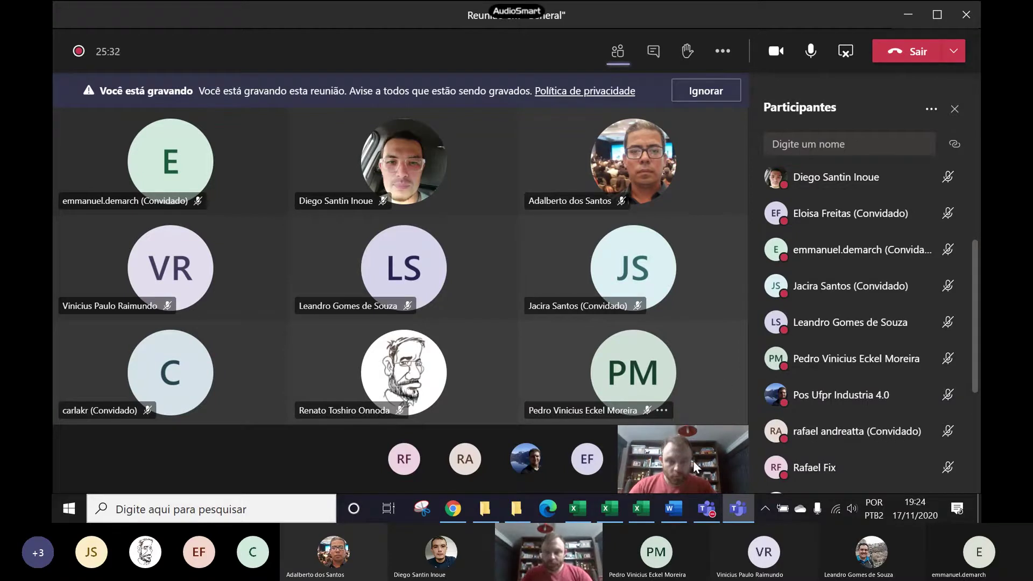
# Step: Switch to the blank Excel workbook MO 2020 11 17 and enter the heading Pessoas in cell A3
pyautogui.click(642, 508)
pyautogui.click(338, 268)
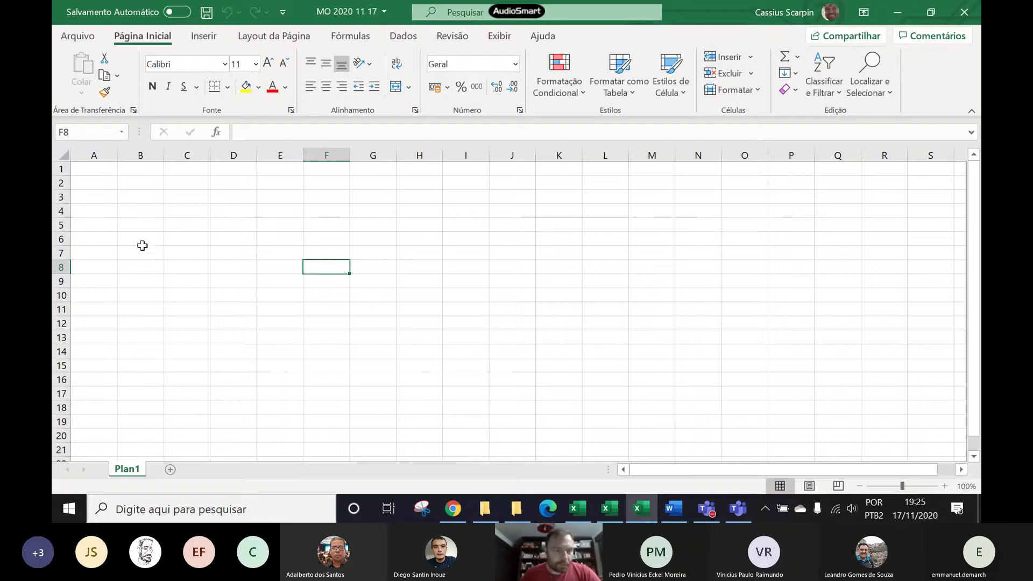
pyautogui.click(96, 200)
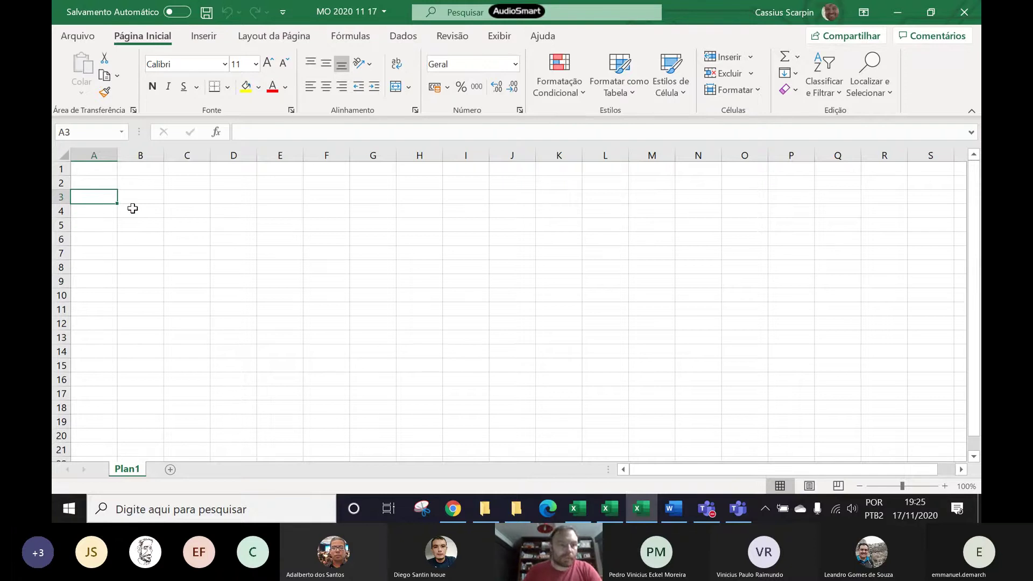
pyautogui.write('Pessoas')
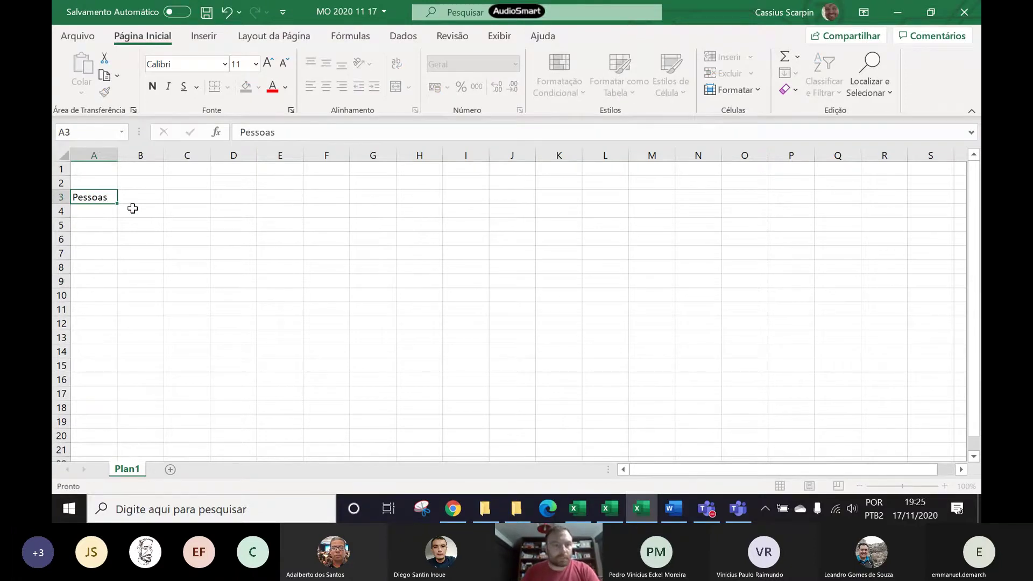
pyautogui.press('Return')
# Step: Number the people from 1 to 8 down cells A4 to A11, below the Pessoas heading
pyautogui.write('1')
pyautogui.press('Return')
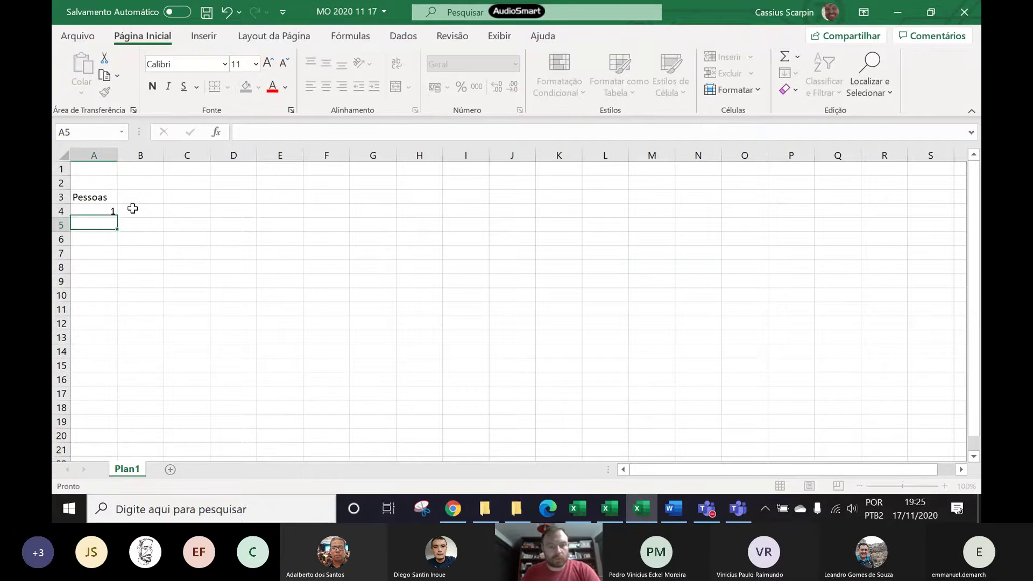
pyautogui.write('2')
pyautogui.press('Return')
pyautogui.write('3')
pyautogui.press('Return')
pyautogui.write('4')
pyautogui.press('Return')
pyautogui.write('5')
pyautogui.press('Return')
pyautogui.write('6')
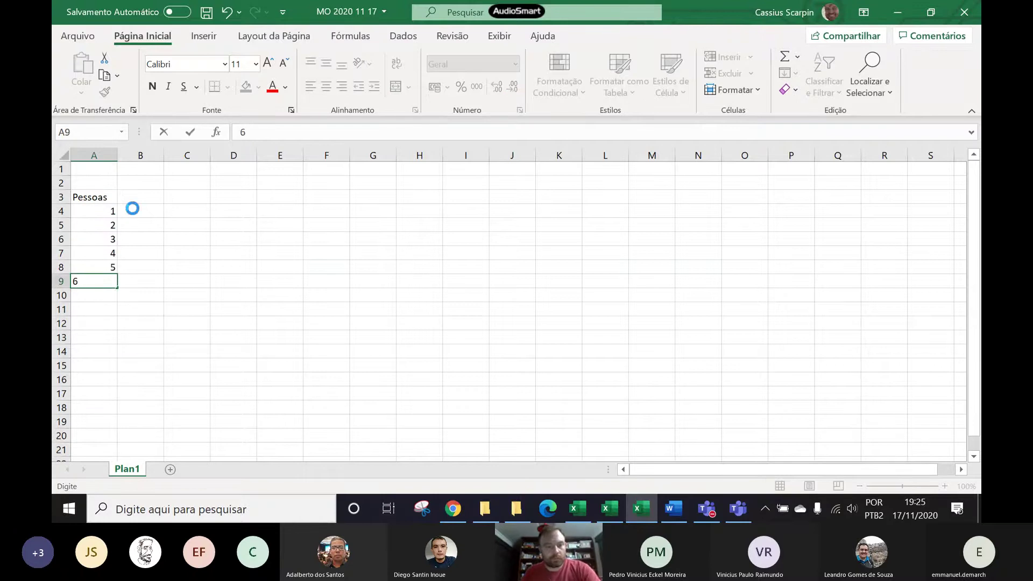
pyautogui.press('Return')
pyautogui.write('7')
pyautogui.press('Return')
pyautogui.write('8')
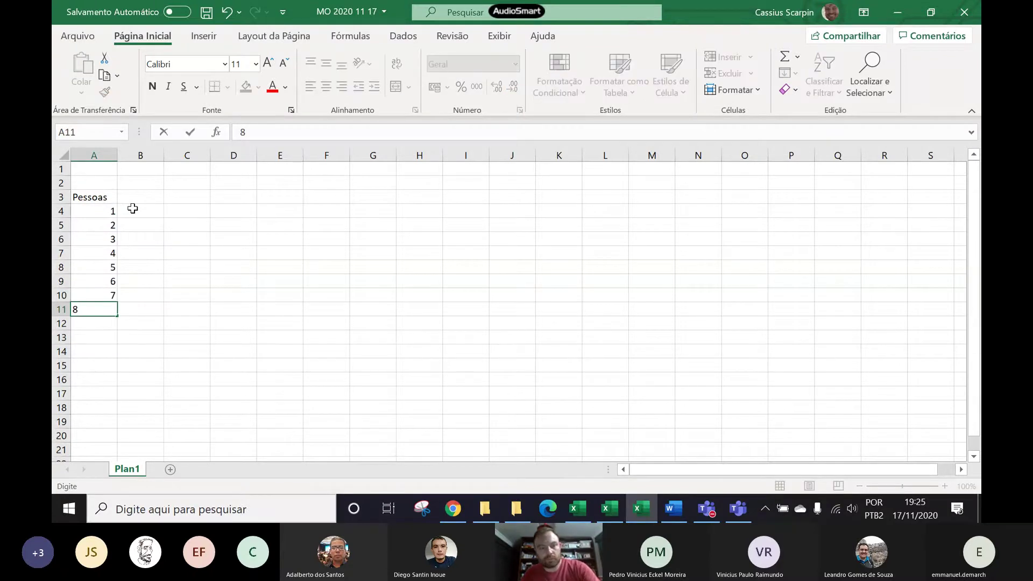
pyautogui.press('Return')
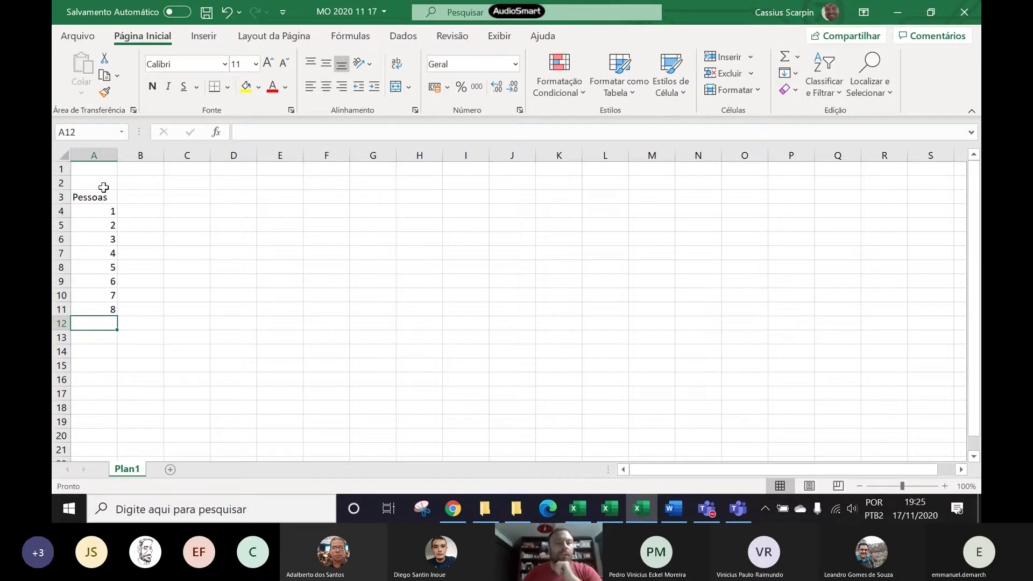
# Step: Enter the heading Maquinas in cell B2
pyautogui.click(128, 182)
pyautogui.write('Maquinas')
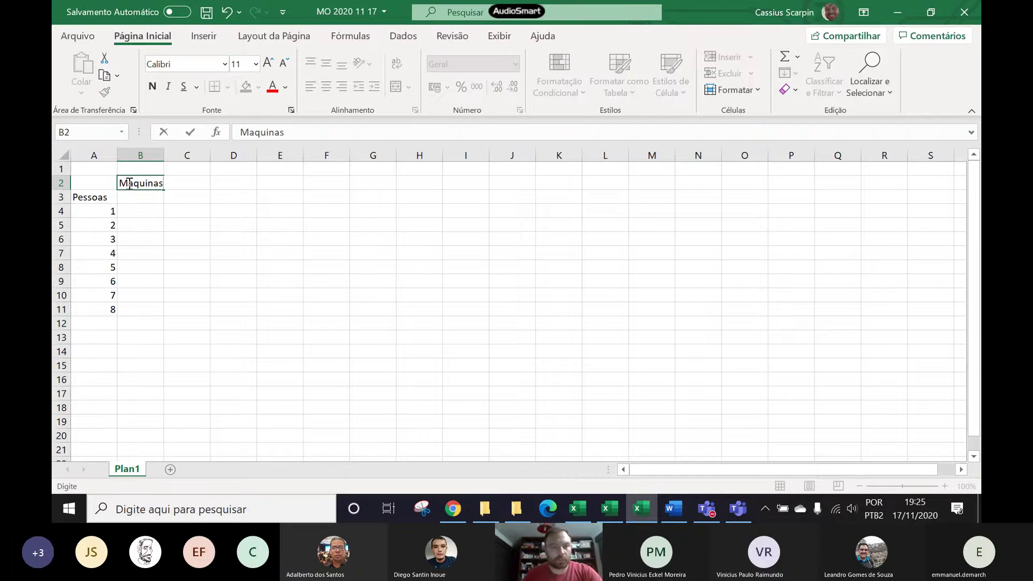
pyautogui.press('Return')
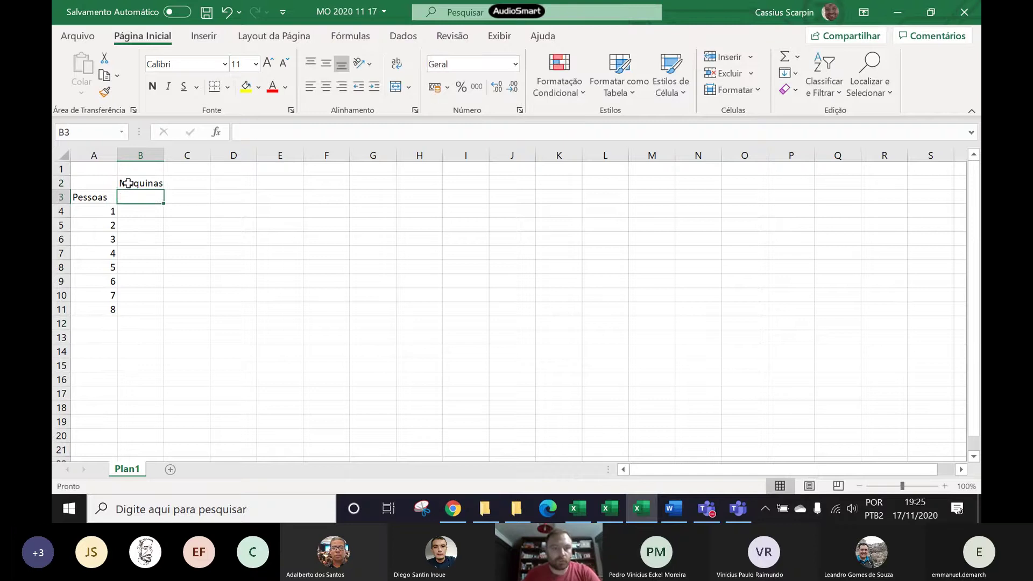
# Step: Replace the heading in cell B2 with Tarefas
pyautogui.click(128, 183)
pyautogui.write('Ta')
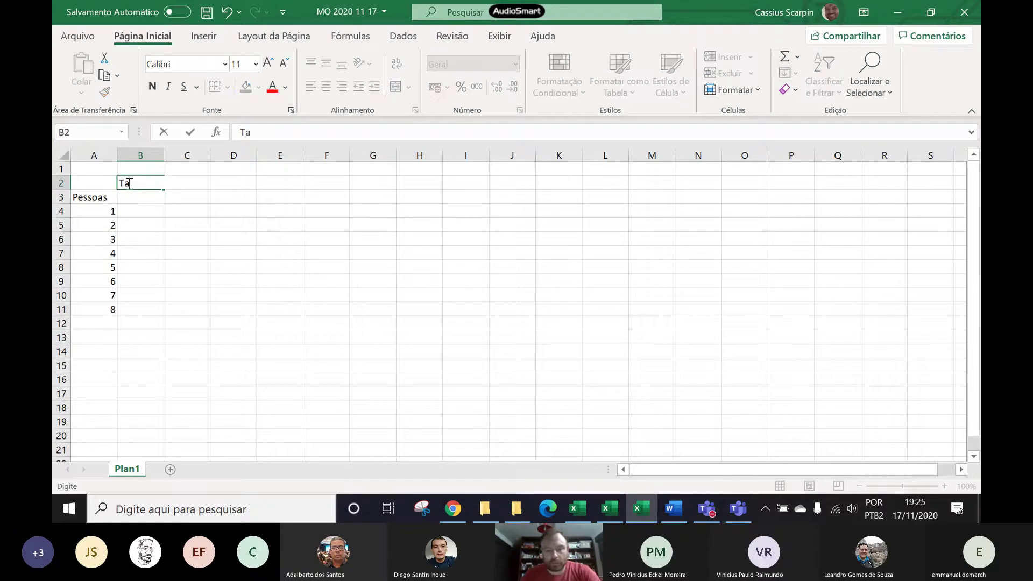
pyautogui.write('refas')
pyautogui.press('Return')
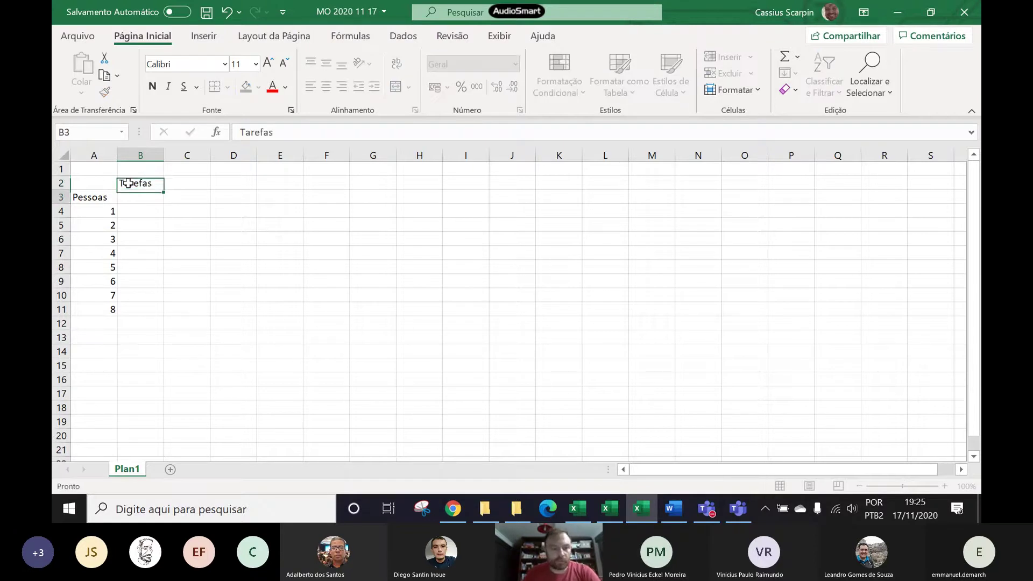
# Step: Number the tasks from 1 to 8 across cells B3 to I3, below the Tarefas heading
pyautogui.write('1')
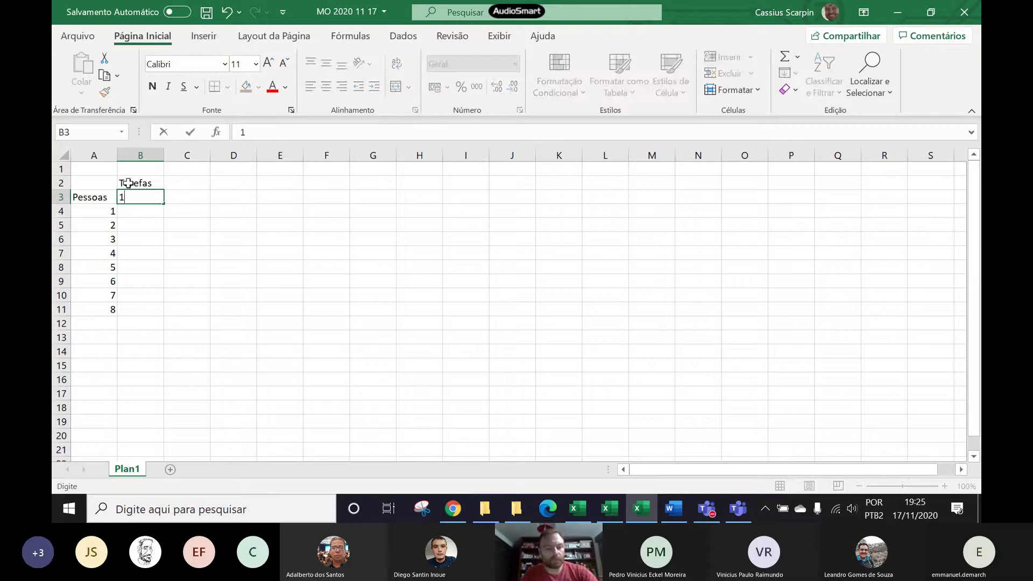
pyautogui.press('Tab')
pyautogui.write('2')
pyautogui.press('Tab')
pyautogui.write('3')
pyautogui.press('Tab')
pyautogui.write('4')
pyautogui.press('Tab')
pyautogui.write('5')
pyautogui.press('Tab')
pyautogui.write('6')
pyautogui.press('Tab')
pyautogui.write('7')
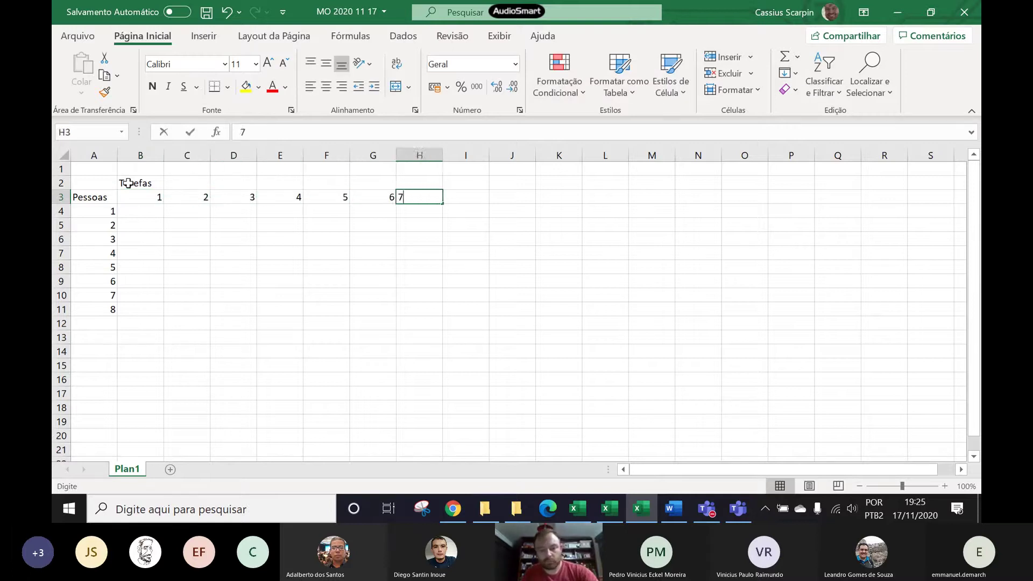
pyautogui.press('Tab')
pyautogui.write('8')
pyautogui.press('Return')
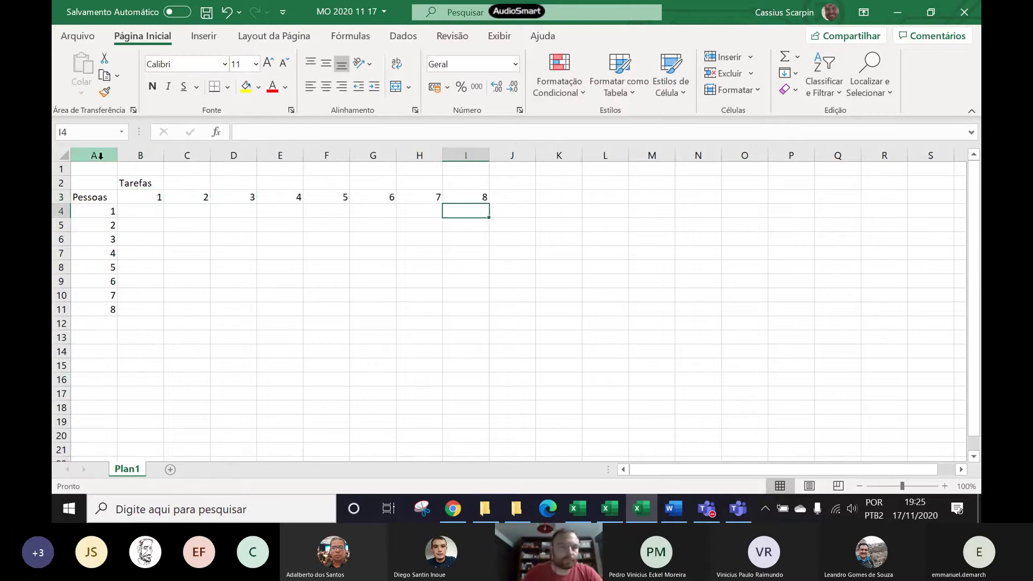
# Step: Give columns B to I one equal width, about as wide as column A
pyautogui.moveTo(132, 155); pyautogui.dragTo(455, 155)
pyautogui.doubleClick(444, 155)
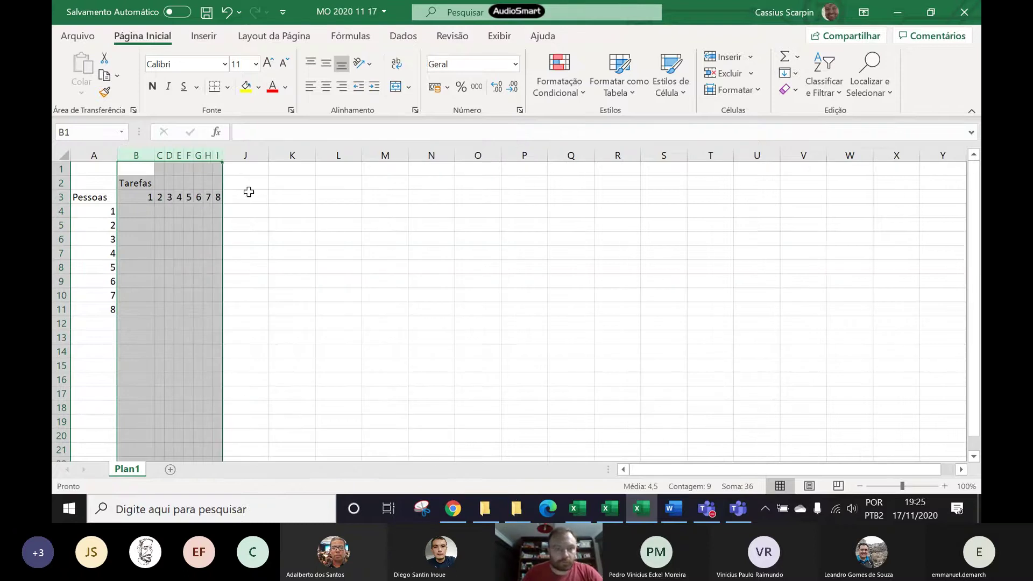
pyautogui.moveTo(221, 155); pyautogui.dragTo(248, 153)
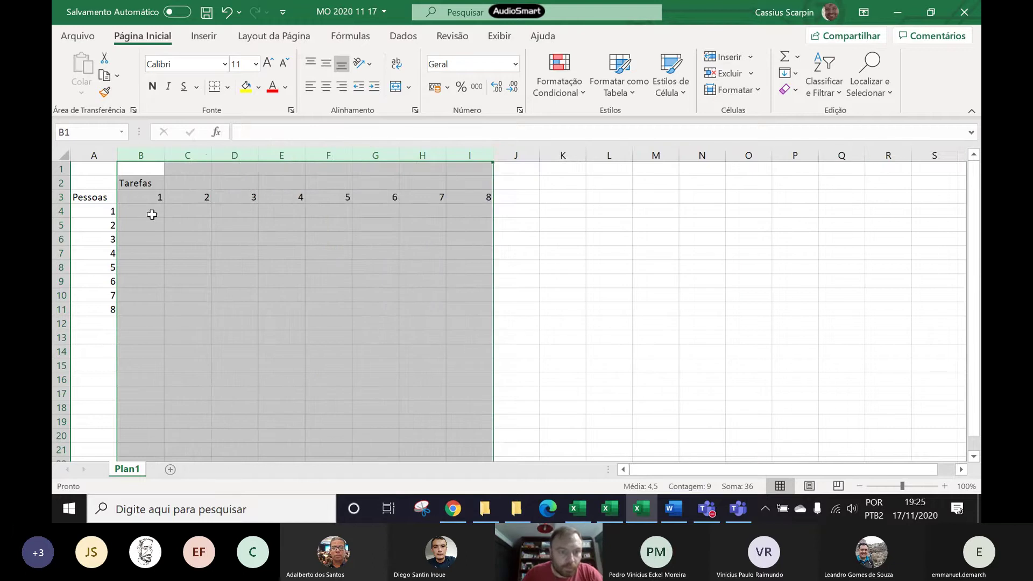
# Step: Centre the contents of all cells in the sheet horizontally
pyautogui.click(63, 156)
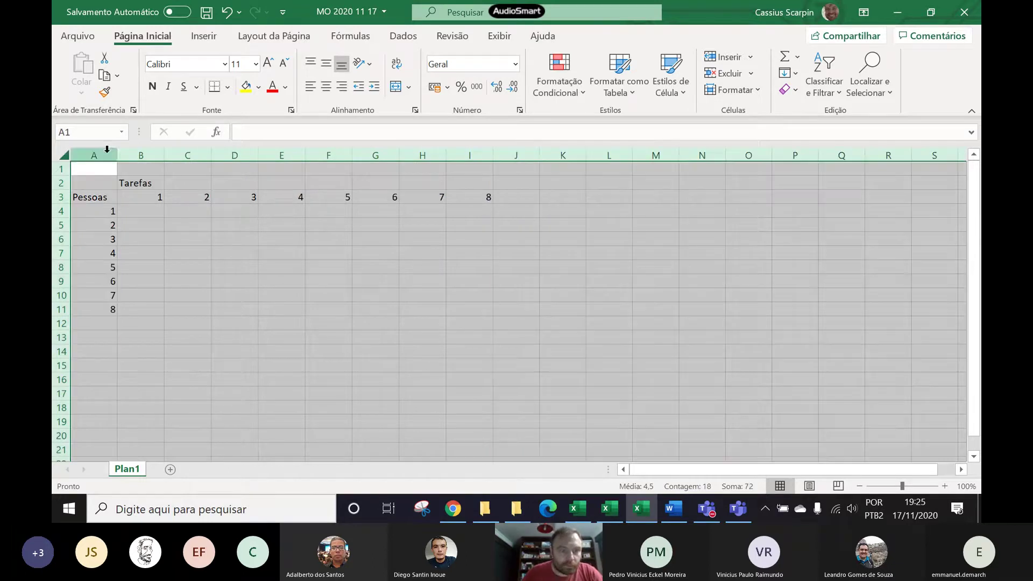
pyautogui.click(325, 86)
pyautogui.click(283, 295)
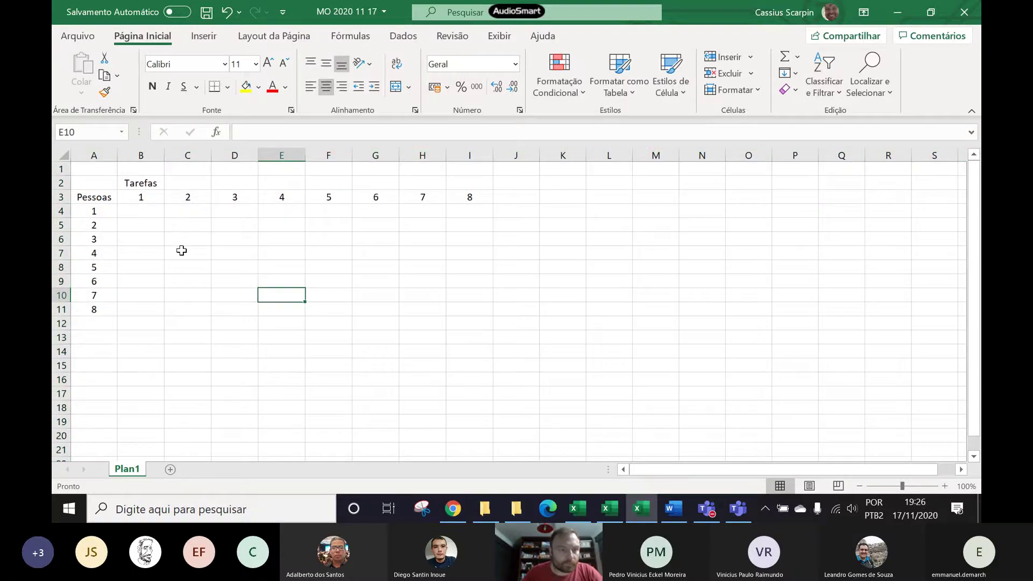
# Step: Apply all borders to the 8 by 8 table range B4:I11
pyautogui.click(151, 215)
pyautogui.moveTo(150, 214)
pyautogui.mouseDown()
pyautogui.moveTo(245, 309)
pyautogui.moveTo(487, 312)
pyautogui.mouseUp()
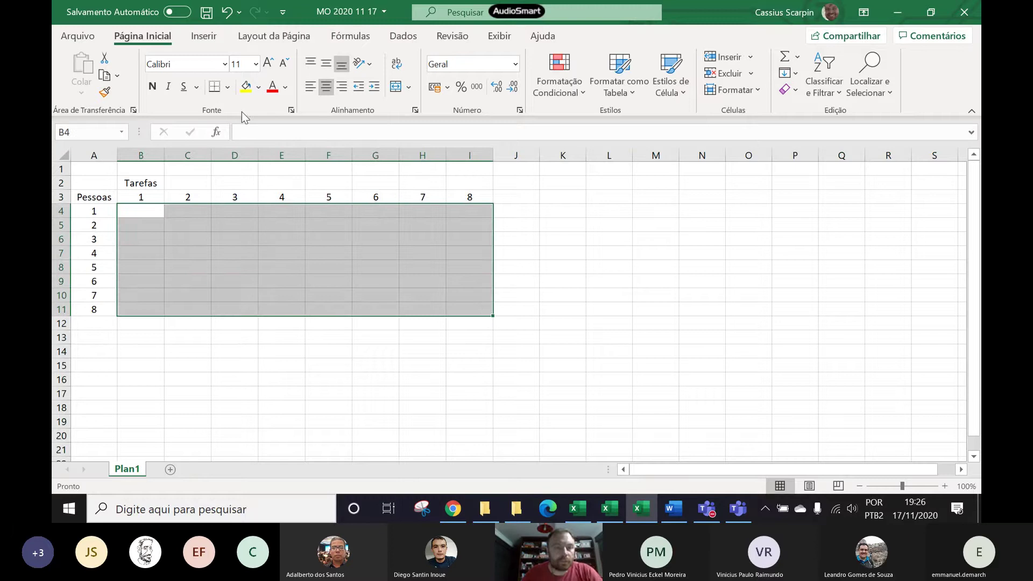
pyautogui.click(227, 87)
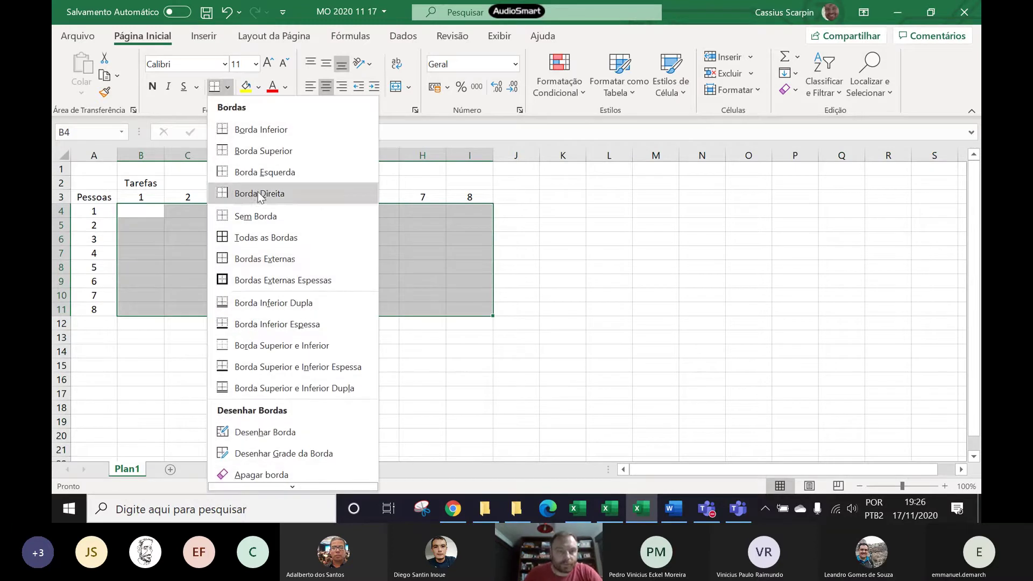
pyautogui.click(276, 239)
pyautogui.click(304, 321)
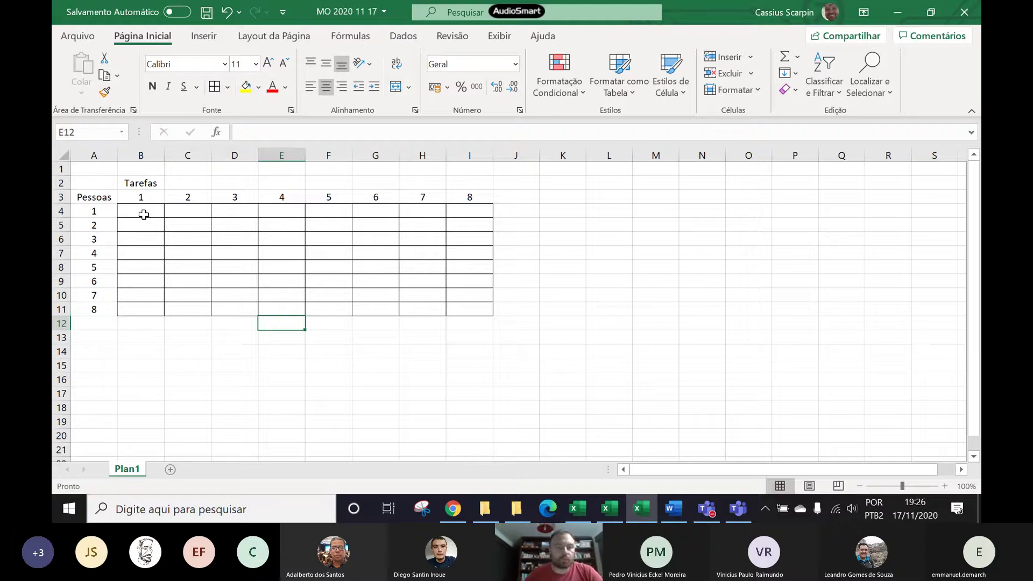
# Step: Enter =ALEATÓRIOENTRE(10;100) in cell B4 and fill the formula across the range B4:I11
pyautogui.click(136, 214)
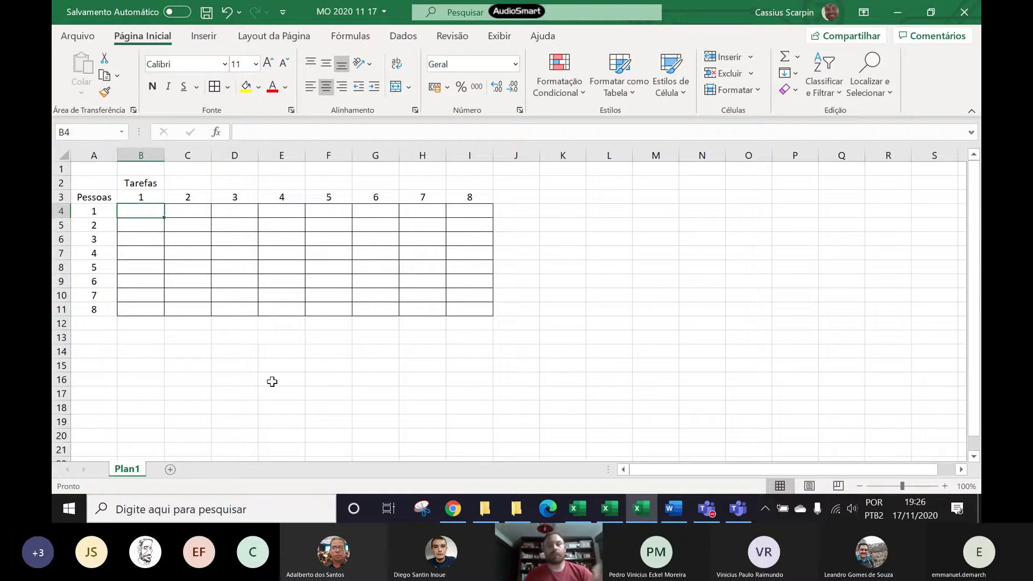
pyautogui.write('=')
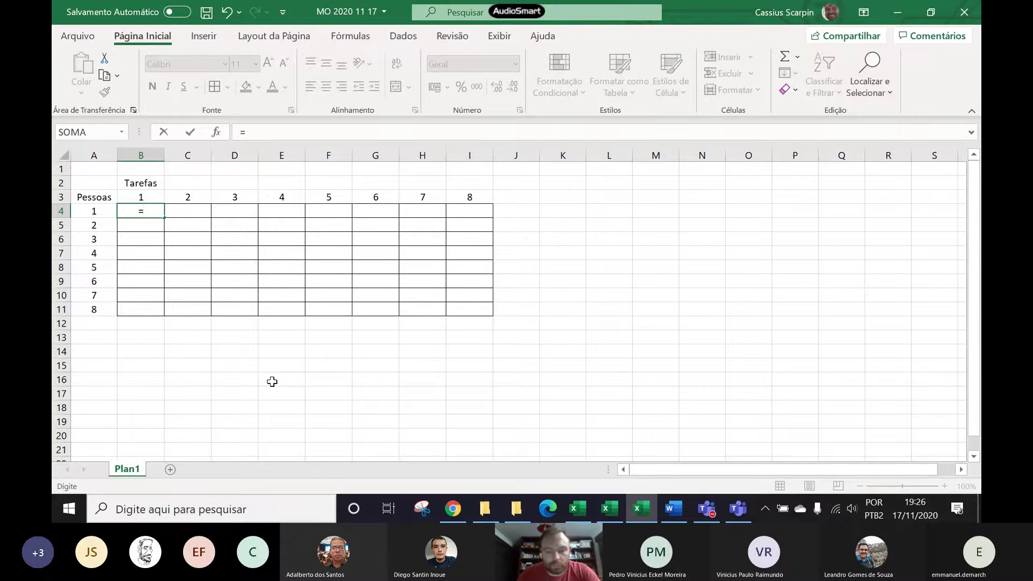
pyautogui.write('ale')
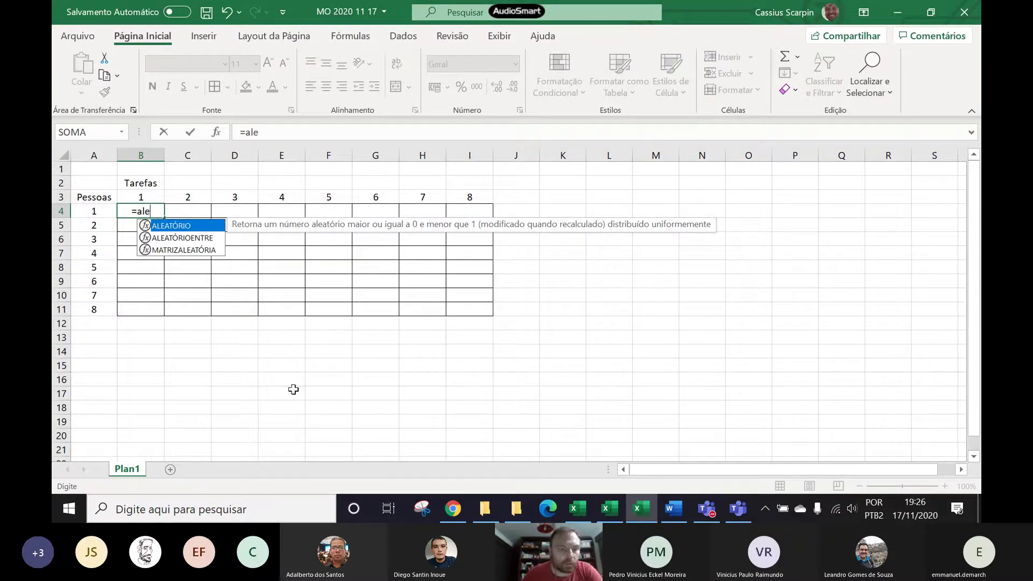
pyautogui.doubleClick(199, 235)
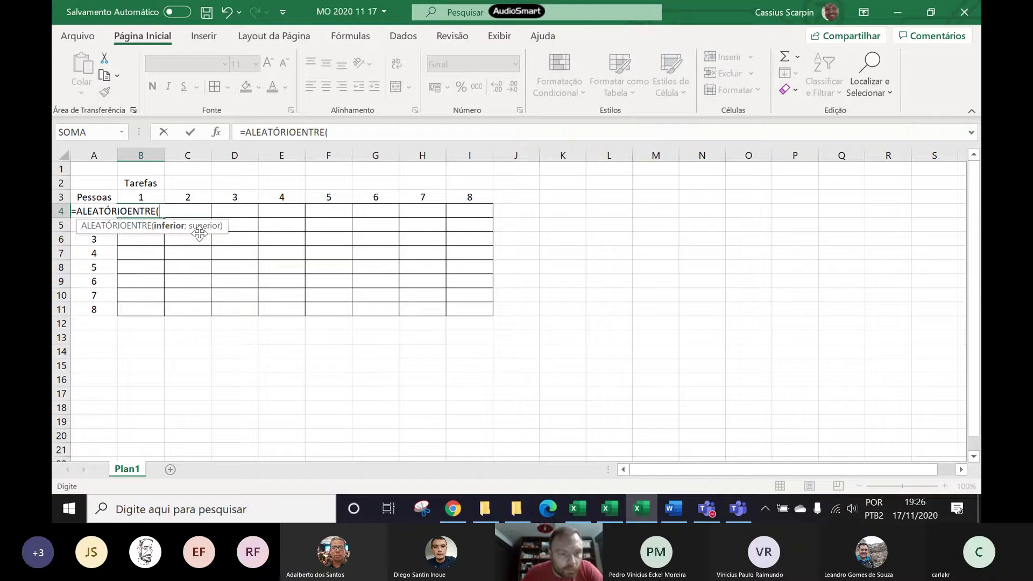
pyautogui.write('10')
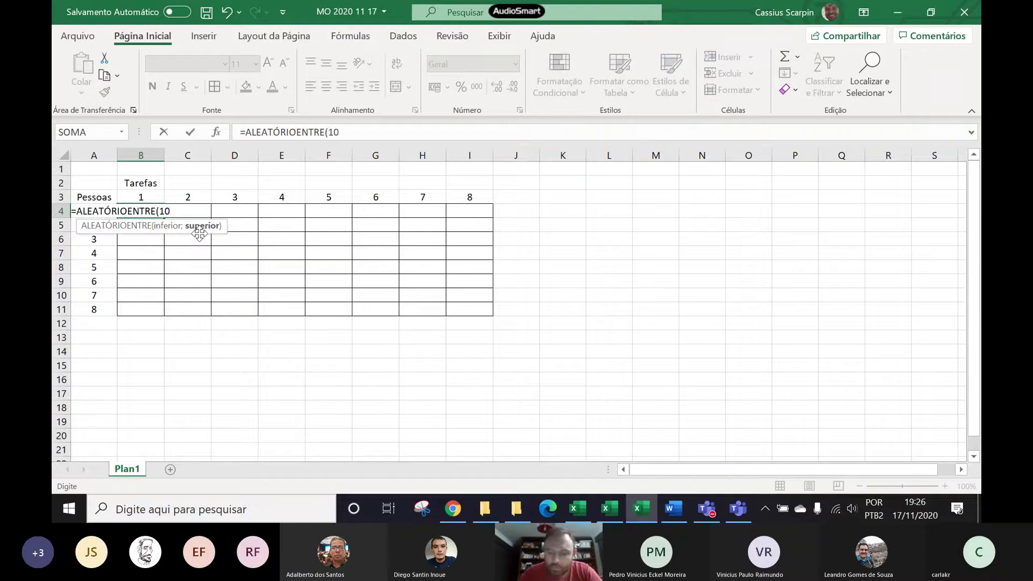
pyautogui.write(';100)')
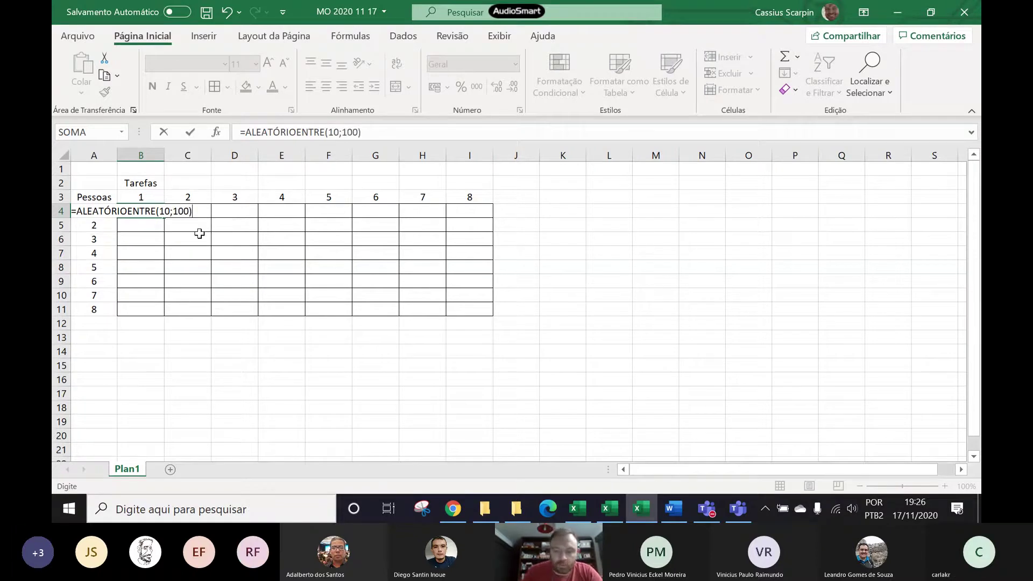
pyautogui.press('Return')
pyautogui.click(141, 210)
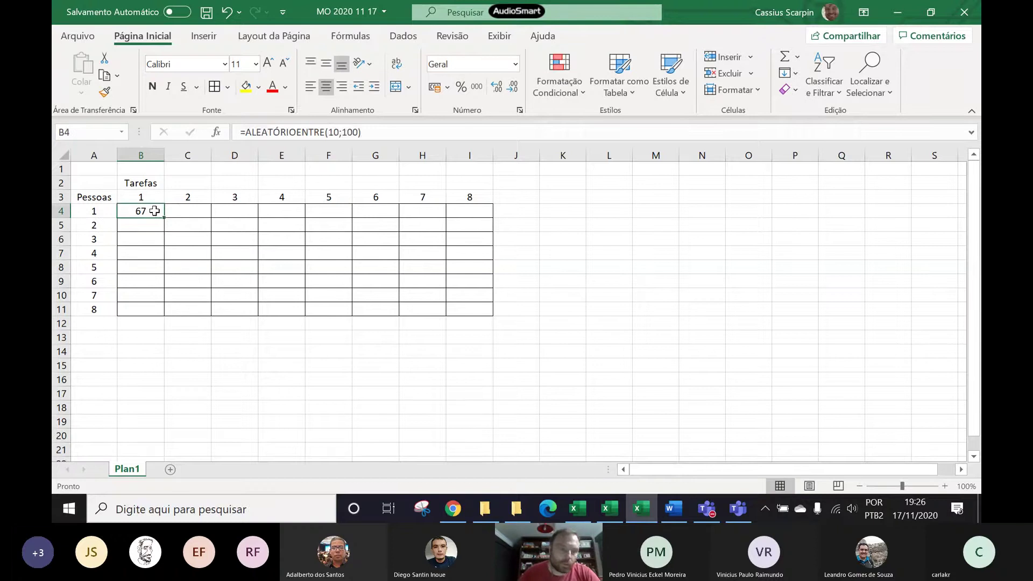
pyautogui.moveTo(164, 217); pyautogui.dragTo(491, 315)
# Step: Convert the random formulas in B4:I11 to fixed numbers by copying the range and pasting it over itself as values
pyautogui.hotkey('ctrl', 'c')
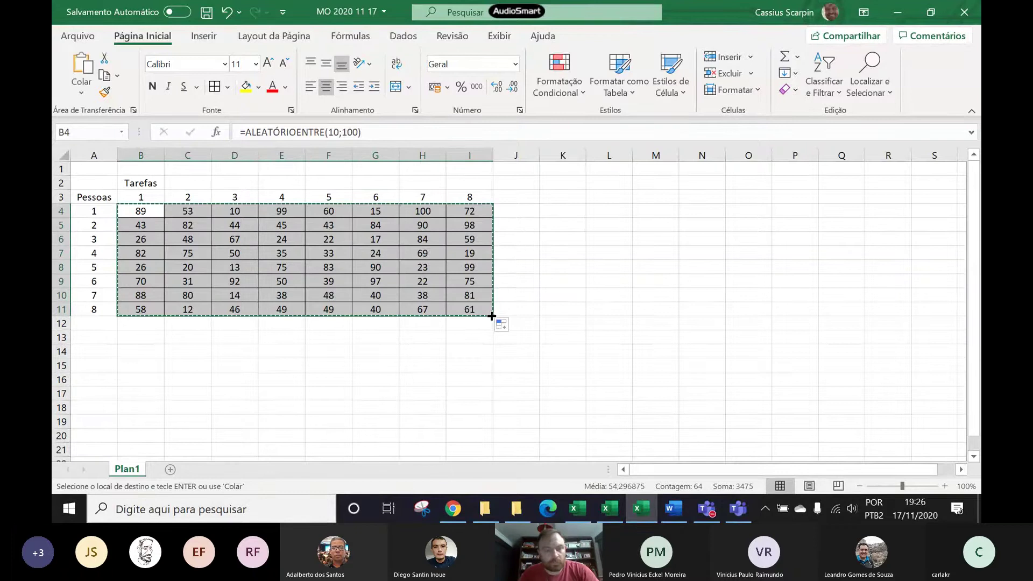
pyautogui.click(82, 92)
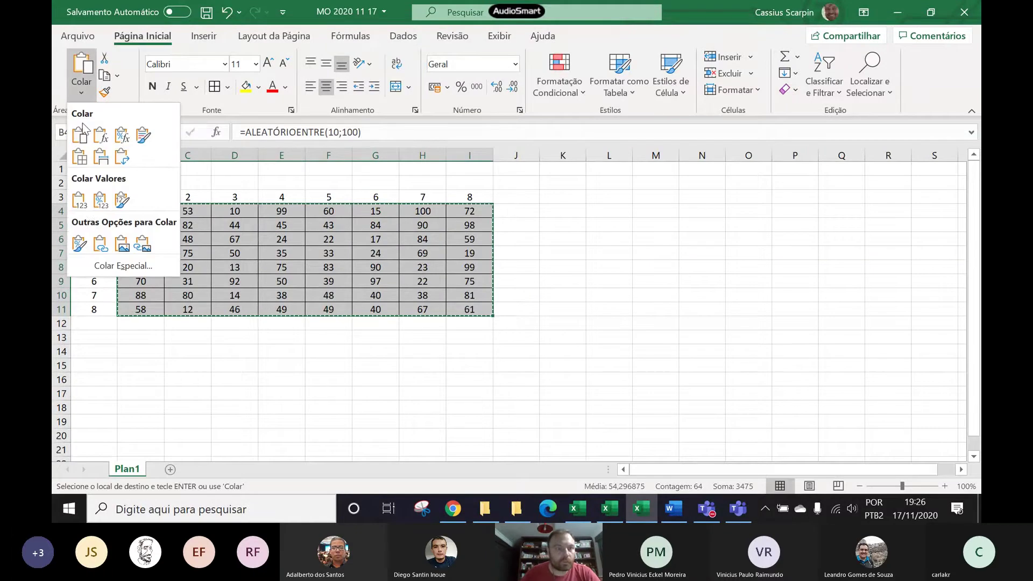
pyautogui.click(79, 200)
pyautogui.click(383, 377)
pyautogui.press('Left')
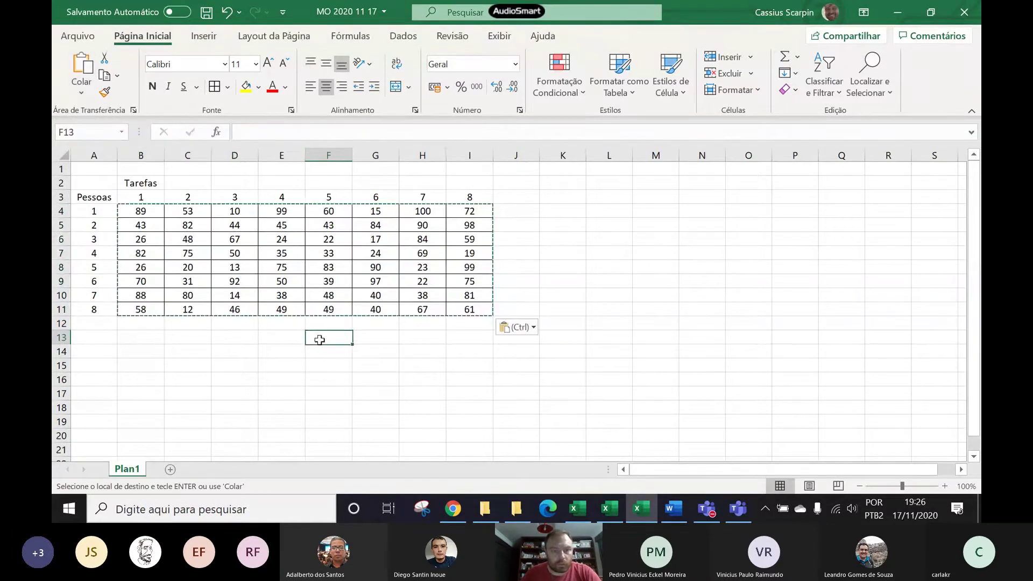
pyautogui.press('Escape')
pyautogui.click(265, 376)
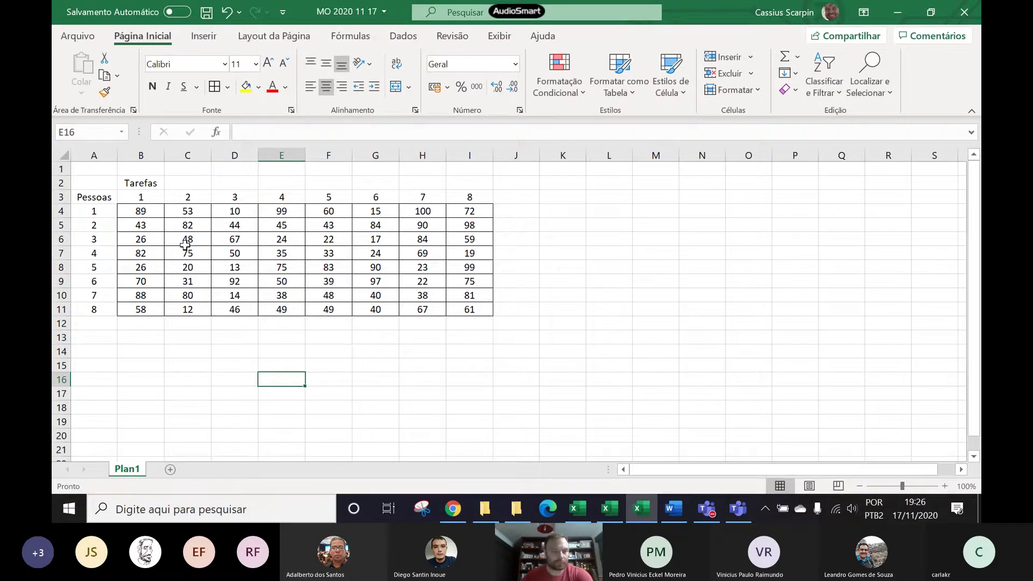
# Step: Open the list of available Excel add-ins from the program's add-in options
pyautogui.click(403, 36)
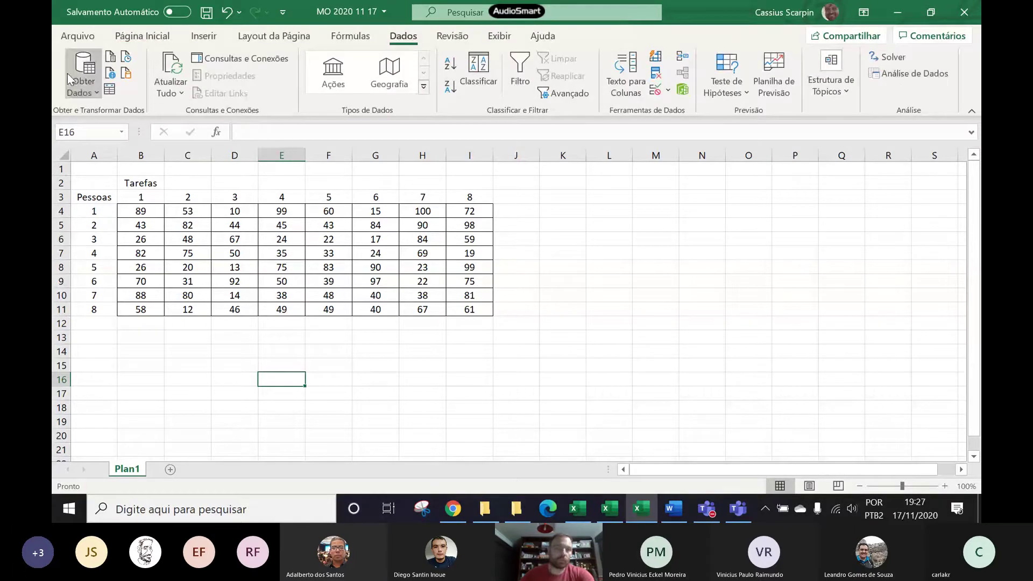
pyautogui.click(76, 36)
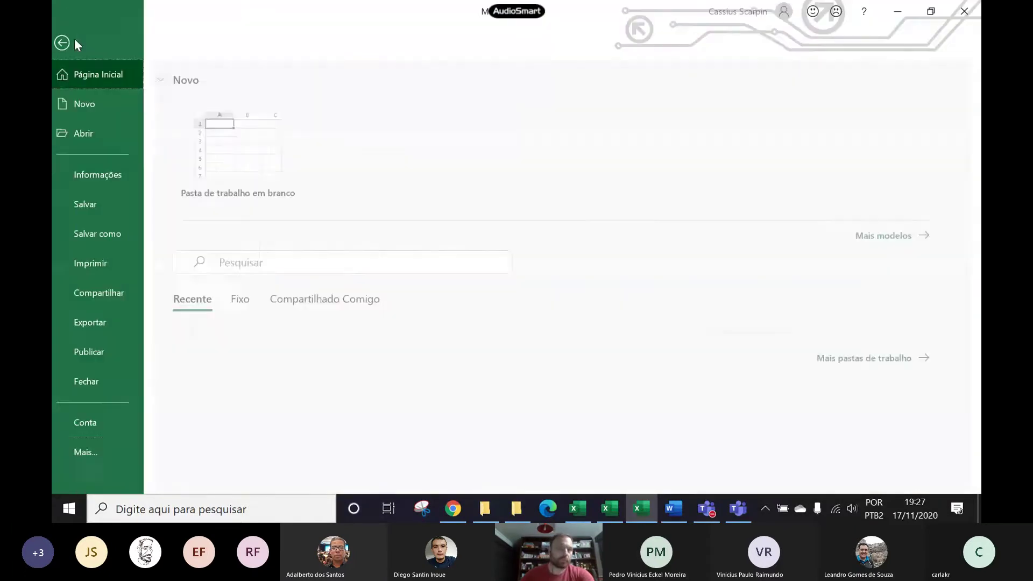
pyautogui.click(96, 453)
pyautogui.click(189, 453)
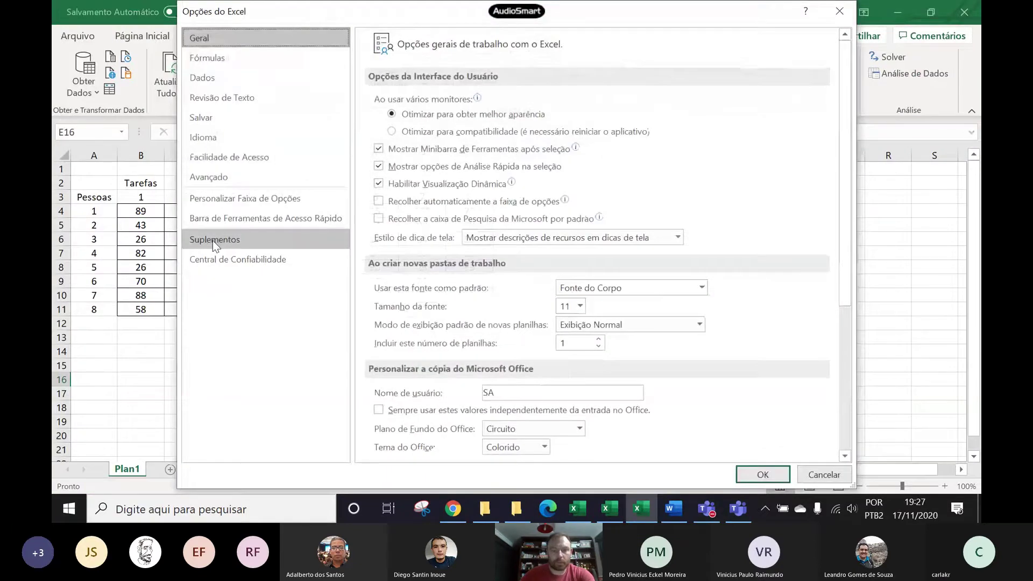
pyautogui.click(212, 240)
pyautogui.click(592, 446)
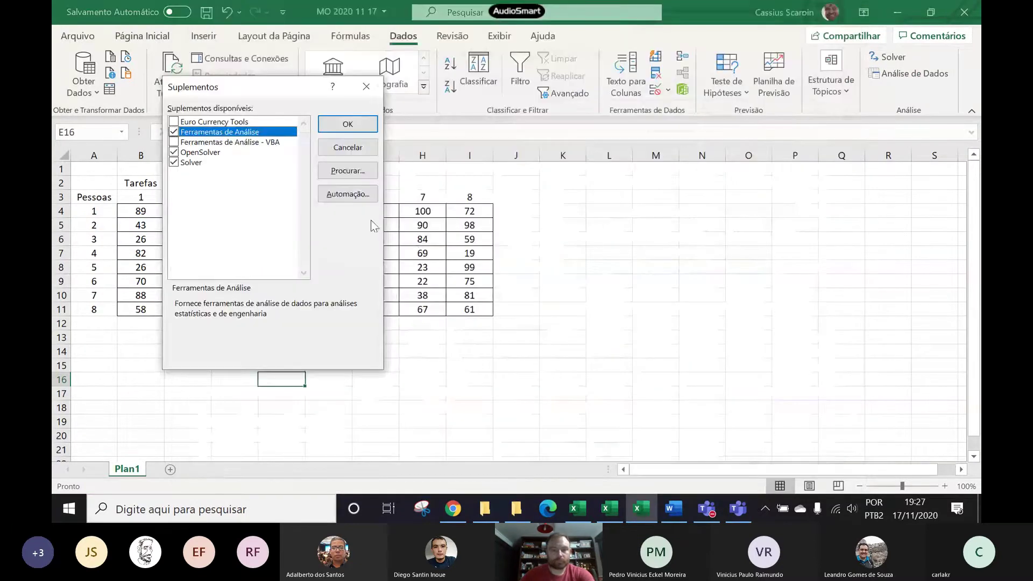
# Step: Load the OpenSolver add-in file from the OpenSolver2.9.0 folder and accept the enabled add-ins
pyautogui.click(348, 170)
pyautogui.doubleClick(340, 194)
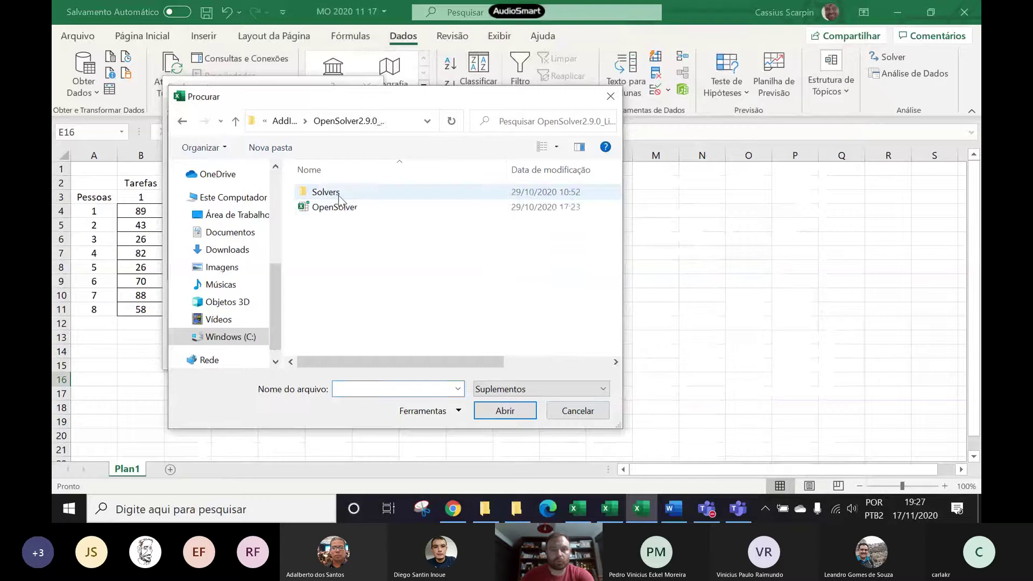
pyautogui.click(337, 207)
pyautogui.click(499, 412)
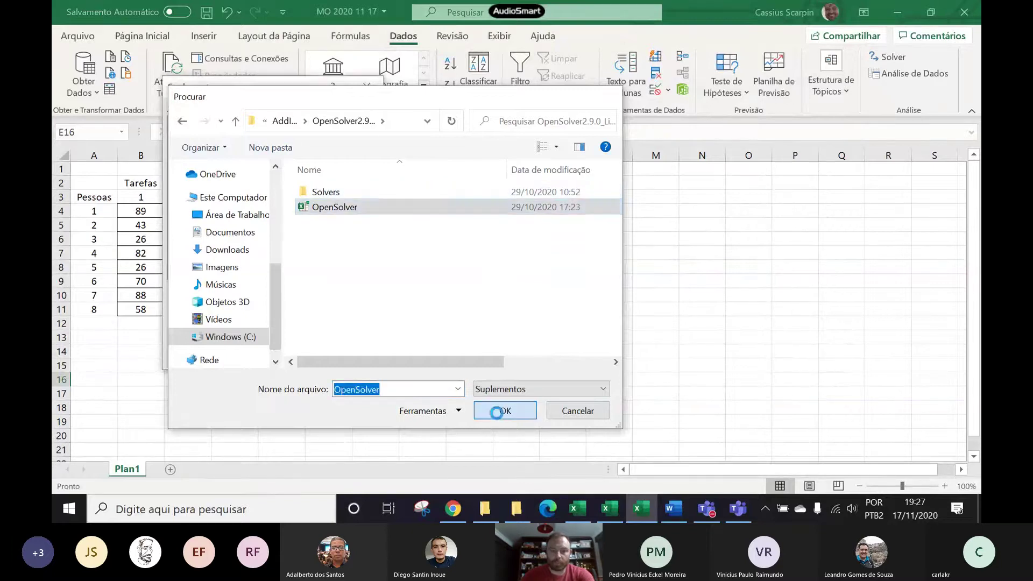
pyautogui.click(471, 298)
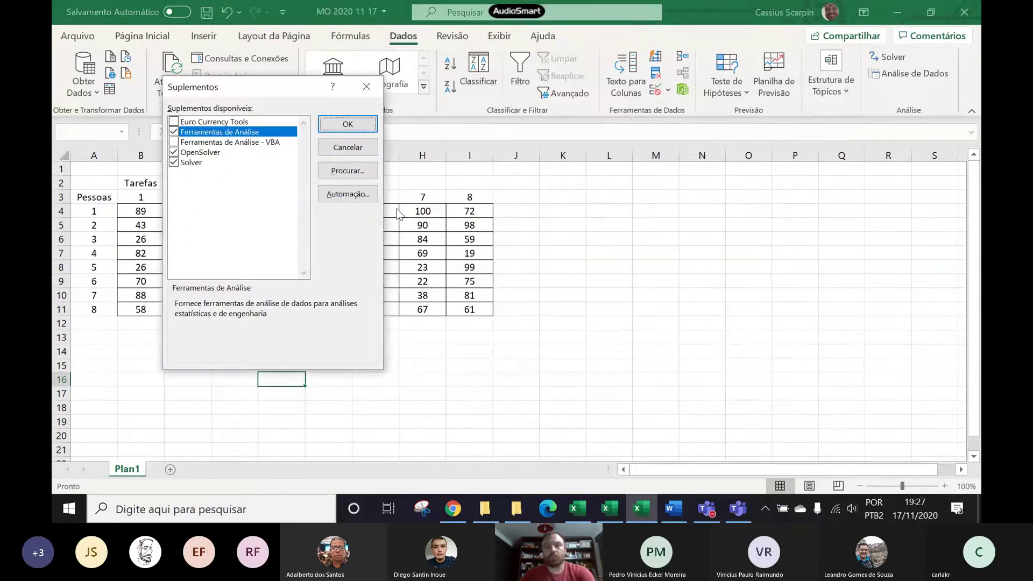
pyautogui.click(348, 124)
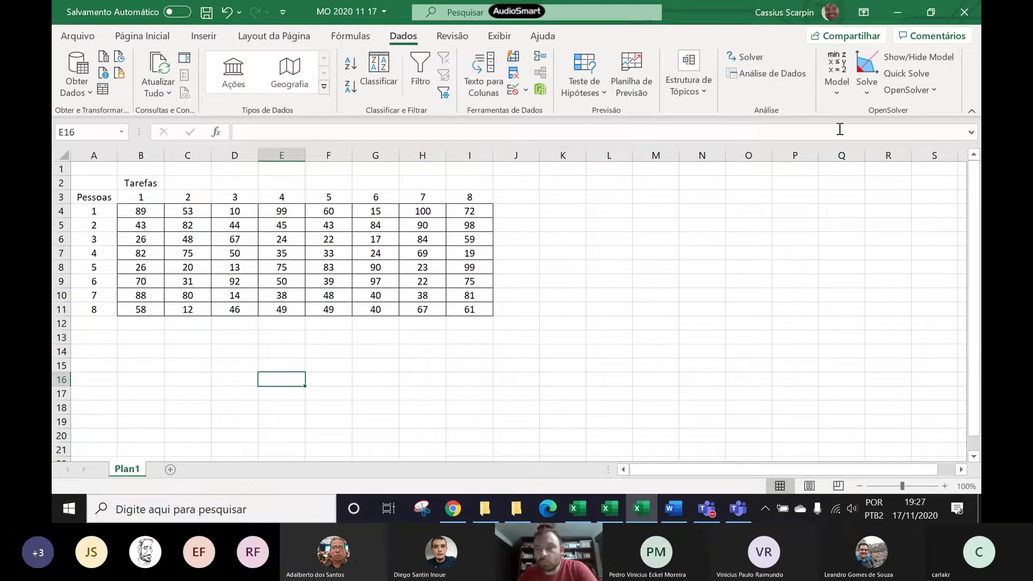
# Step: View the OpenSolver model definition dialog and close it without saving a model
pyautogui.click(837, 69)
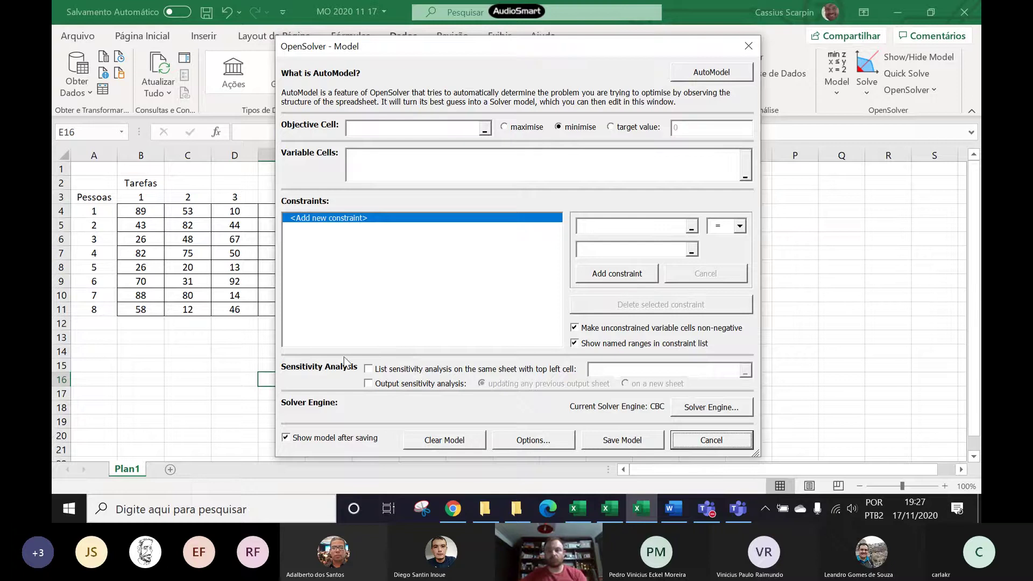
pyautogui.click(748, 46)
pyautogui.click(638, 308)
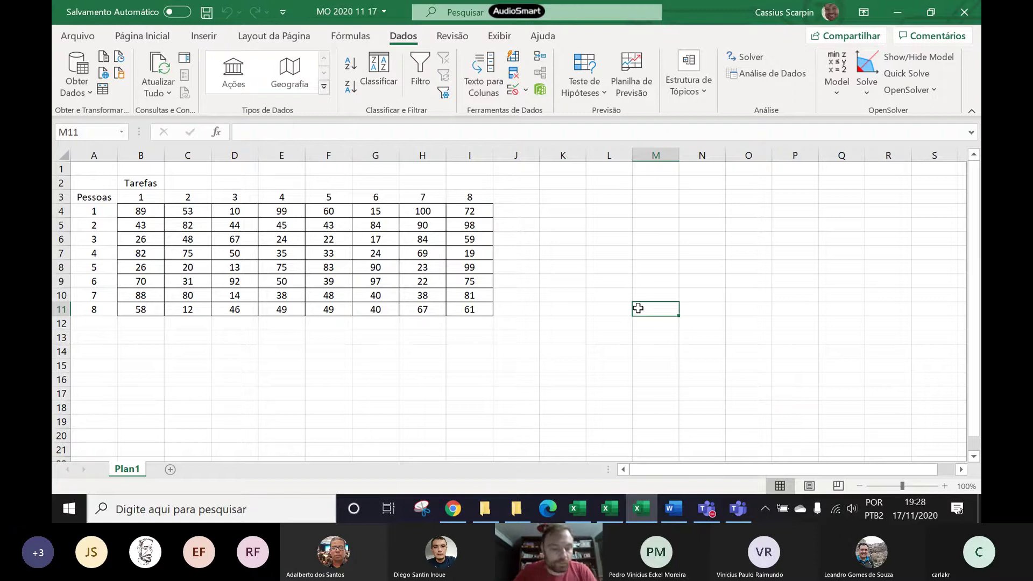
# Step: Open the Visual Basic editor and collapse the Formulários and Módulos de classe folders of the OpenSolver project
pyautogui.hotkey('alt', 'F11')
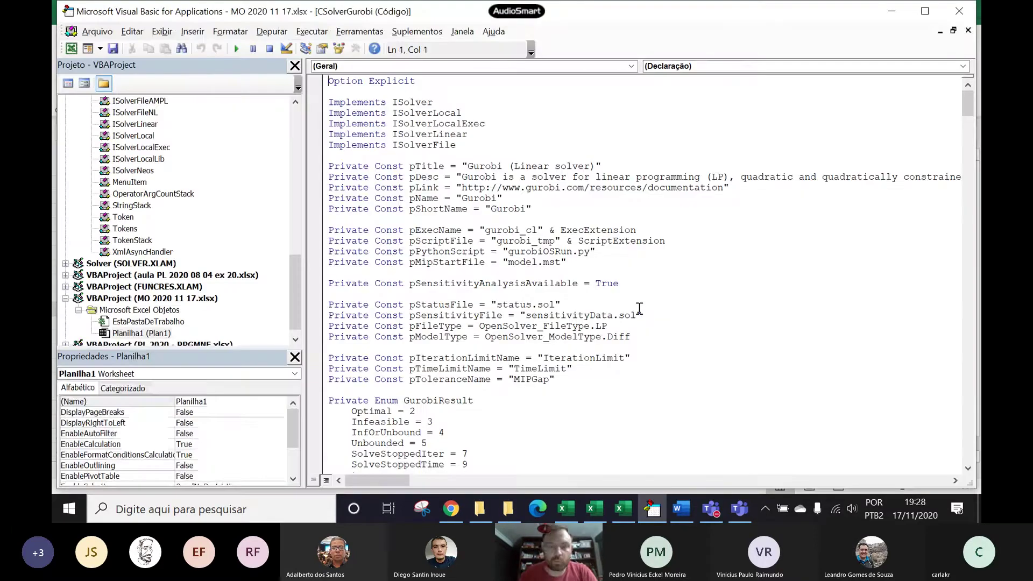
pyautogui.scroll(12, 135, 188)
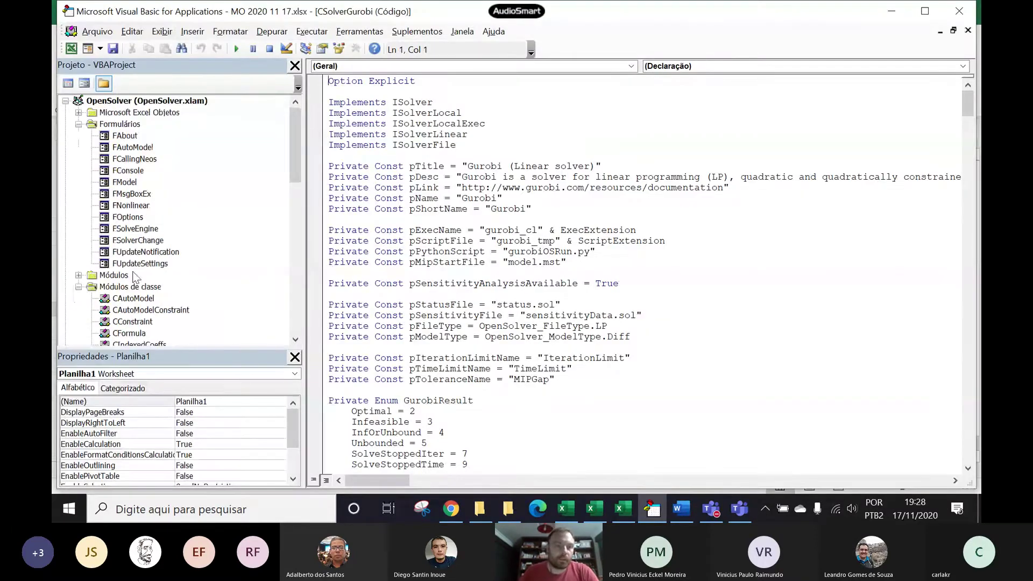
pyautogui.click(79, 124)
pyautogui.click(79, 147)
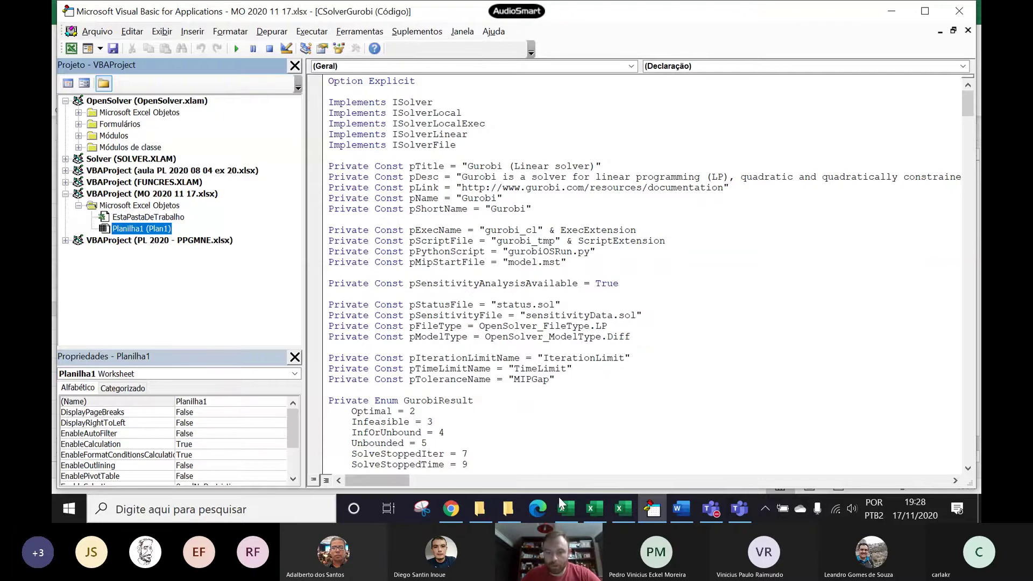
# Step: Compare the MO 2020 11 17 and PL 2020 - PPGMNE projects with their open workbooks, including the Plan1 and Planilha1 sheets
pyautogui.moveTo(564, 512)
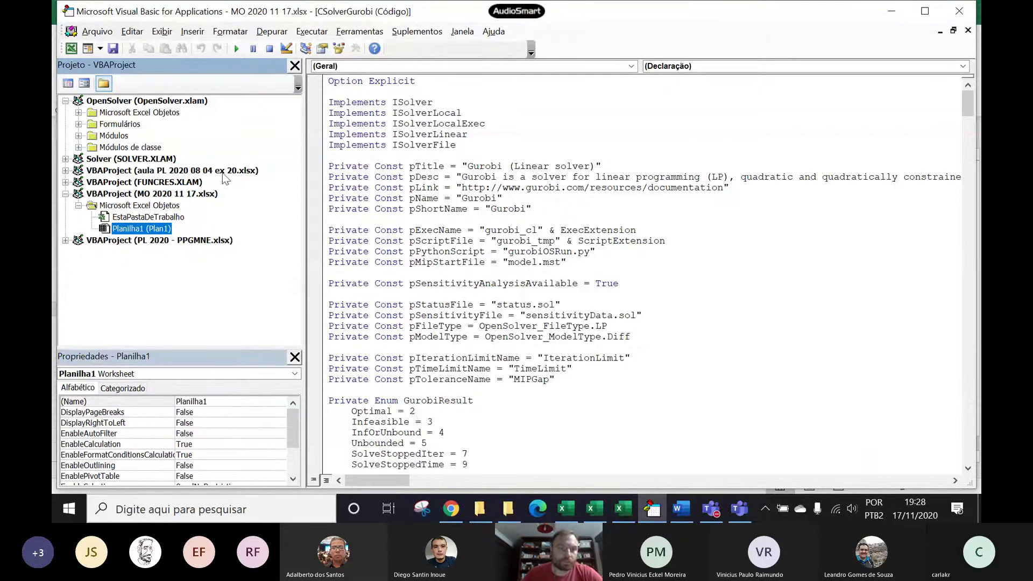
pyautogui.click(200, 195)
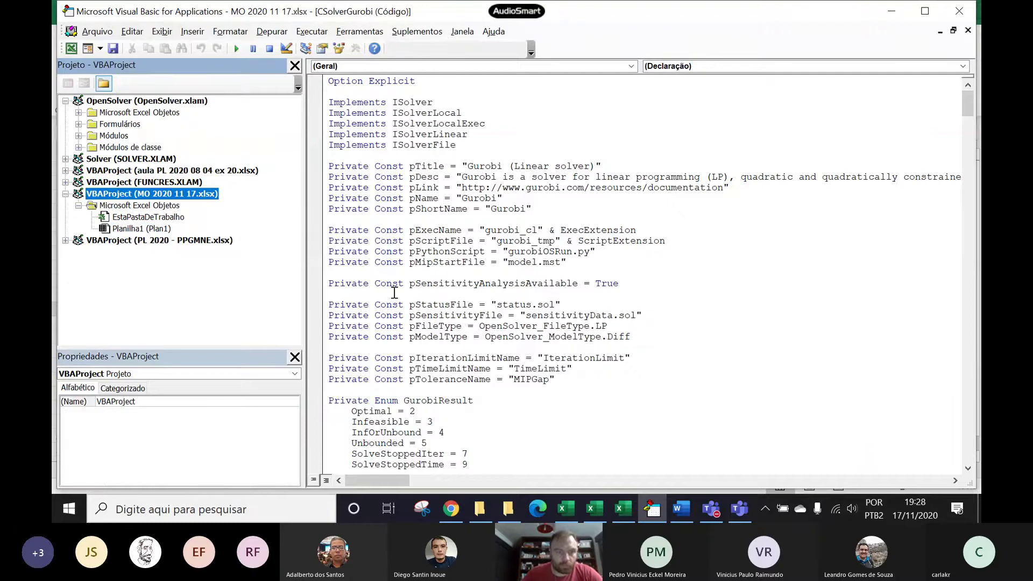
pyautogui.click(623, 509)
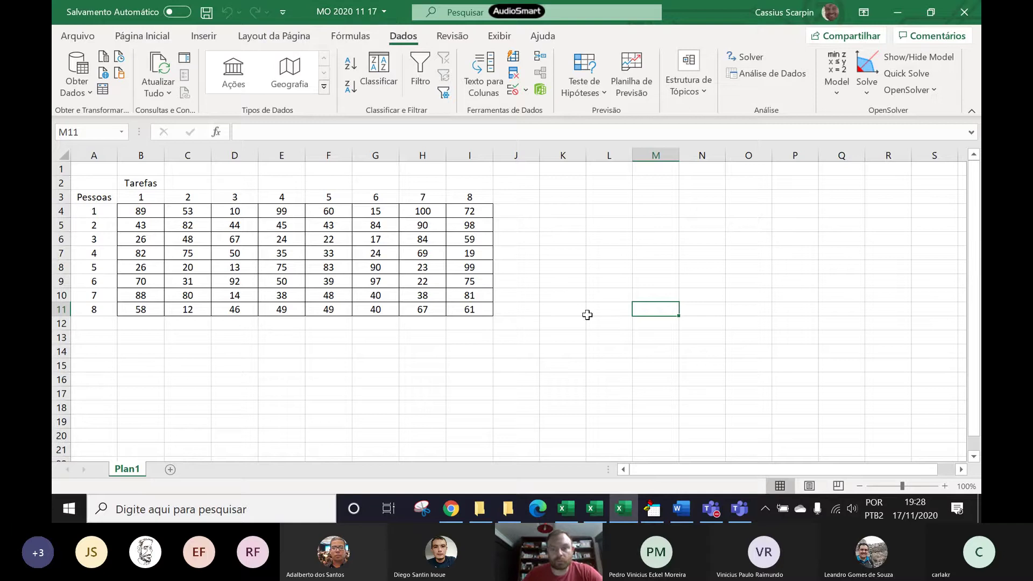
pyautogui.click(655, 514)
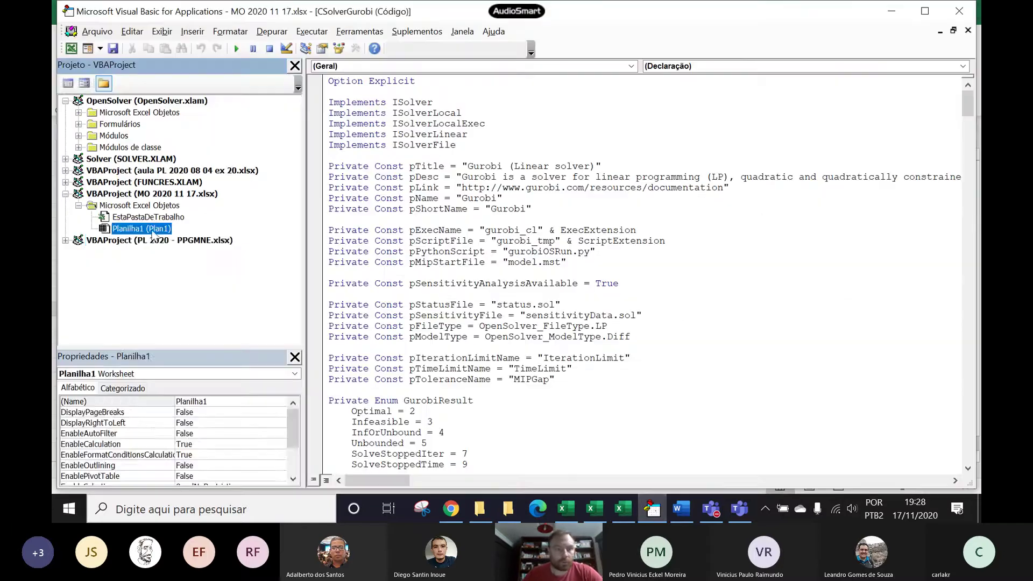
pyautogui.click(155, 243)
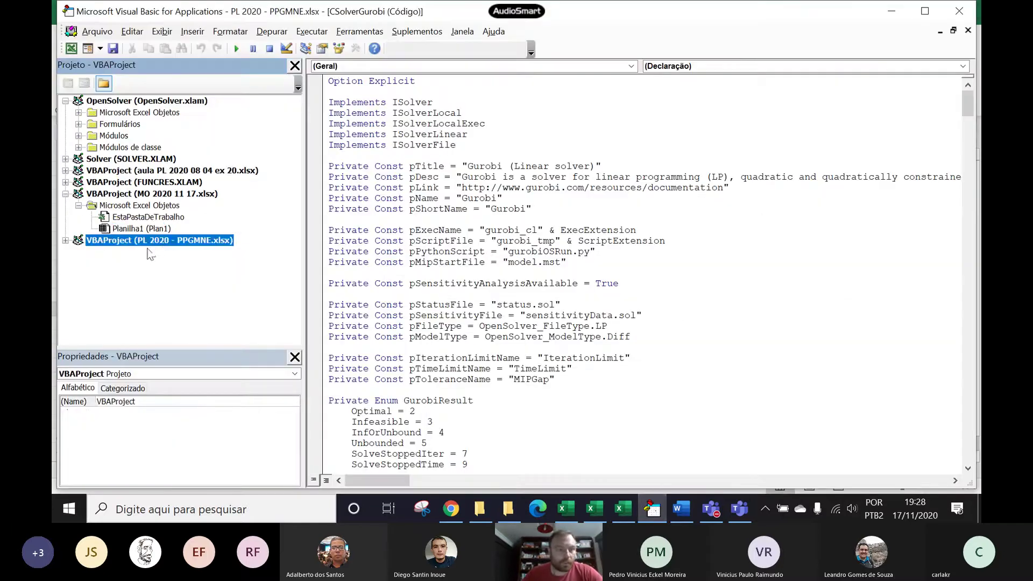
pyautogui.click(567, 509)
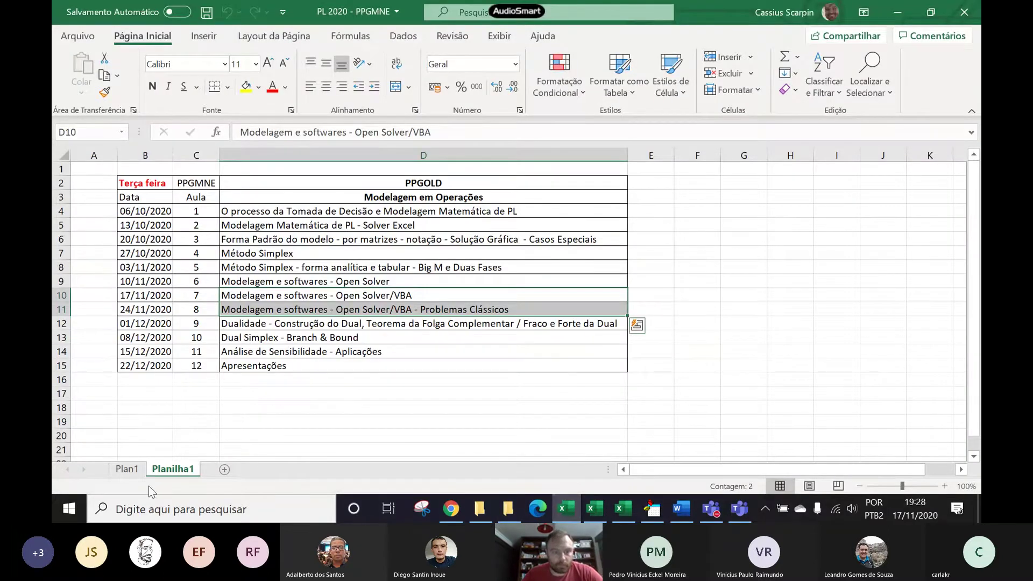
pyautogui.click(127, 468)
pyautogui.click(171, 468)
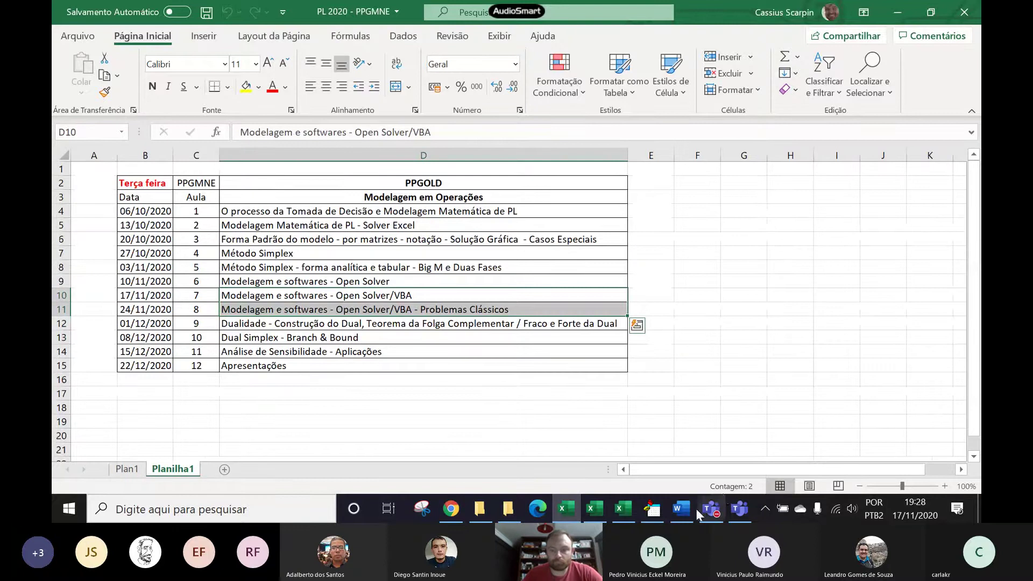
# Step: Back in the Visual Basic editor, collapse the PL 2020 - PPGMNE and OpenSolver projects and maximise the RibbonX_Code code window
pyautogui.click(651, 510)
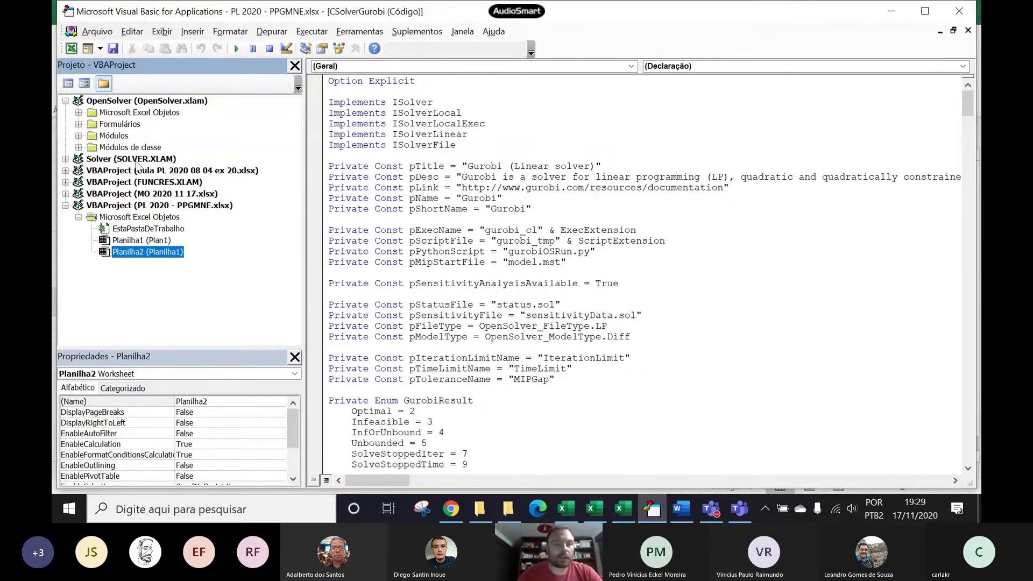
pyautogui.click(65, 206)
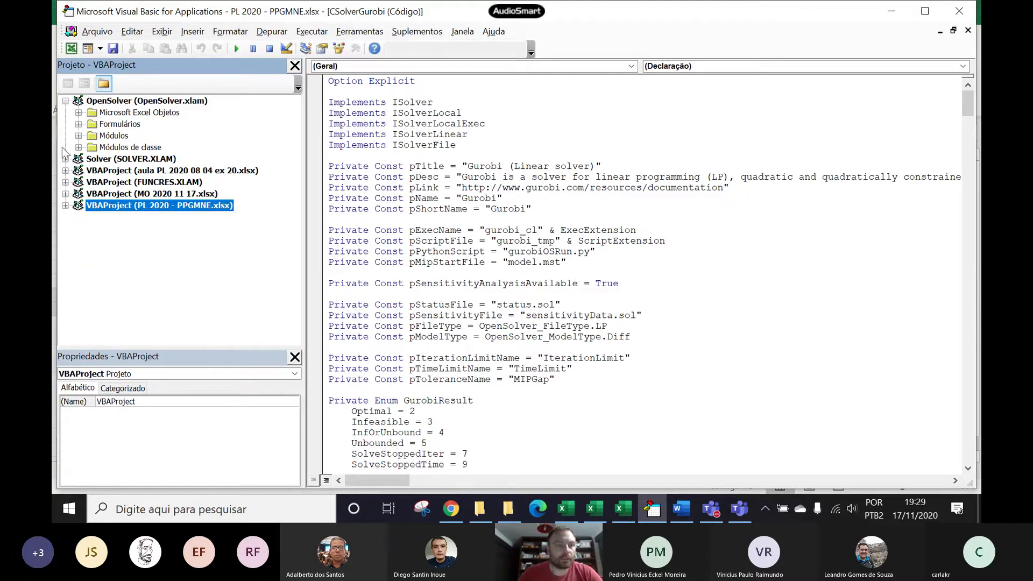
pyautogui.click(65, 101)
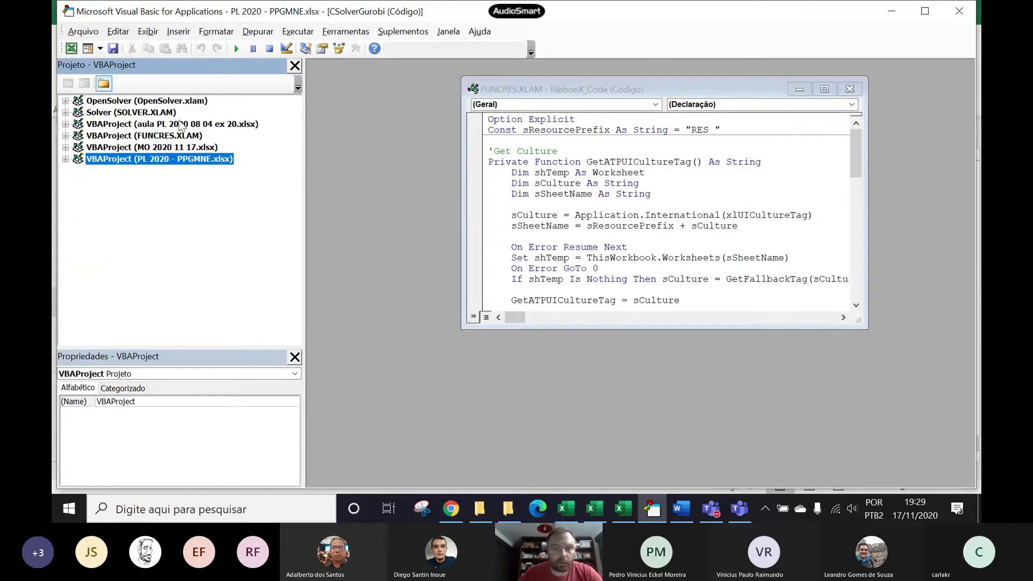
pyautogui.click(826, 90)
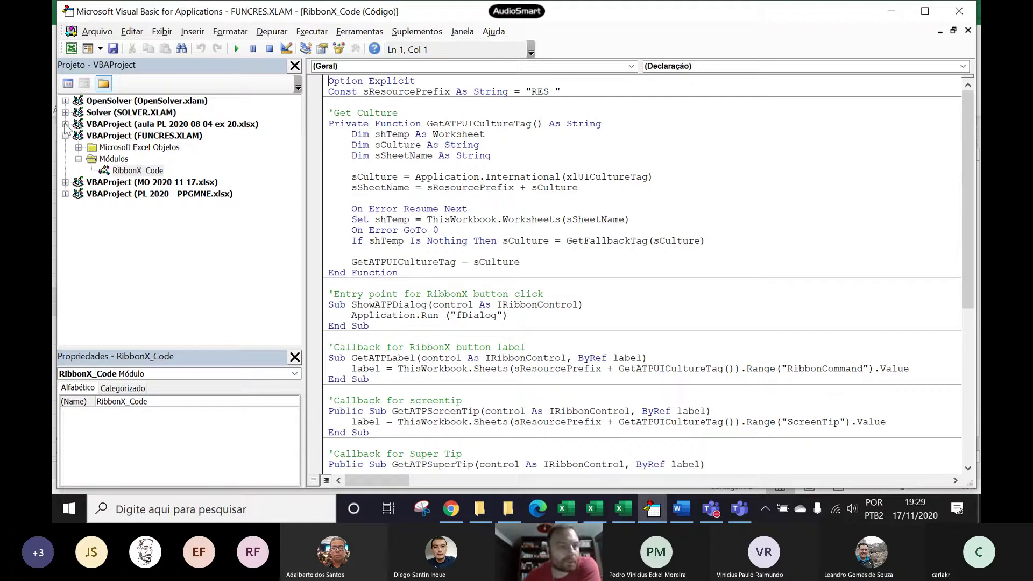
# Step: Try to expand the Solver (SOLVER.XLAM) project, dismissing the password request without entering anything
pyautogui.click(65, 112)
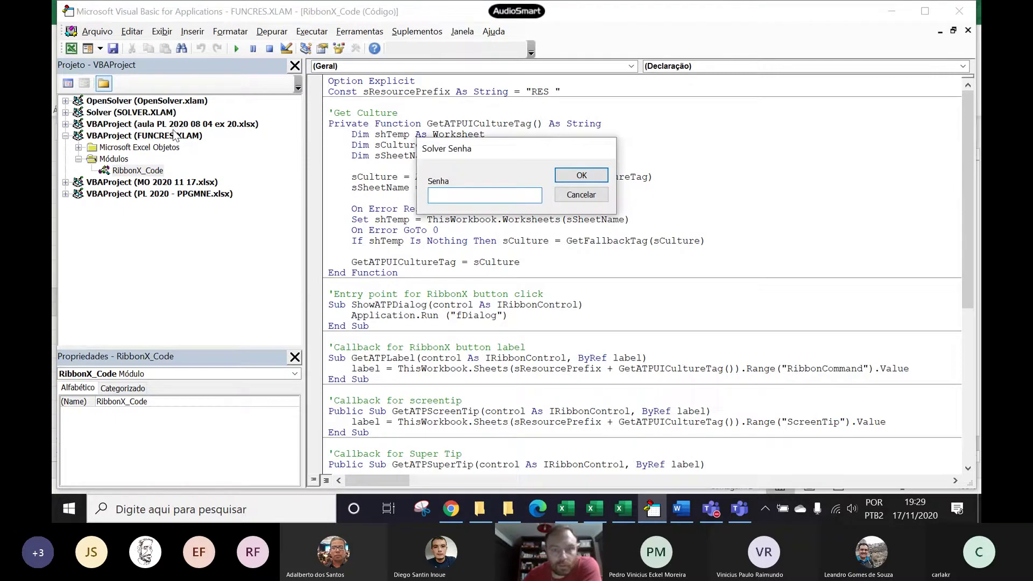
pyautogui.click(597, 198)
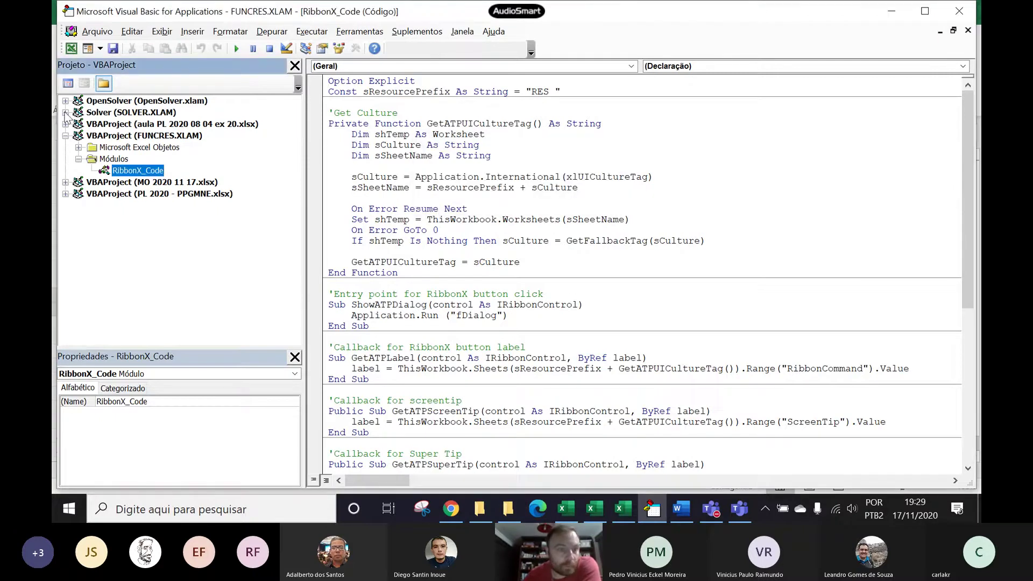
pyautogui.click(65, 112)
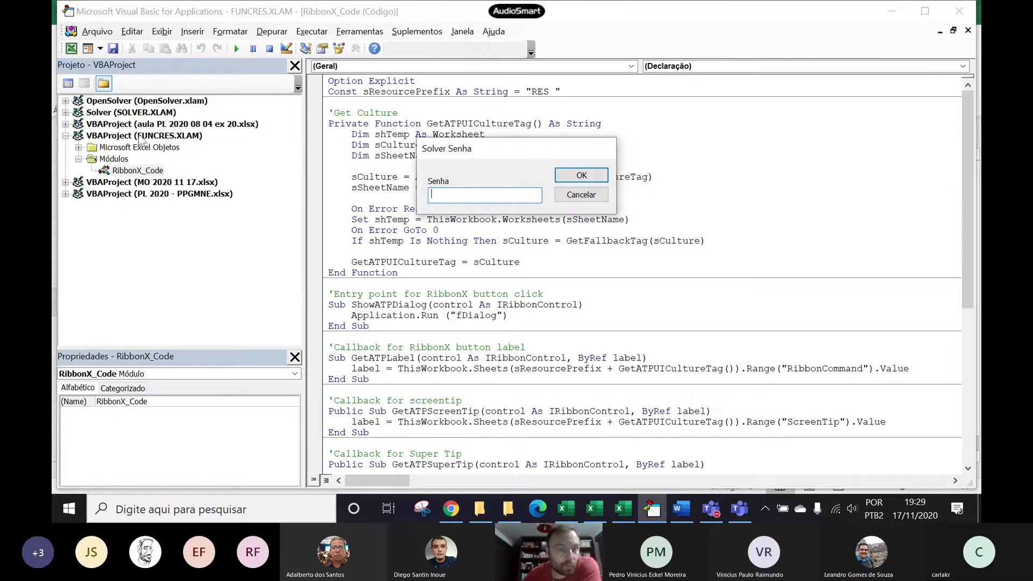
pyautogui.click(581, 195)
# Step: Examine the sheet objects under Microsoft Excel Objetos in the FUNCRES.XLAM project and collapse the folder again
pyautogui.click(78, 148)
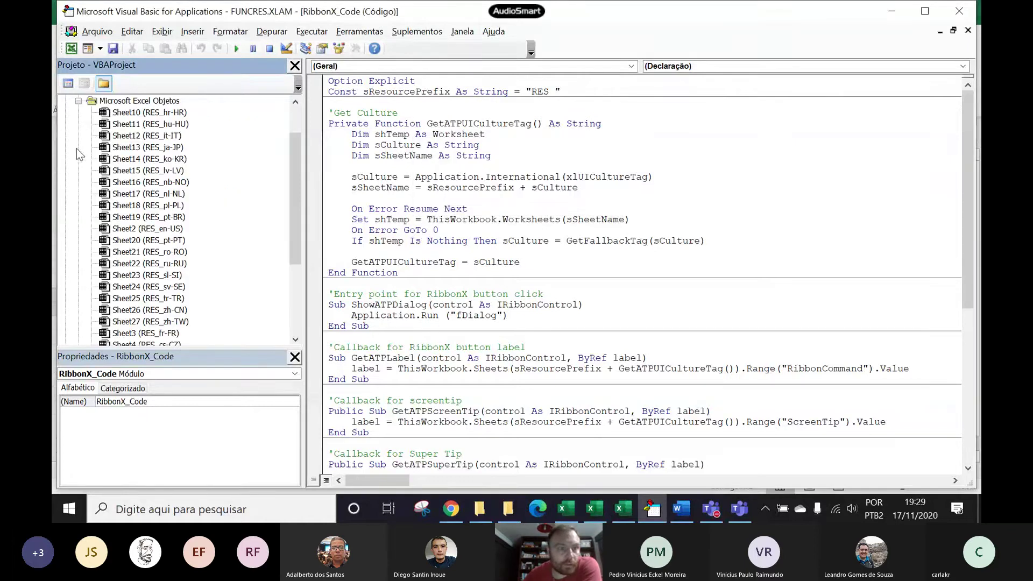
pyautogui.scroll(-4, 144, 242)
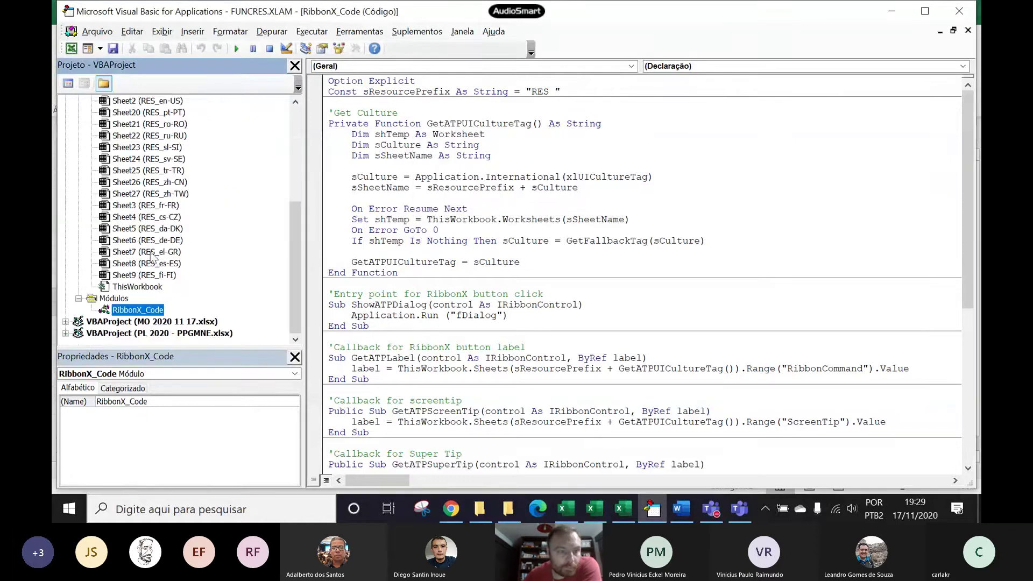
pyautogui.scroll(5, 140, 242)
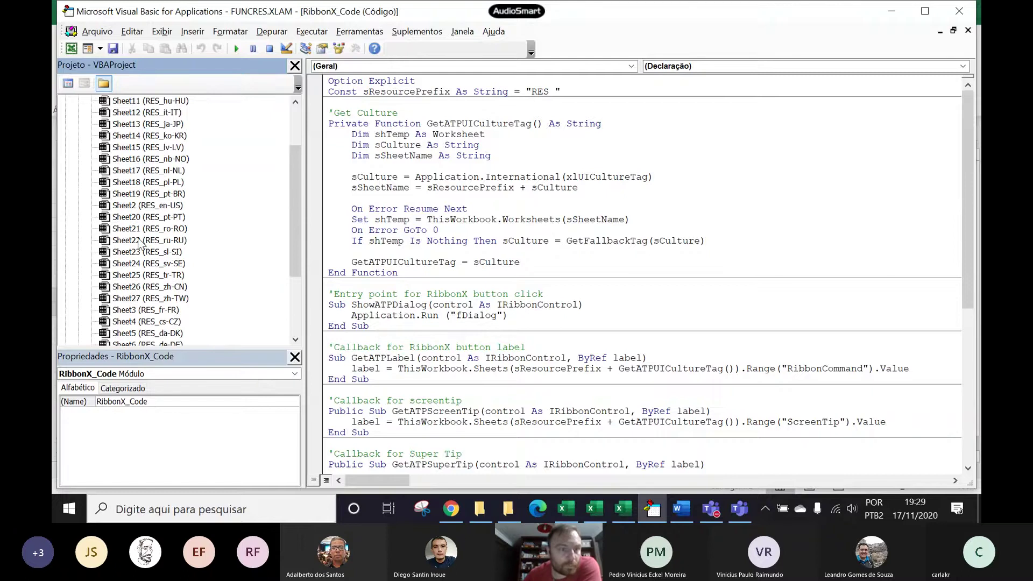
pyautogui.click(79, 148)
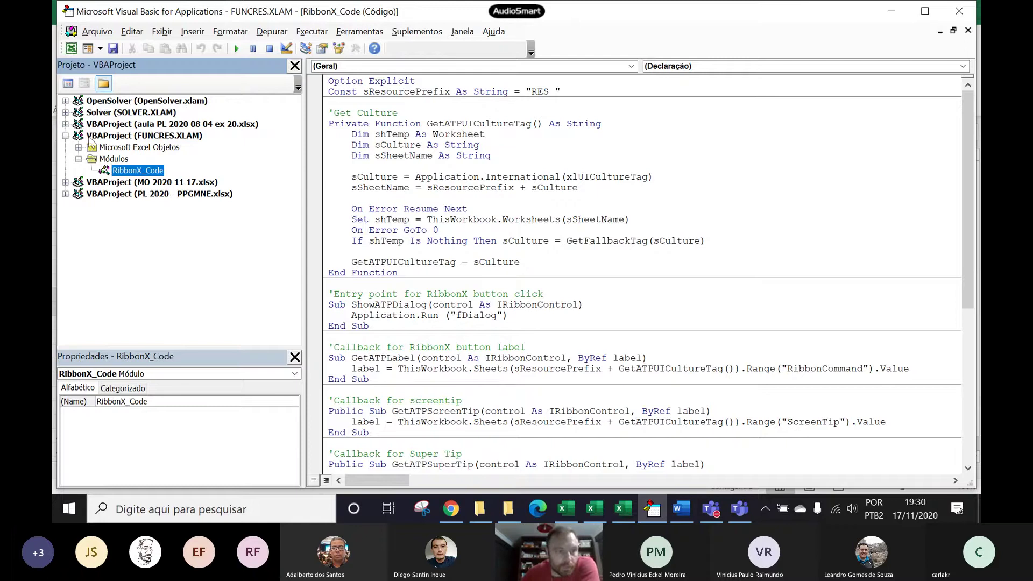
# Step: Expand the MO 2020 11 17 project, check its workbook, and select its Planilha1 (Plan1) object in the Visual Basic editor
pyautogui.click(65, 183)
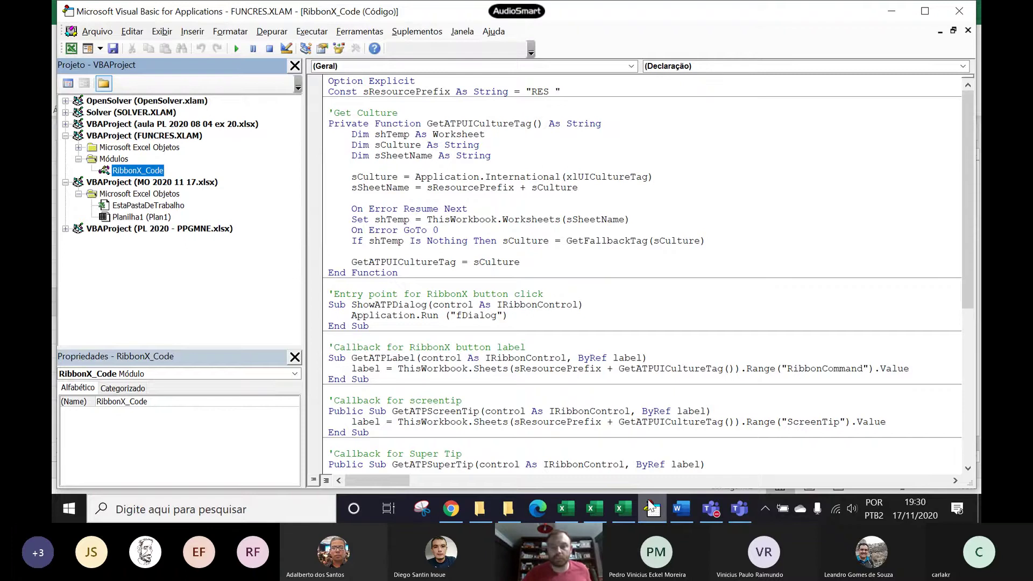
pyautogui.hotkey('alt', 'F11')
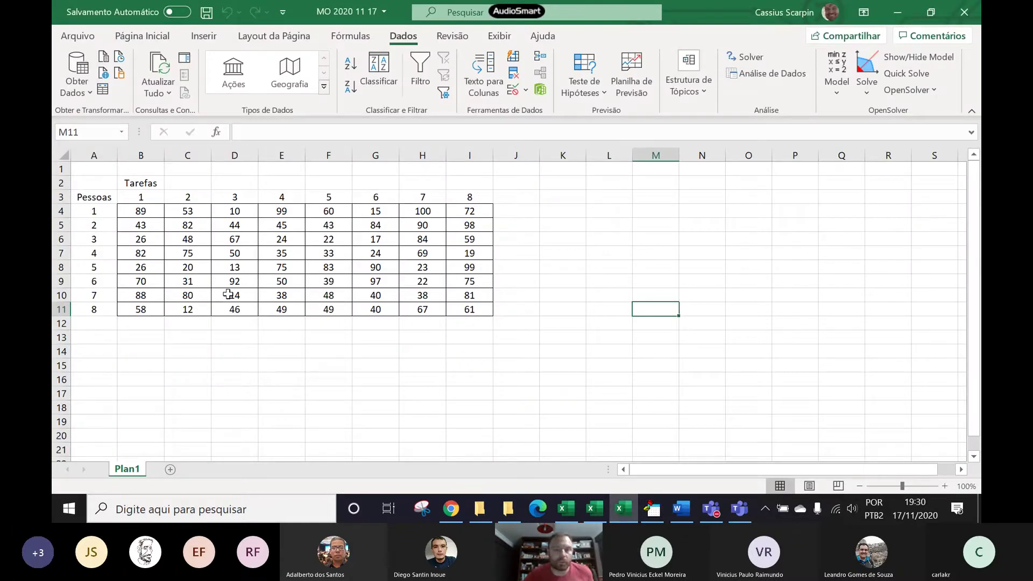
pyautogui.click(652, 516)
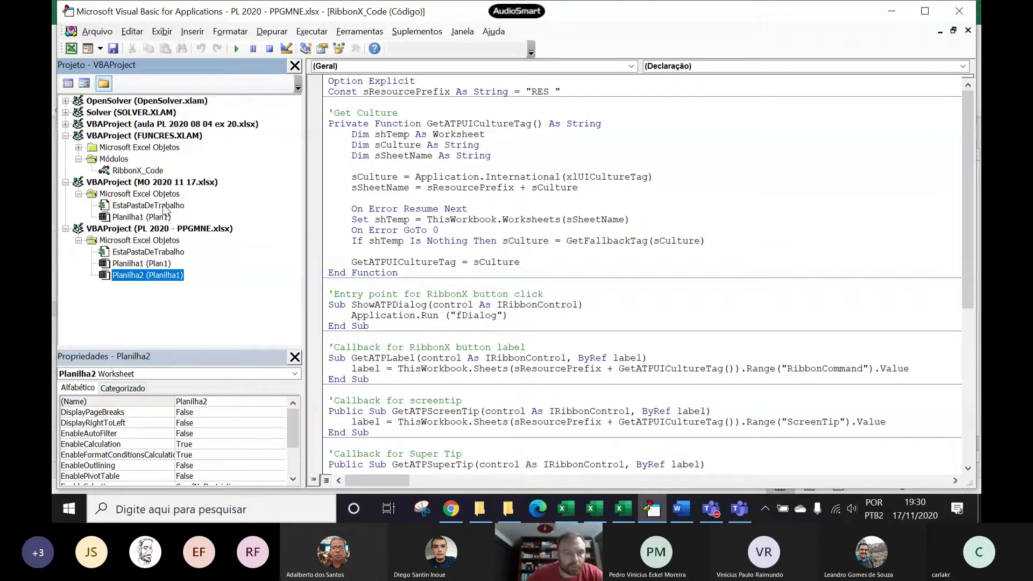
pyautogui.click(141, 218)
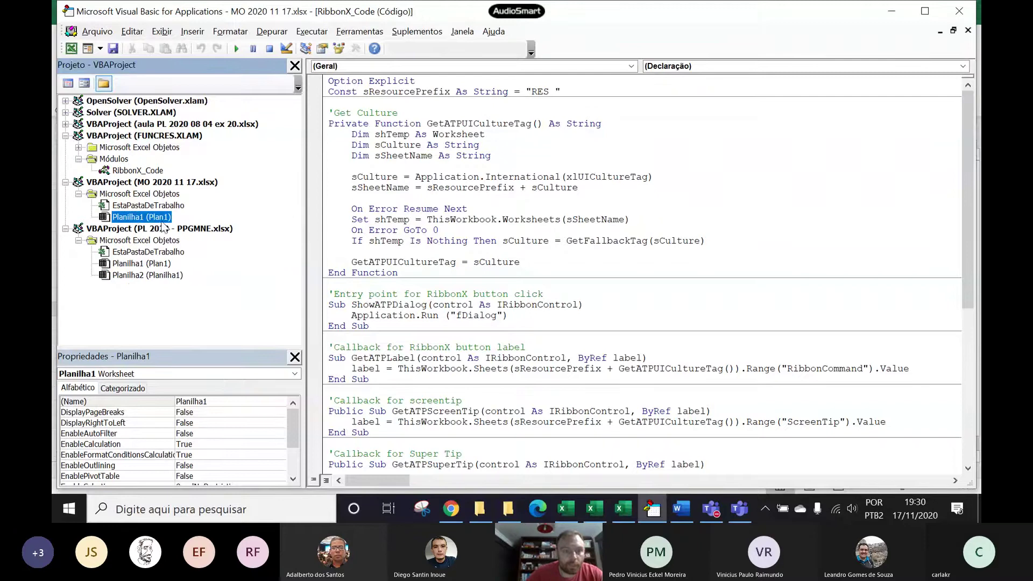
# Step: Open the code window of Planilha1 in the MO 2020 11 17 project, and in Excel rename the Plan1 sheet with the presenter's first name
pyautogui.doubleClick(157, 220)
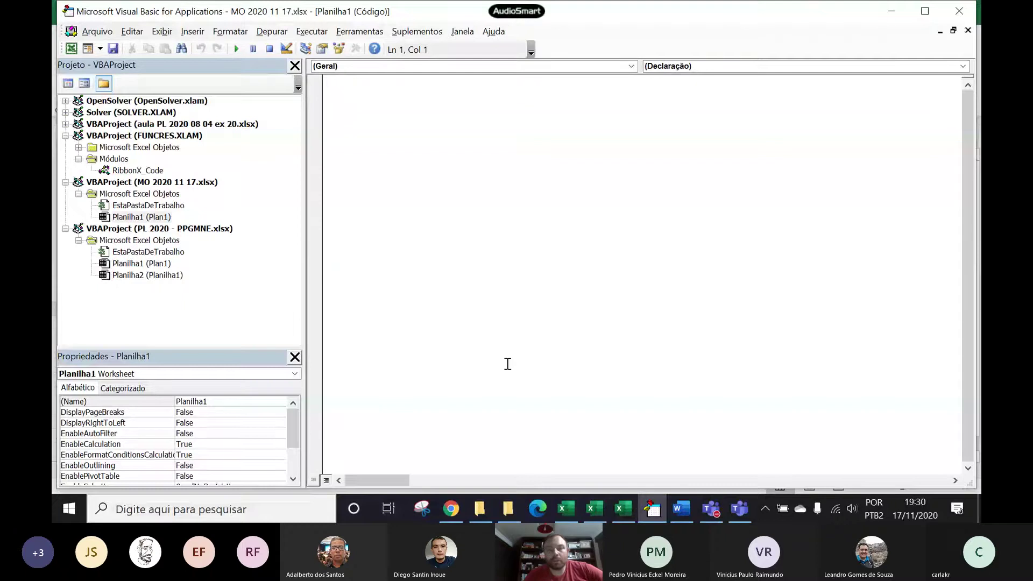
pyautogui.click(631, 504)
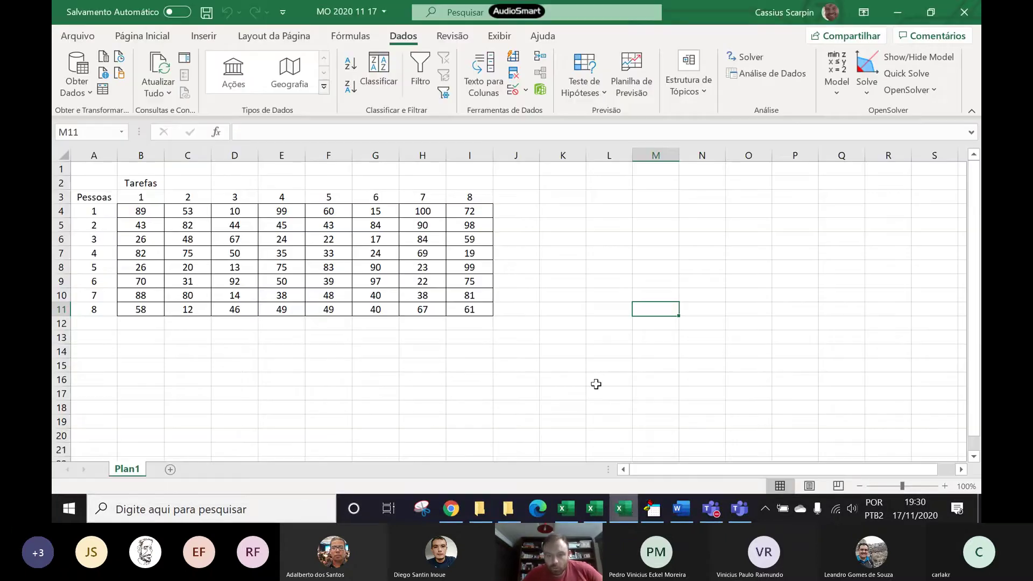
pyautogui.rightClick(135, 472)
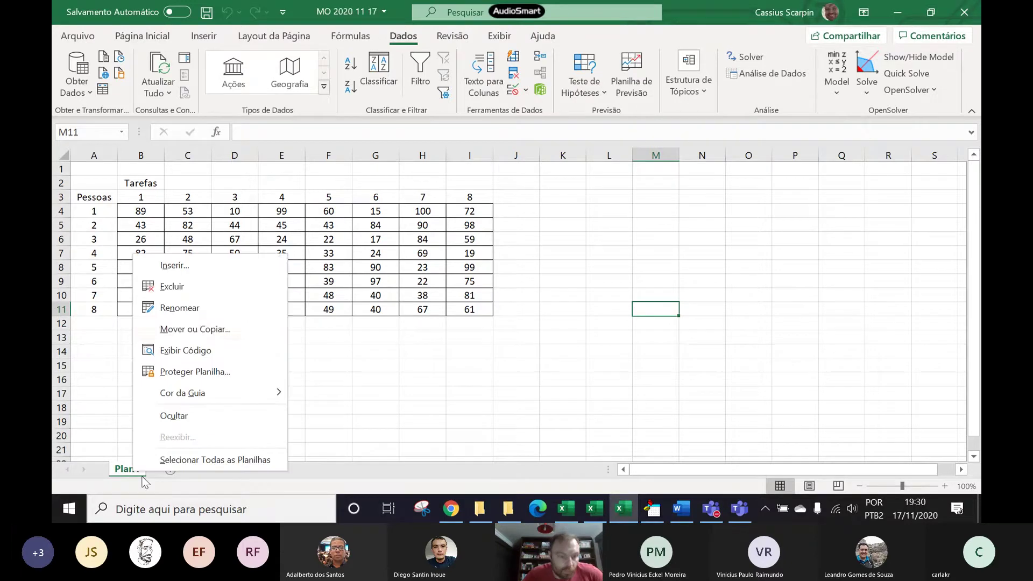
pyautogui.click(185, 329)
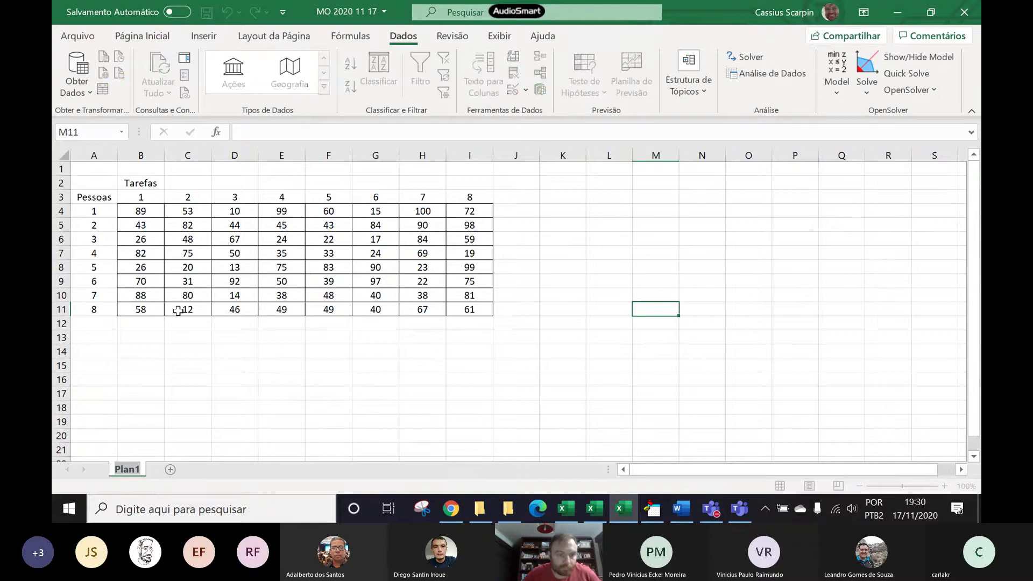
pyautogui.write('Casius')
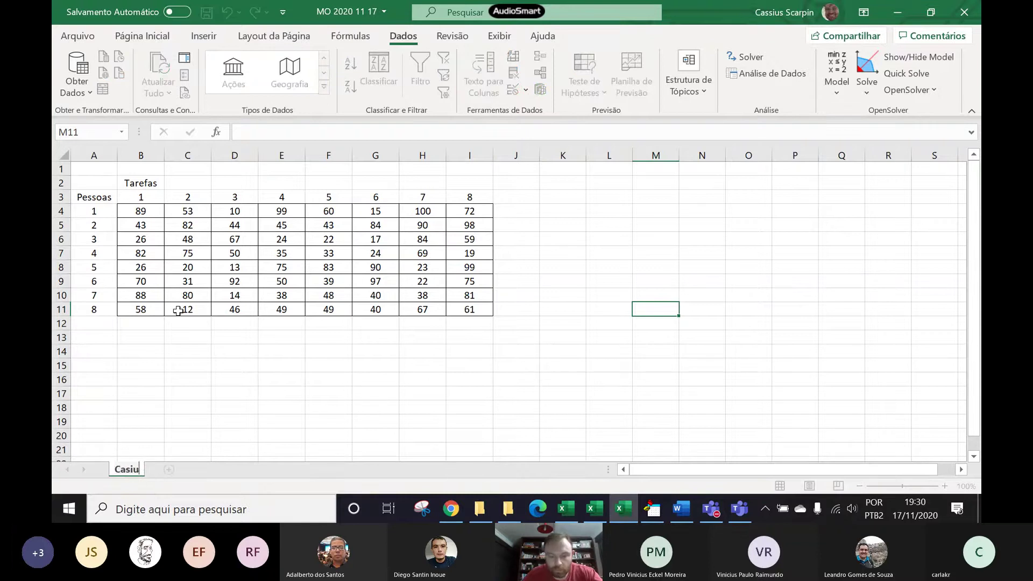
pyautogui.press('BackSpace')
pyautogui.press('BackSpace')
pyautogui.press('BackSpace')
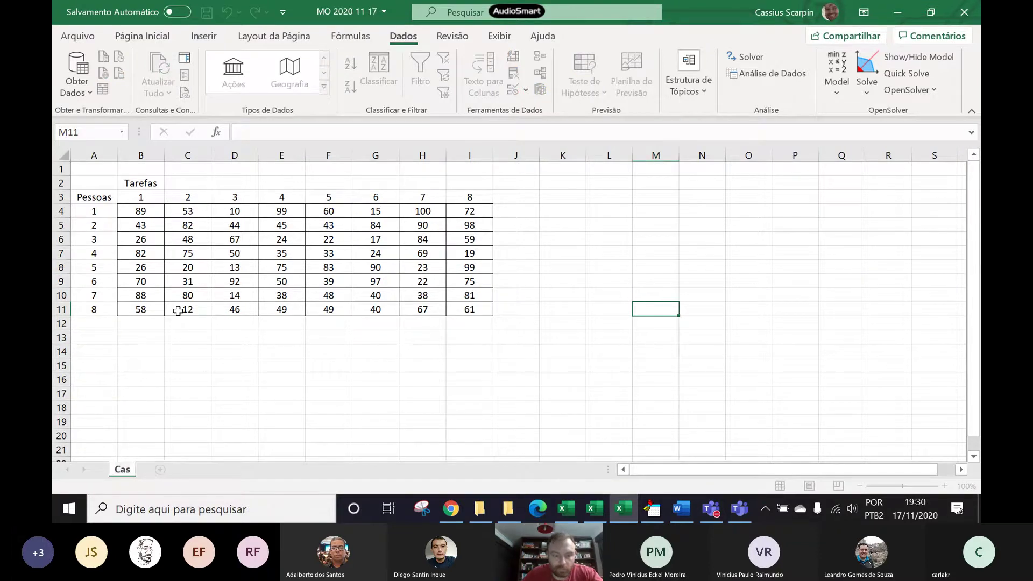
pyautogui.write('sius')
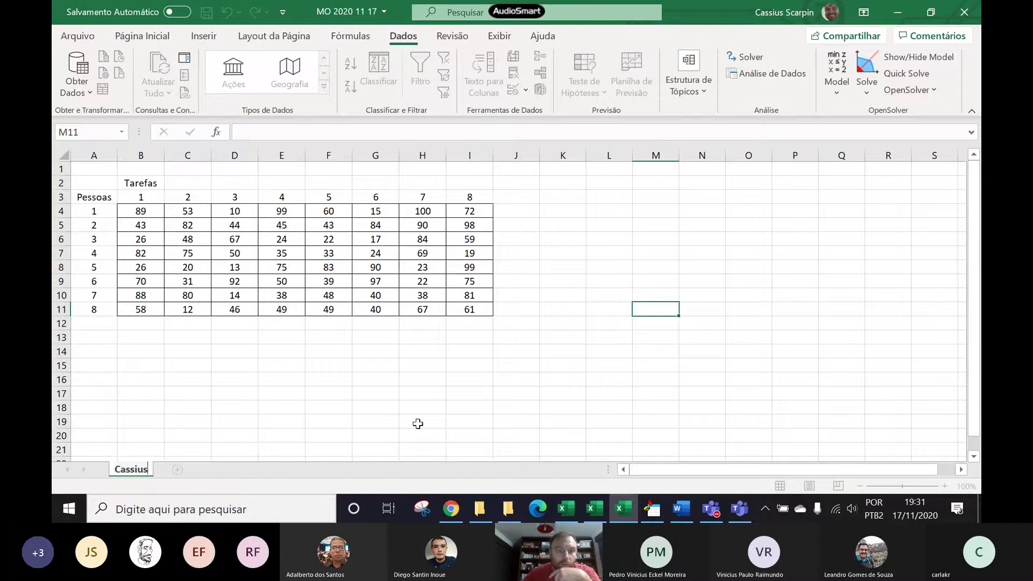
pyautogui.click(350, 417)
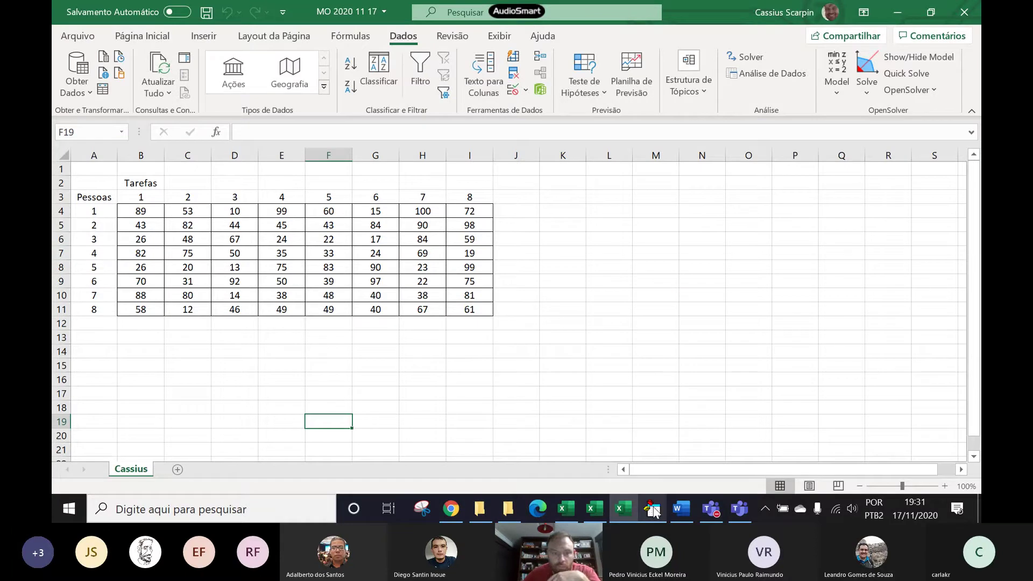
# Step: Compare the renamed sheet in Excel with its Planilha1 entry and code window in the Visual Basic editor
pyautogui.click(653, 509)
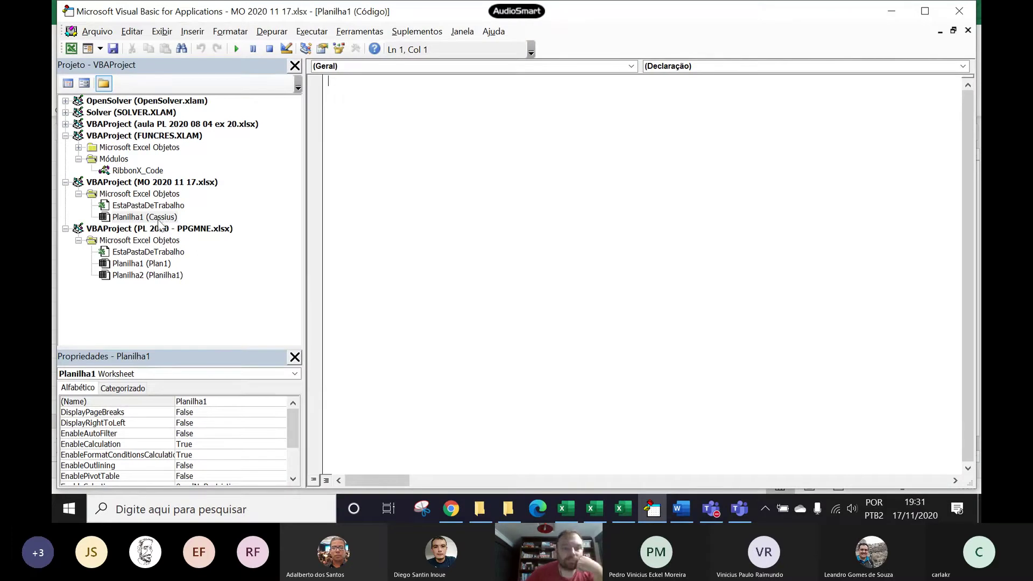
pyautogui.hotkey('alt', 'F11')
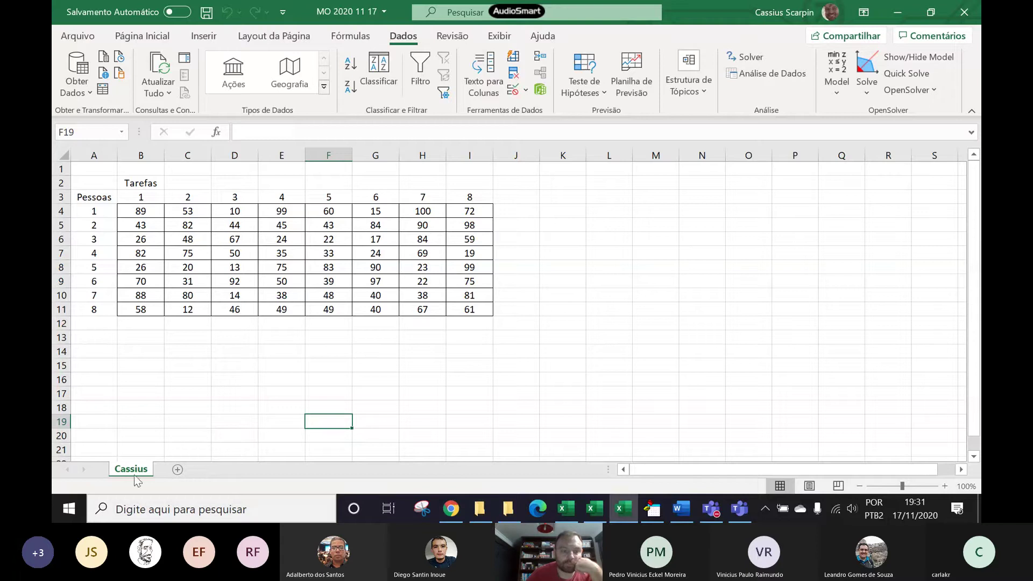
pyautogui.click(654, 510)
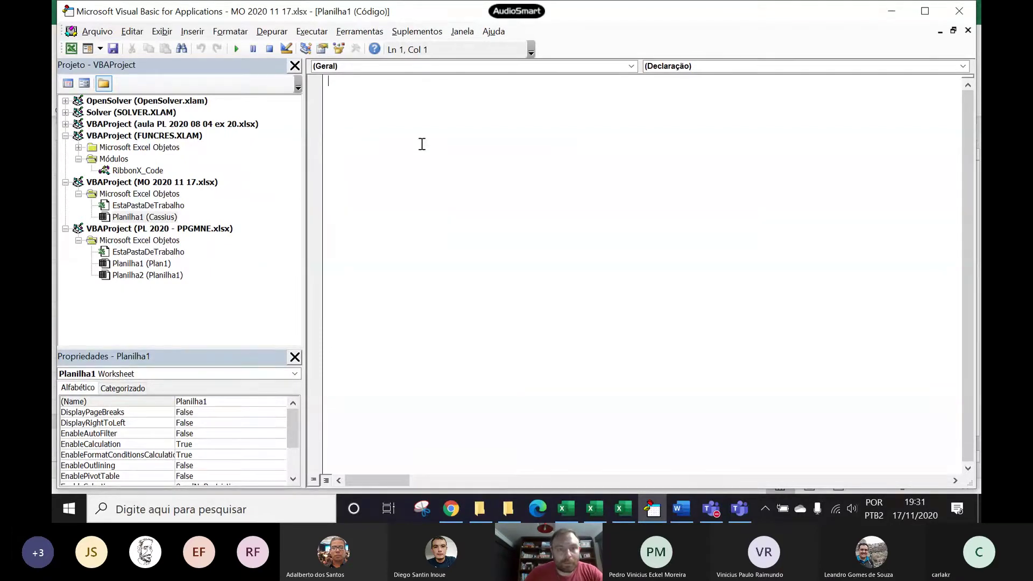
pyautogui.click(171, 217)
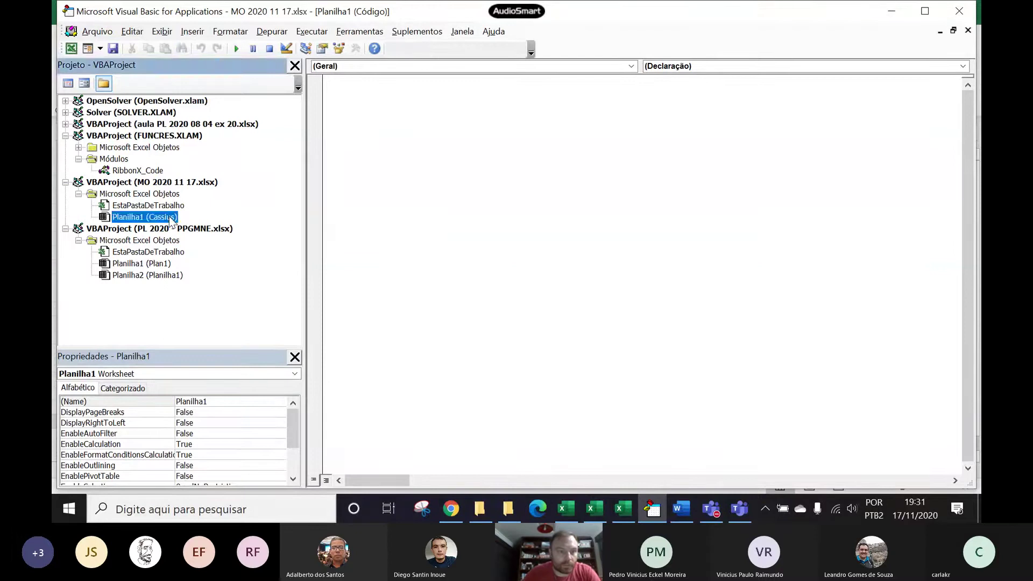
pyautogui.doubleClick(170, 217)
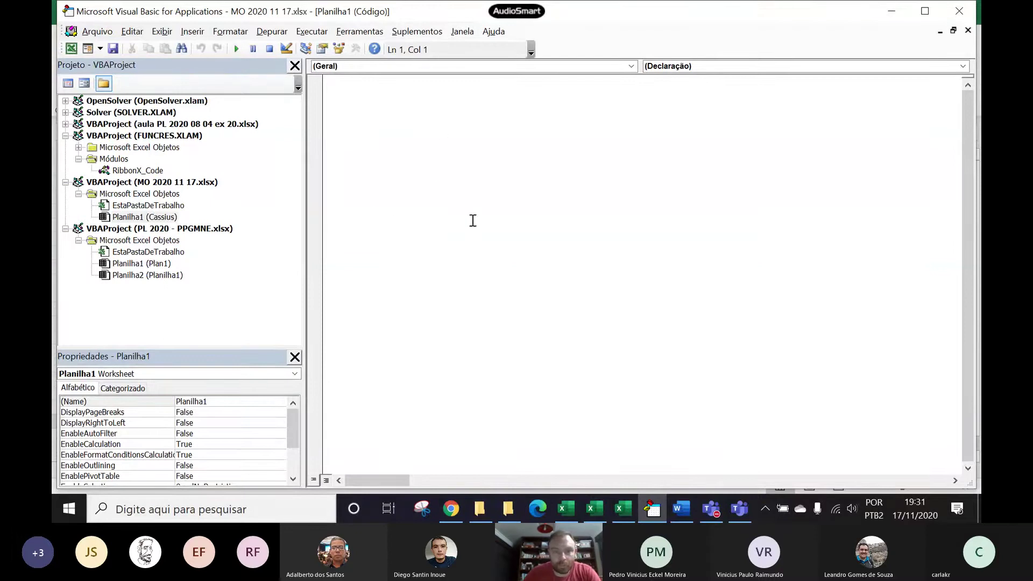
pyautogui.click(621, 510)
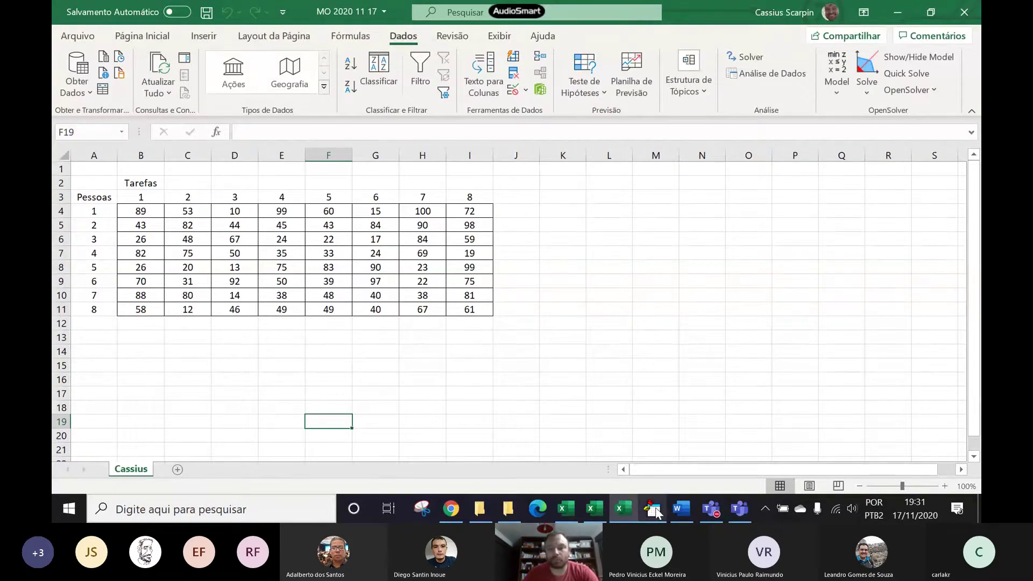
# Step: In the Visual Basic editor, insert a new standard module into the MO 2020 11 17 project
pyautogui.click(655, 509)
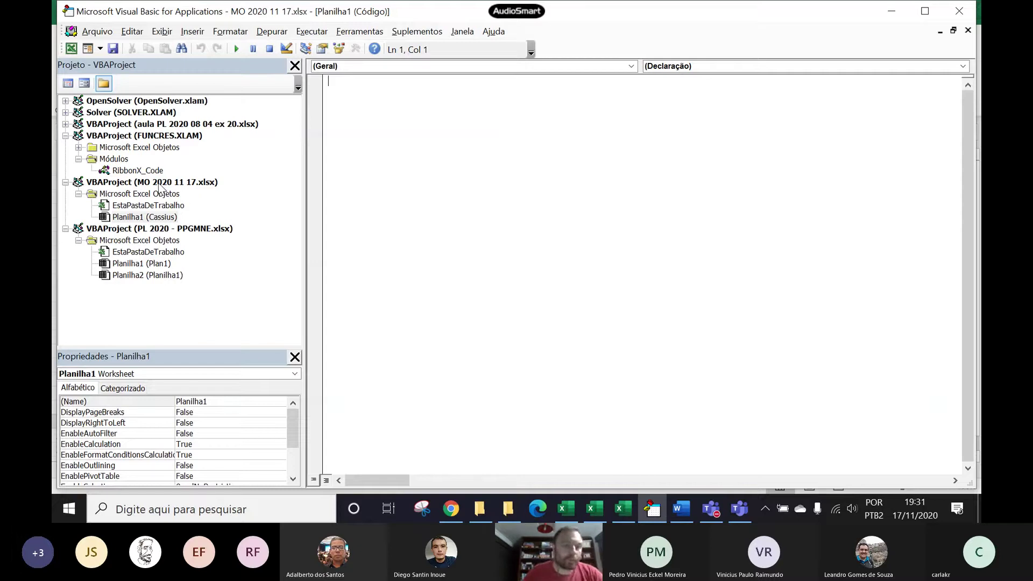
pyautogui.rightClick(159, 183)
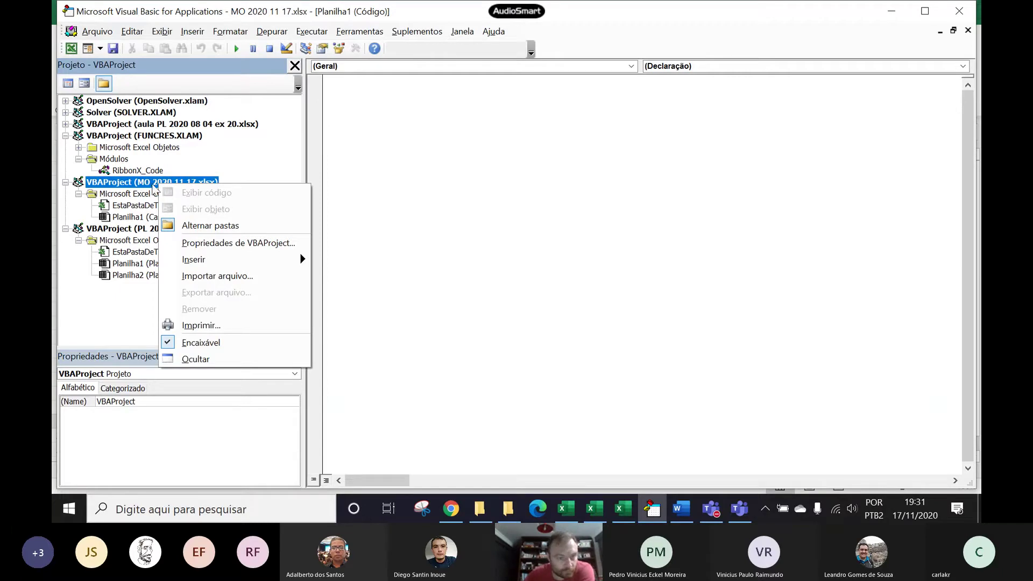
pyautogui.moveTo(196, 260)
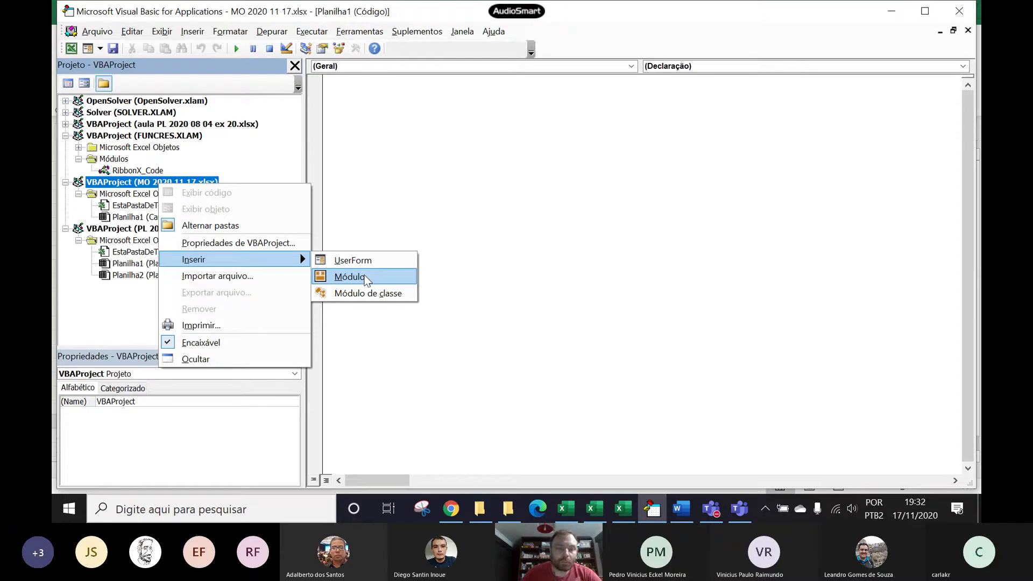
pyautogui.click(366, 278)
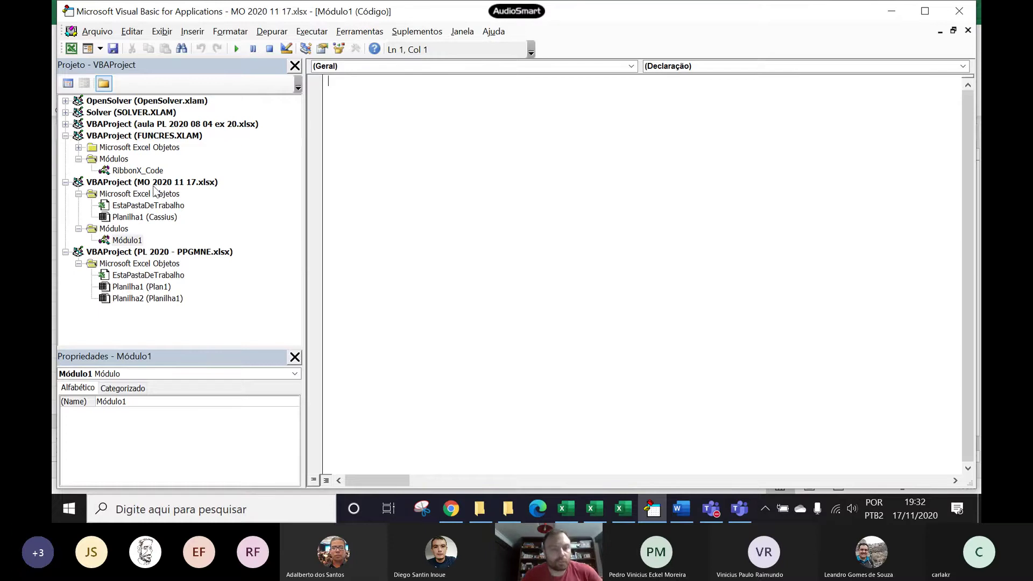
# Step: Compare the code windows of Módulo1 and Planilha1 in the MO 2020 11 17 project, finishing on Módulo1
pyautogui.doubleClick(128, 241)
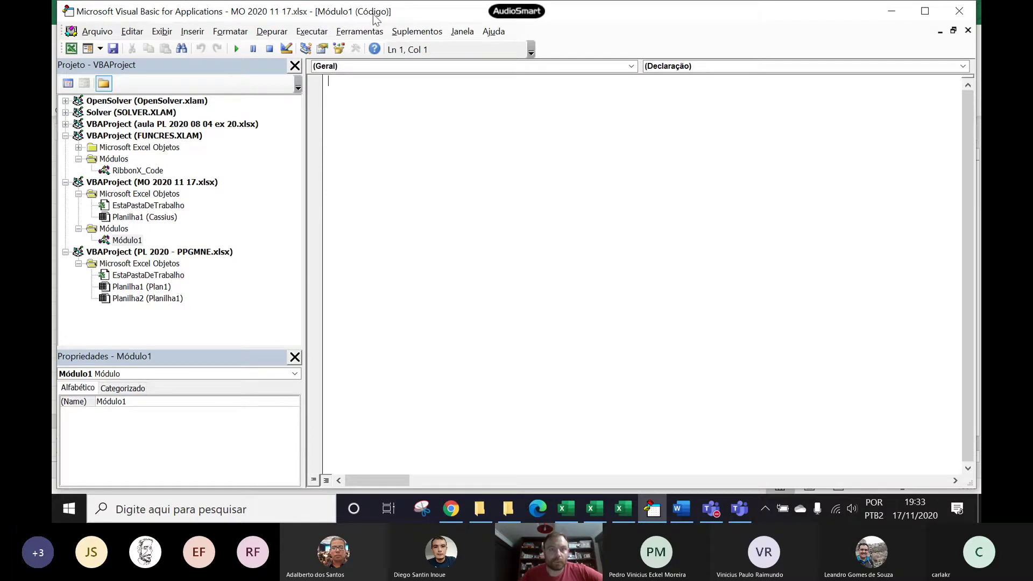
pyautogui.doubleClick(164, 221)
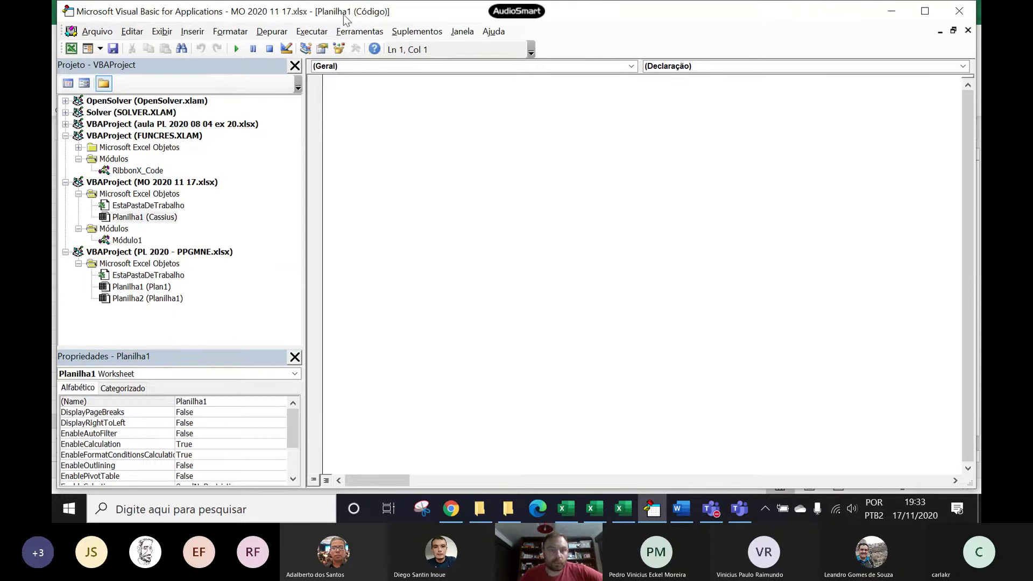
pyautogui.doubleClick(120, 240)
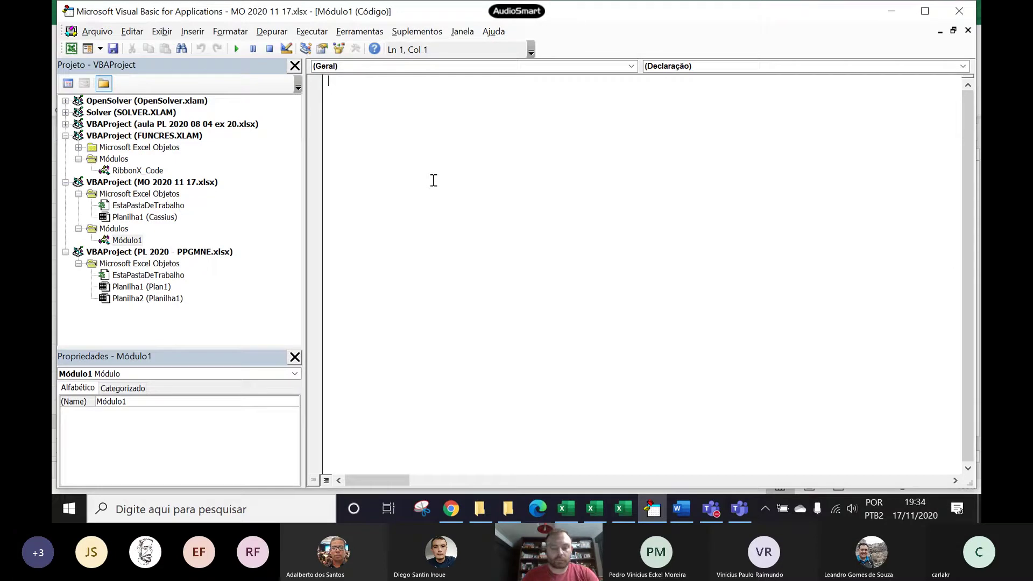
# Step: Create an empty Sub Ler() procedure in Módulo1 with several blank lines in its body, and place the cursor on line 3
pyautogui.write('sub ')
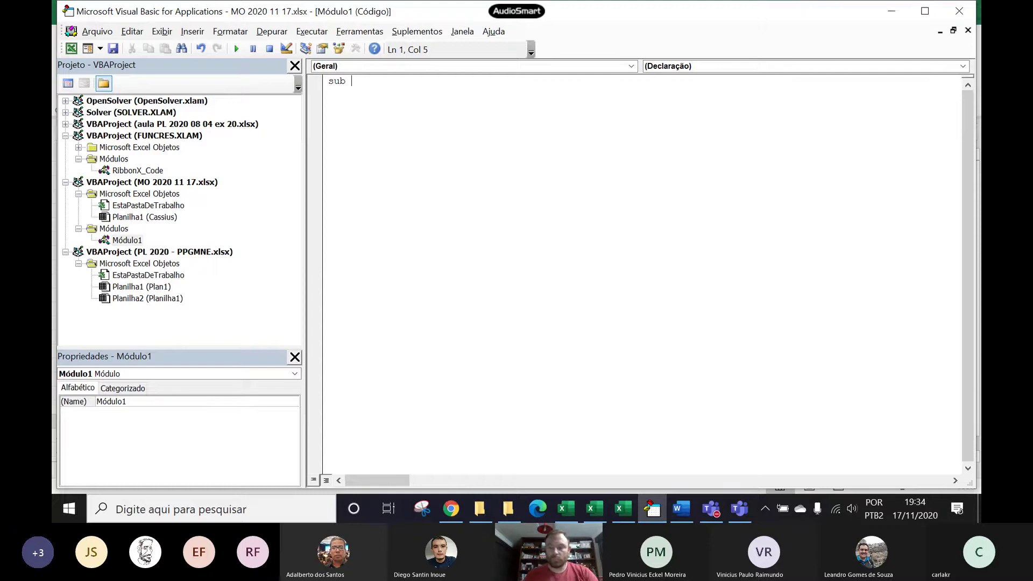
pyautogui.write('Ler')
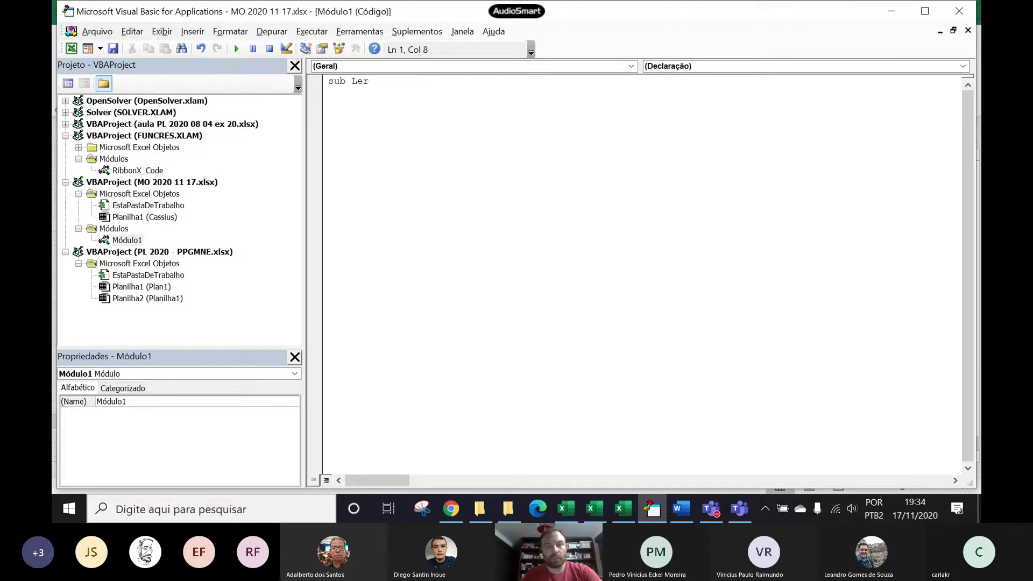
pyautogui.write('()')
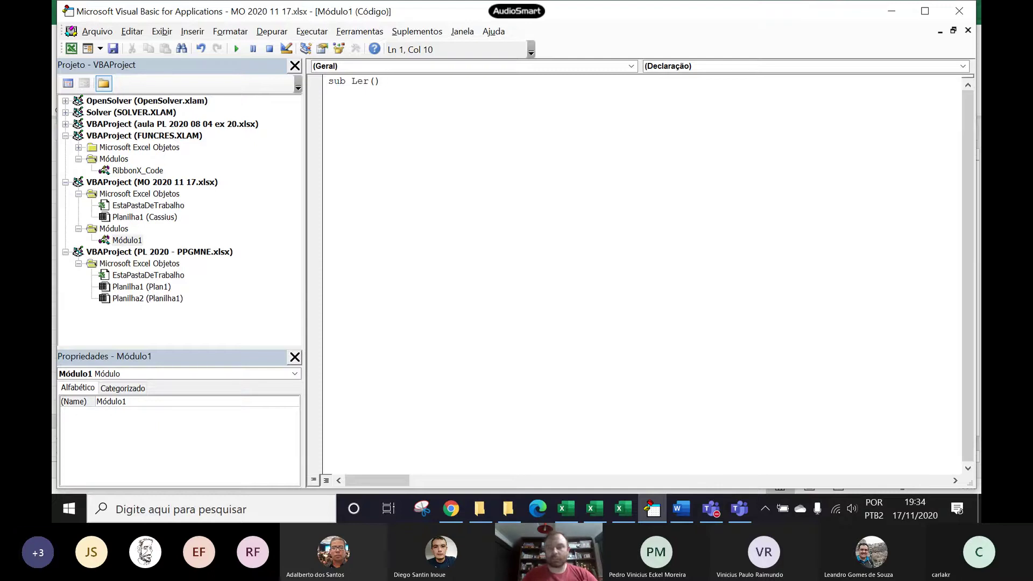
pyautogui.press('Return')
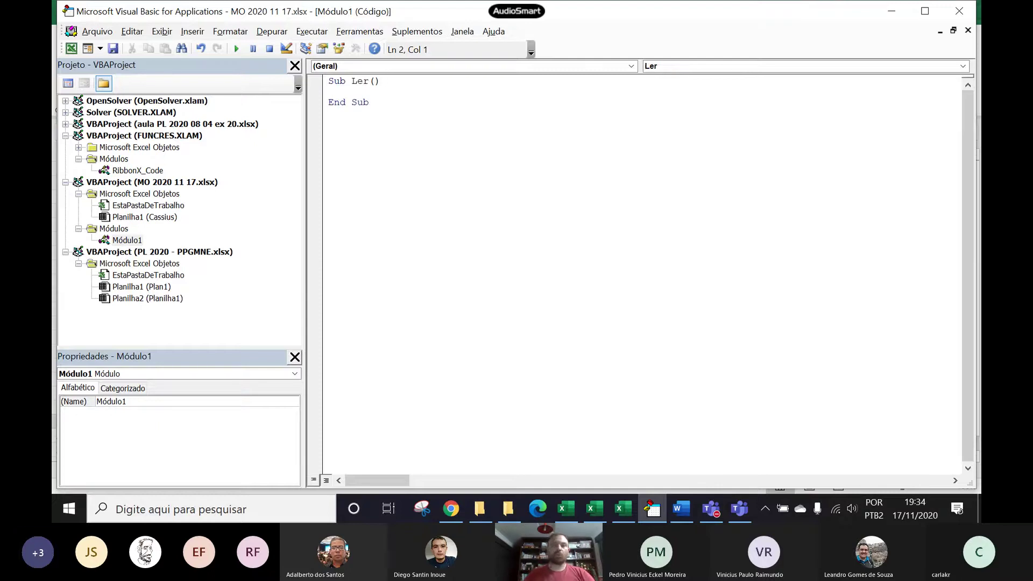
pyautogui.press('Return')
pyautogui.press('Return')
pyautogui.press('Return')
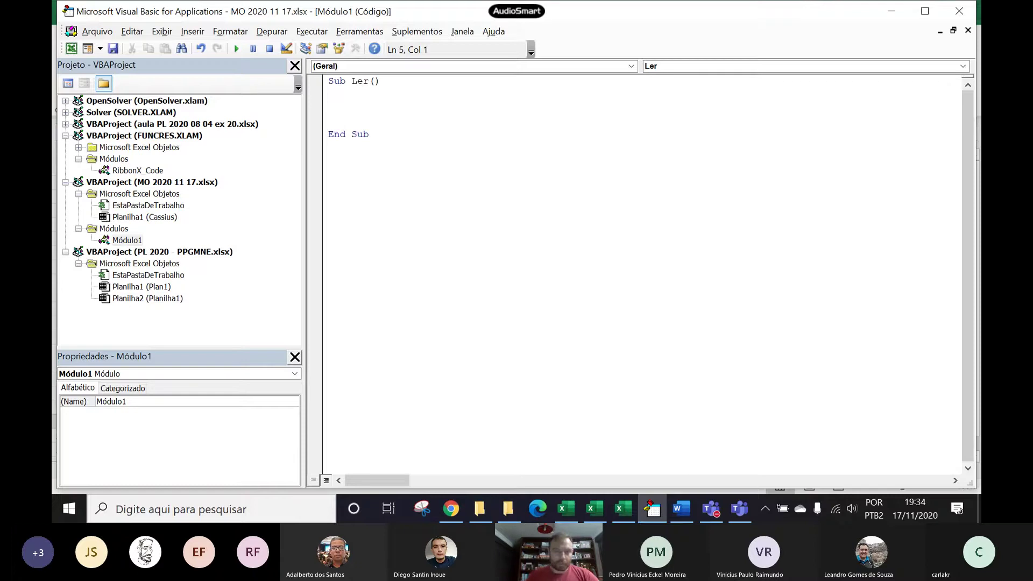
pyautogui.click(371, 100)
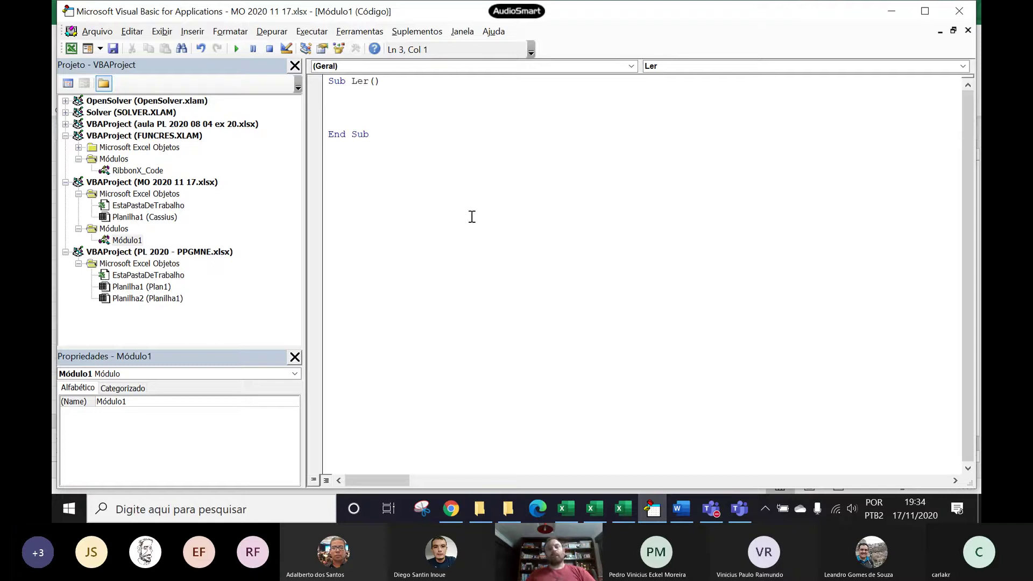
# Step: Examine the people-to-tasks values in B4:I11 in Excel, selecting the whole range and checking back with the Ler procedure
pyautogui.click(621, 508)
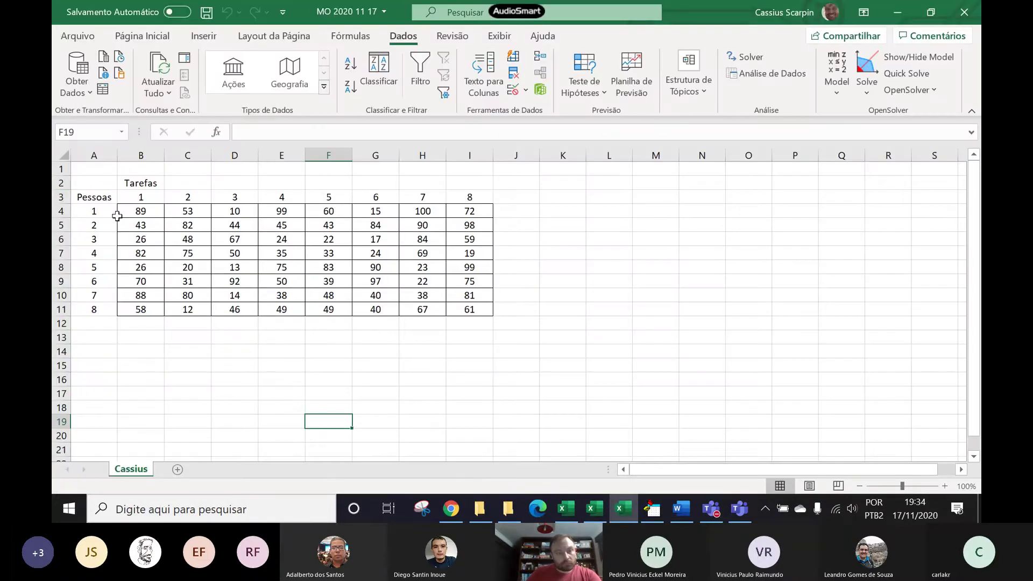
pyautogui.moveTo(124, 213); pyautogui.dragTo(472, 310)
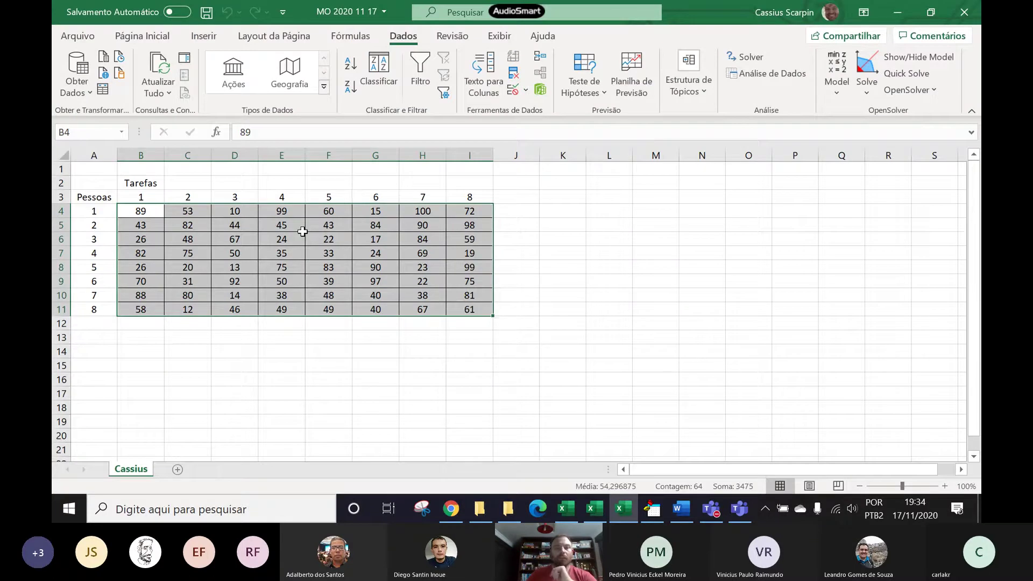
pyautogui.click(653, 510)
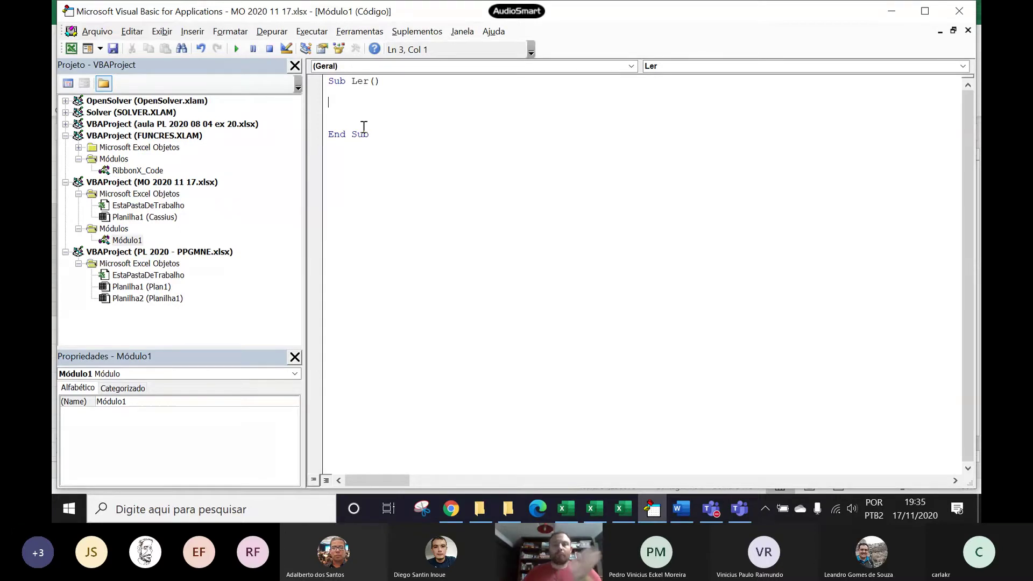
pyautogui.hotkey('alt', 'F11')
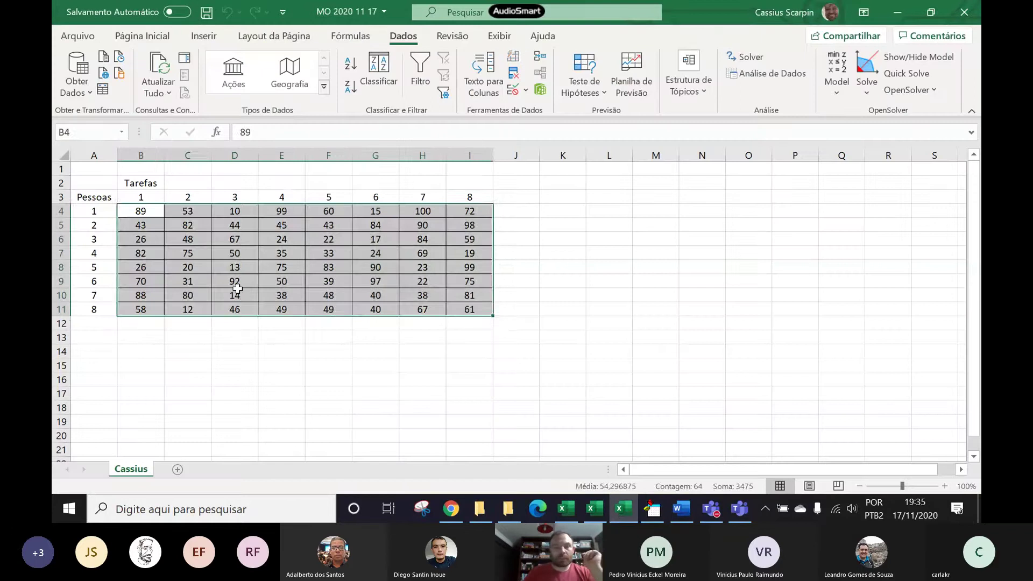
pyautogui.click(238, 288)
pyautogui.moveTo(135, 214); pyautogui.dragTo(484, 313)
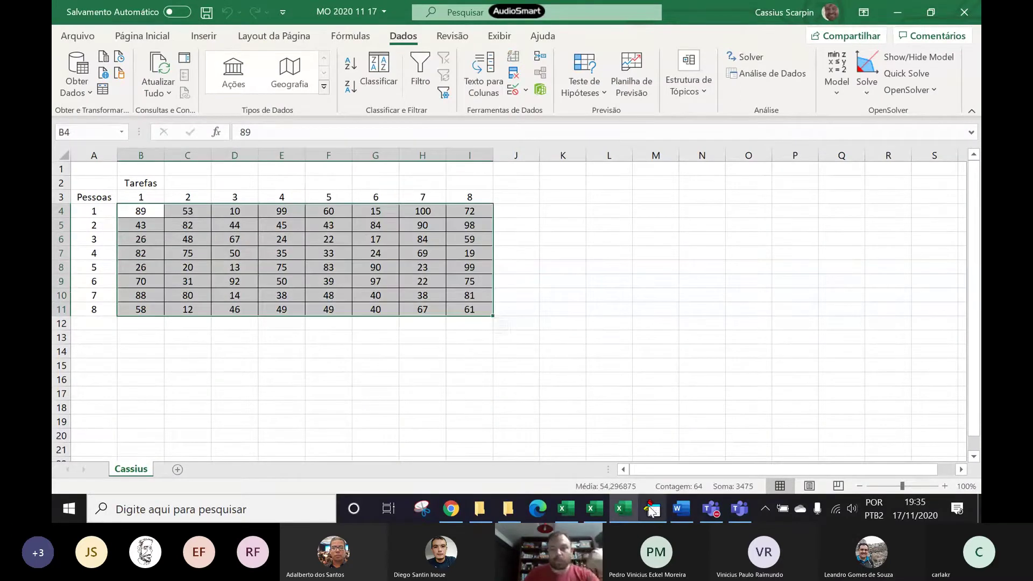
# Step: In the Visual Basic editor, begin the declaration of a dynamic array named Pesos() on line 3 of the Ler procedure
pyautogui.click(653, 511)
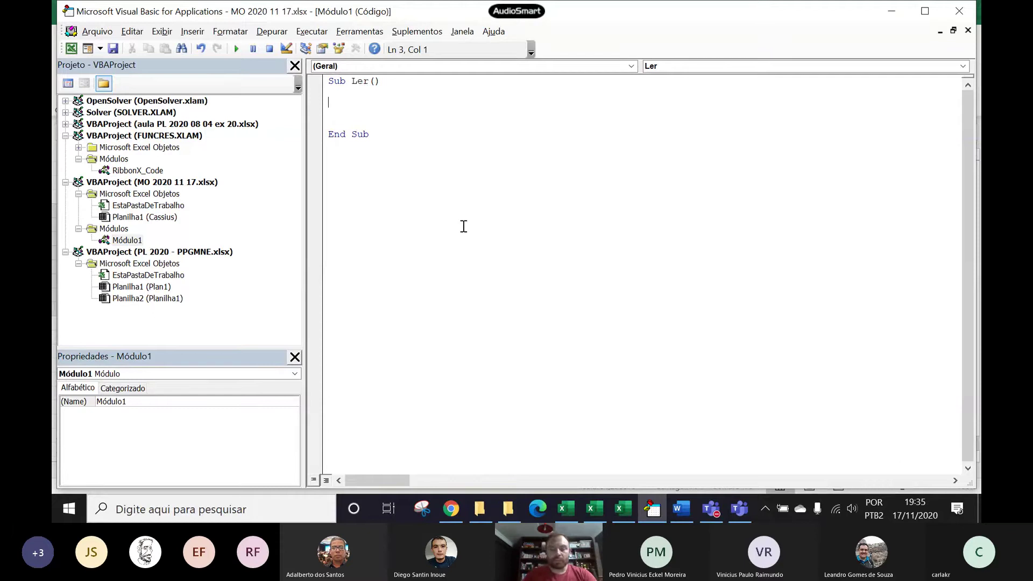
pyautogui.write('Dim')
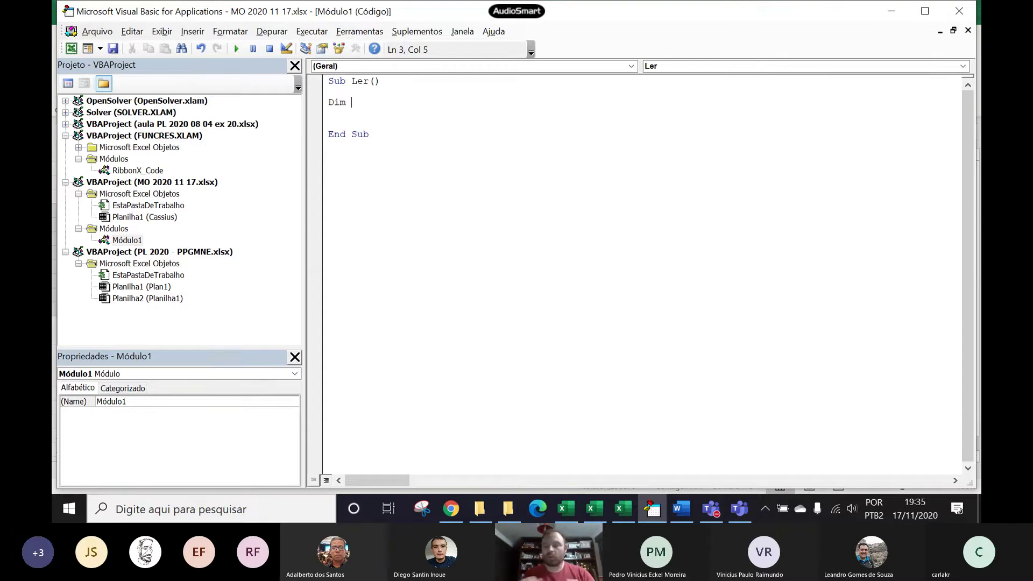
pyautogui.write('P')
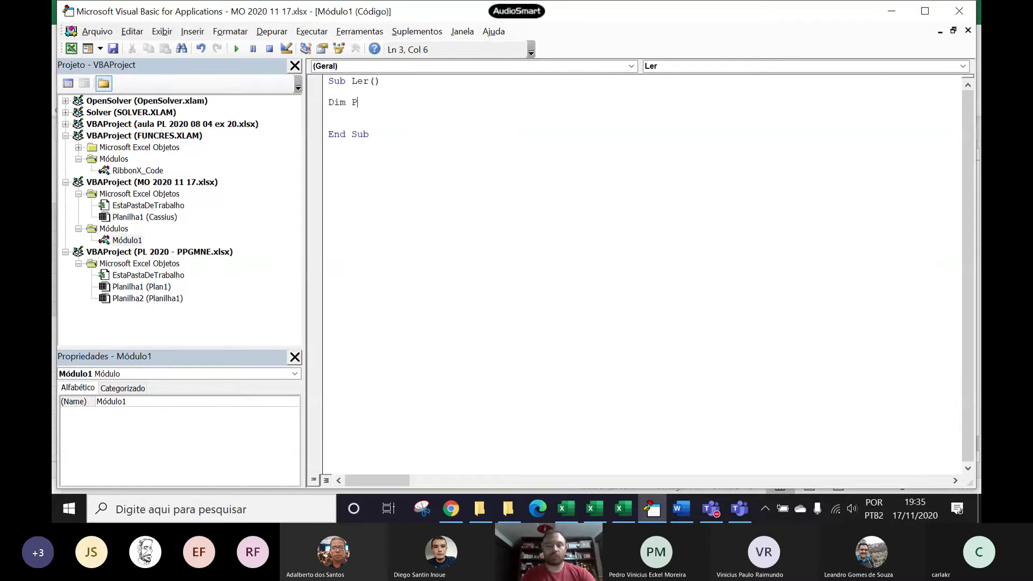
pyautogui.write('esos()')
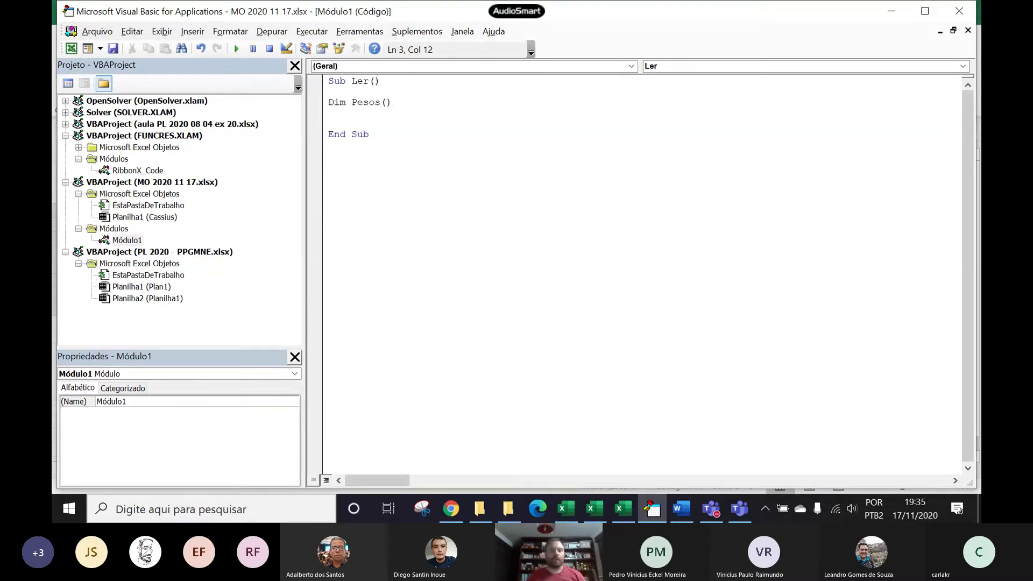
pyautogui.press('BackSpace')
pyautogui.press('BackSpace')
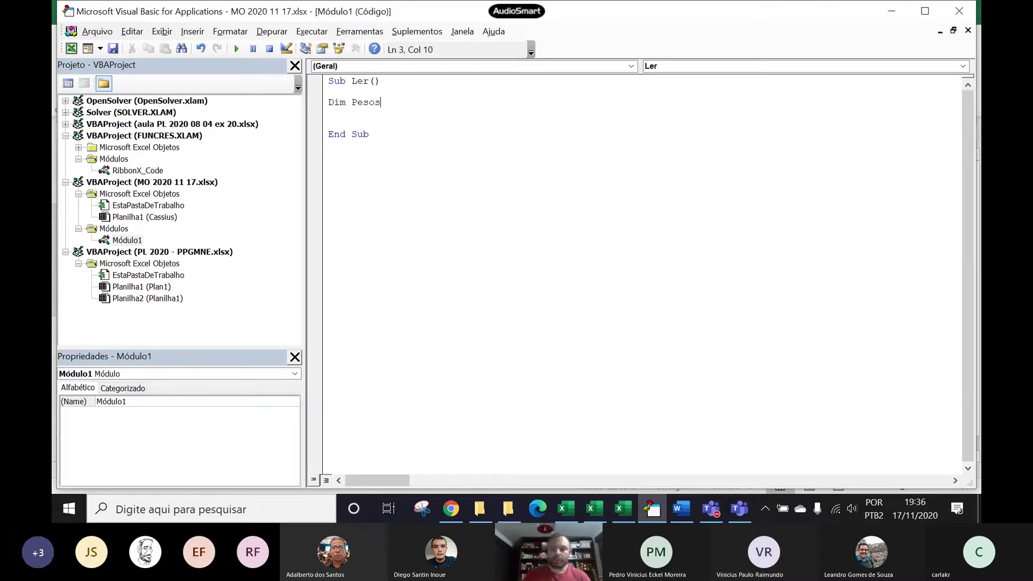
pyautogui.write('()')
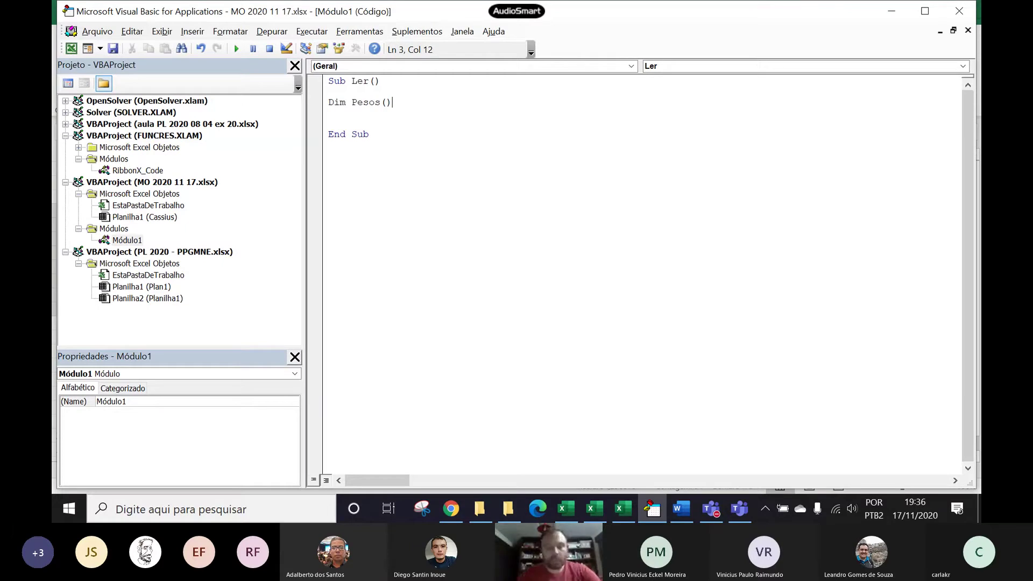
pyautogui.write('as')
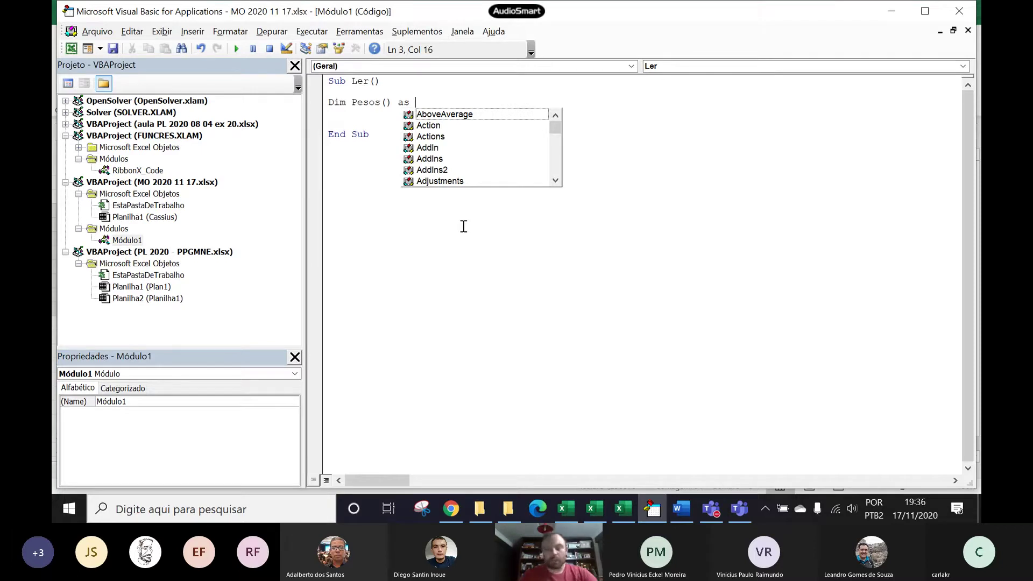
pyautogui.write('inte')
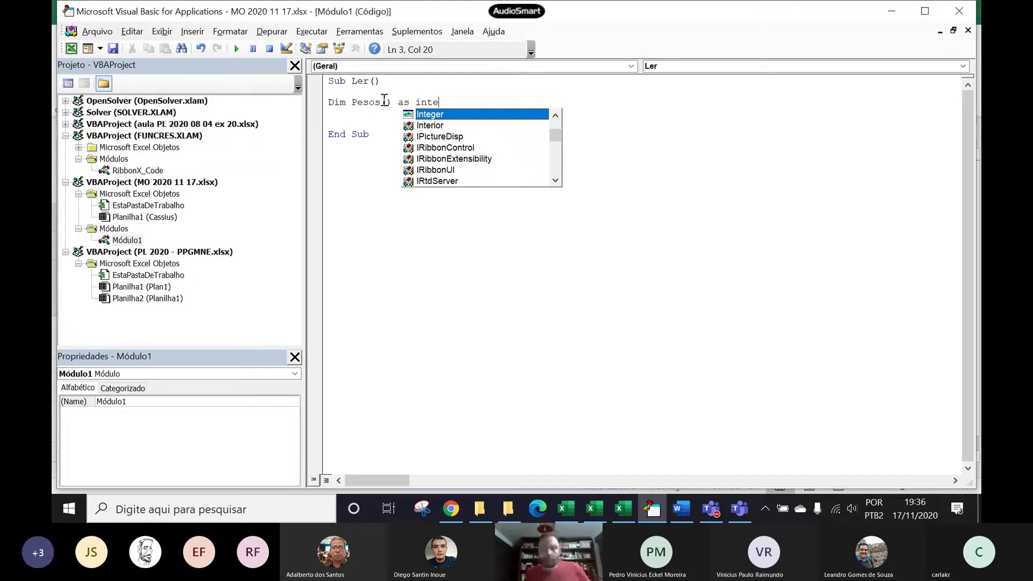
pyautogui.press('BackSpace')
pyautogui.press('BackSpace')
pyautogui.press('BackSpace')
pyautogui.press('BackSpace')
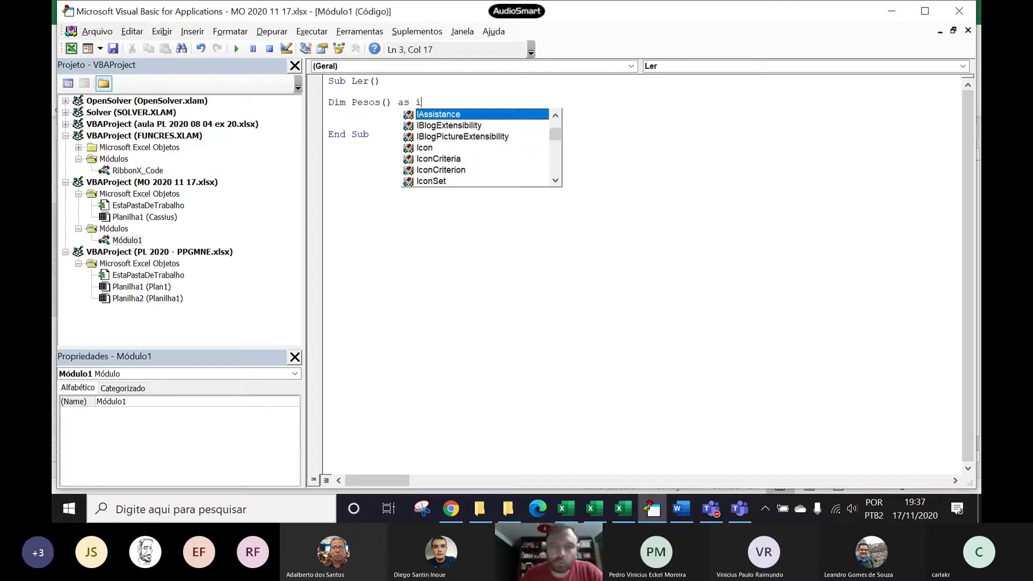
pyautogui.write('long')
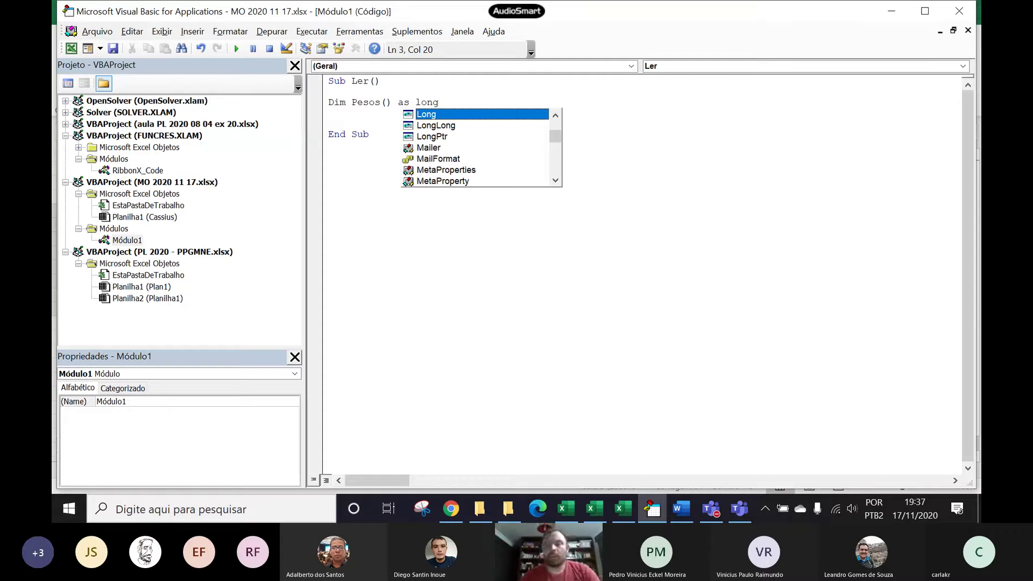
pyautogui.press('BackSpace')
pyautogui.press('BackSpace')
pyautogui.press('BackSpace')
pyautogui.press('BackSpace')
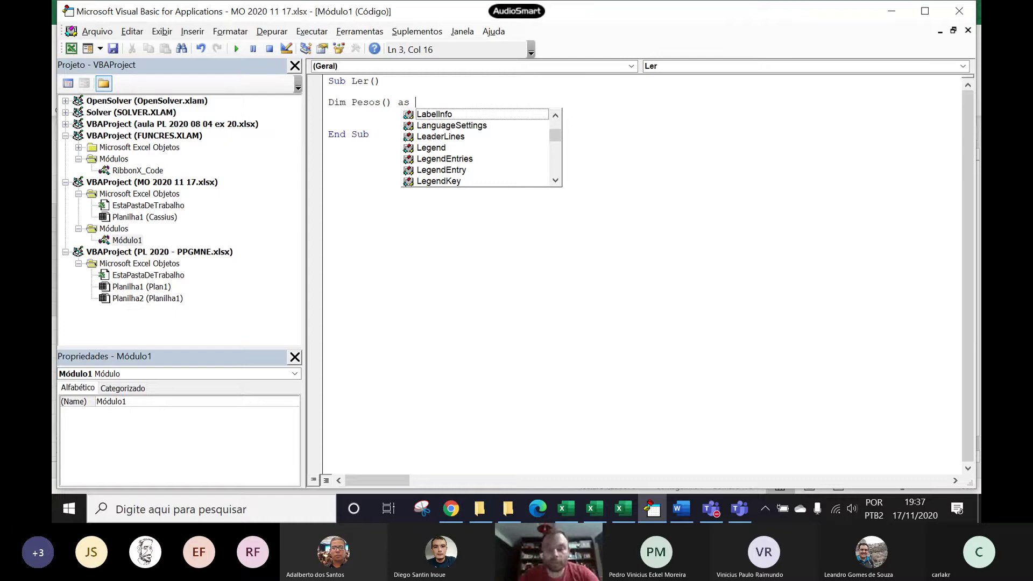
pyautogui.write('doub')
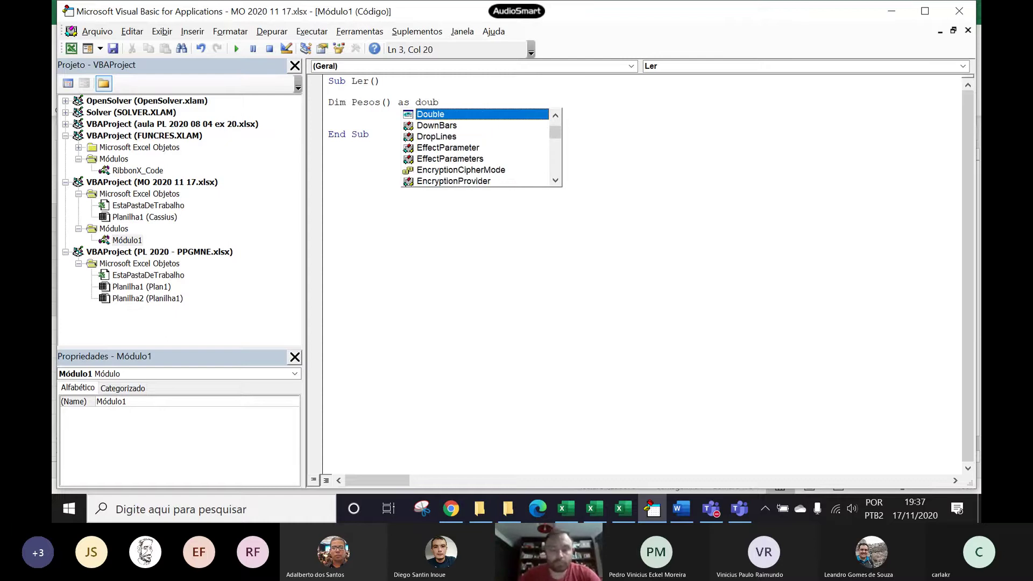
pyautogui.write('le')
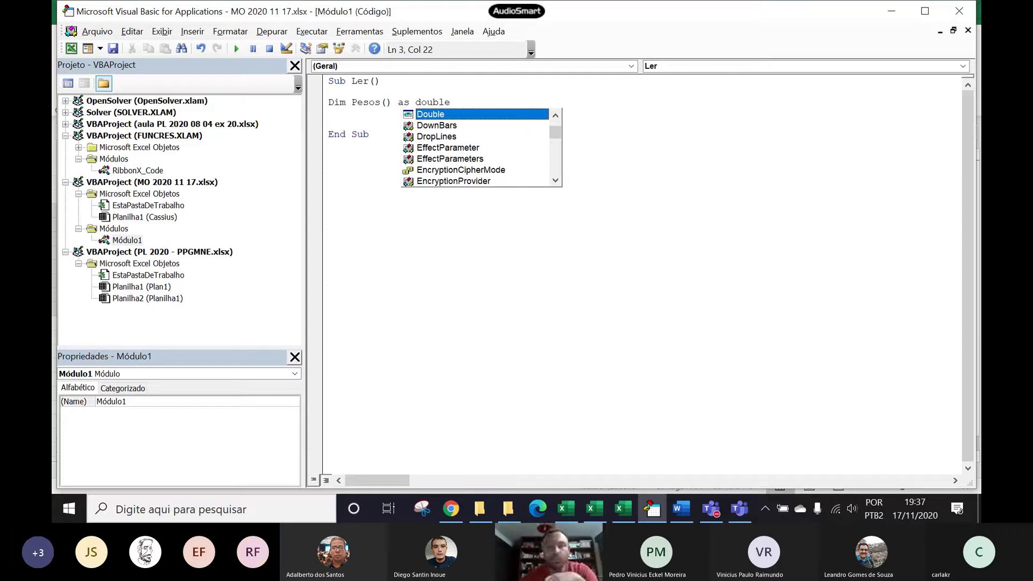
pyautogui.press('BackSpace')
pyautogui.press('BackSpace')
pyautogui.press('BackSpace')
pyautogui.press('BackSpace')
pyautogui.press('BackSpace')
pyautogui.press('BackSpace')
pyautogui.write('flo')
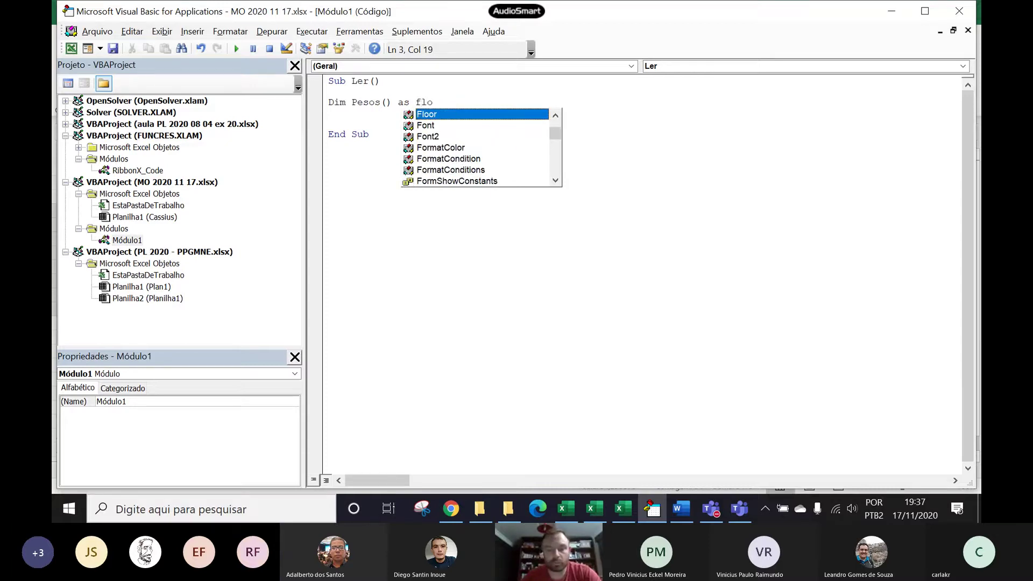
pyautogui.write('a')
pyautogui.press('BackSpace')
pyautogui.press('BackSpace')
pyautogui.press('BackSpace')
pyautogui.press('BackSpace')
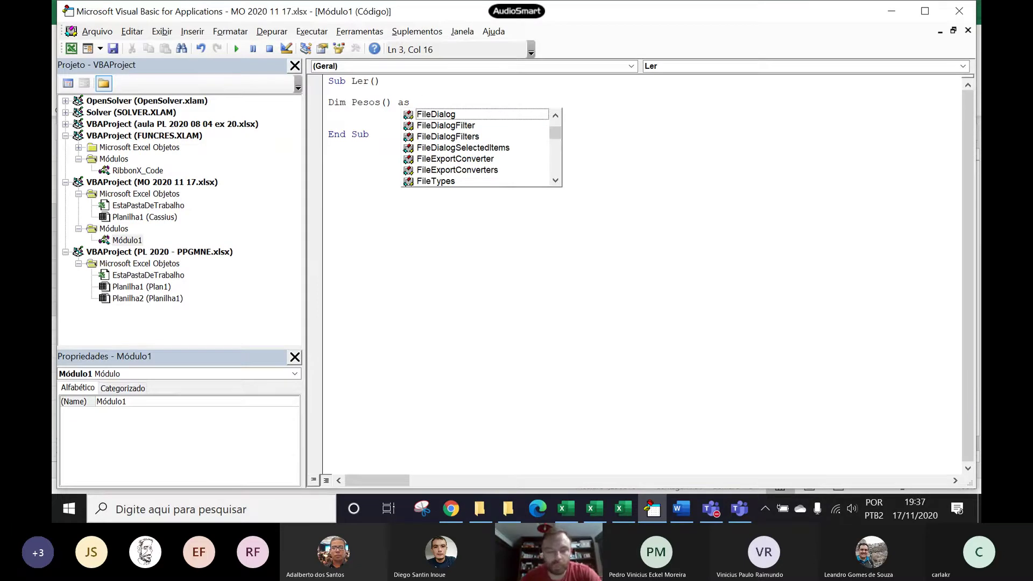
# Step: Declare the Pesos() array with the type Double and add blank lines below it
pyautogui.write('double')
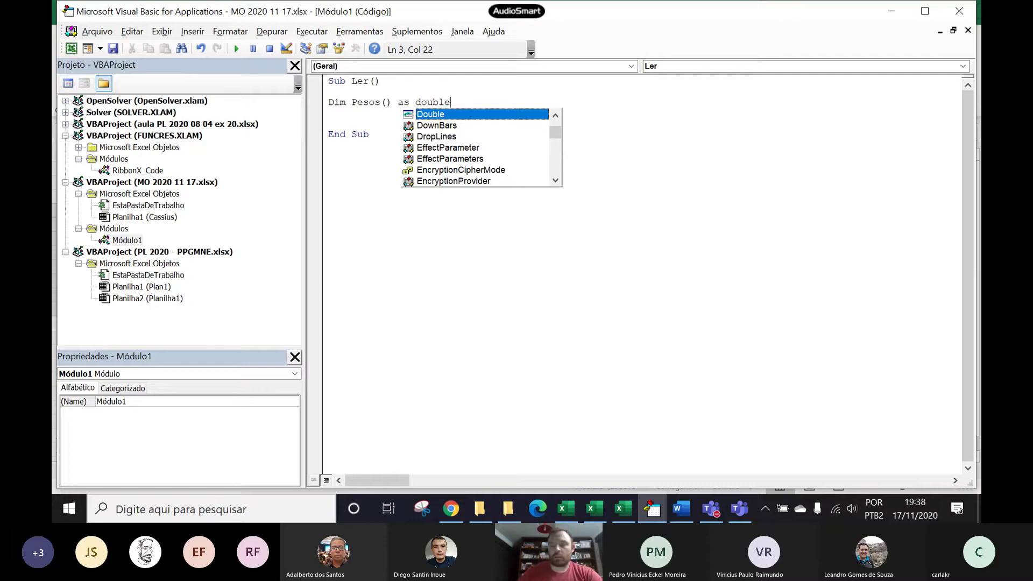
pyautogui.press('Return')
pyautogui.press('Return')
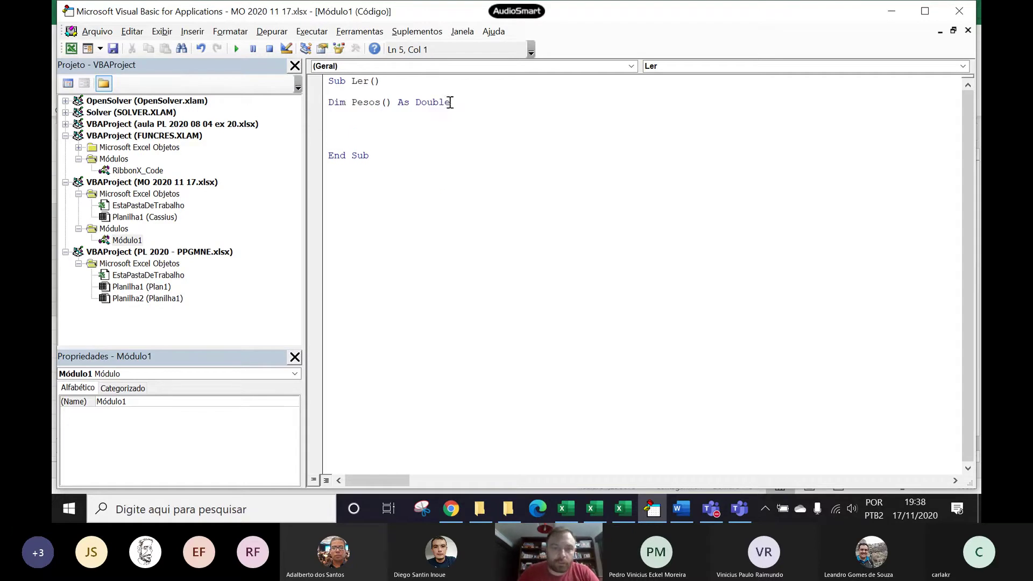
# Step: Try String in place of Double as the data type of the Pesos() array, and clear it again
pyautogui.moveTo(450, 102); pyautogui.dragTo(403, 111)
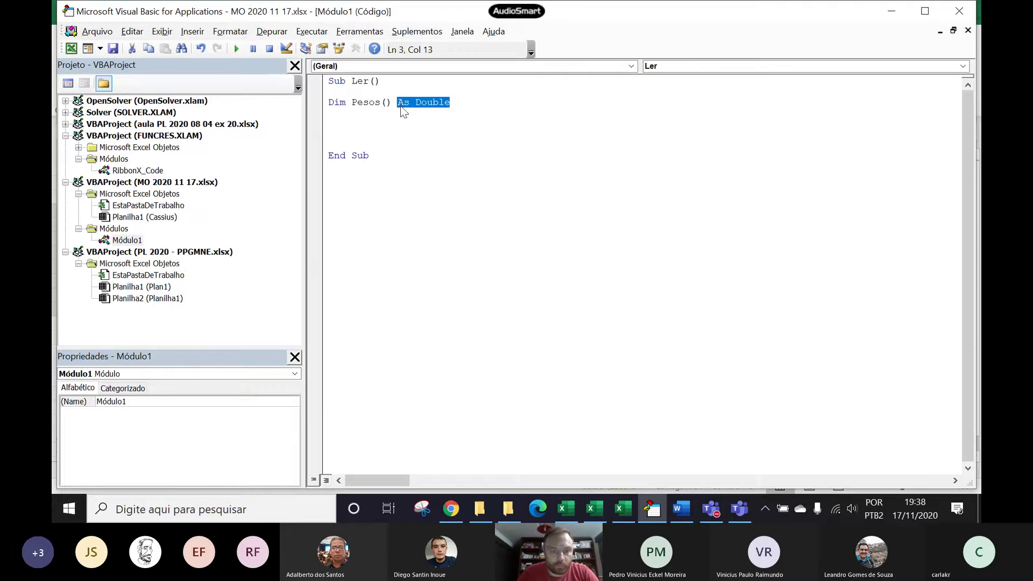
pyautogui.write('as ')
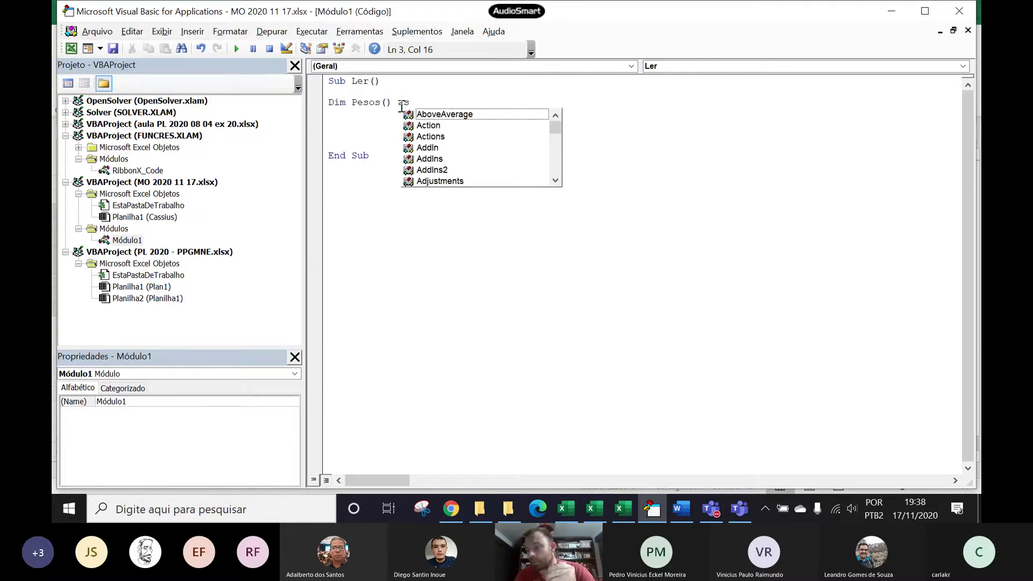
pyautogui.write('string')
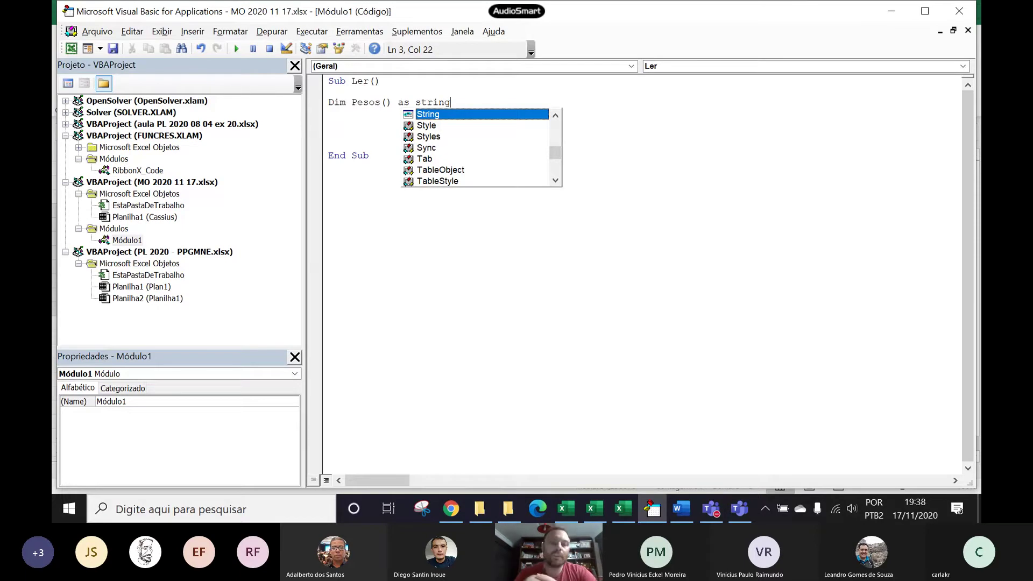
pyautogui.press('BackSpace')
pyautogui.press('BackSpace')
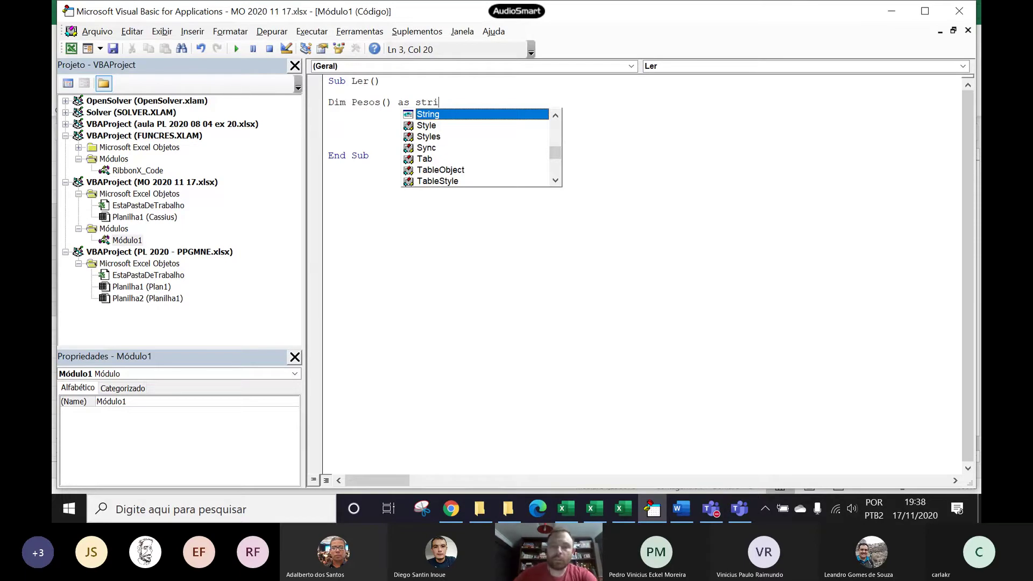
pyautogui.press('BackSpace')
pyautogui.press('BackSpace')
pyautogui.press('BackSpace')
pyautogui.press('BackSpace')
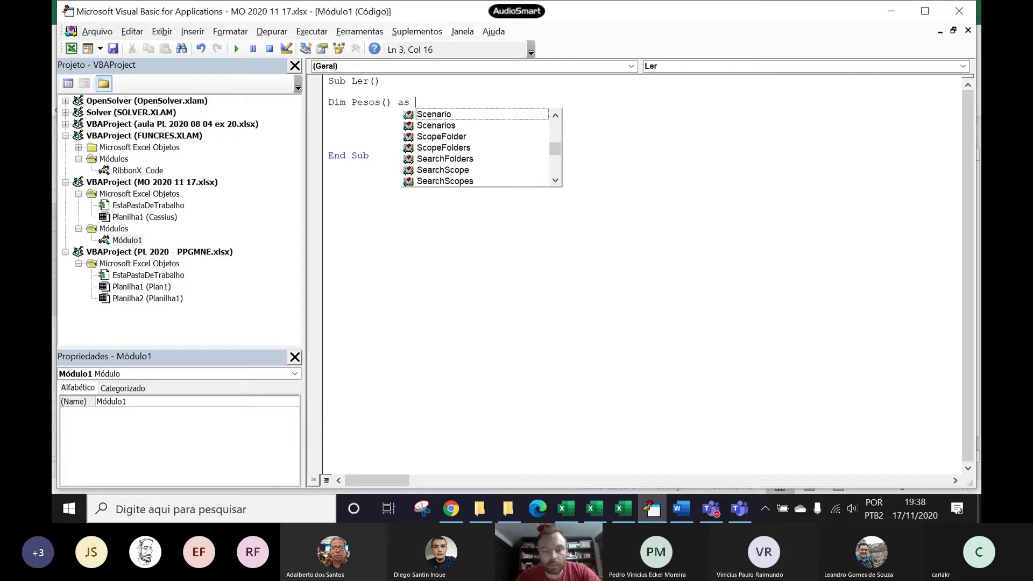
# Step: Complete the Pesos() declaration with the data type Long and continue on a new line
pyautogui.write('lo')
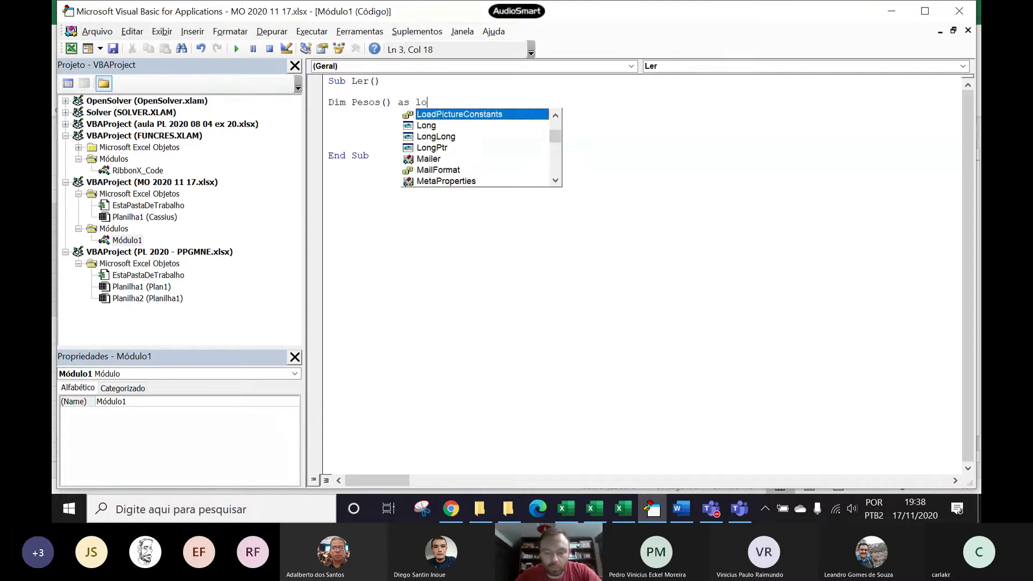
pyautogui.write('ng')
pyautogui.press('Escape')
pyautogui.press('Return')
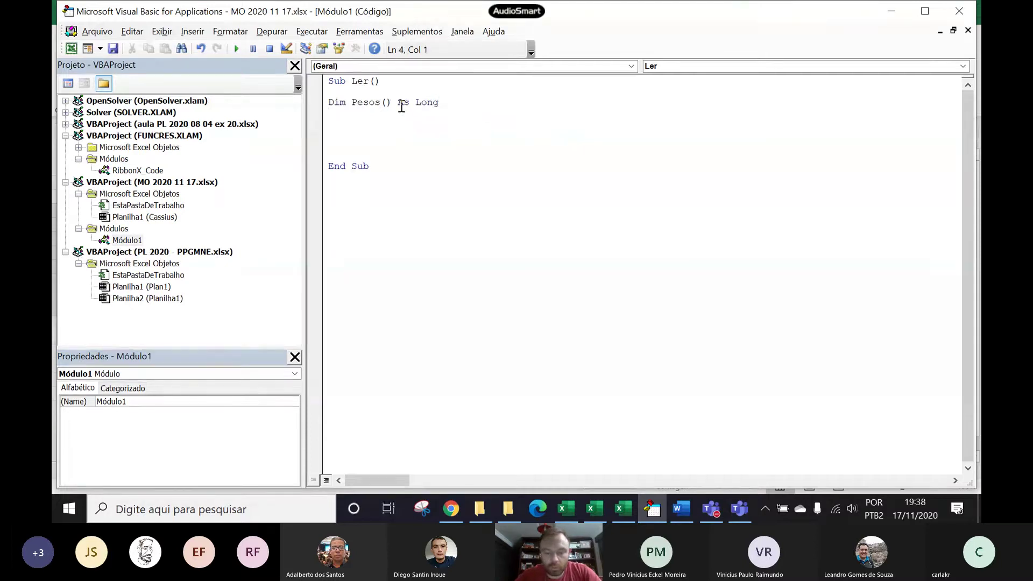
# Step: Check the people-to-tasks table in Excel and add the statement ReDim Pesos(8, 8) below the declaration in the Ler procedure
pyautogui.click(623, 509)
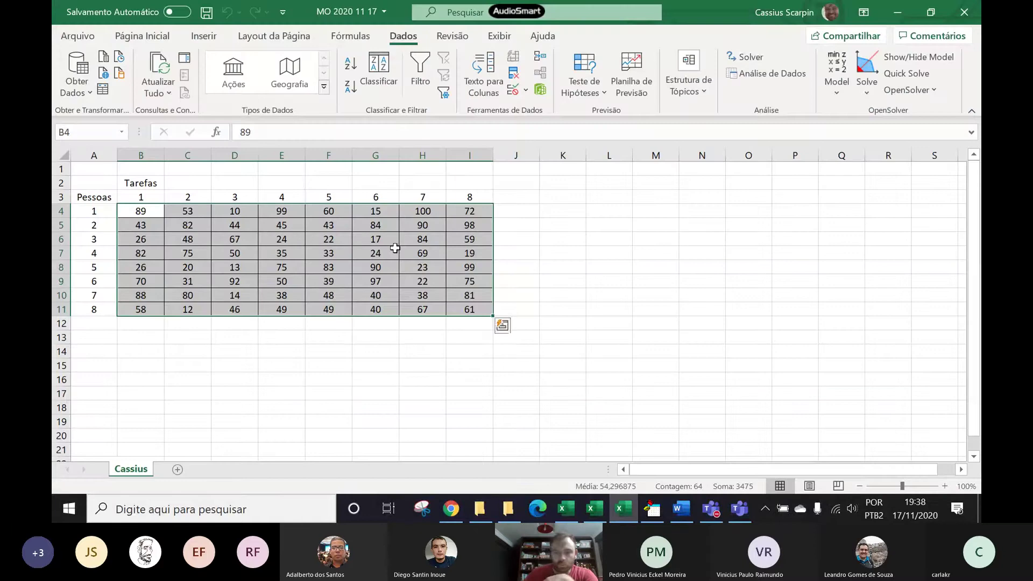
pyautogui.click(662, 509)
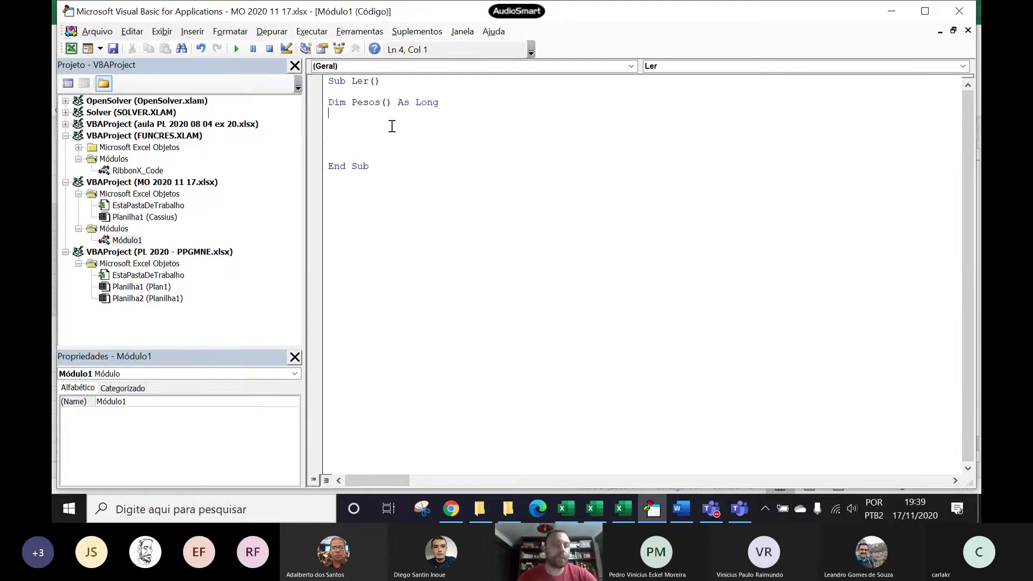
pyautogui.press('Return')
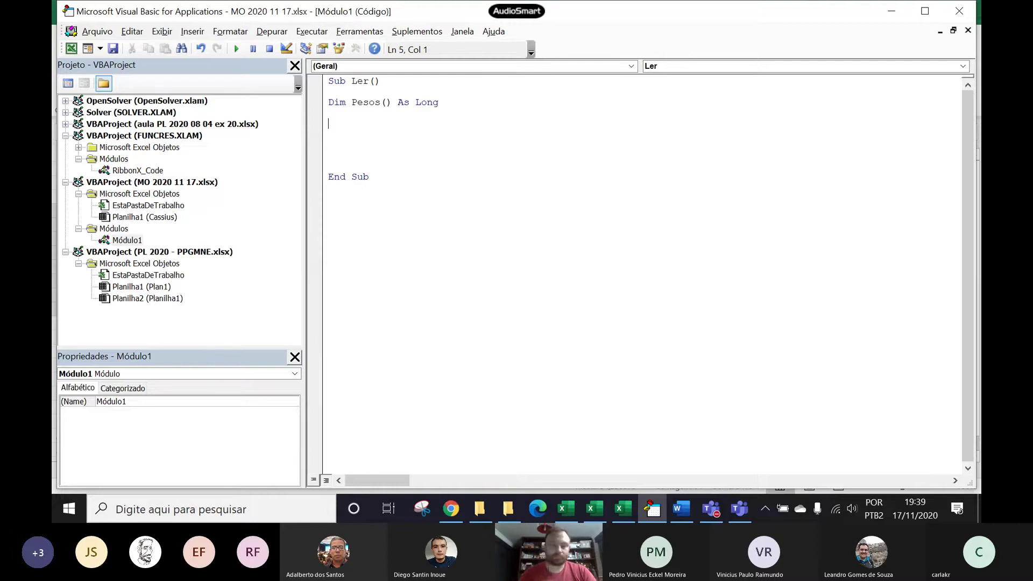
pyautogui.write('R')
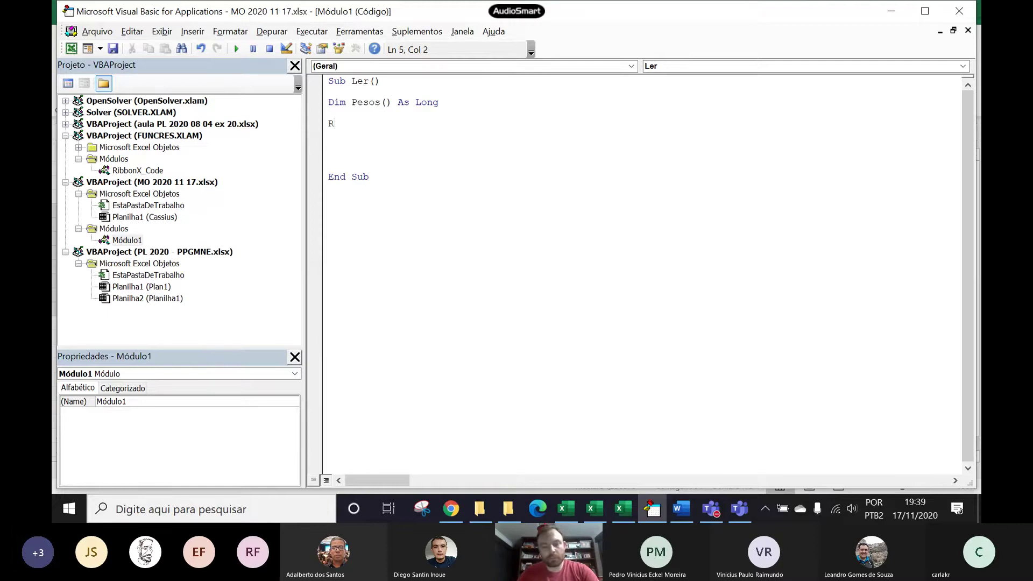
pyautogui.write('edim')
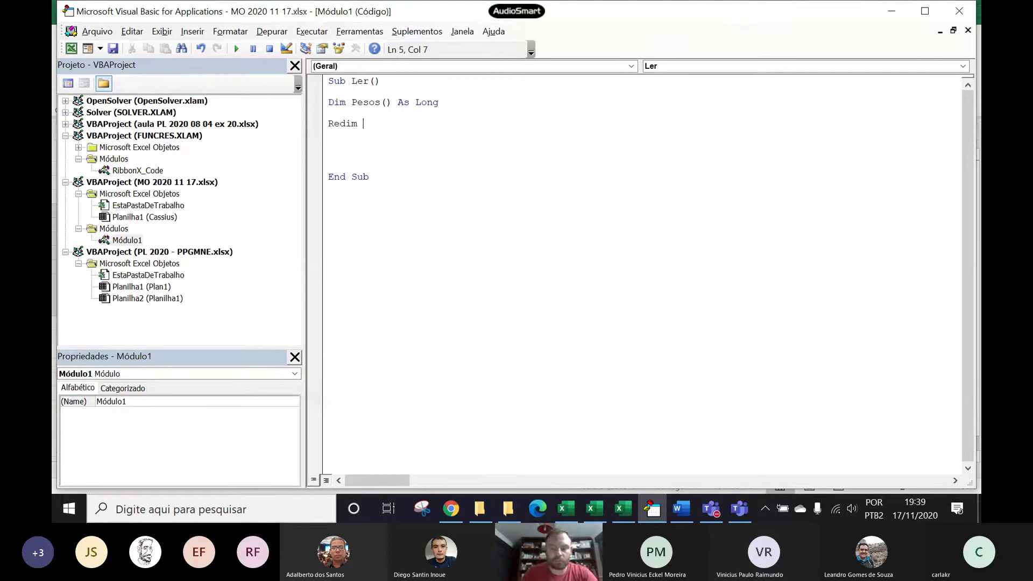
pyautogui.write(' Pesos')
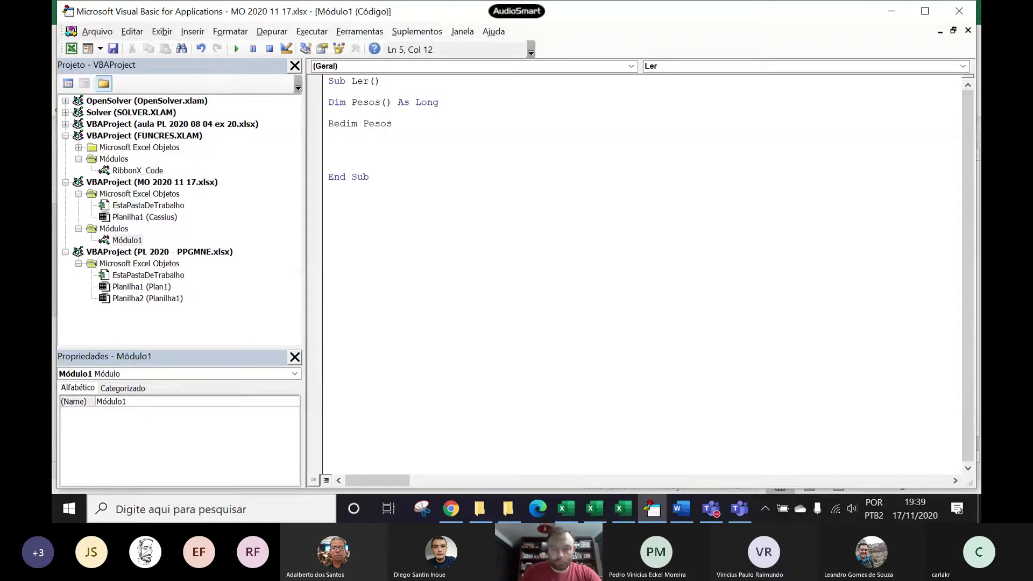
pyautogui.write('(8')
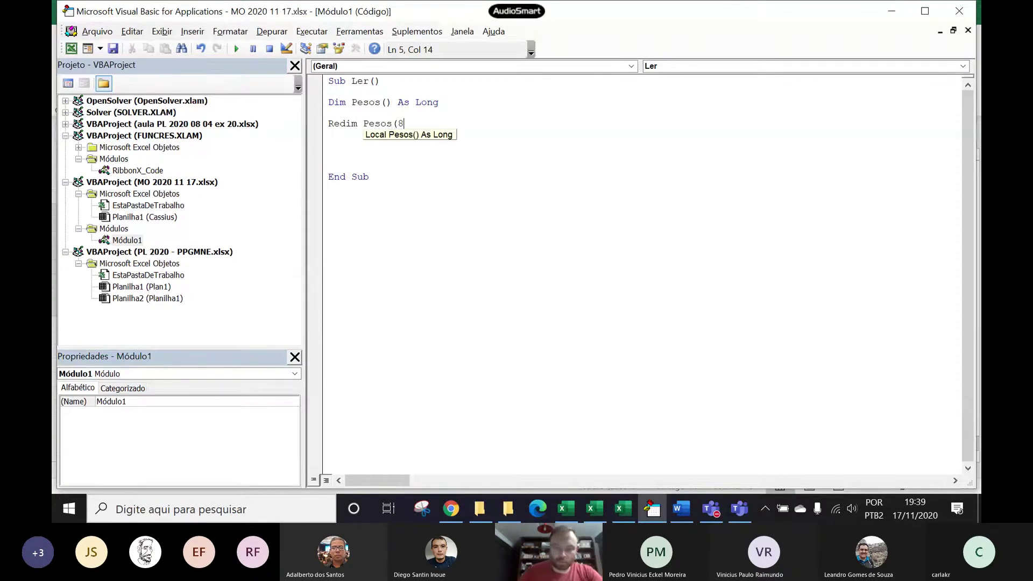
pyautogui.write(',8)')
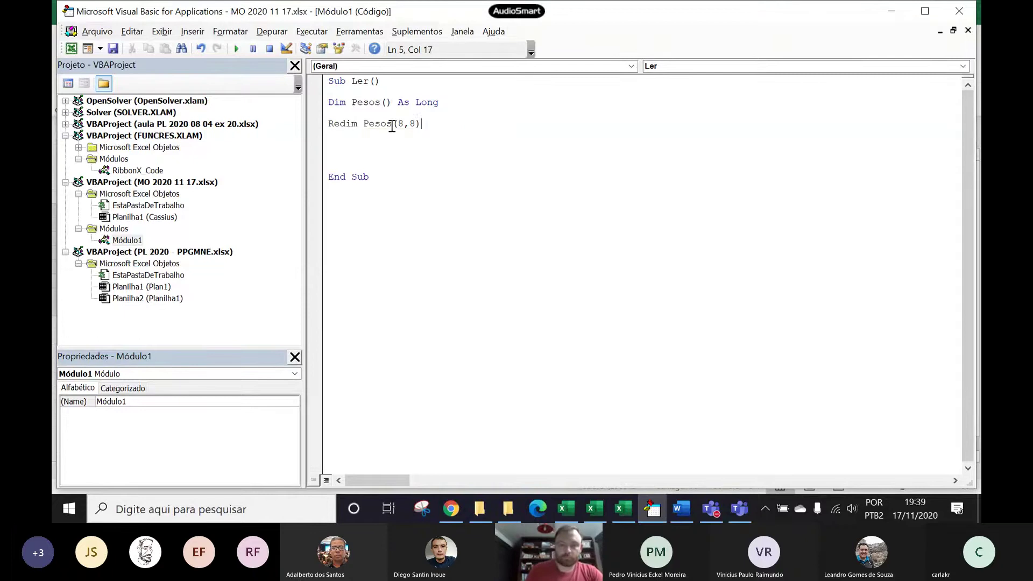
pyautogui.press('Return')
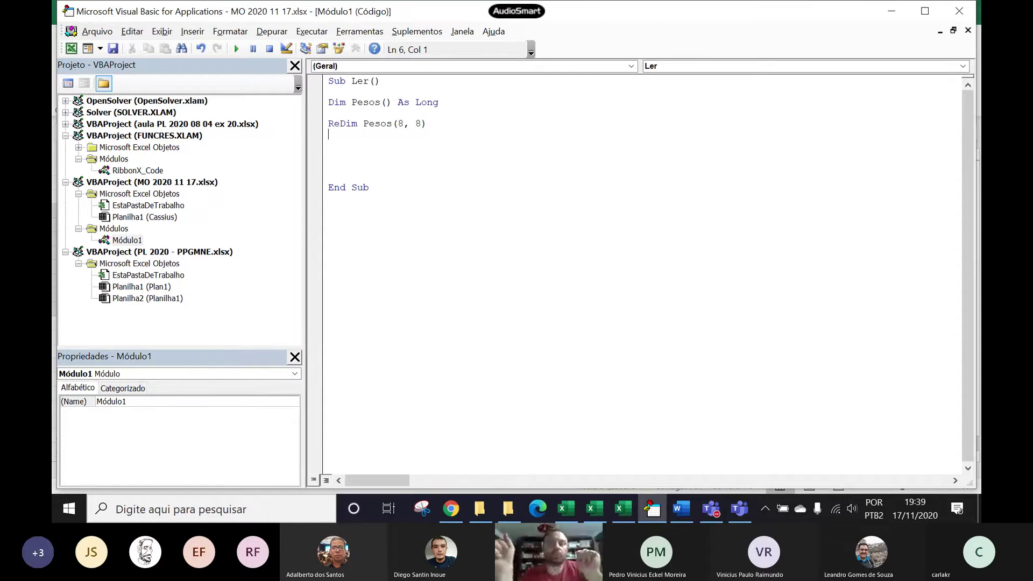
pyautogui.click(631, 511)
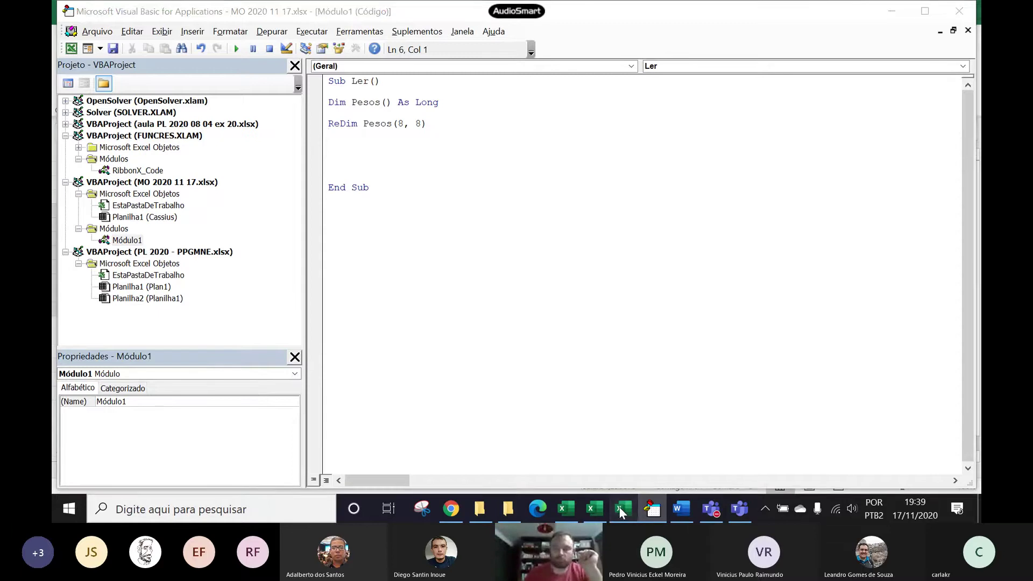
pyautogui.click(653, 510)
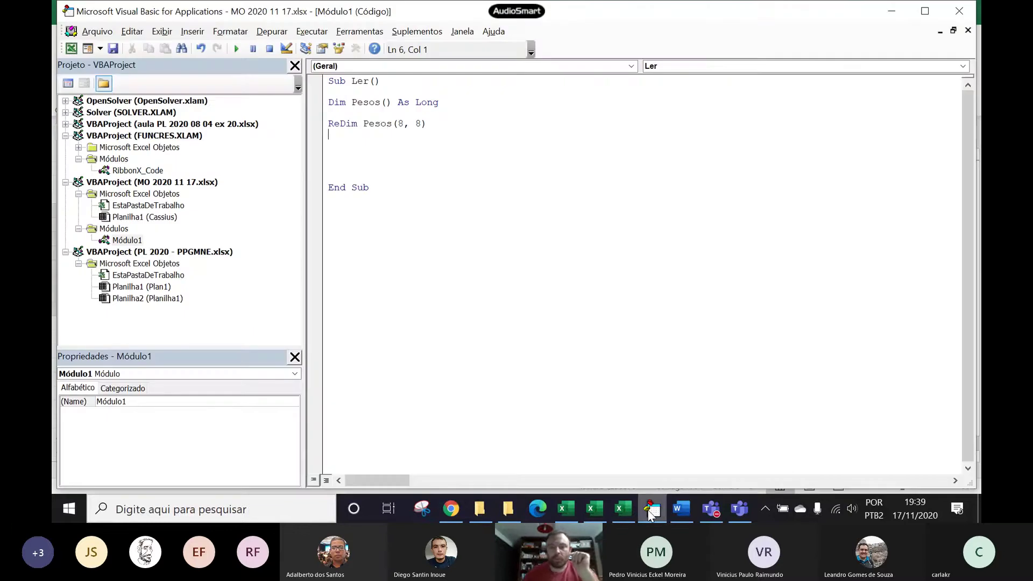
# Step: Add a watch expression for the Pesos variable in the Ler procedure and enlarge the watches pane
pyautogui.rightClick(384, 123)
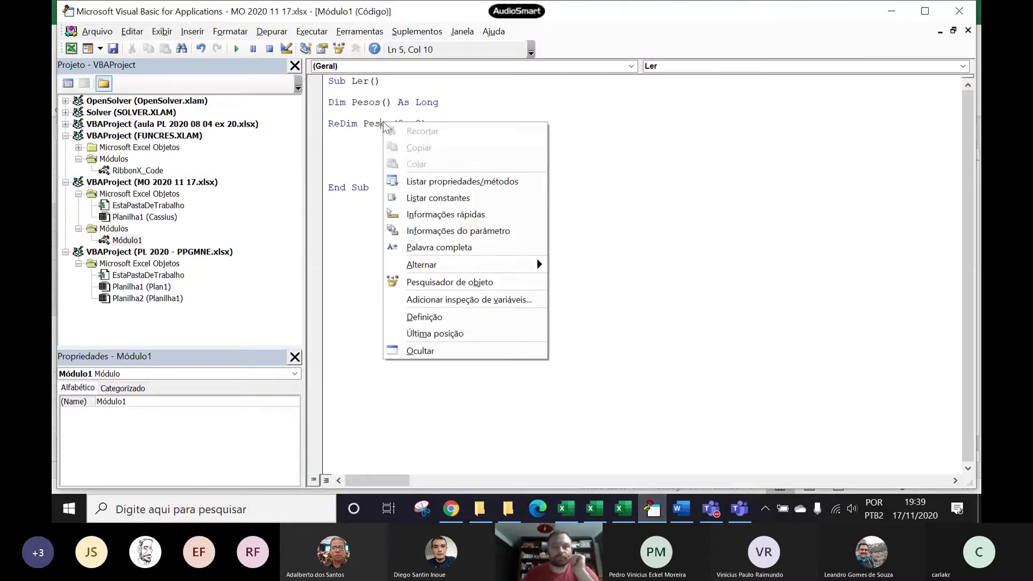
pyautogui.click(368, 161)
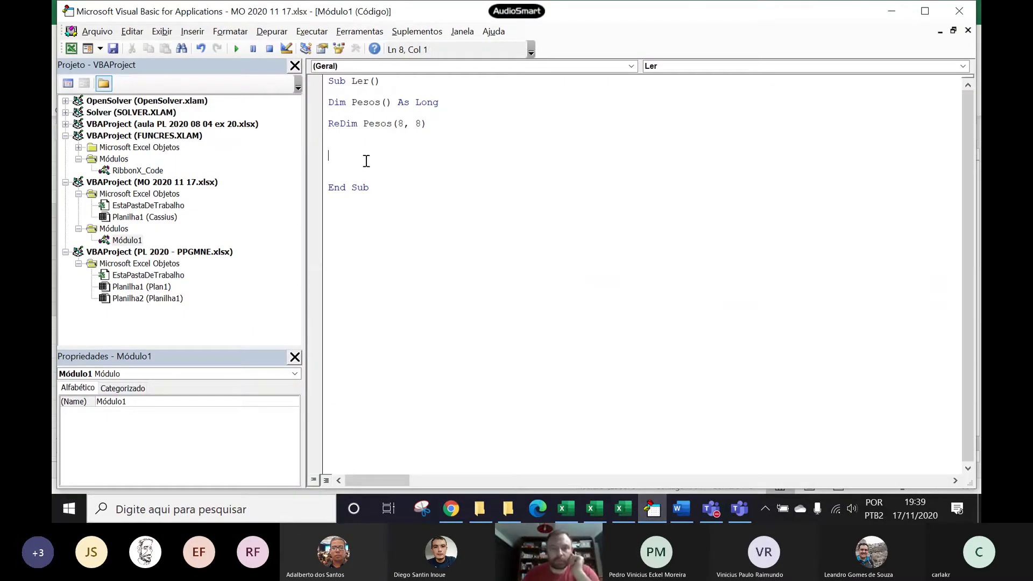
pyautogui.rightClick(374, 124)
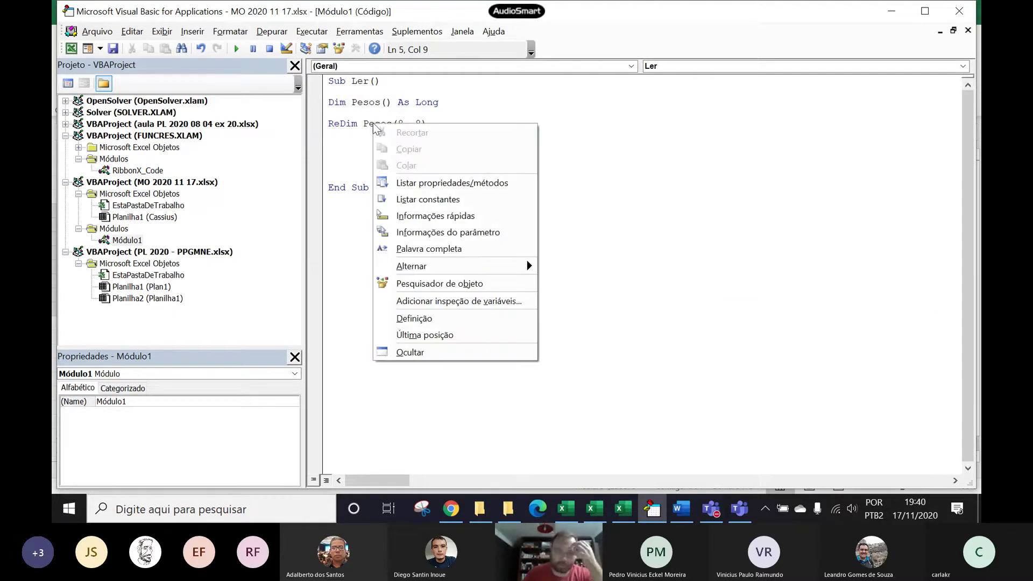
pyautogui.click(431, 301)
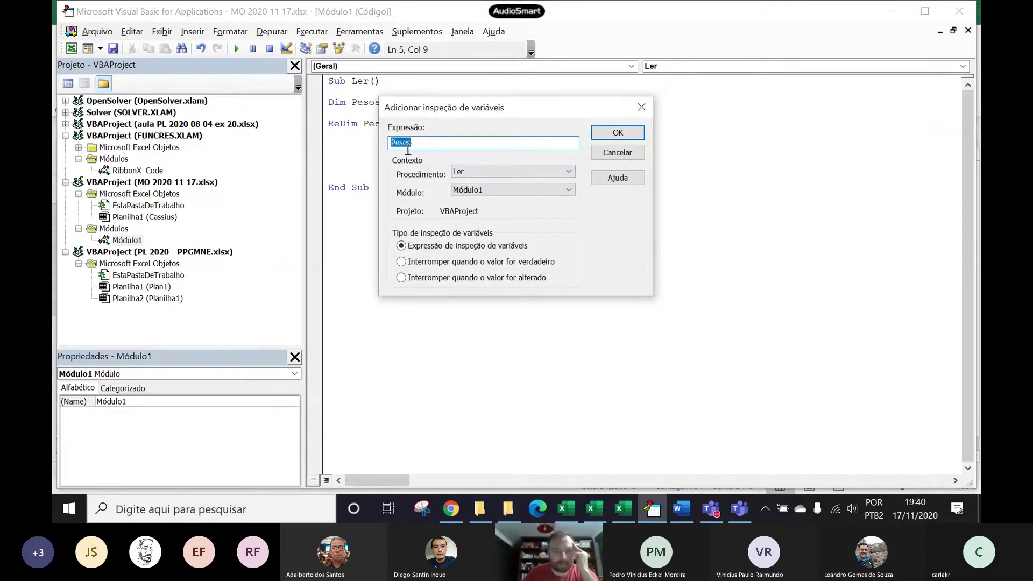
pyautogui.click(616, 133)
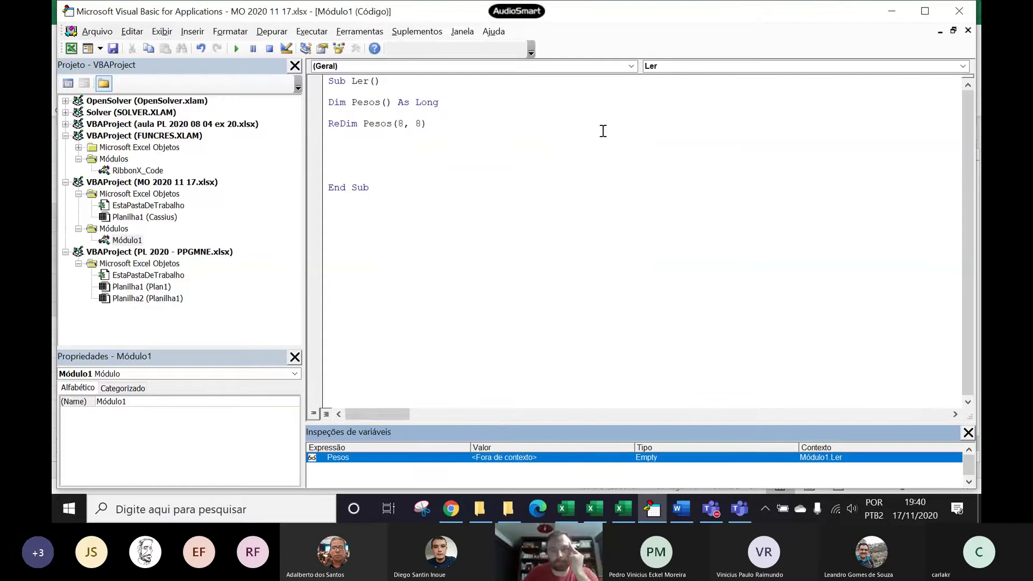
pyautogui.moveTo(496, 423); pyautogui.dragTo(495, 324)
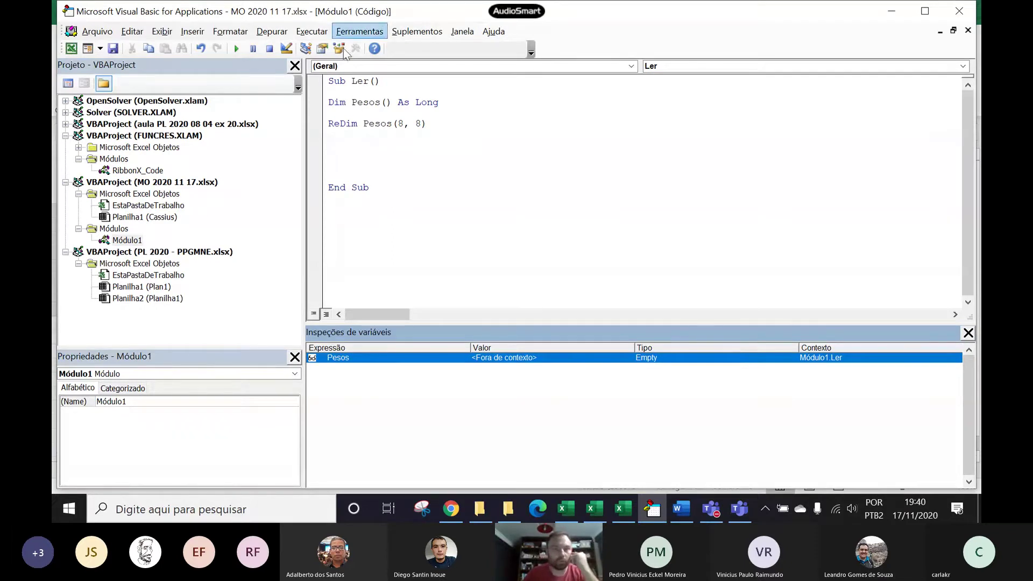
# Step: Insert two new lines directly after the ReDim Pesos(8, 8) statement
pyautogui.click(434, 129)
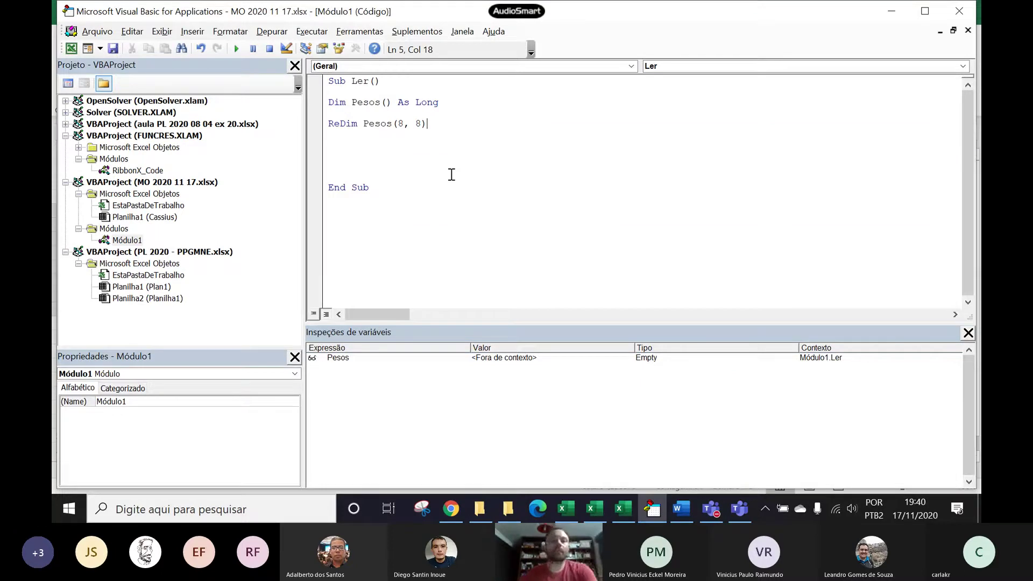
pyautogui.press('Return')
pyautogui.press('Return')
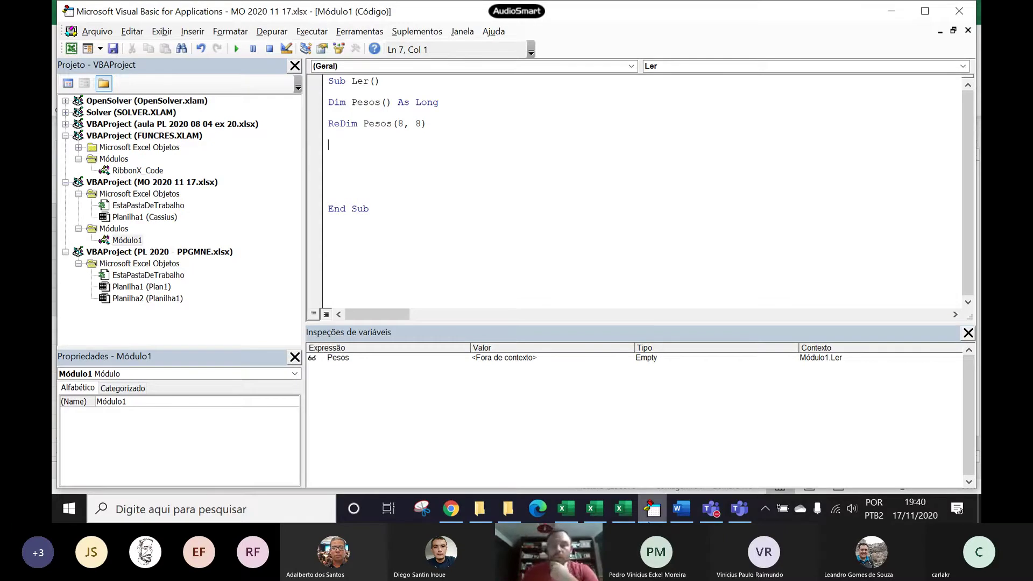
# Step: Switch to the Excel table and walk through its weights cell by cell along the first two people's rows to examine the reading order
pyautogui.moveTo(655, 511)
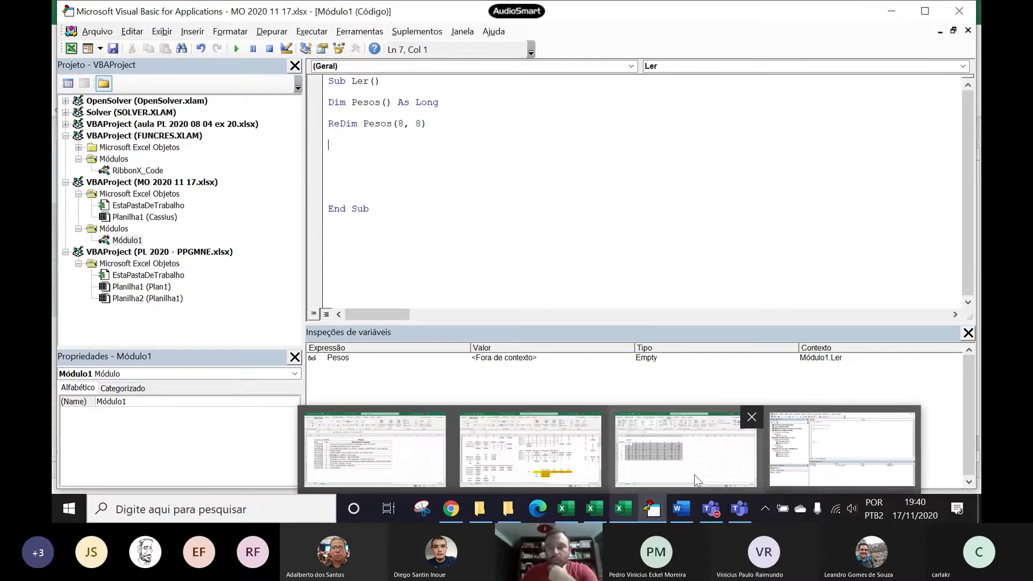
pyautogui.click(673, 466)
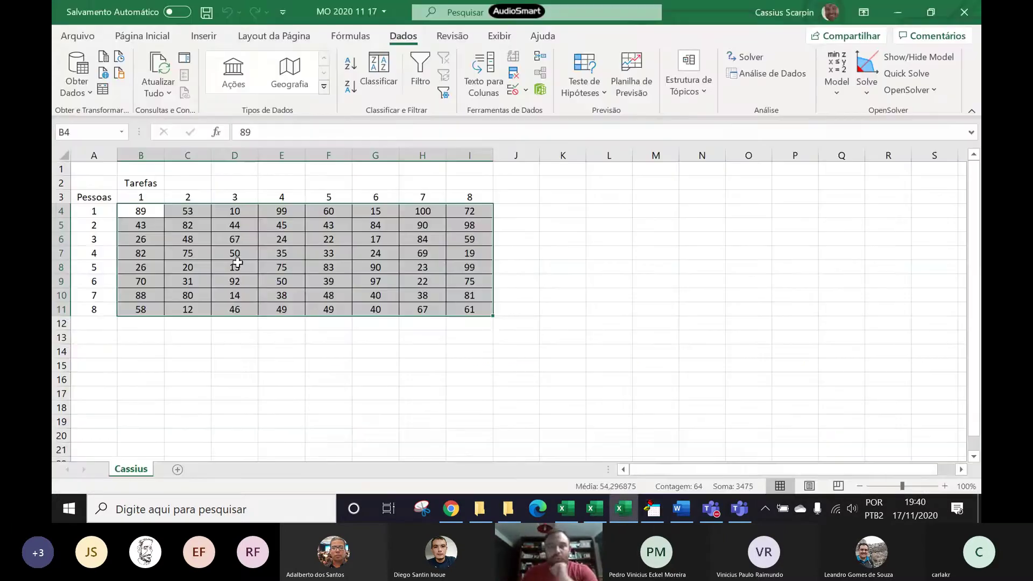
pyautogui.click(143, 212)
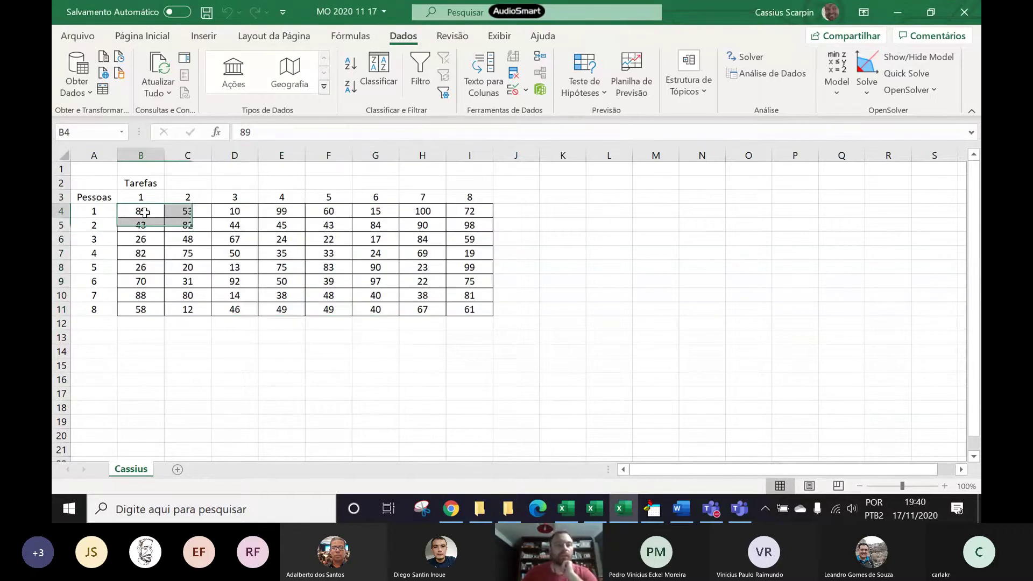
pyautogui.click(177, 212)
pyautogui.click(223, 212)
pyautogui.click(285, 211)
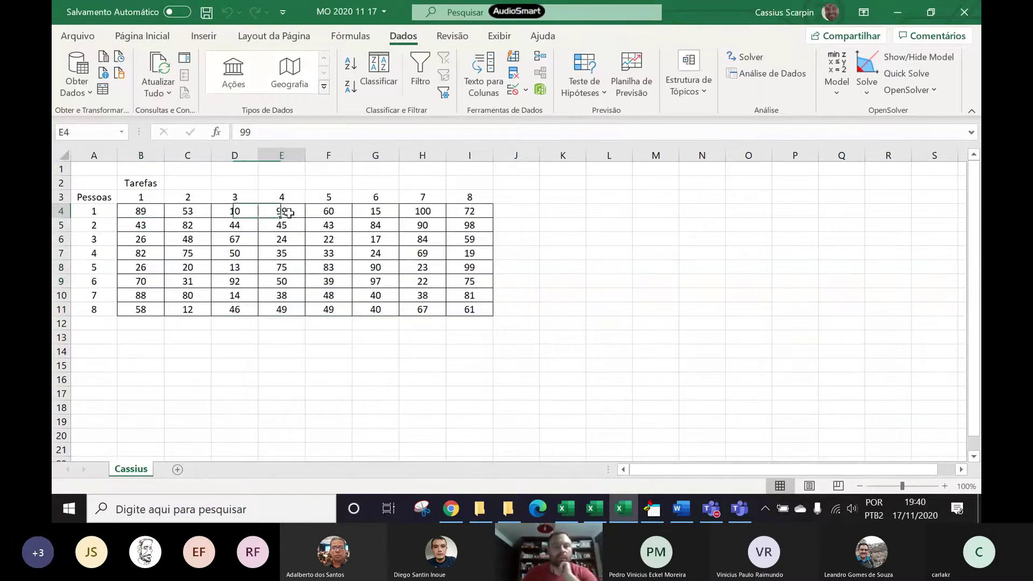
pyautogui.click(325, 211)
pyautogui.click(372, 211)
pyautogui.click(439, 212)
pyautogui.click(450, 214)
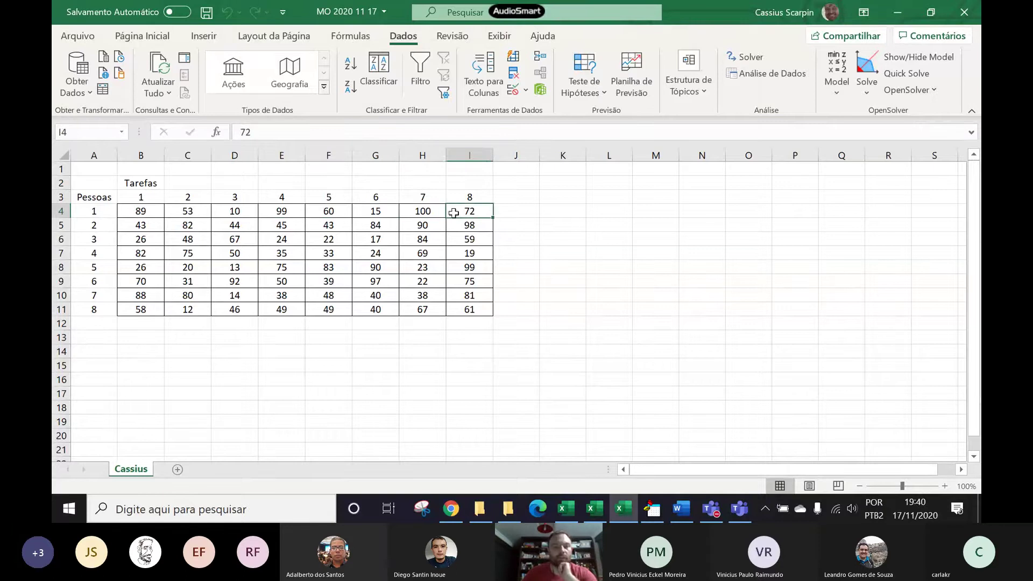
pyautogui.click(150, 225)
pyautogui.click(190, 226)
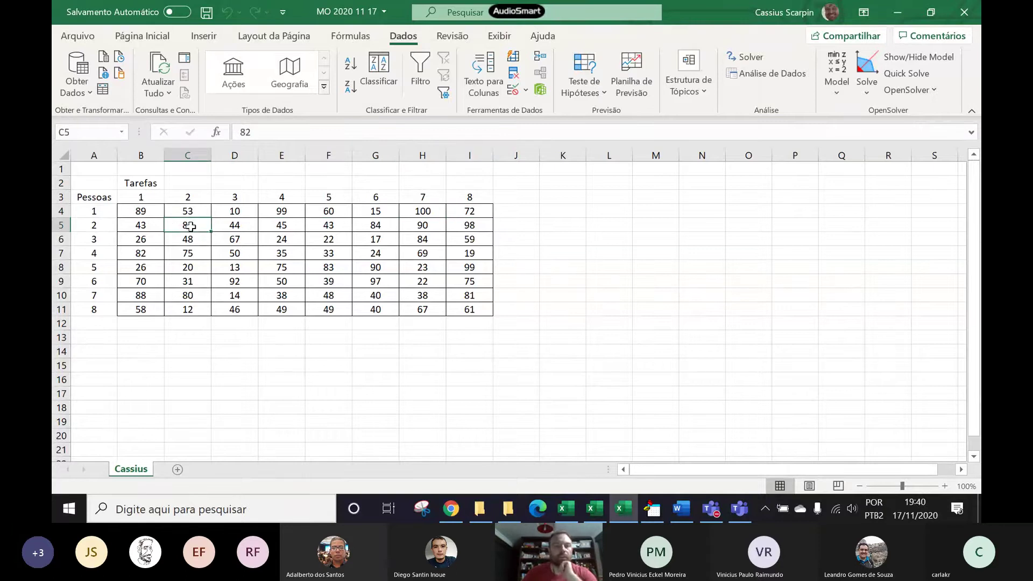
pyautogui.click(159, 212)
pyautogui.click(186, 212)
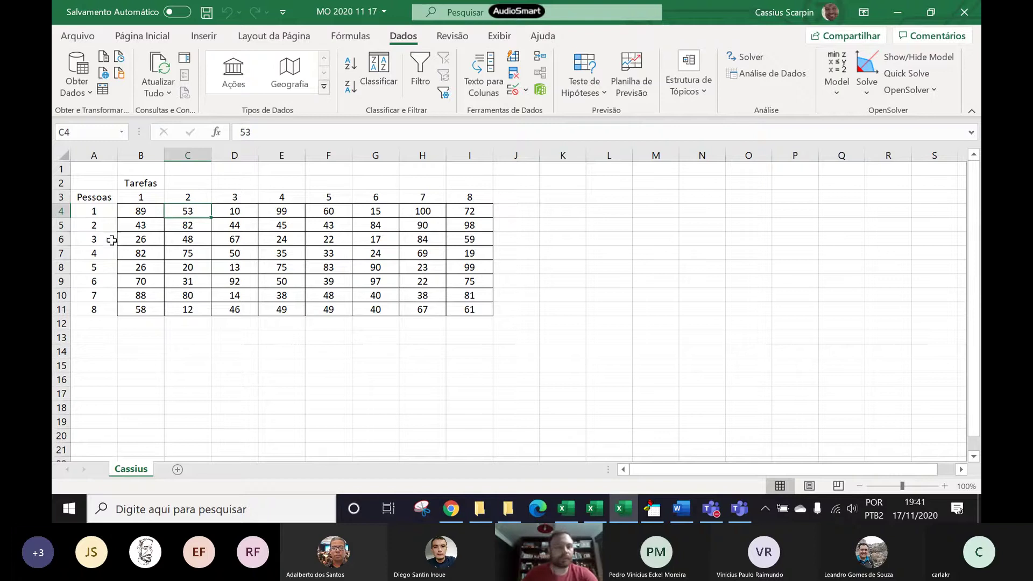
# Step: Back in the VBA editor, declare i As Integer and j As Integer on one Dim line below the Pesos() declaration
pyautogui.click(652, 510)
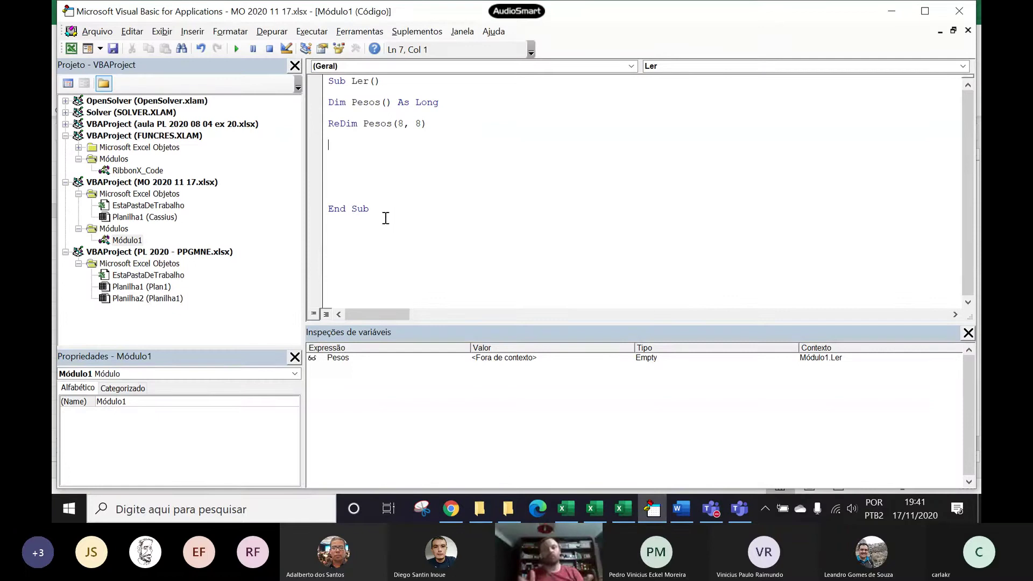
pyautogui.click(442, 101)
pyautogui.press('Return')
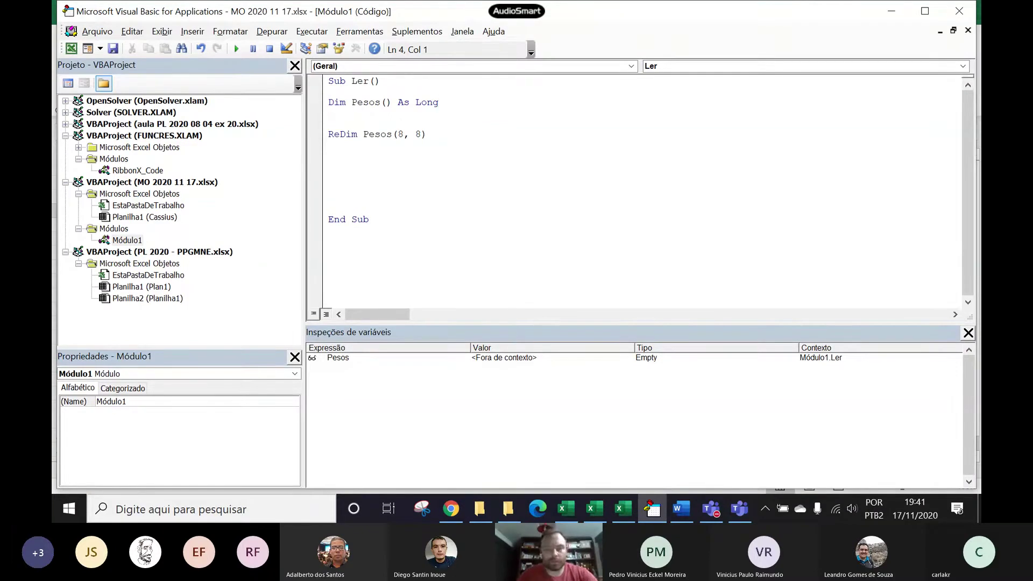
pyautogui.write('Dim i ')
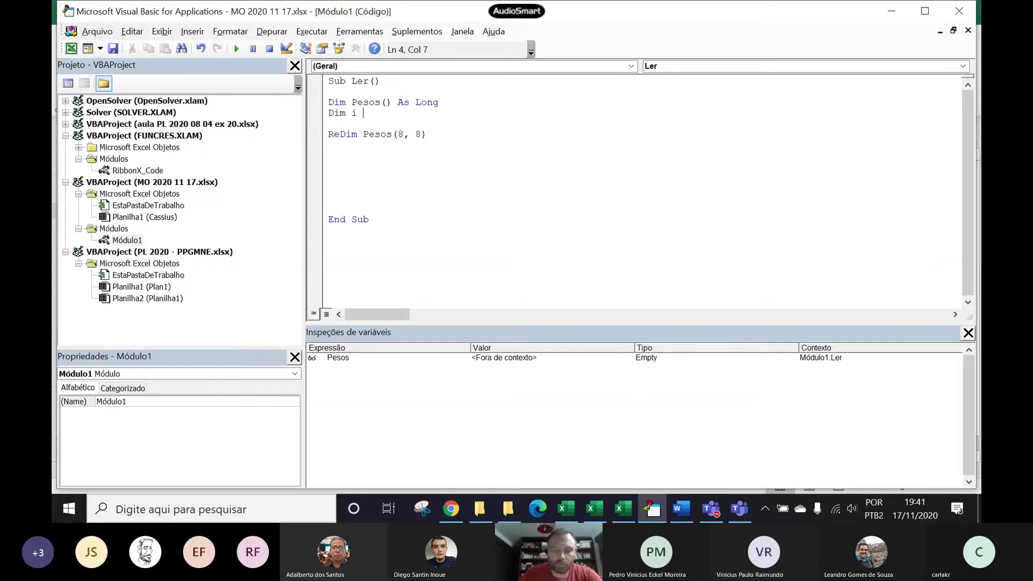
pyautogui.write('as integer')
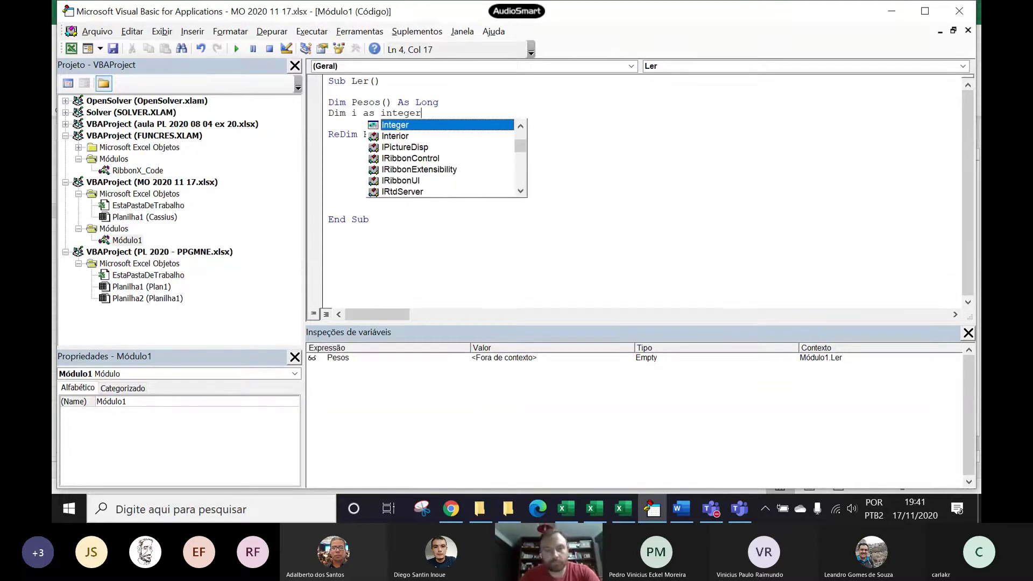
pyautogui.write(', ')
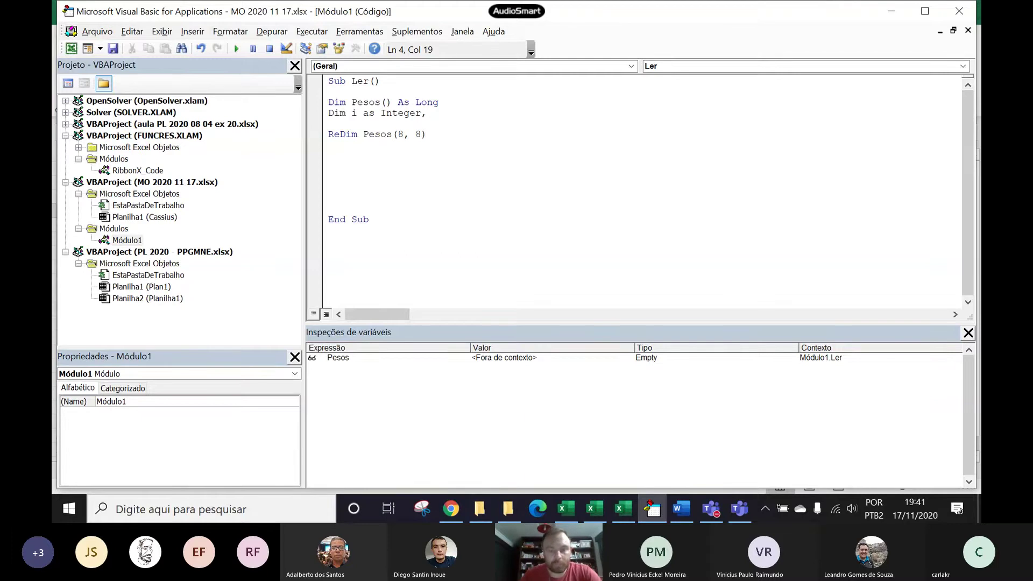
pyautogui.write('j a')
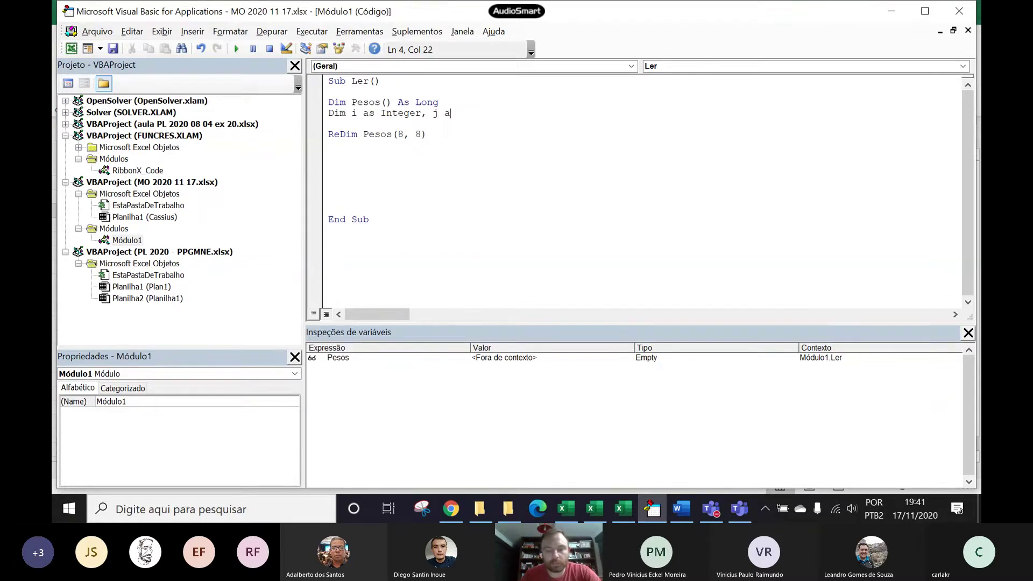
pyautogui.write('s integer')
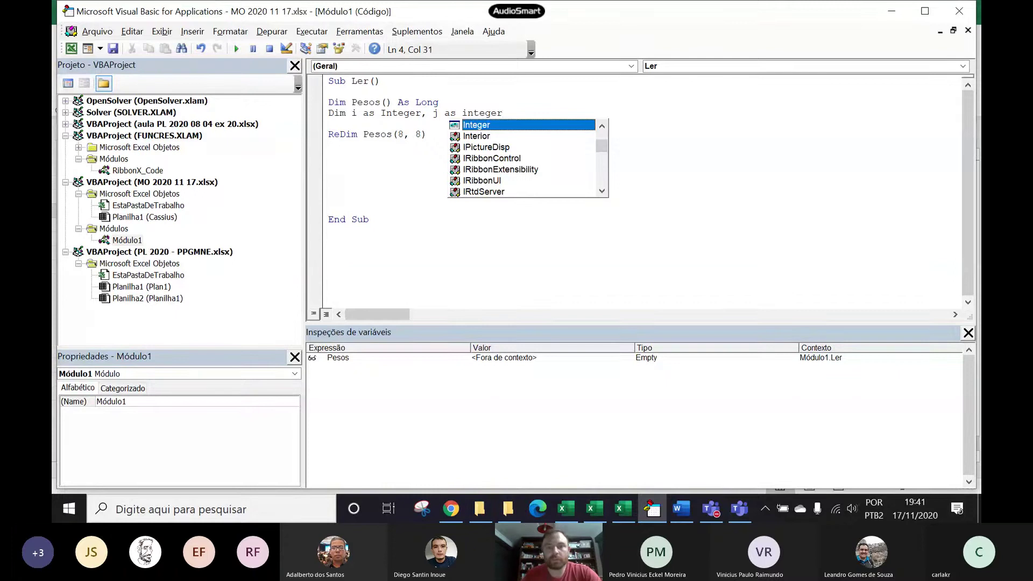
pyautogui.press('Return')
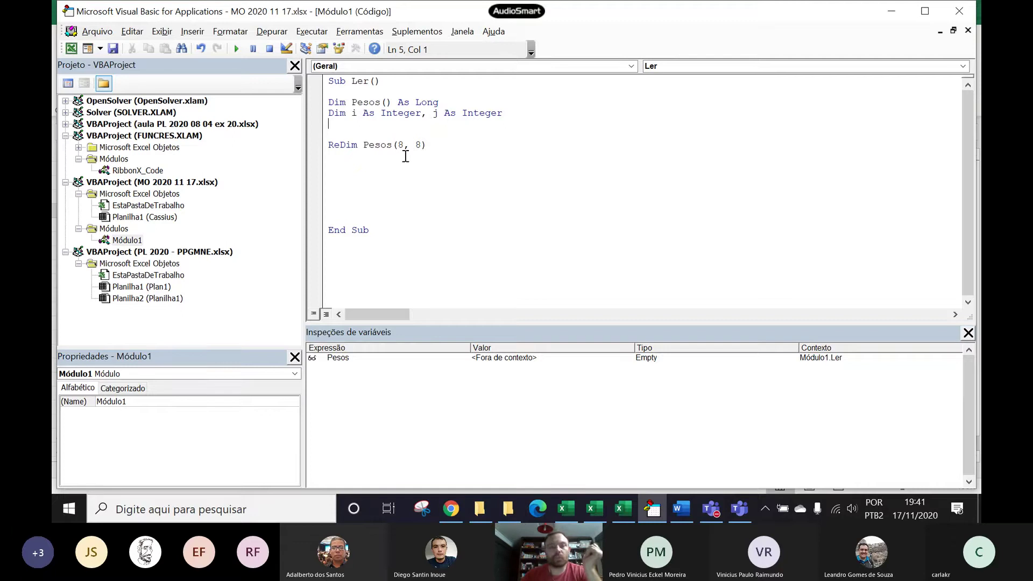
# Step: Remove the extra blank line above the ReDim Pesos(8, 8) statement
pyautogui.click(382, 168)
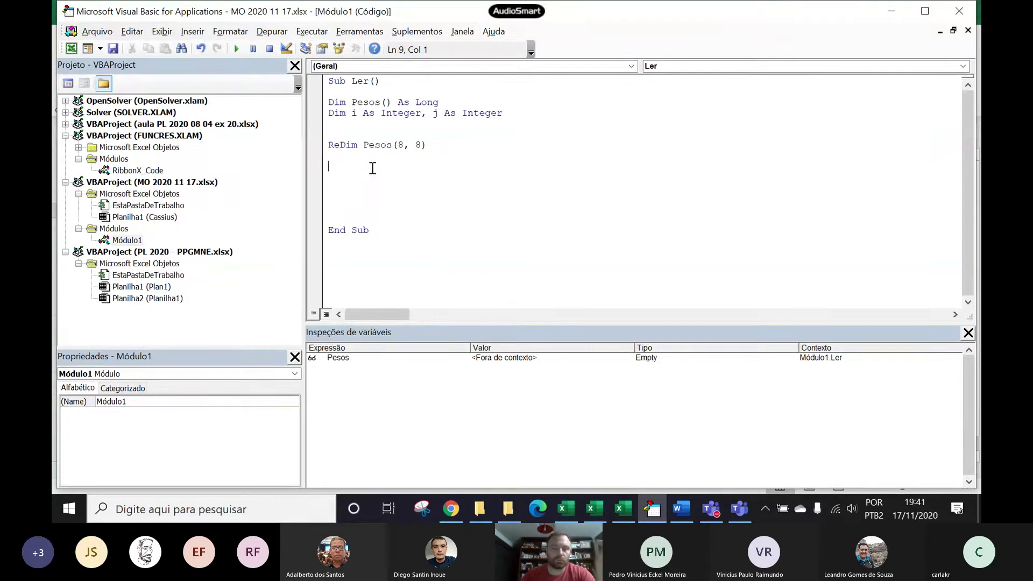
pyautogui.press('Up')
pyautogui.press('Up')
pyautogui.press('Up')
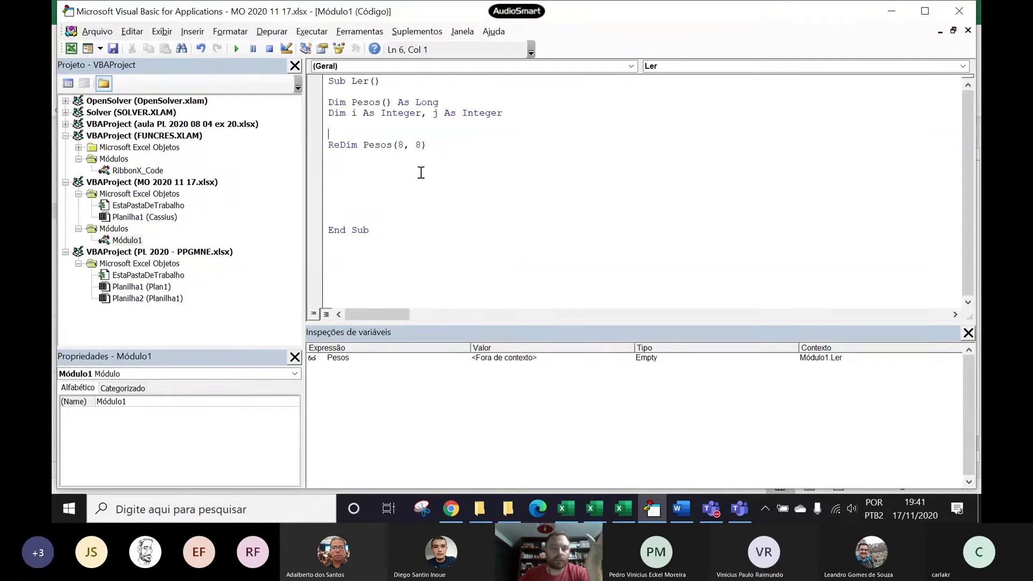
pyautogui.press('Delete')
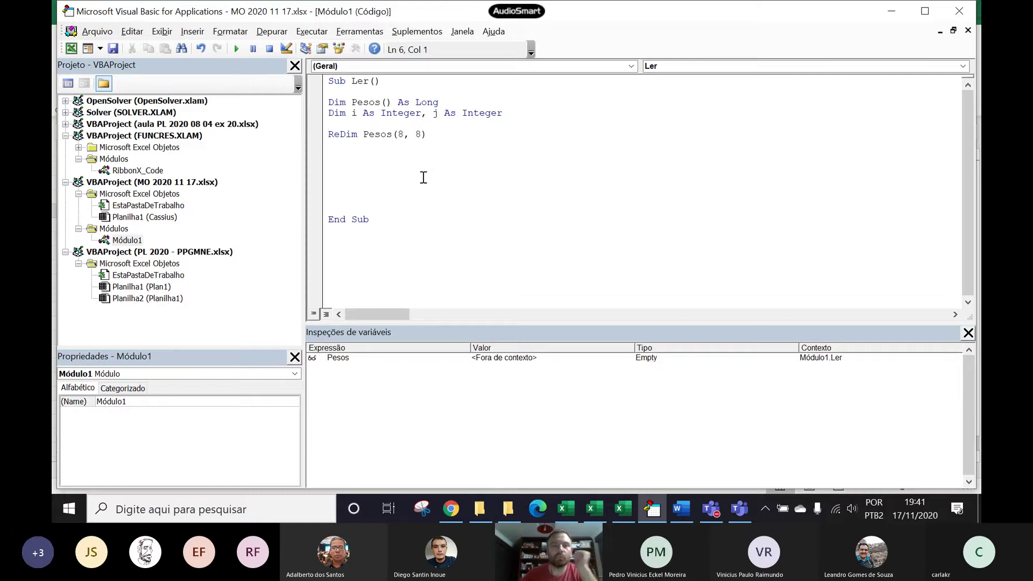
# Step: Write a For i = 1 To 8 loop below the ReDim statement, closed with Next and with blank lines for its body
pyautogui.click(370, 165)
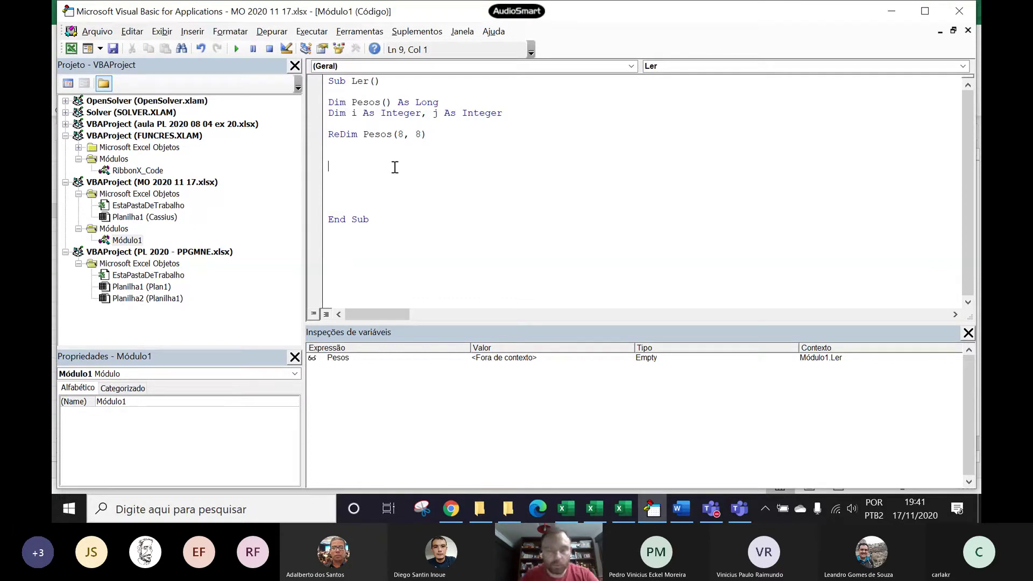
pyautogui.write('For i')
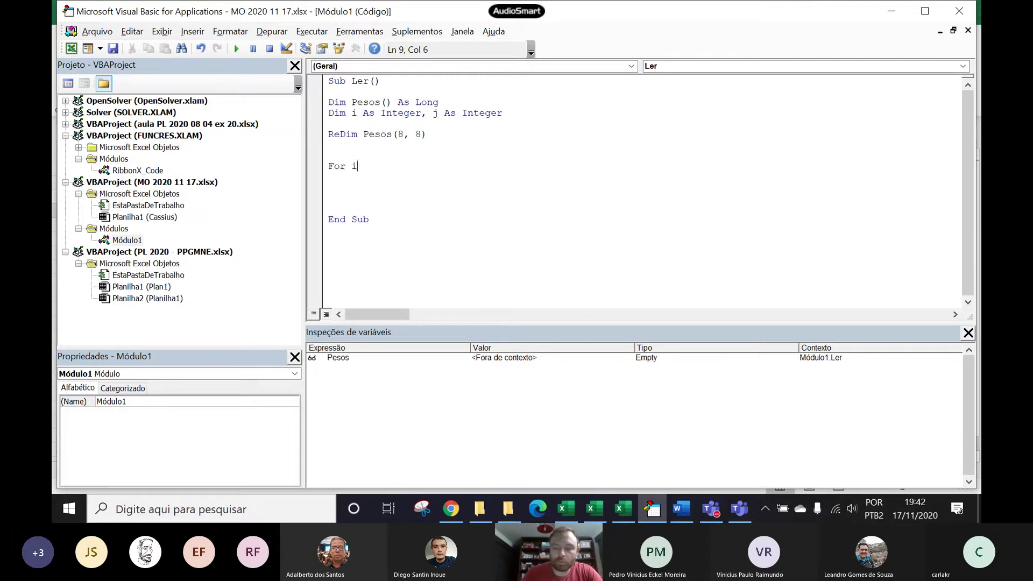
pyautogui.write(' = 1')
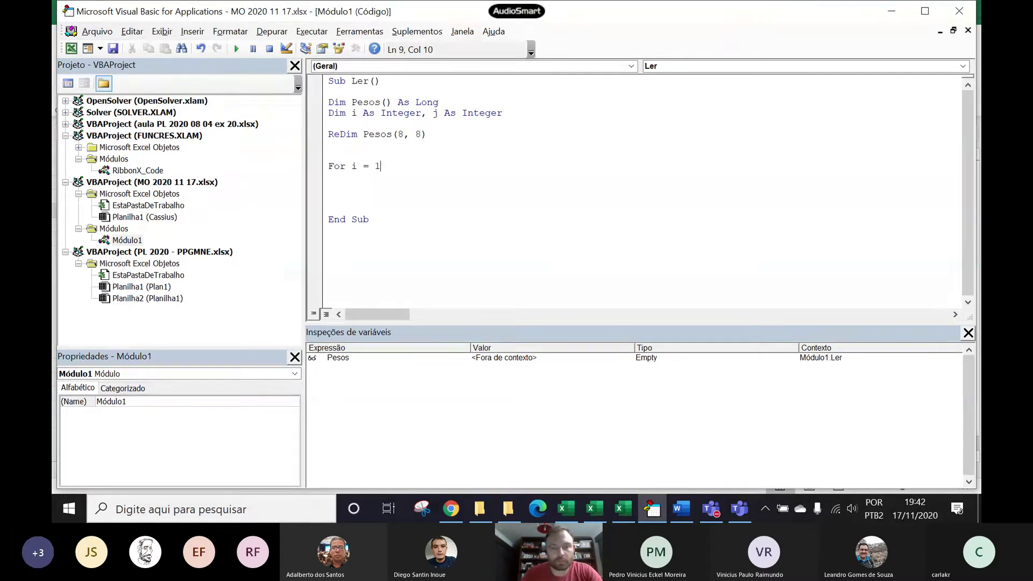
pyautogui.write(' to 8')
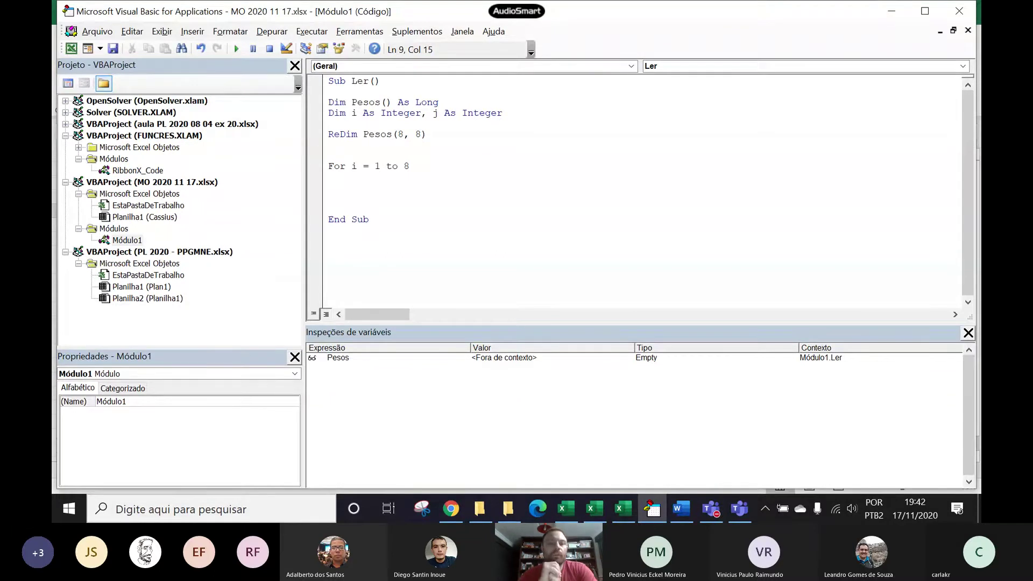
pyautogui.press('Return')
pyautogui.press('Return')
pyautogui.press('Return')
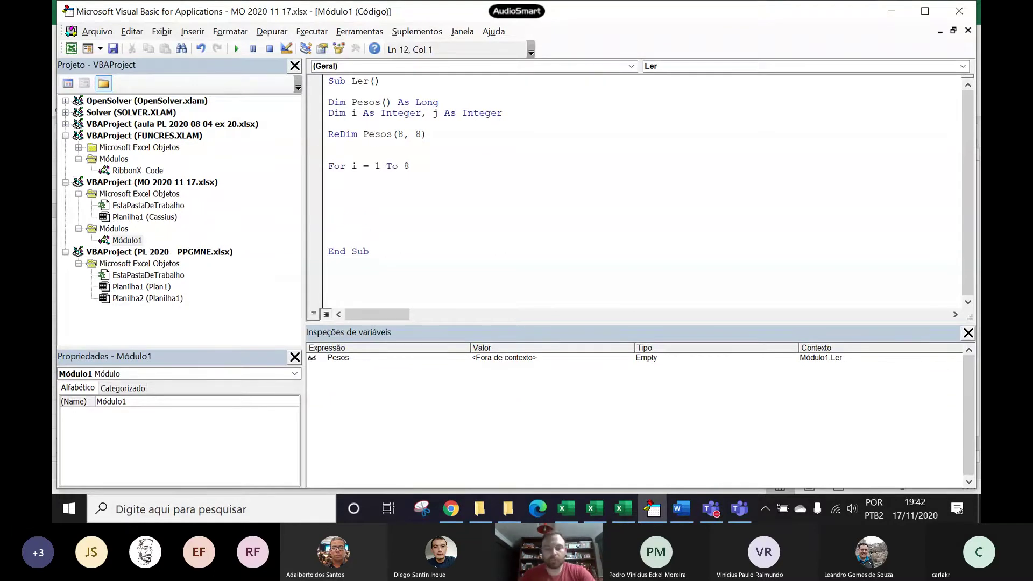
pyautogui.write('next')
pyautogui.click(328, 176)
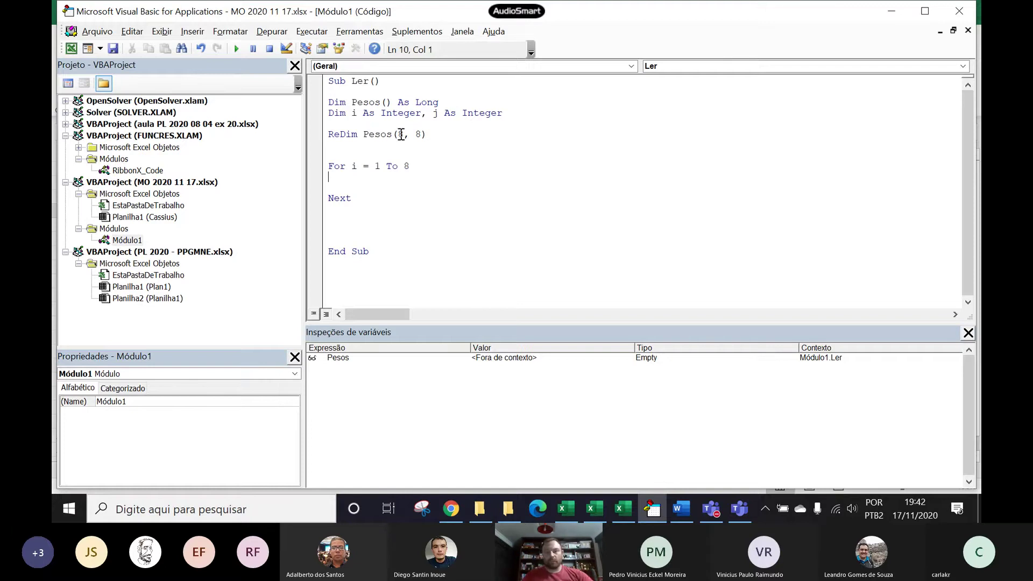
# Step: Replace the For i loop's fixed upper limit of 8 with UBound(Pesos, 1), the array's first dimension
pyautogui.click(409, 168)
pyautogui.doubleClick(408, 167)
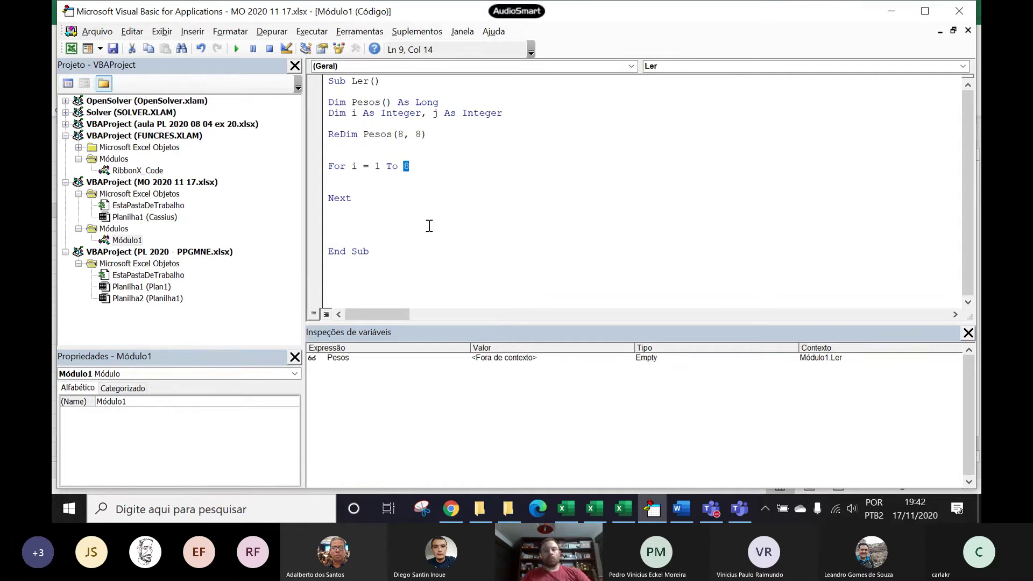
pyautogui.write('ubound')
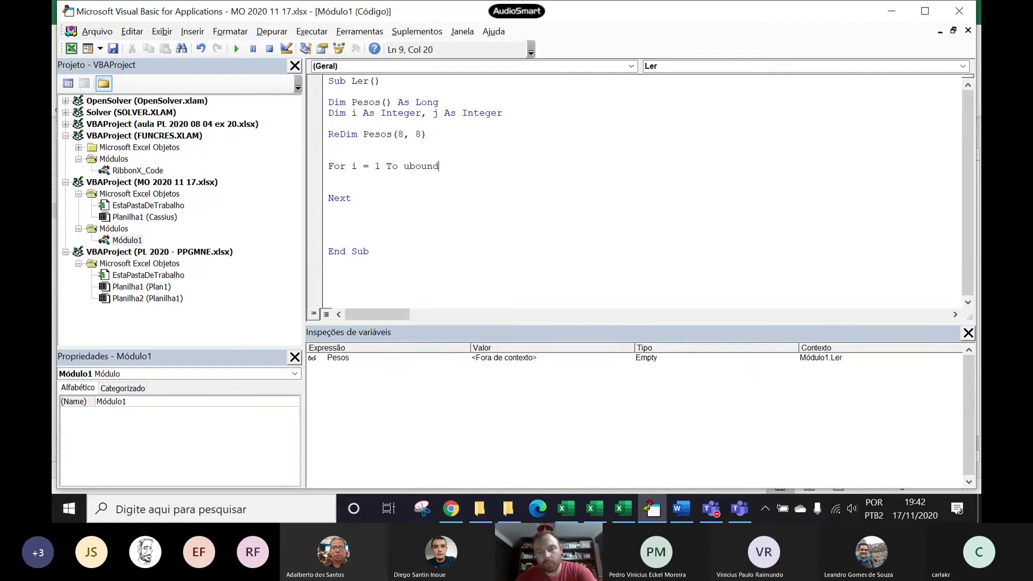
pyautogui.write('(')
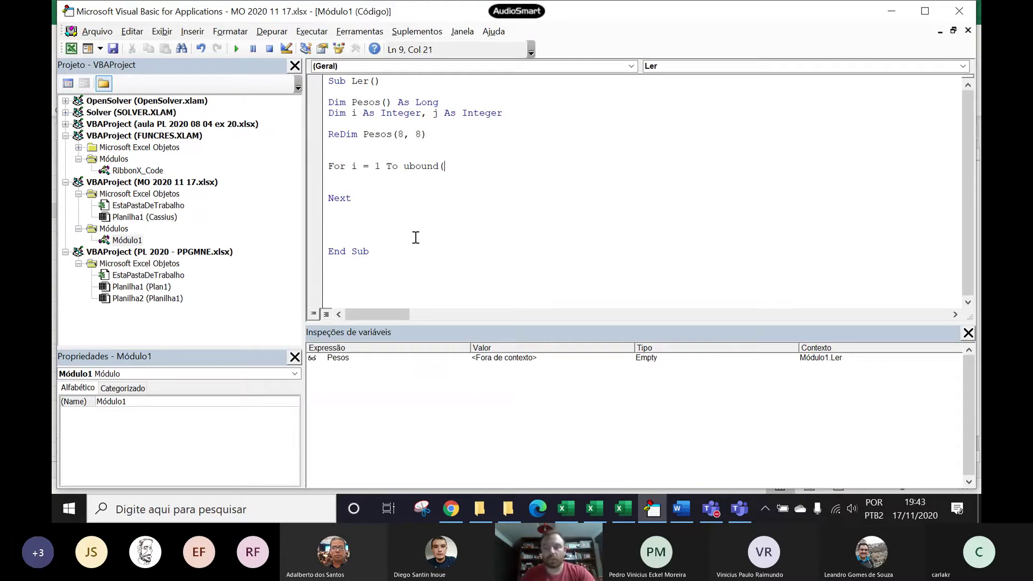
pyautogui.write('Pesos')
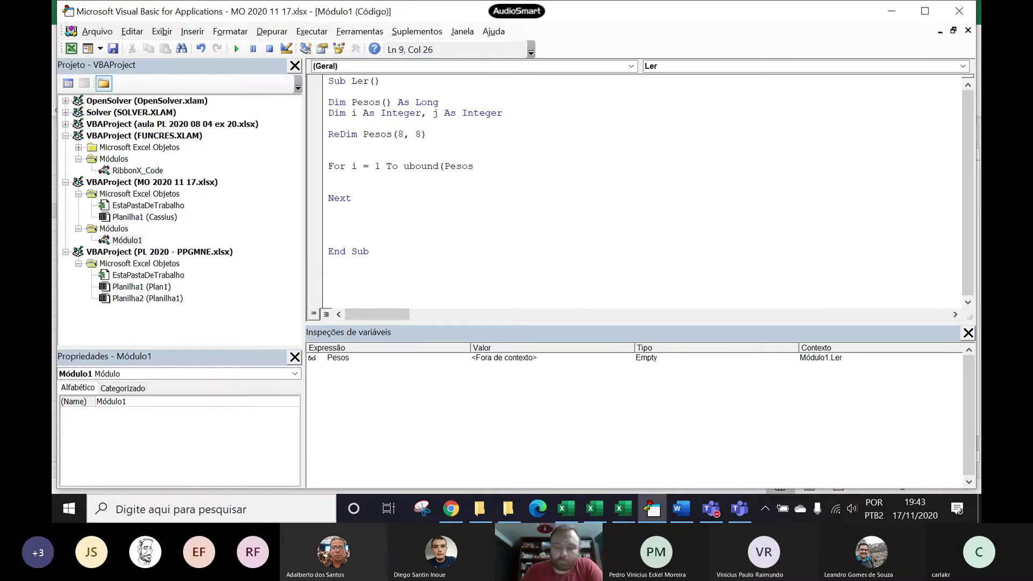
pyautogui.write(',1')
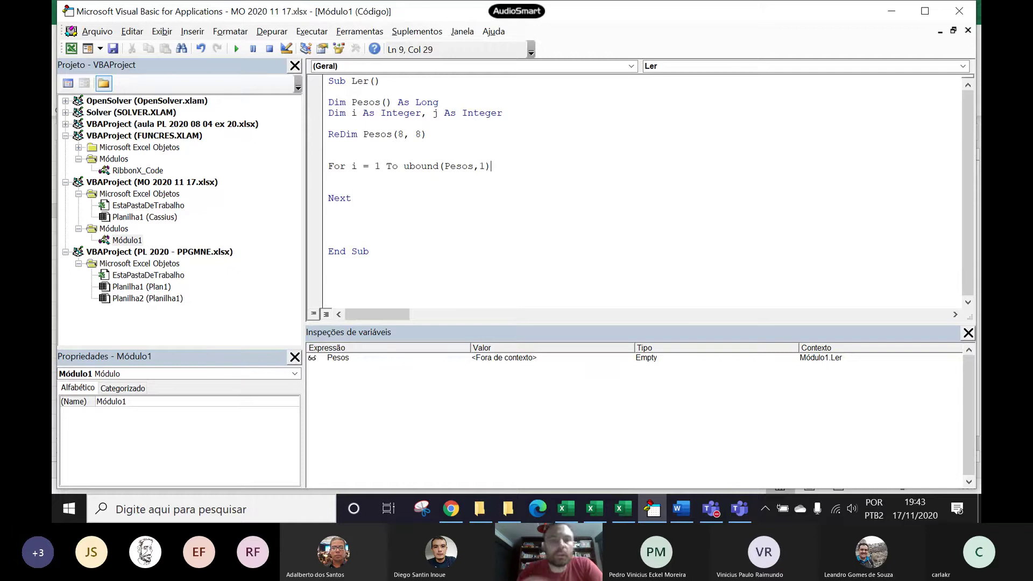
pyautogui.doubleClick(399, 134)
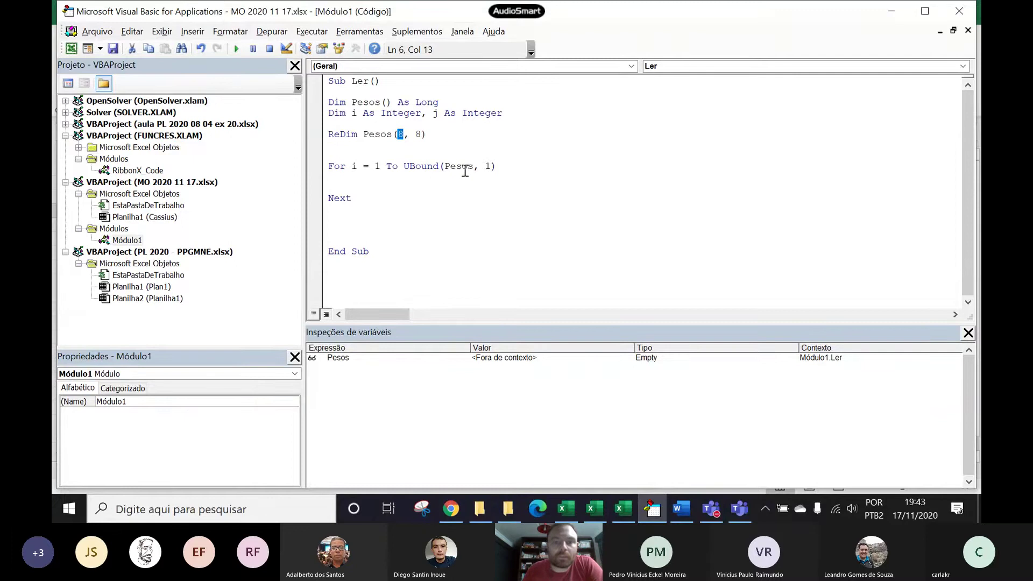
pyautogui.doubleClick(488, 166)
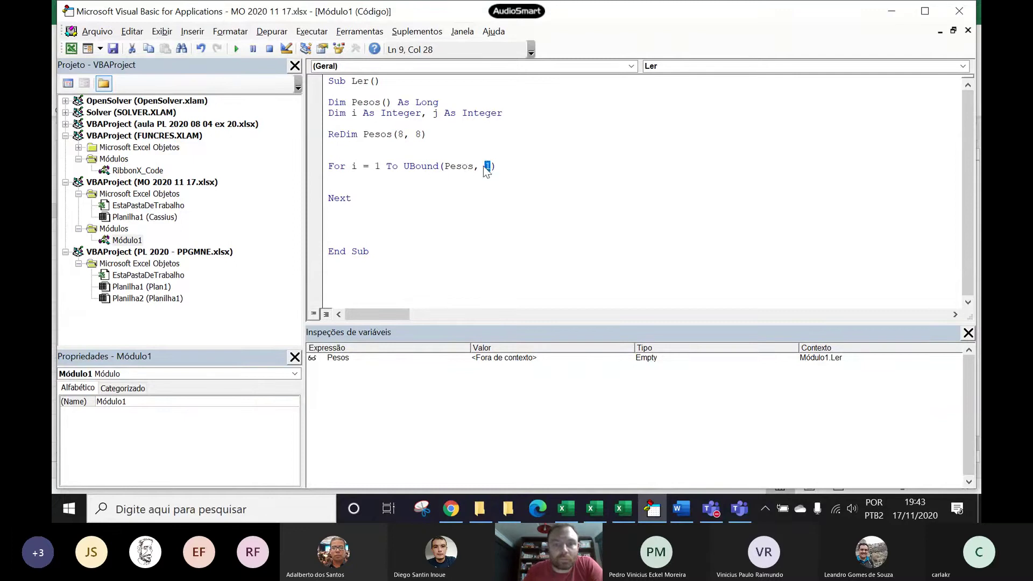
pyautogui.doubleClick(400, 135)
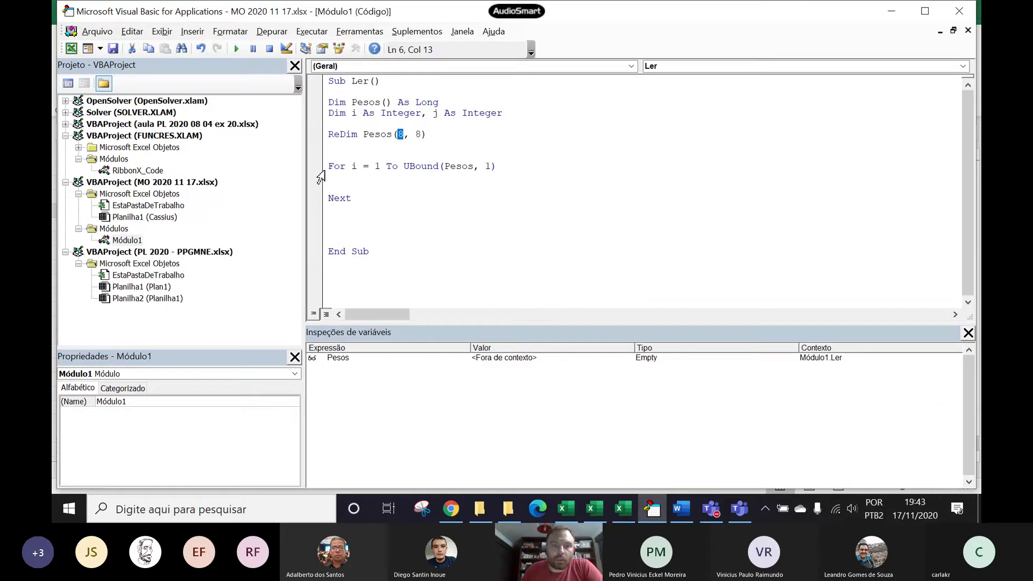
# Step: Duplicate the whole For i loop inside itself and remove the blank lines between the two Next statements
pyautogui.moveTo(321, 168); pyautogui.dragTo(322, 201)
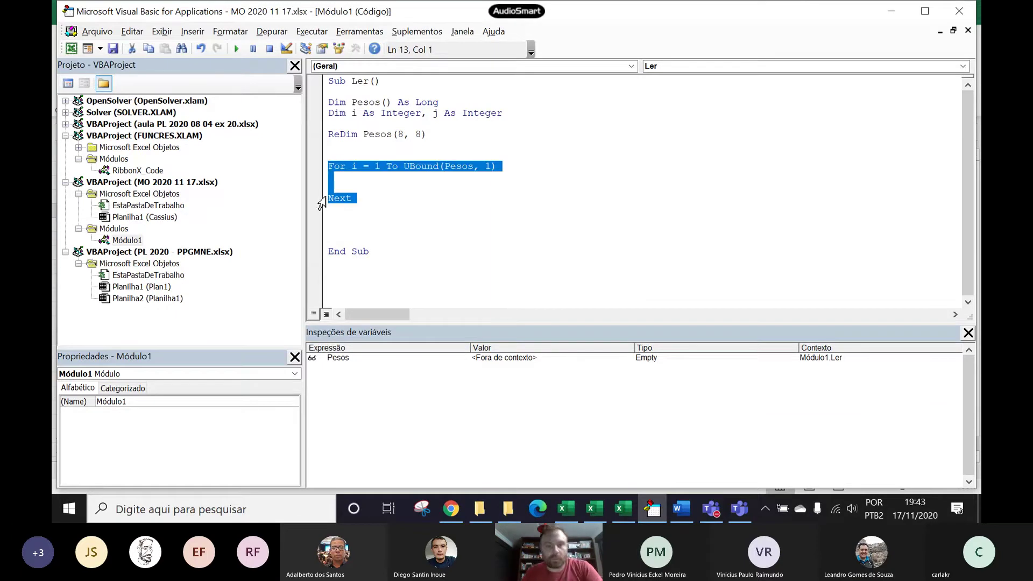
pyautogui.hotkey('ctrl', 'c')
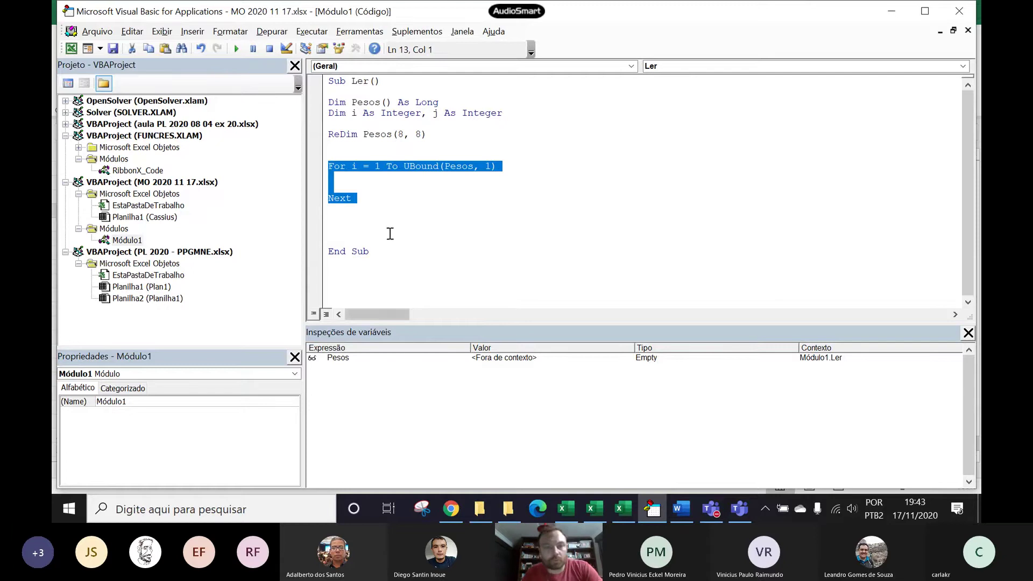
pyautogui.click(341, 178)
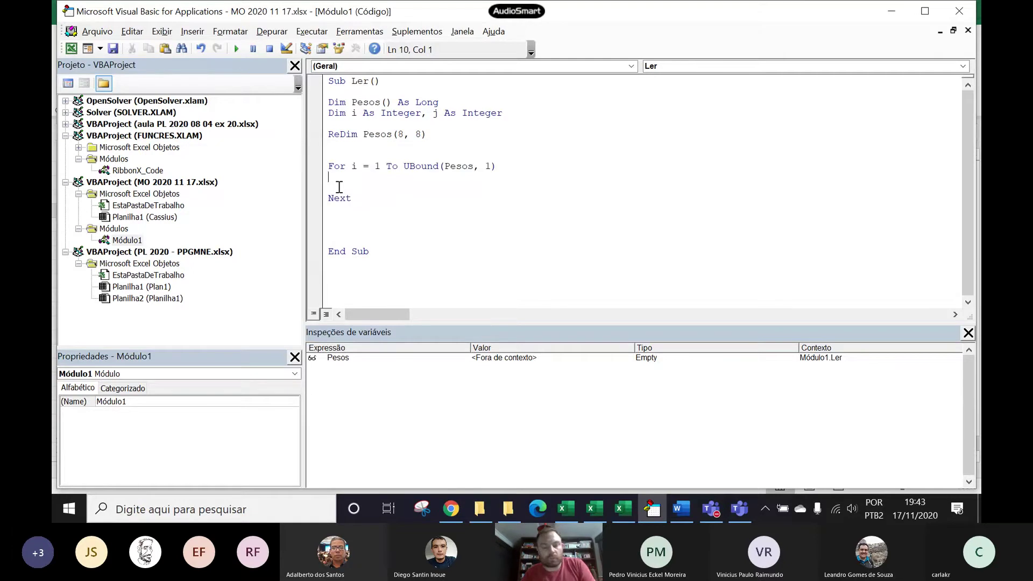
pyautogui.hotkey('ctrl', 'v')
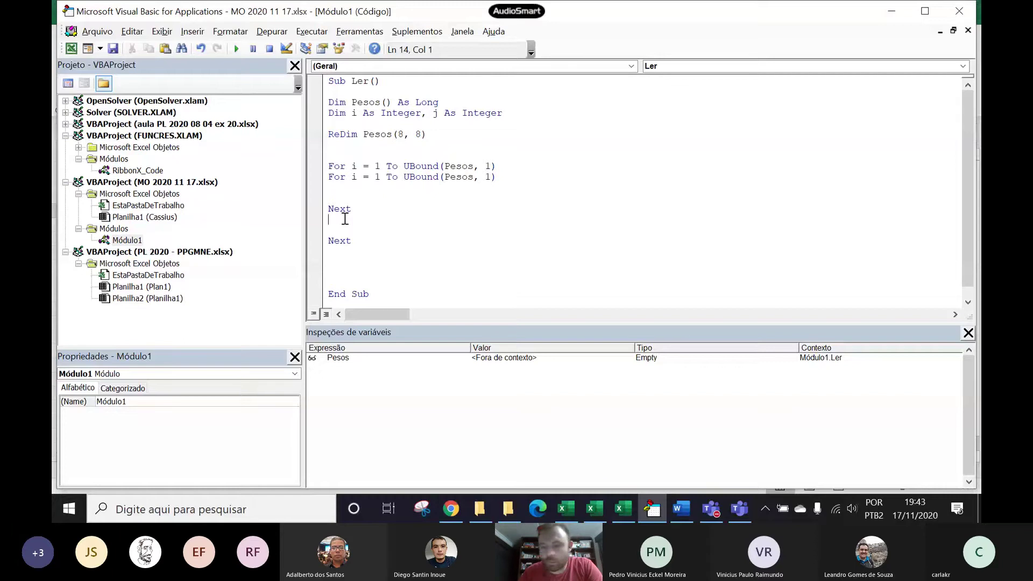
pyautogui.press('BackSpace')
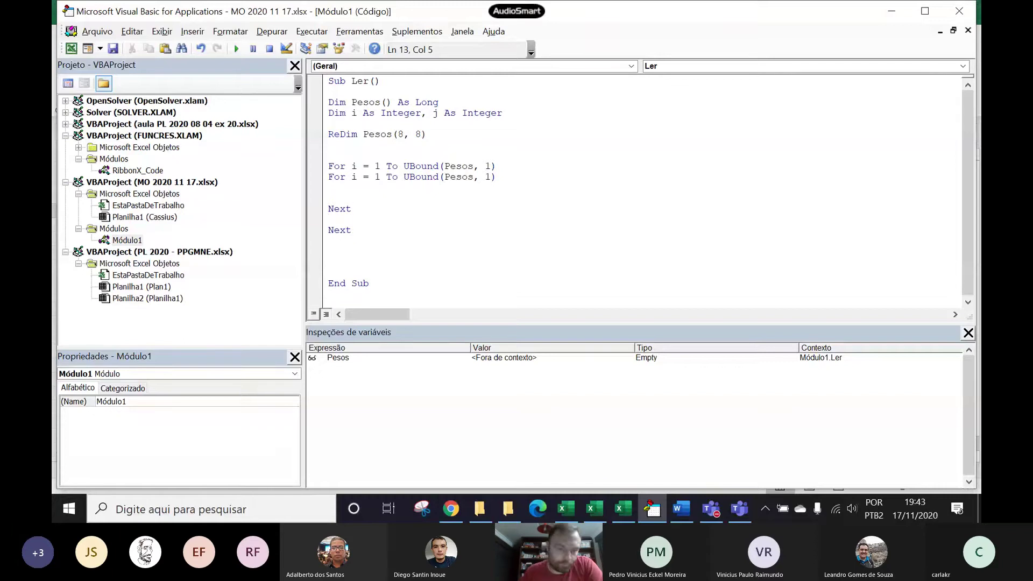
pyautogui.press('BackSpace')
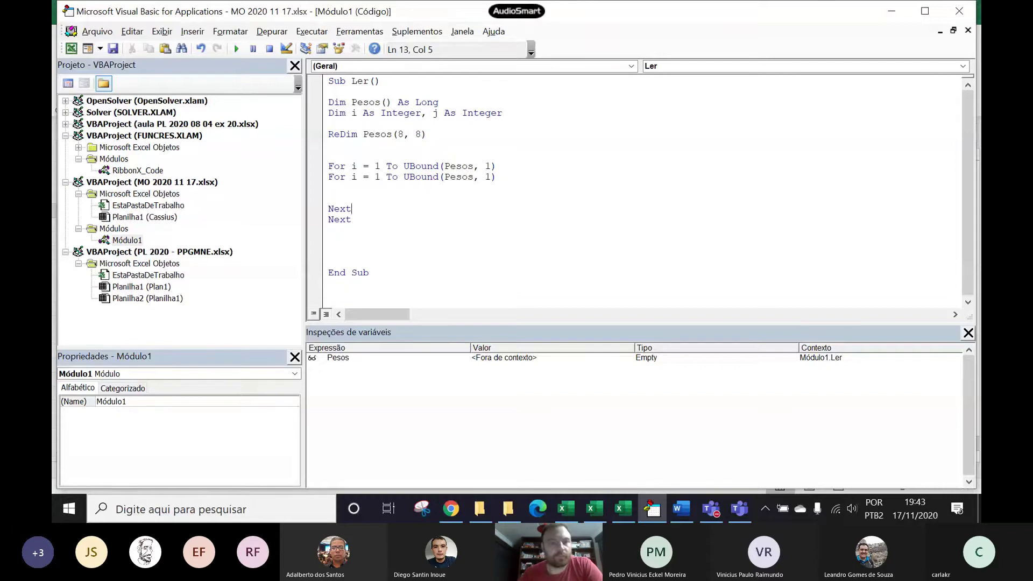
# Step: Change the inner loop's counter to j and its upper limit to UBound(Pesos, 2)
pyautogui.doubleClick(353, 177)
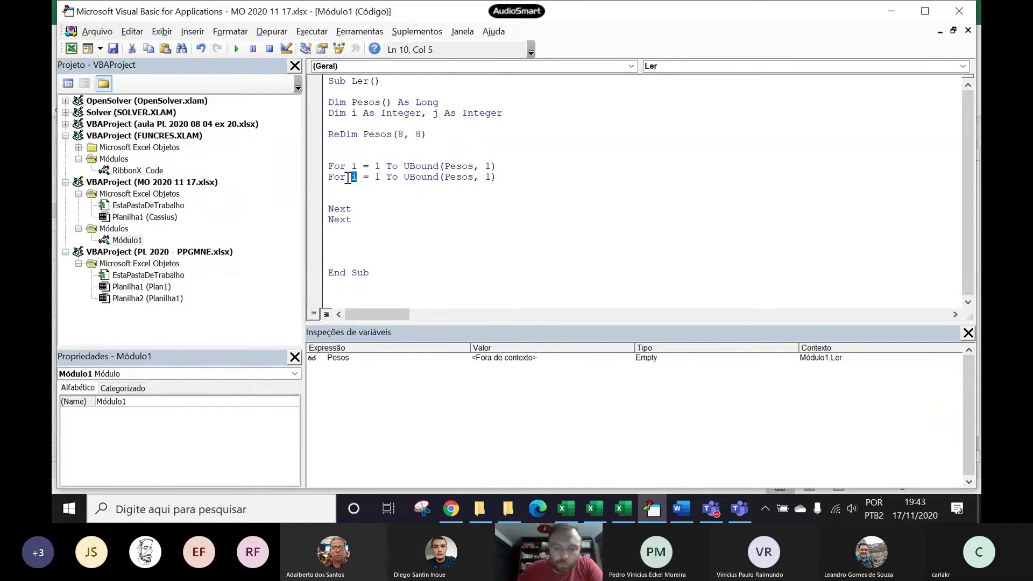
pyautogui.write('j')
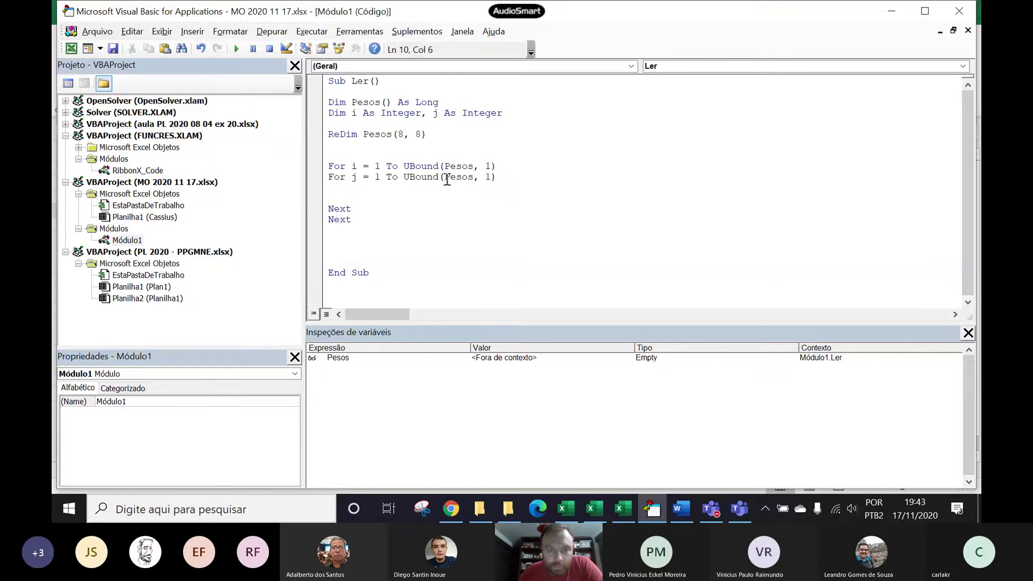
pyautogui.doubleClick(488, 177)
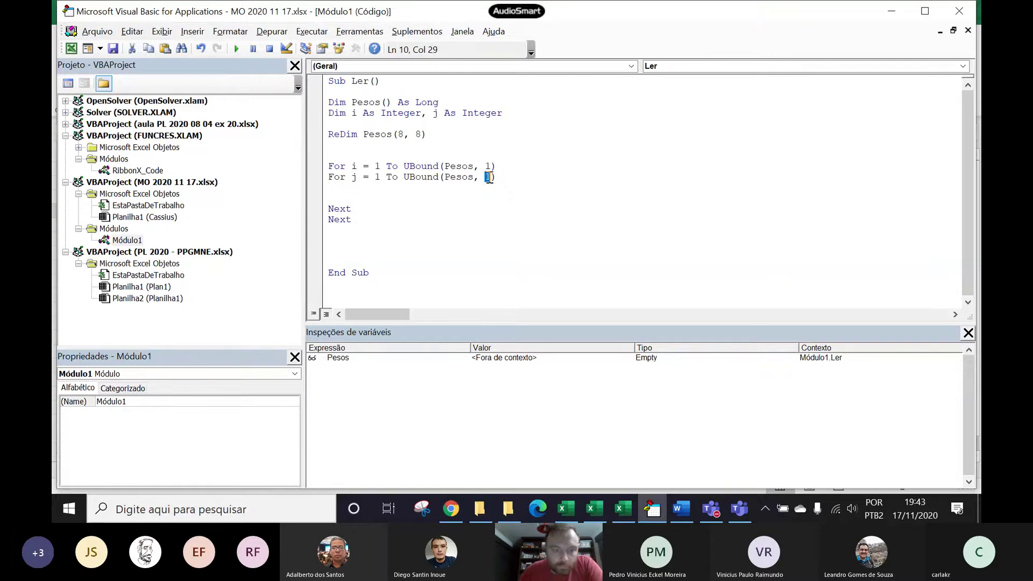
pyautogui.write('2')
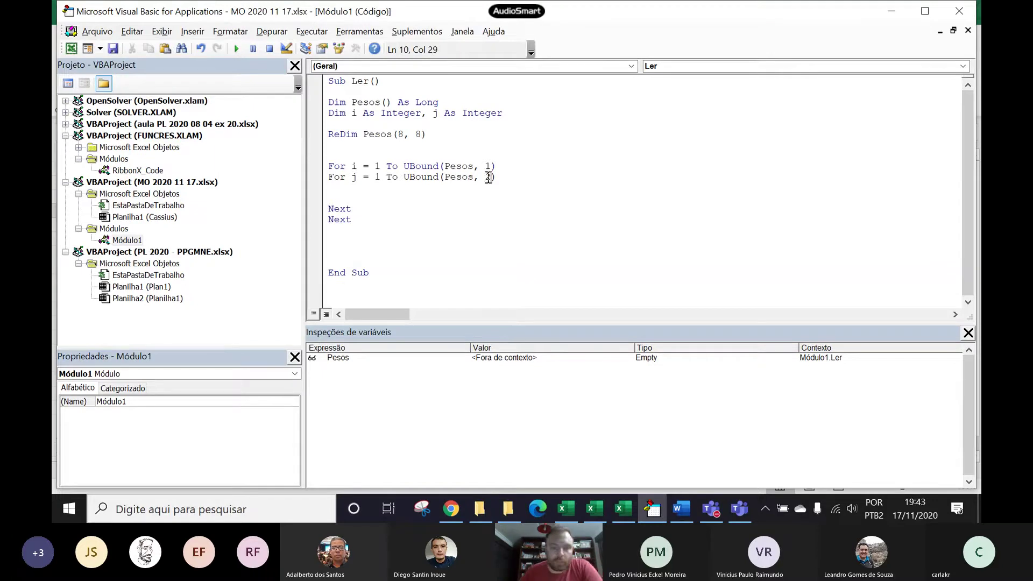
# Step: Indent the inner For j loop one level and reduce its body to a single line indented one level further
pyautogui.click(323, 181)
pyautogui.moveTo(322, 189); pyautogui.dragTo(328, 209)
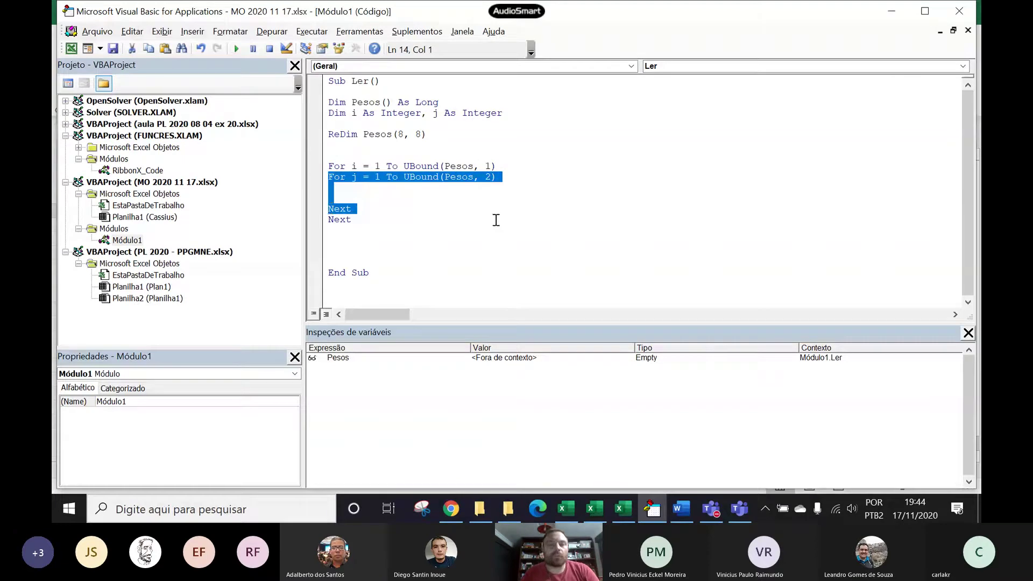
pyautogui.press('Tab')
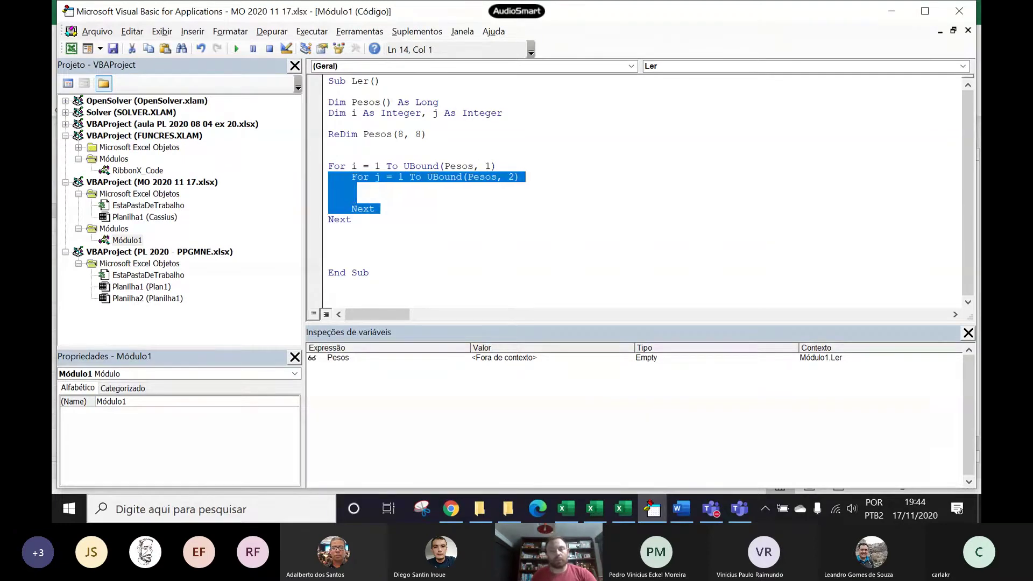
pyautogui.click(439, 199)
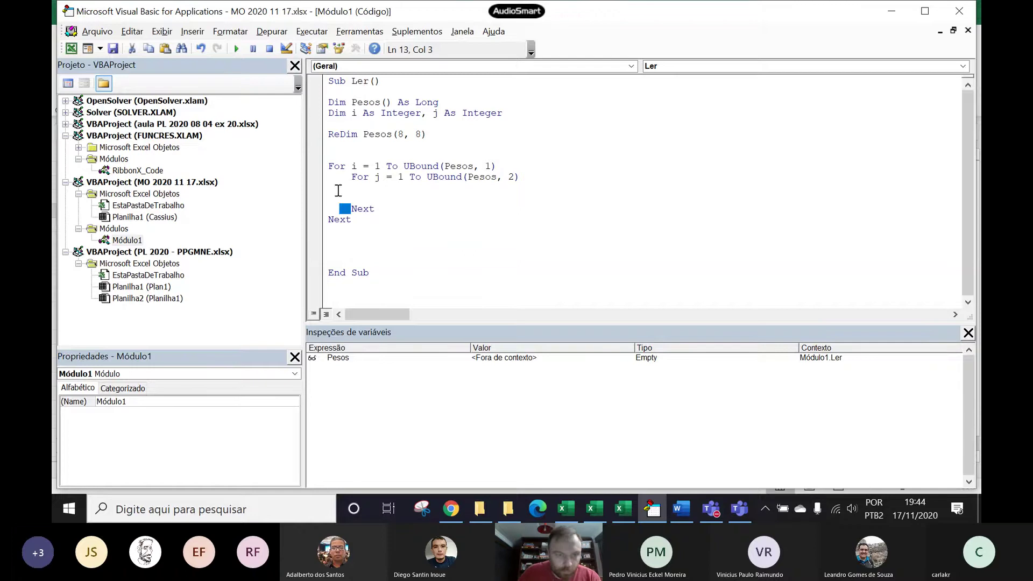
pyautogui.click(358, 167)
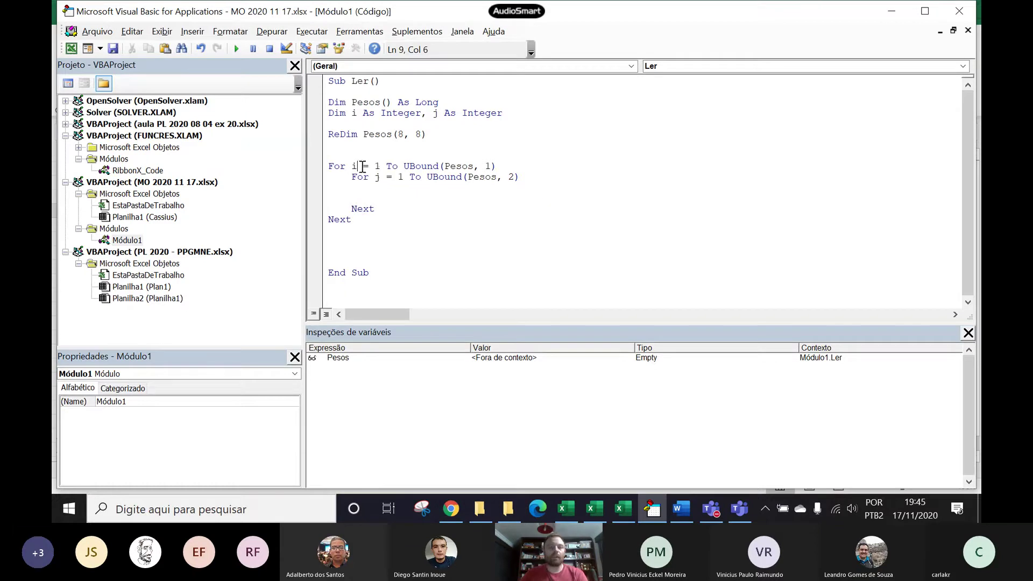
pyautogui.click(370, 202)
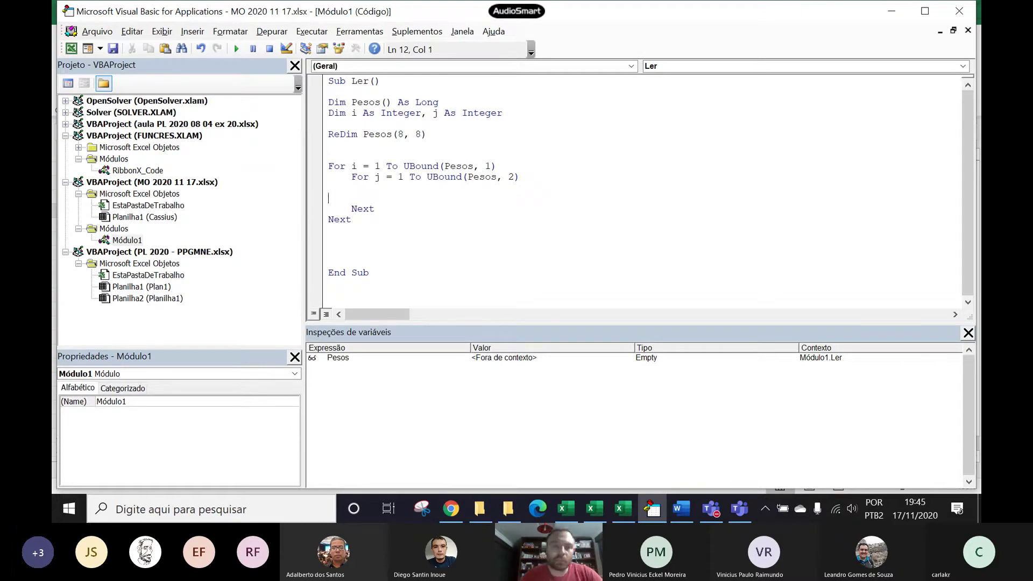
pyautogui.press('BackSpace')
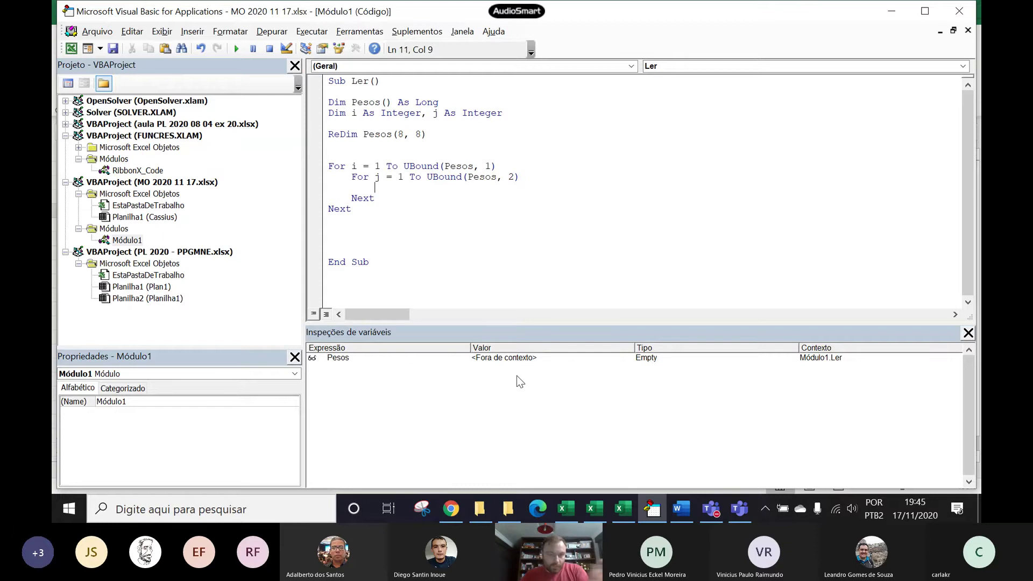
# Step: Switch to the Excel table and examine the row and column position of its first weight, cell B4
pyautogui.click(623, 510)
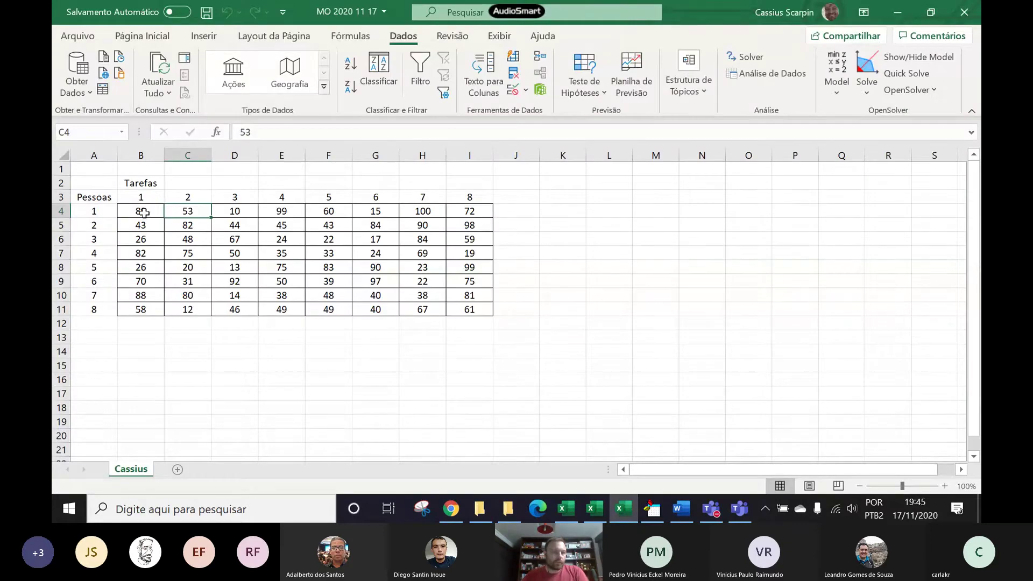
pyautogui.moveTo(78, 172); pyautogui.dragTo(89, 205)
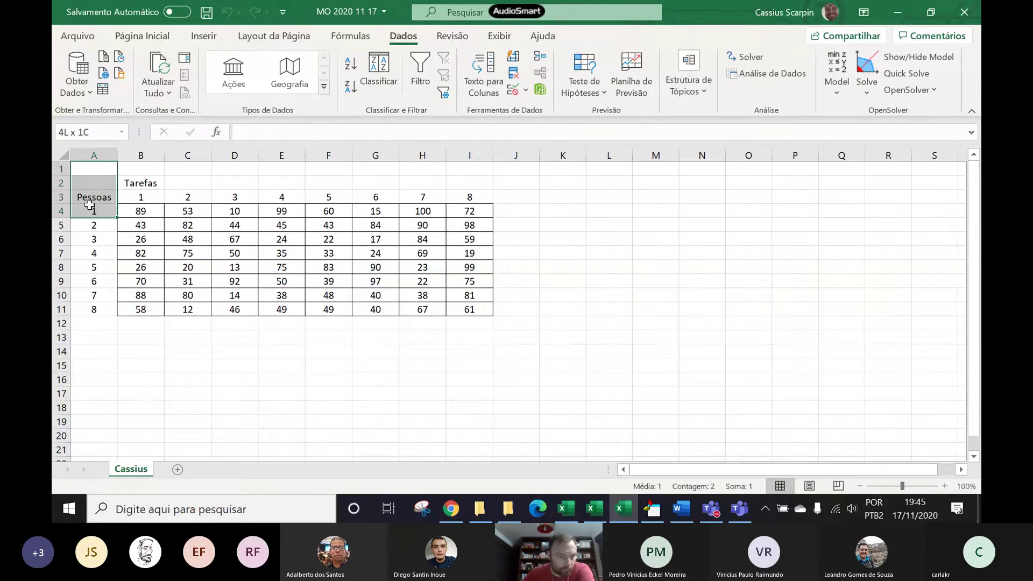
pyautogui.moveTo(90, 207); pyautogui.dragTo(139, 213)
pyautogui.click(139, 212)
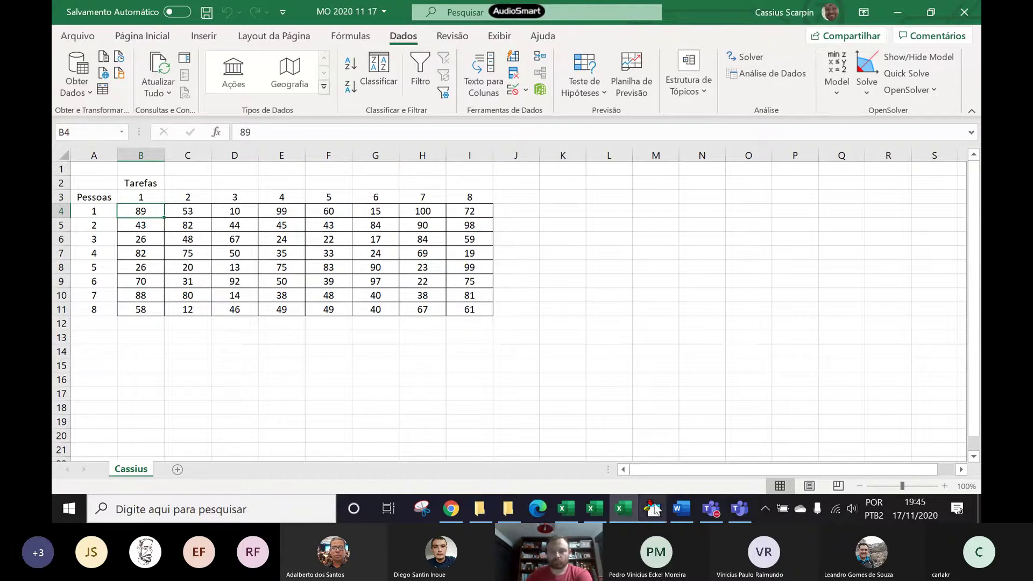
# Step: Return to the VBA editor and start the inner loop's assignment with Pesos(i,j) = planilha1.Cells(
pyautogui.click(653, 508)
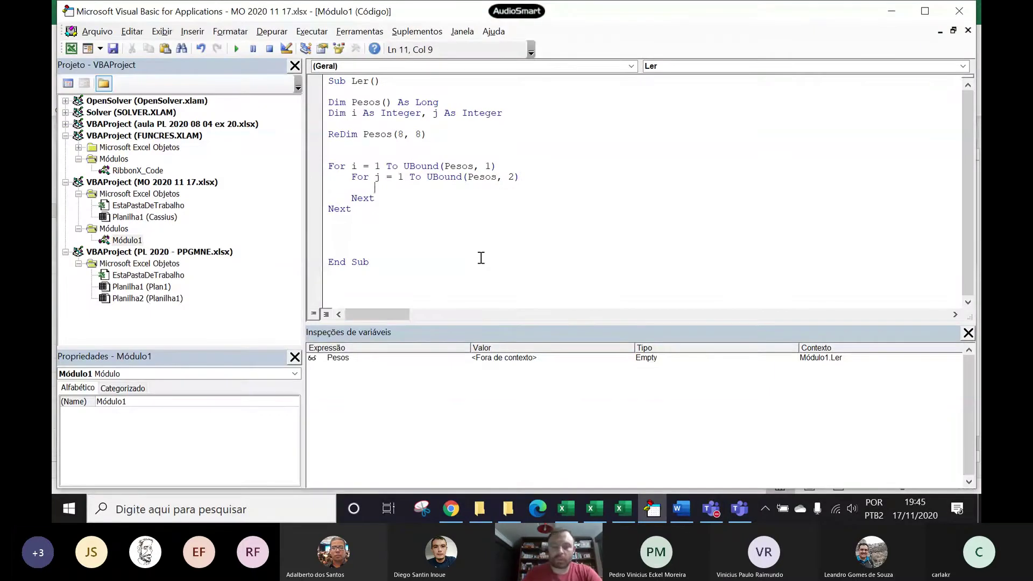
pyautogui.write('Pesos(')
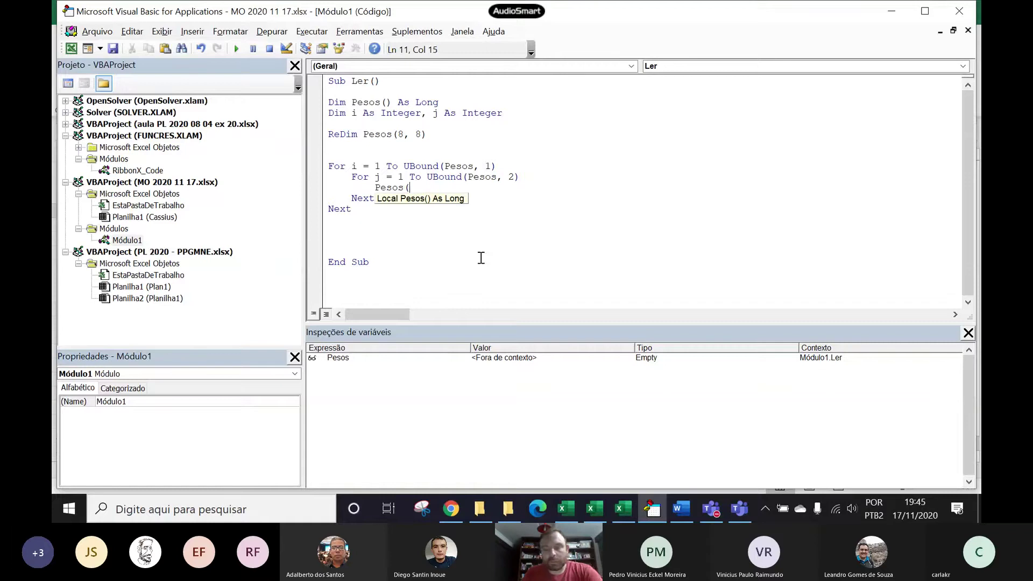
pyautogui.write('i,j)')
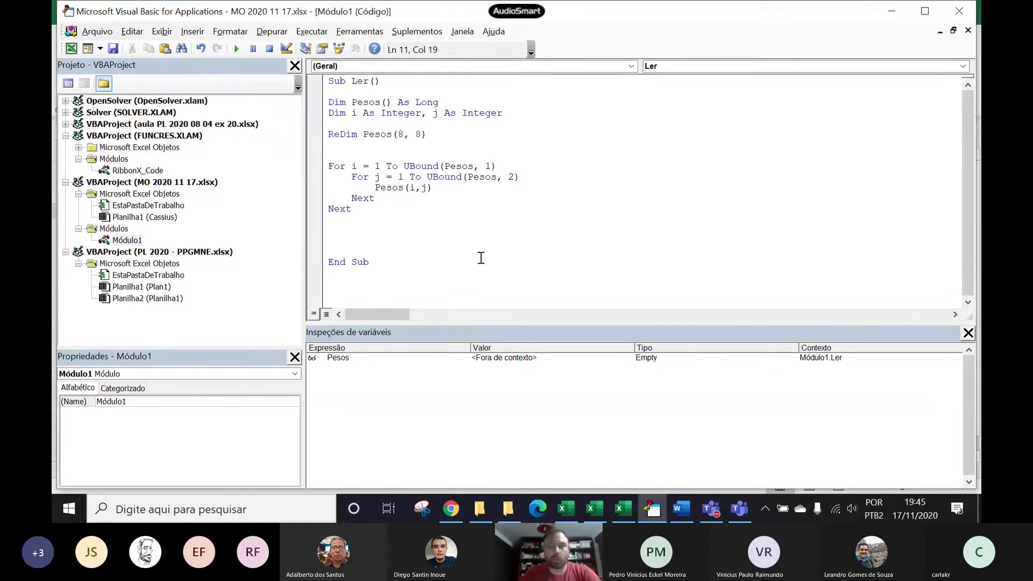
pyautogui.write(' =')
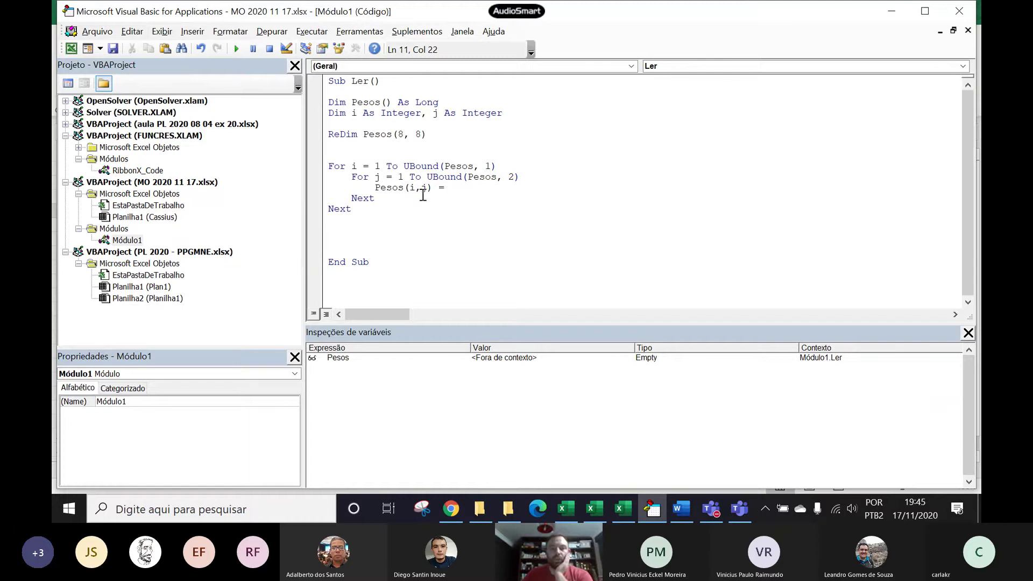
pyautogui.write(' pl')
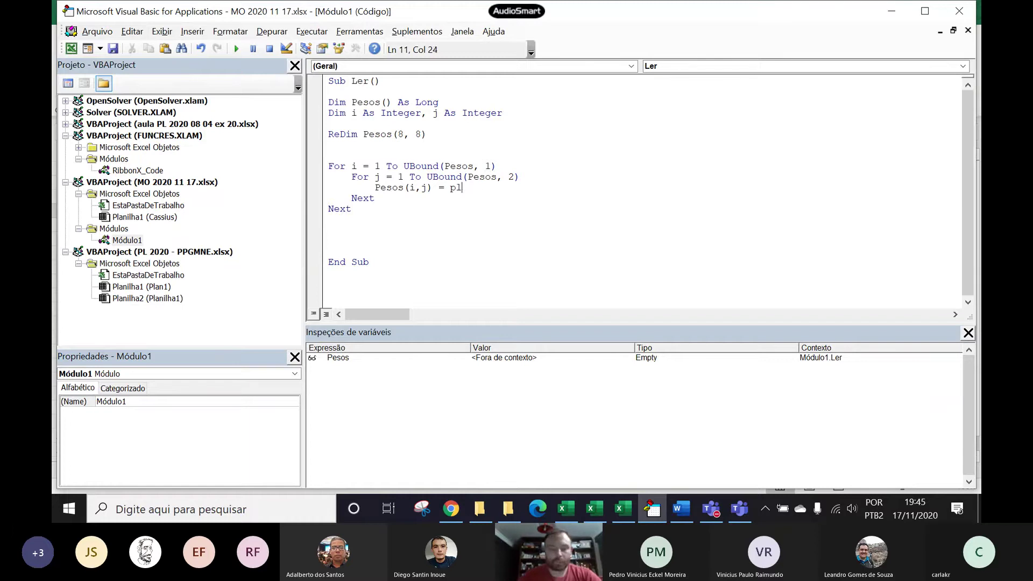
pyautogui.write('anilha')
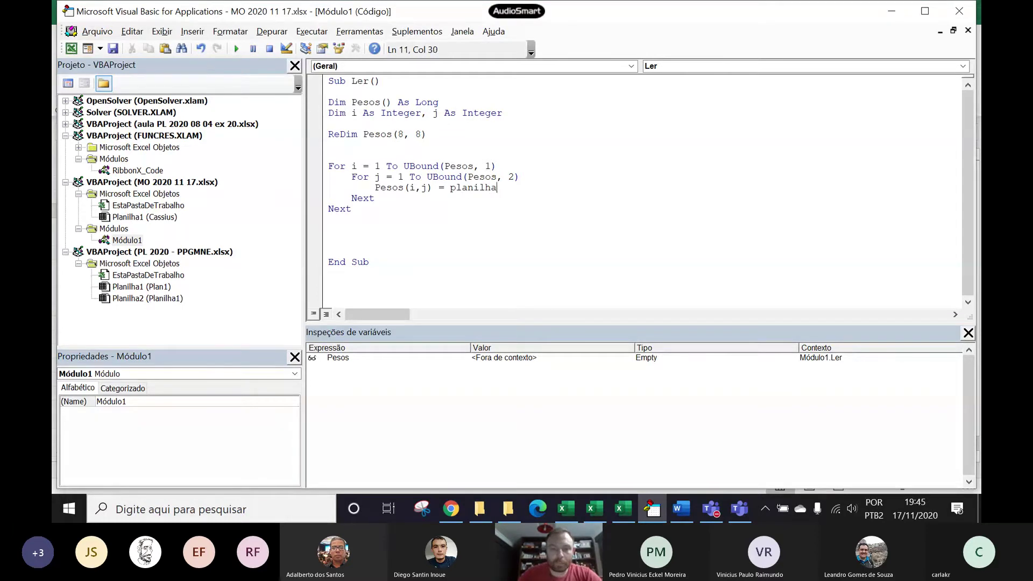
pyautogui.write('1.')
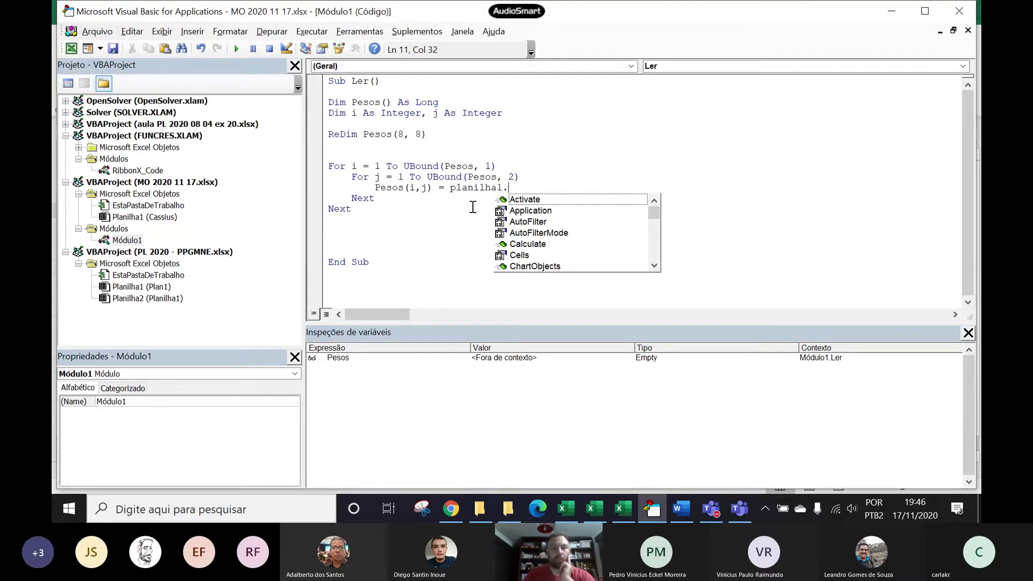
pyautogui.write('cel')
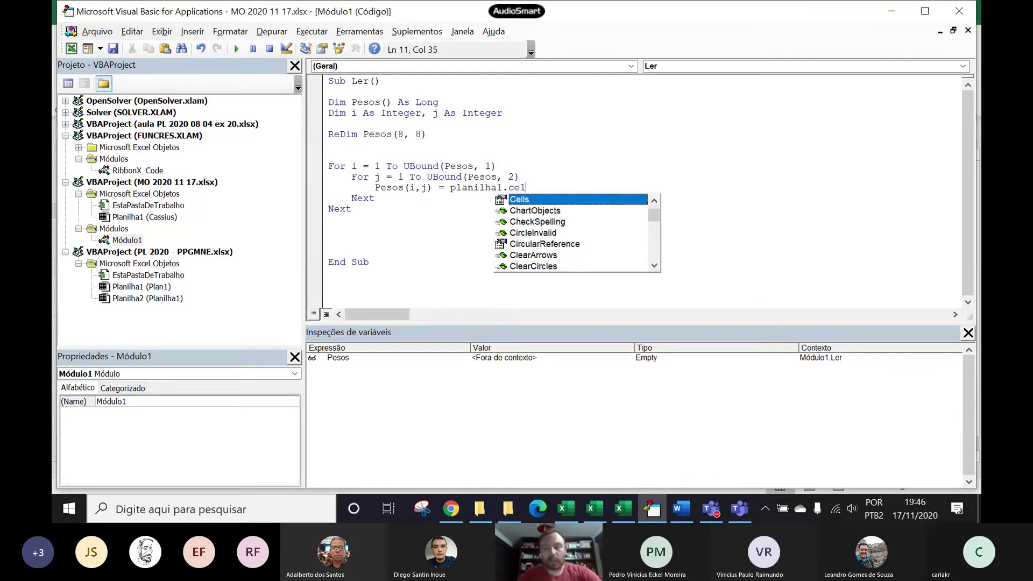
pyautogui.write('ls')
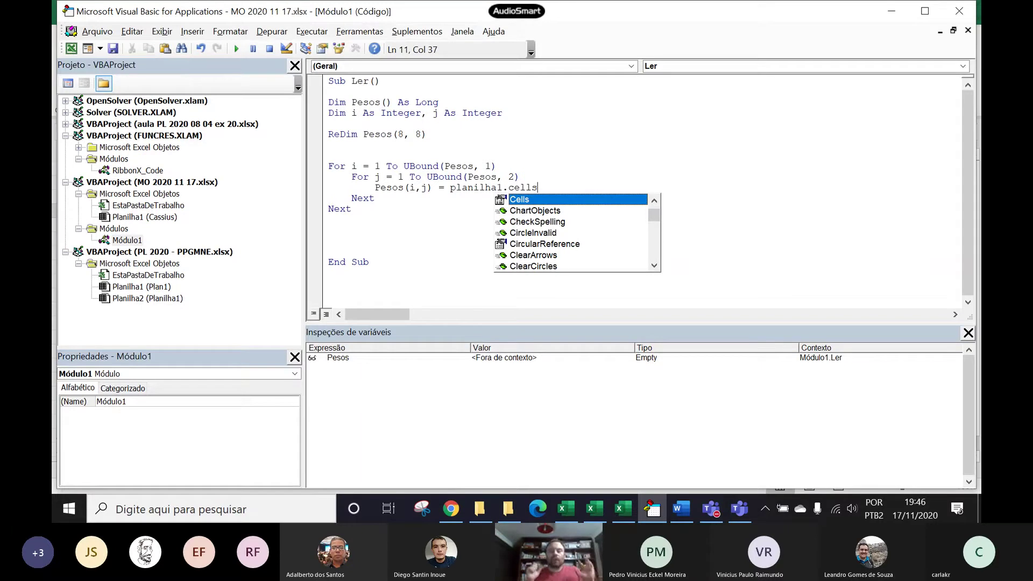
pyautogui.write('(')
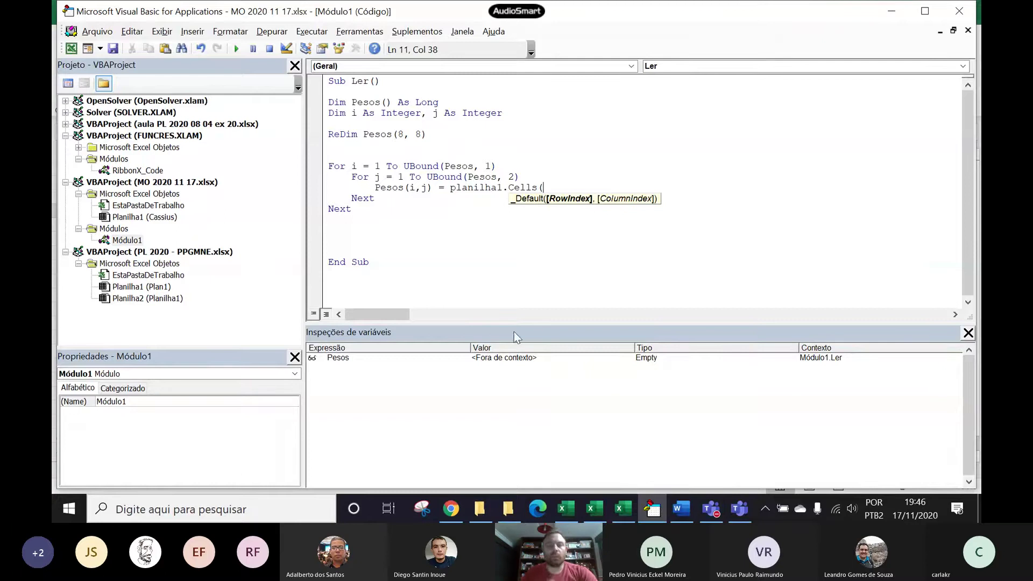
# Step: Switch to the Excel table and examine the row offset of the first people's weights in column B
pyautogui.moveTo(637, 510)
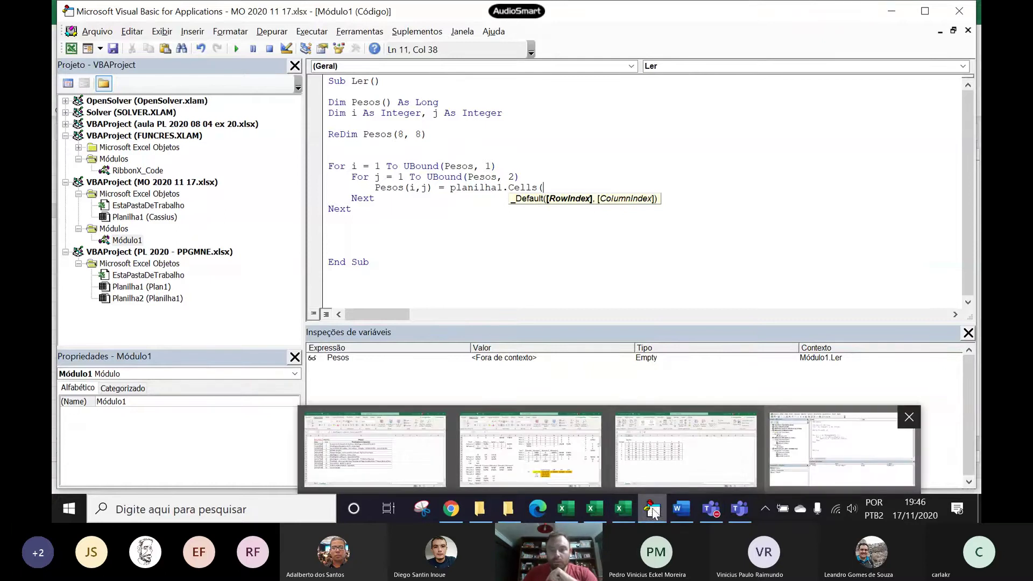
pyautogui.click(685, 450)
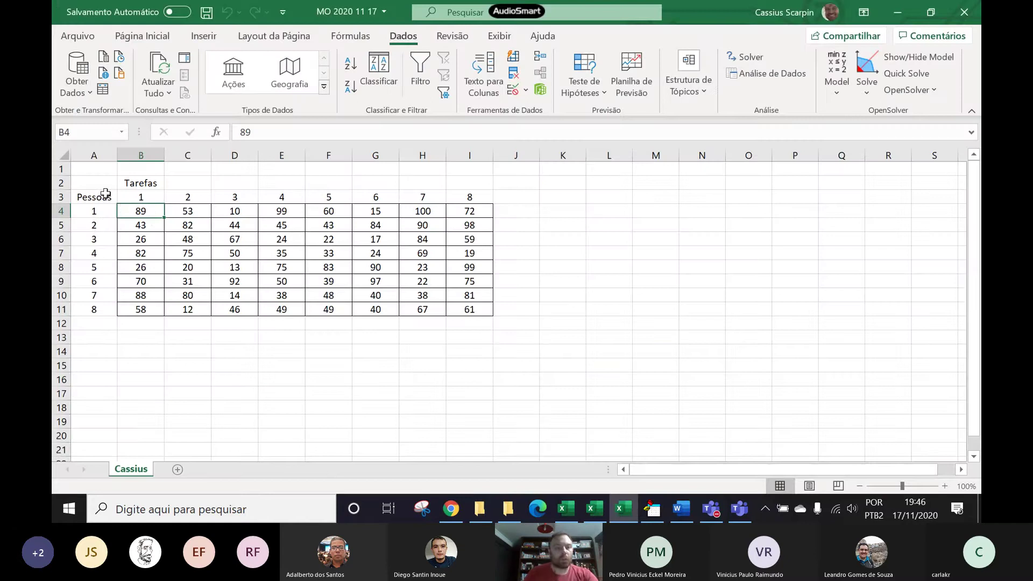
pyautogui.moveTo(103, 168); pyautogui.dragTo(106, 195)
pyautogui.click(124, 214)
pyautogui.click(129, 228)
pyautogui.click(134, 239)
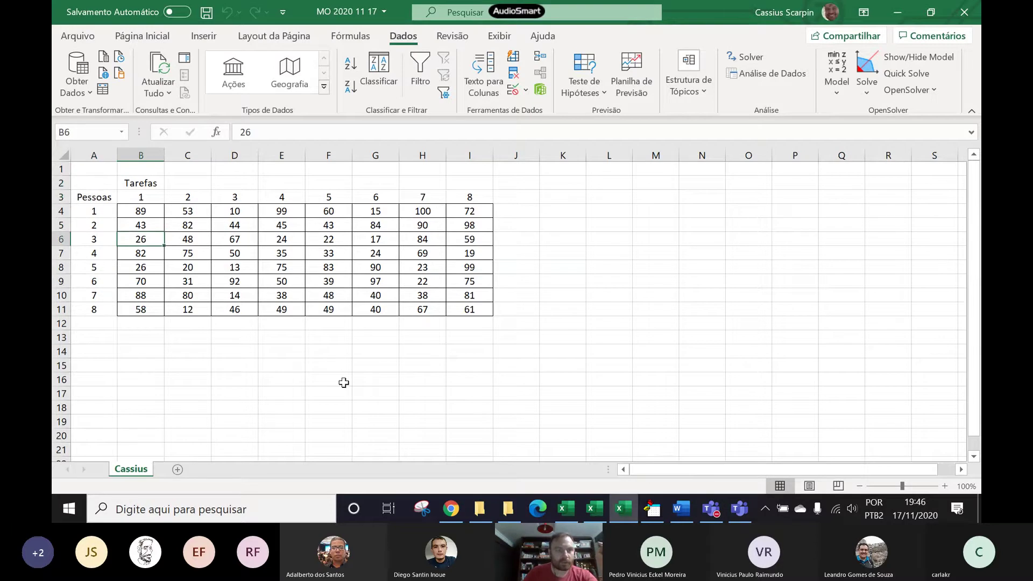
# Step: Return to the VBA editor and enter 3+i as the row index of Cells, followed by a comma
pyautogui.click(652, 510)
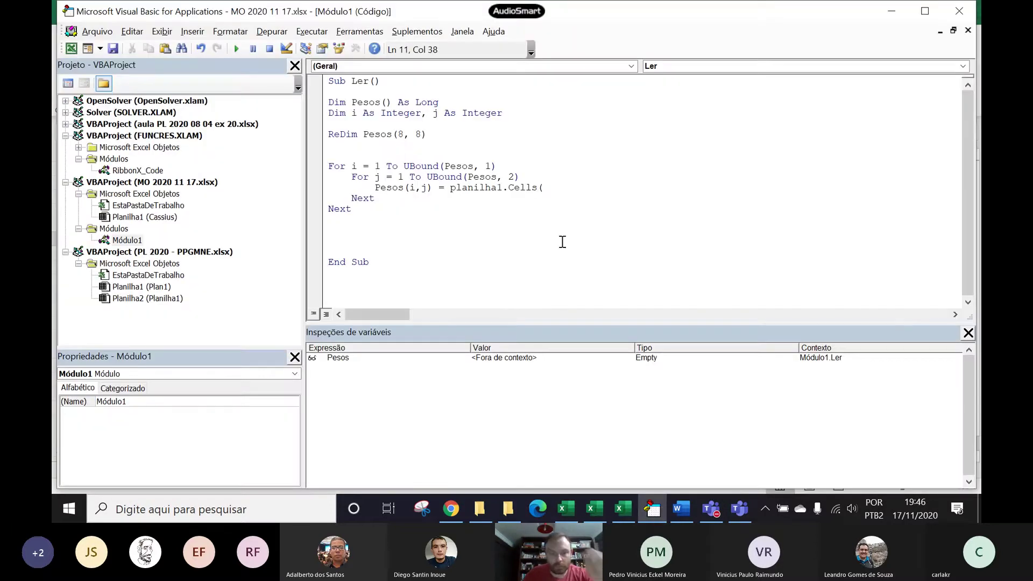
pyautogui.write('+')
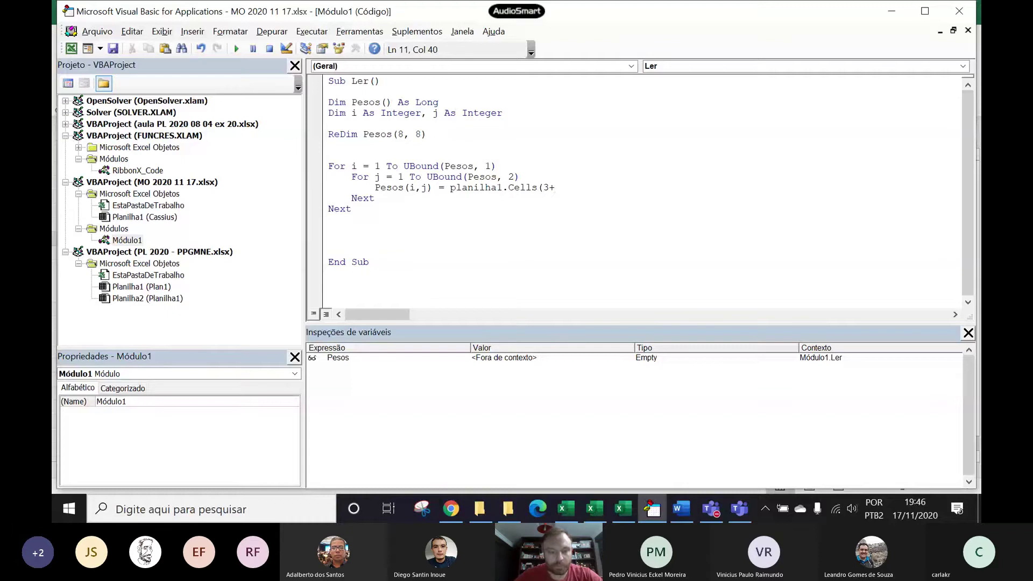
pyautogui.write('i,')
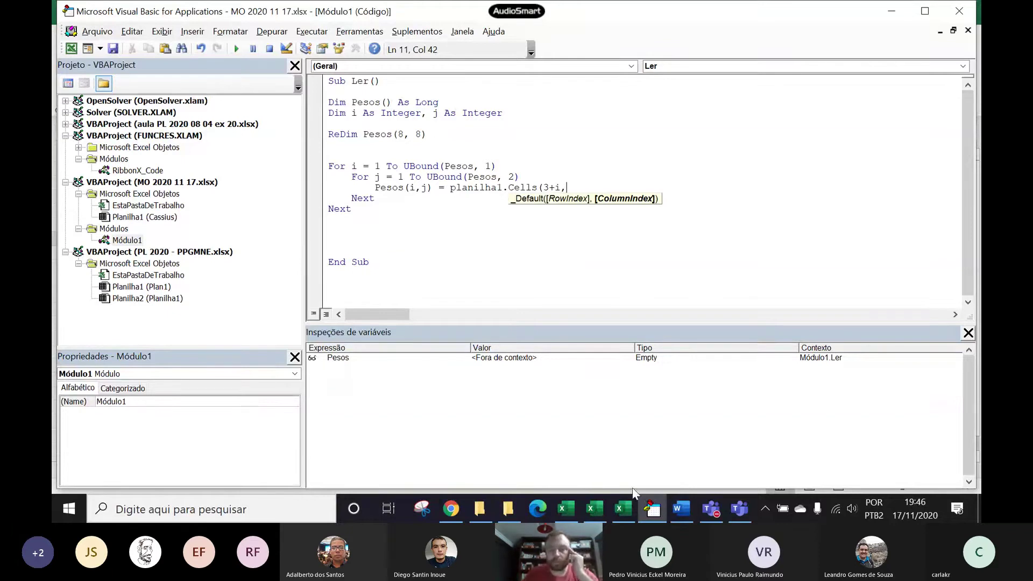
# Step: Switch to the Excel table and examine the column offset between the people labels and the first task's weights
pyautogui.click(651, 507)
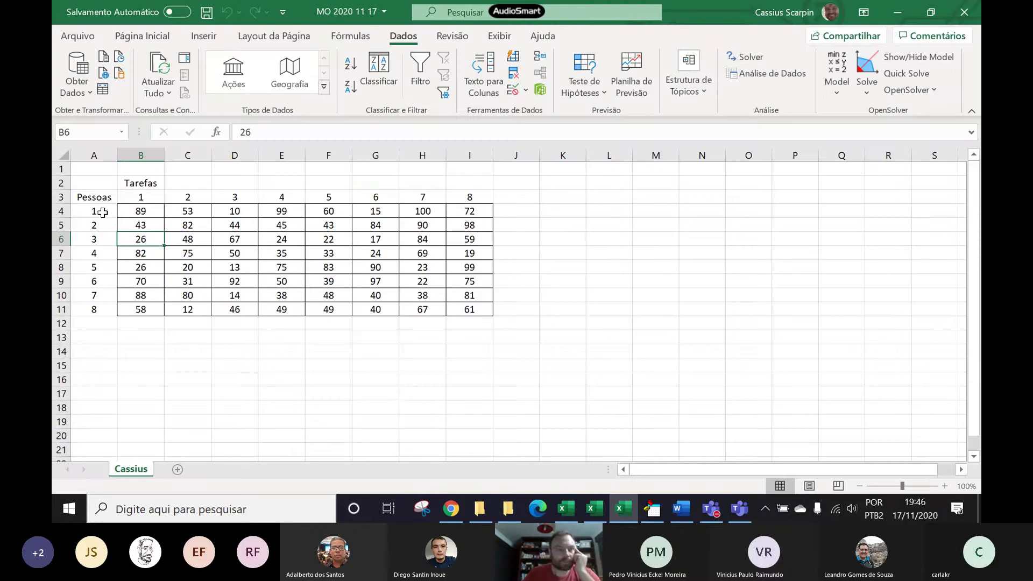
pyautogui.click(99, 212)
pyautogui.click(131, 211)
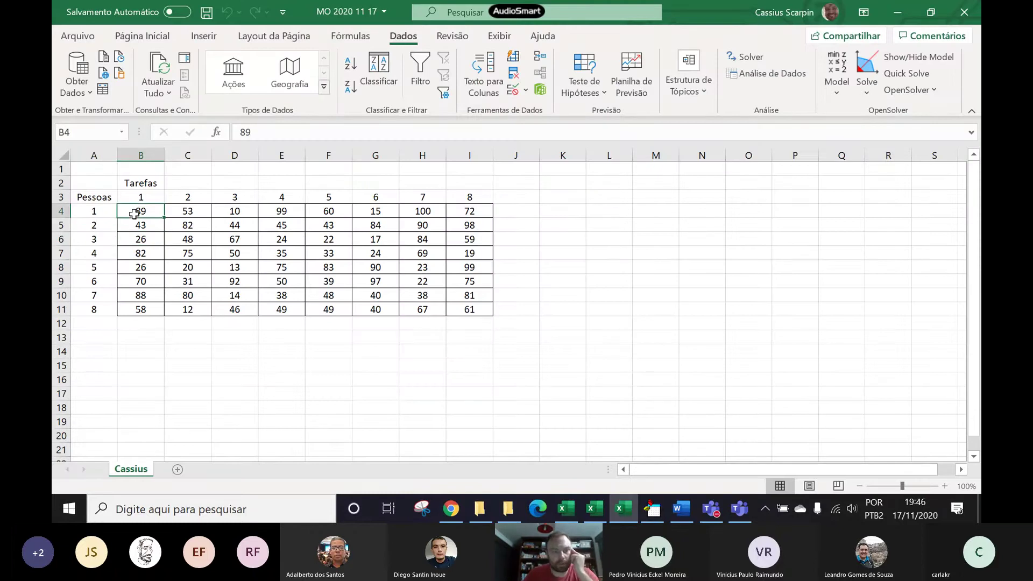
pyautogui.click(104, 214)
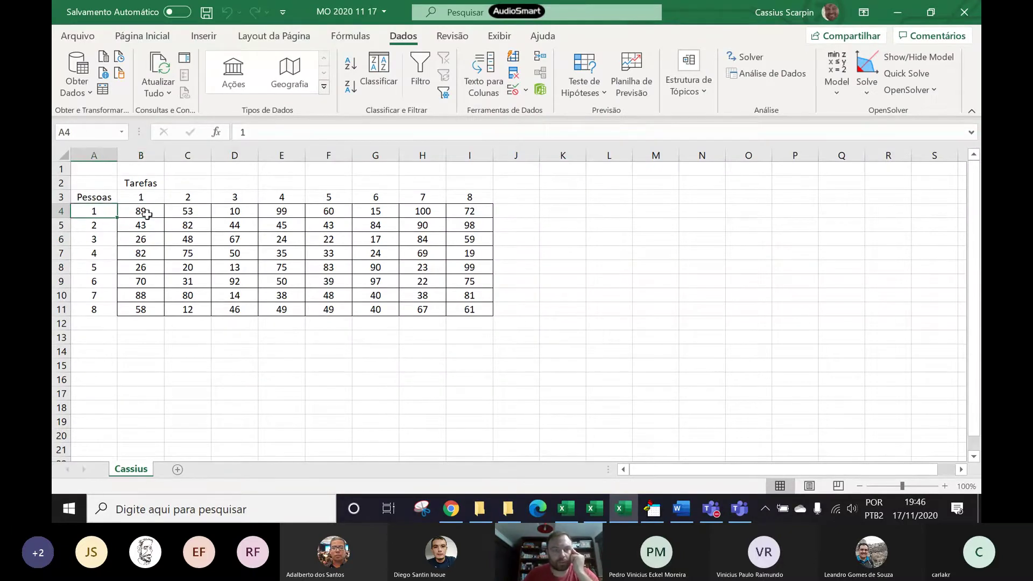
pyautogui.moveTo(144, 213); pyautogui.dragTo(186, 218)
pyautogui.click(114, 215)
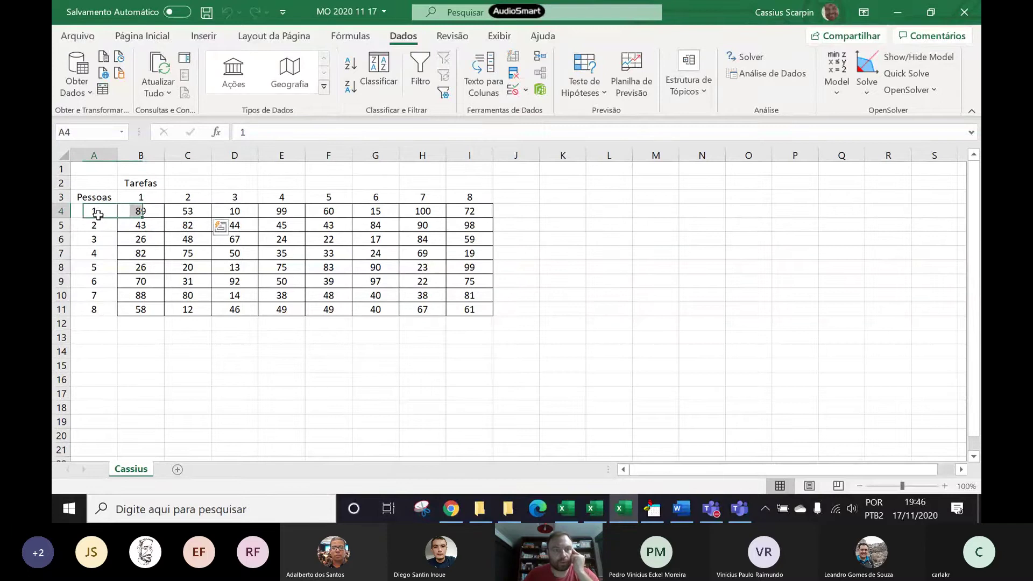
pyautogui.click(216, 210)
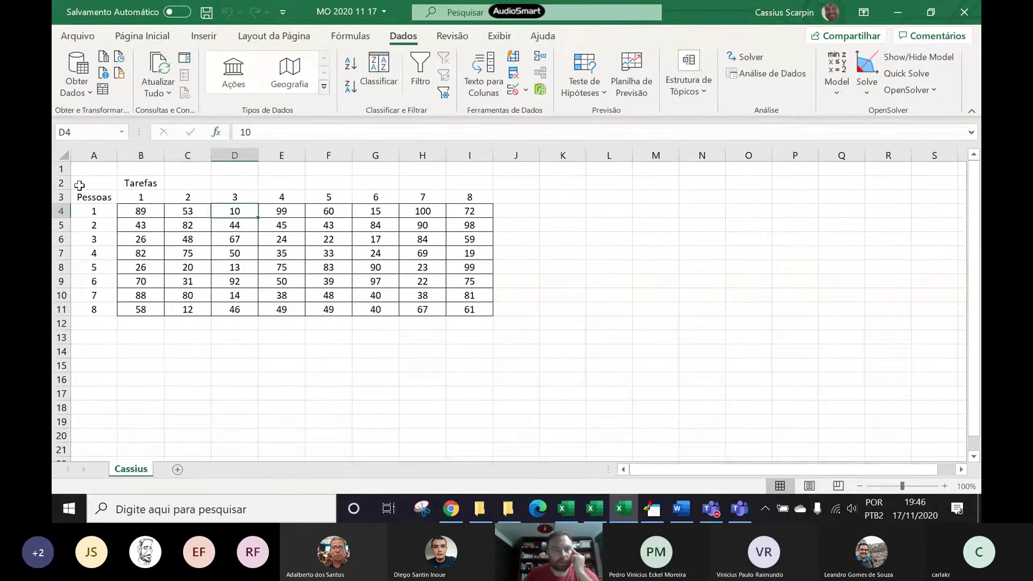
pyautogui.click(97, 170)
pyautogui.moveTo(129, 169); pyautogui.dragTo(283, 170)
pyautogui.moveTo(120, 169); pyautogui.dragTo(330, 169)
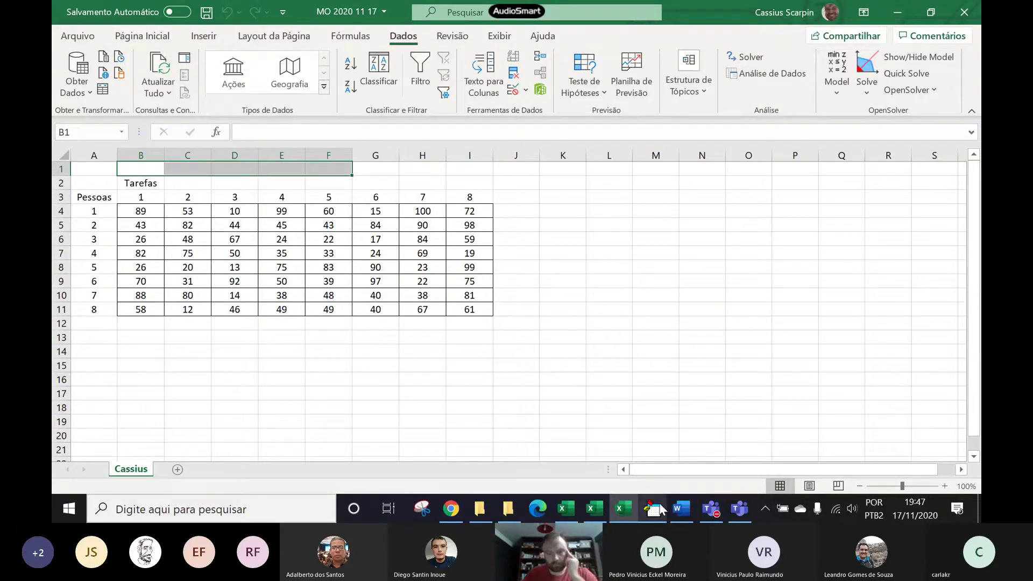
pyautogui.click(514, 378)
# Step: Return to the VBA editor and complete the Cells reference with 1+j as the column index and a closing parenthesis
pyautogui.hotkey('alt', 'F11')
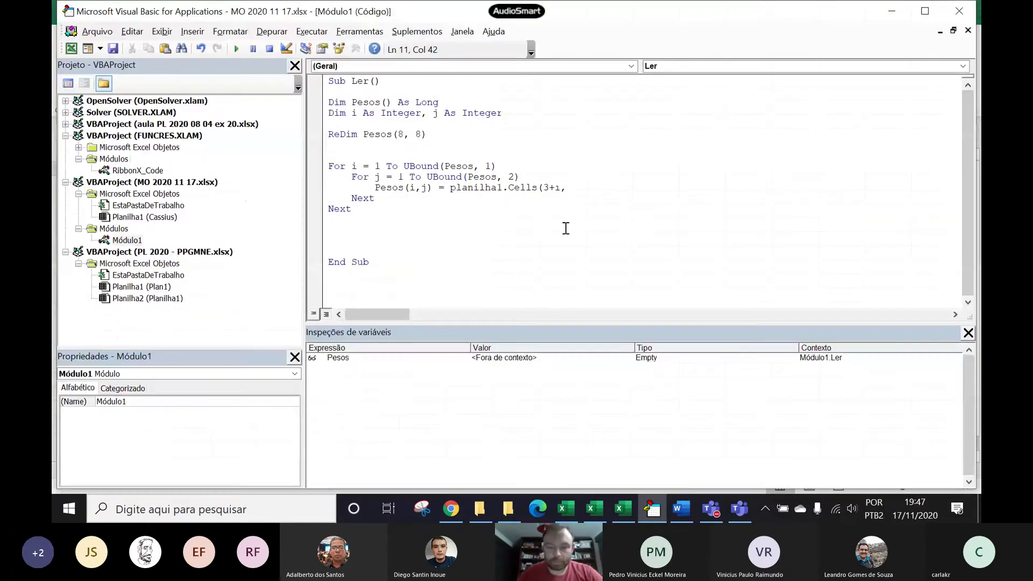
pyautogui.write('1+j')
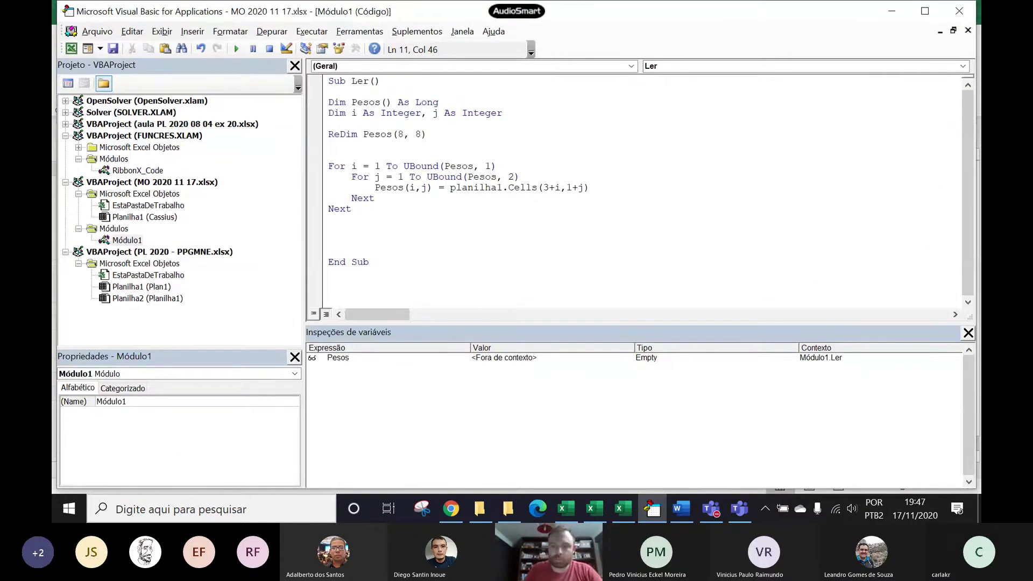
pyautogui.click(375, 198)
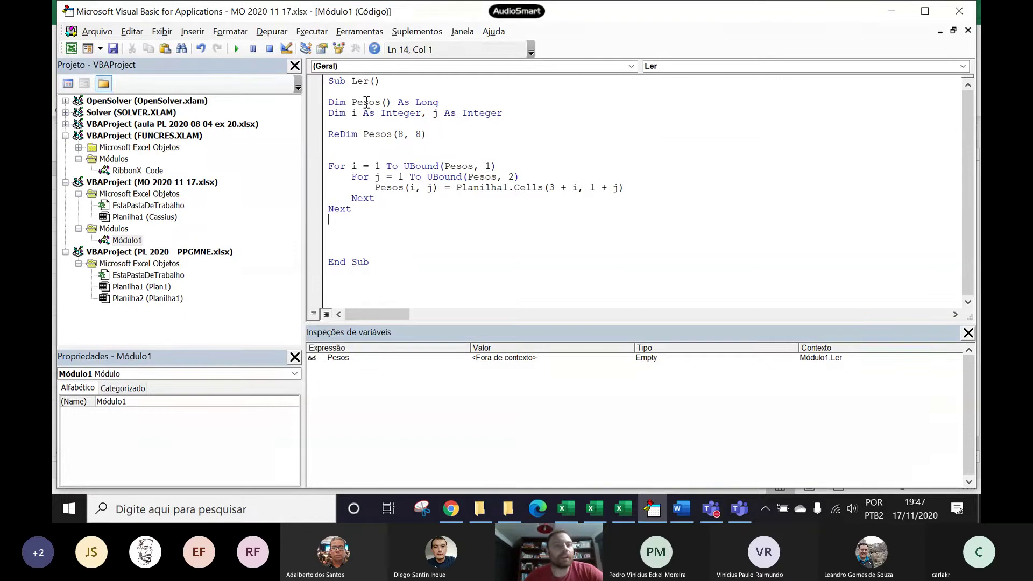
# Step: Try replacing the capital P of Pesos with a lowercase p in the inner loop's assignment line
pyautogui.moveTo(358, 102); pyautogui.dragTo(352, 103)
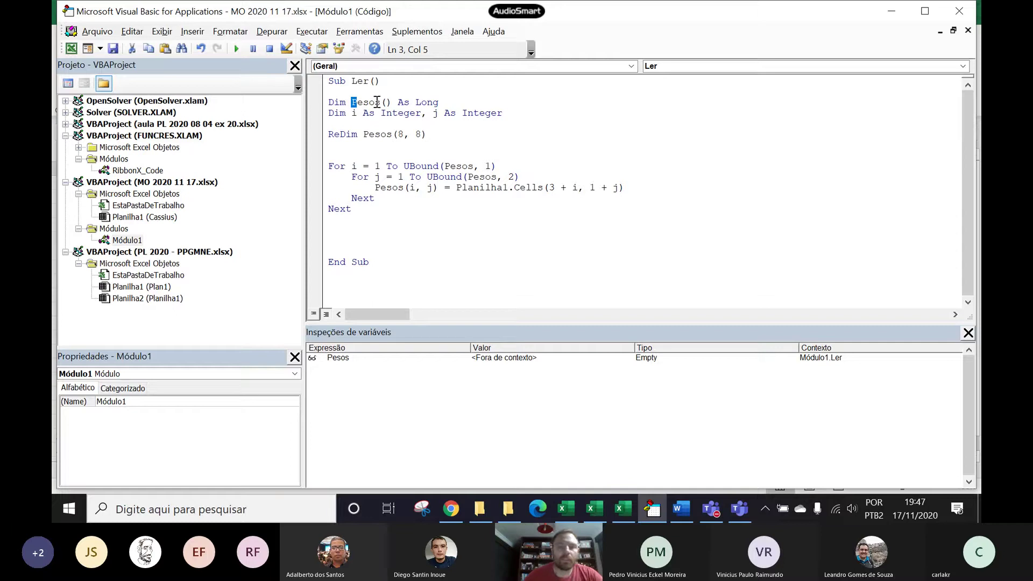
pyautogui.click(360, 103)
pyautogui.moveTo(359, 102); pyautogui.dragTo(352, 103)
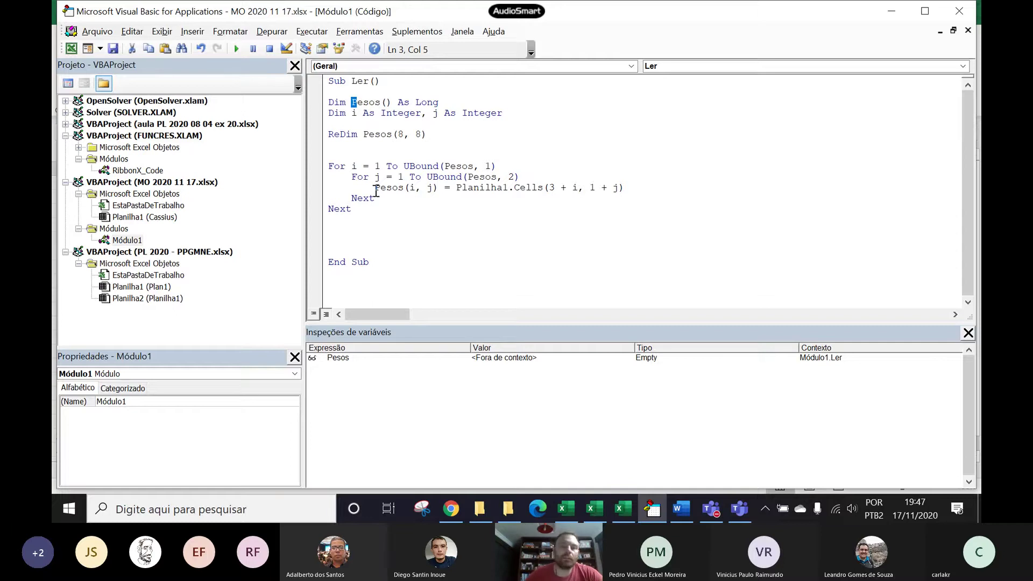
pyautogui.click(375, 188)
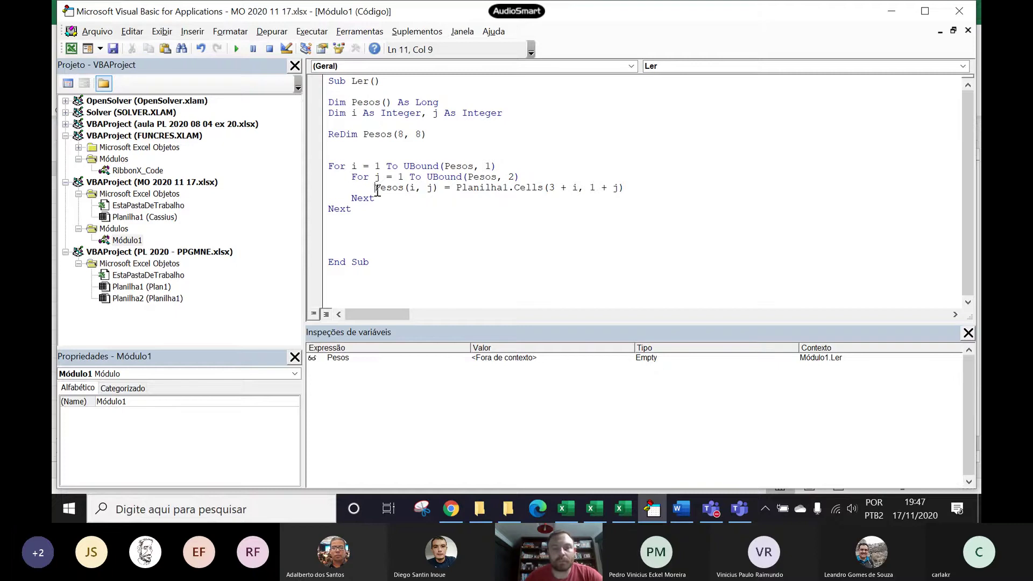
pyautogui.press('Delete')
pyautogui.write('p')
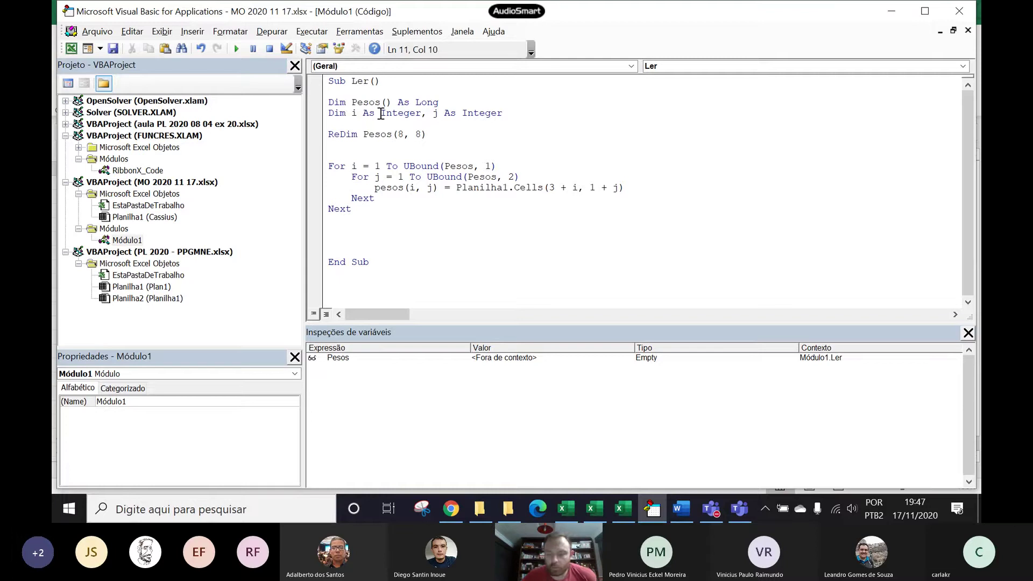
pyautogui.press('Down')
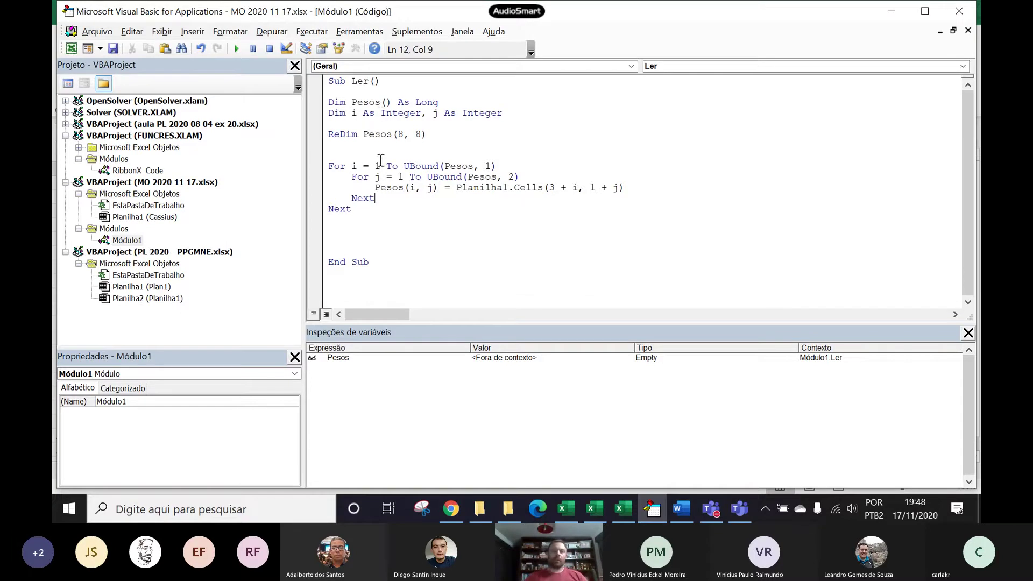
# Step: Add a MsgBox "Lido!" statement below the loops, separated from the outer Next by a blank line
pyautogui.click(369, 215)
pyautogui.press('Return')
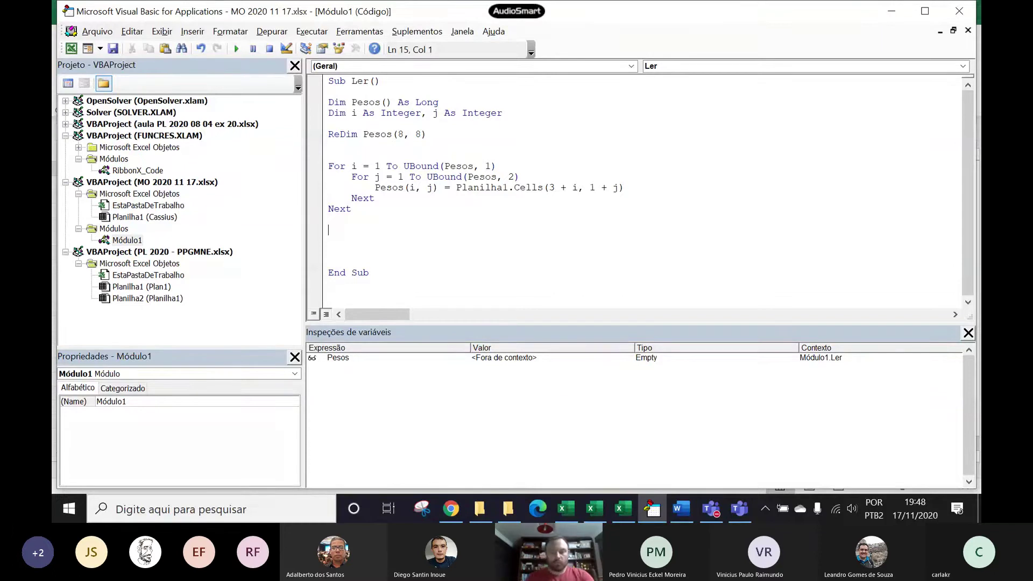
pyautogui.write('msgbox')
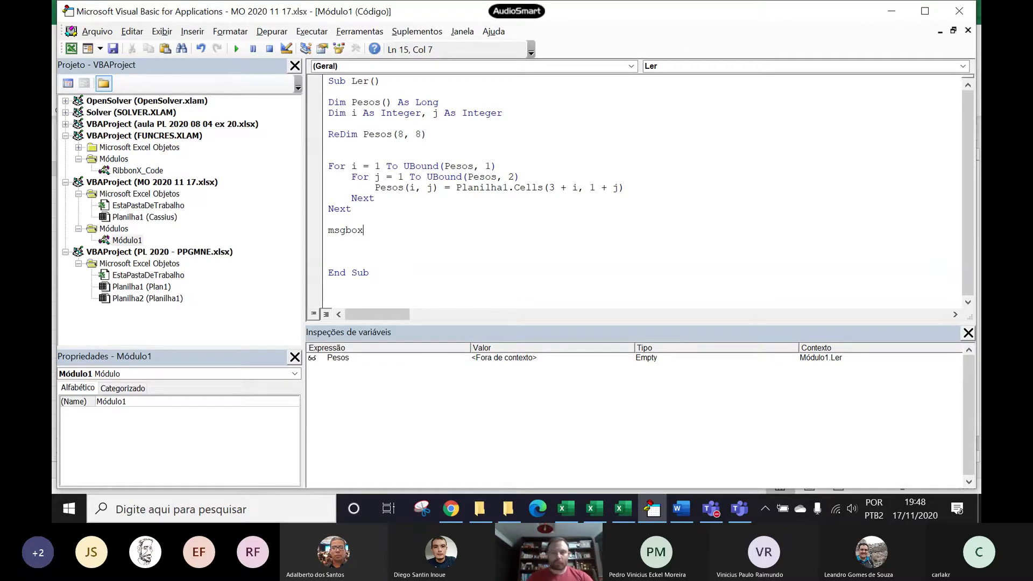
pyautogui.write('"')
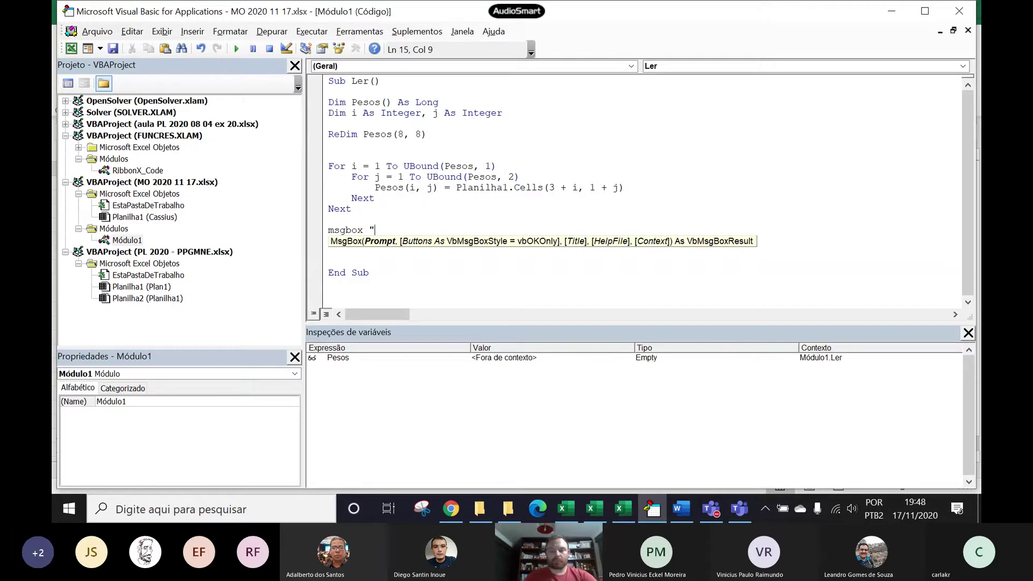
pyautogui.write('Lido!"')
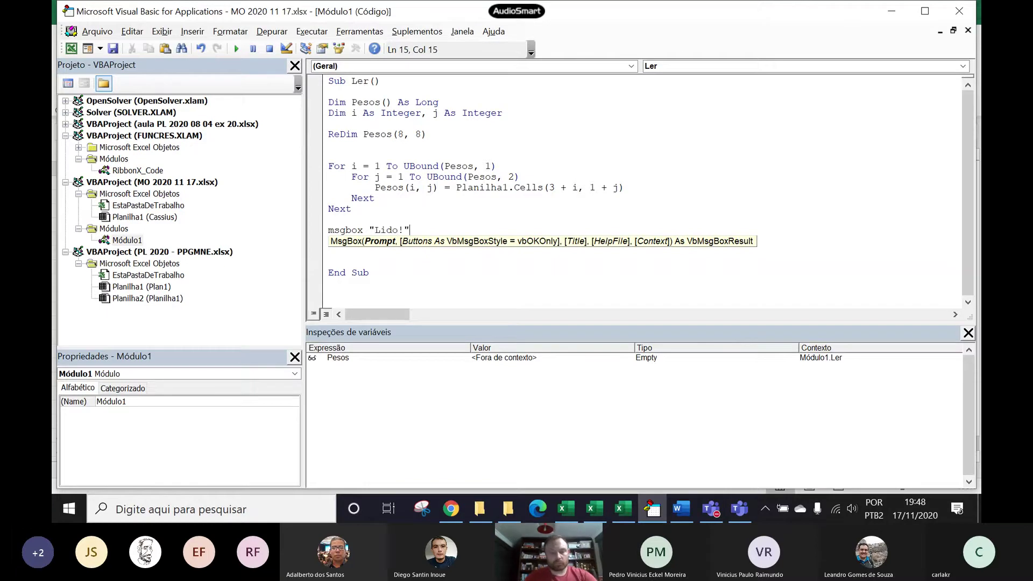
pyautogui.press('Return')
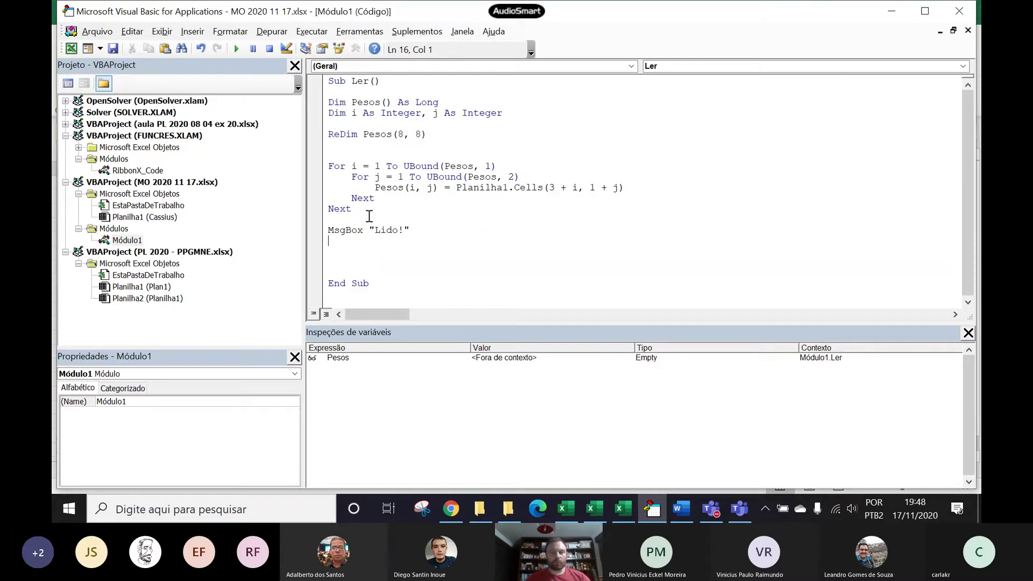
pyautogui.click(383, 199)
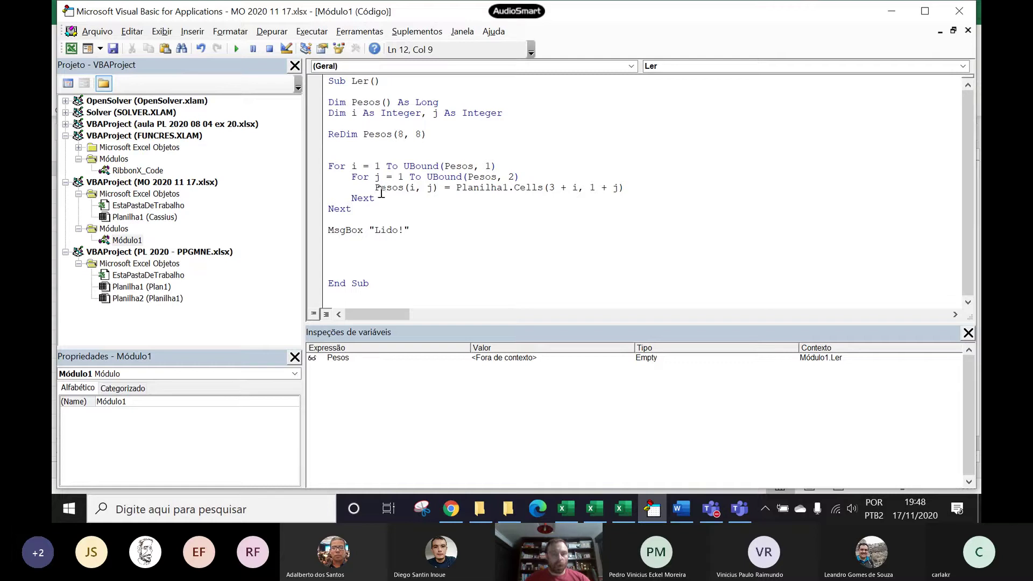
pyautogui.click(375, 210)
pyautogui.click(347, 92)
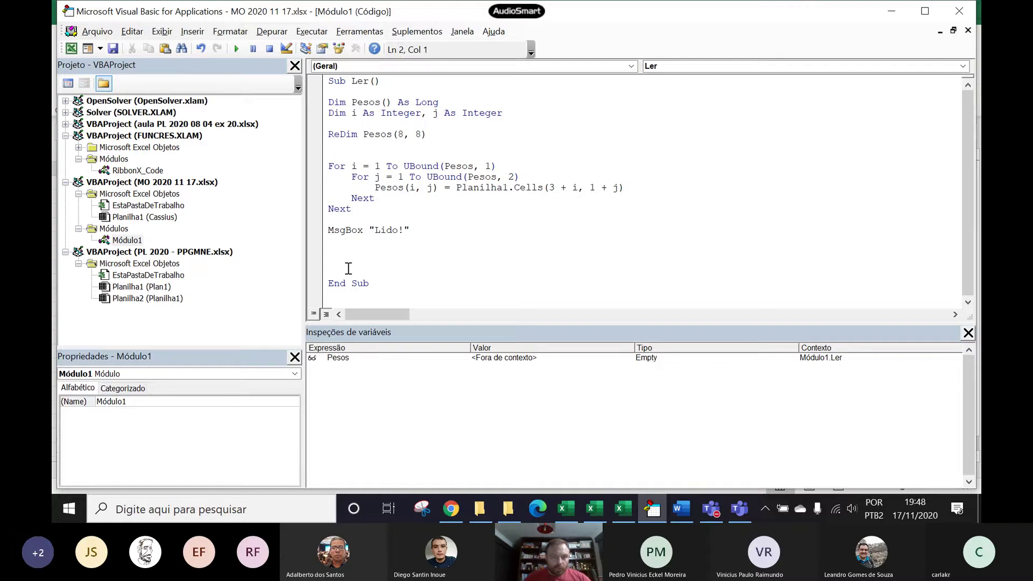
pyautogui.click(347, 269)
pyautogui.click(333, 92)
pyautogui.moveTo(347, 266); pyautogui.dragTo(343, 100)
pyautogui.click(355, 123)
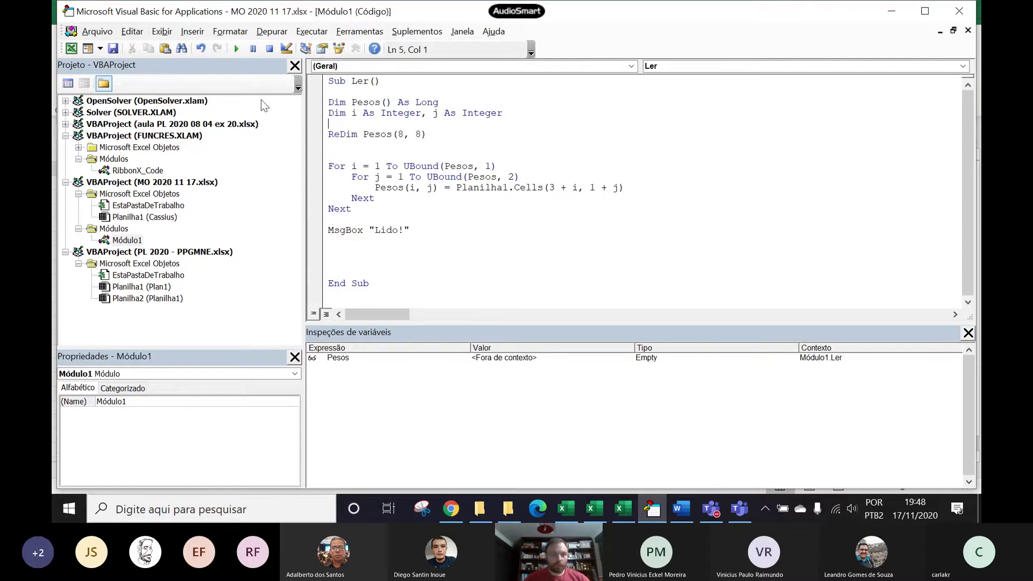
# Step: Run the Ler procedure and dismiss its message box to return to the code
pyautogui.click(236, 51)
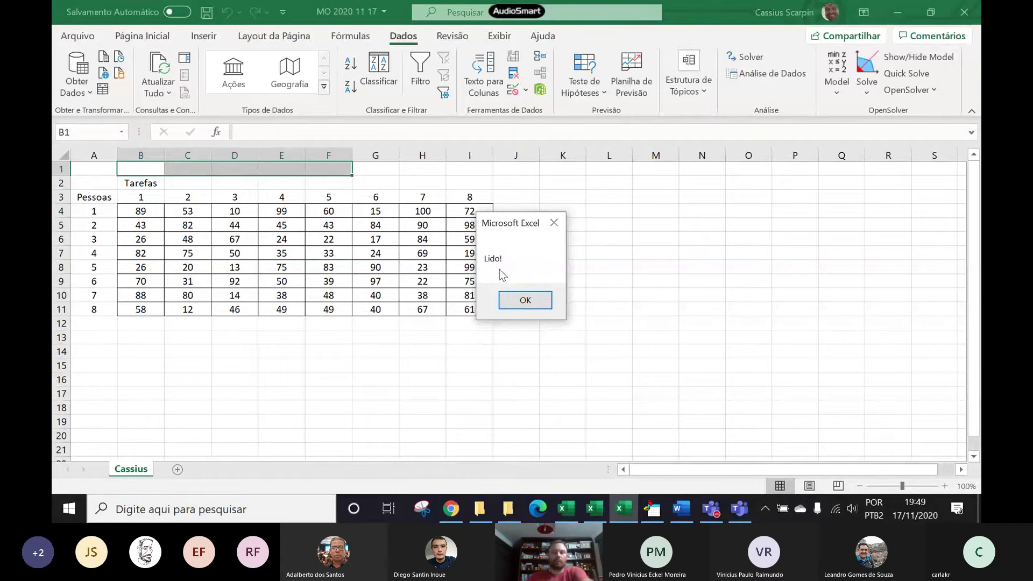
pyautogui.click(540, 300)
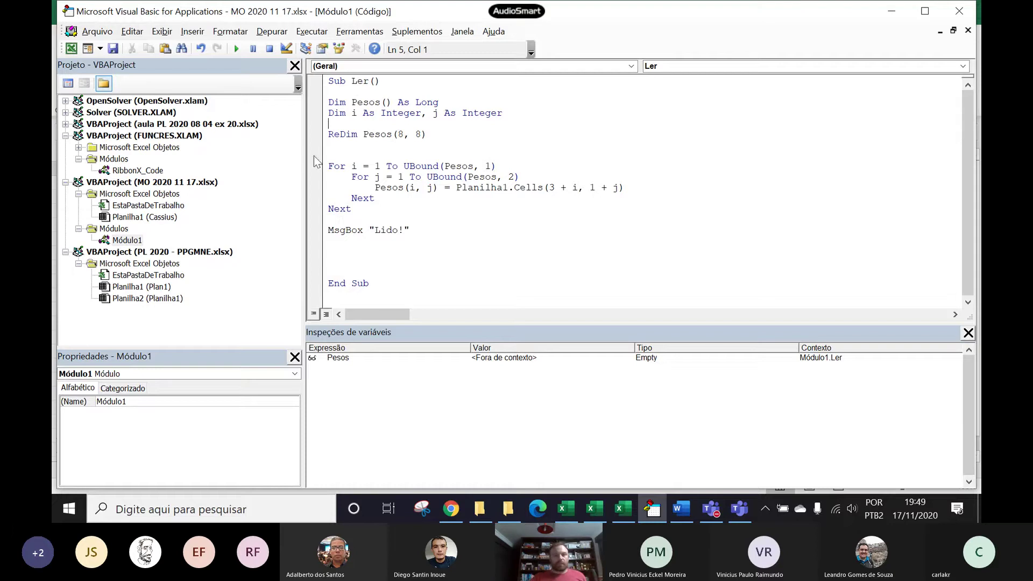
# Step: Set breakpoints on the MsgBox line, the ReDim line, the outer For line and the Pesos(i, j) assignment line
pyautogui.click(316, 230)
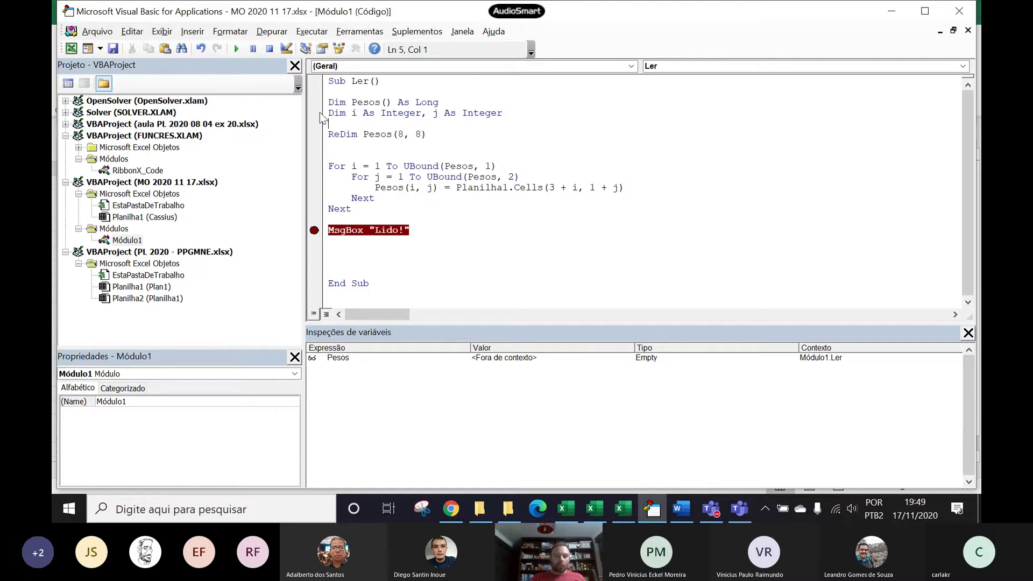
pyautogui.press('Up')
pyautogui.press('Up')
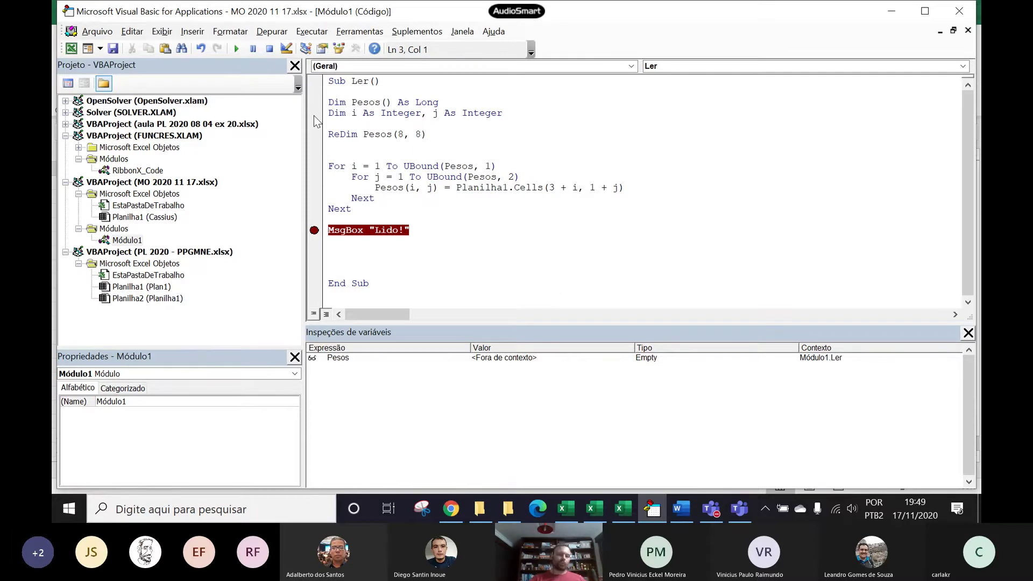
pyautogui.click(315, 134)
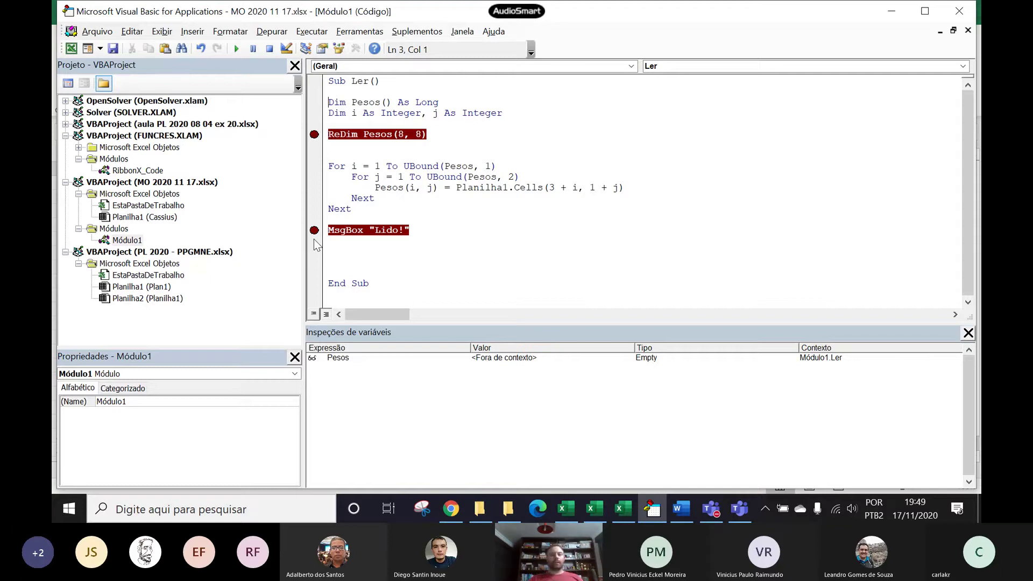
pyautogui.click(314, 165)
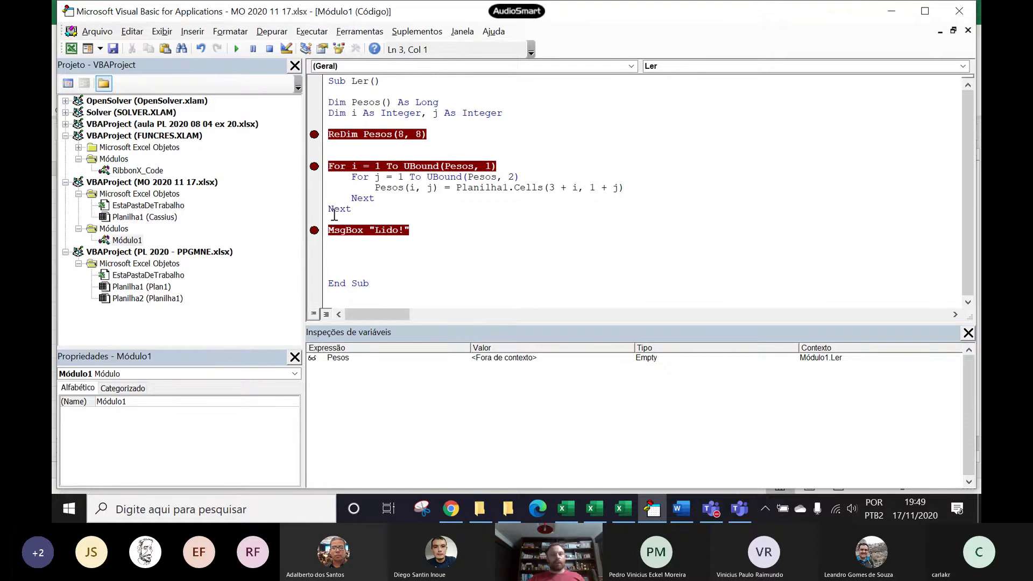
pyautogui.click(314, 187)
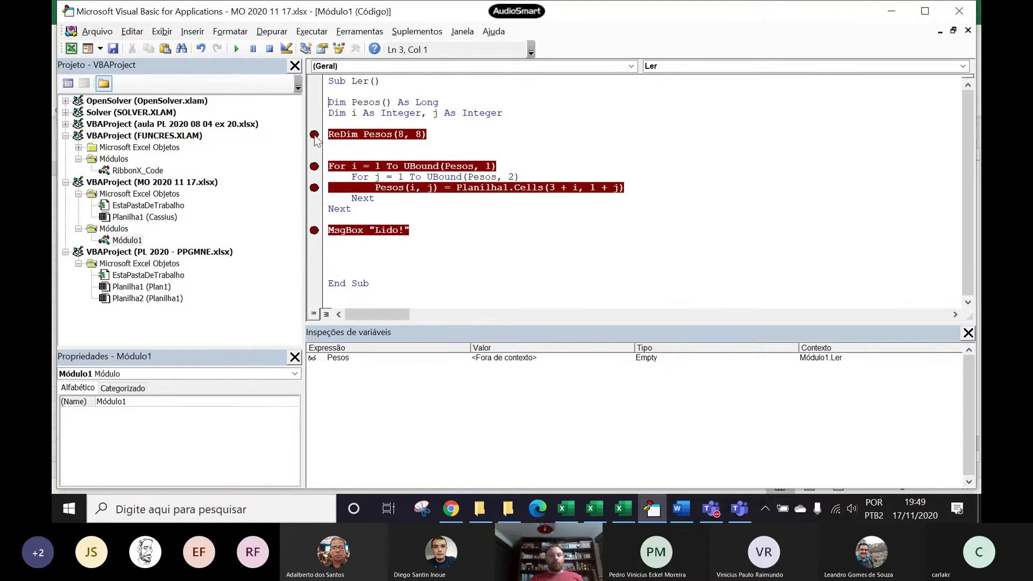
# Step: Run Ler to the ReDim breakpoint and check the variable declarations and loop code while execution is paused
pyautogui.click(236, 49)
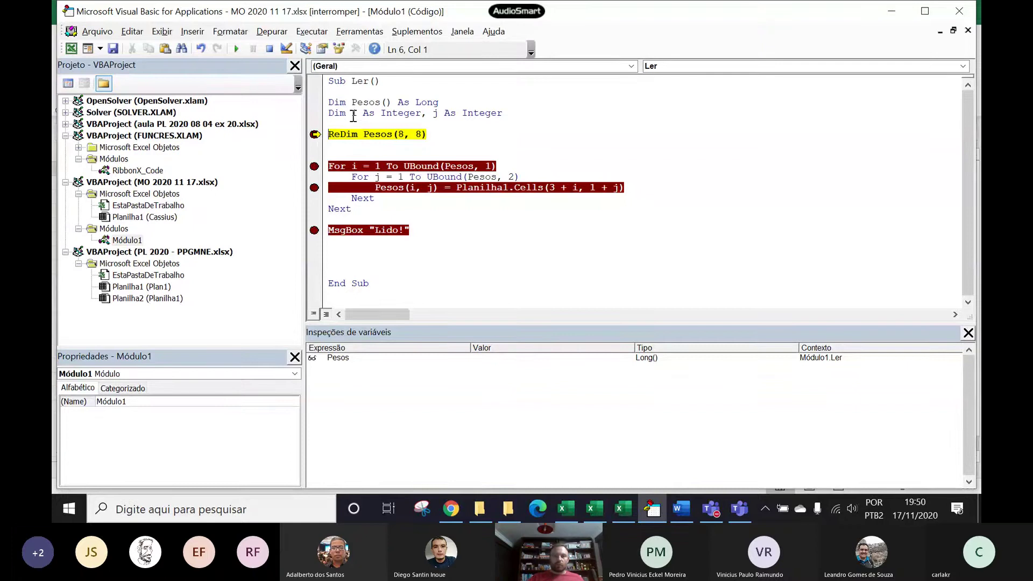
pyautogui.moveTo(354, 117)
pyautogui.moveTo(438, 116)
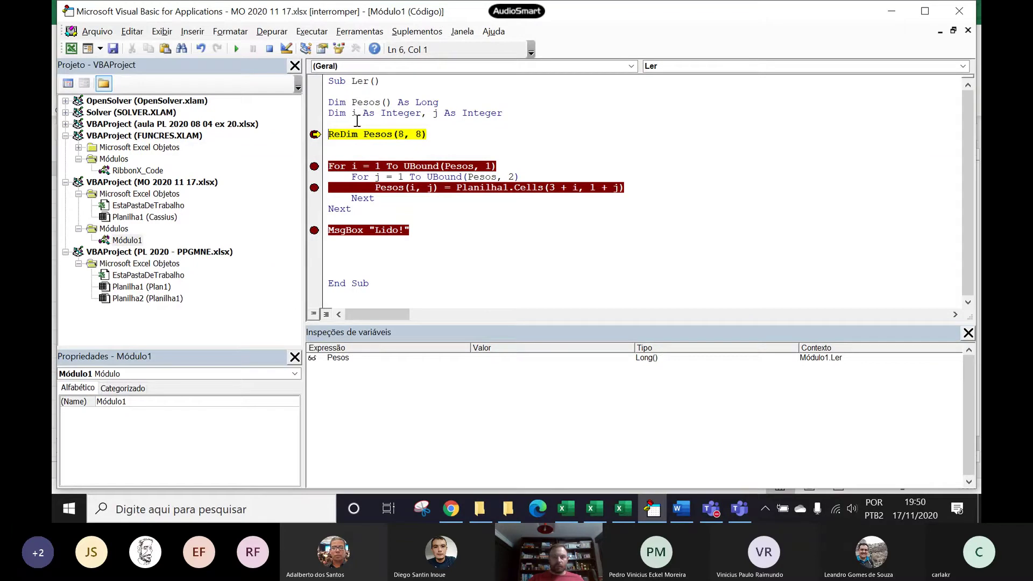
pyautogui.moveTo(380, 133)
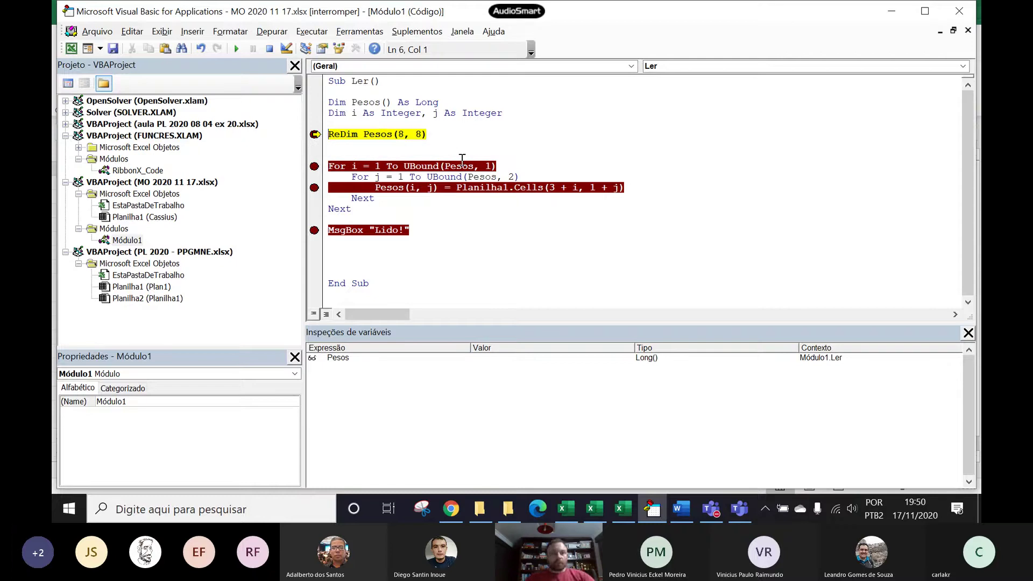
pyautogui.moveTo(354, 168)
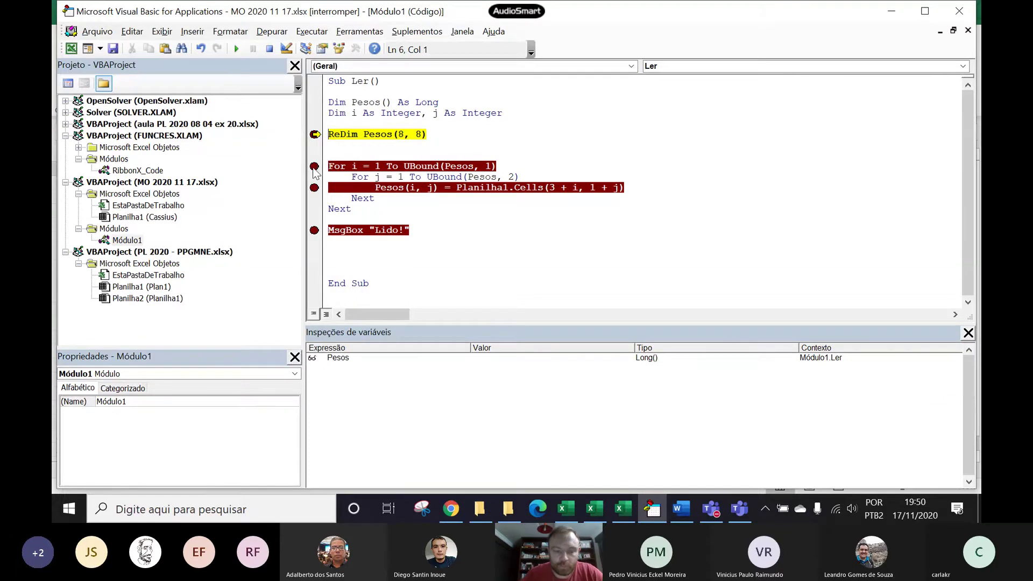
# Step: Step through the ReDim and both For lines to the Pesos assignment, checking the values of i and j
pyautogui.press('F8')
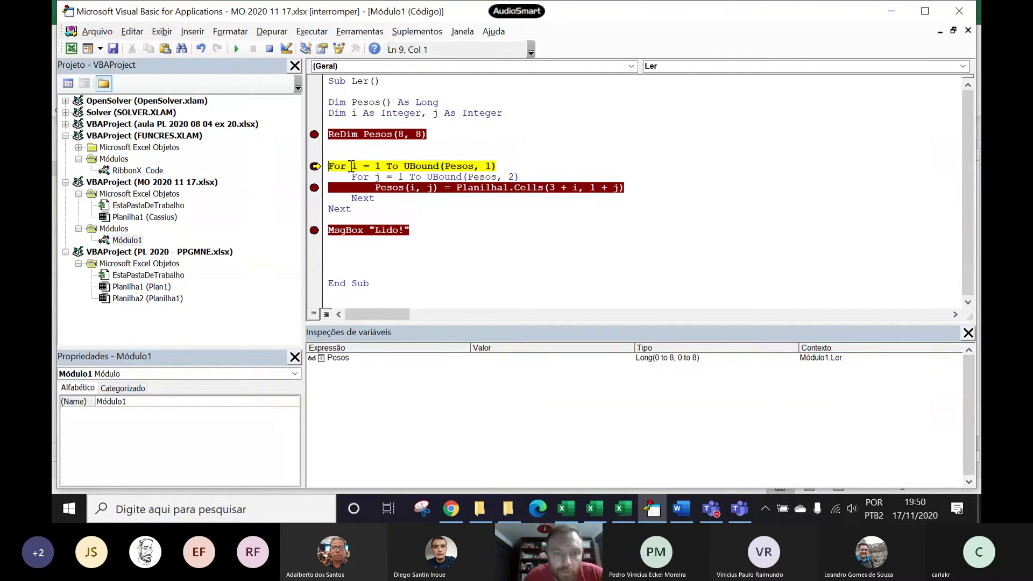
pyautogui.moveTo(354, 166)
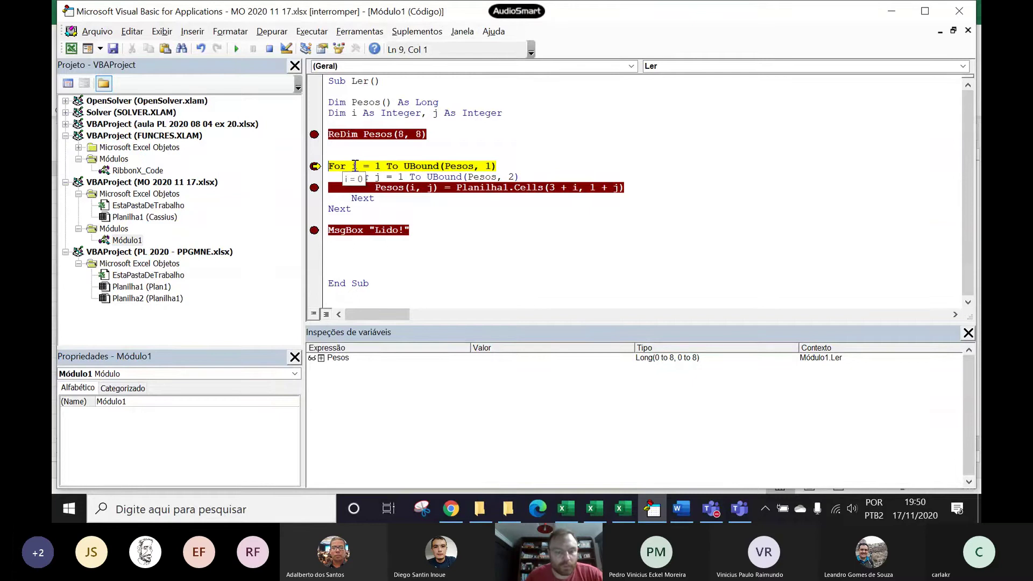
pyautogui.press('F8')
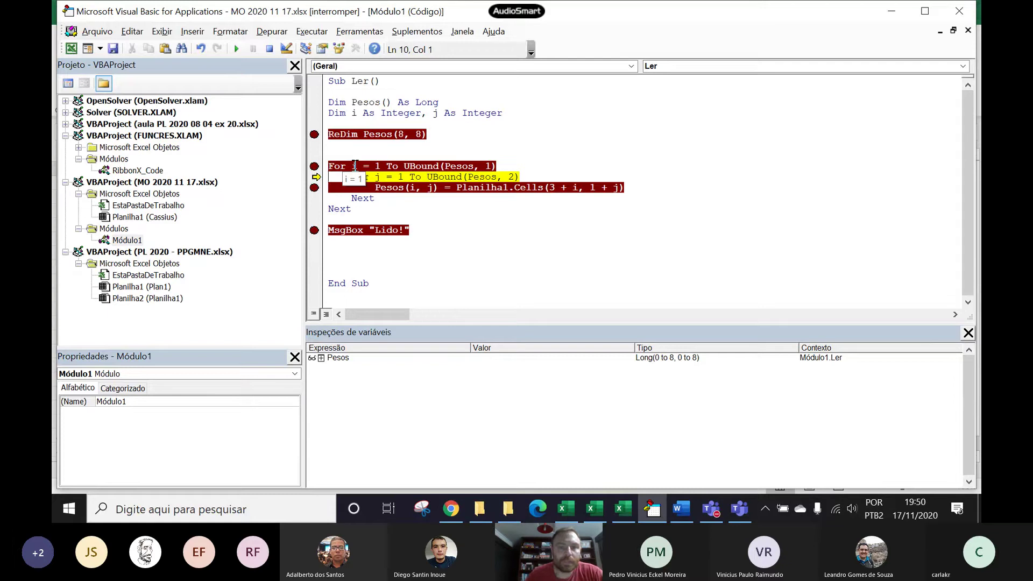
pyautogui.moveTo(378, 180)
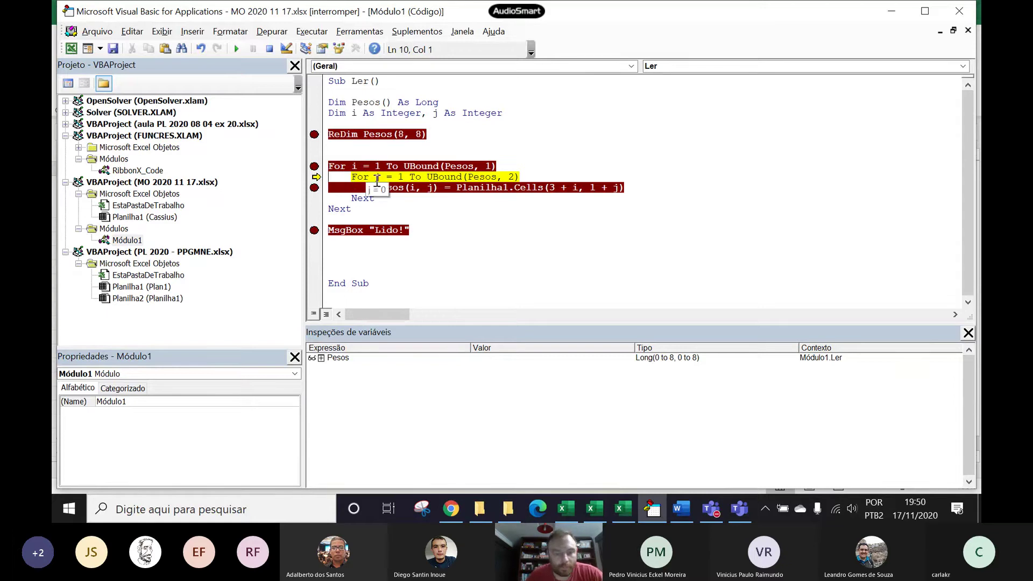
pyautogui.press('F8')
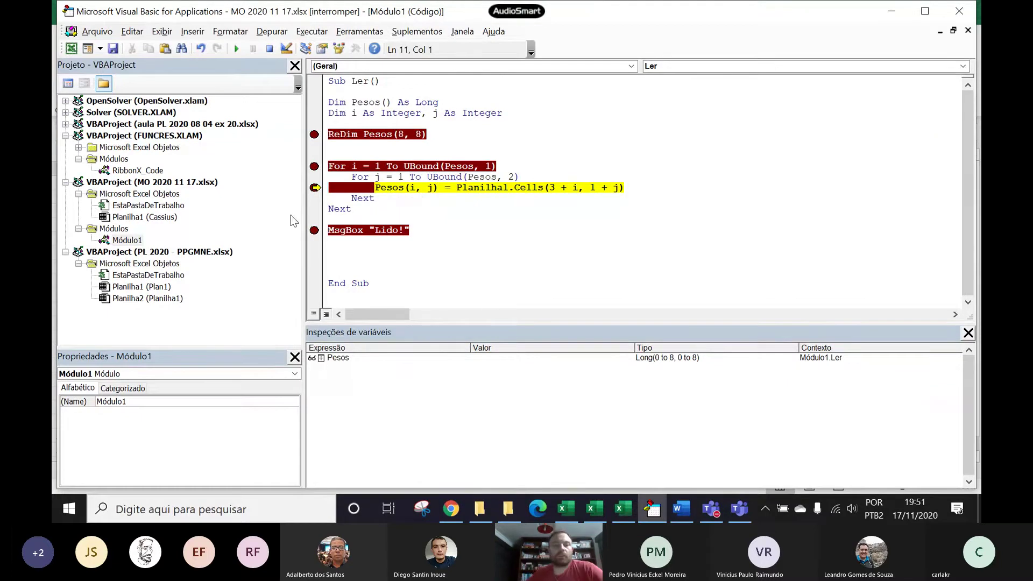
# Step: Expand the Pesos watch, enlarge the watch area and expand the Pesos(1) row to show its elements
pyautogui.click(321, 359)
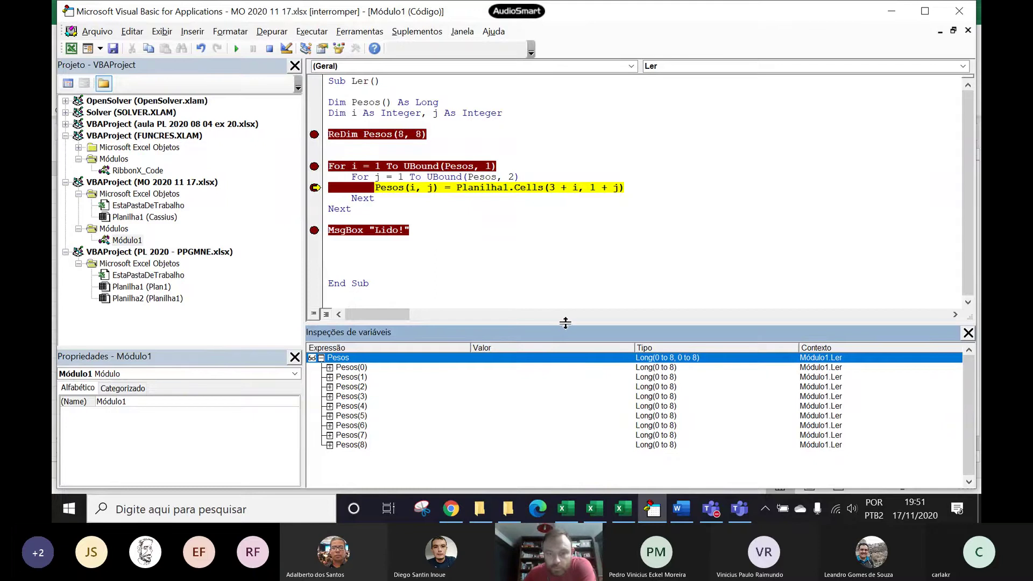
pyautogui.moveTo(563, 326); pyautogui.dragTo(563, 253)
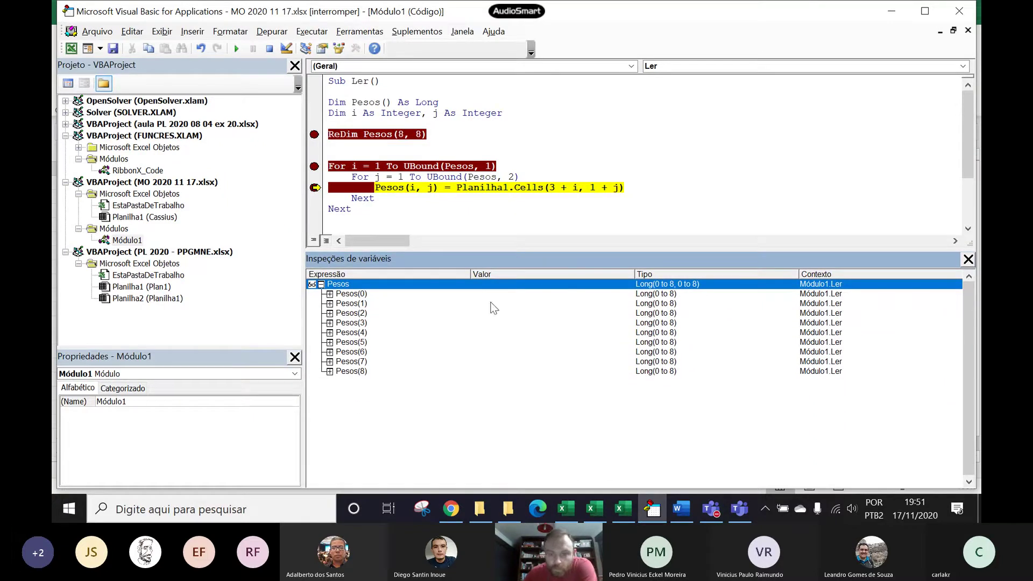
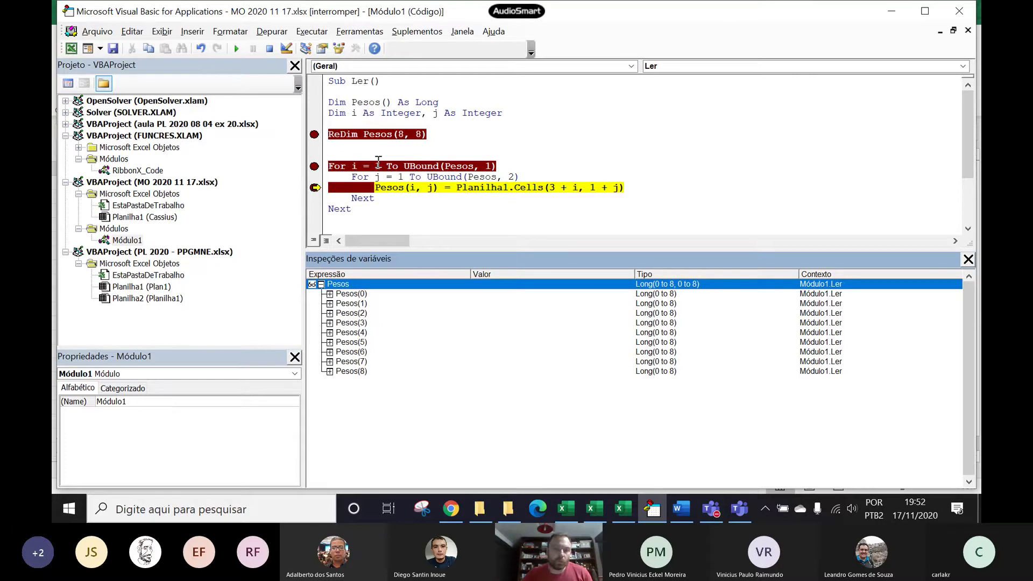
pyautogui.moveTo(435, 163)
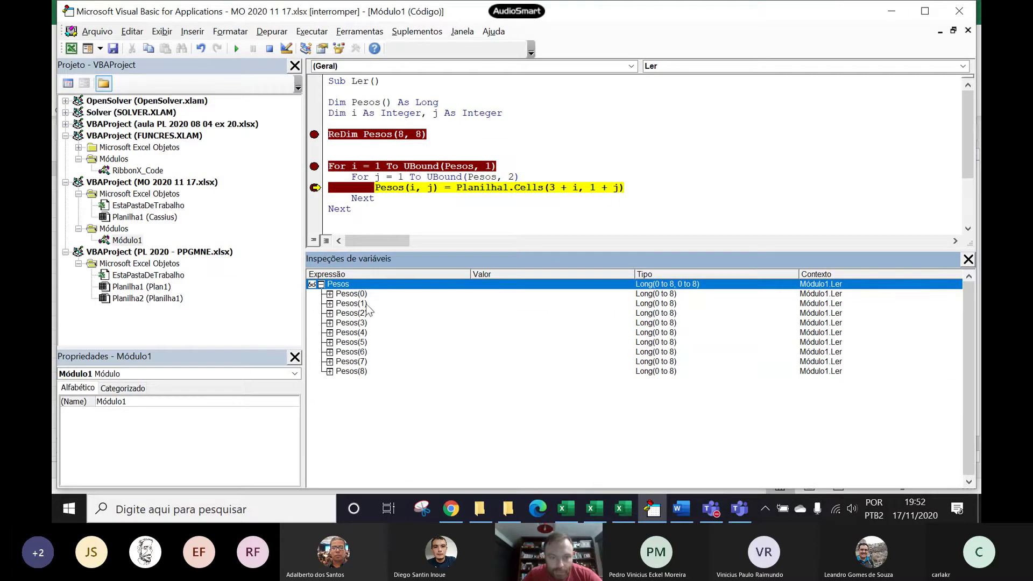
pyautogui.click(330, 304)
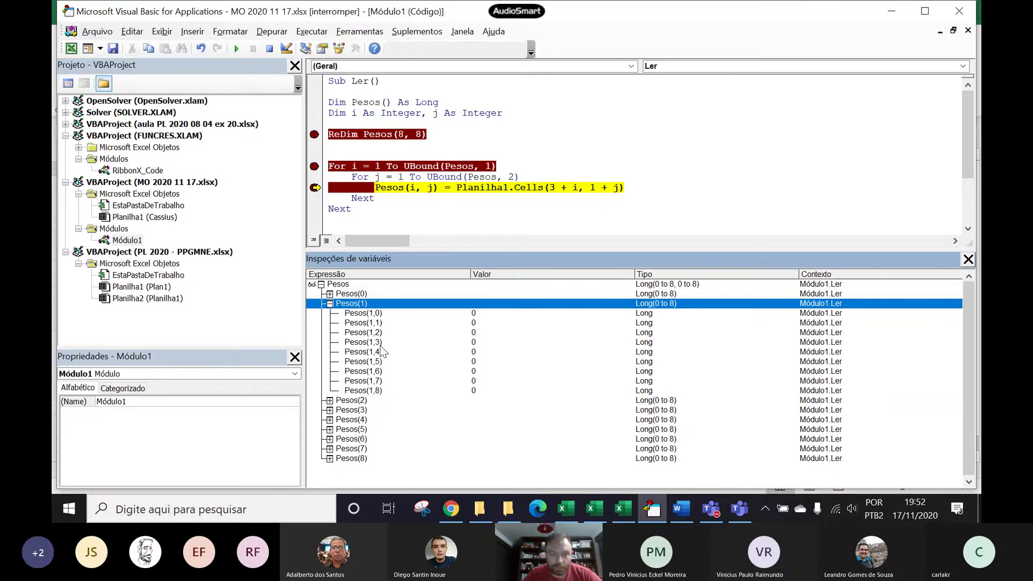
# Step: Examine the elements of further Pesos rows such as Pesos(2) and Pesos(3) in the watch, collapsing each again
pyautogui.click(330, 400)
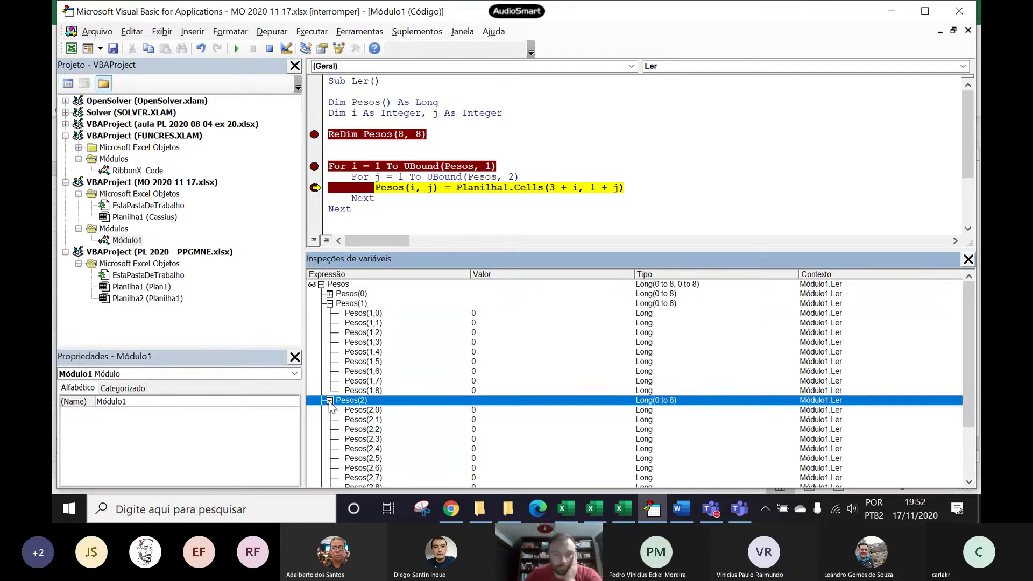
pyautogui.click(330, 400)
pyautogui.click(330, 410)
pyautogui.click(329, 410)
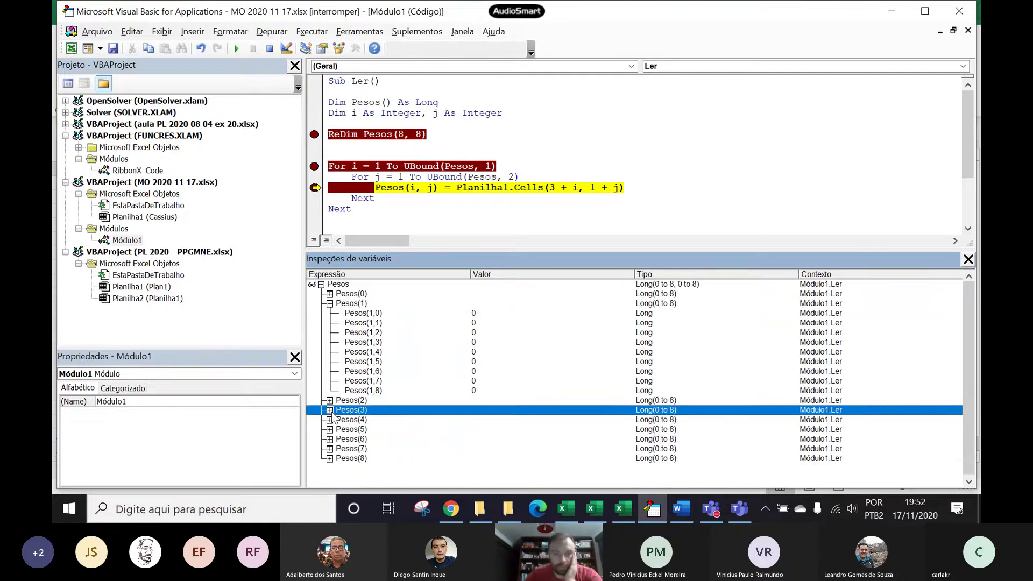
pyautogui.click(331, 421)
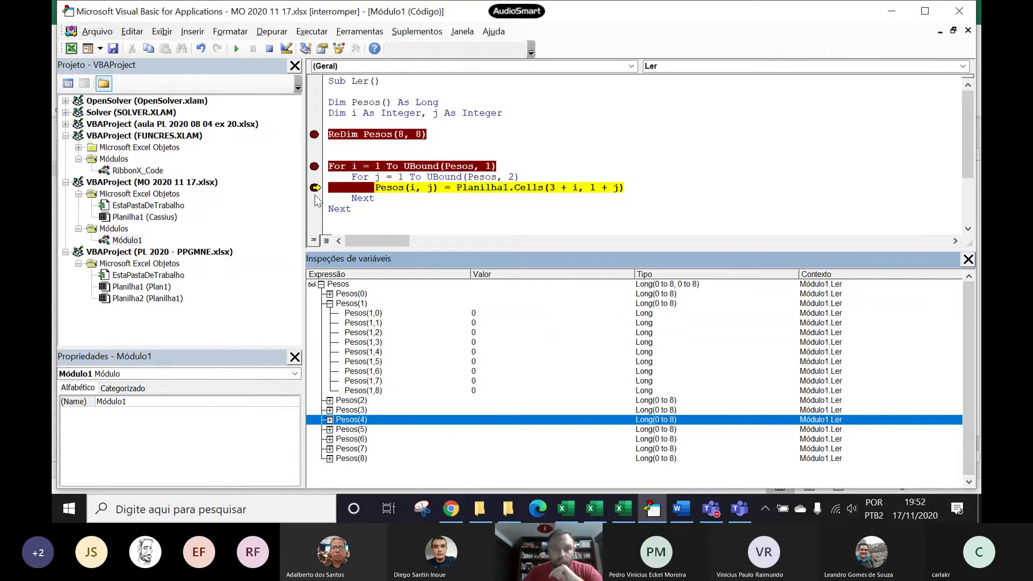
# Step: Remove the breakpoints from the outer For line and the ReDim line
pyautogui.click(315, 167)
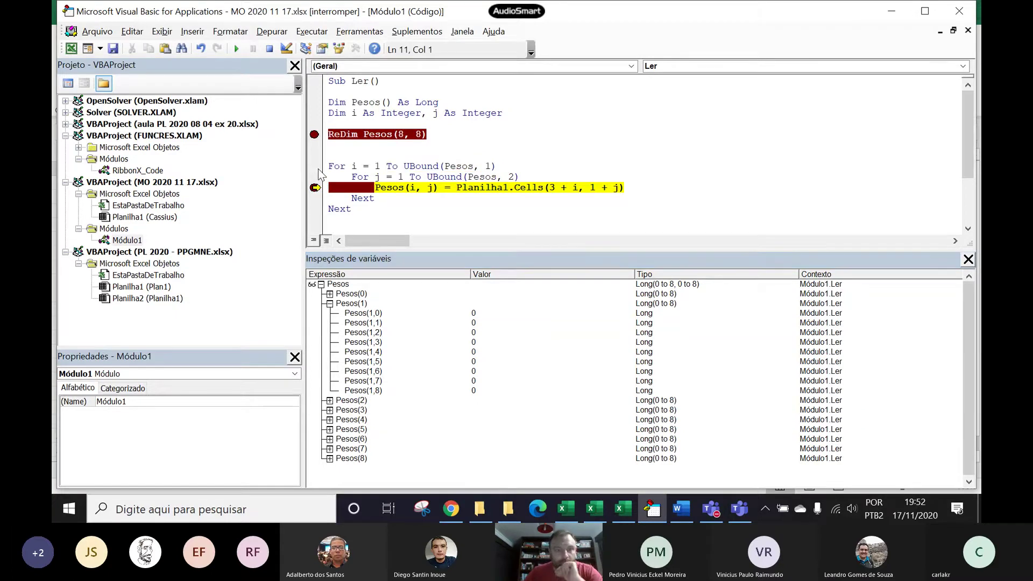
pyautogui.click(314, 135)
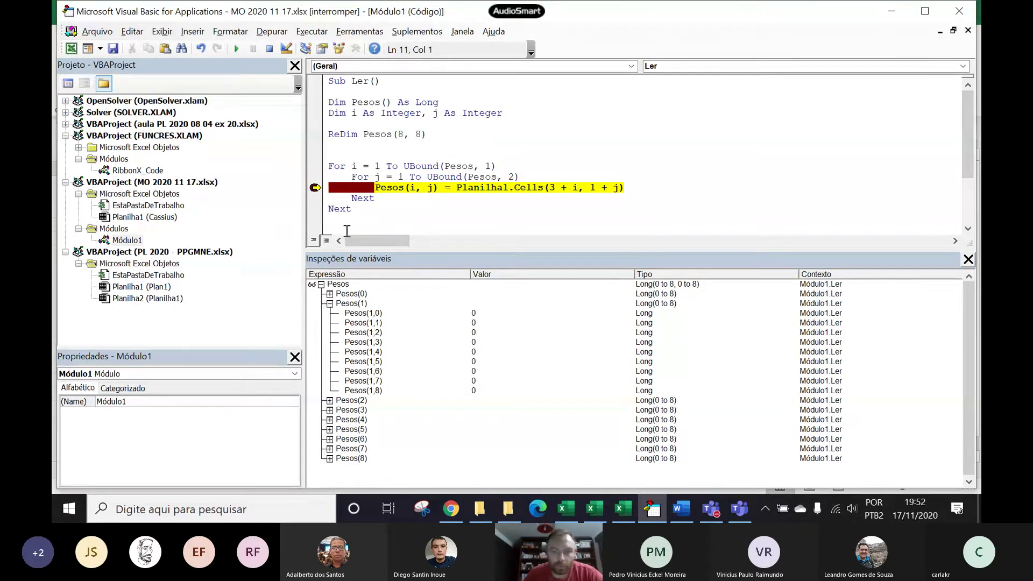
# Step: Compare the Cells(3 + i, 1 + j) value with the first weight in the Excel table, and execute the Pesos assignment line once
pyautogui.moveTo(383, 187)
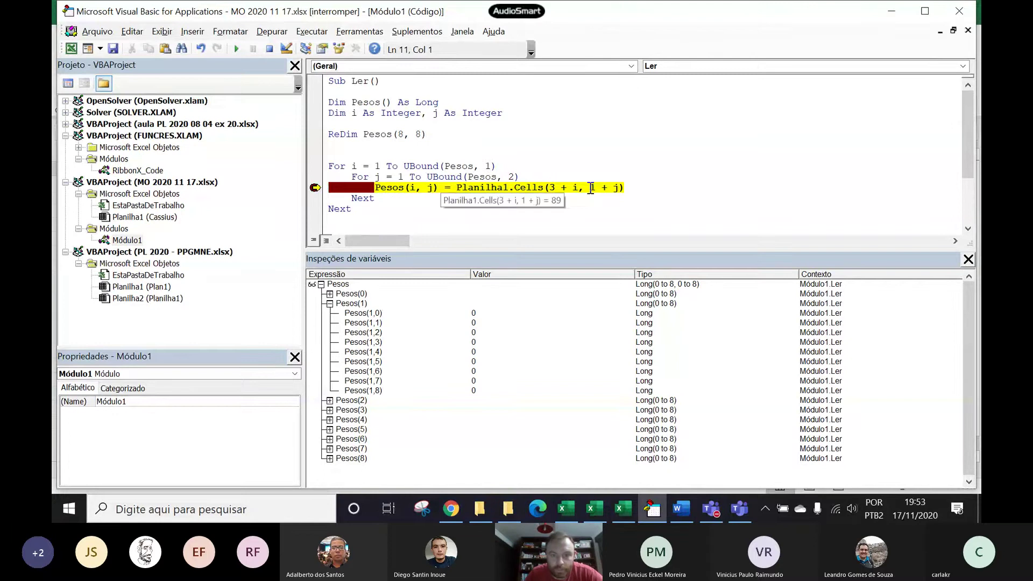
pyautogui.moveTo(495, 187)
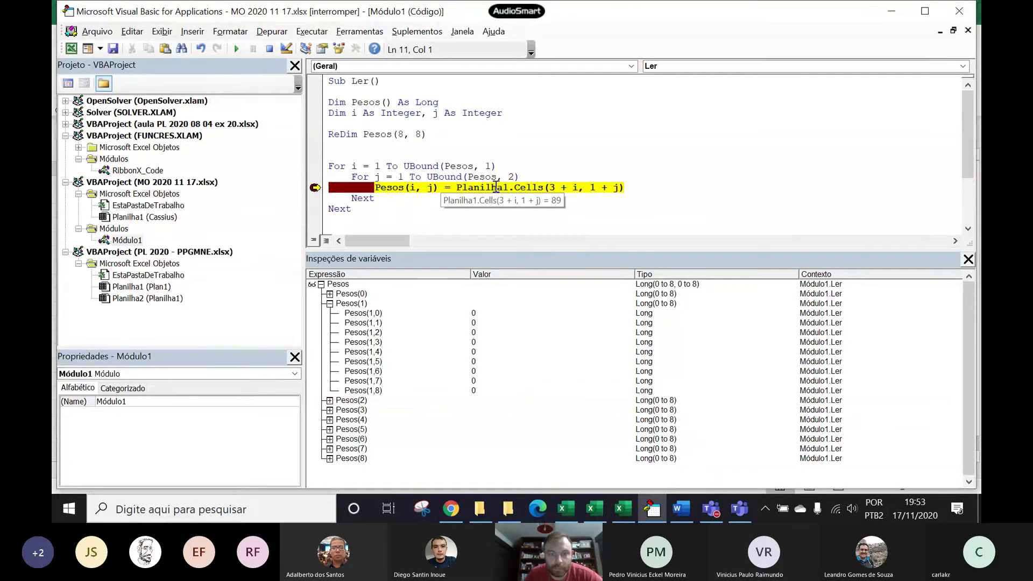
pyautogui.moveTo(575, 189)
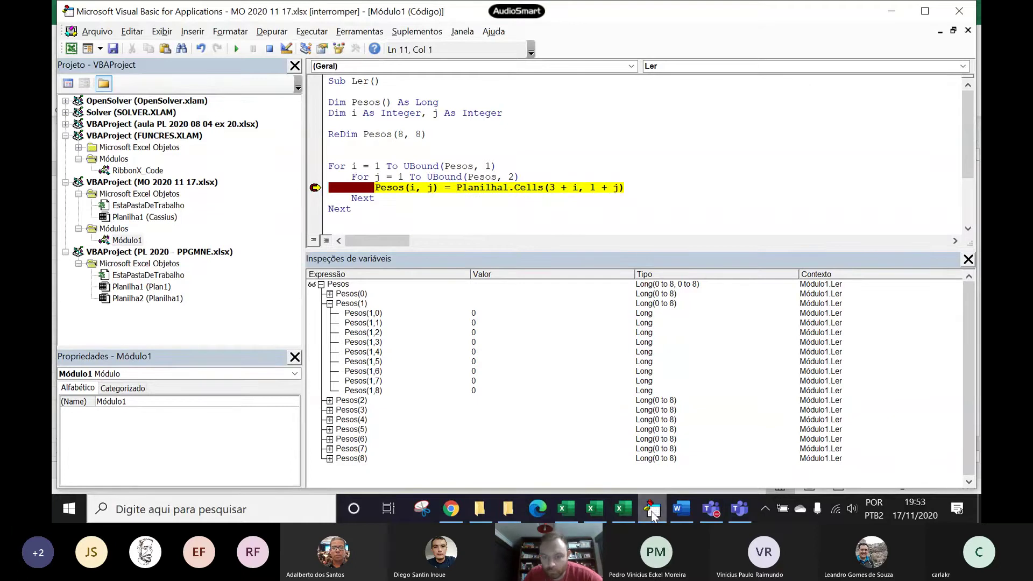
pyautogui.moveTo(652, 512)
pyautogui.click(688, 452)
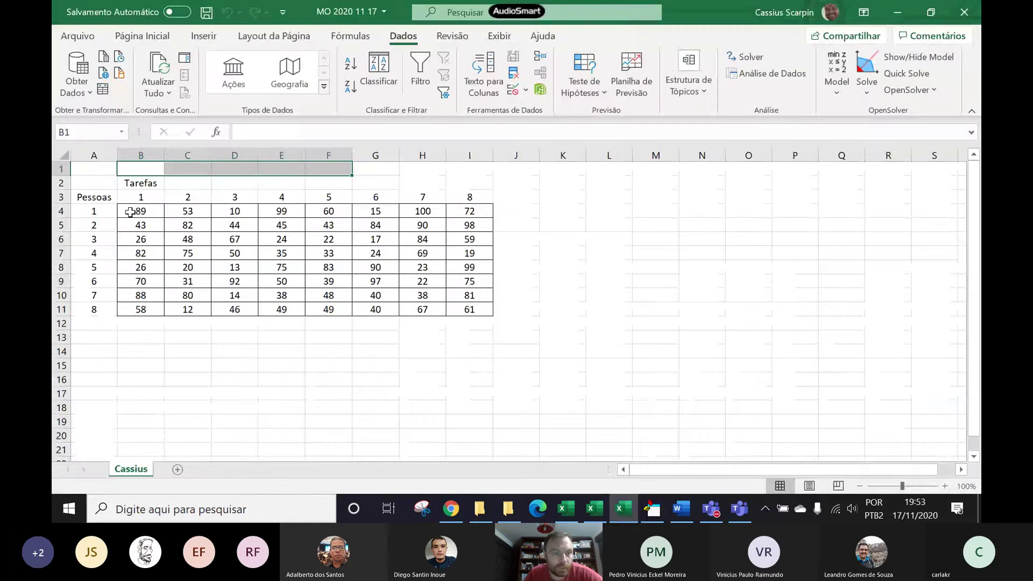
pyautogui.click(653, 510)
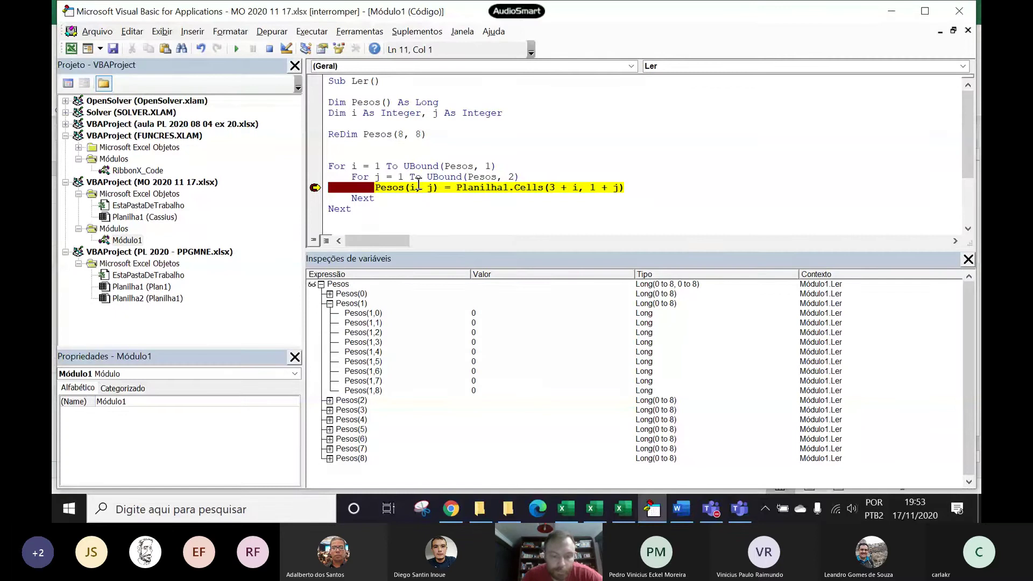
pyautogui.press('F8')
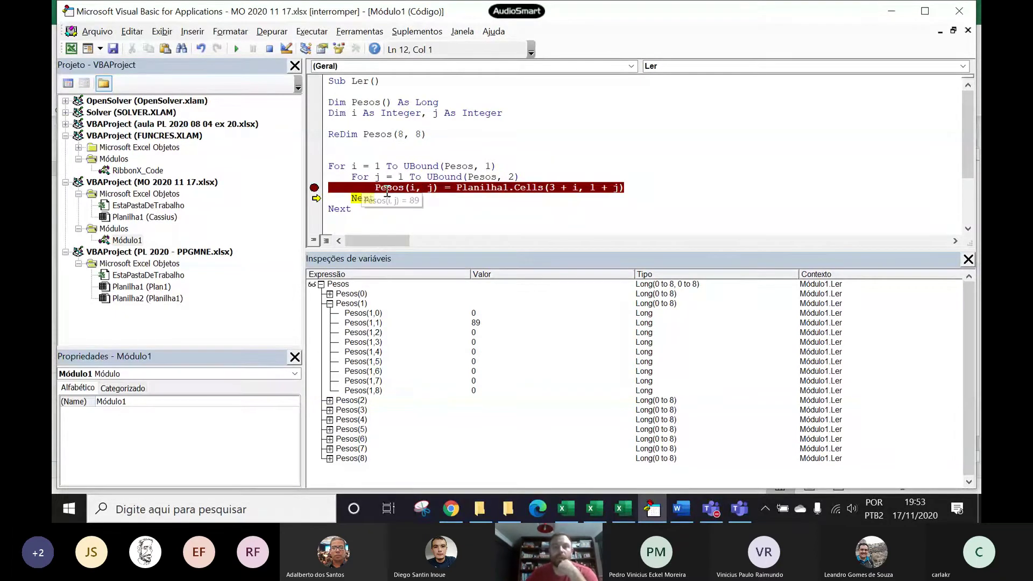
# Step: Step the inner loop through its second iteration, comparing the value read into Pesos(1,2) with the Excel table
pyautogui.moveTo(431, 193)
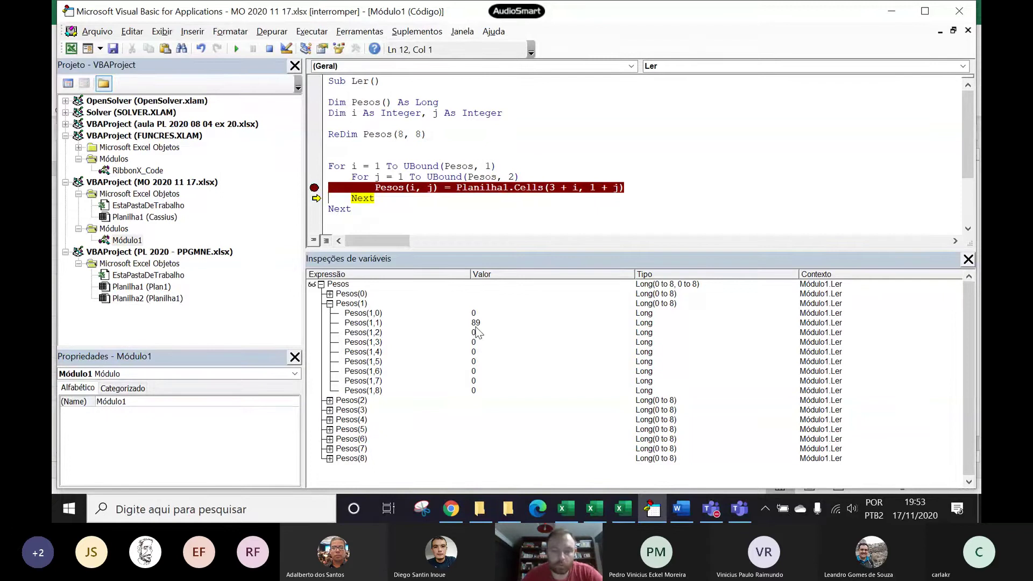
pyautogui.press('F8')
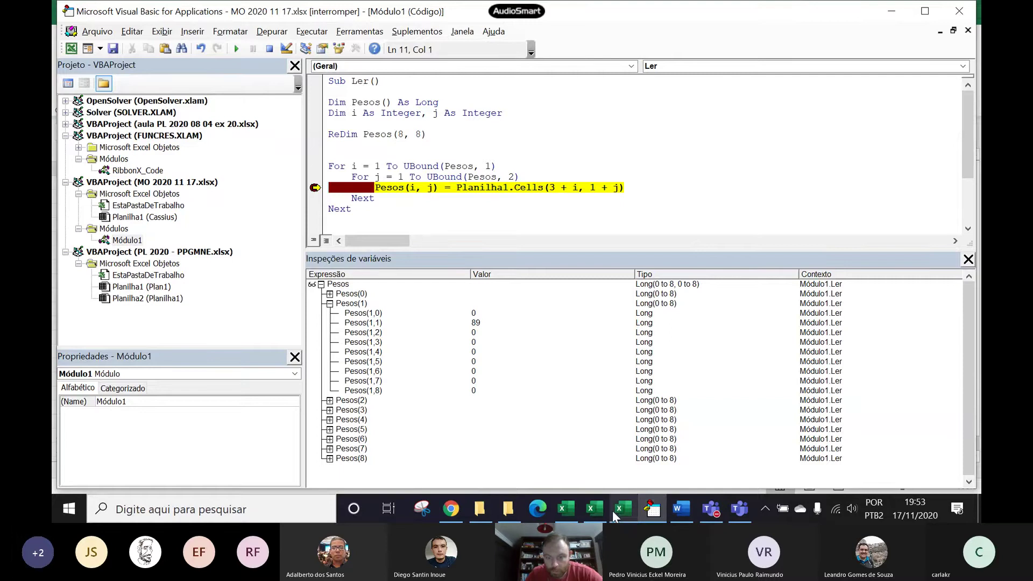
pyautogui.click(626, 508)
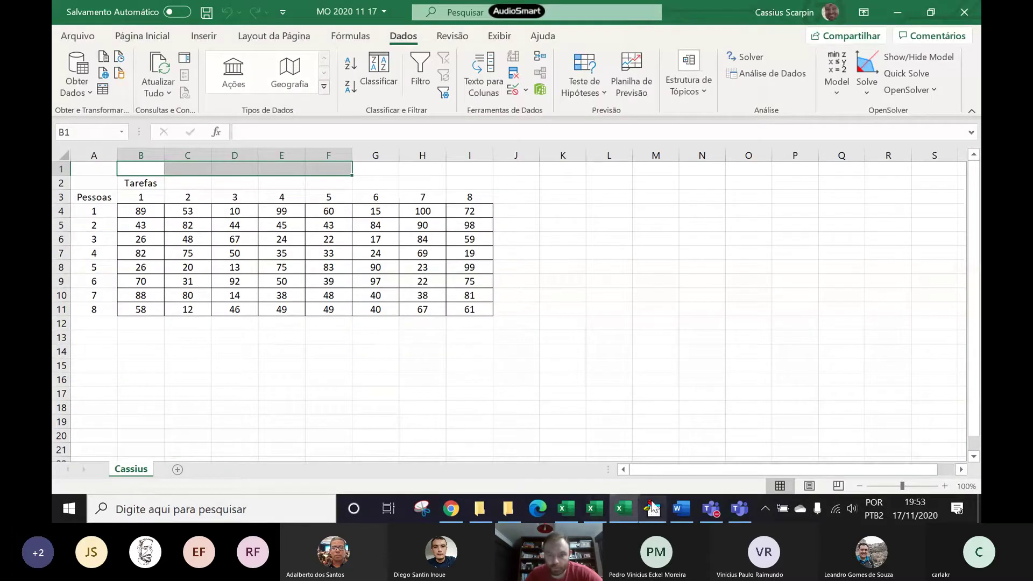
pyautogui.click(653, 507)
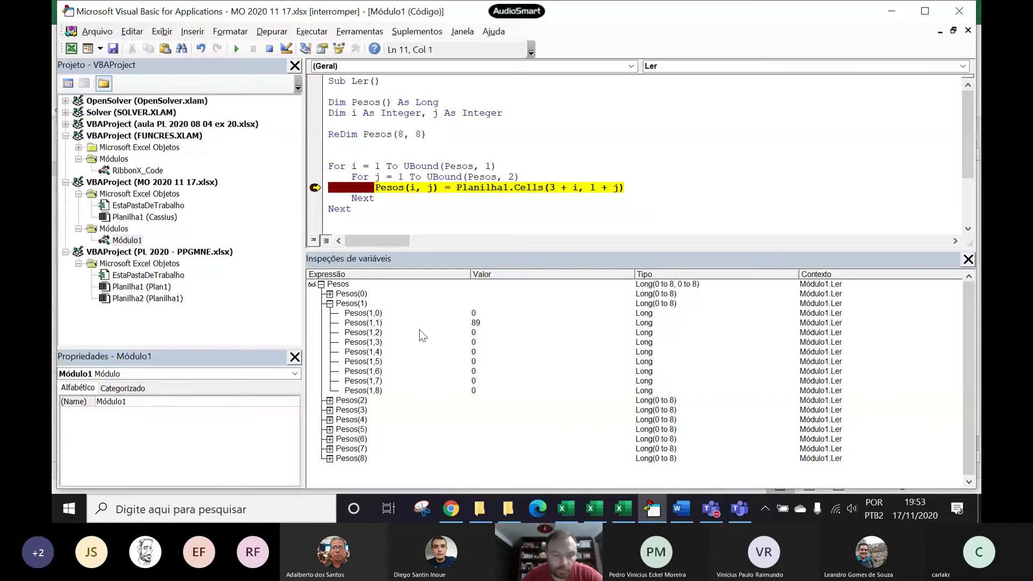
pyautogui.press('F8')
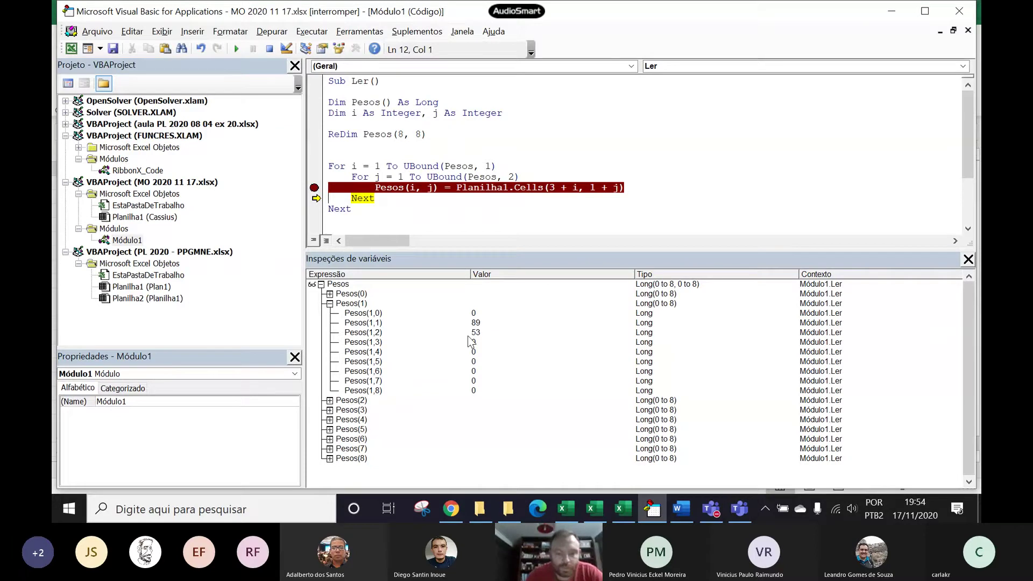
pyautogui.press('F8')
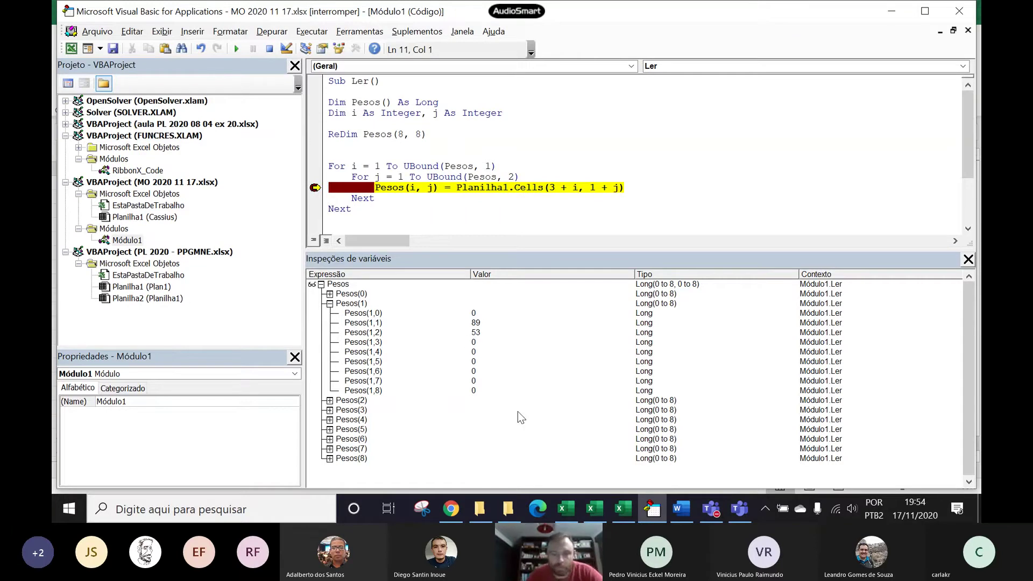
# Step: Continue from breakpoint to breakpoint until the whole Pesos(1) row is filled, and check the value of i
pyautogui.press('F5')
pyautogui.press('F5')
pyautogui.press('F5')
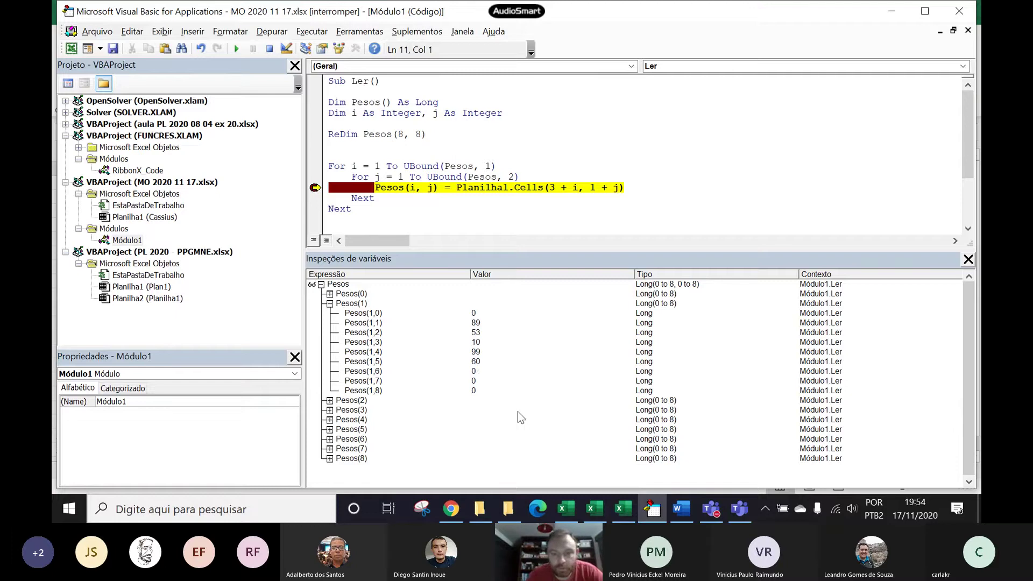
pyautogui.press('F5')
pyautogui.press('F5')
pyautogui.press('F5')
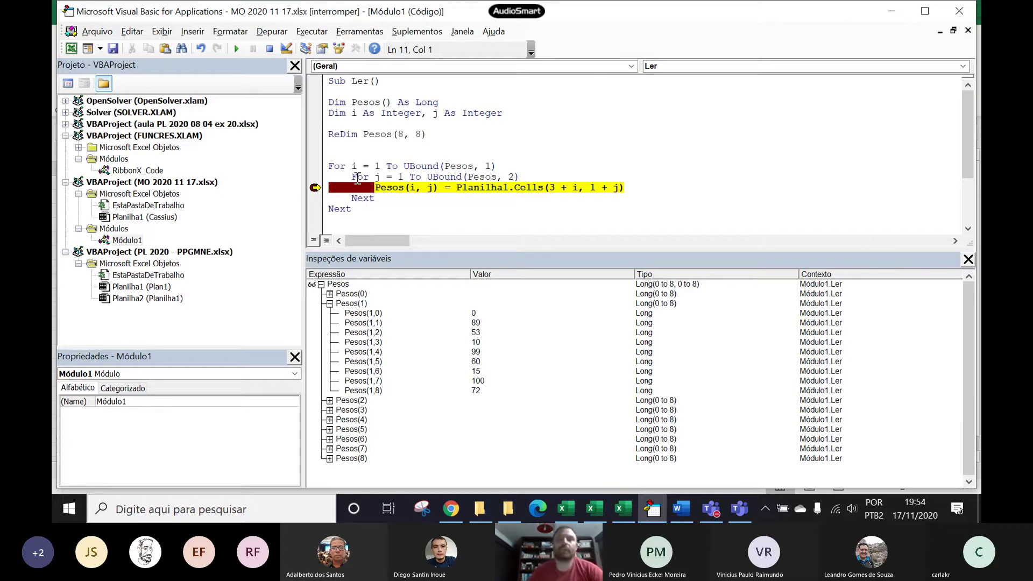
pyautogui.moveTo(357, 171)
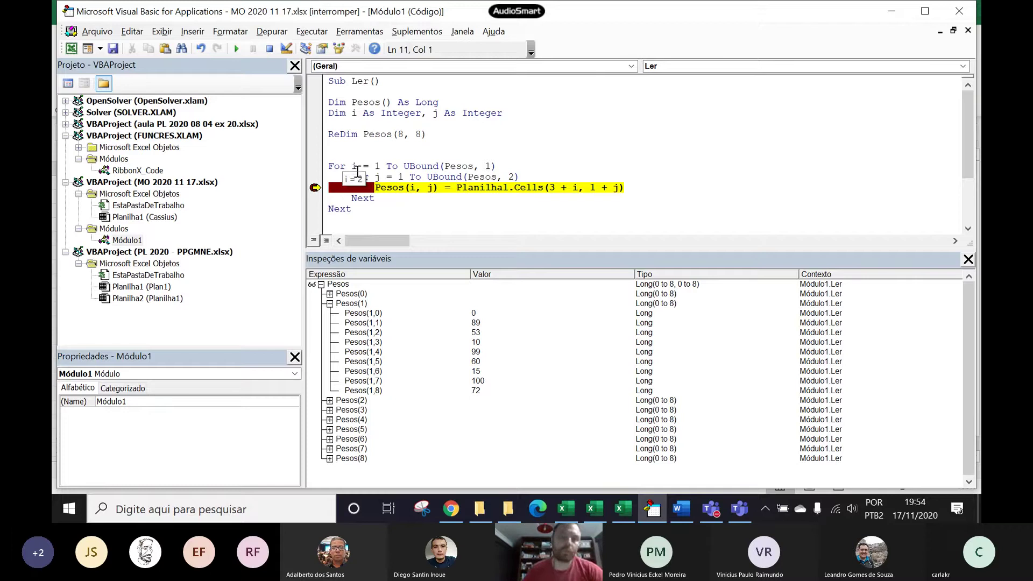
# Step: Remove the breakpoint from the Pesos assignment line and run on to the breakpoint at MsgBox "Lido!"
pyautogui.scroll(-1, 330, 215)
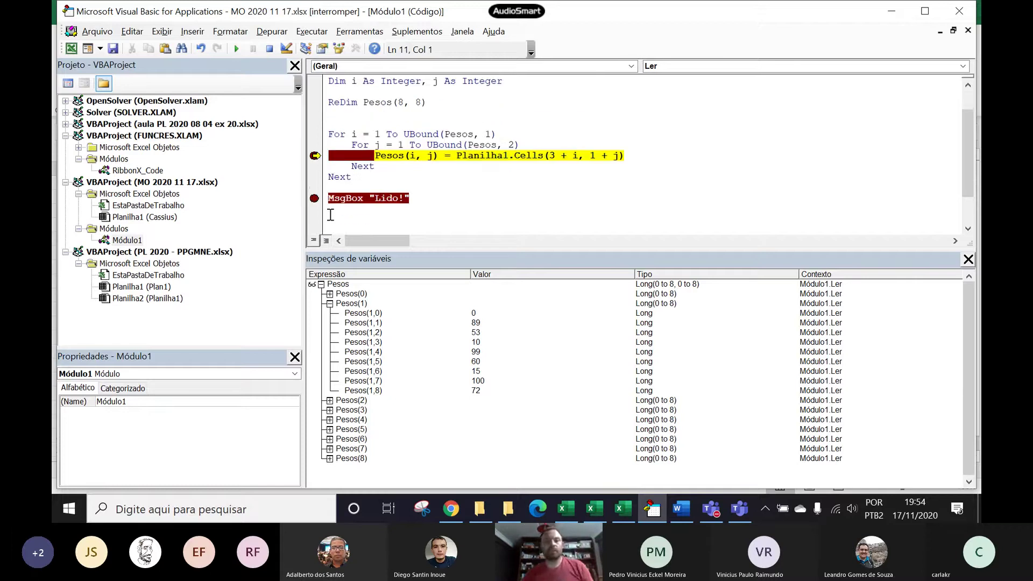
pyautogui.scroll(-1, 330, 215)
pyautogui.click(314, 123)
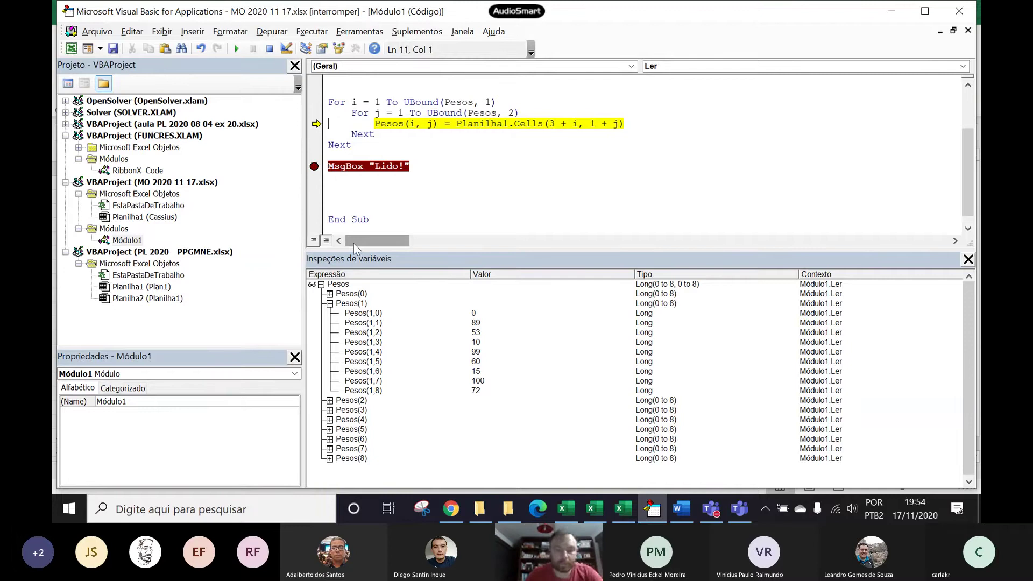
pyautogui.press('F5')
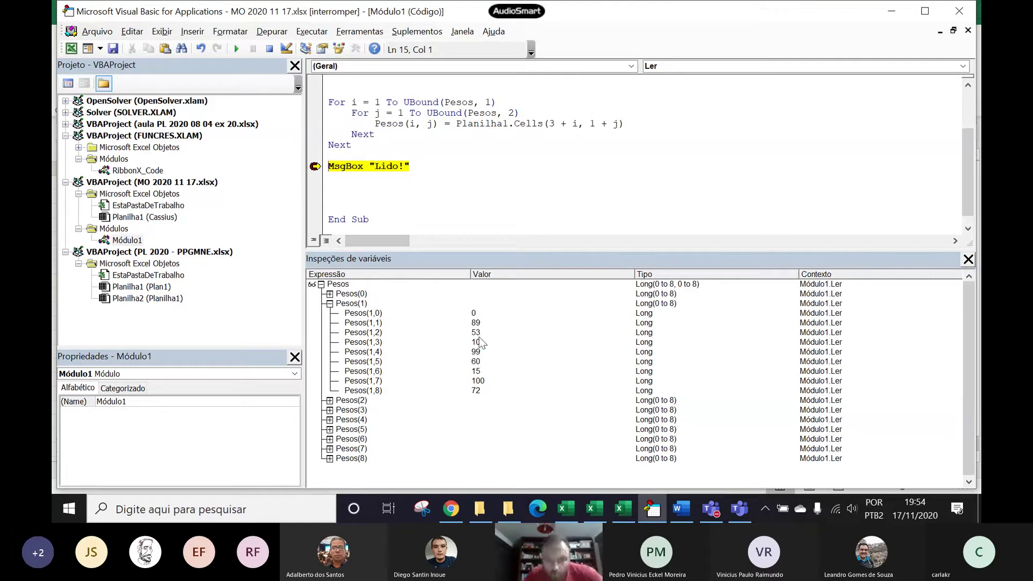
# Step: Examine the values in the Pesos(2), Pesos(3), Pesos(4) and Pesos(8) rows of the watch, and collapse the Pesos watch
pyautogui.click(330, 303)
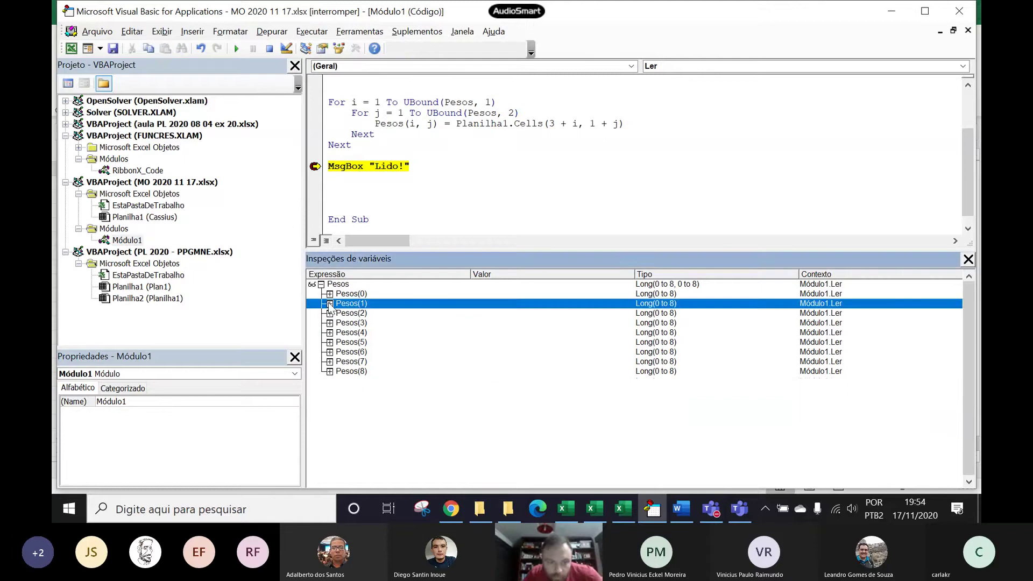
pyautogui.click(329, 313)
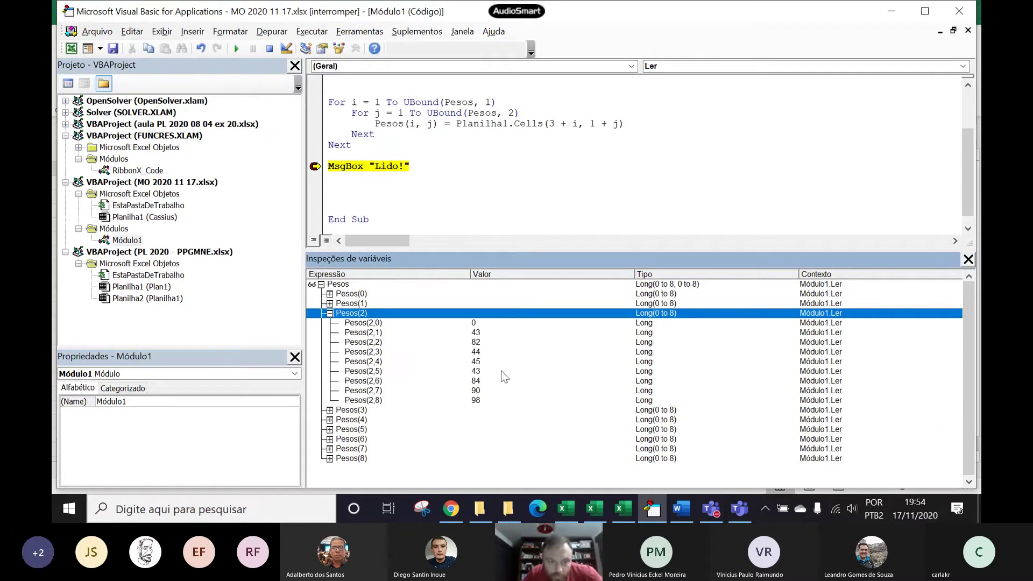
pyautogui.click(329, 313)
pyautogui.click(329, 323)
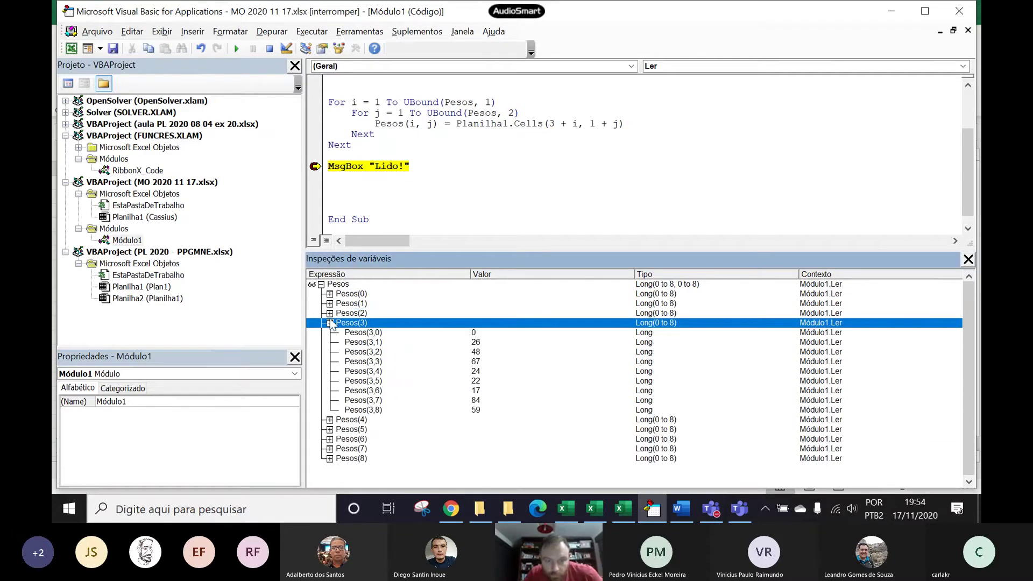
pyautogui.click(330, 323)
pyautogui.click(329, 332)
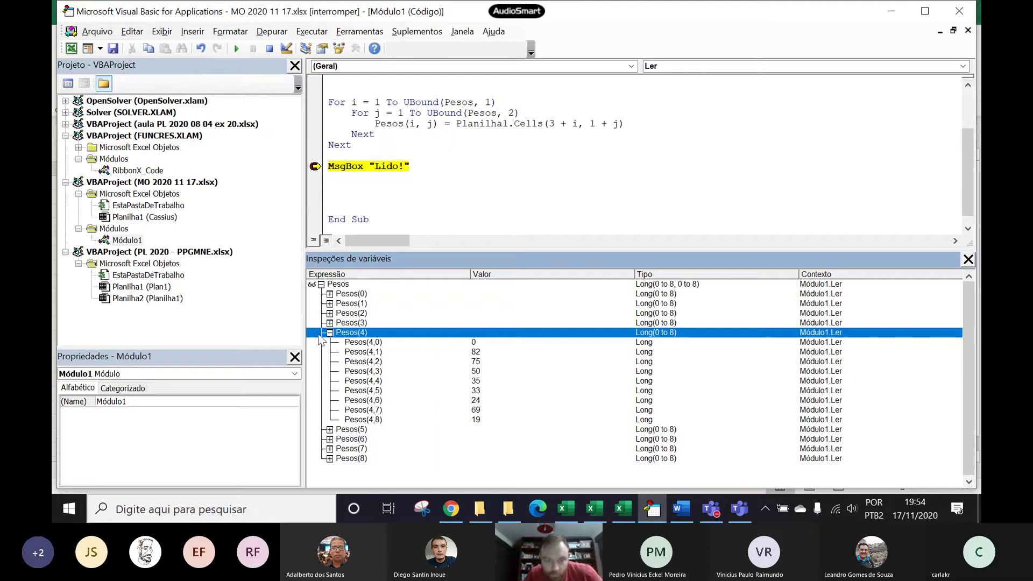
pyautogui.click(329, 333)
pyautogui.click(330, 371)
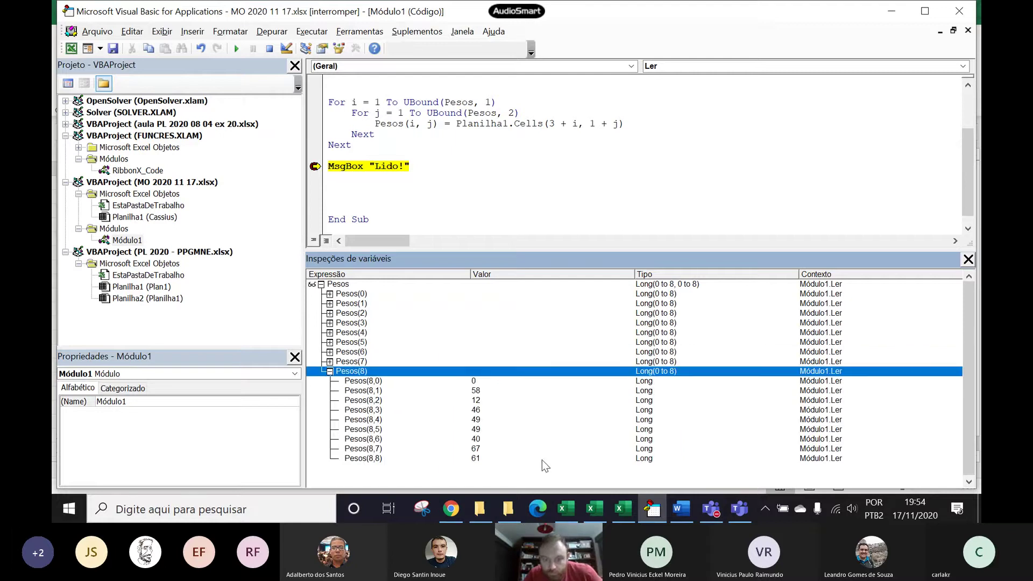
pyautogui.click(321, 284)
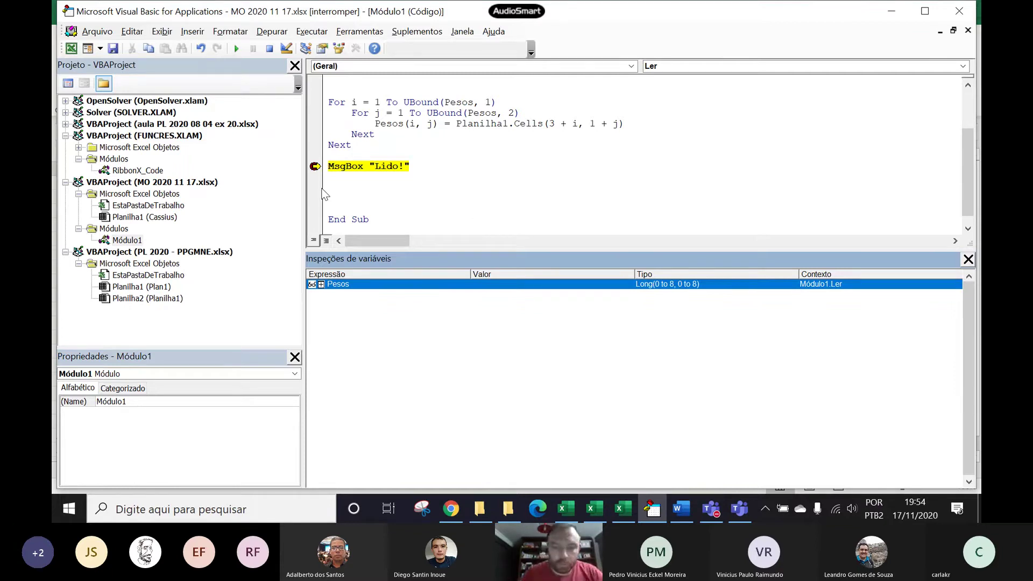
# Step: Resume the procedure, dismiss the "Lido!" message and step past End Sub to finish the run
pyautogui.press('F5')
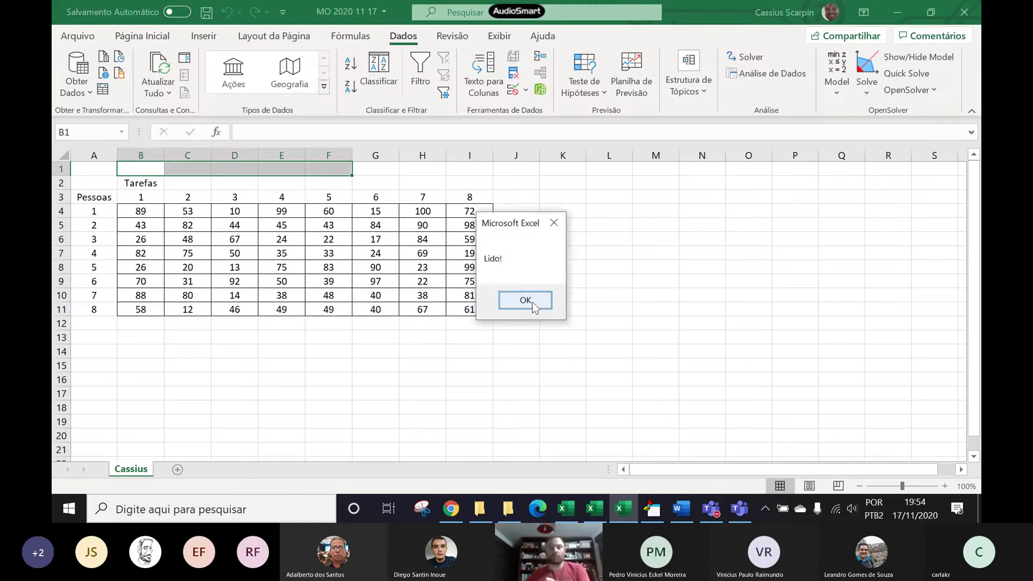
pyautogui.click(533, 302)
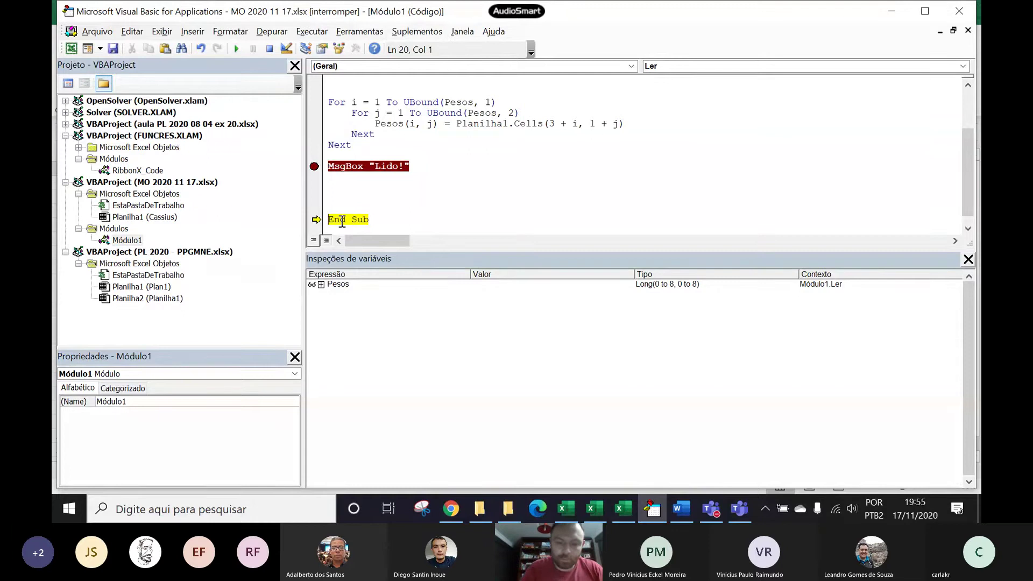
pyautogui.press('F8')
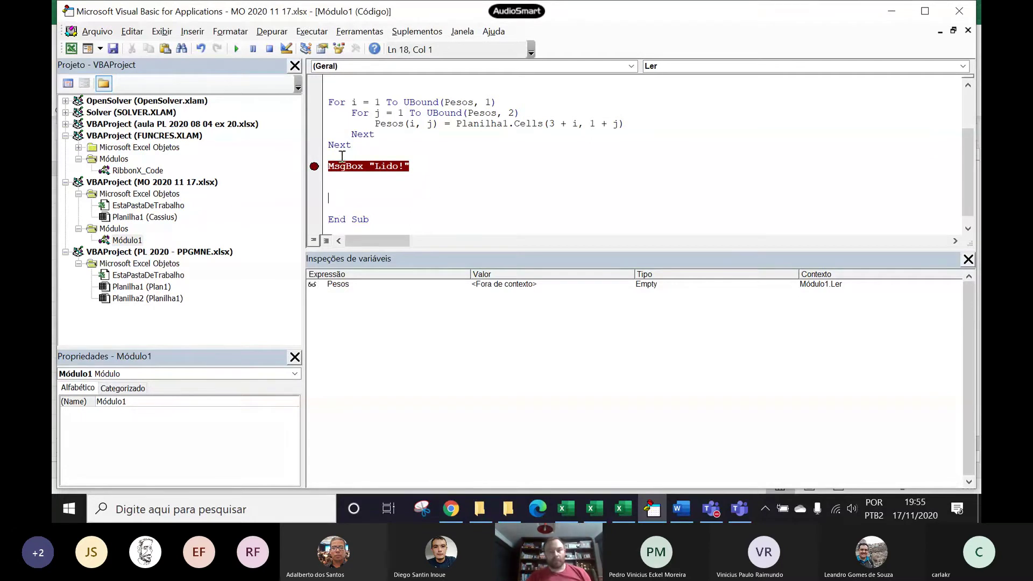
# Step: Remove the breakpoint from the MsgBox line and shrink the watch area so the code area shows the whole Ler procedure
pyautogui.click(314, 167)
pyautogui.press('Up')
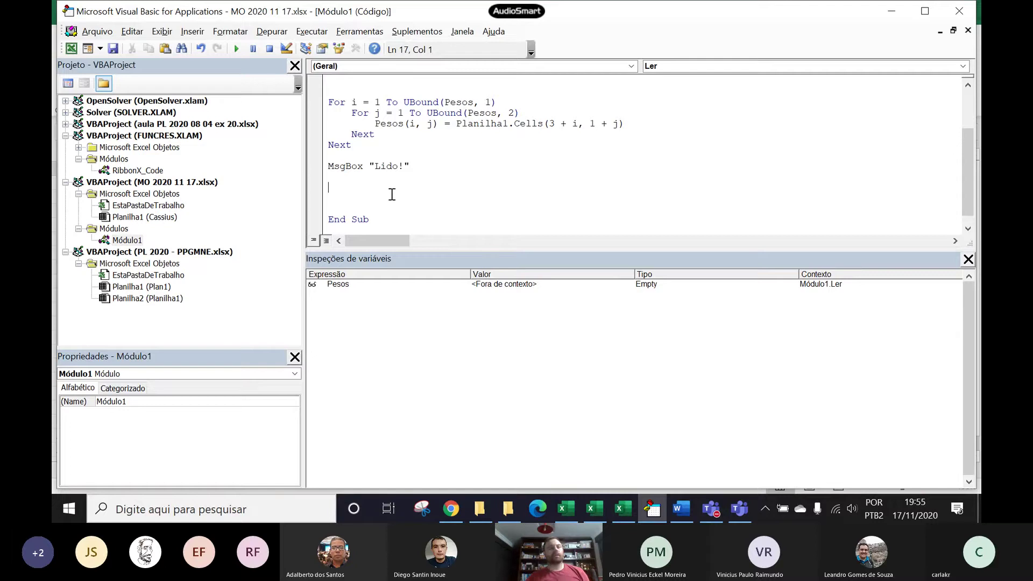
pyautogui.scroll(2, 385, 194)
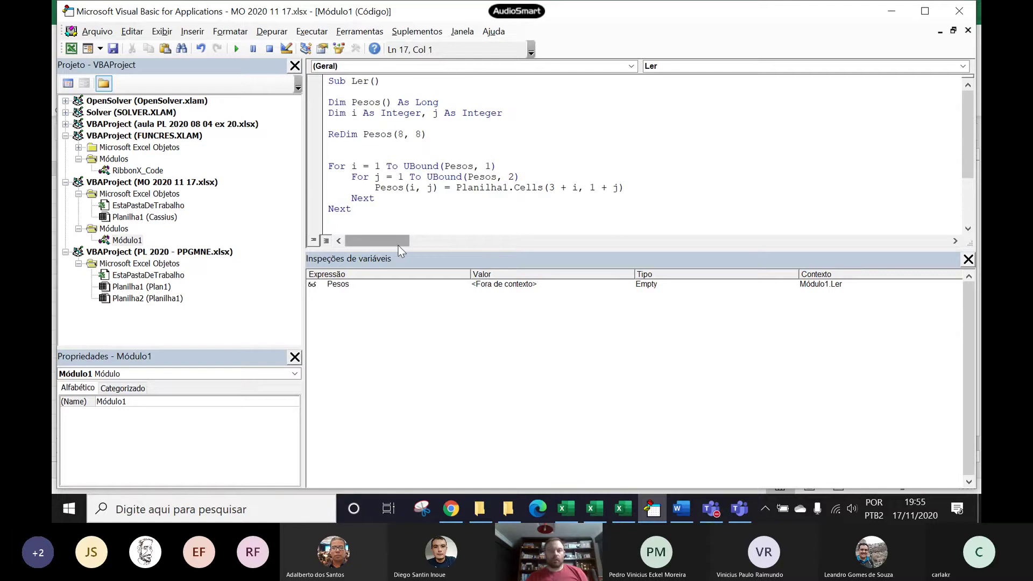
pyautogui.moveTo(402, 248); pyautogui.dragTo(404, 426)
pyautogui.click(450, 311)
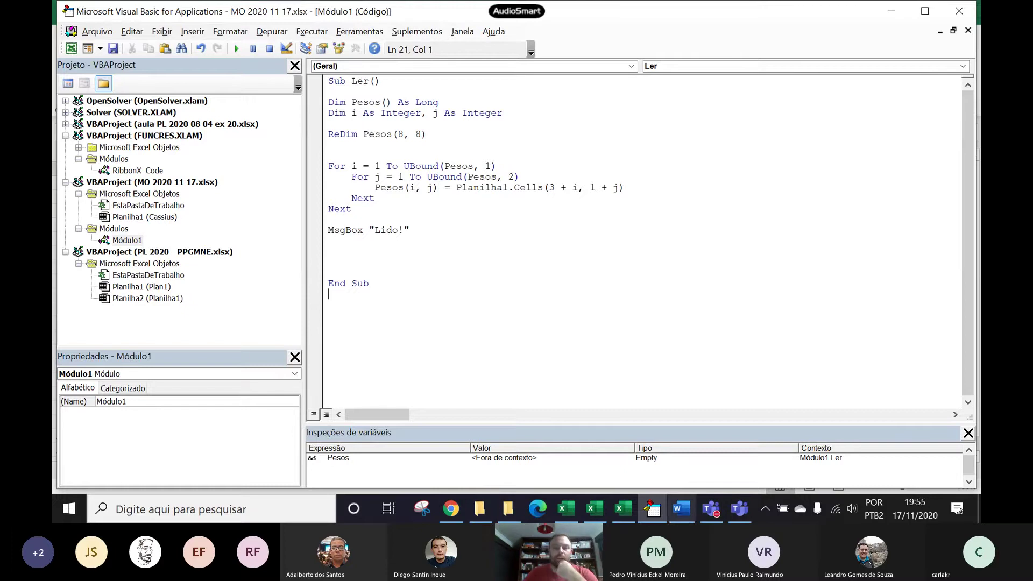
# Step: Switch to the MO 2020 11 17 workbook in Excel and copy the people-to-tasks table A2:I11 to A13
pyautogui.moveTo(626, 510)
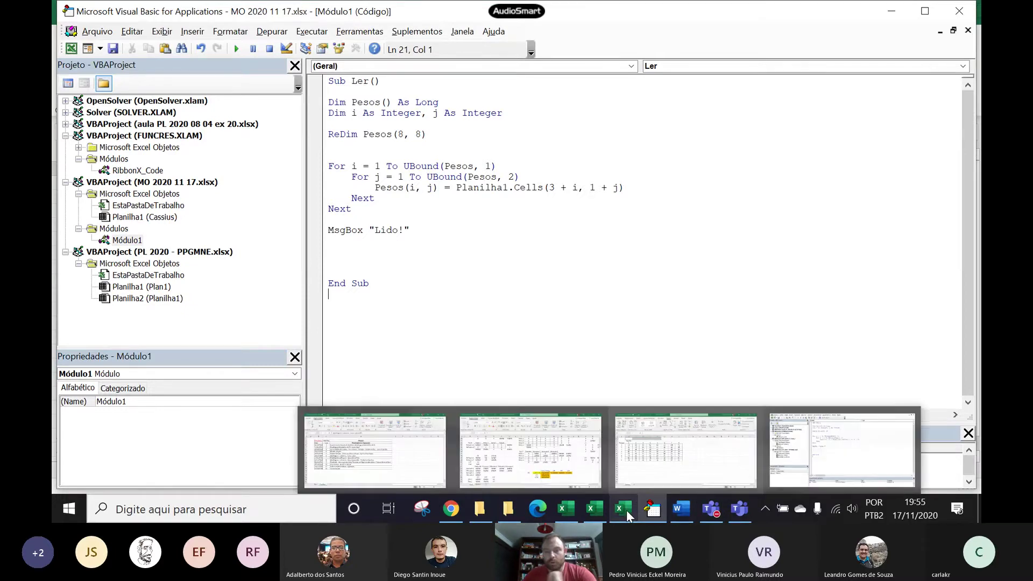
pyautogui.click(672, 471)
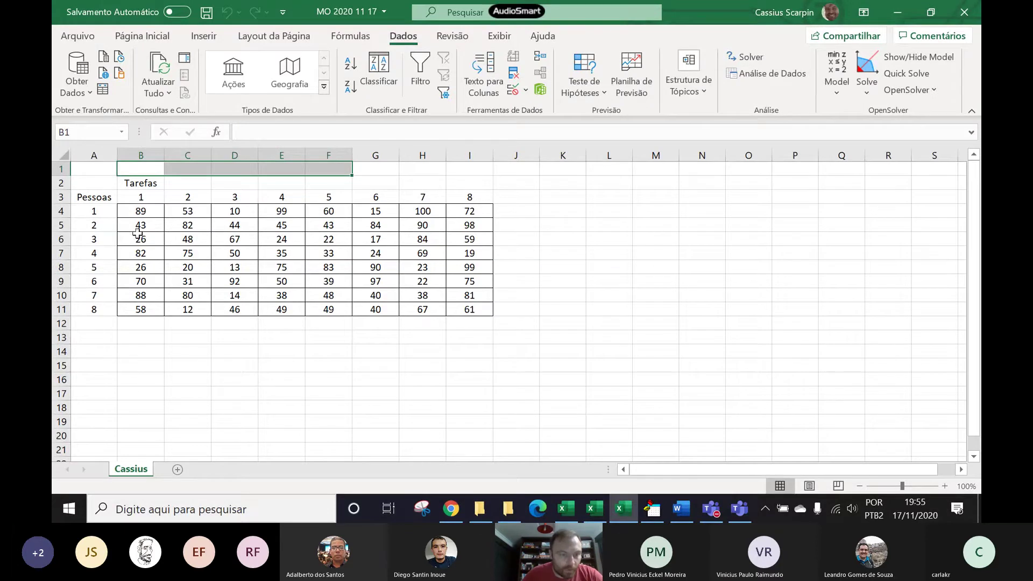
pyautogui.click(120, 203)
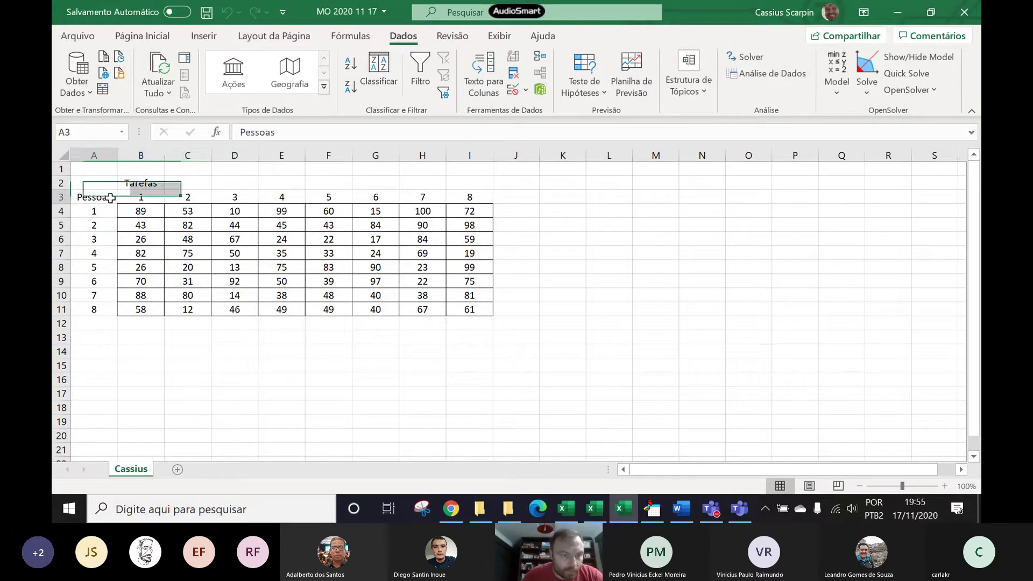
pyautogui.hotkey('ctrl', 'v')
pyautogui.moveTo(92, 183); pyautogui.dragTo(474, 312)
pyautogui.hotkey('ctrl', 'c')
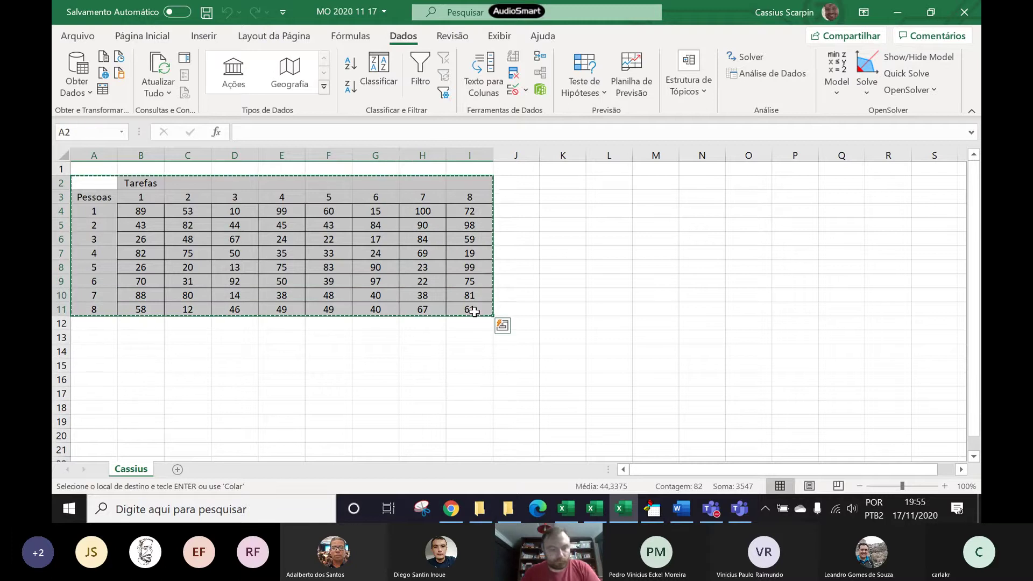
pyautogui.click(102, 336)
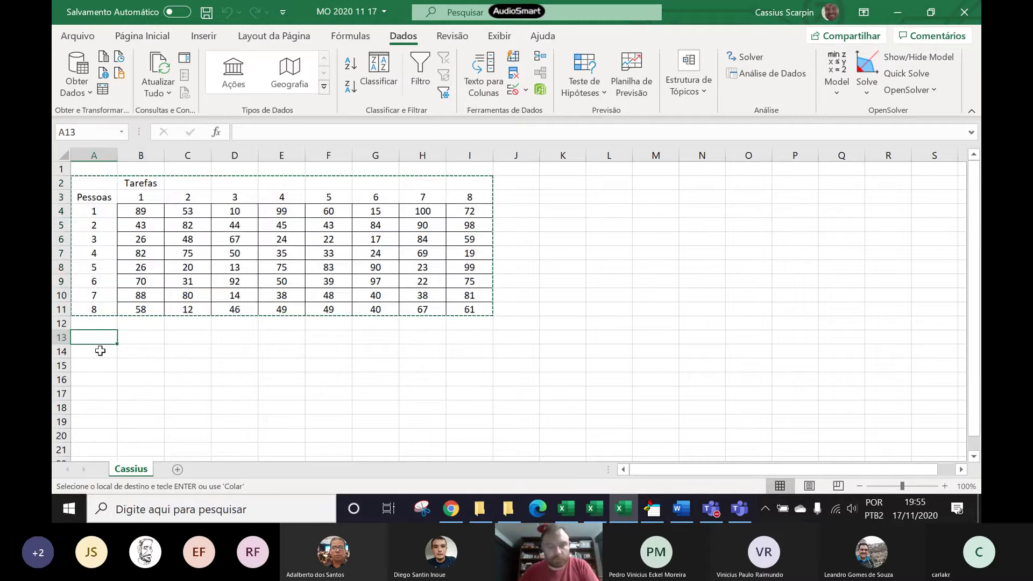
pyautogui.hotkey('ctrl', 'v')
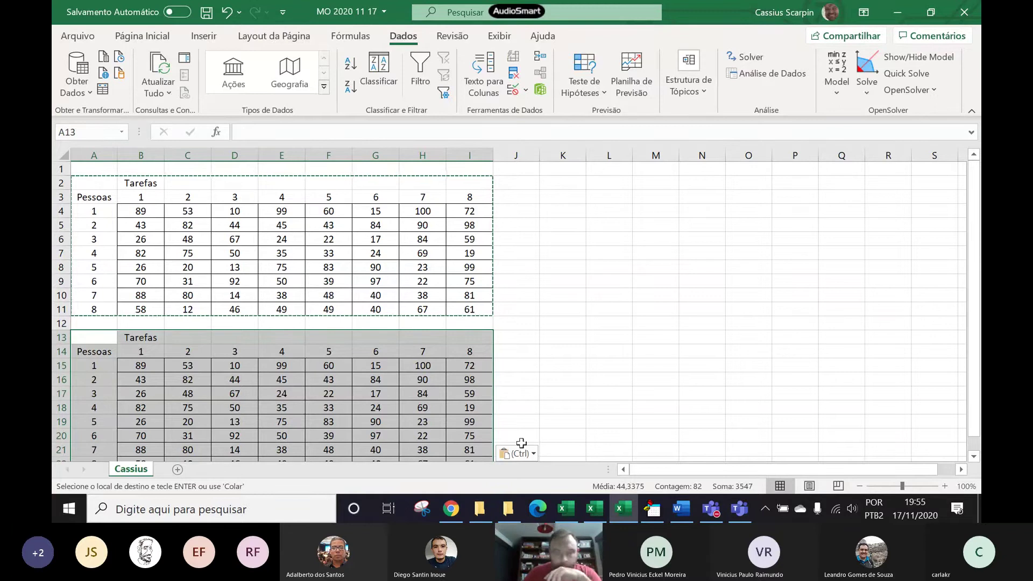
# Step: Clear the weights in B15:I22 of the copied table, keeping its headings and borders, and select cell B15
pyautogui.click(859, 486)
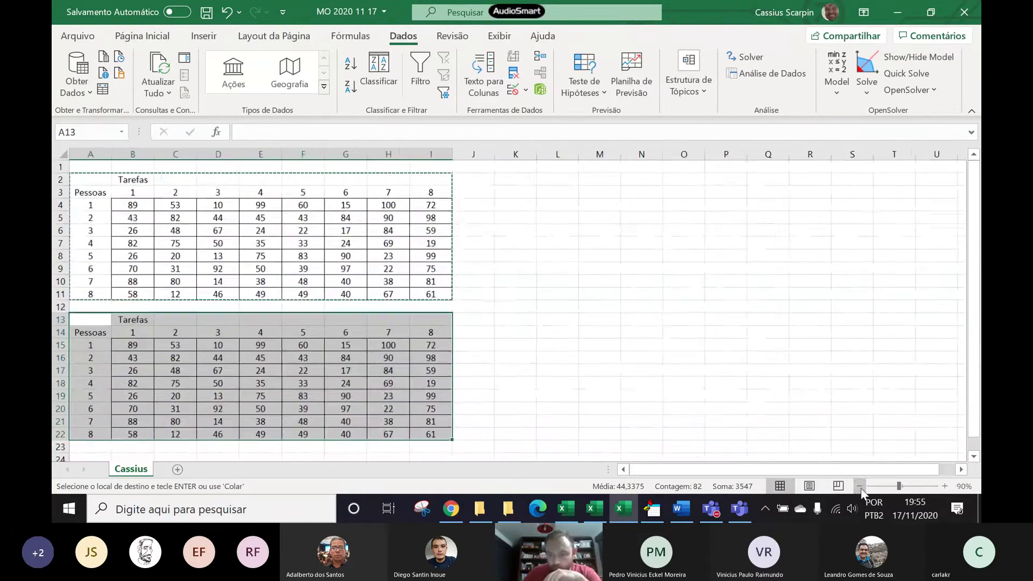
pyautogui.click(182, 361)
pyautogui.moveTo(134, 343); pyautogui.dragTo(431, 432)
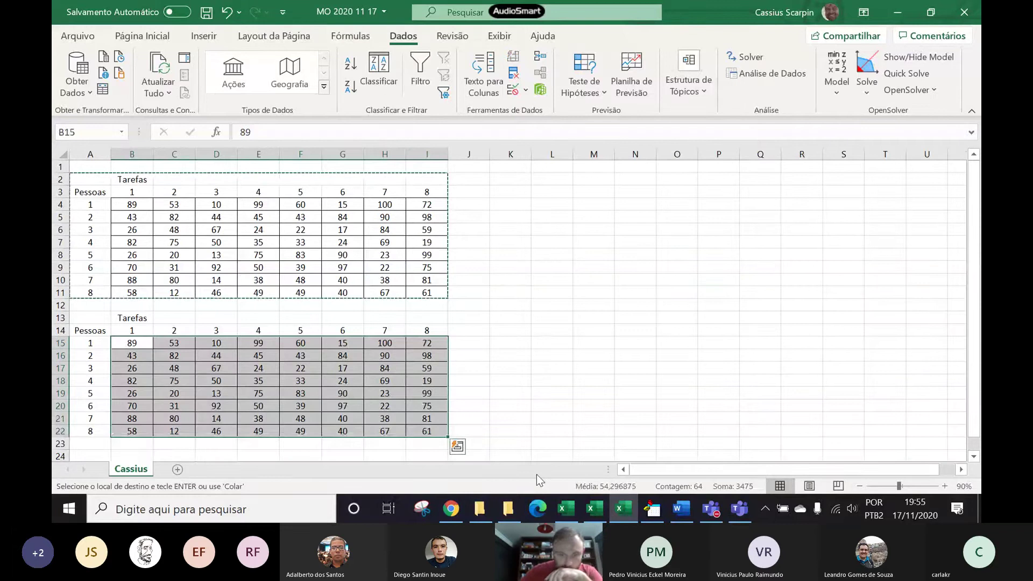
pyautogui.press('Delete')
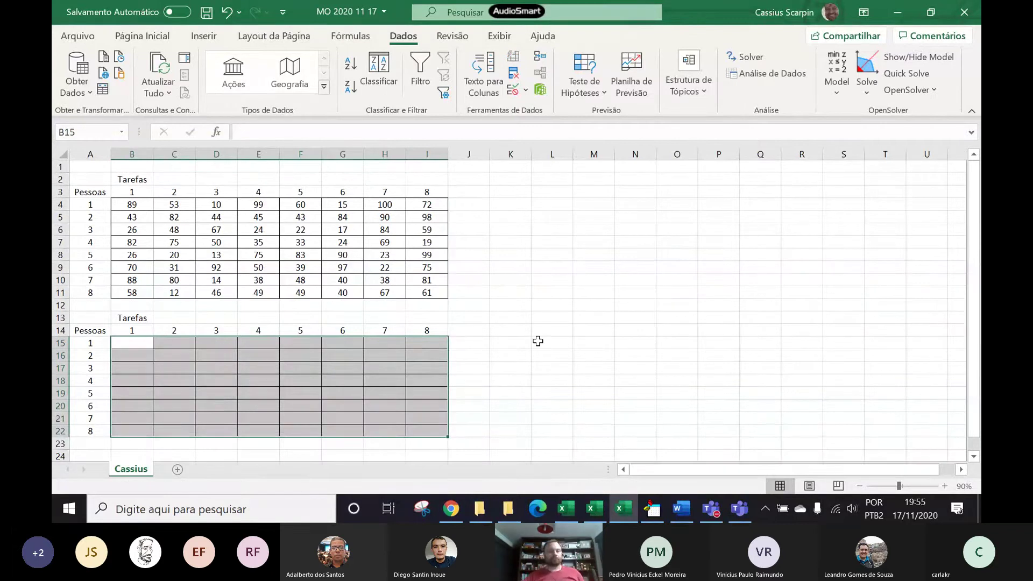
pyautogui.click(440, 365)
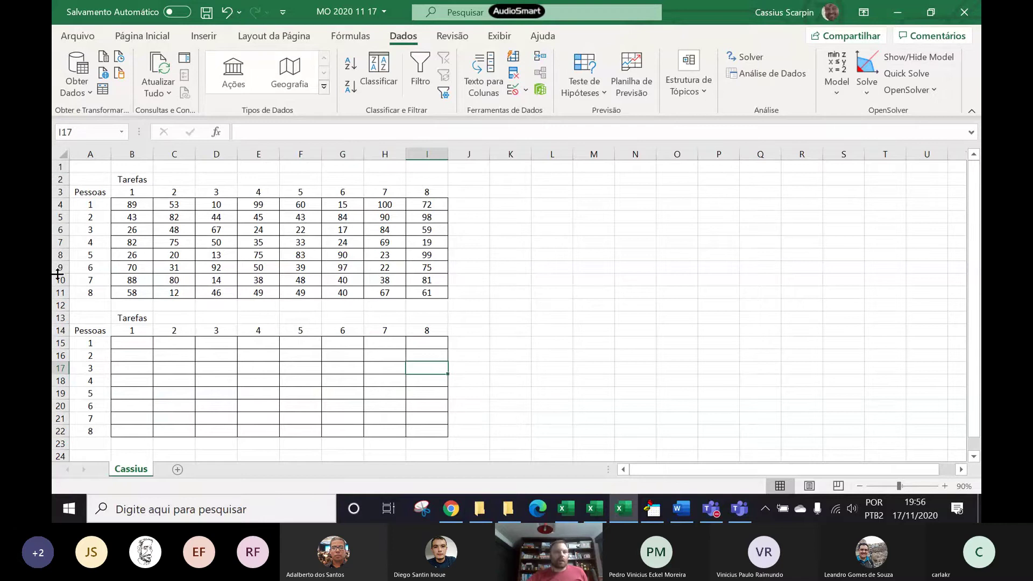
pyautogui.click(118, 344)
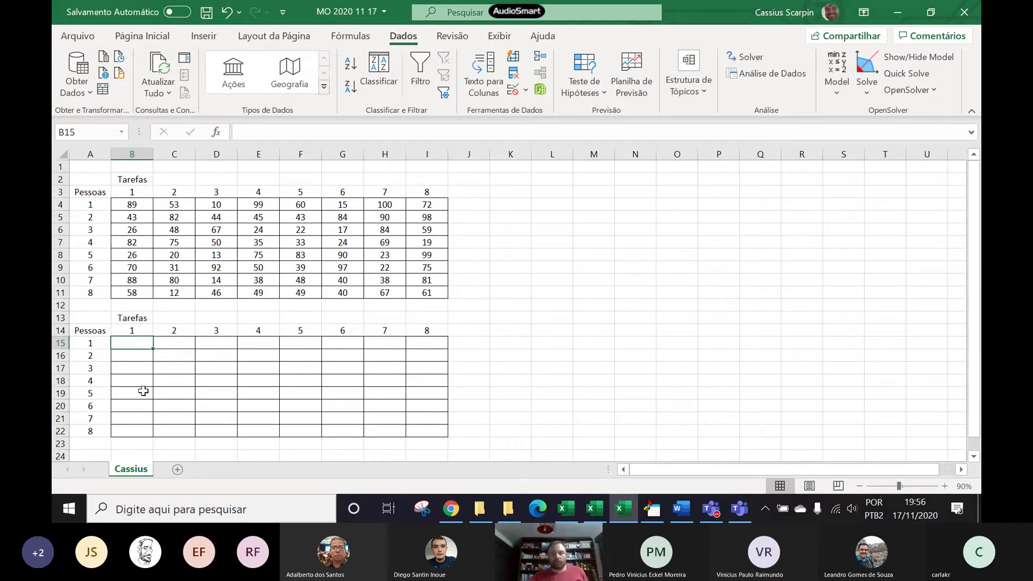
# Step: Examine the empty assignment table B15:I22, going across person 1's row and down the columns for tasks 1 and 2
pyautogui.click(80, 341)
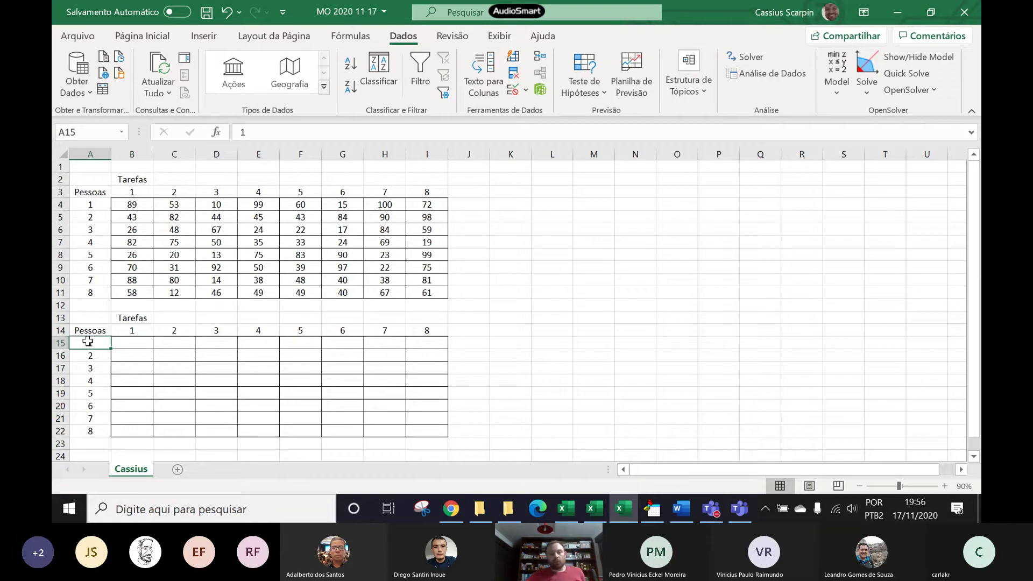
pyautogui.click(123, 340)
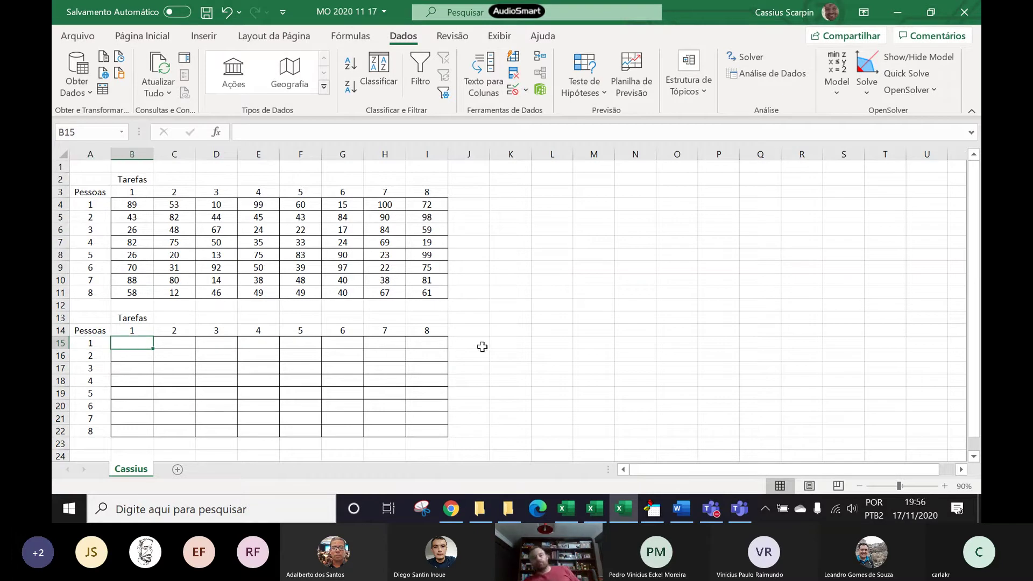
pyautogui.click(444, 340)
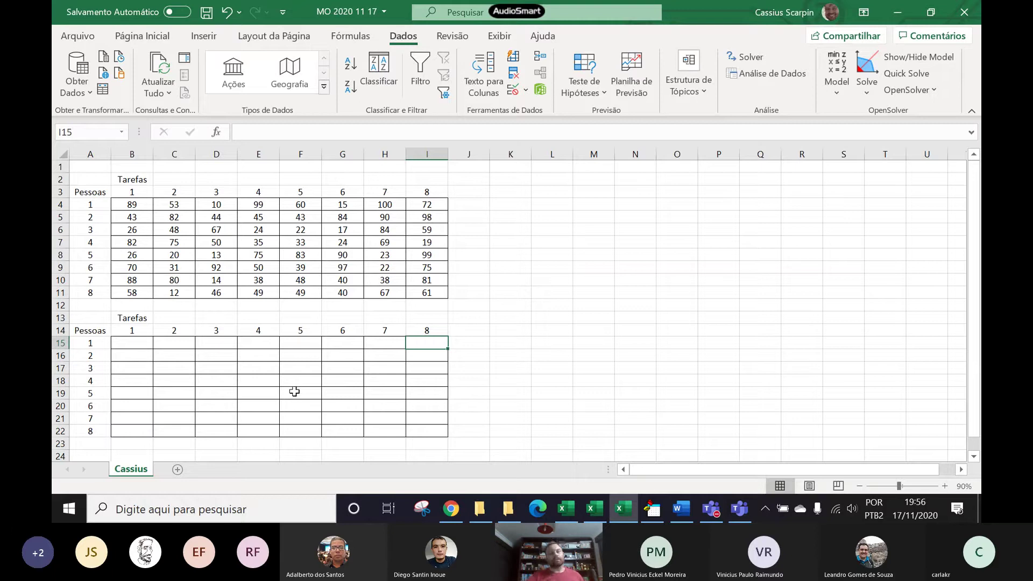
pyautogui.click(139, 345)
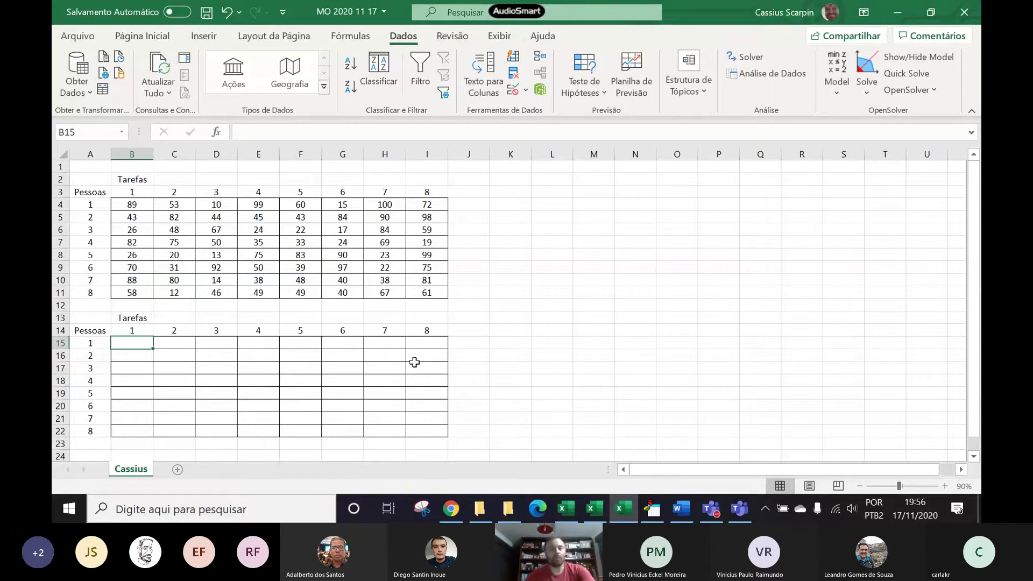
pyautogui.scroll(-1, 357, 378)
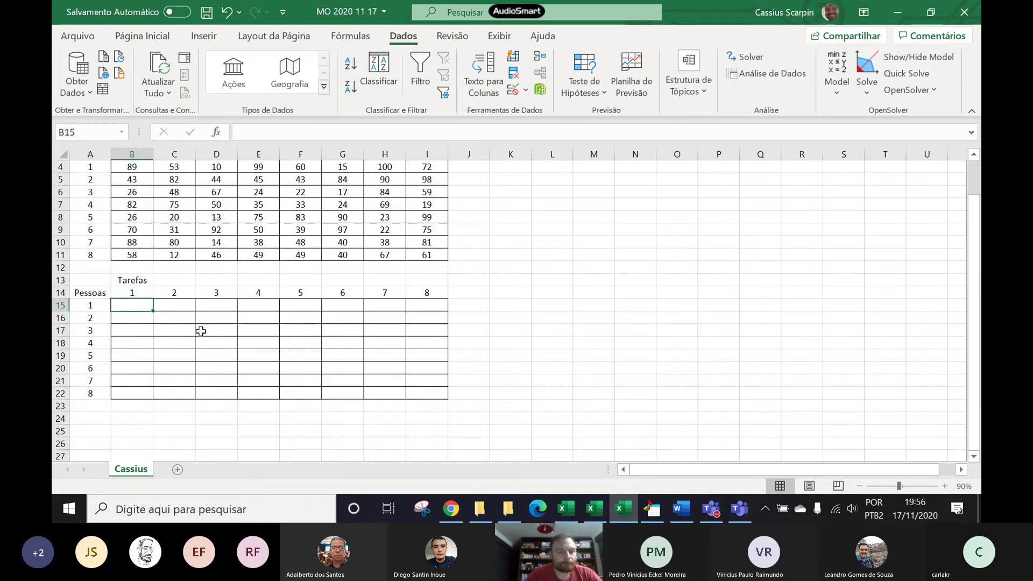
pyautogui.click(462, 304)
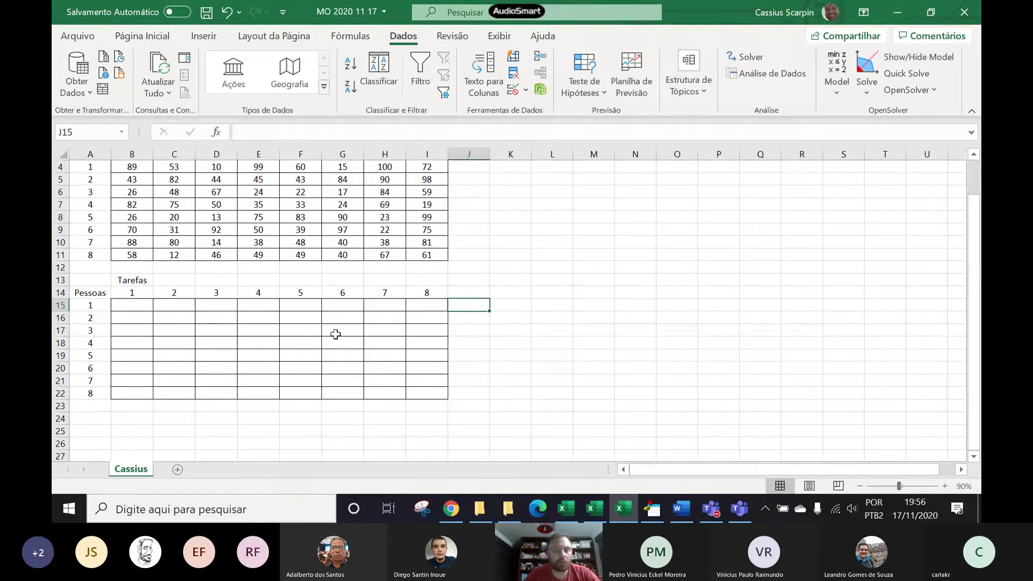
pyautogui.scroll(1, 340, 350)
pyautogui.click(126, 347)
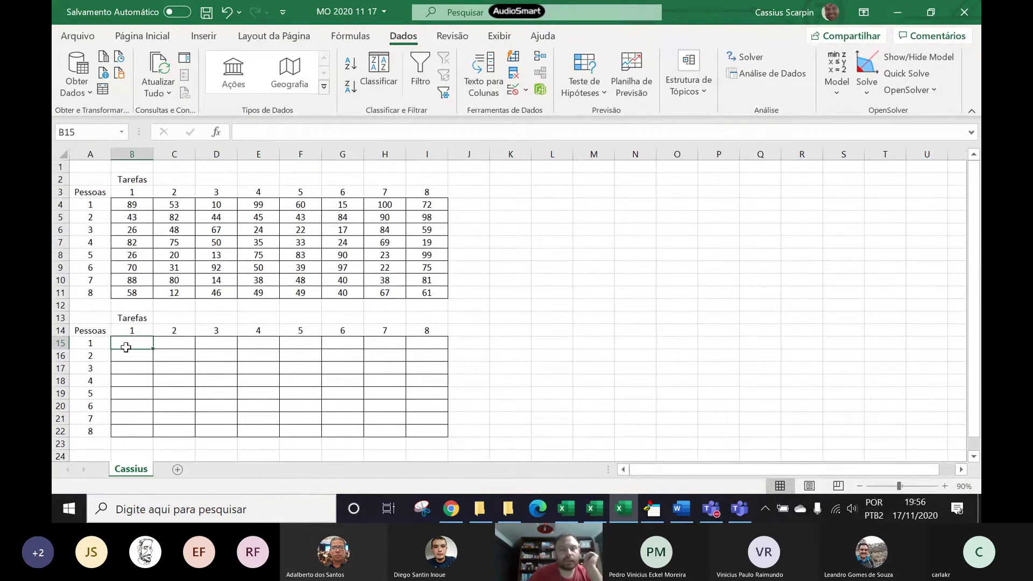
pyautogui.moveTo(126, 347); pyautogui.dragTo(429, 339)
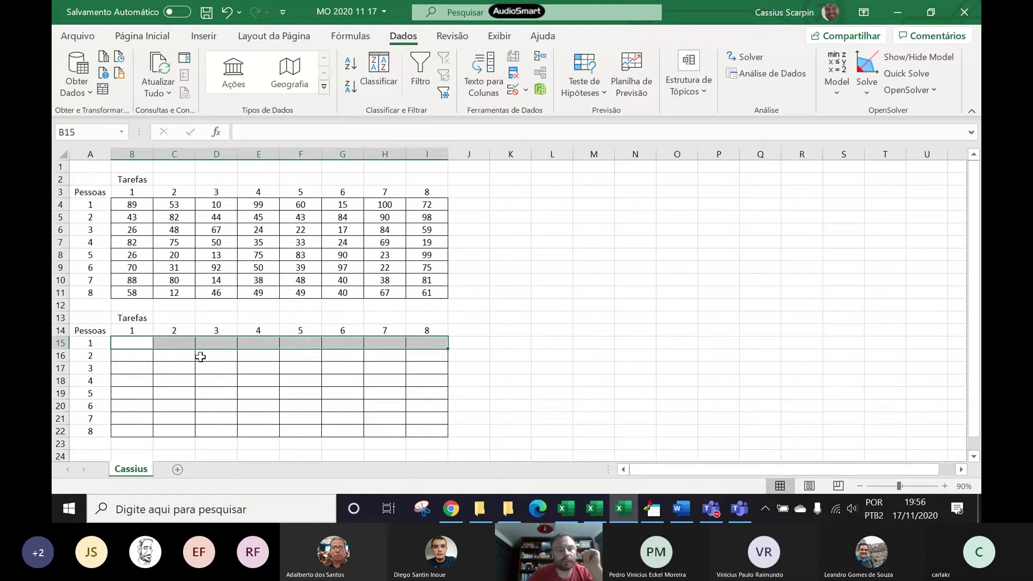
pyautogui.moveTo(186, 347); pyautogui.dragTo(397, 350)
pyautogui.click(463, 342)
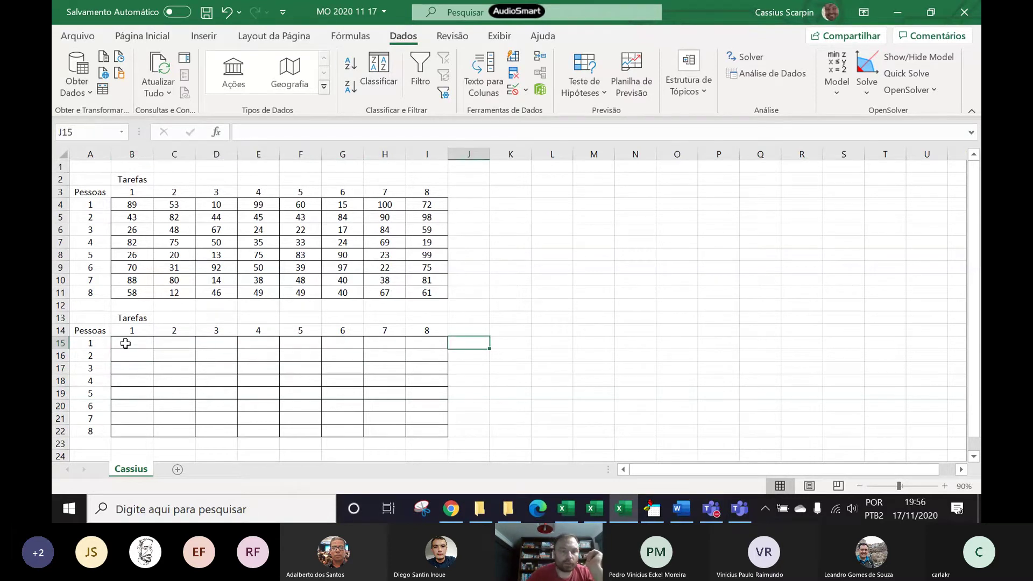
pyautogui.moveTo(122, 342); pyautogui.dragTo(133, 430)
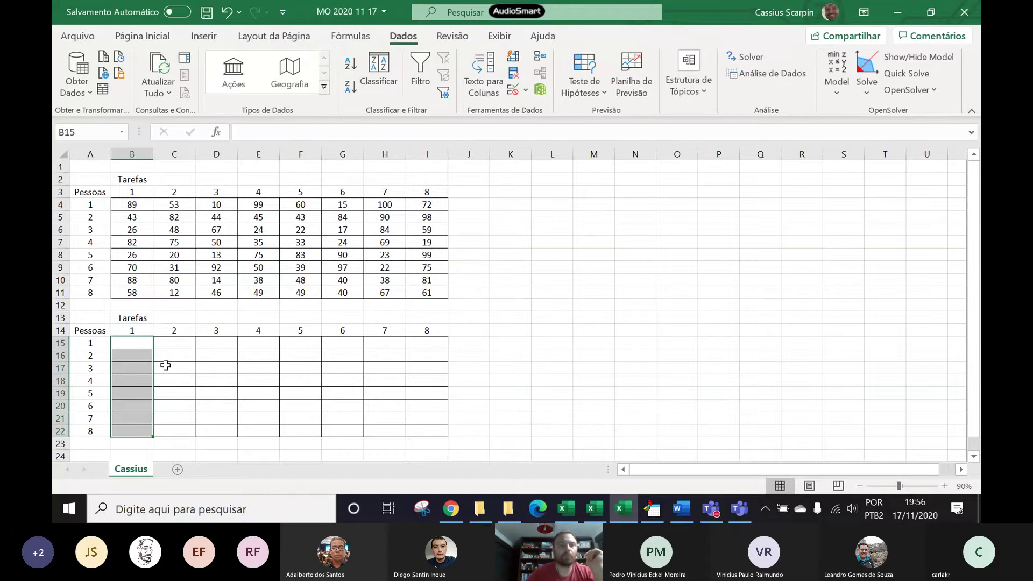
pyautogui.moveTo(174, 345); pyautogui.dragTo(174, 430)
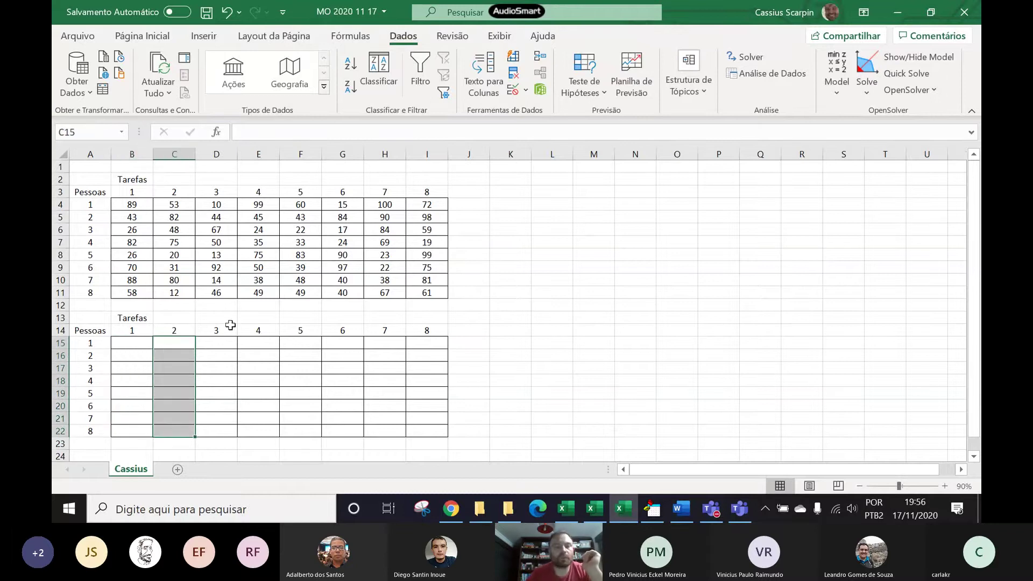
# Step: Enter =SOMA(B15:I15) in J15 and fill it down to J22 to total each person's row
pyautogui.click(464, 342)
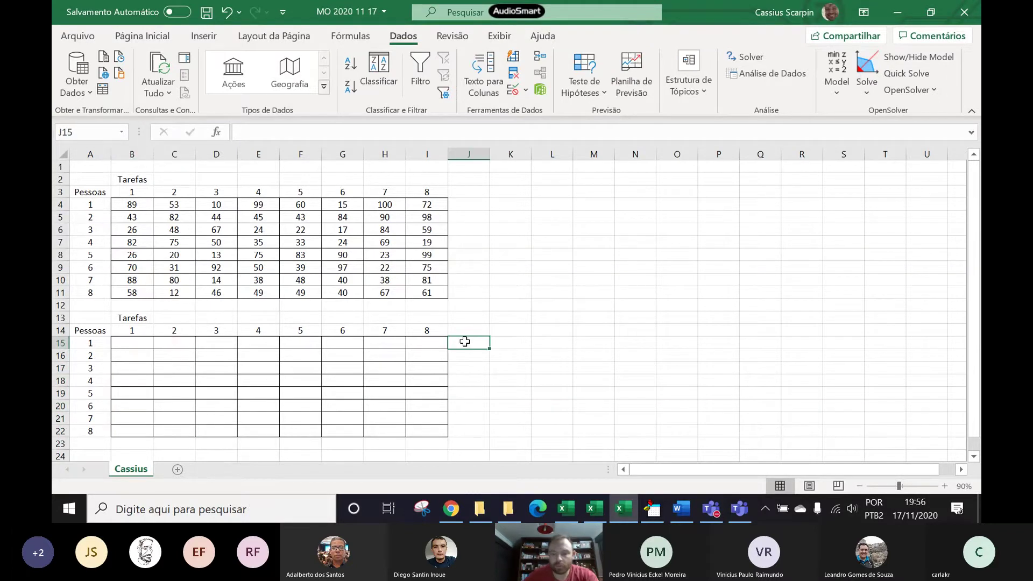
pyautogui.write('=soma')
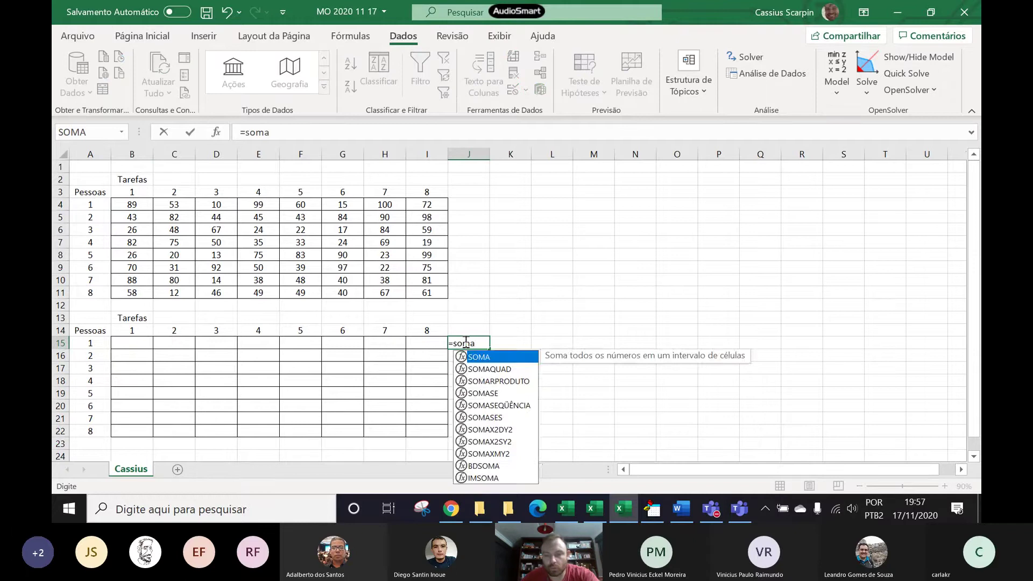
pyautogui.write('(')
pyautogui.moveTo(136, 342); pyautogui.dragTo(428, 342)
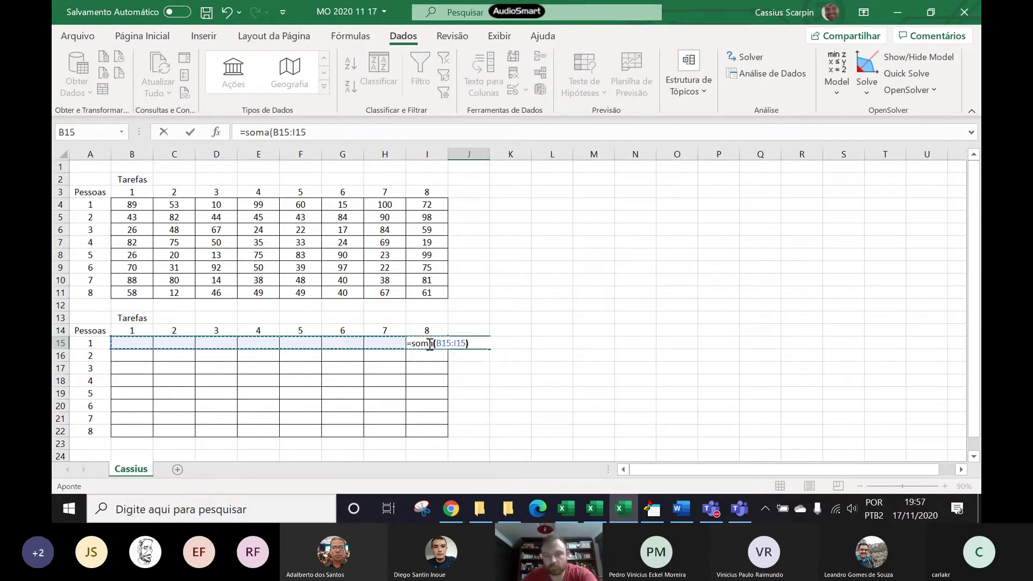
pyautogui.press('Return')
pyautogui.click(469, 342)
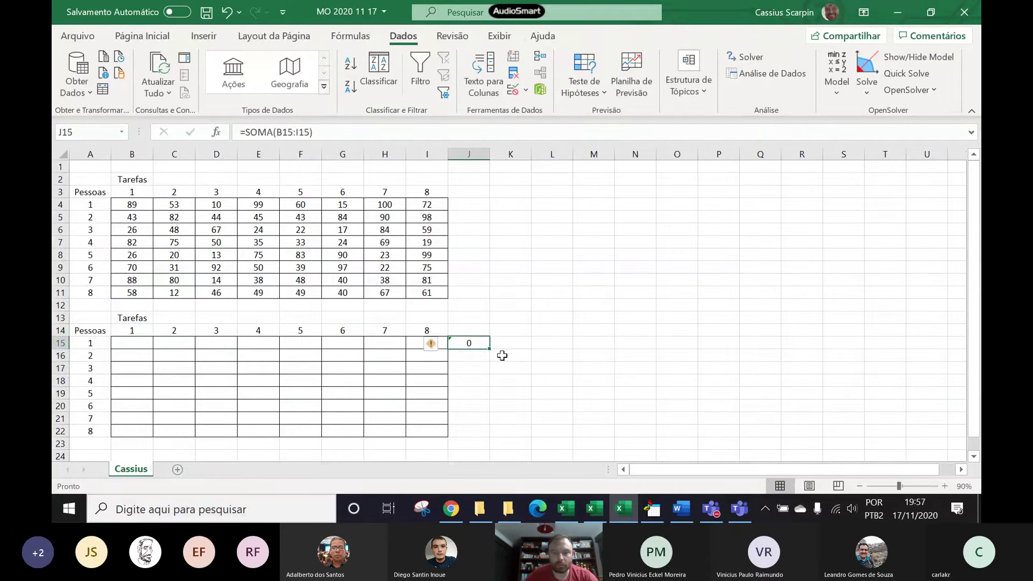
pyautogui.moveTo(490, 349); pyautogui.dragTo(479, 438)
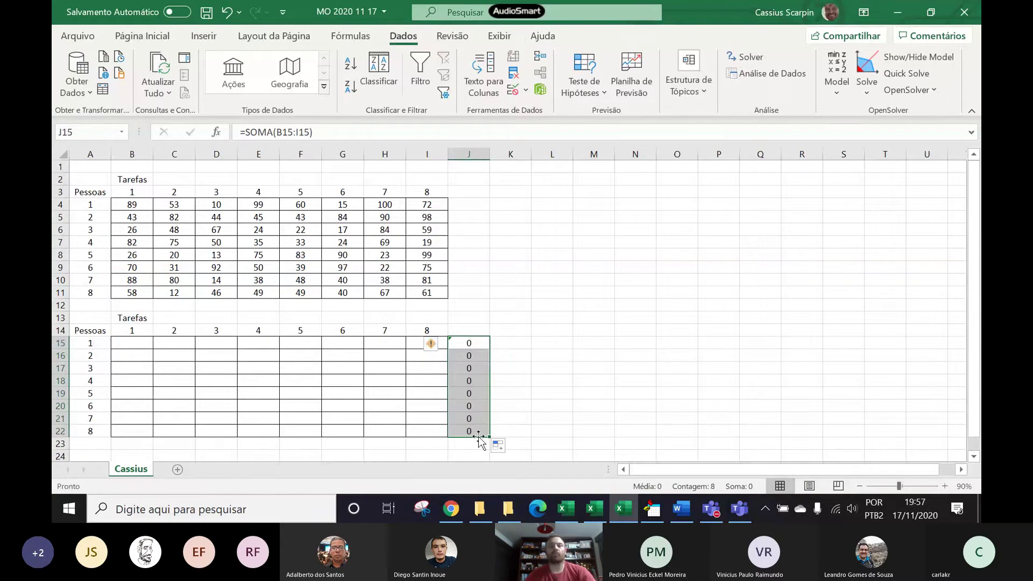
# Step: Enter =SOMA(B15:B22) in B23 and fill it across to I23 to total each task's column
pyautogui.click(127, 444)
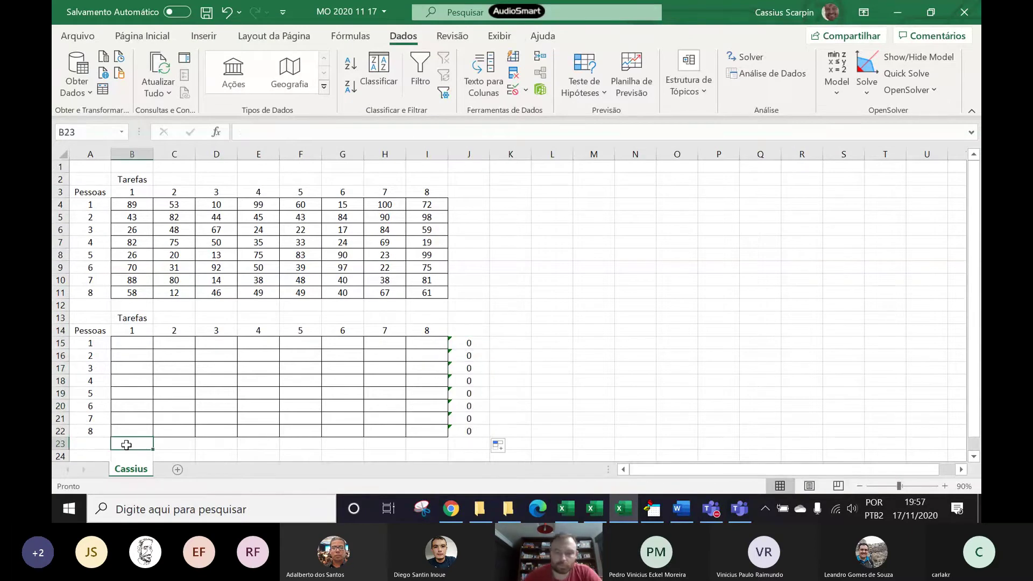
pyautogui.write('=soma(')
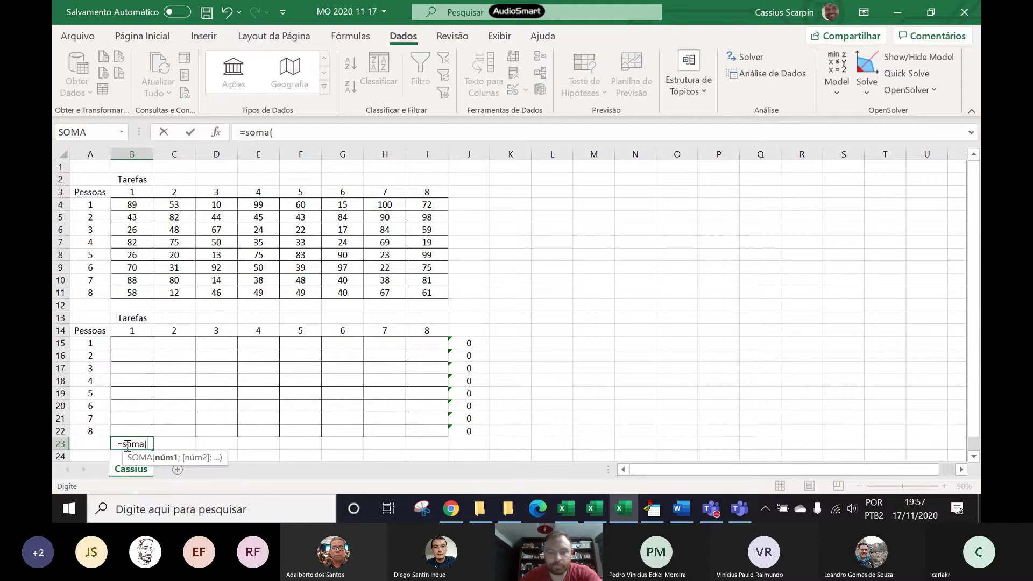
pyautogui.moveTo(140, 351); pyautogui.dragTo(143, 426)
pyautogui.press('Return')
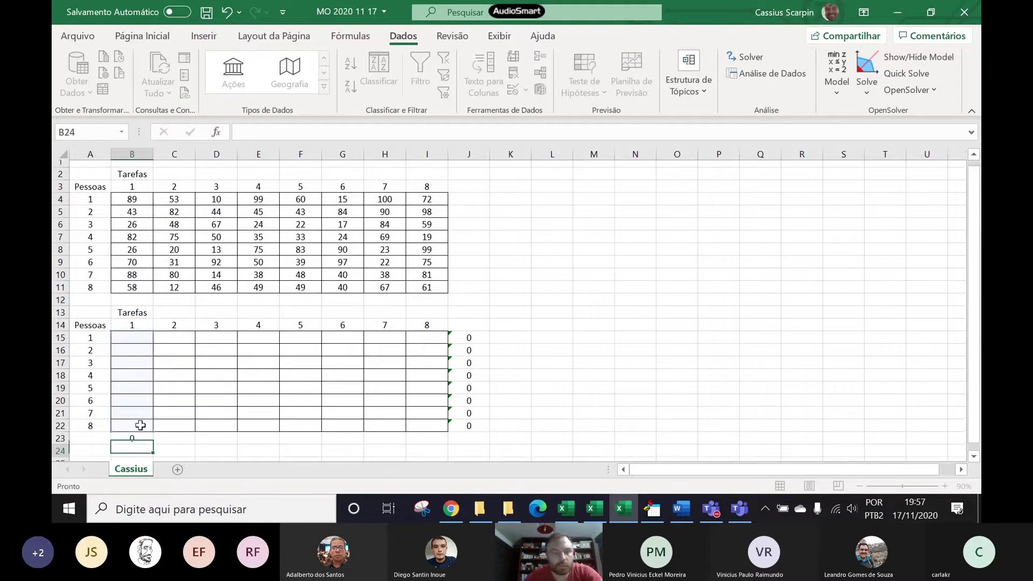
pyautogui.click(145, 433)
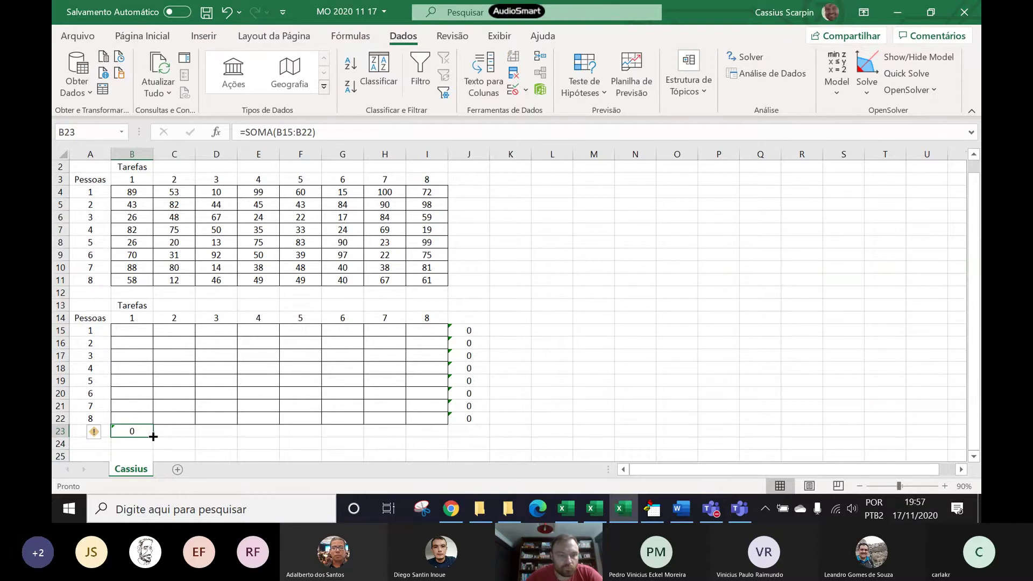
pyautogui.moveTo(153, 435); pyautogui.dragTo(455, 430)
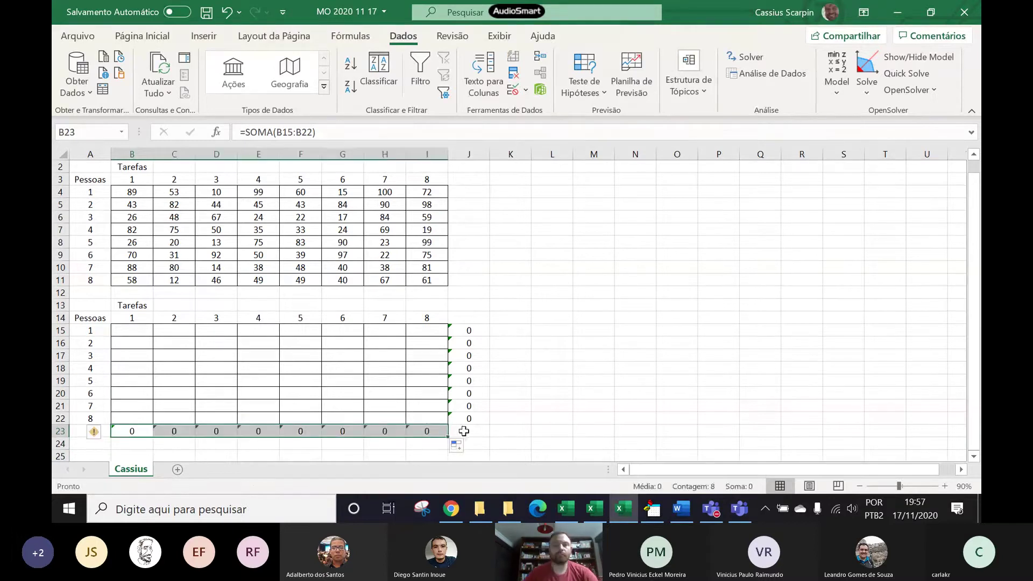
# Step: Enter =SOMARPRODUTO(B4:I11;B15:I22) in J23 to combine the weights with the assignment table
pyautogui.click(464, 432)
pyautogui.write('=')
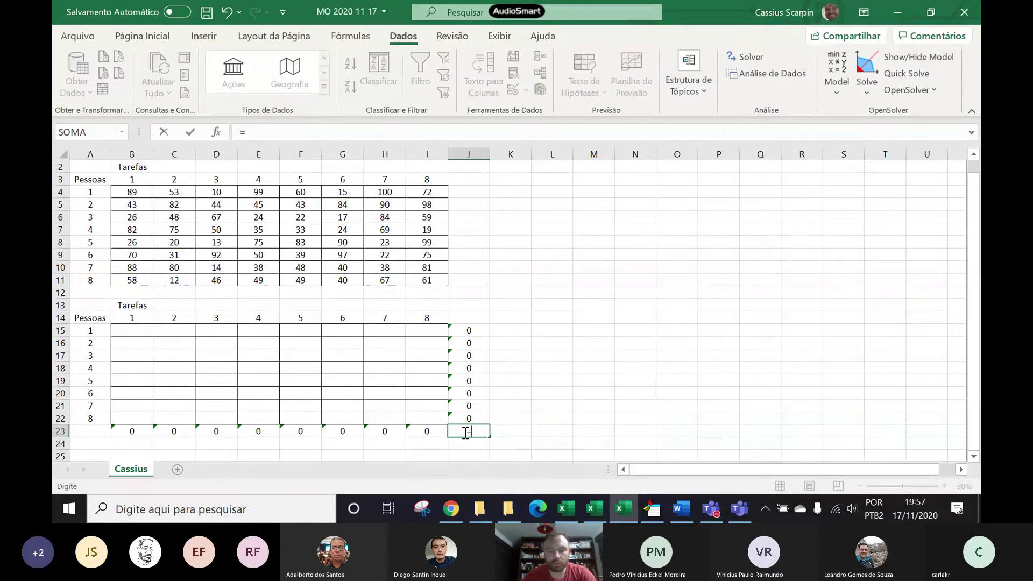
pyautogui.write('somarpr')
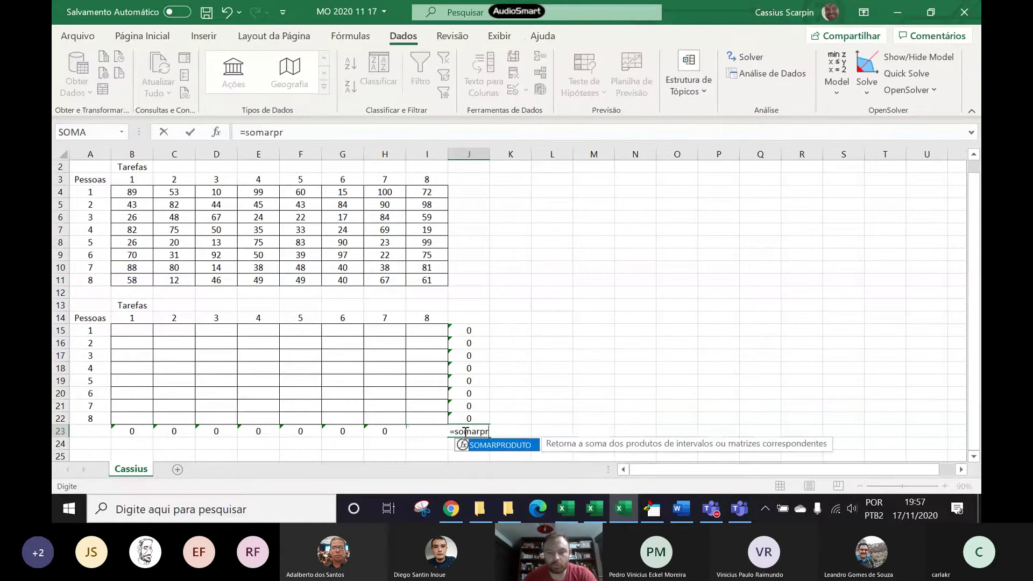
pyautogui.doubleClick(500, 446)
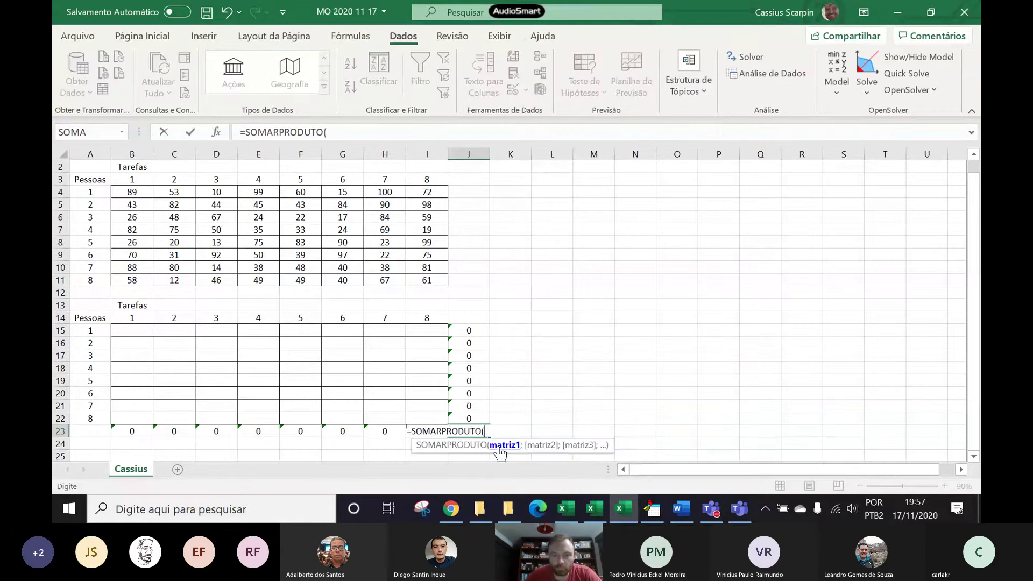
pyautogui.click(131, 193)
pyautogui.moveTo(130, 192); pyautogui.dragTo(415, 275)
pyautogui.write(';')
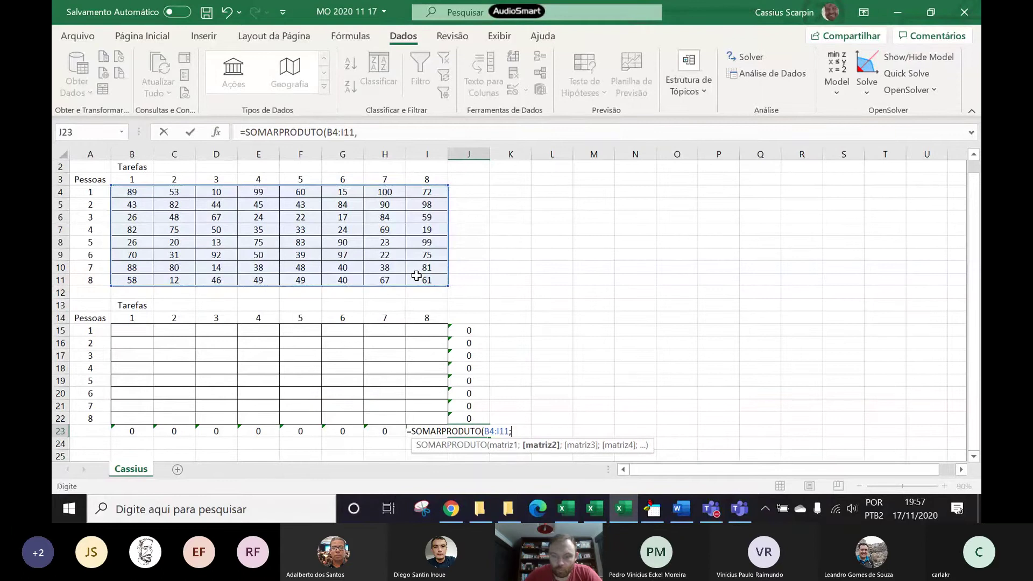
pyautogui.moveTo(137, 333)
pyautogui.mouseDown()
pyautogui.moveTo(295, 389)
pyautogui.moveTo(418, 413)
pyautogui.mouseUp()
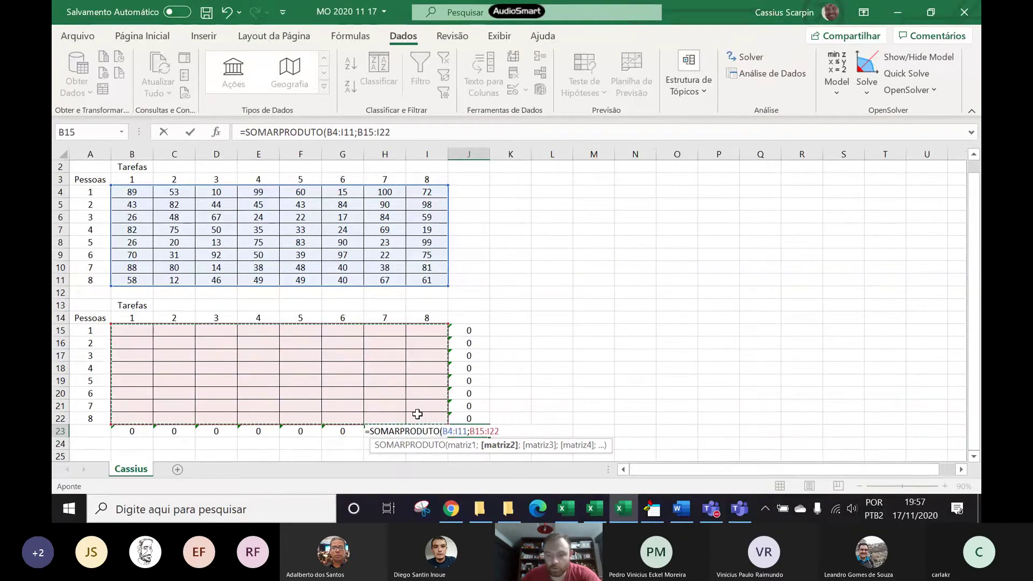
pyautogui.press('Return')
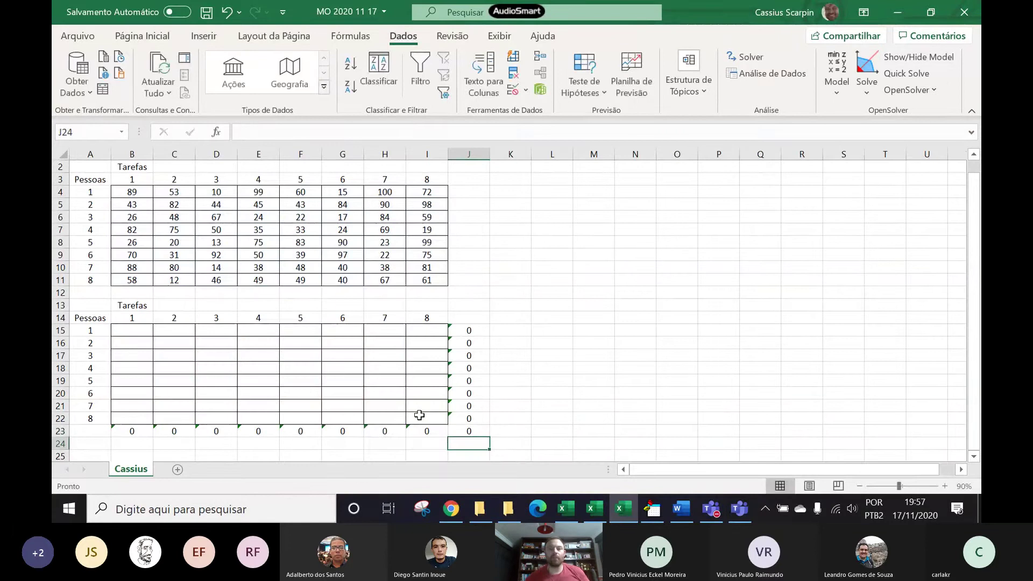
# Step: Highlight the SOMARPRODUTO cell J23 with a yellow fill
pyautogui.click(457, 431)
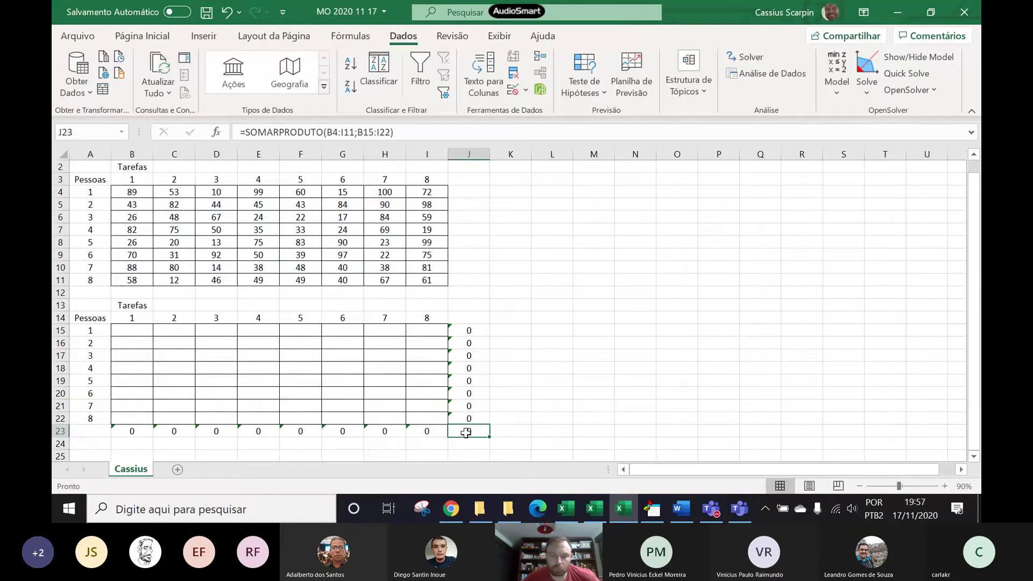
pyautogui.click(147, 41)
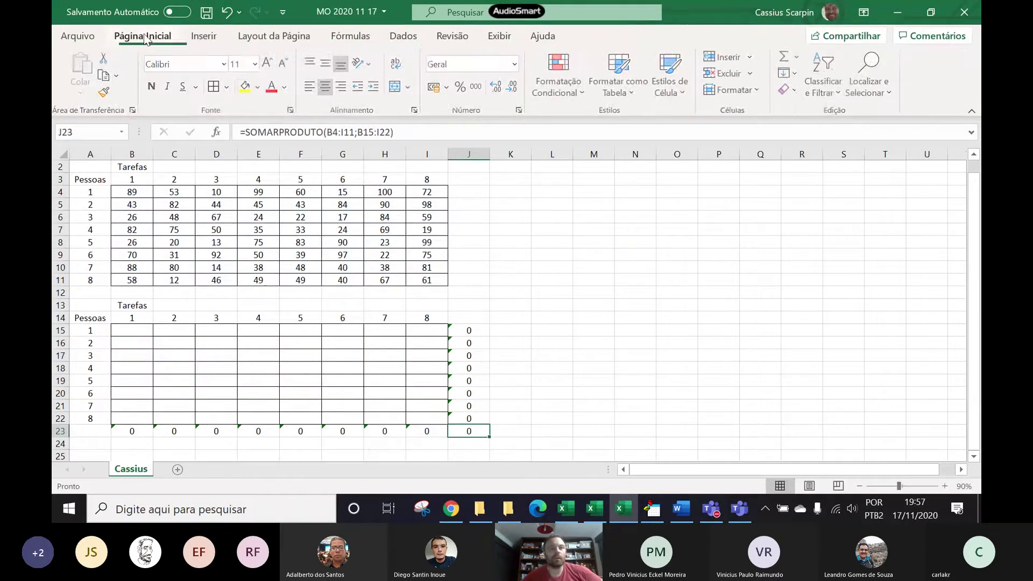
pyautogui.click(245, 87)
pyautogui.click(695, 297)
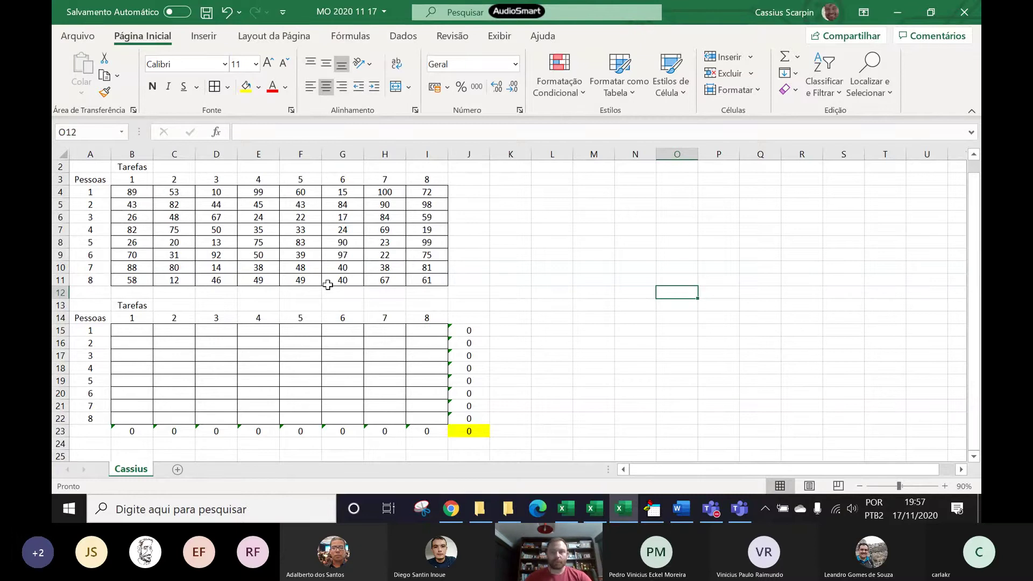
# Step: Switch to the Visual Basic editor, expand the OpenSolver.xlam project and view its CSolverGurobi code
pyautogui.click(401, 38)
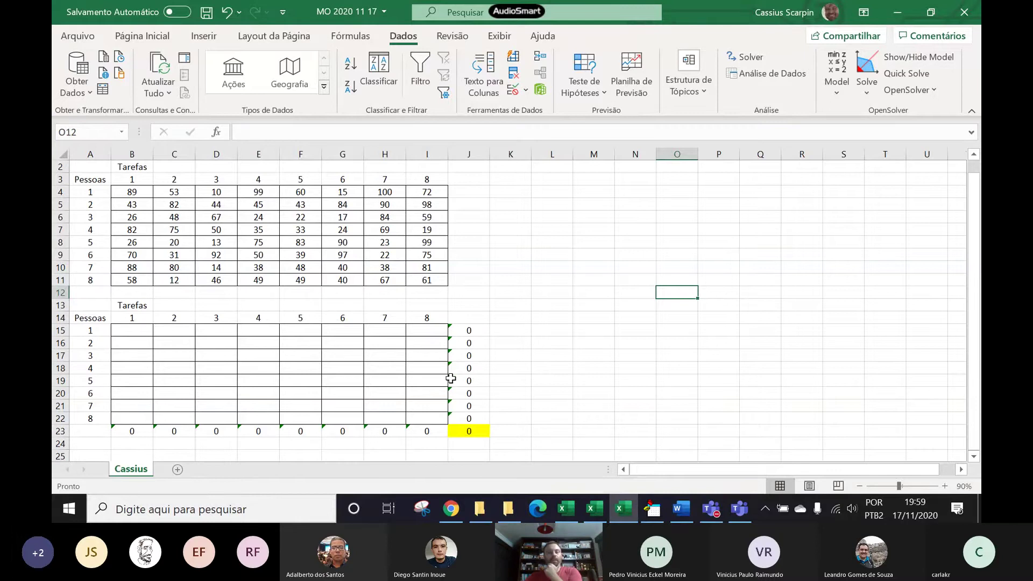
pyautogui.moveTo(651, 509)
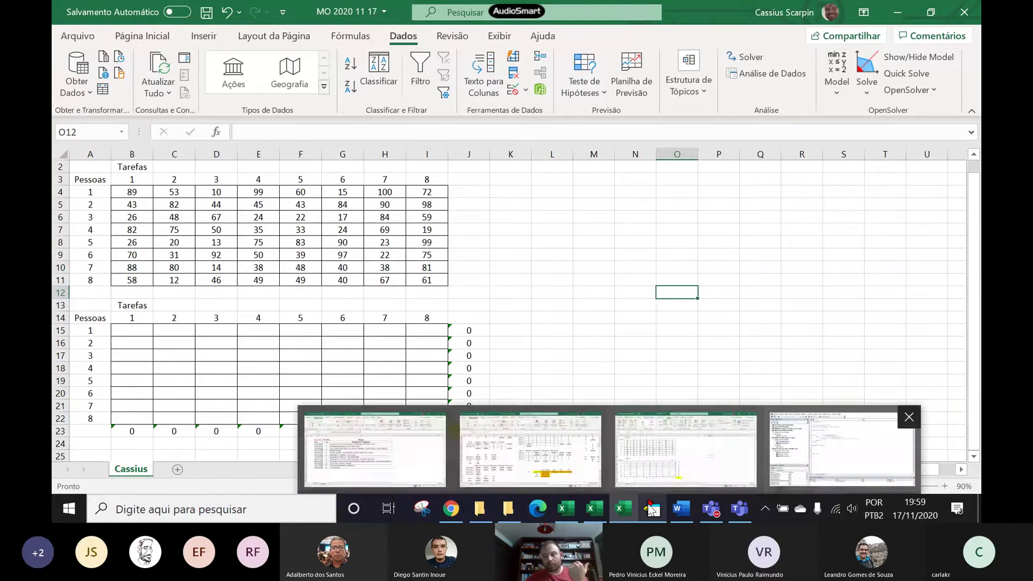
pyautogui.click(662, 422)
pyautogui.click(382, 263)
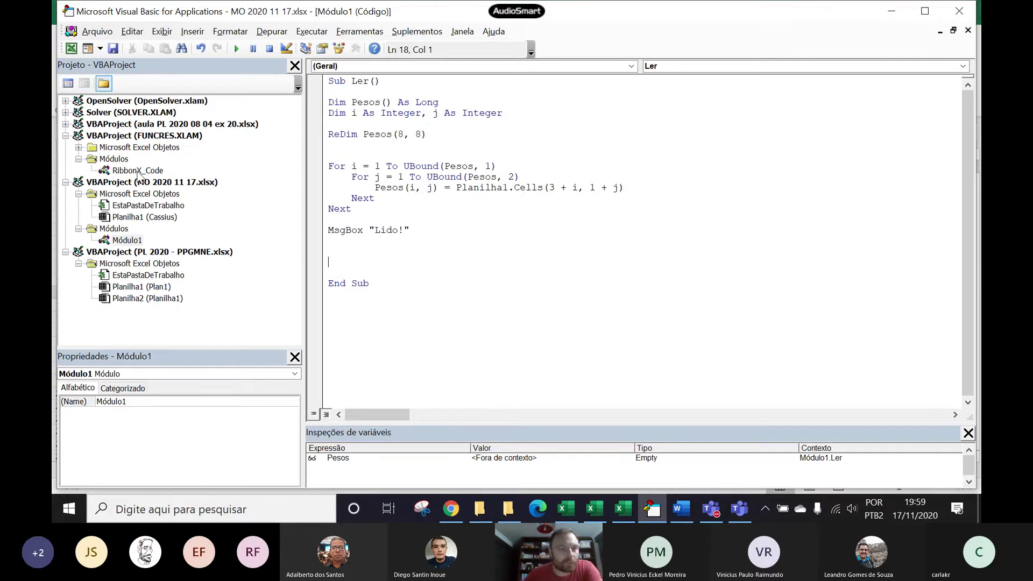
pyautogui.click(65, 100)
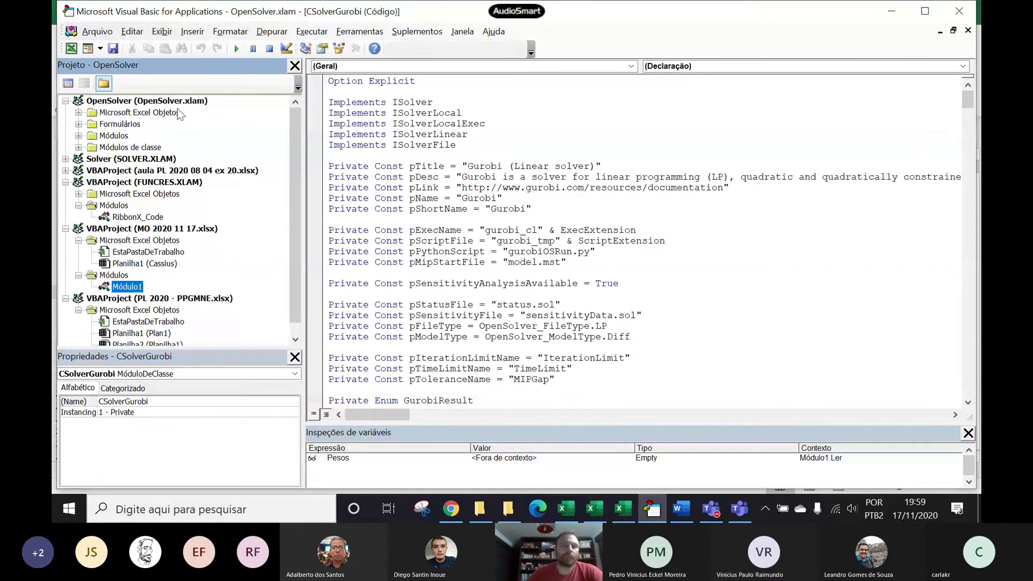
# Step: Look back at the workbook, return to the Visual Basic editor and open OpenSolver's FAbout and FAutoModel forms
pyautogui.click(623, 508)
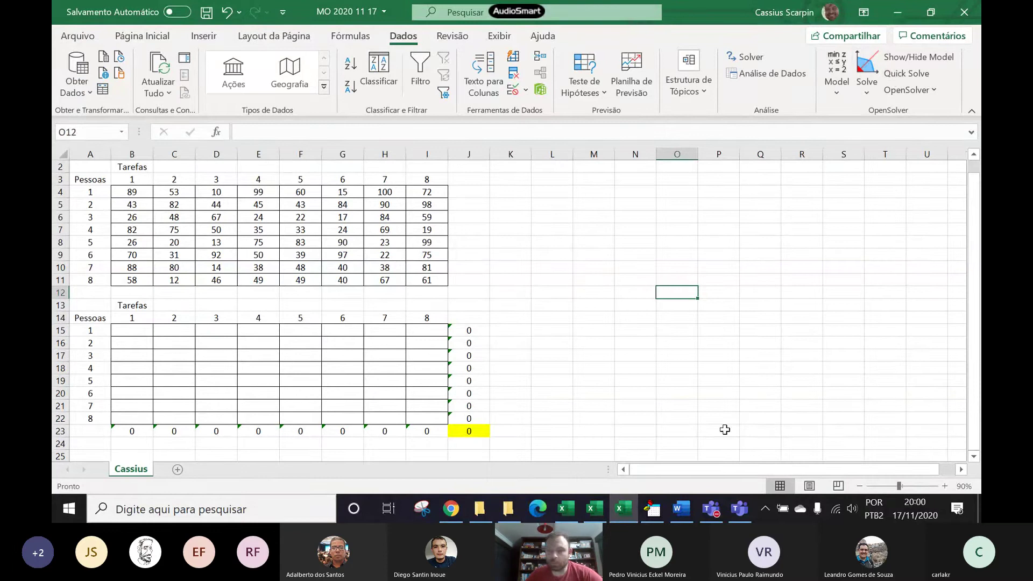
pyautogui.click(652, 509)
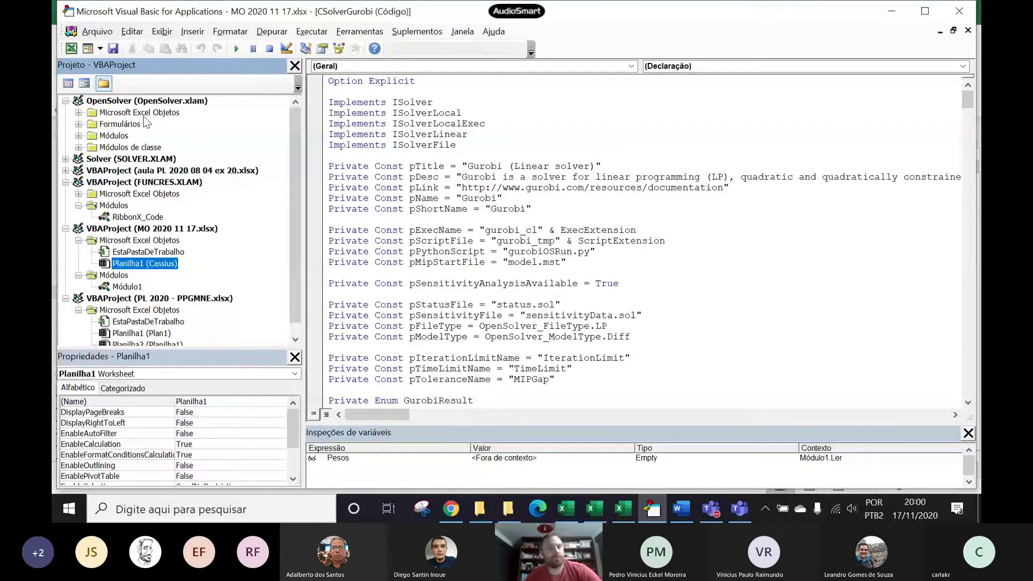
pyautogui.click(79, 125)
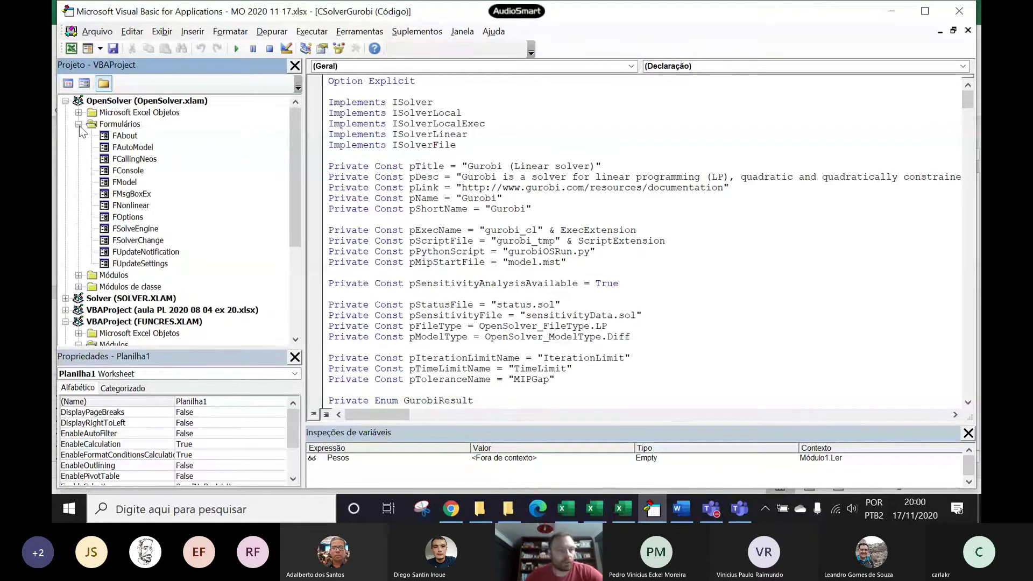
pyautogui.click(126, 138)
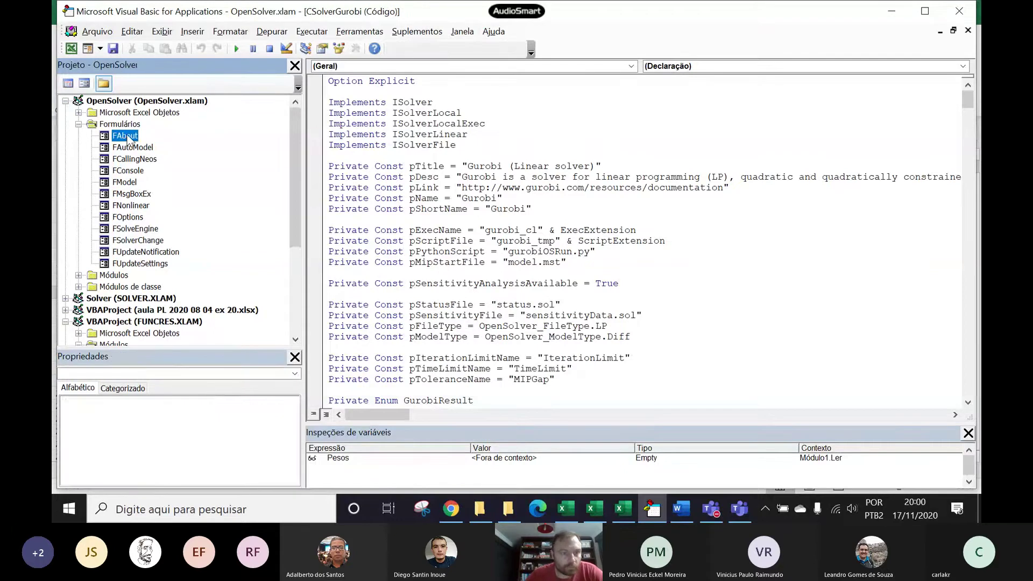
pyautogui.doubleClick(128, 138)
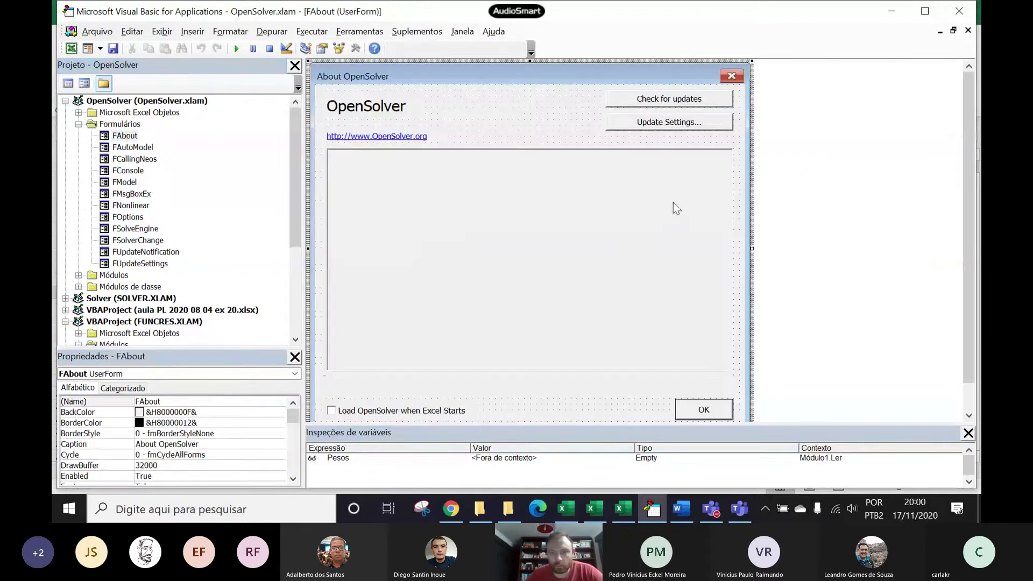
pyautogui.doubleClick(129, 148)
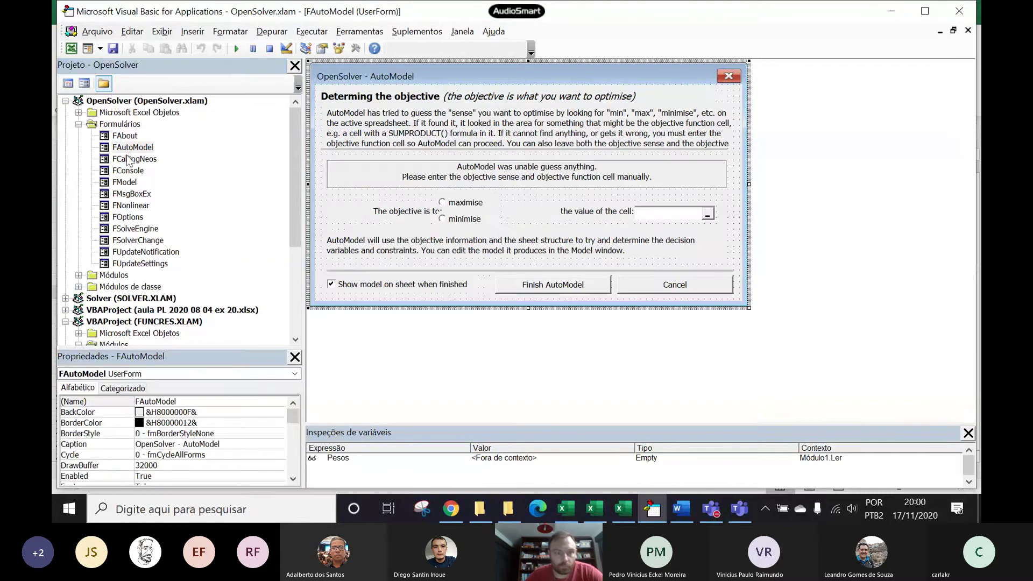
# Step: Open the OpenSolver project's FCallingNeos, FConsole and FModel forms one after another to view their layouts
pyautogui.doubleClick(127, 159)
pyautogui.doubleClick(127, 171)
pyautogui.doubleClick(126, 183)
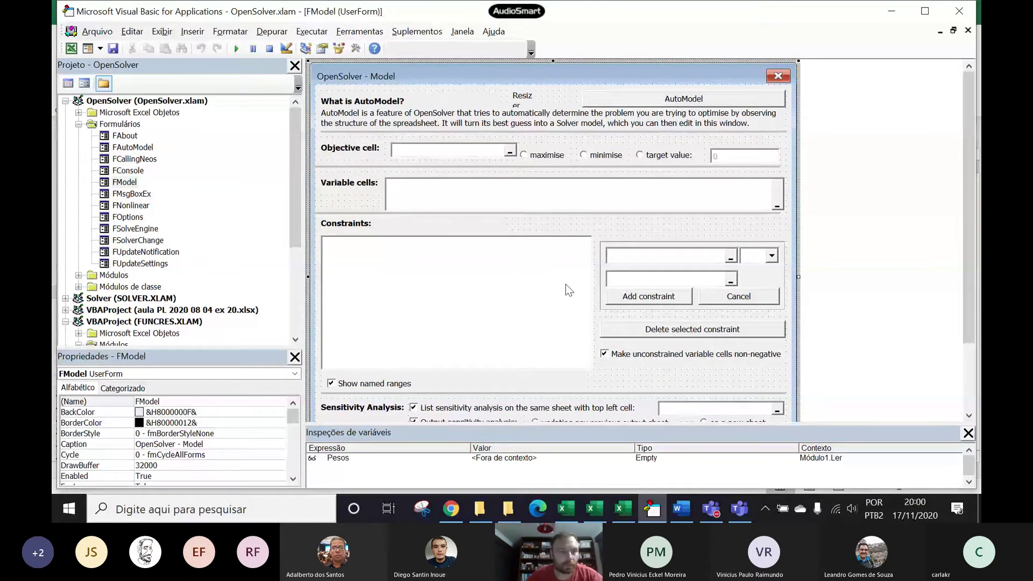
# Step: Collapse the OpenSolver project's forms, expand its modules and look through the full module list
pyautogui.click(78, 124)
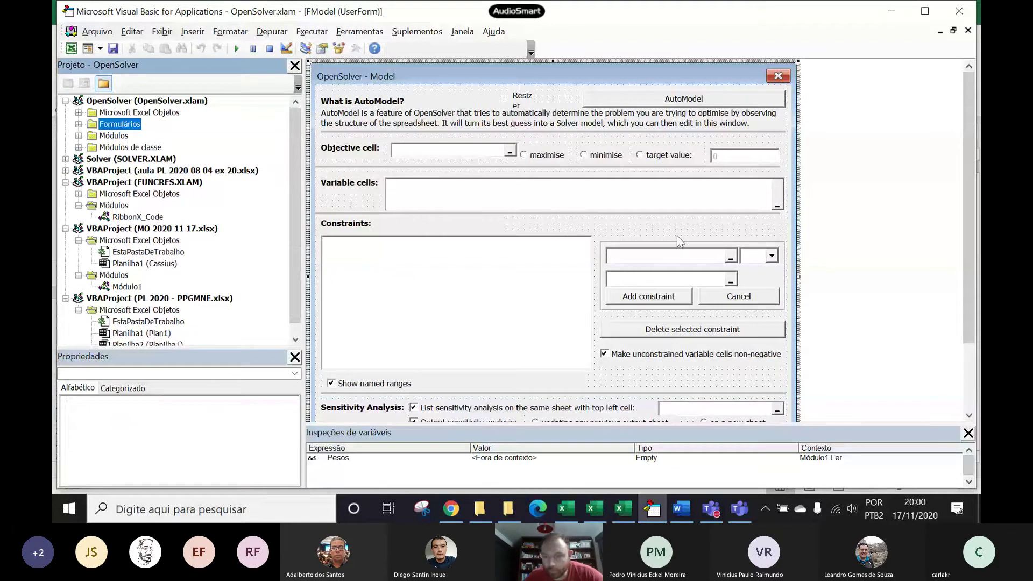
pyautogui.click(79, 136)
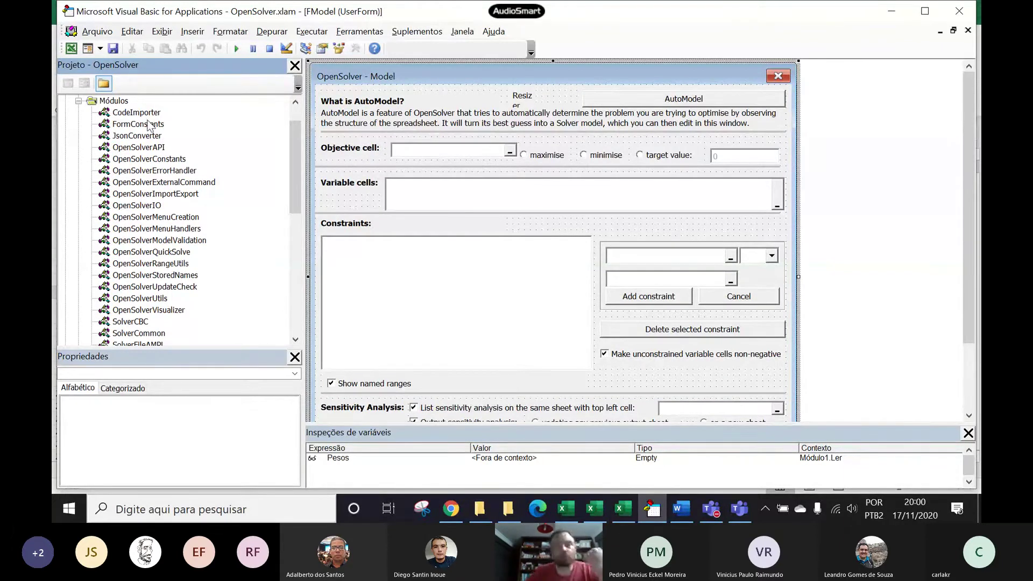
pyautogui.scroll(-2, 186, 258)
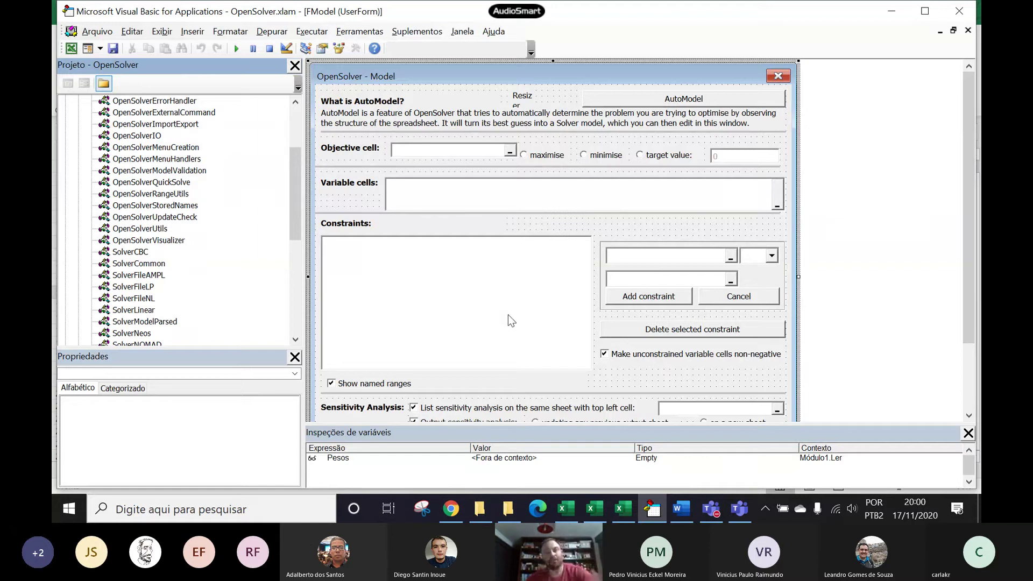
pyautogui.scroll(2, 152, 253)
pyautogui.scroll(-1, 162, 316)
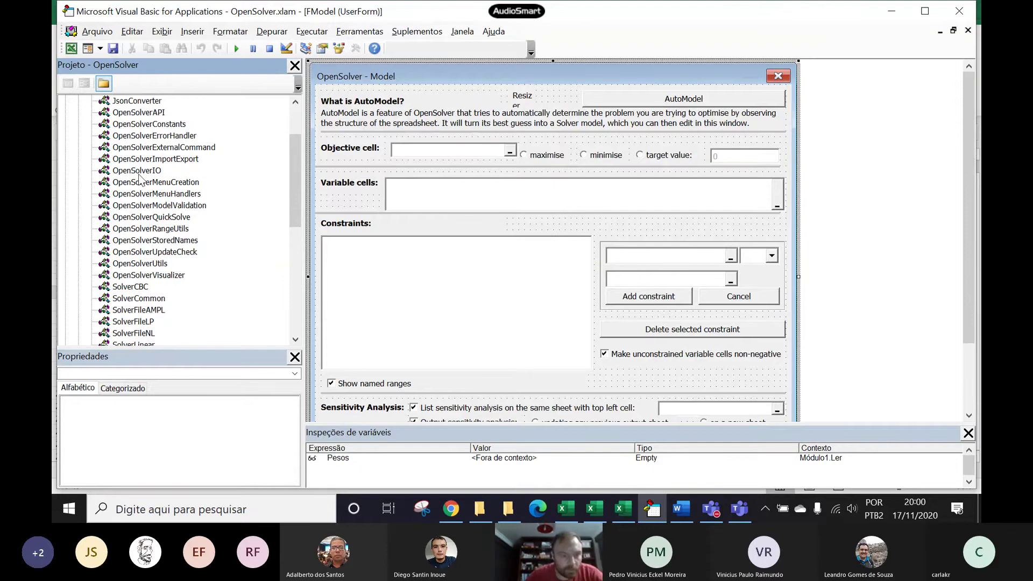
pyautogui.scroll(-1, 192, 264)
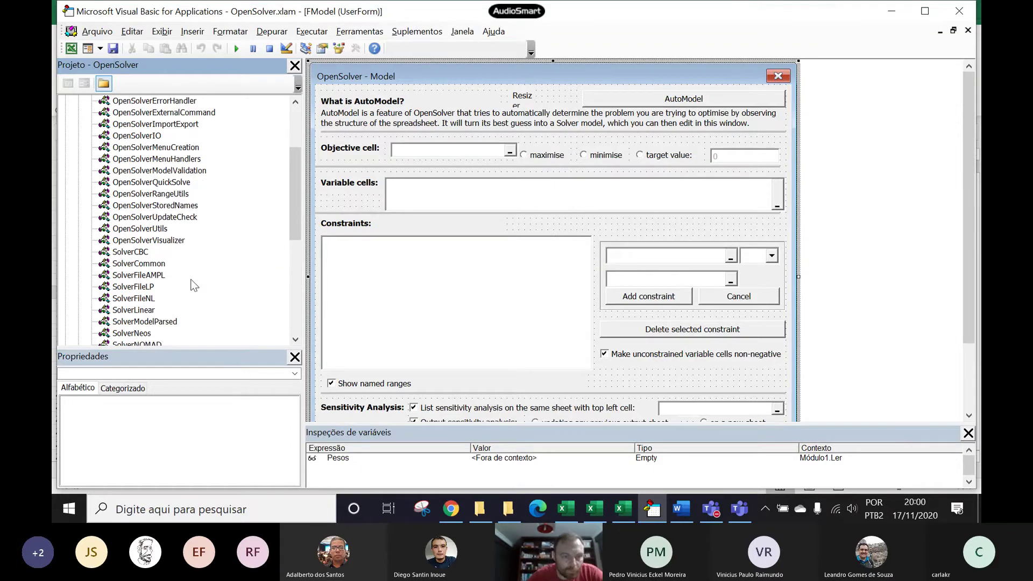
pyautogui.scroll(-1, 160, 309)
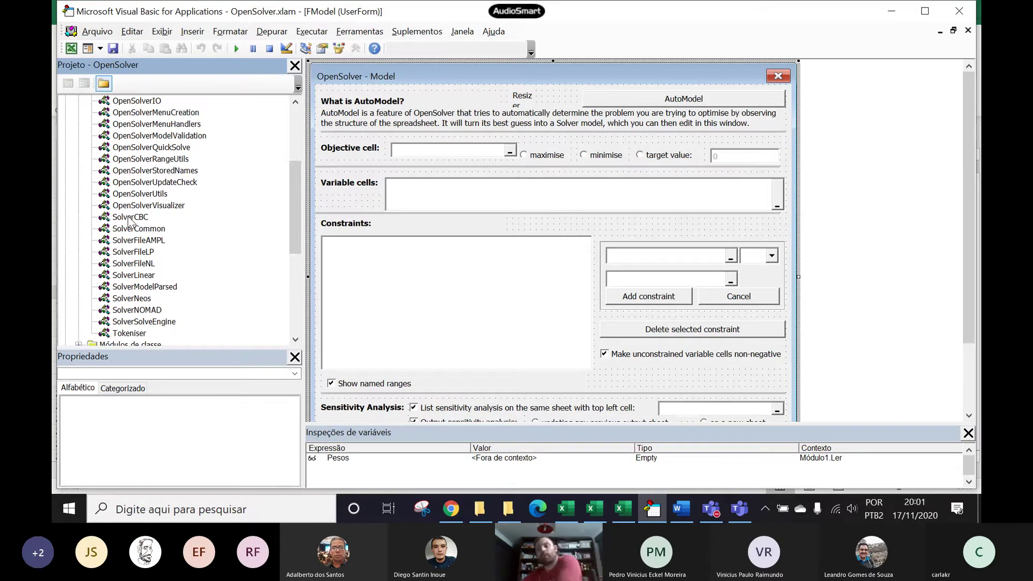
pyautogui.scroll(4, 129, 220)
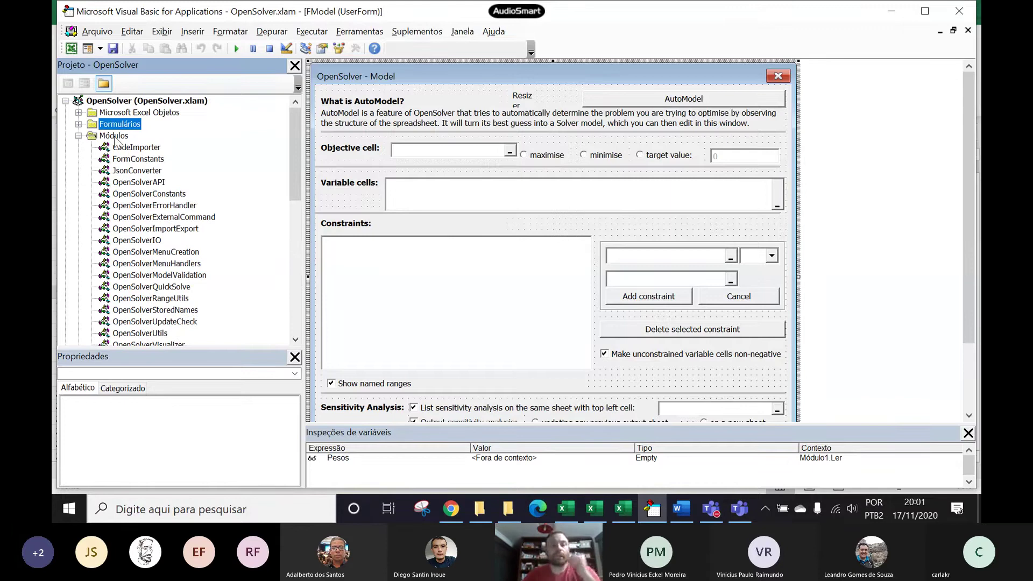
# Step: View the Mini Curso SMNE 2016 folder in File Explorer, then import CassiusTransporte.bas from it into the OpenSolver project's modules
pyautogui.moveTo(515, 505)
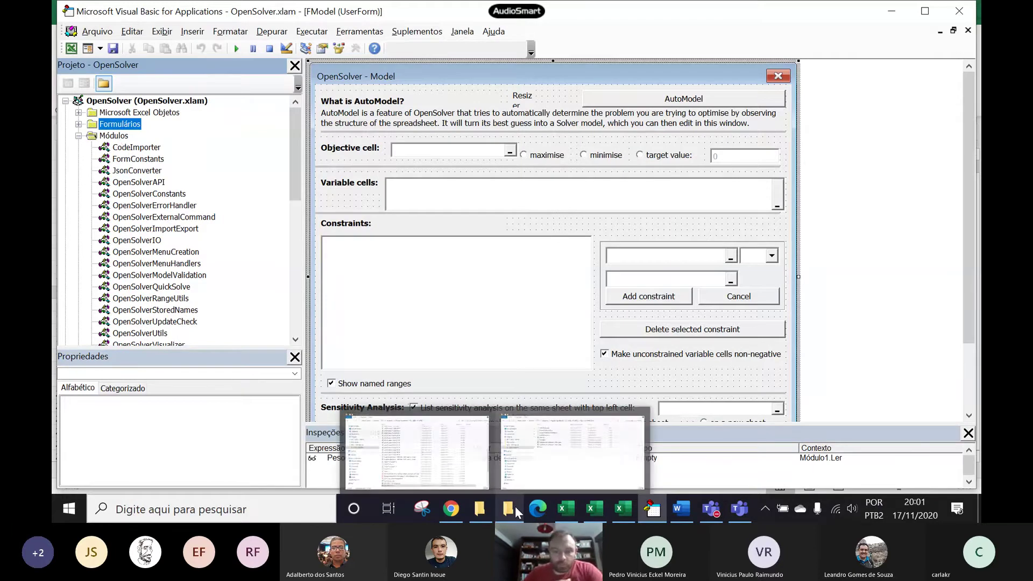
pyautogui.click(561, 463)
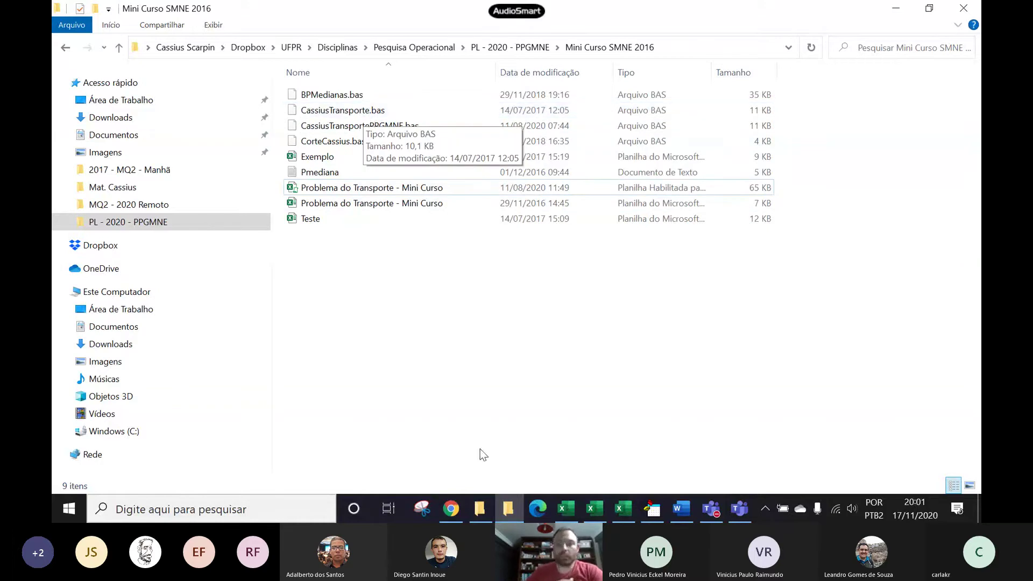
pyautogui.click(653, 511)
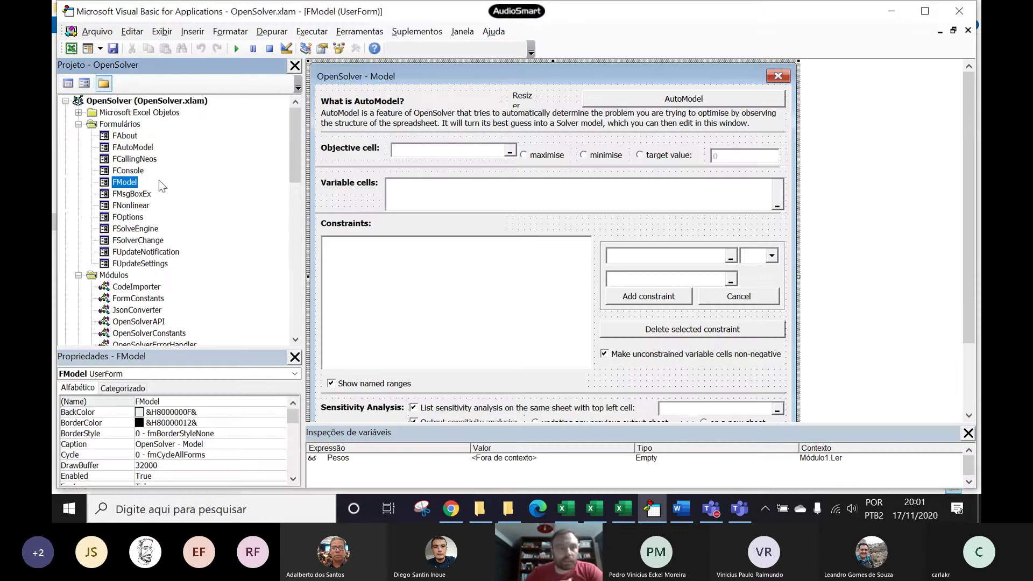
pyautogui.click(80, 124)
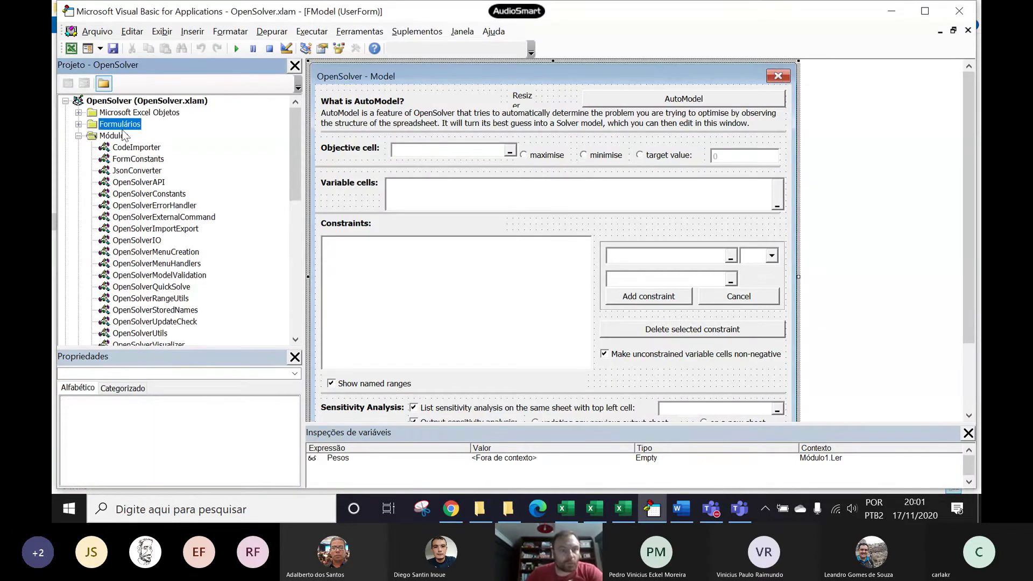
pyautogui.rightClick(122, 141)
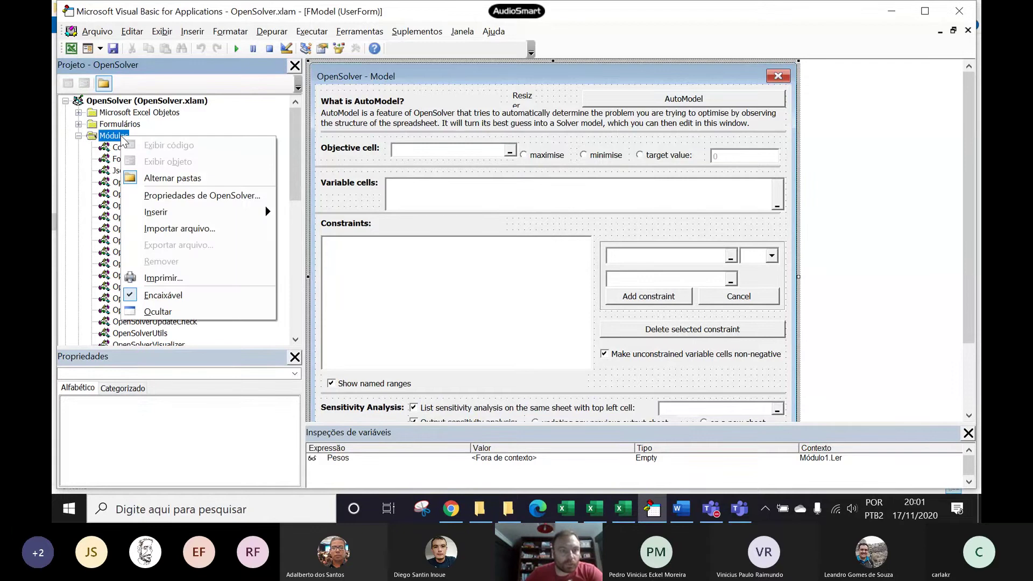
pyautogui.click(180, 228)
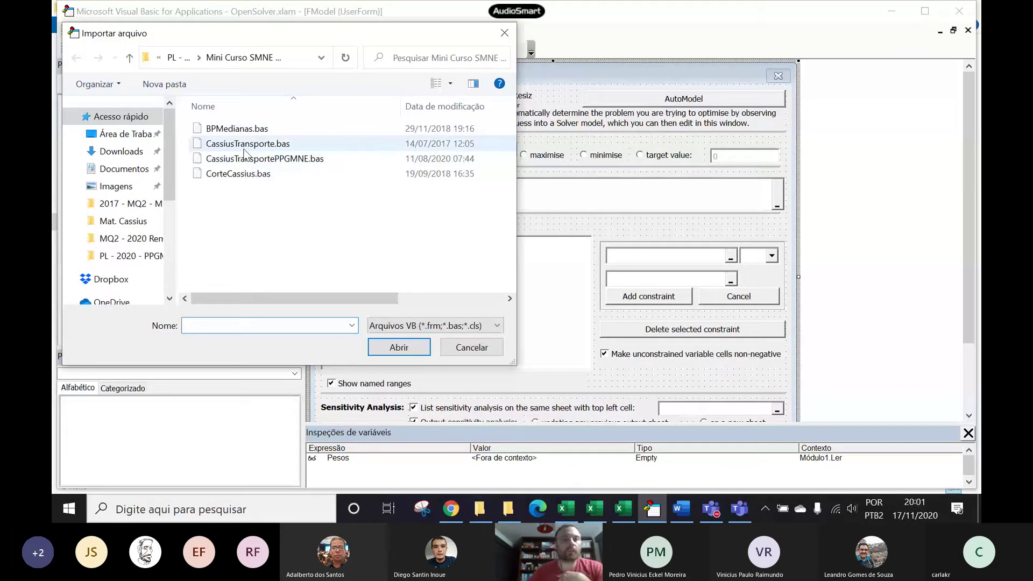
pyautogui.click(285, 147)
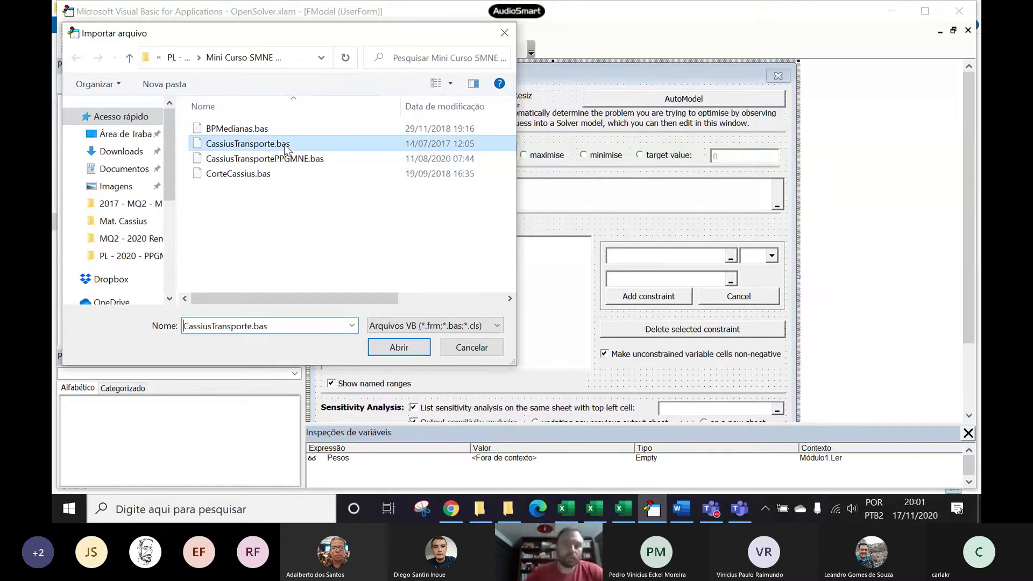
pyautogui.click(398, 348)
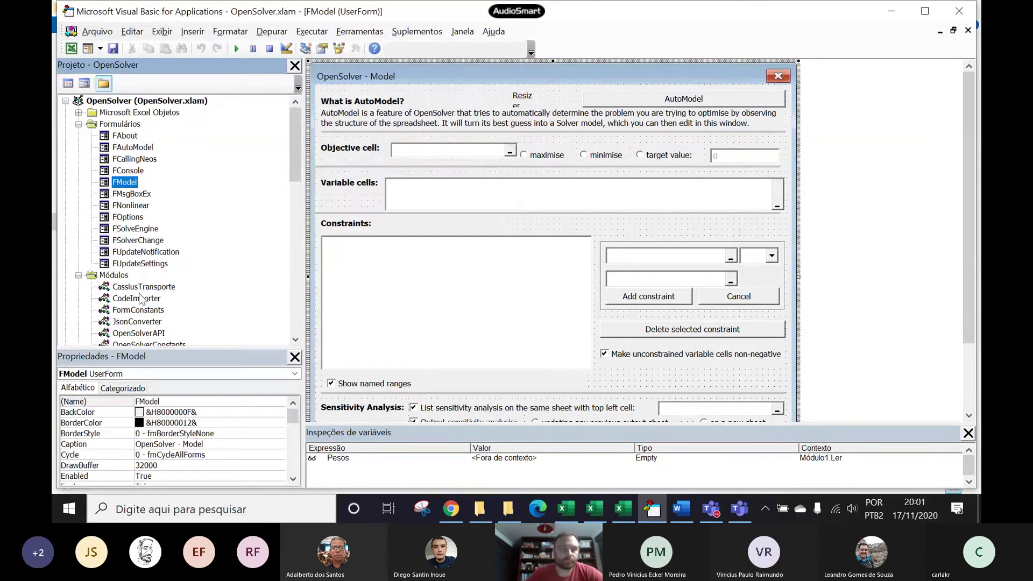
# Step: Collapse the OpenSolver forms again and open the code of the imported CassiusTransporte module
pyautogui.click(79, 124)
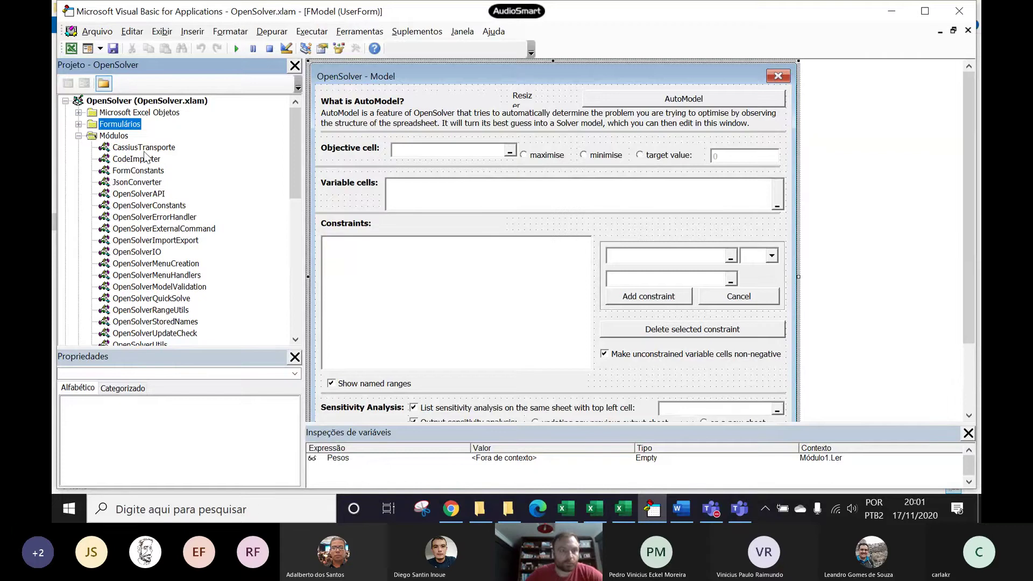
pyautogui.doubleClick(130, 153)
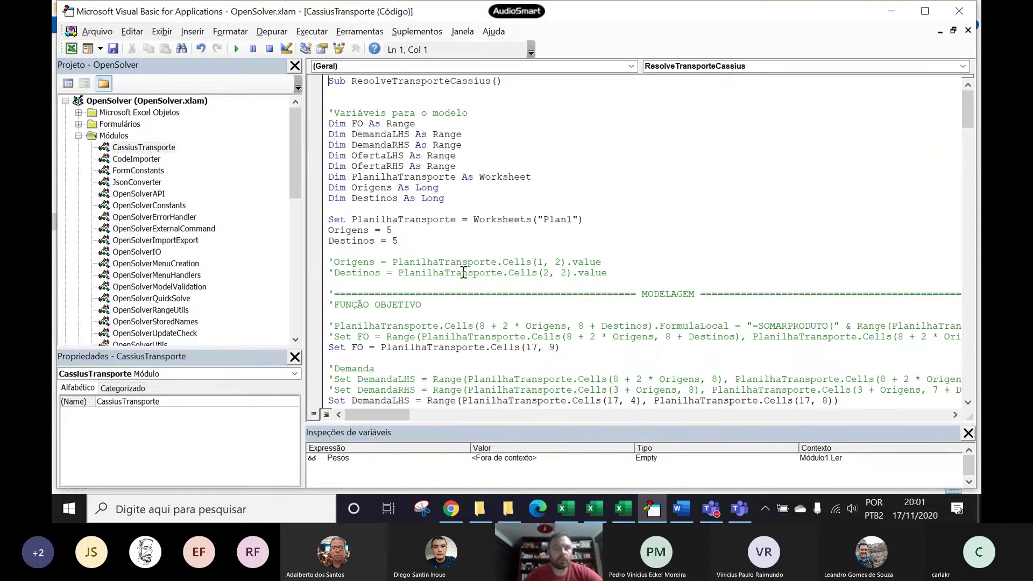
pyautogui.click(486, 275)
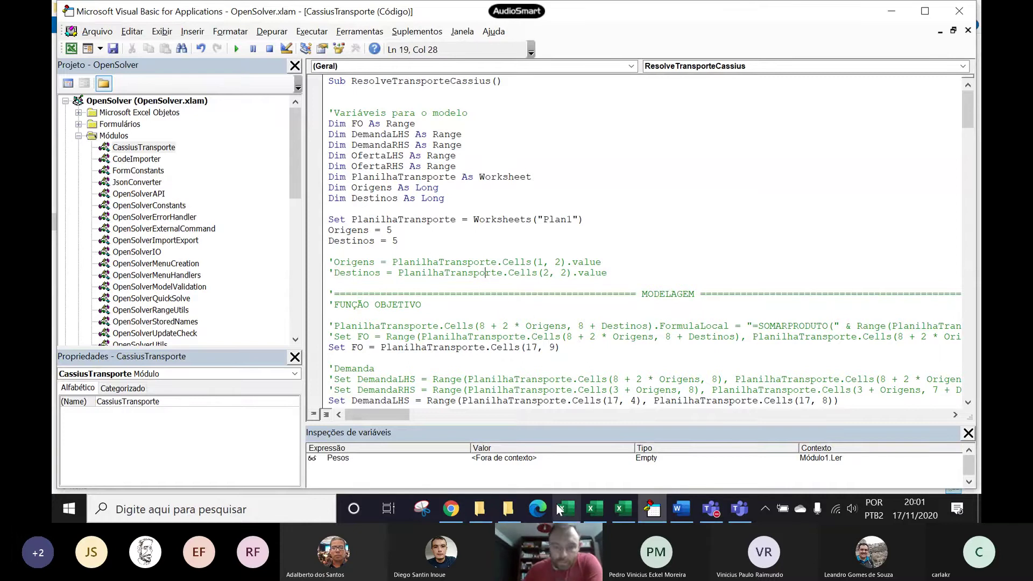
# Step: Switch to File Explorer, open the macro-enabled workbook Problema do Transporte - Mini Curso and show its Plan1 sheet
pyautogui.click(501, 509)
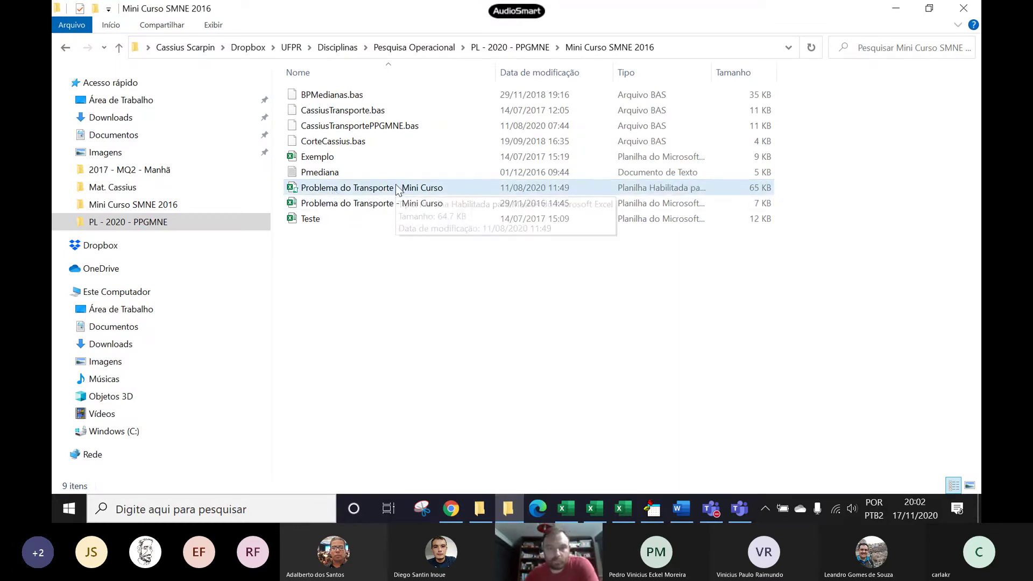
pyautogui.doubleClick(395, 188)
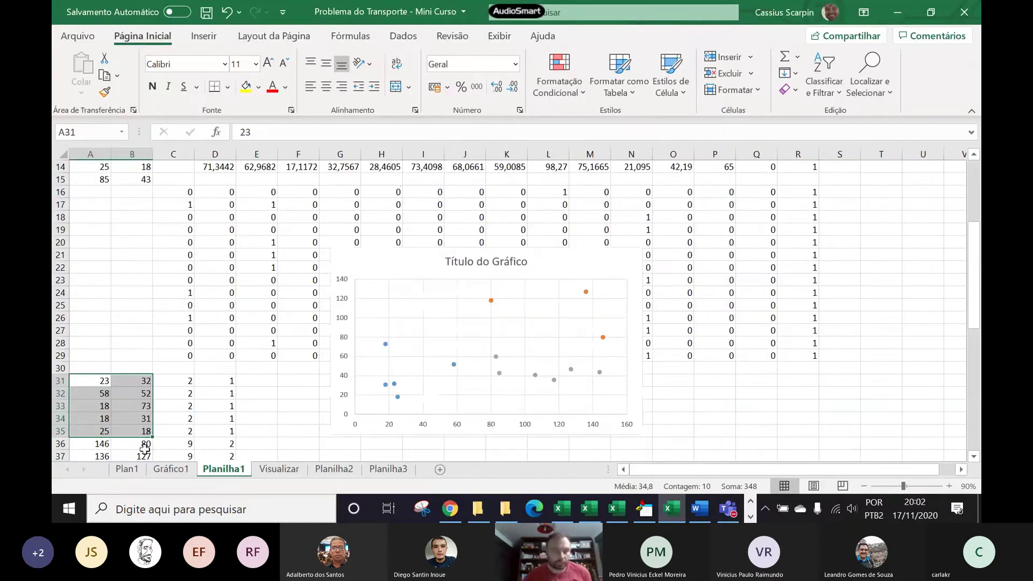
pyautogui.click(129, 469)
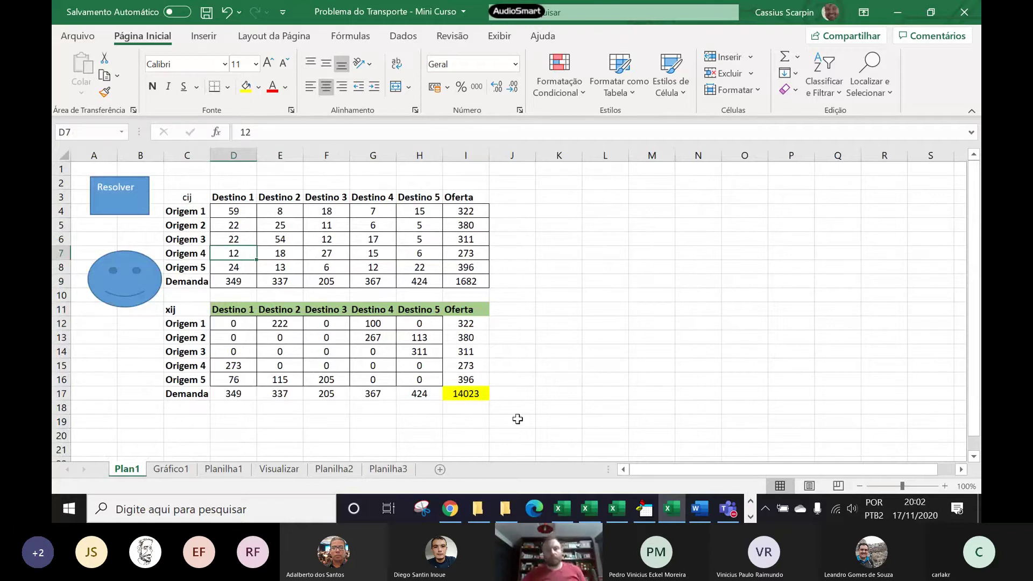
# Step: Switch to the Visual Basic editor, collapse the transport workbook's modules and reopen the CassiusTransporte code in the OpenSolver project
pyautogui.click(649, 514)
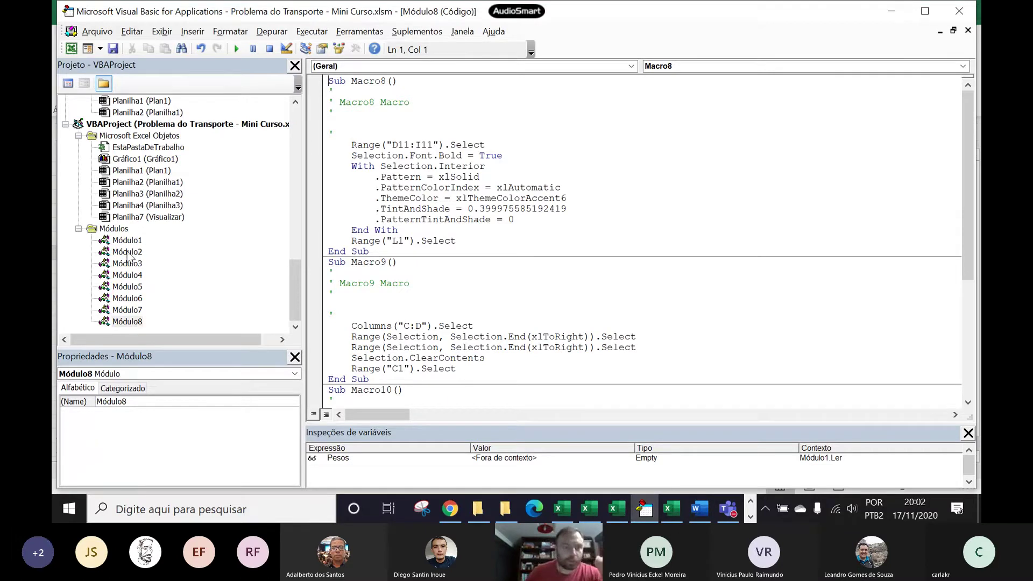
pyautogui.click(79, 229)
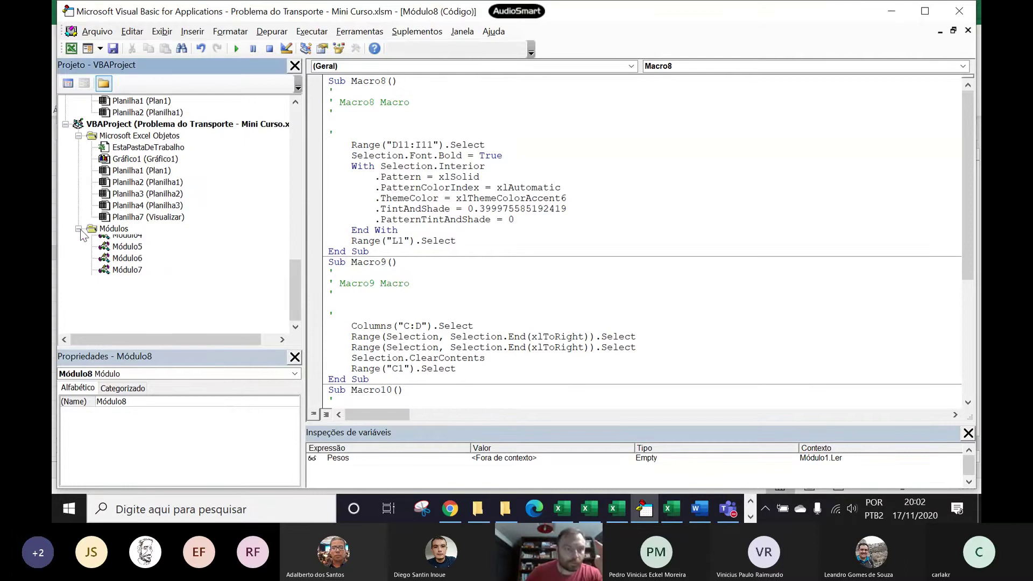
pyautogui.scroll(8, 83, 235)
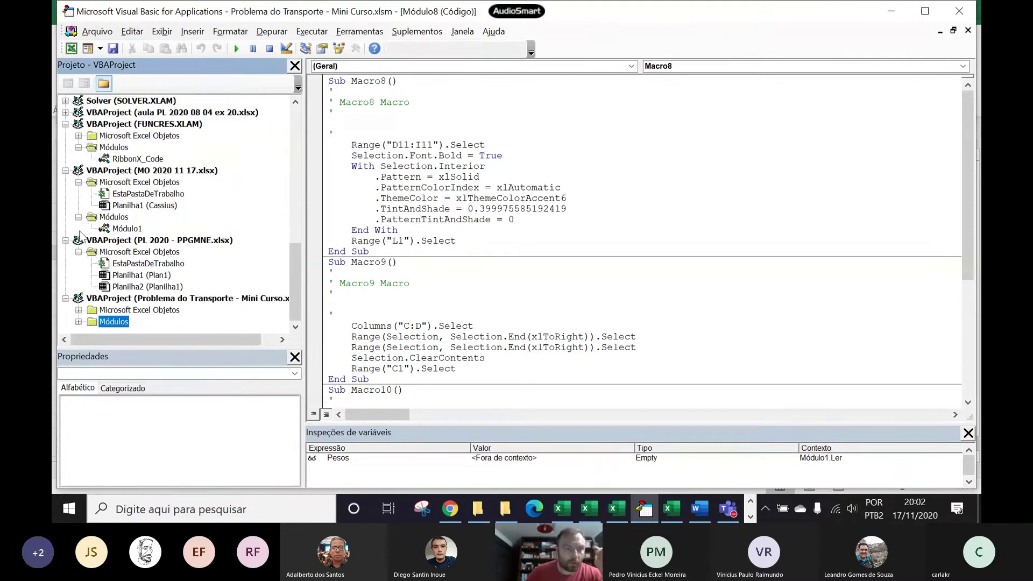
pyautogui.scroll(10, 144, 244)
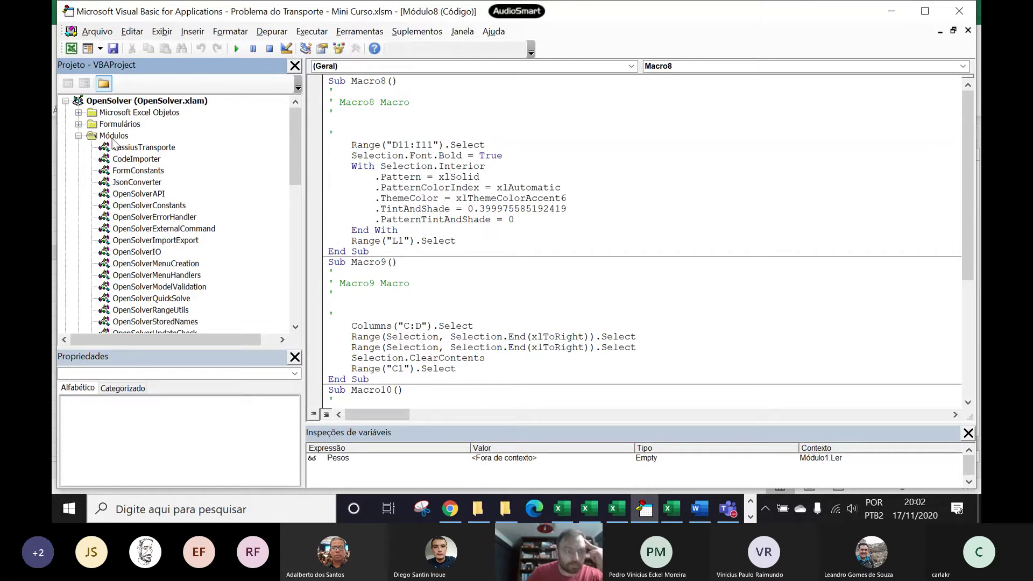
pyautogui.doubleClick(141, 148)
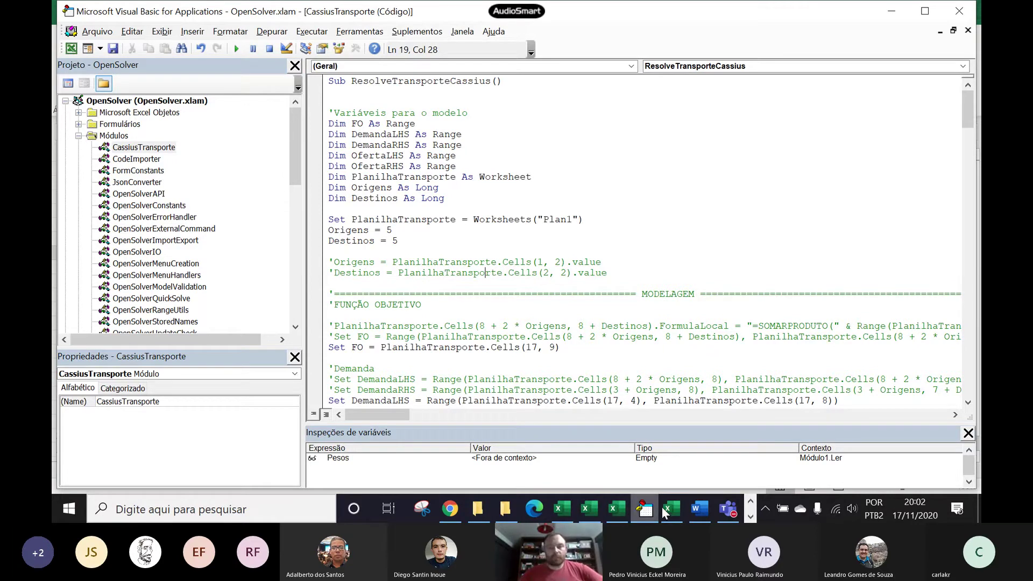
# Step: View the cost and allocation tables on Plan1 of the transport workbook in Excel and return to the CassiusTransporte code
pyautogui.moveTo(673, 509)
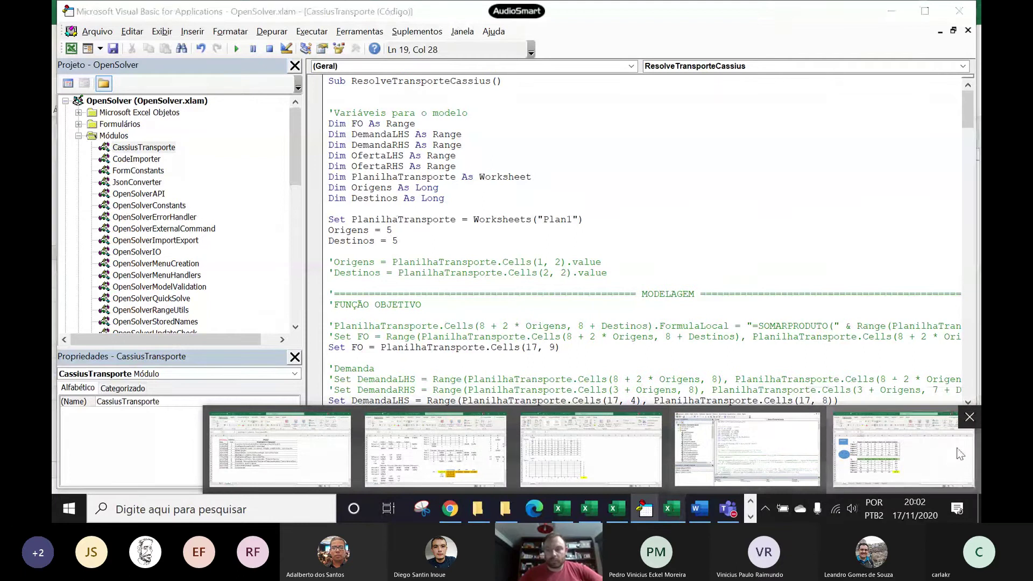
pyautogui.click(904, 451)
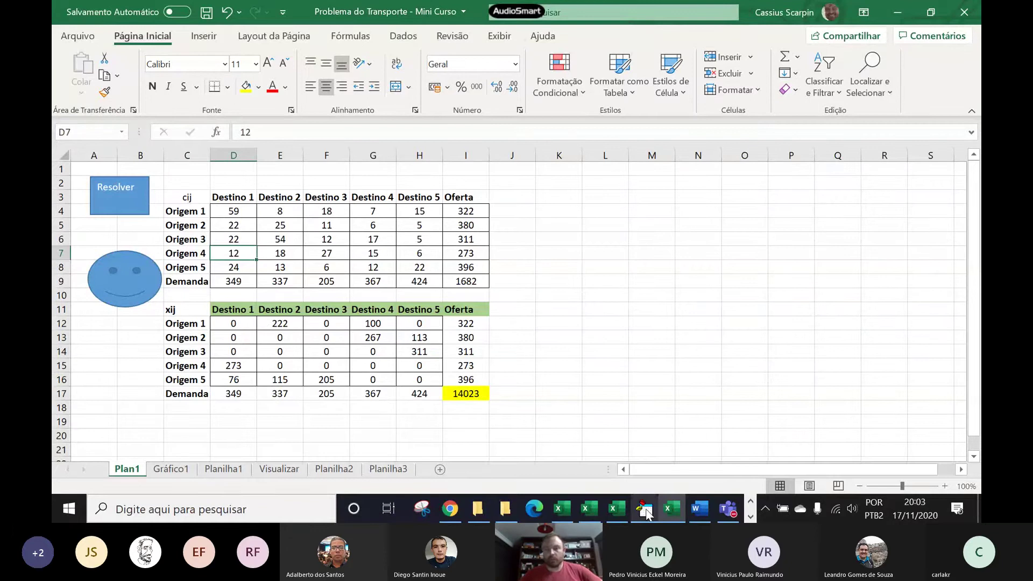
pyautogui.moveTo(647, 513)
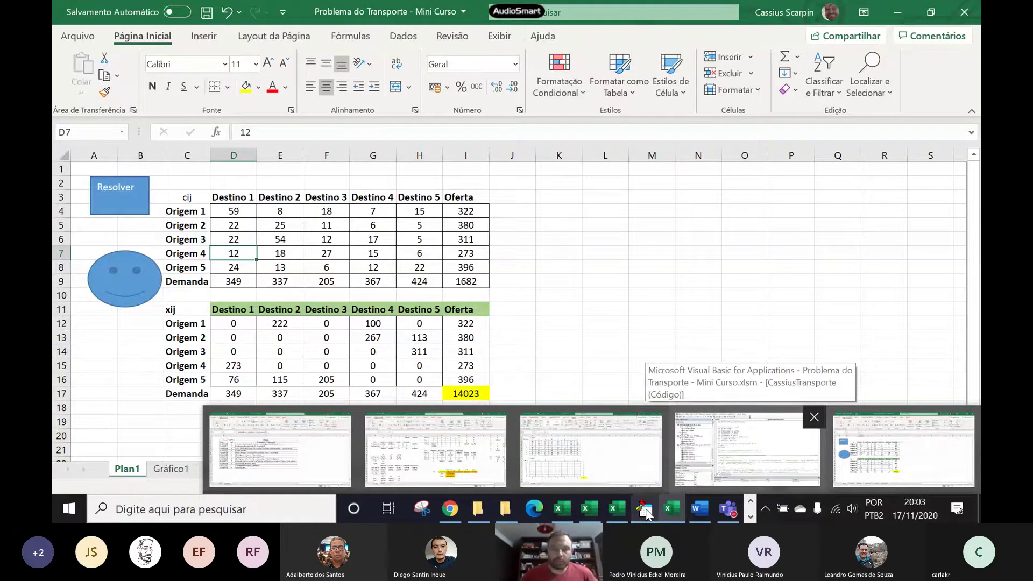
pyautogui.click(716, 460)
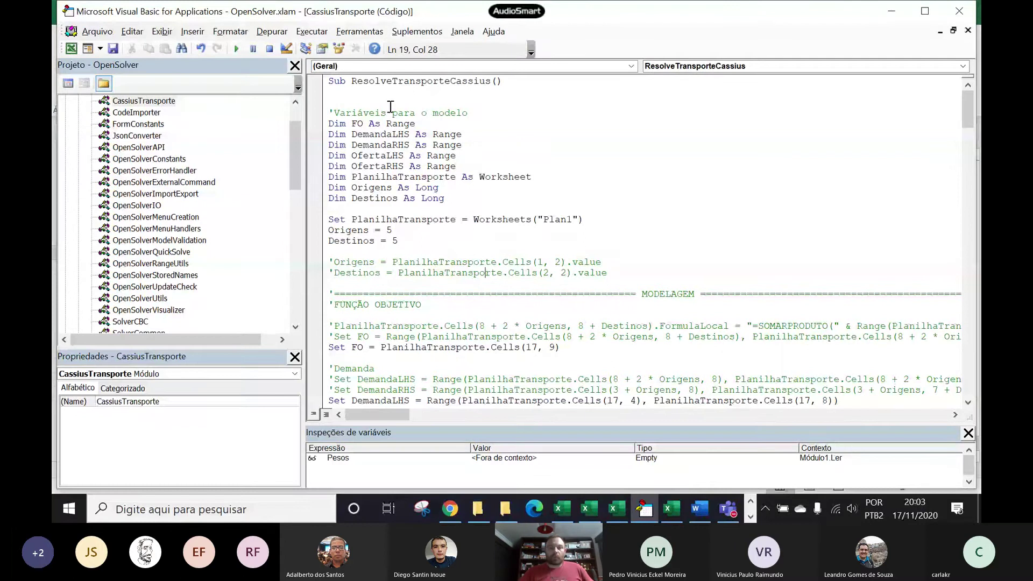
# Step: Examine the objective function, demand and supply range definitions in CassiusTransporte and locate the transport workbook's project in the project tree
pyautogui.scroll(-1, 388, 218)
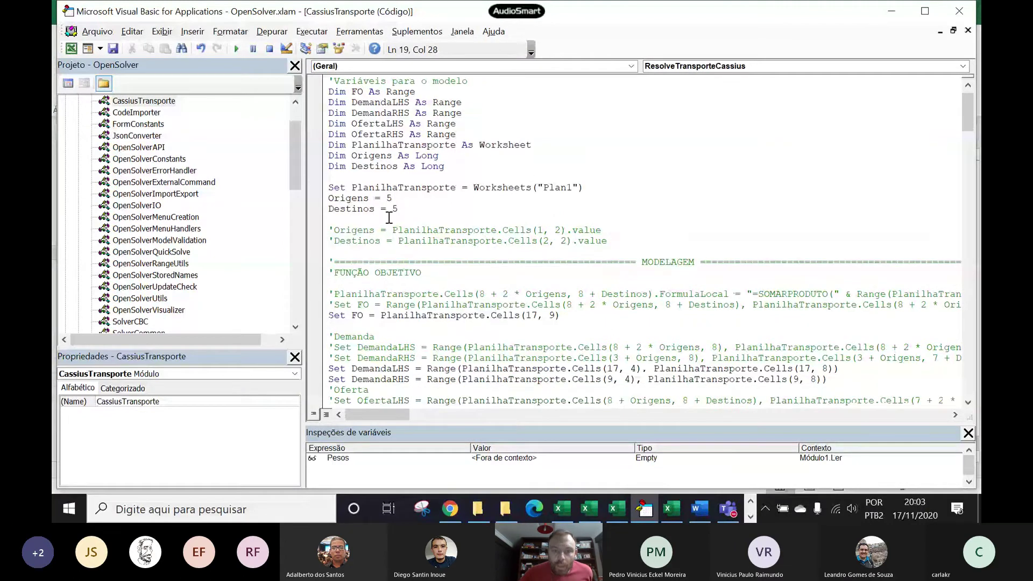
pyautogui.scroll(-1, 388, 217)
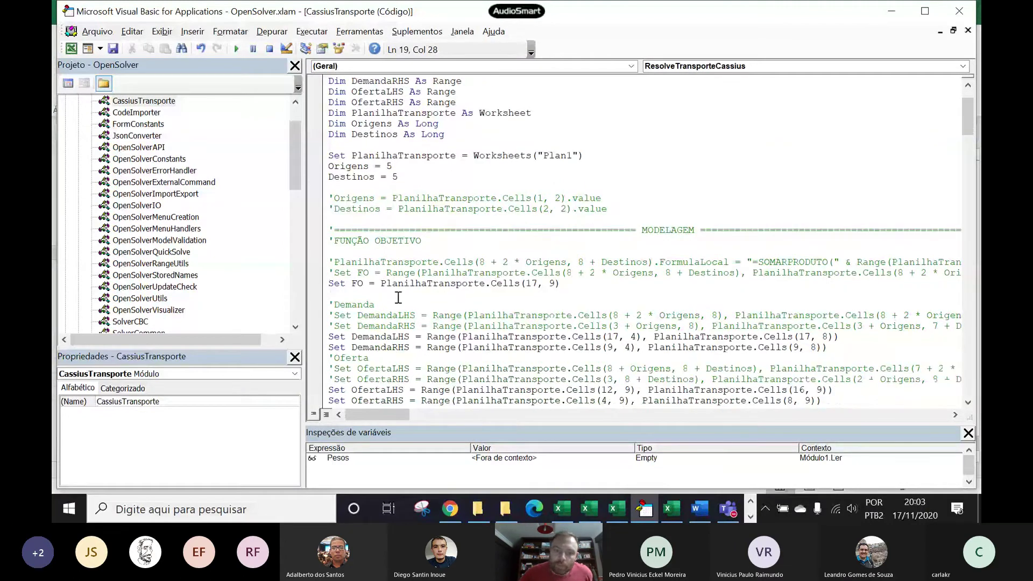
pyautogui.scroll(-1, 398, 296)
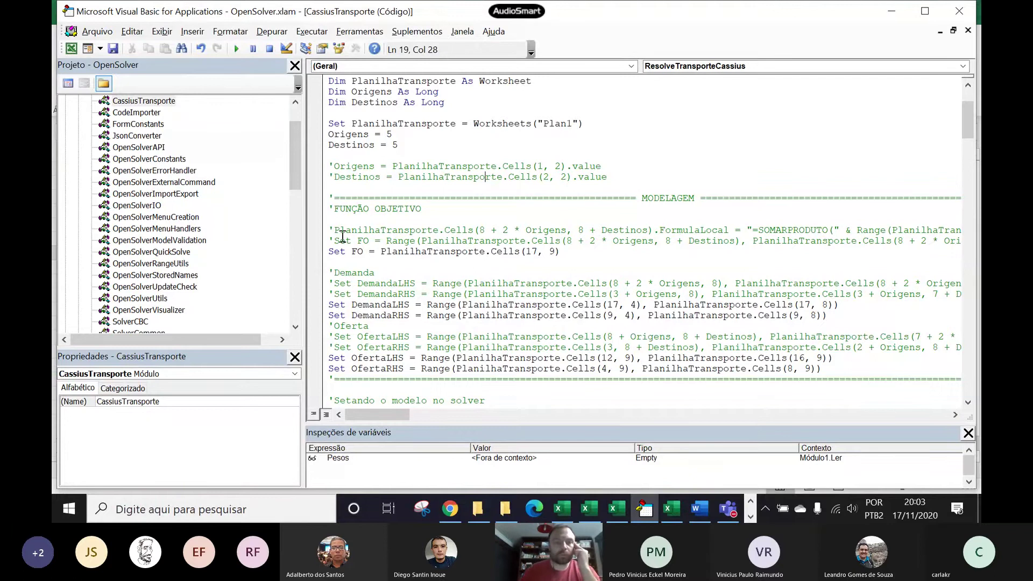
pyautogui.moveTo(295, 173); pyautogui.dragTo(293, 309)
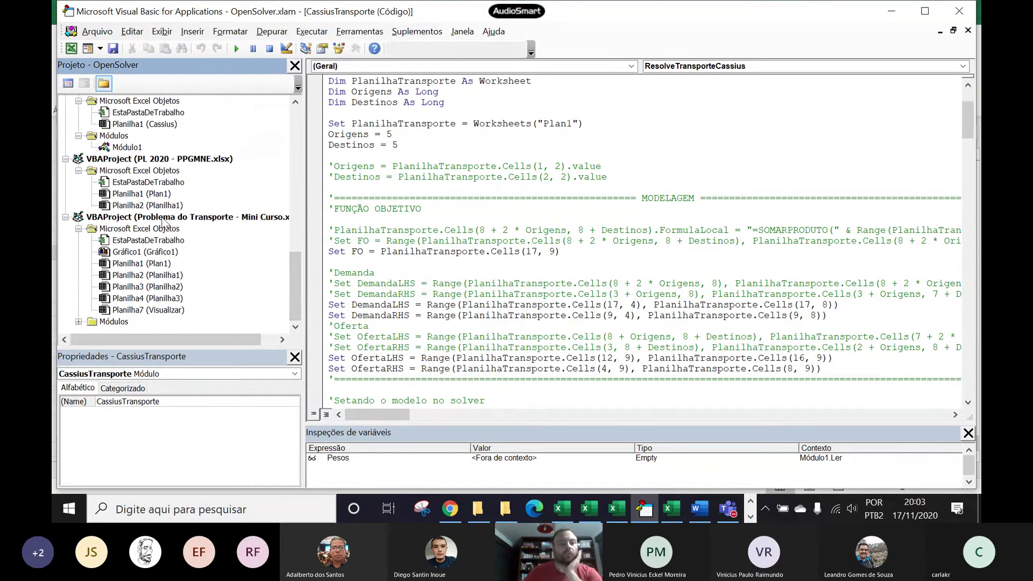
# Step: Open Módulo1 in the transport workbook's project and highlight the ResolveTransporteCassius name that the Resolver macro calls
pyautogui.click(78, 322)
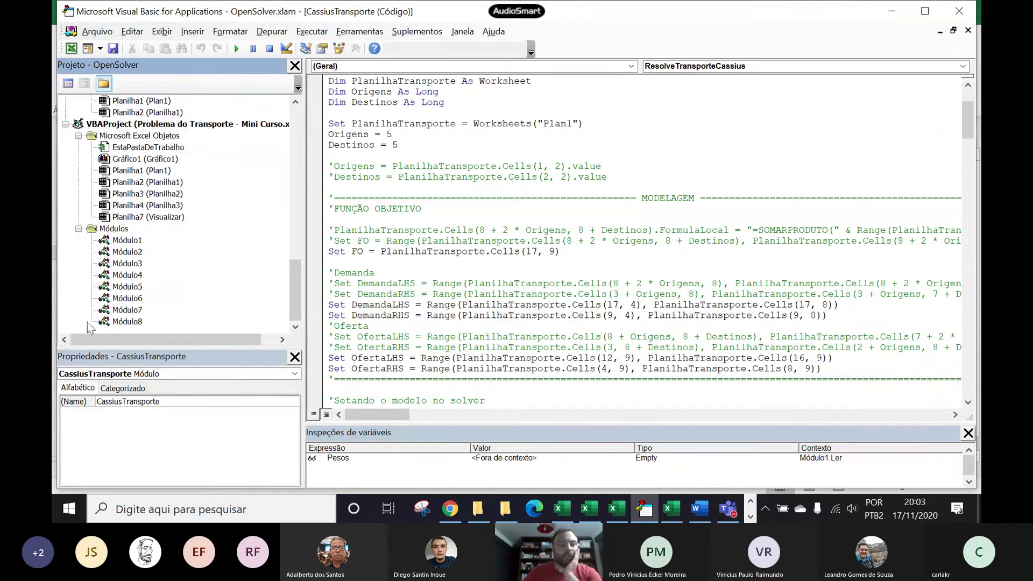
pyautogui.doubleClick(133, 240)
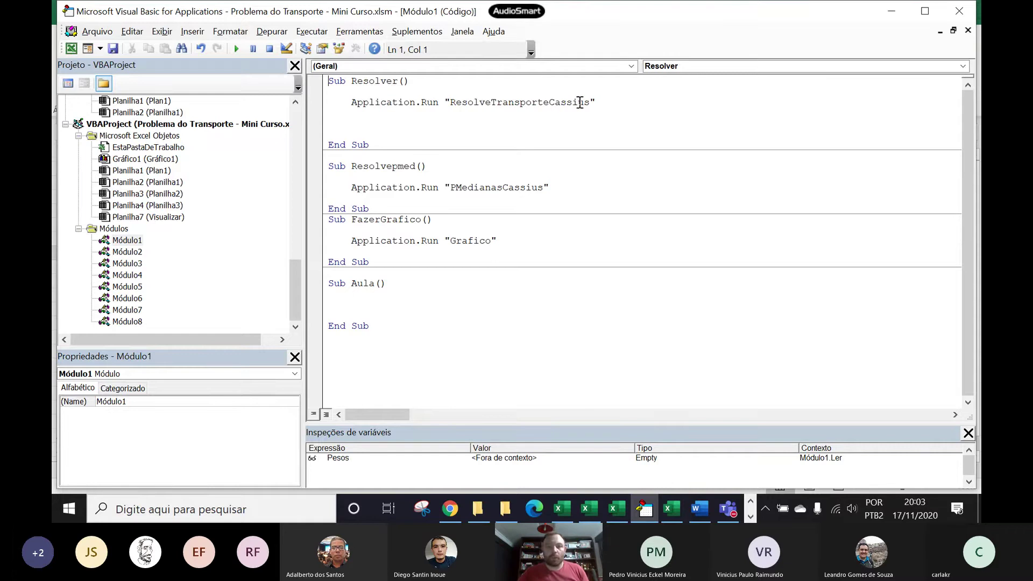
pyautogui.moveTo(592, 104); pyautogui.dragTo(453, 106)
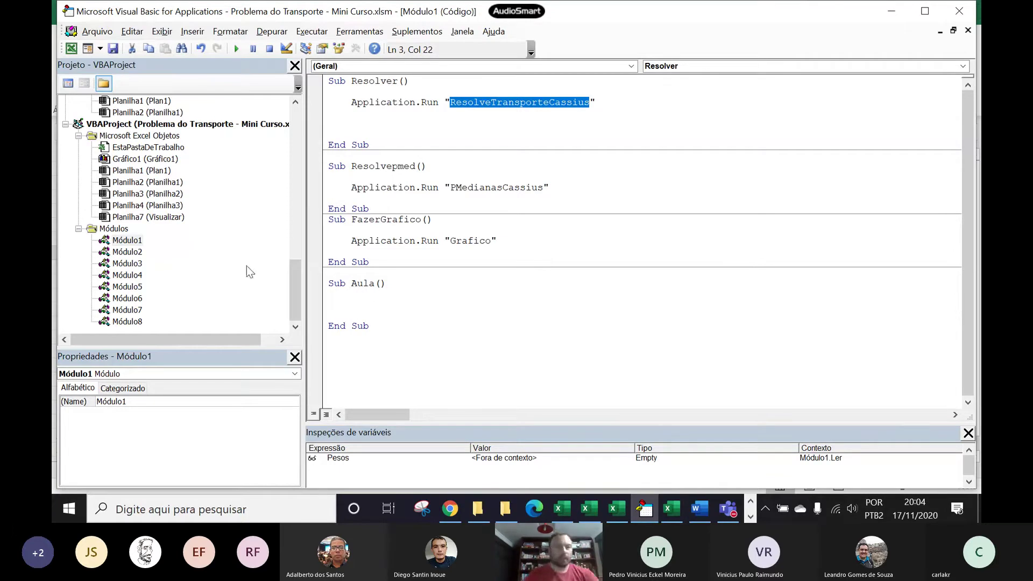
# Step: Switch to the transport workbook in Excel and clear the xij allocation cells D12:H16 on Plan1
pyautogui.click(676, 503)
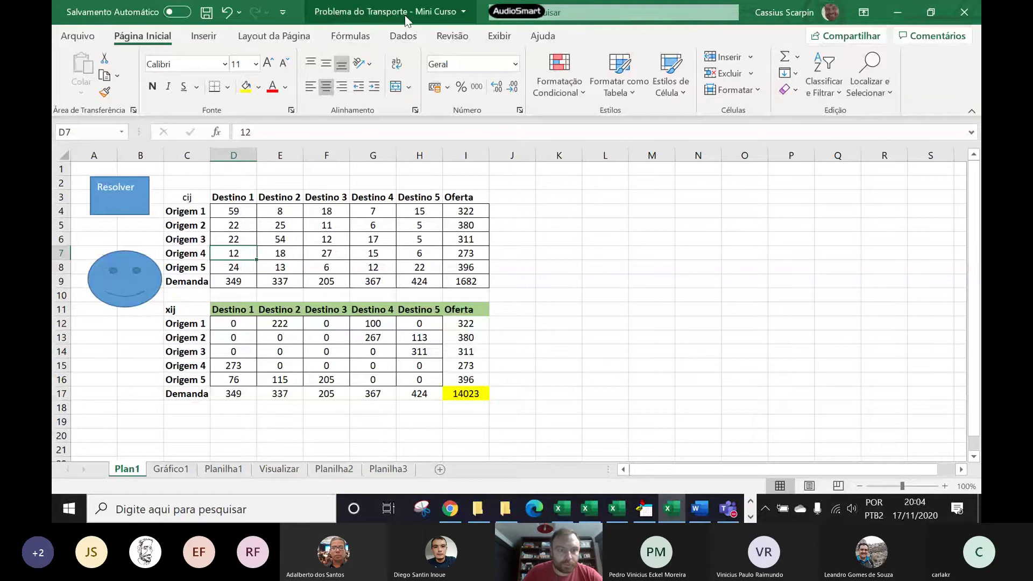
pyautogui.click(223, 215)
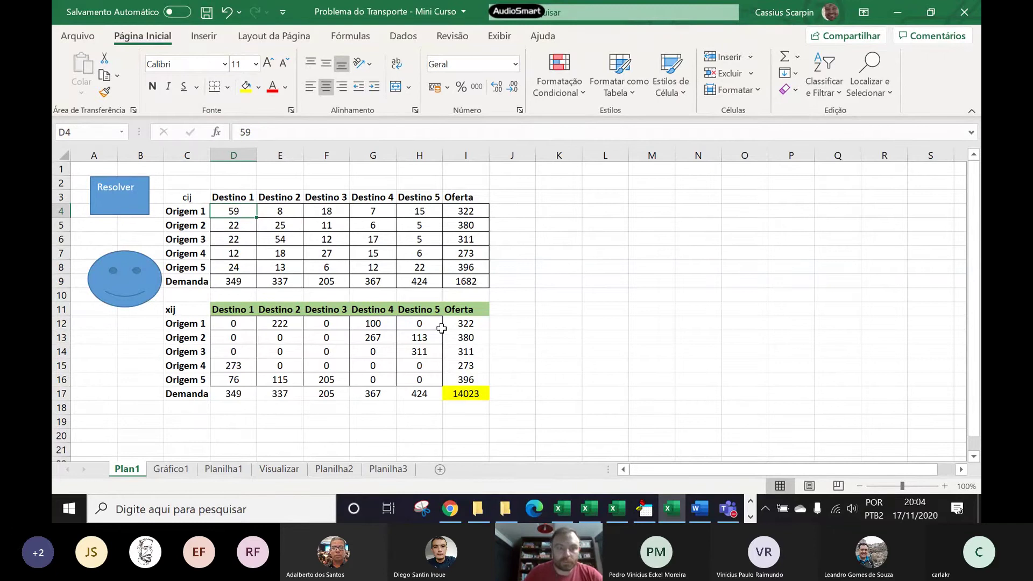
pyautogui.moveTo(245, 325); pyautogui.dragTo(414, 373)
pyautogui.press('Delete')
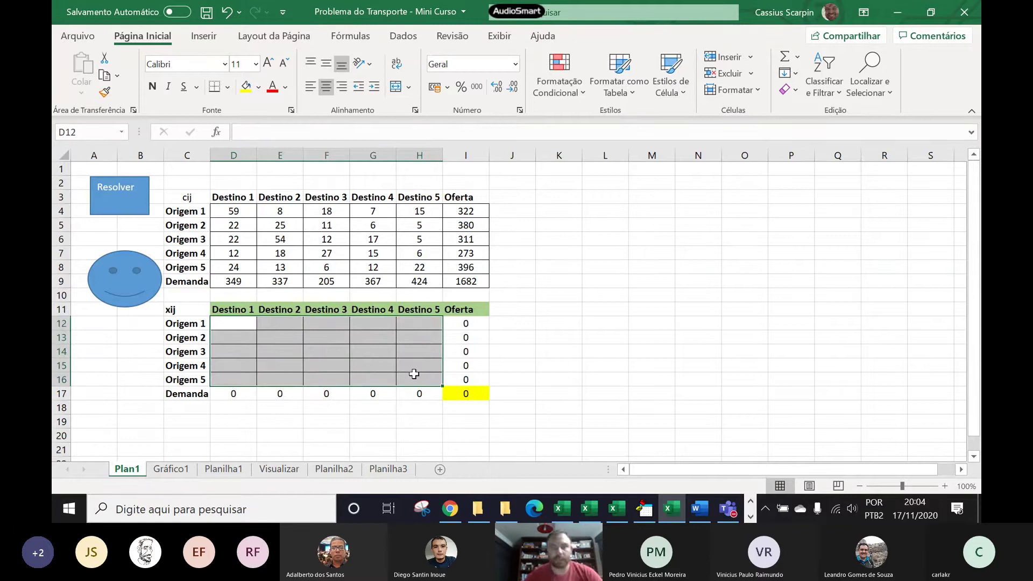
# Step: Inspect the formulas of the xij table's Oferta cells I12:I16, Demanda cells D17:H17 and objective cell I17
pyautogui.click(469, 325)
pyautogui.click(468, 338)
pyautogui.click(466, 352)
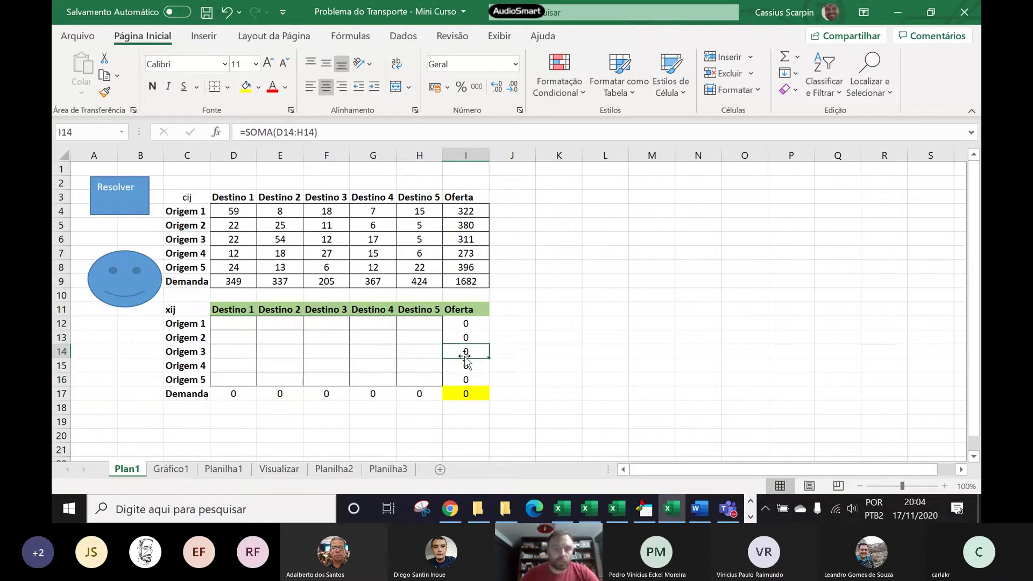
pyautogui.click(463, 365)
pyautogui.click(464, 379)
pyautogui.click(236, 394)
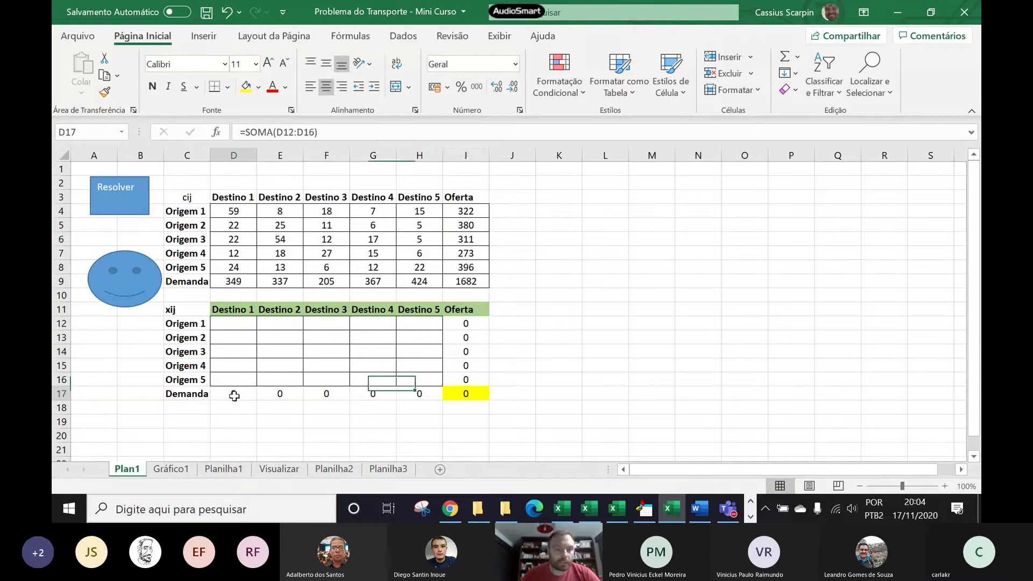
pyautogui.click(262, 396)
pyautogui.click(322, 395)
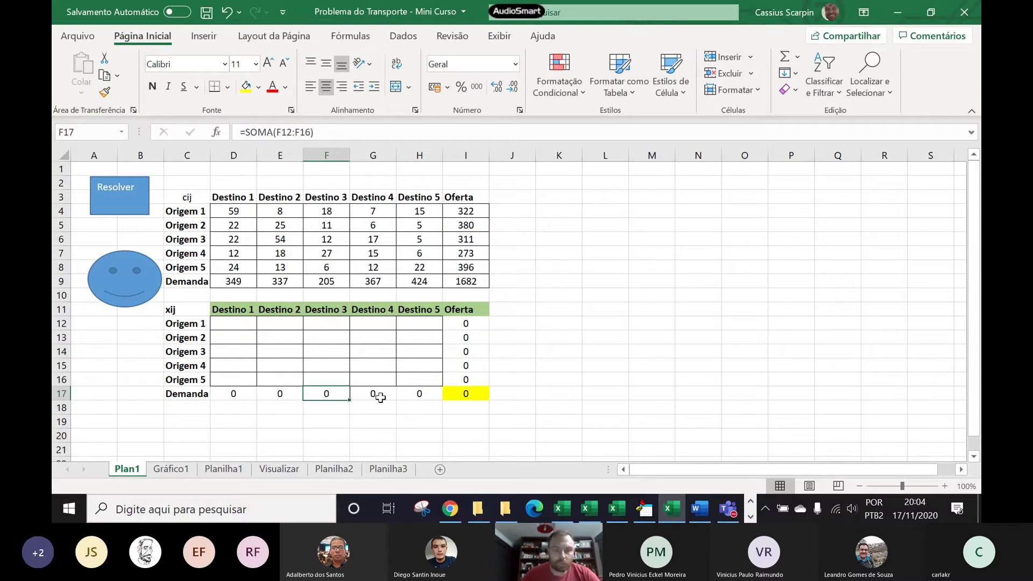
pyautogui.click(377, 394)
pyautogui.click(408, 396)
pyautogui.click(472, 395)
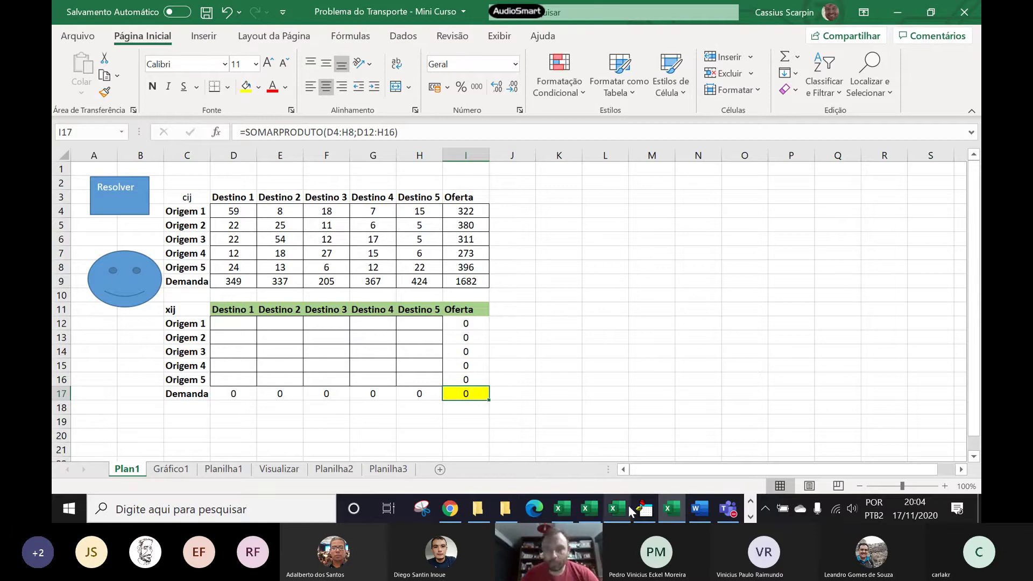
# Step: Switch to the Visual Basic editor and reopen the CassiusTransporte module in the OpenSolver project
pyautogui.click(650, 509)
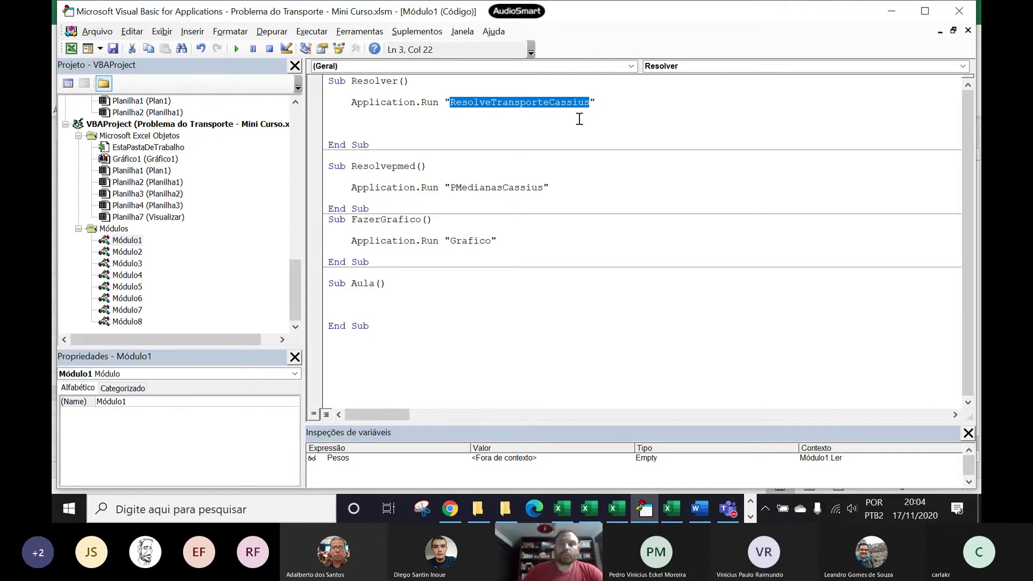
pyautogui.scroll(5, 134, 293)
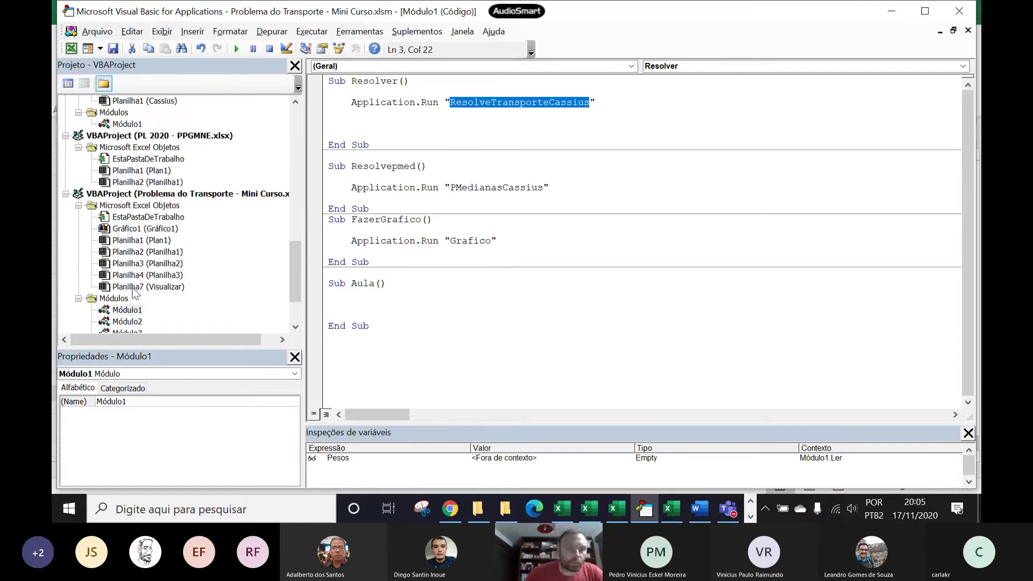
pyautogui.scroll(8, 134, 293)
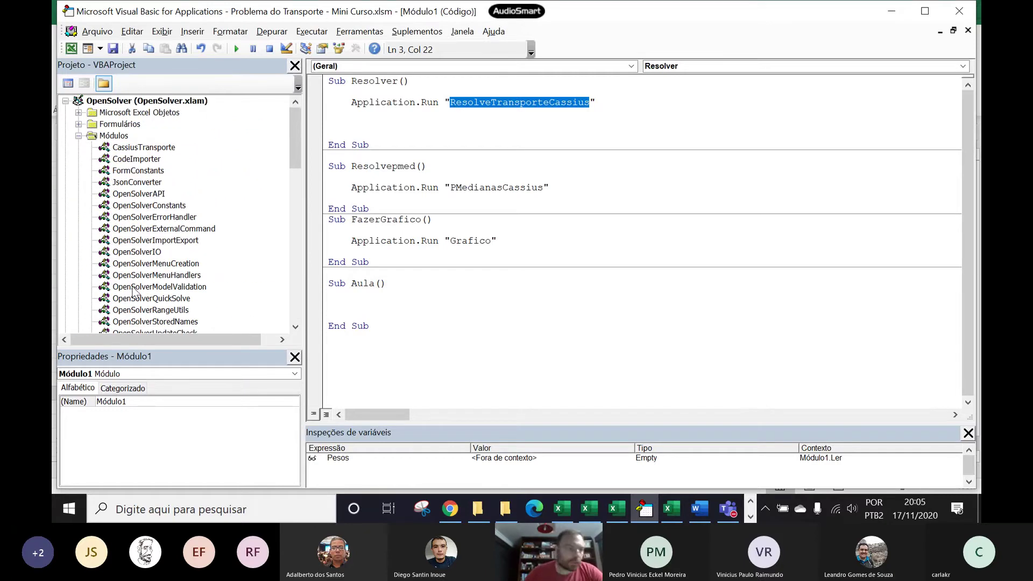
pyautogui.click(120, 148)
pyautogui.doubleClick(120, 151)
# Step: Examine the ResolveTransporteCassius variable declarations, highlighting the demand and supply LHS and RHS names and the block of Range variables
pyautogui.scroll(3, 368, 134)
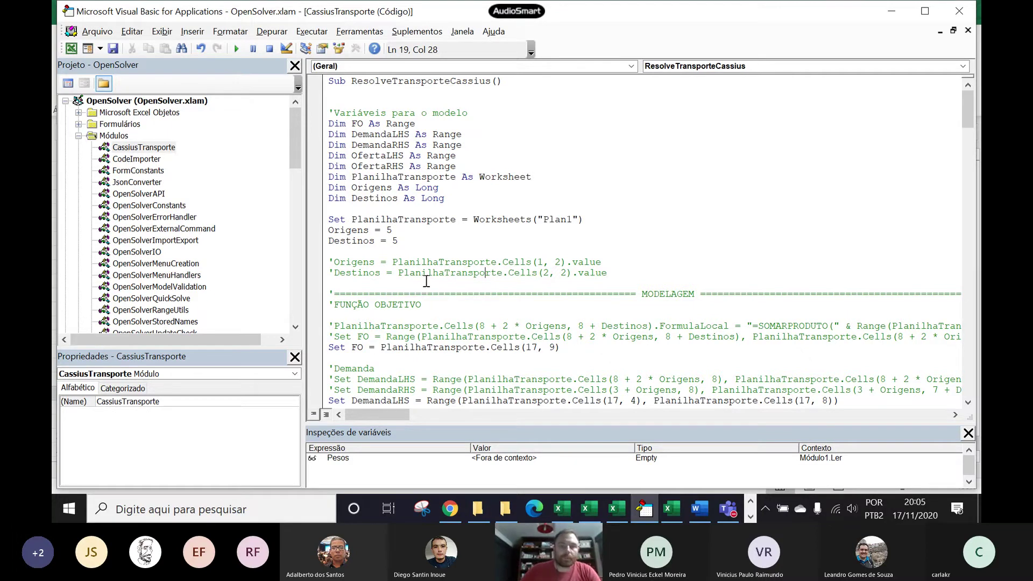
pyautogui.scroll(-6, 426, 280)
pyautogui.scroll(4, 426, 280)
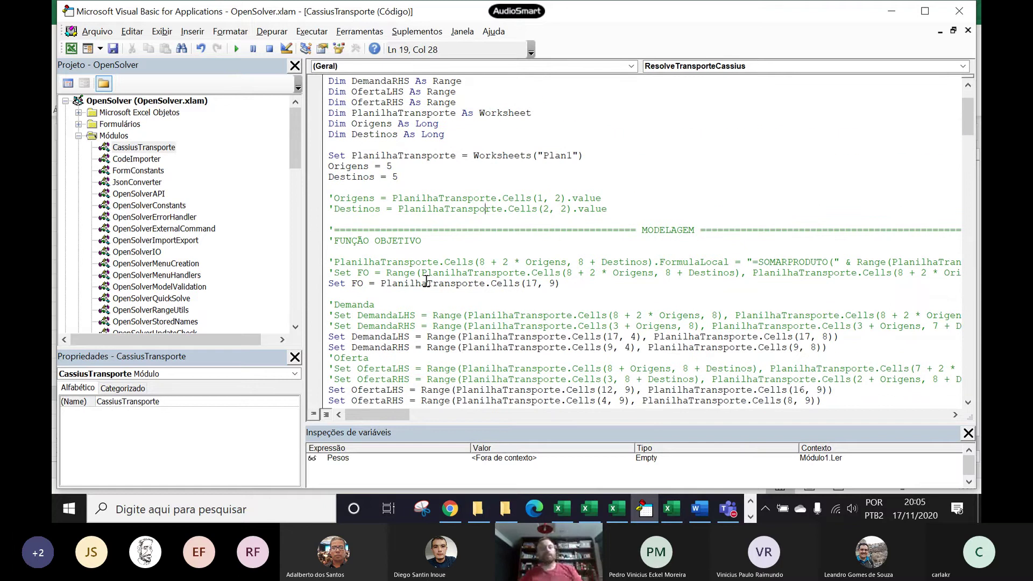
pyautogui.scroll(2, 433, 266)
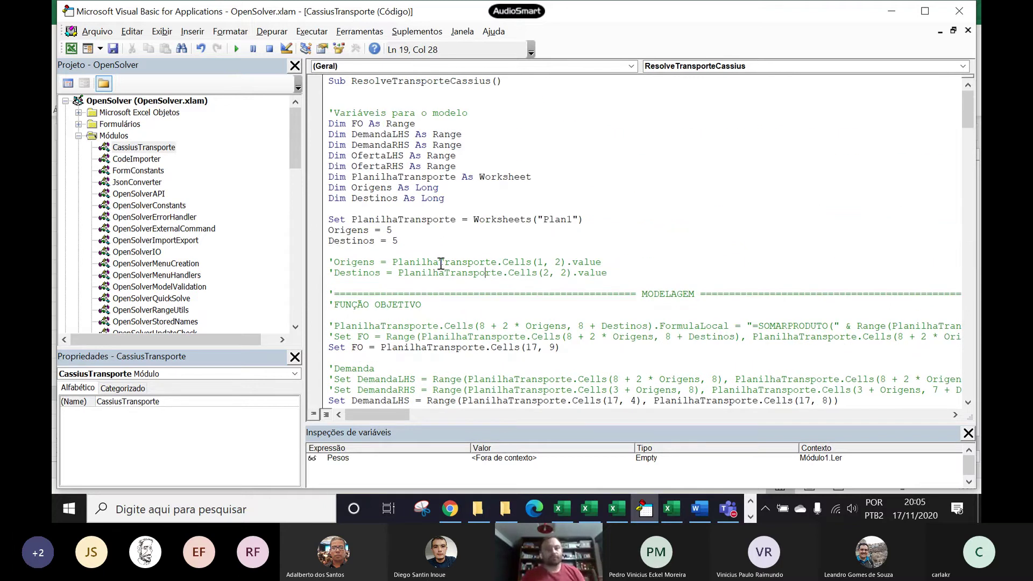
pyautogui.scroll(-1, 439, 247)
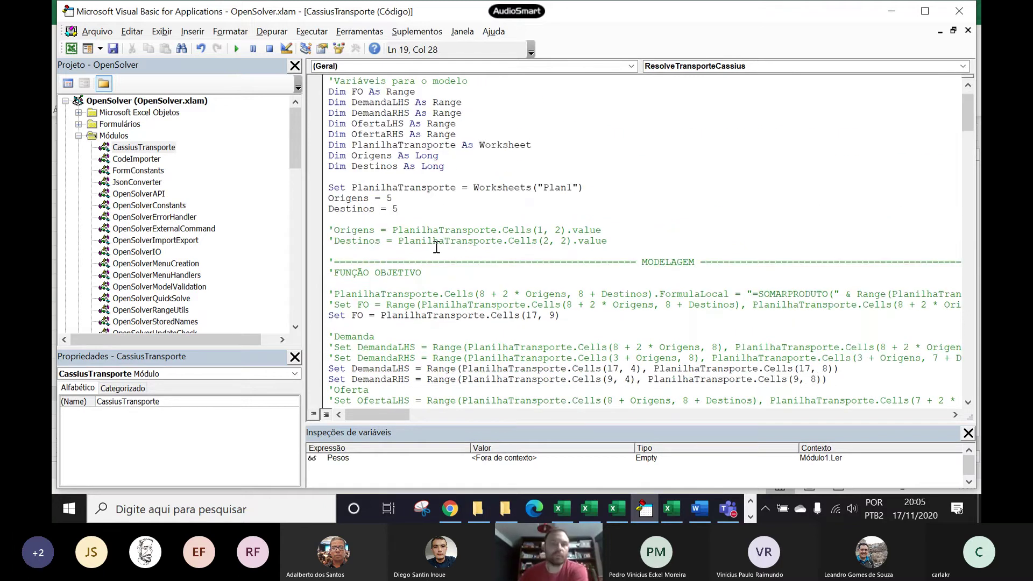
pyautogui.scroll(1, 436, 255)
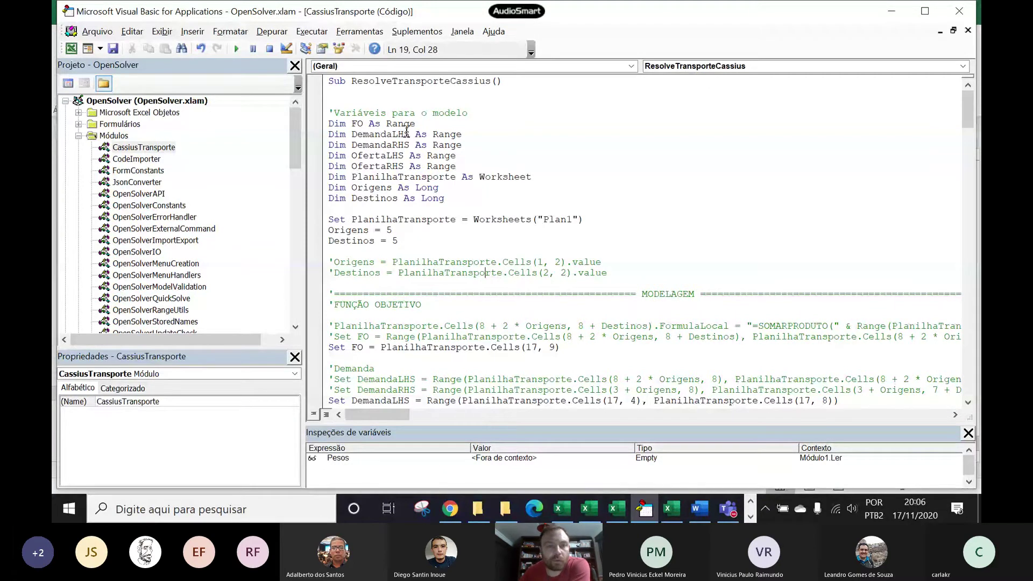
pyautogui.moveTo(409, 134); pyautogui.dragTo(352, 137)
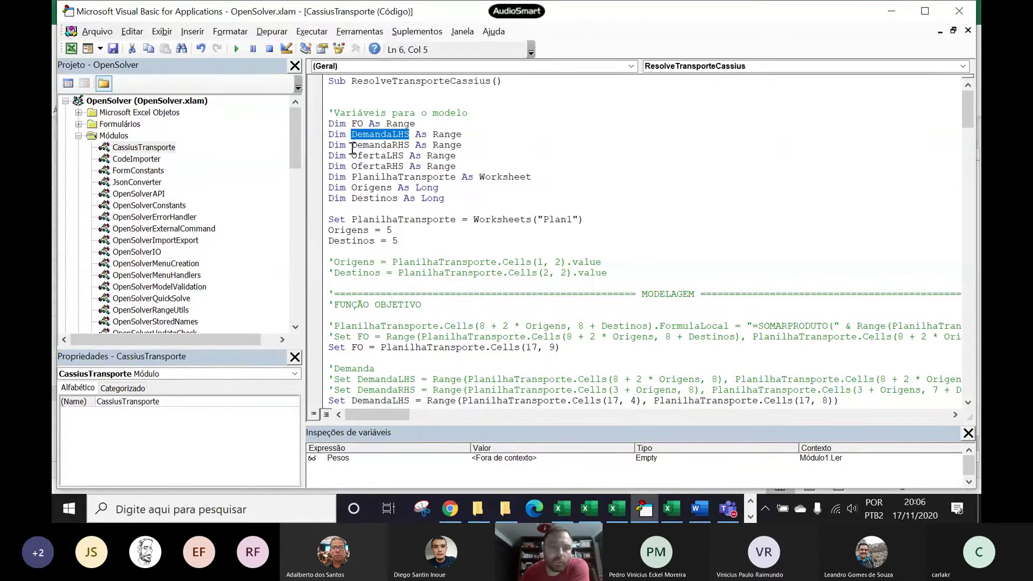
pyautogui.moveTo(352, 147); pyautogui.dragTo(410, 147)
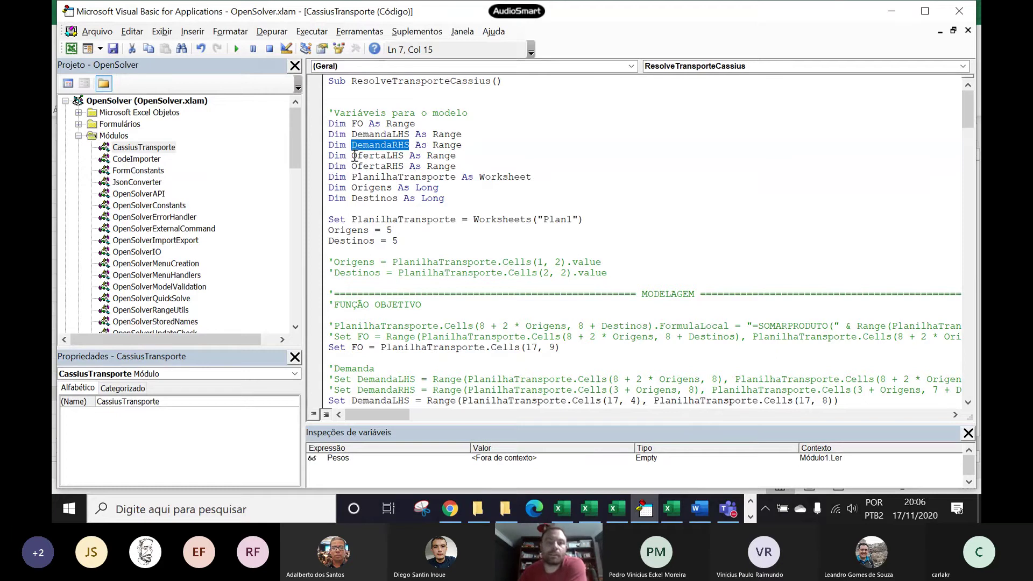
pyautogui.moveTo(353, 156); pyautogui.dragTo(405, 170)
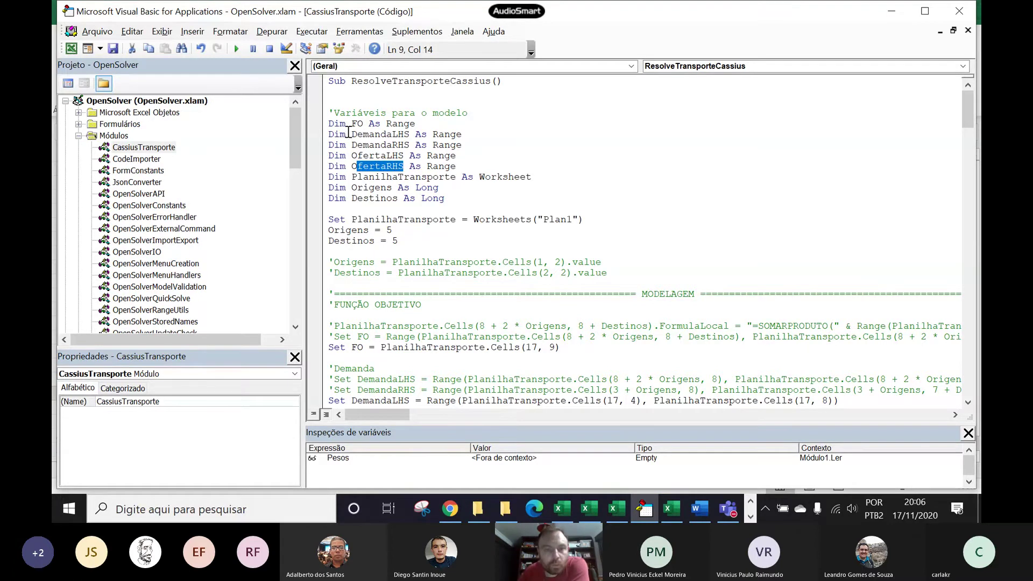
pyautogui.moveTo(456, 167); pyautogui.dragTo(326, 125)
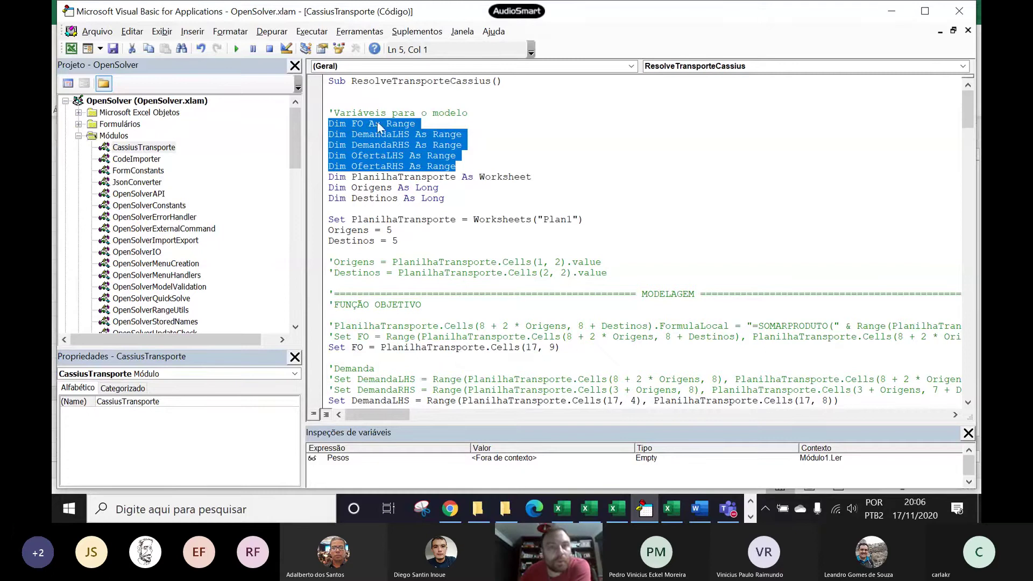
# Step: View the Resolver macro in the transport workbook's Módulo1 again and return to the declarations in CassiusTransporte
pyautogui.scroll(-15, 196, 224)
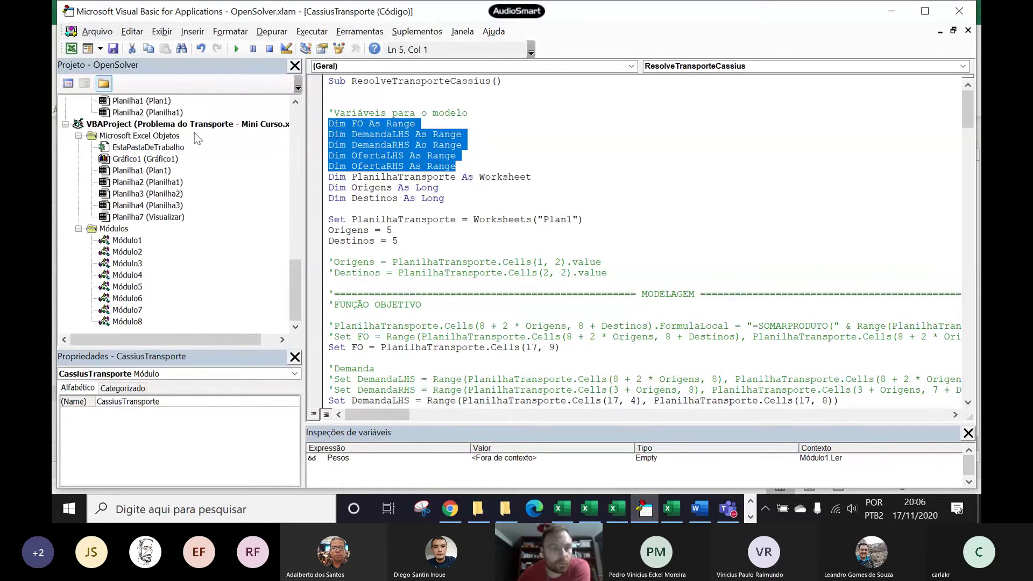
pyautogui.doubleClick(125, 240)
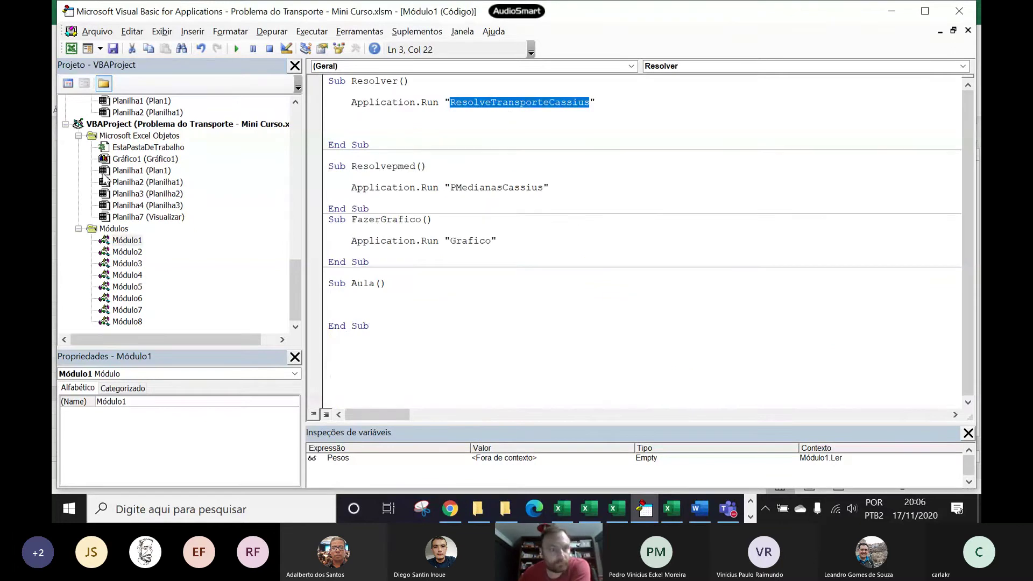
pyautogui.scroll(10, 108, 174)
pyautogui.click(122, 148)
pyautogui.doubleClick(122, 148)
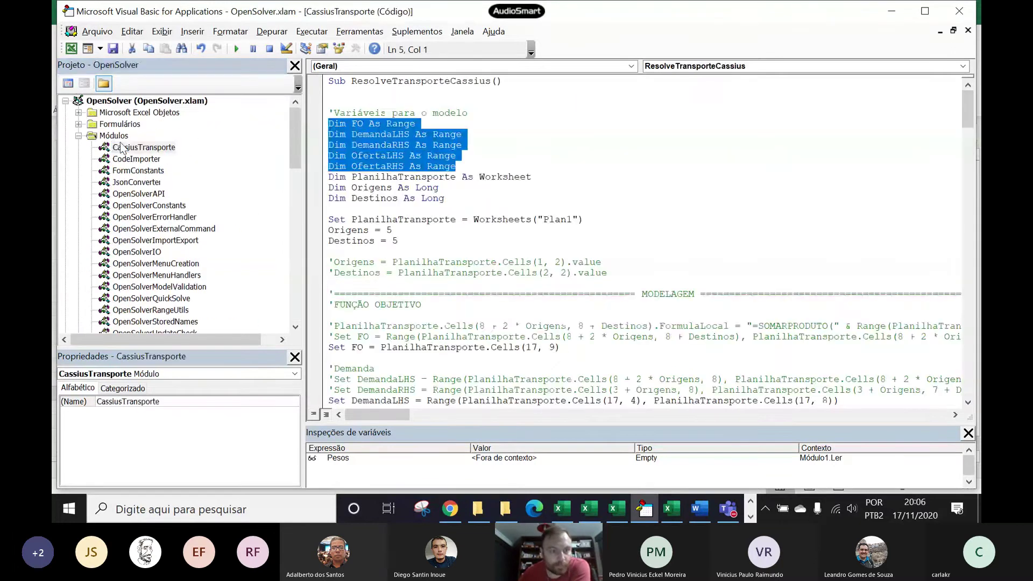
pyautogui.click(481, 191)
pyautogui.scroll(-1, 480, 191)
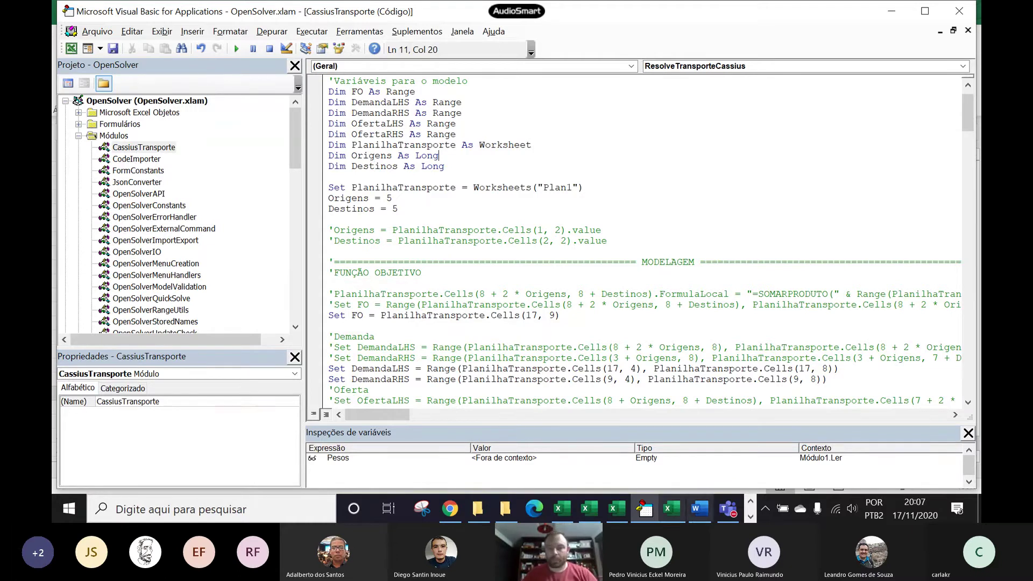
# Step: Switch to Plan1 in Excel and highlight the origin labels and the Destino 1 to Destino 5 columns of the cost table
pyautogui.click(671, 508)
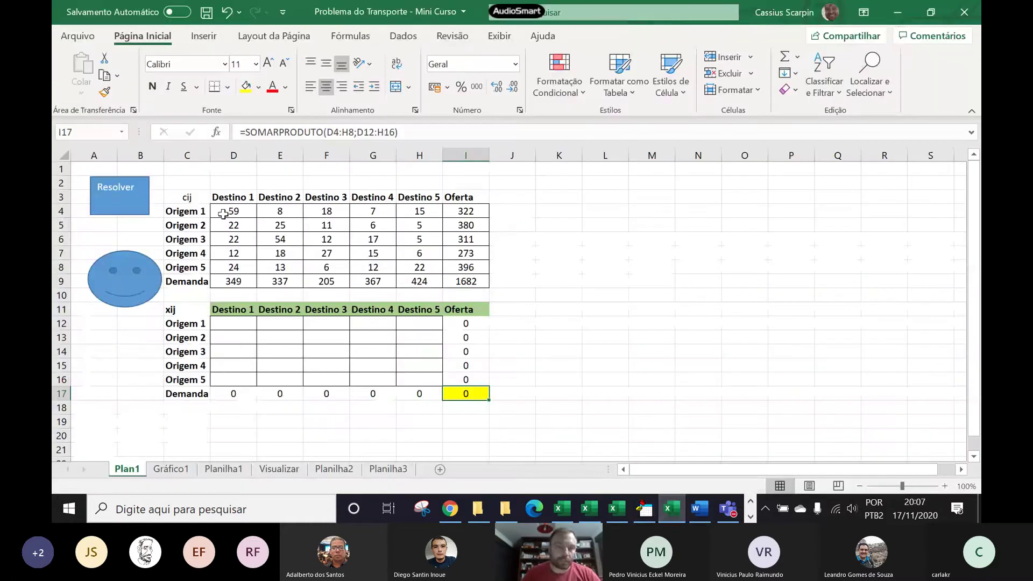
pyautogui.click(200, 213)
pyautogui.moveTo(200, 213); pyautogui.dragTo(194, 265)
pyautogui.moveTo(224, 202); pyautogui.dragTo(417, 213)
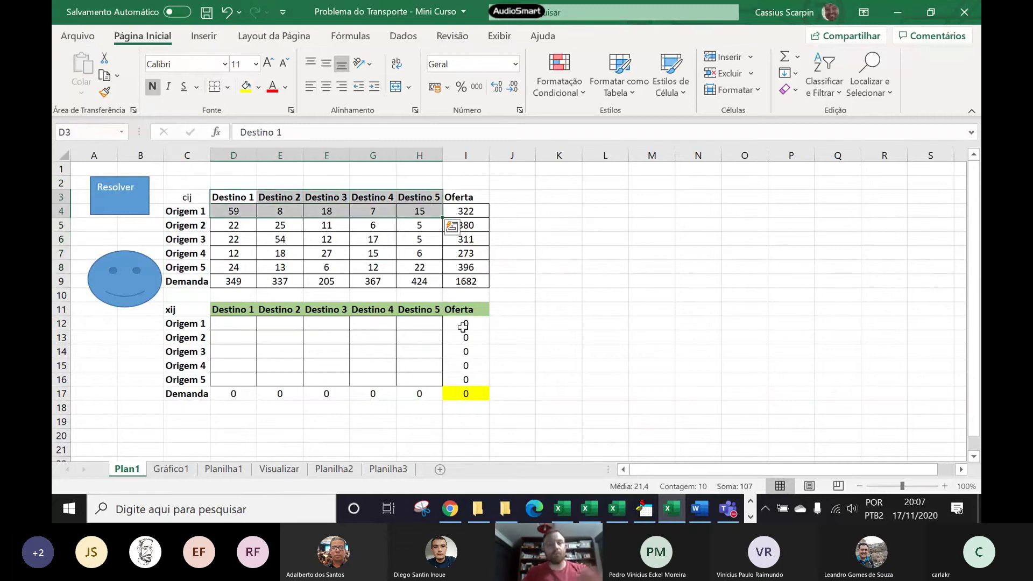
# Step: Return to the CassiusTransporte code and insert two blank lines after the "Destinos = 5" line
pyautogui.click(646, 509)
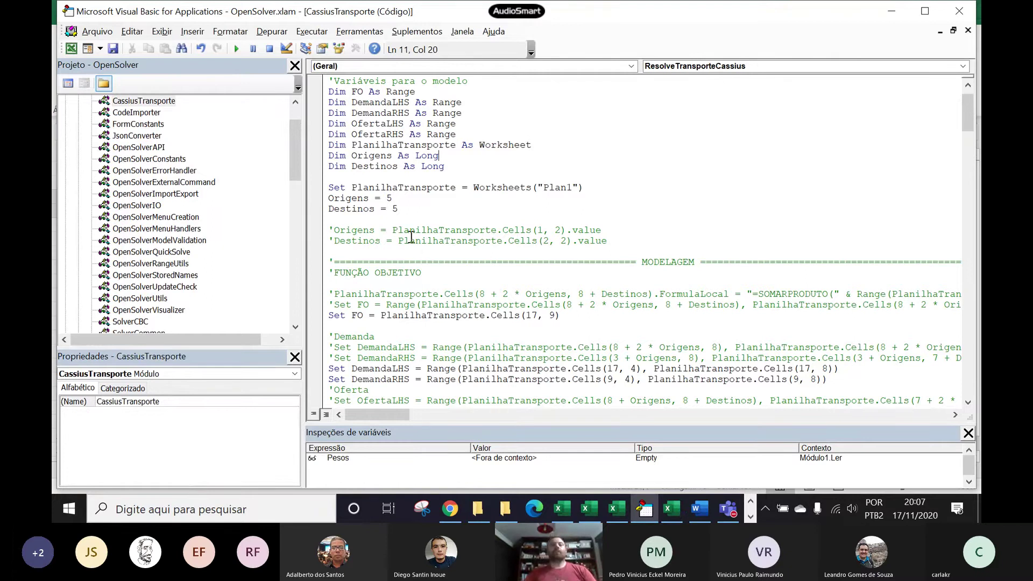
pyautogui.click(415, 210)
pyautogui.press('Return')
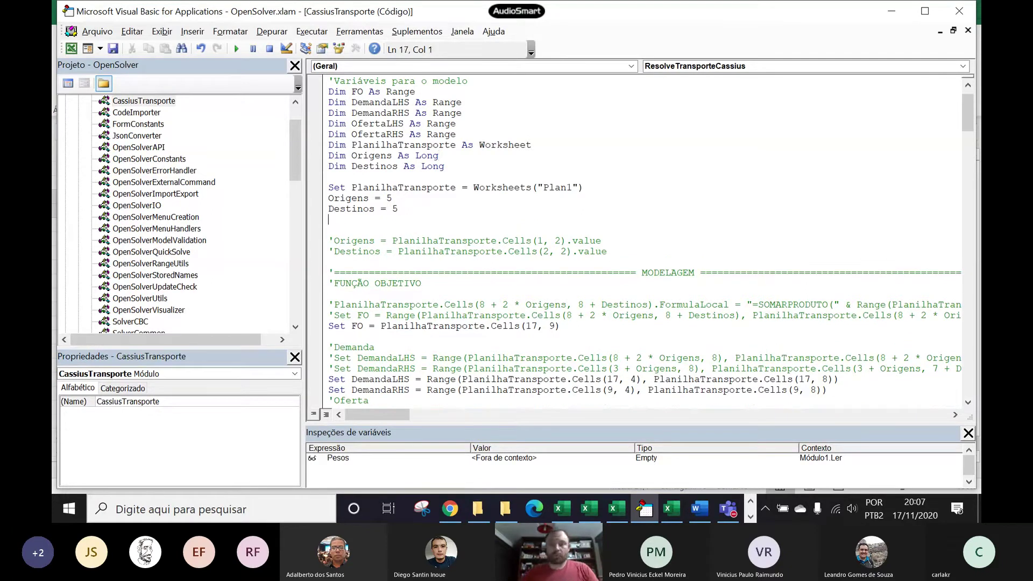
pyautogui.press('Return')
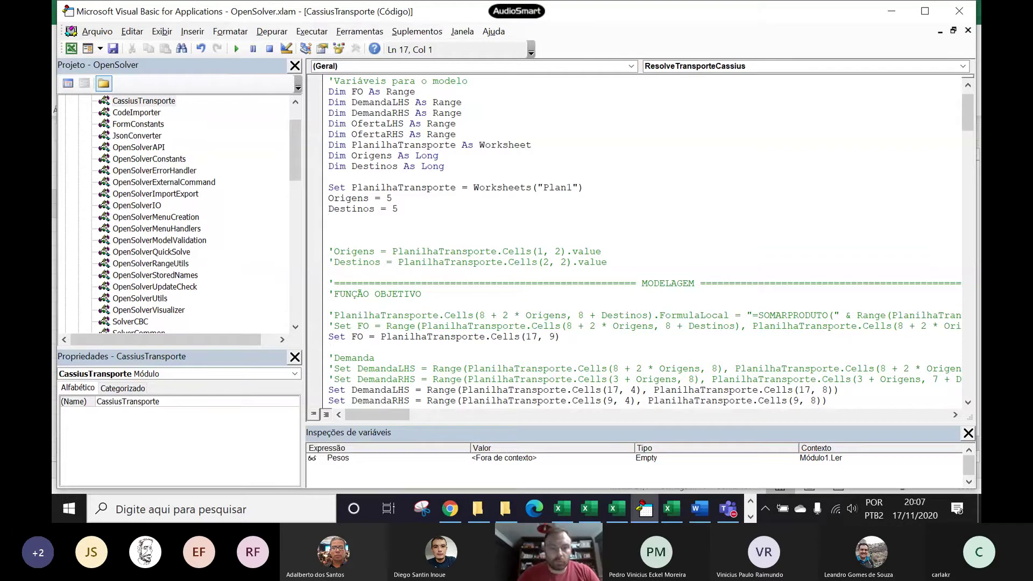
# Step: Add the comment "' Range é uma seleção de celulas na planilha" directly below the OfertaRHS declaration
pyautogui.click(476, 136)
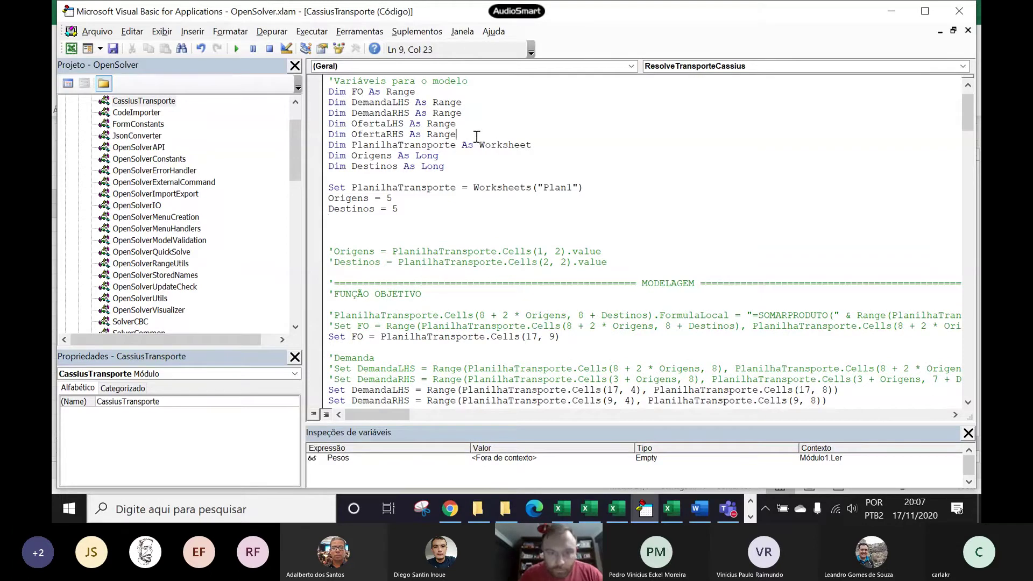
pyautogui.press('Return')
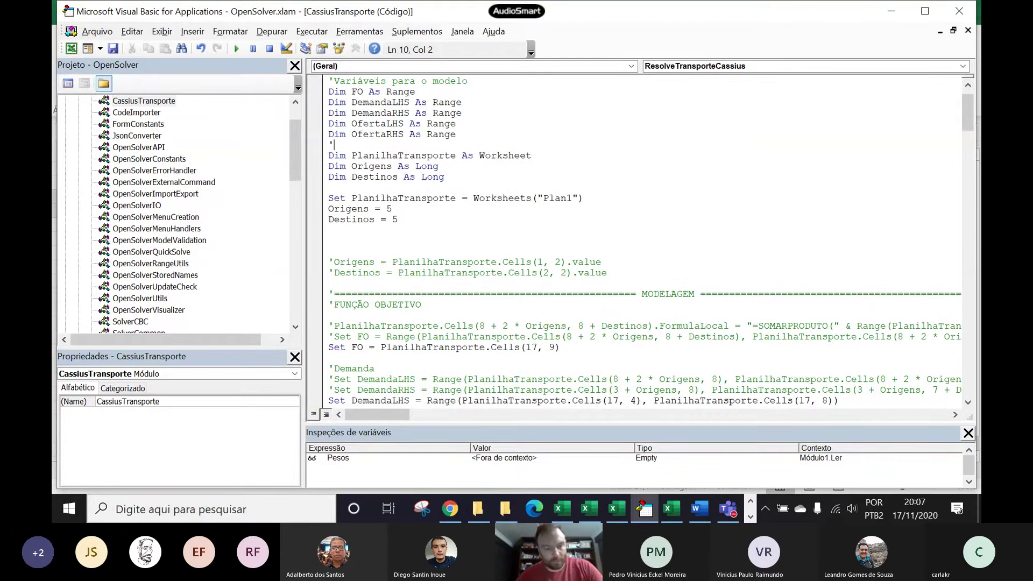
pyautogui.write("' ")
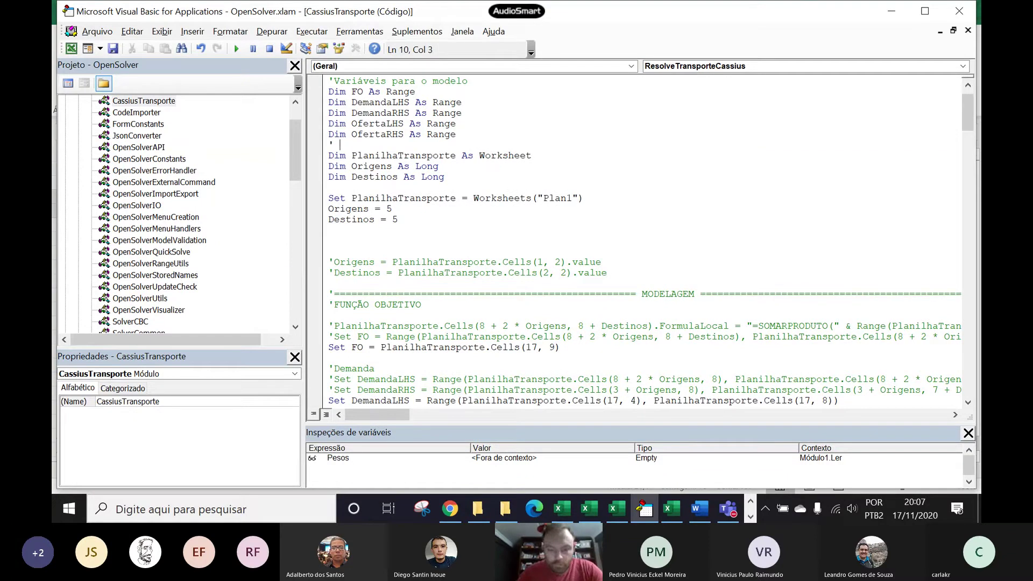
pyautogui.write('Range é u')
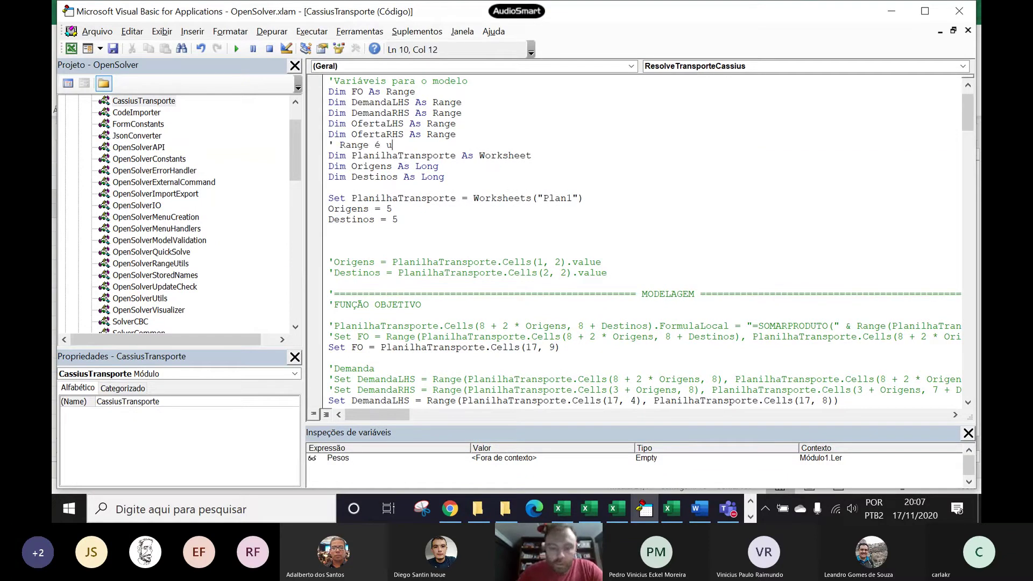
pyautogui.write('ma ')
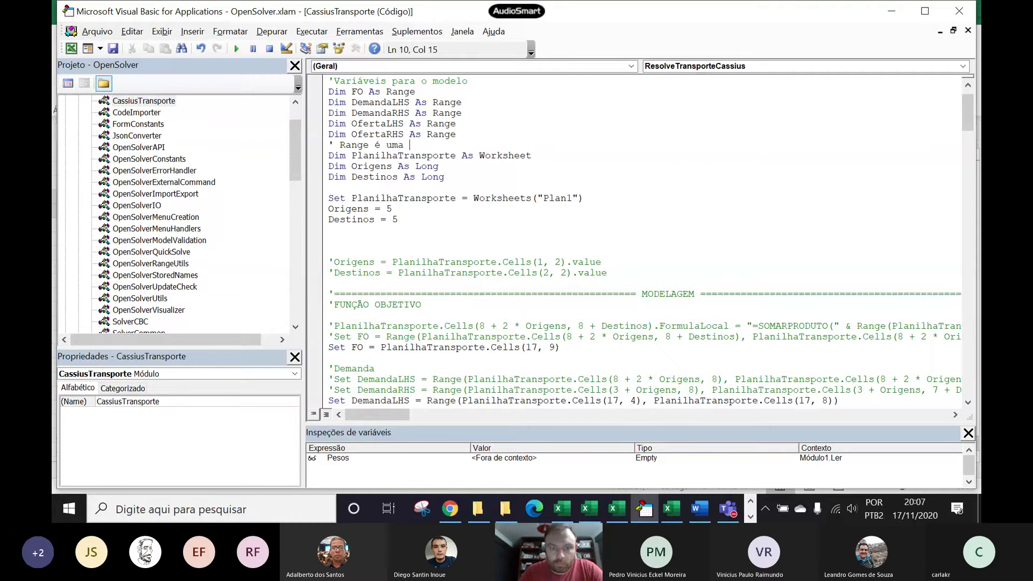
pyautogui.write('seleção de ')
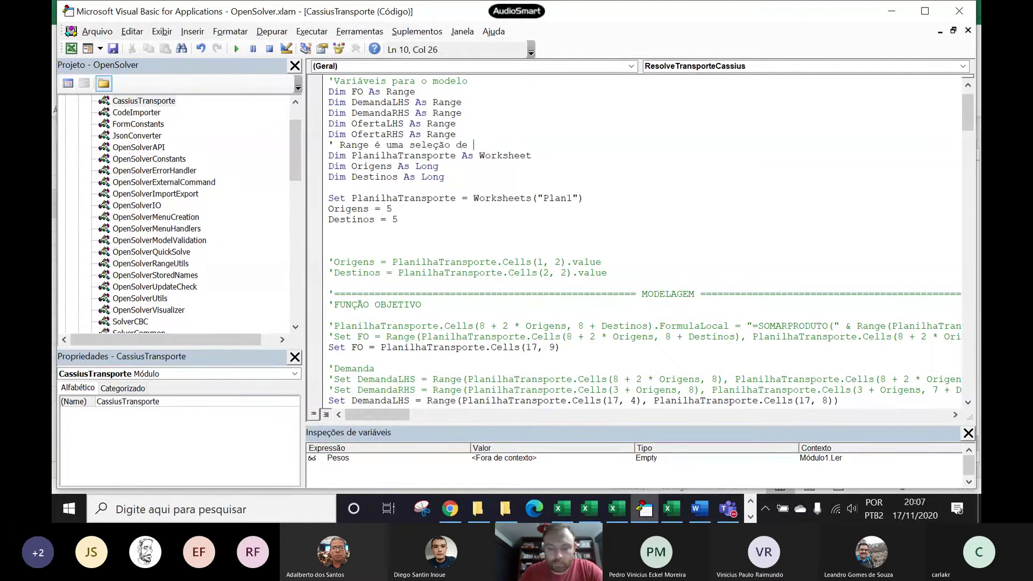
pyautogui.write('celulas')
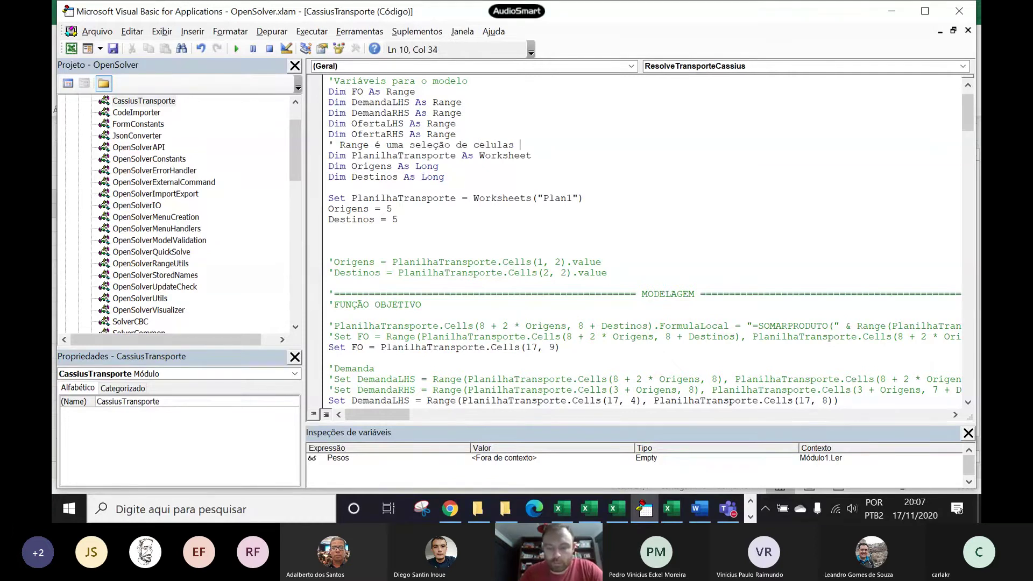
pyautogui.write(' na planilha')
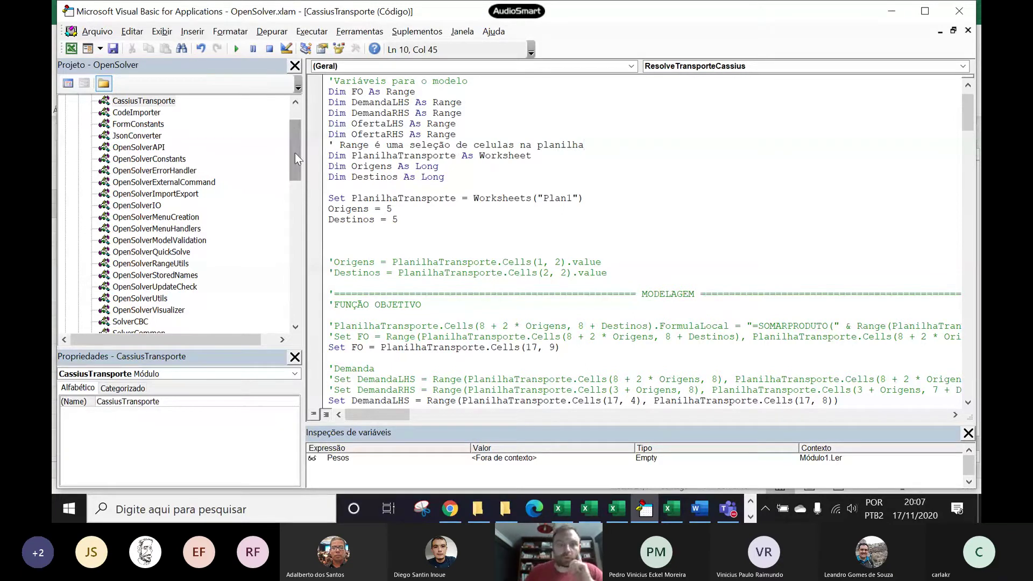
# Step: Review the new comment, the PlanilhaTransporte declaration and the Range type of the OfertaRHS variable
pyautogui.click(337, 145)
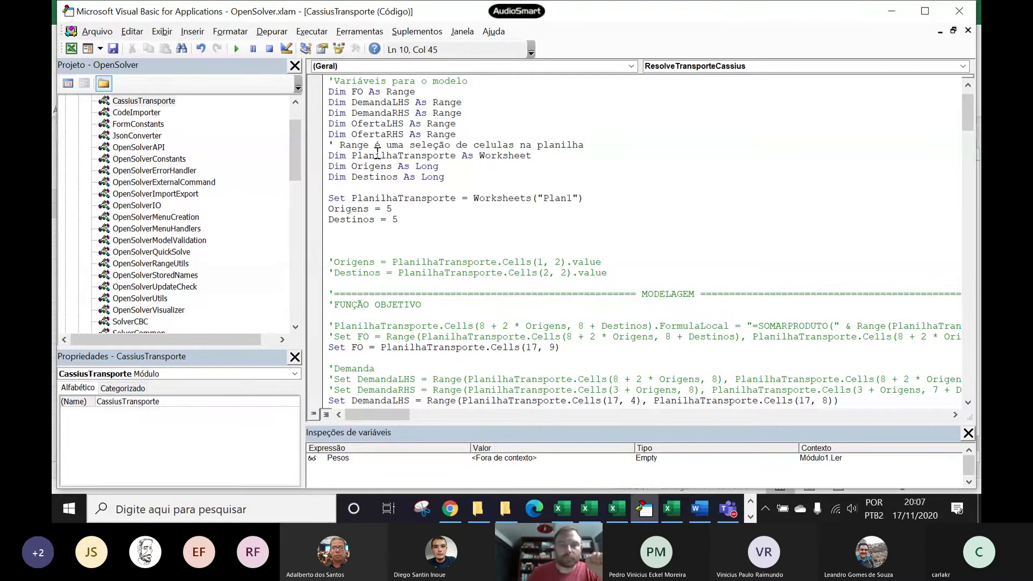
pyautogui.click(427, 157)
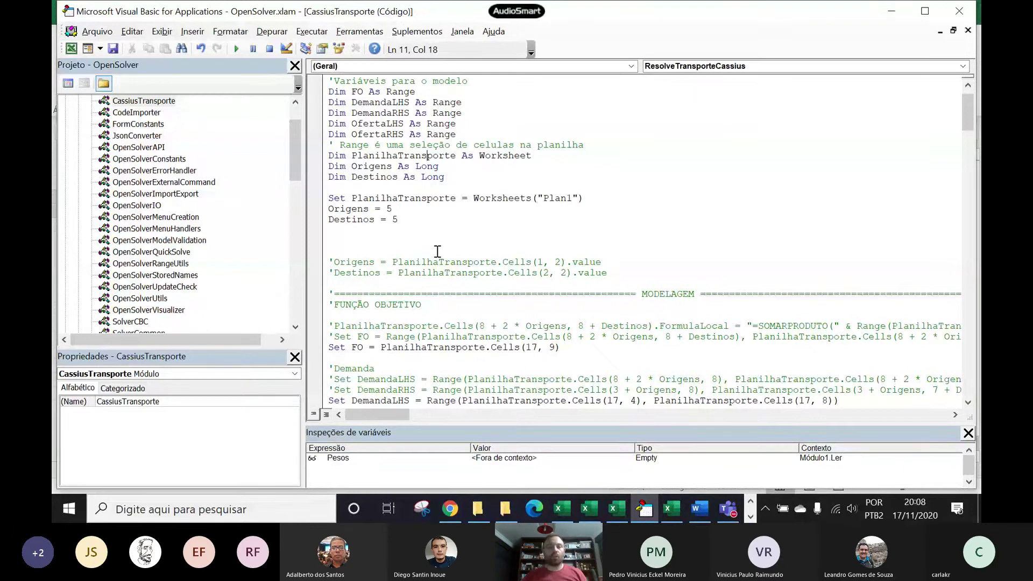
pyautogui.click(446, 255)
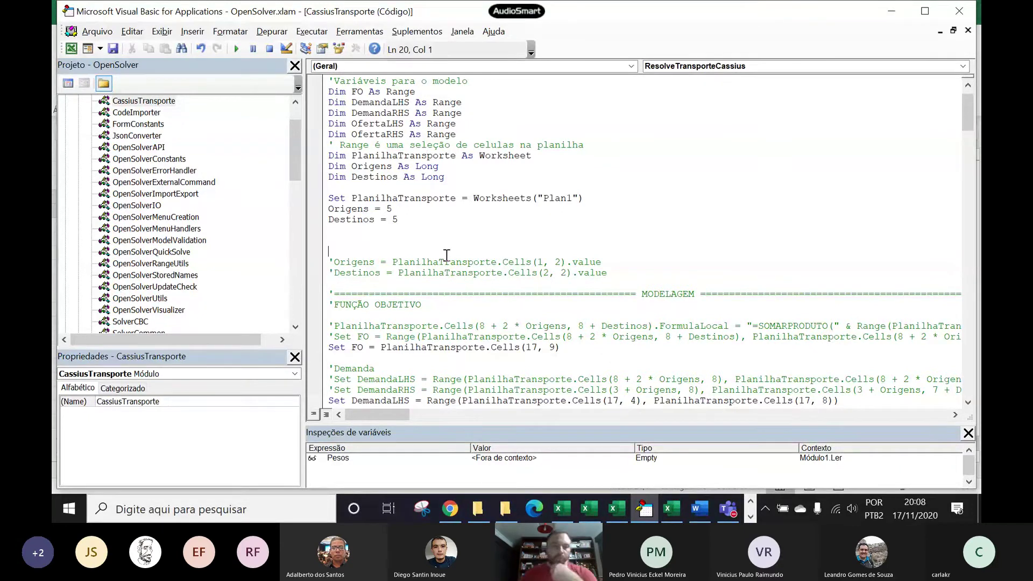
pyautogui.click(452, 134)
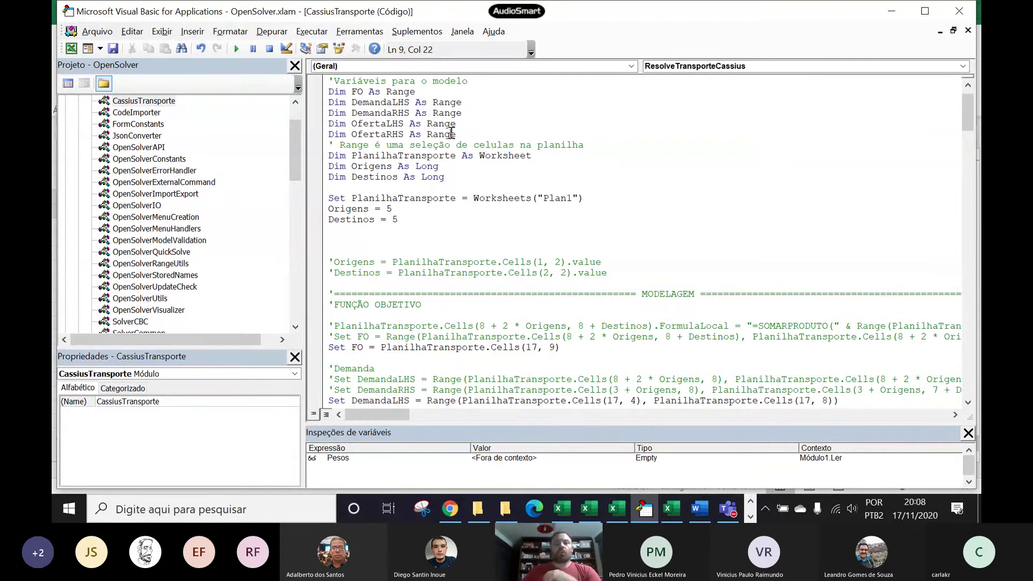
pyautogui.moveTo(450, 134); pyautogui.dragTo(445, 134)
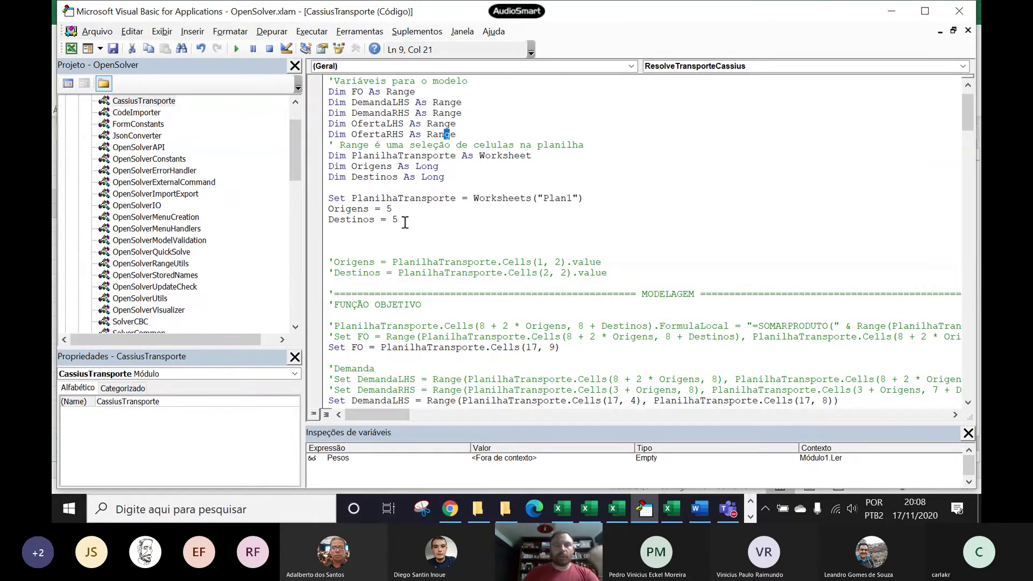
# Step: View the Ler macro in Módulo1 of MO 2020 11 17.xlsx and highlight the Pesos(i, j) assignment target
pyautogui.scroll(-8, 185, 203)
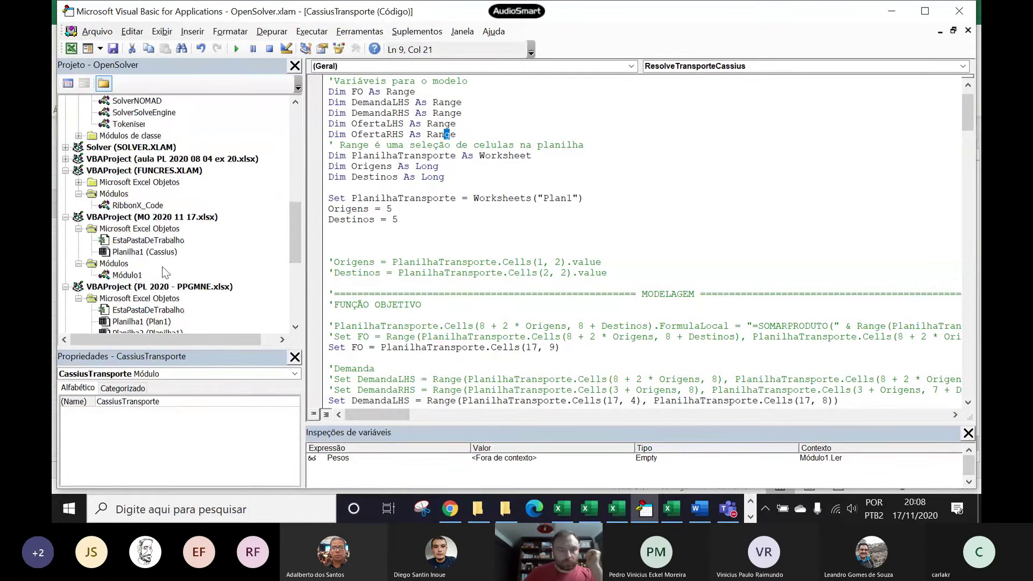
pyautogui.doubleClick(137, 275)
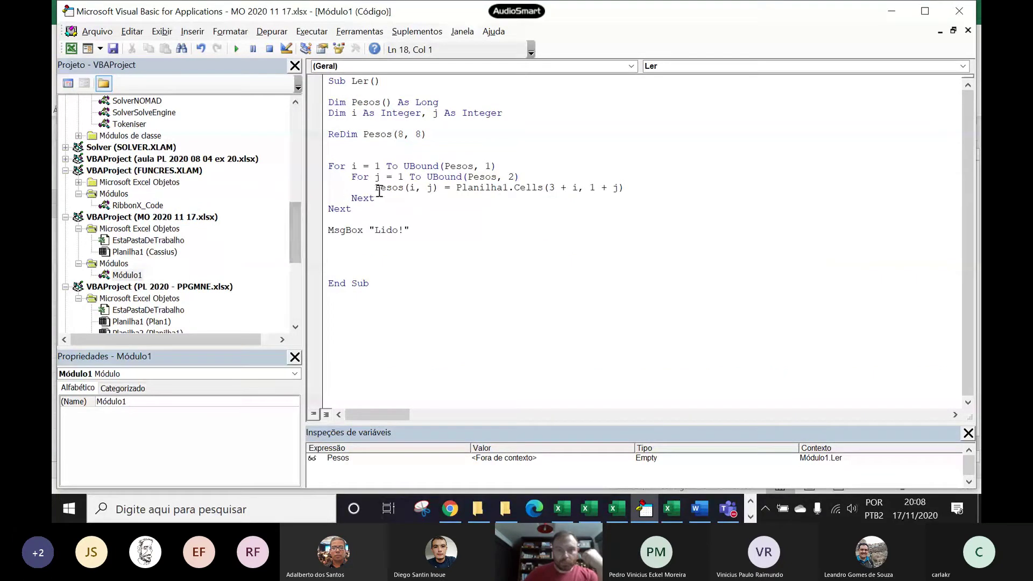
pyautogui.moveTo(375, 187); pyautogui.dragTo(442, 191)
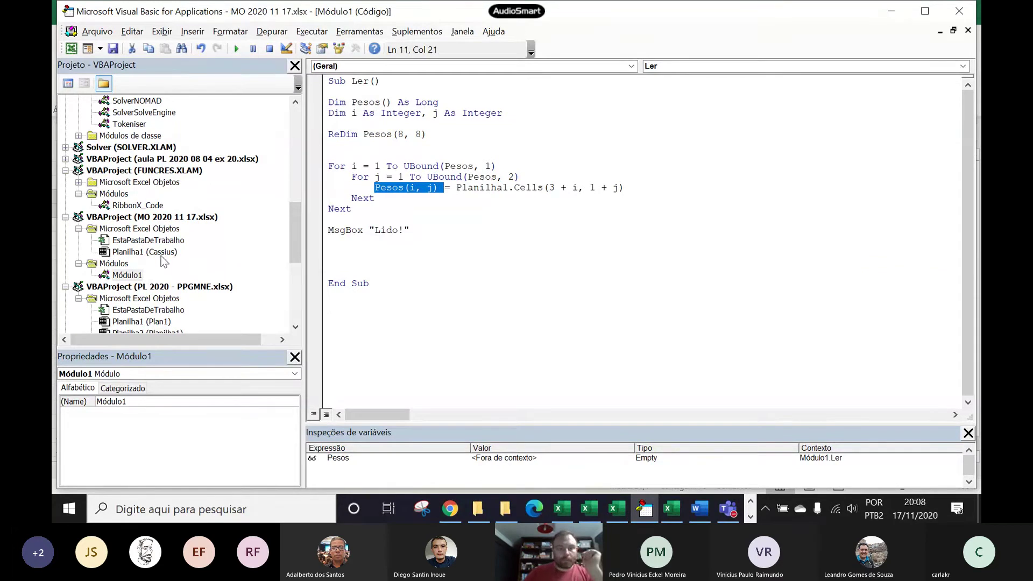
# Step: Return to the CassiusTransporte module and highlight the Set keyword in the PlanilhaTransporte assignment
pyautogui.scroll(8, 144, 253)
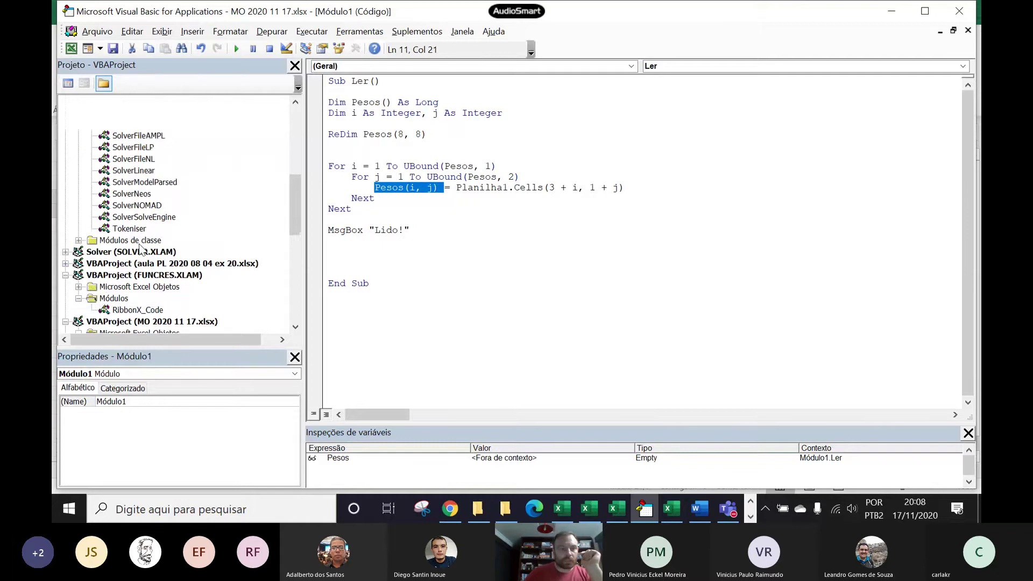
pyautogui.scroll(2, 148, 177)
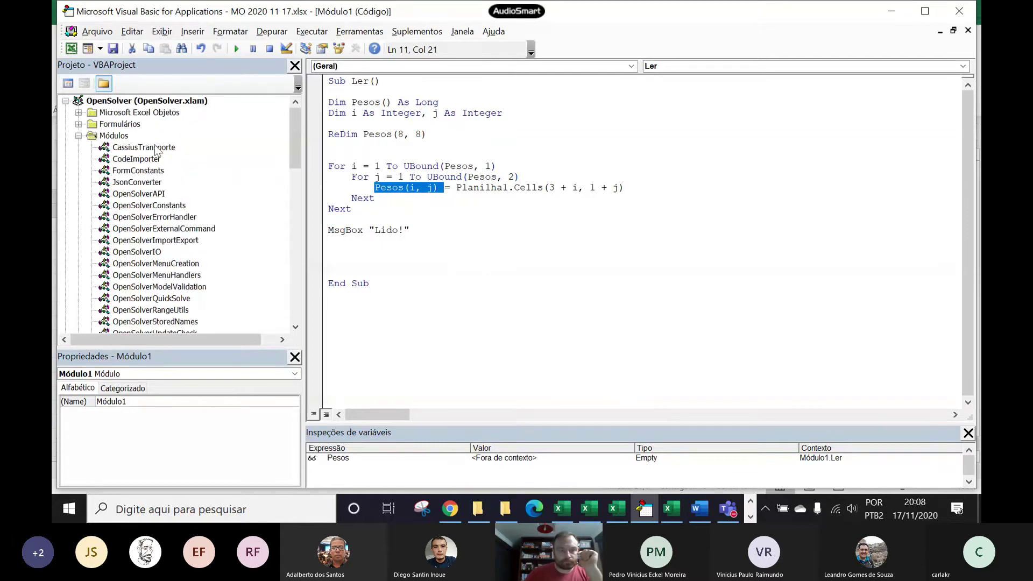
pyautogui.doubleClick(156, 148)
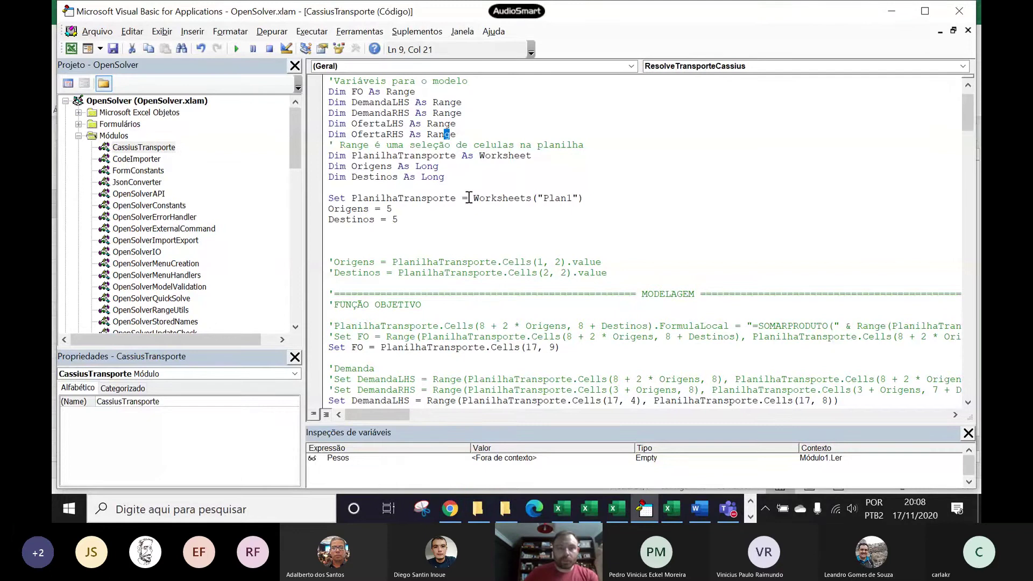
pyautogui.click(344, 199)
pyautogui.doubleClick(344, 199)
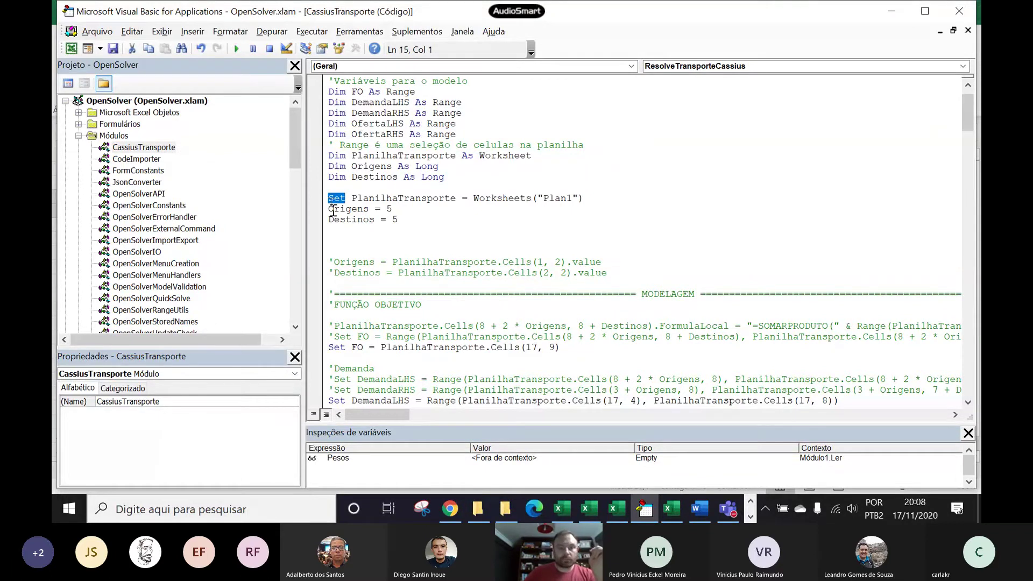
pyautogui.click(359, 234)
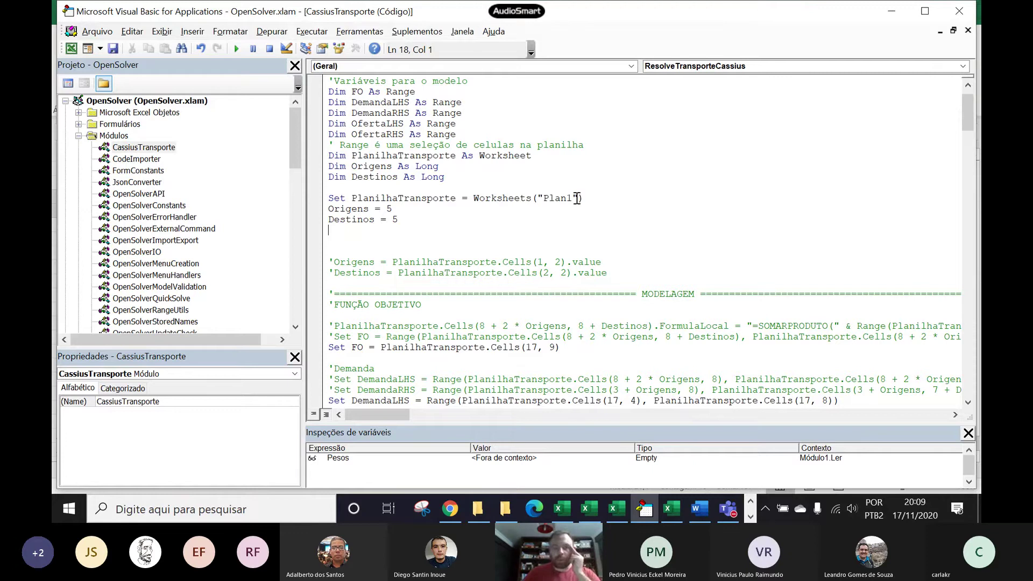
# Step: Locate the Problema do Transporte - Mini Curso project's sheets in the project tree and view Plan1 in Excel
pyautogui.scroll(-10, 204, 247)
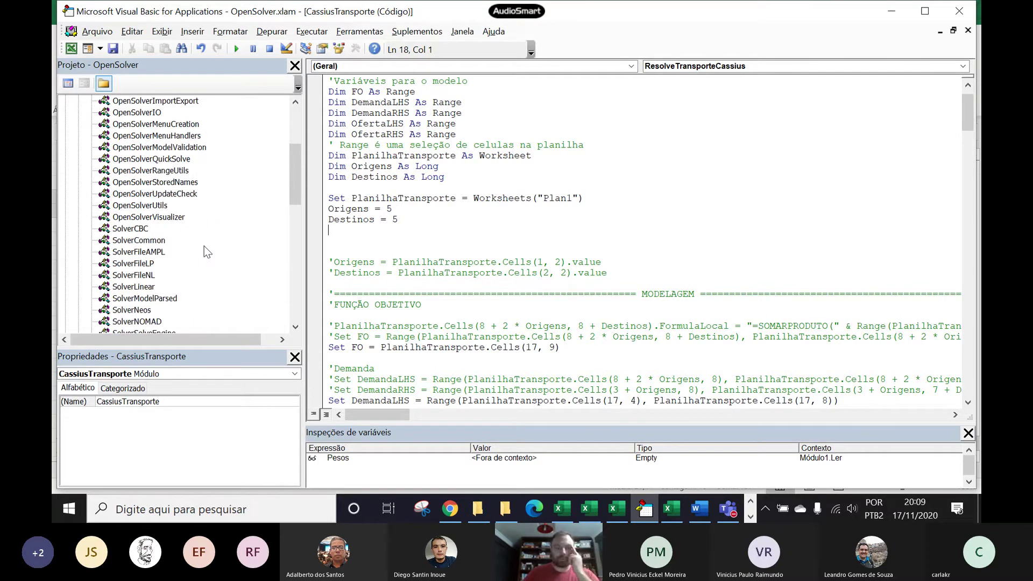
pyautogui.scroll(-7, 204, 246)
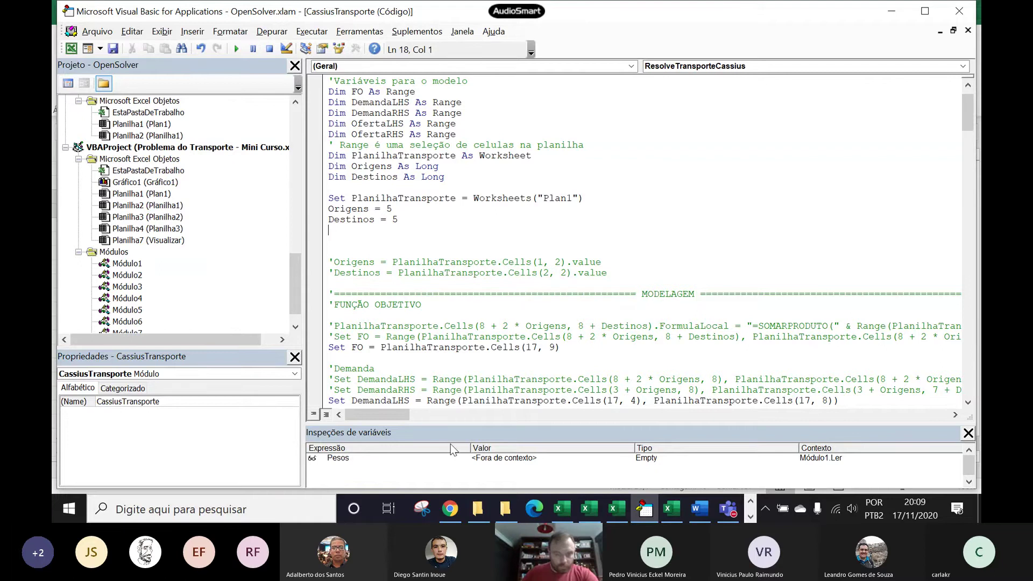
pyautogui.click(670, 508)
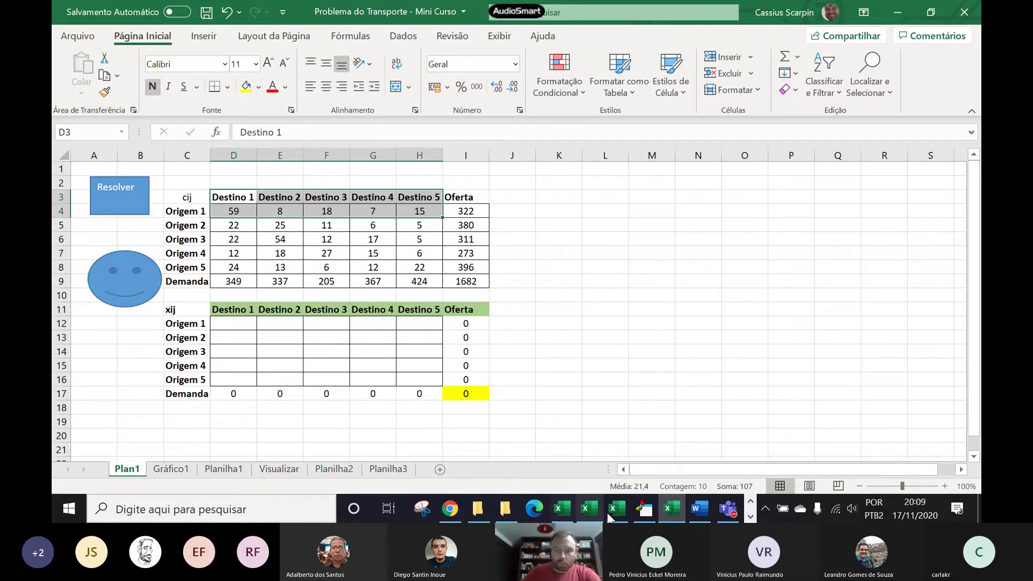
# Step: Switch back to the CassiusTransporte code and highlight Cells in the uncommented Set FO line under FUNÇÃO OBJETIVO
pyautogui.click(644, 511)
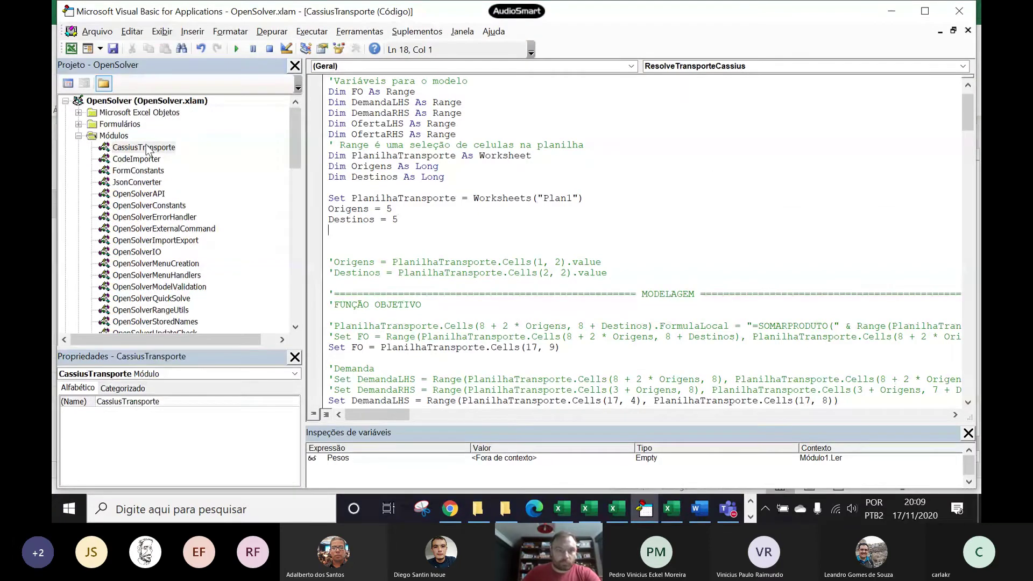
pyautogui.click(438, 218)
pyautogui.scroll(-3, 438, 218)
pyautogui.scroll(1, 468, 162)
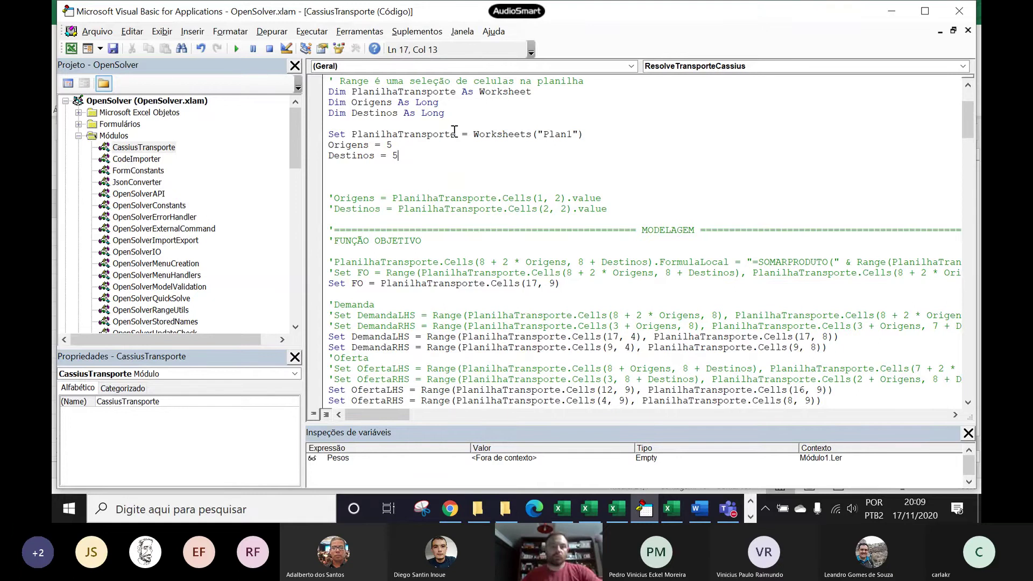
pyautogui.moveTo(490, 284); pyautogui.dragTo(523, 283)
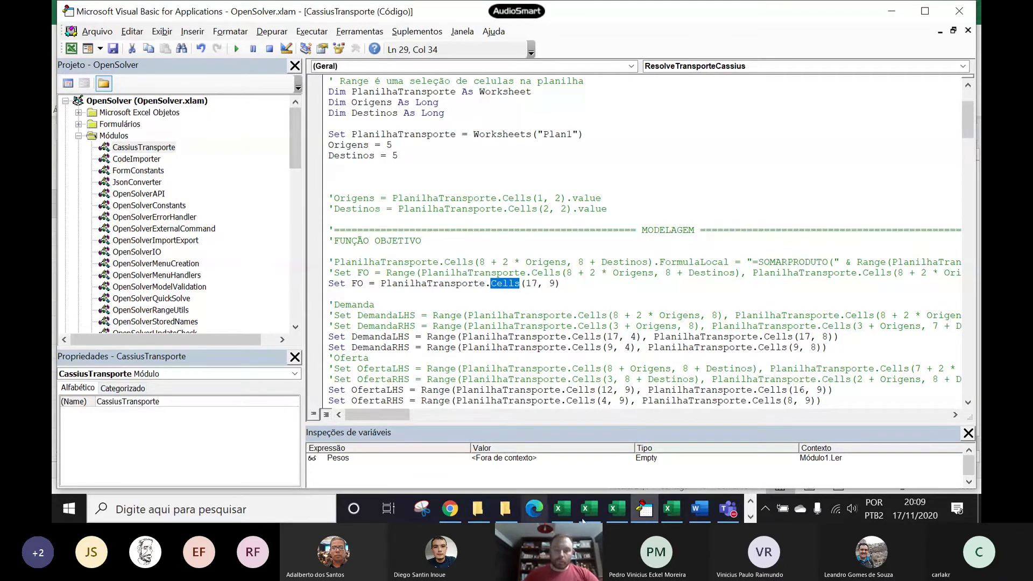
# Step: Switch to Plan1 in Excel and inspect the ranges used by the SOMARPRODUTO formula in I17
pyautogui.click(667, 510)
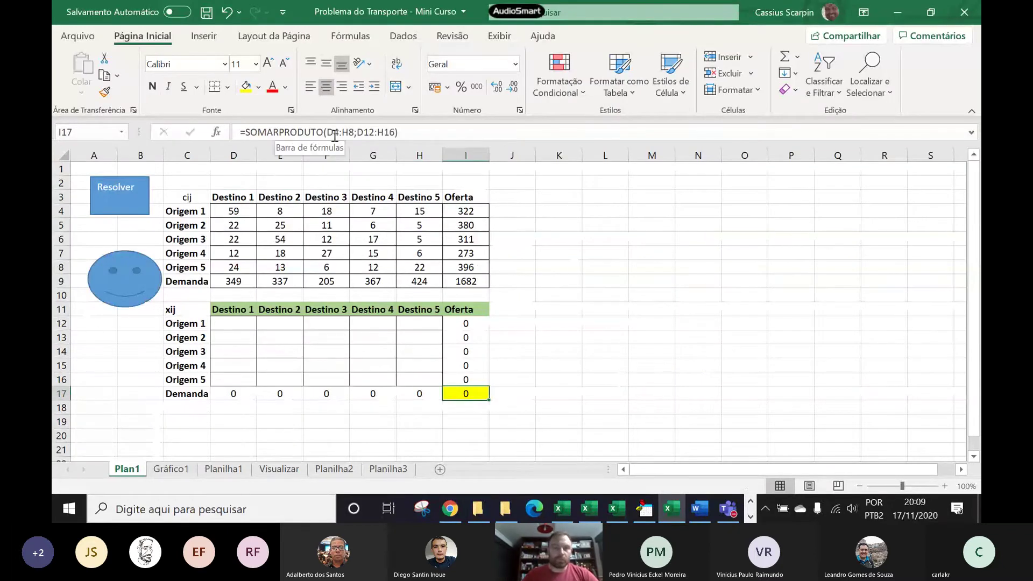
pyautogui.doubleClick(462, 394)
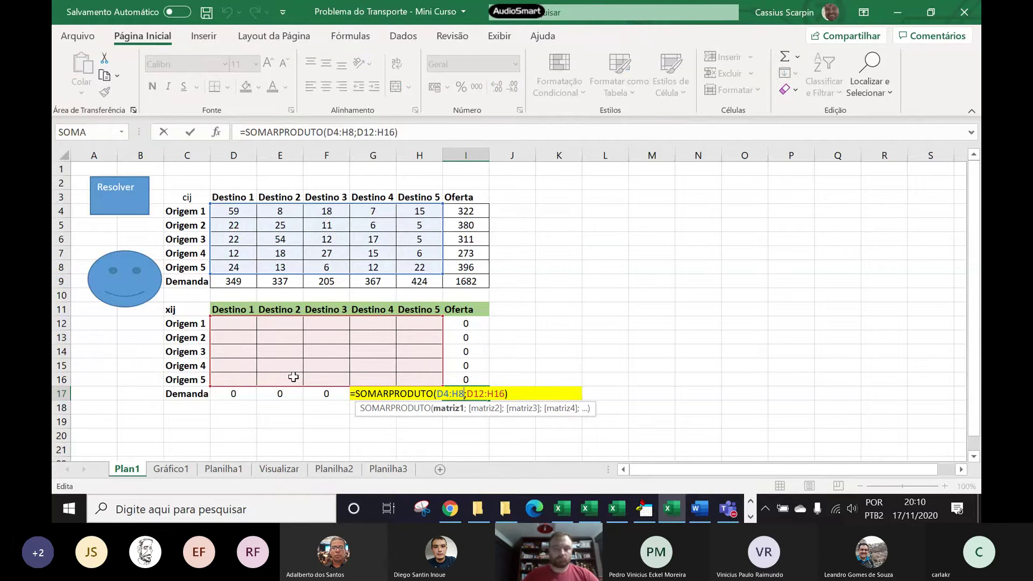
pyautogui.press('Return')
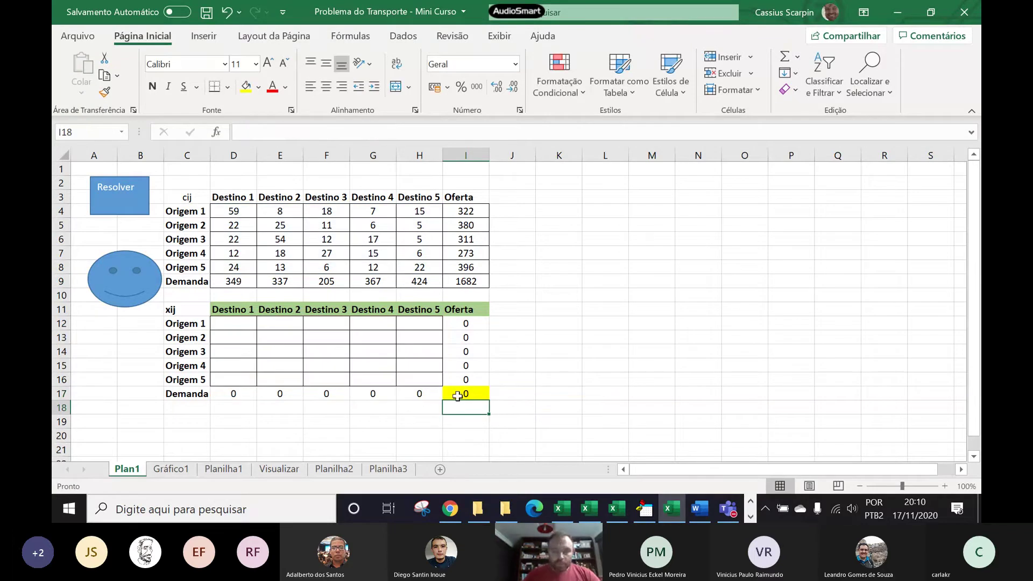
# Step: Highlight A1:A17 and A17:I17 on Plan1 to trace the row and column position of the objective cell
pyautogui.moveTo(92, 168); pyautogui.dragTo(89, 390)
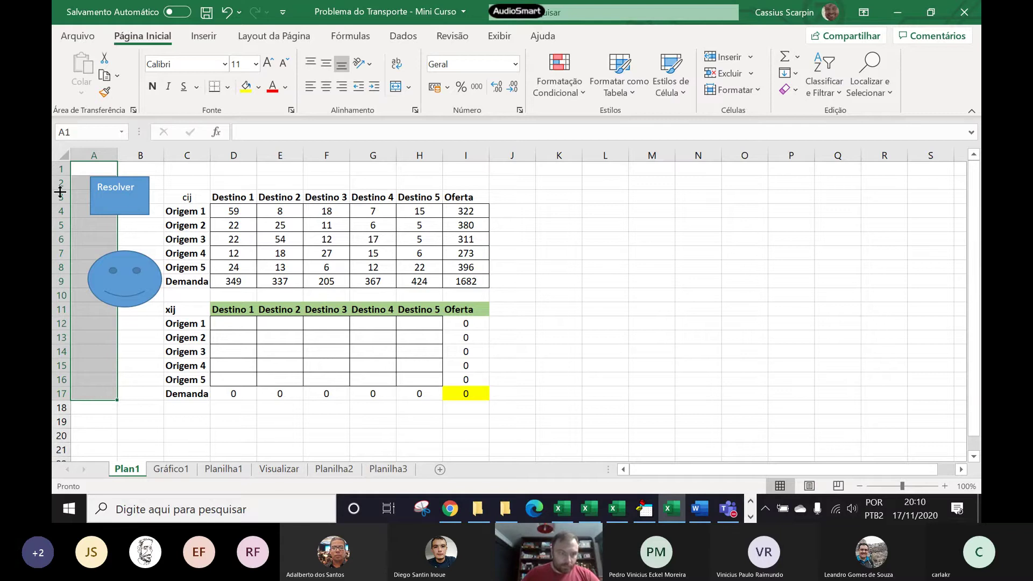
pyautogui.click(90, 420)
pyautogui.moveTo(92, 394); pyautogui.dragTo(456, 388)
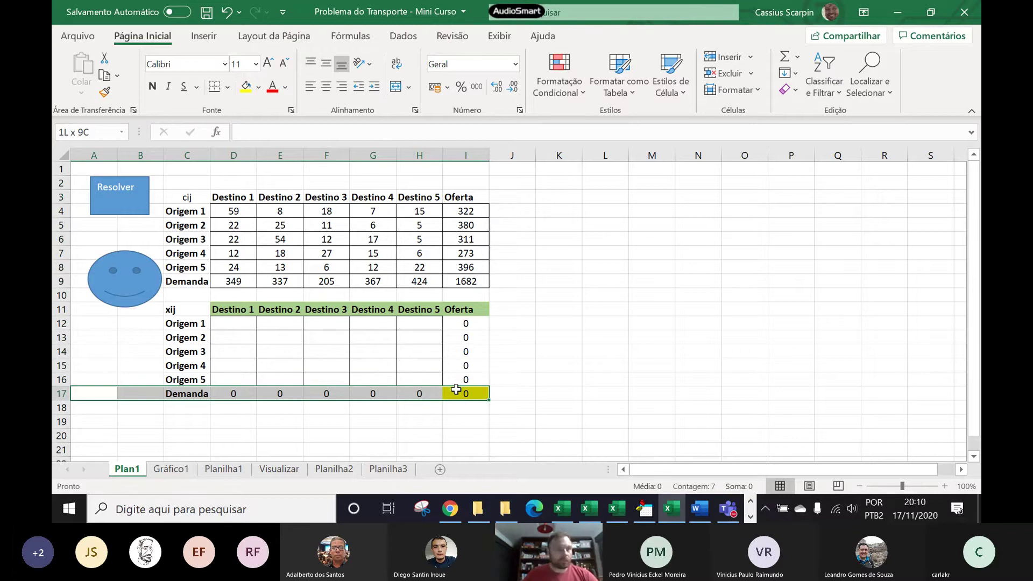
pyautogui.moveTo(457, 389); pyautogui.dragTo(456, 389)
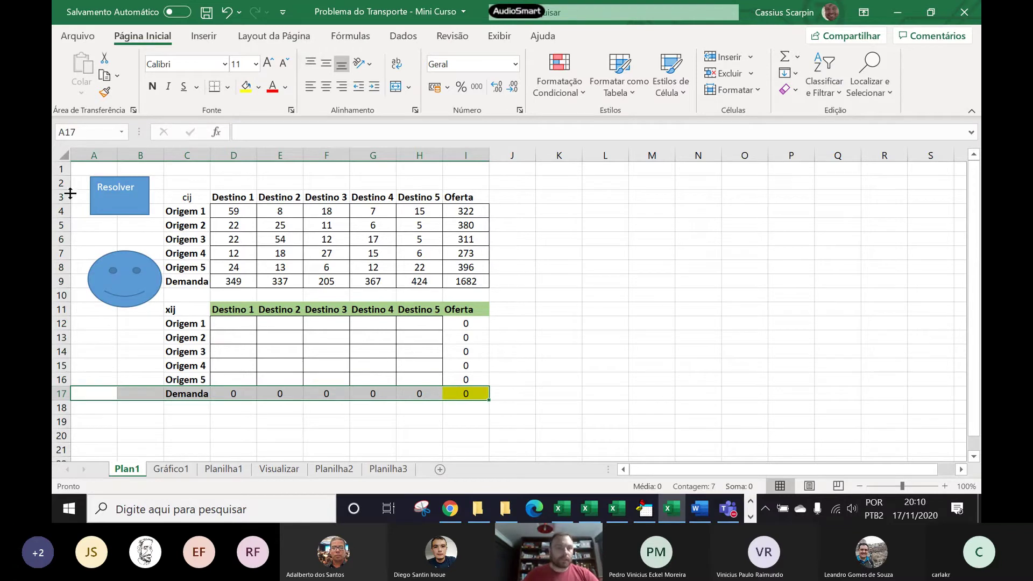
# Step: Return to the CassiusTransporte code and view the FO assignment and its declaration at the start of ResolveTransporteCassius
pyautogui.click(646, 509)
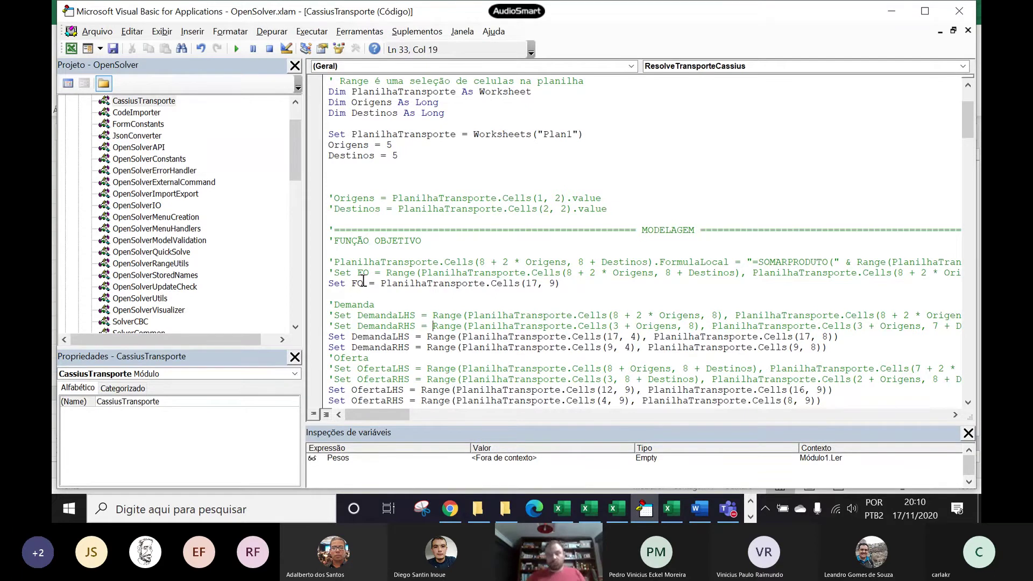
pyautogui.scroll(3, 363, 280)
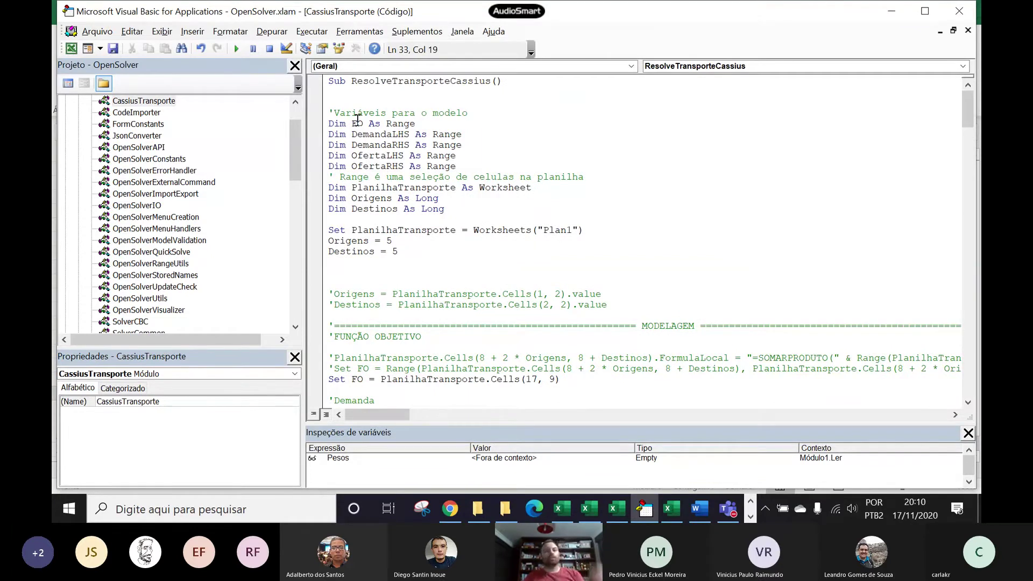
# Step: View the Demanda assignments in the CassiusTransporte code, switch to Plan1 in Excel and inspect the range used by the SOMA formula in D17
pyautogui.scroll(-1, 360, 215)
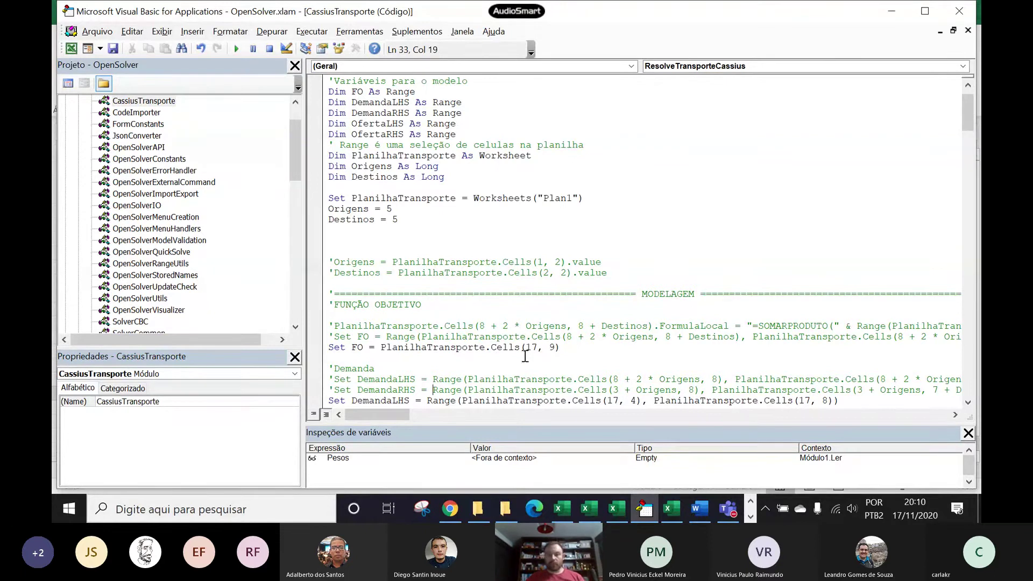
pyautogui.scroll(-2, 547, 355)
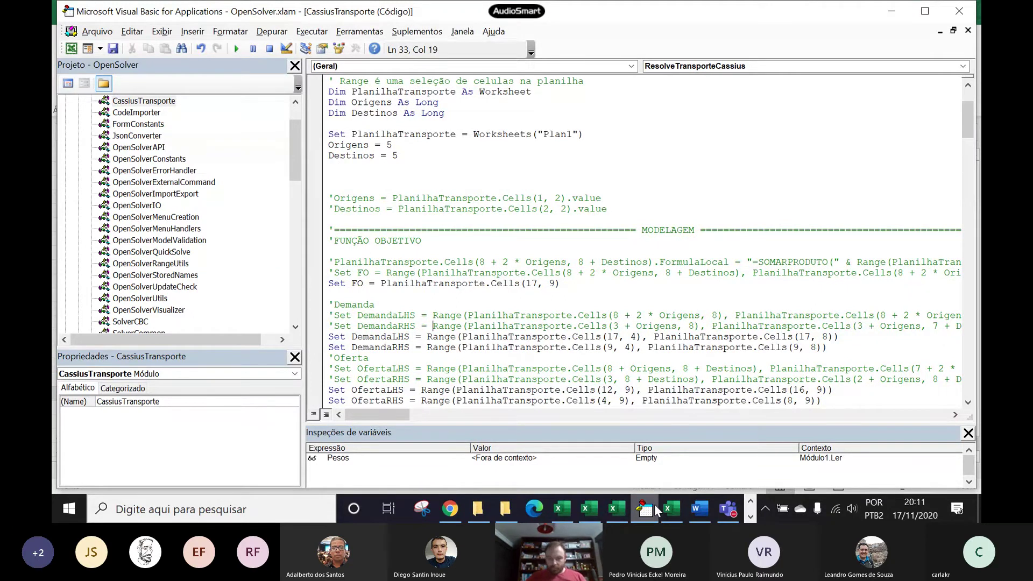
pyautogui.click(672, 509)
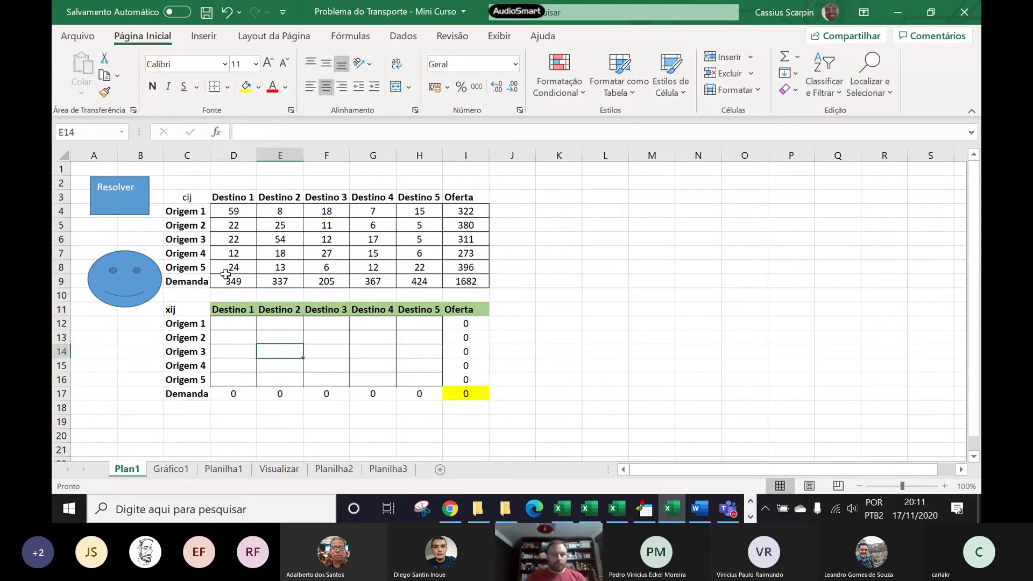
pyautogui.click(223, 392)
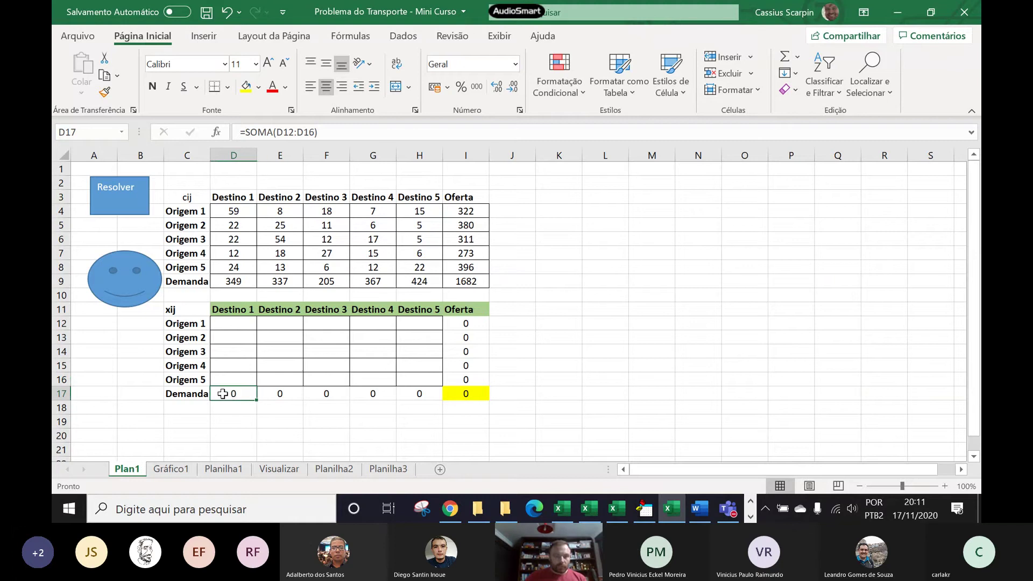
pyautogui.doubleClick(221, 390)
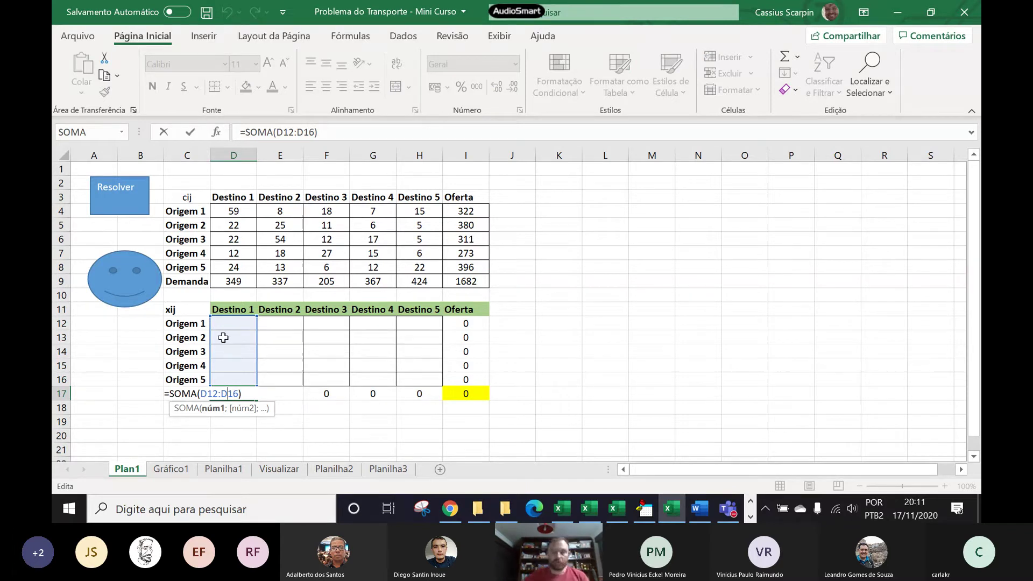
pyautogui.press('Return')
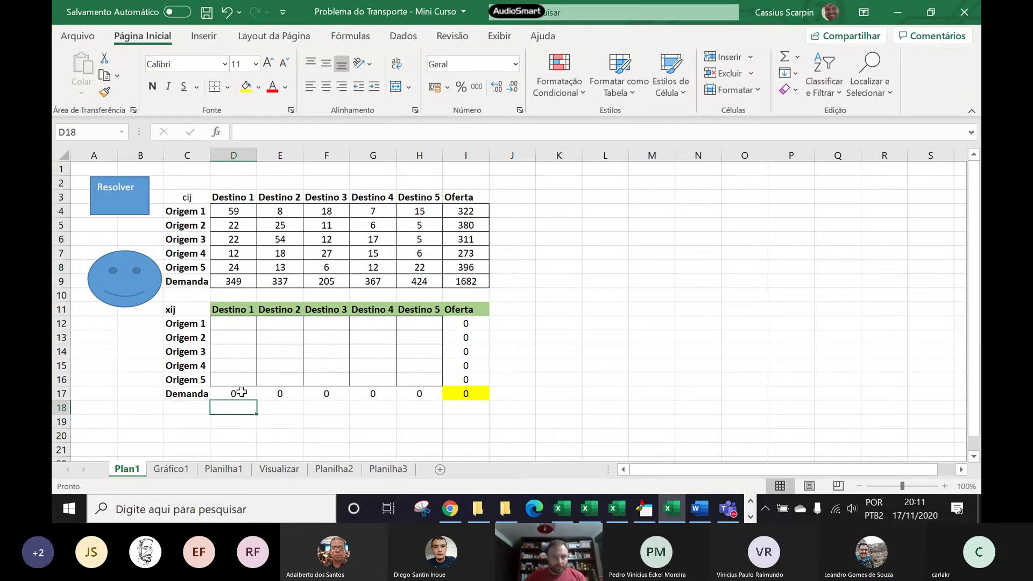
# Step: Select the Demanda total cells D17 through H17 one by one on Plan1 to examine their formulas
pyautogui.click(241, 392)
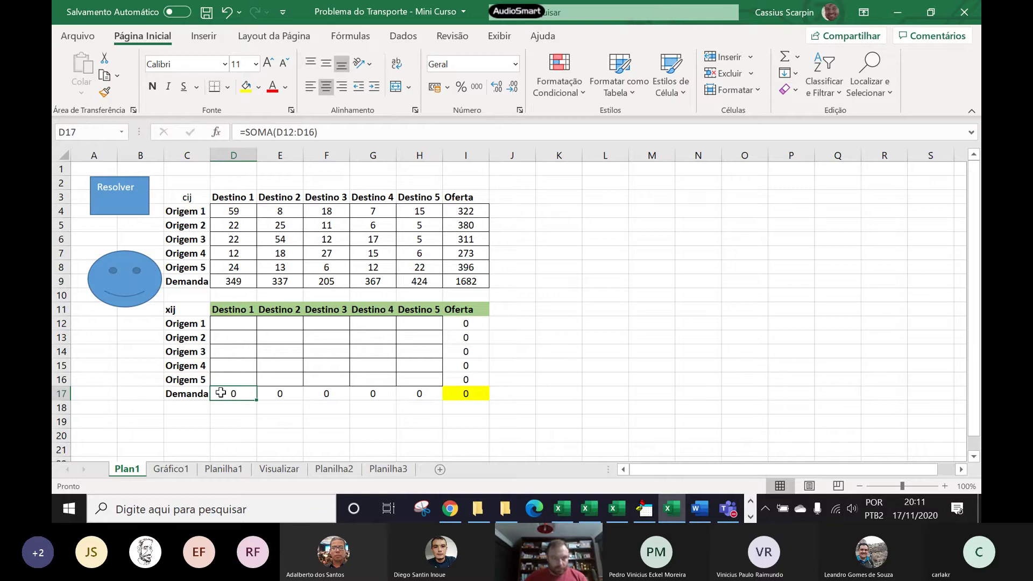
pyautogui.click(289, 397)
pyautogui.click(325, 395)
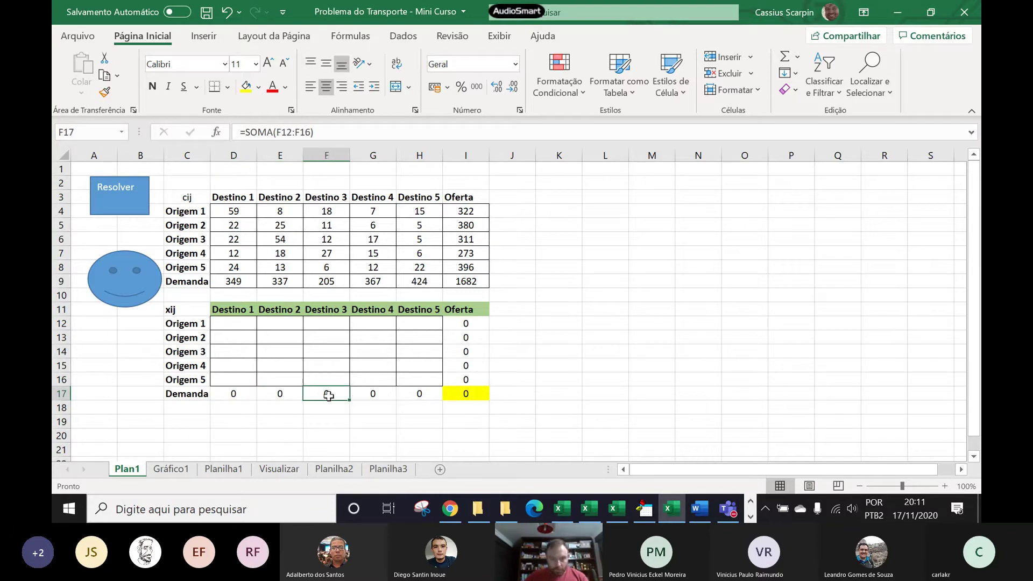
pyautogui.click(361, 395)
pyautogui.click(410, 395)
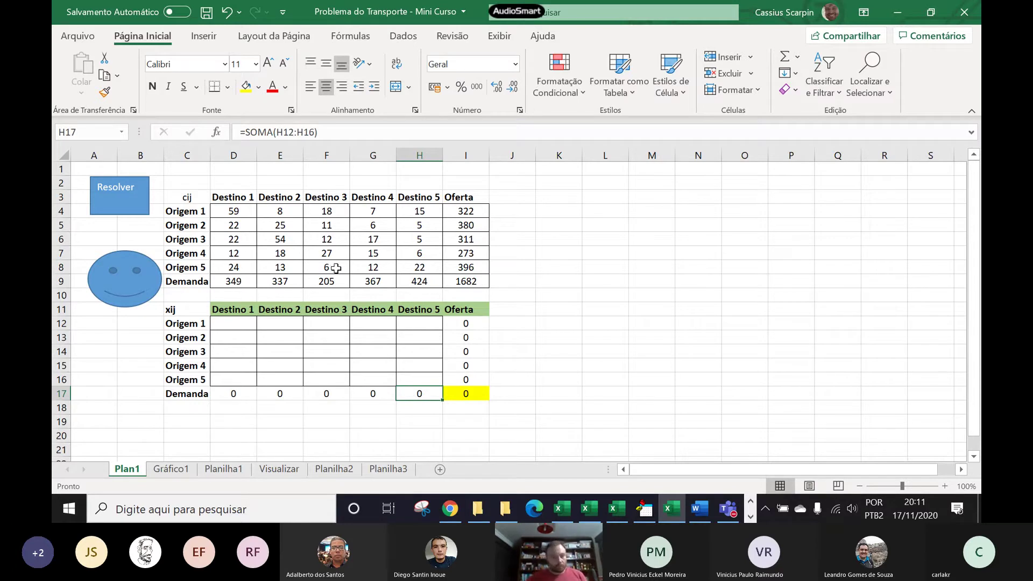
# Step: Select the required demand cells D9 through H9 one by one and bring up the OpenSolver commands
pyautogui.click(240, 283)
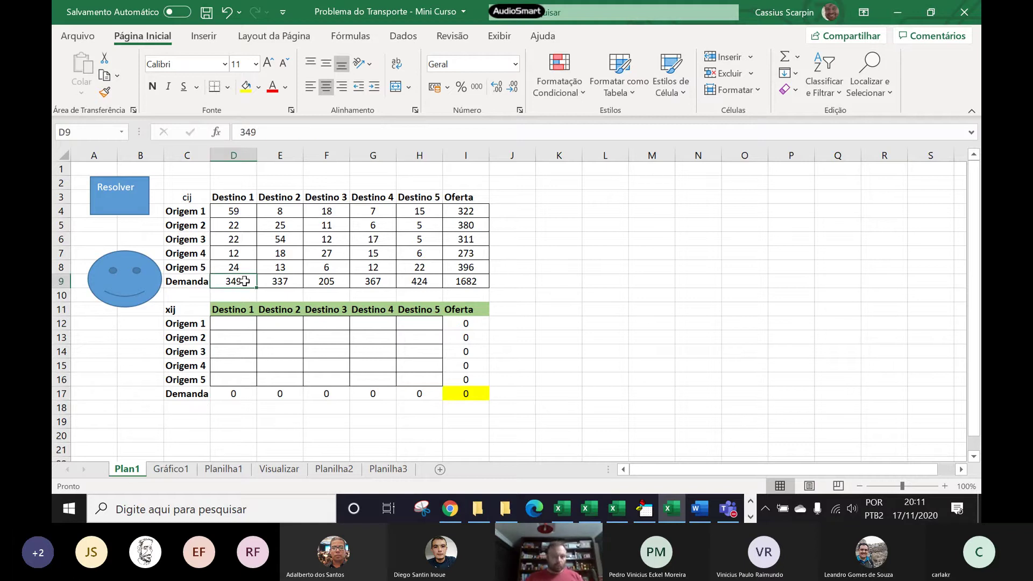
pyautogui.click(272, 281)
pyautogui.click(322, 280)
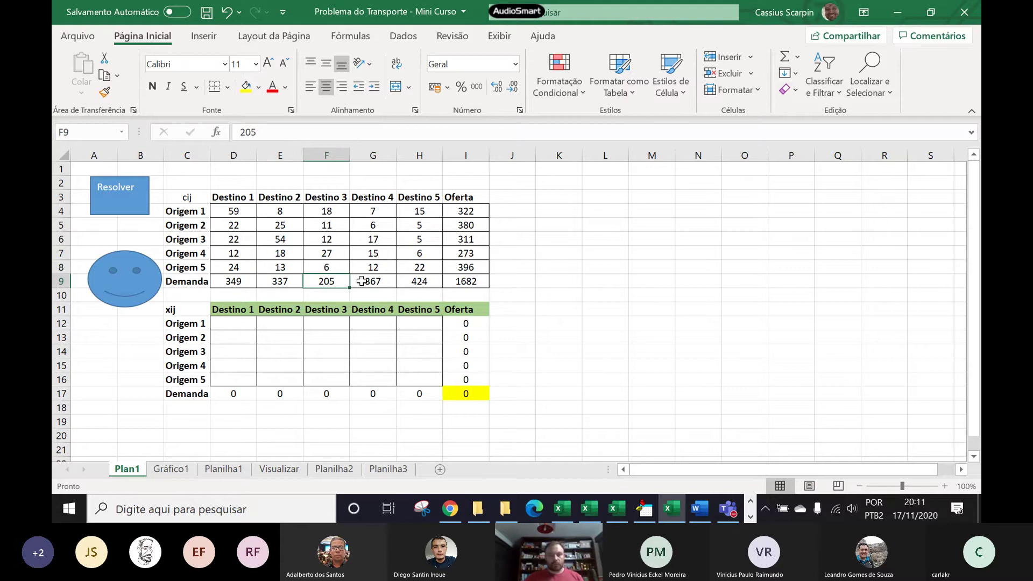
pyautogui.click(362, 282)
pyautogui.click(423, 282)
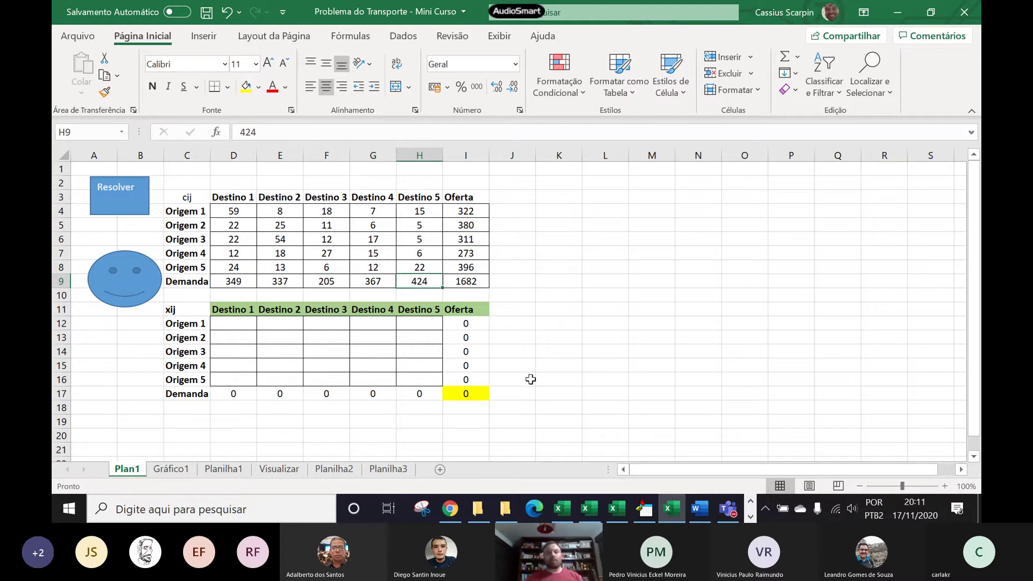
pyautogui.moveTo(654, 513)
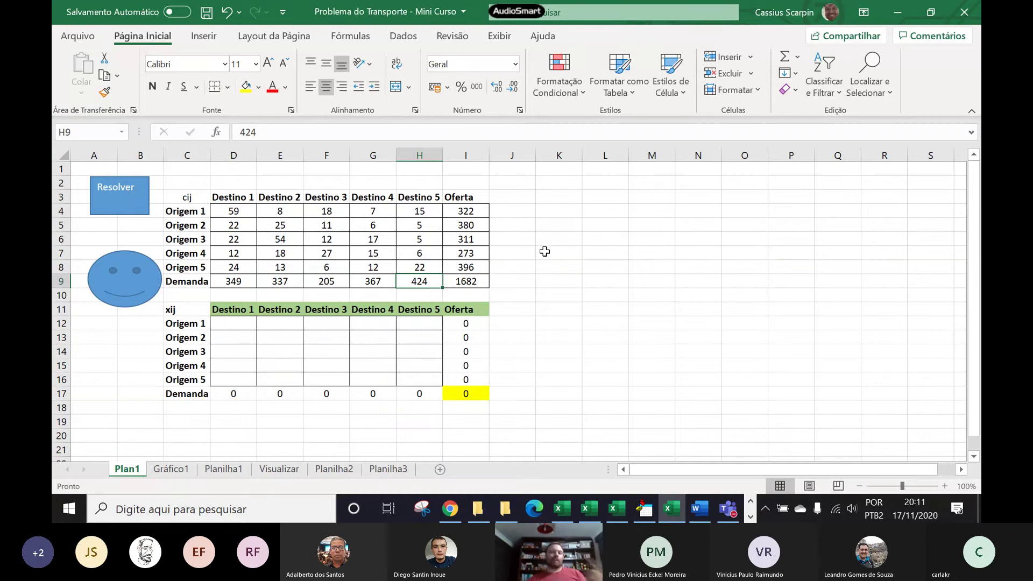
pyautogui.click(403, 35)
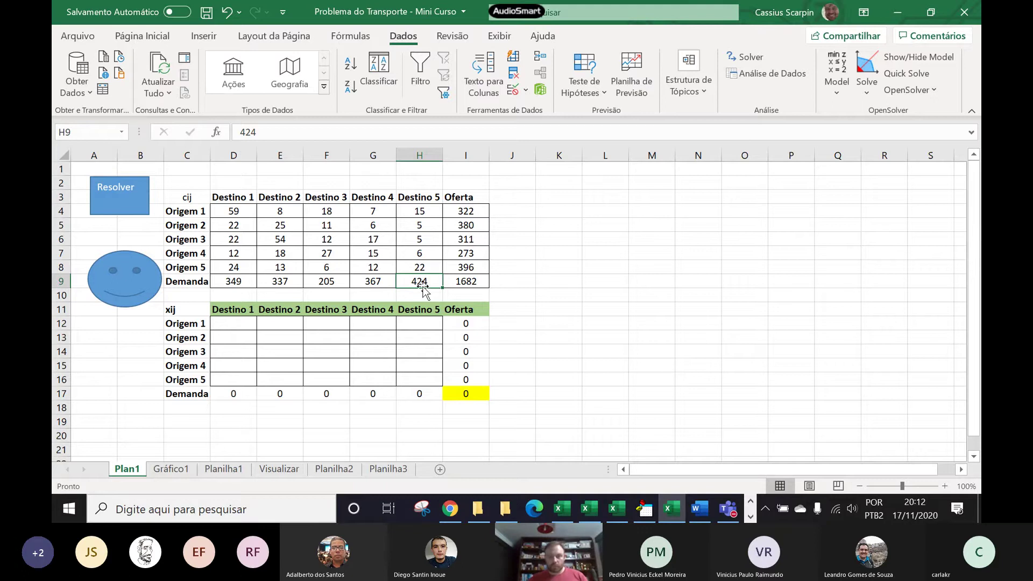
# Step: Switch back to the CassiusTransporte code and highlight the Cells(9, 4) and Cells(9, 8) arguments in the uncommented Set DemandaRHS line
pyautogui.click(645, 509)
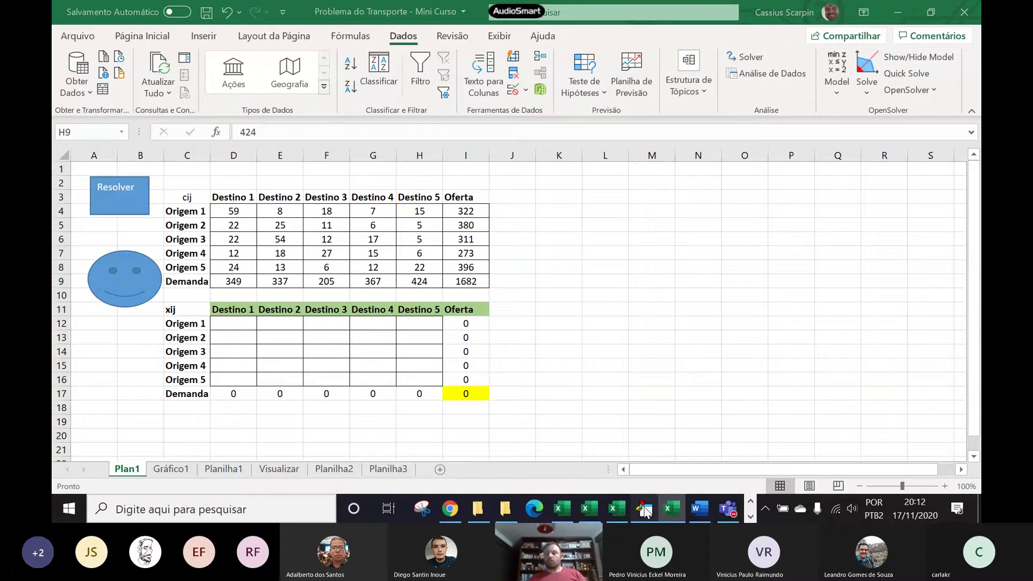
pyautogui.scroll(-1, 446, 311)
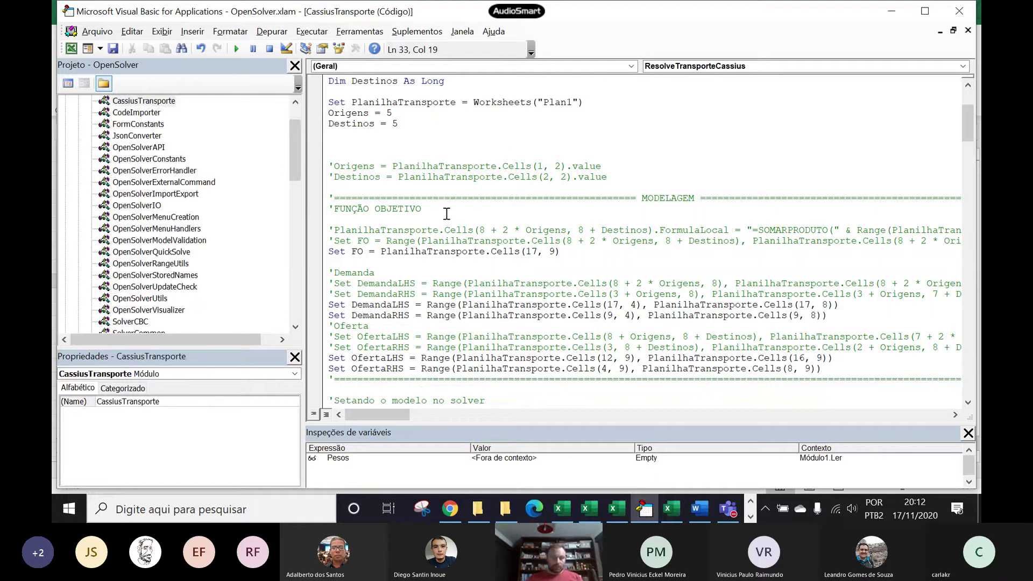
pyautogui.scroll(3, 481, 180)
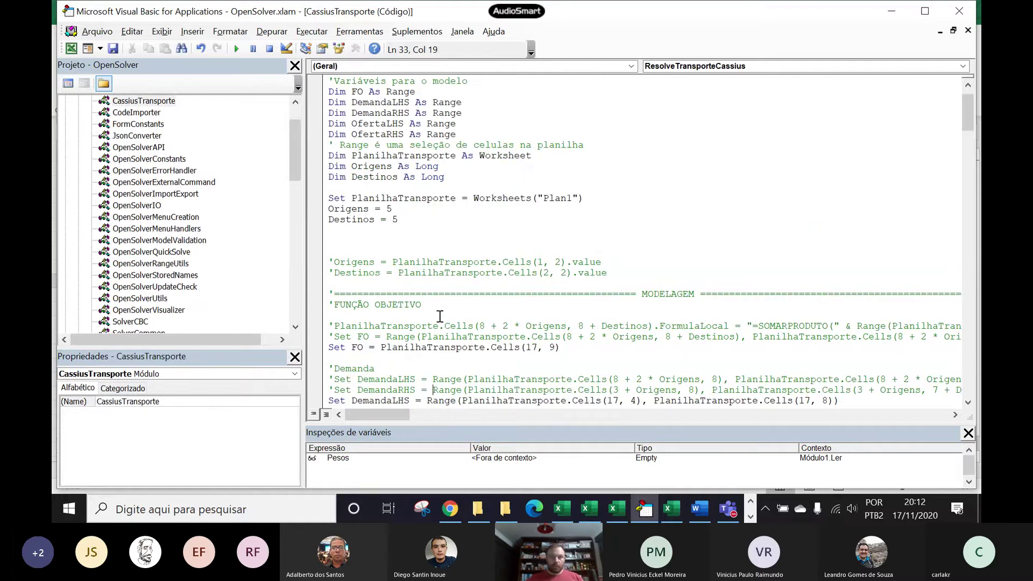
pyautogui.scroll(-2, 440, 317)
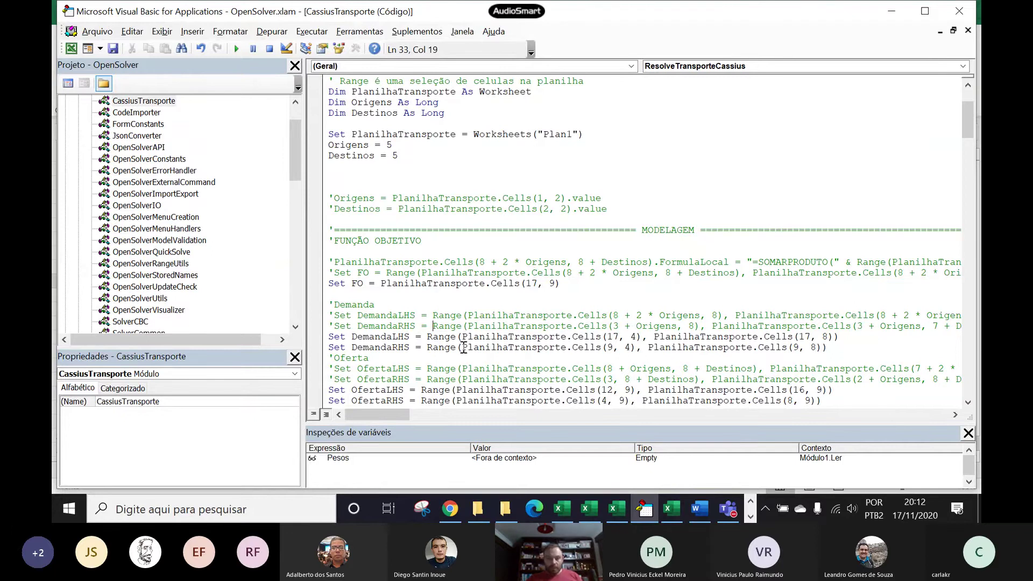
pyautogui.moveTo(464, 347); pyautogui.dragTo(816, 352)
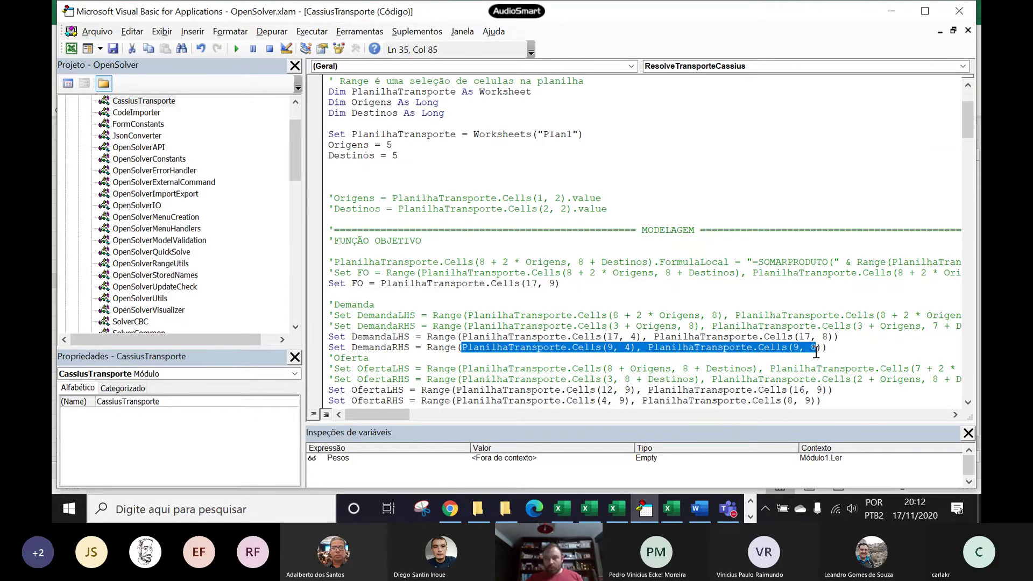
# Step: Switch to Plan1 and highlight D17:H17 and the empty block L8:O11 to illustrate ranges defined by two corner cells
pyautogui.click(671, 508)
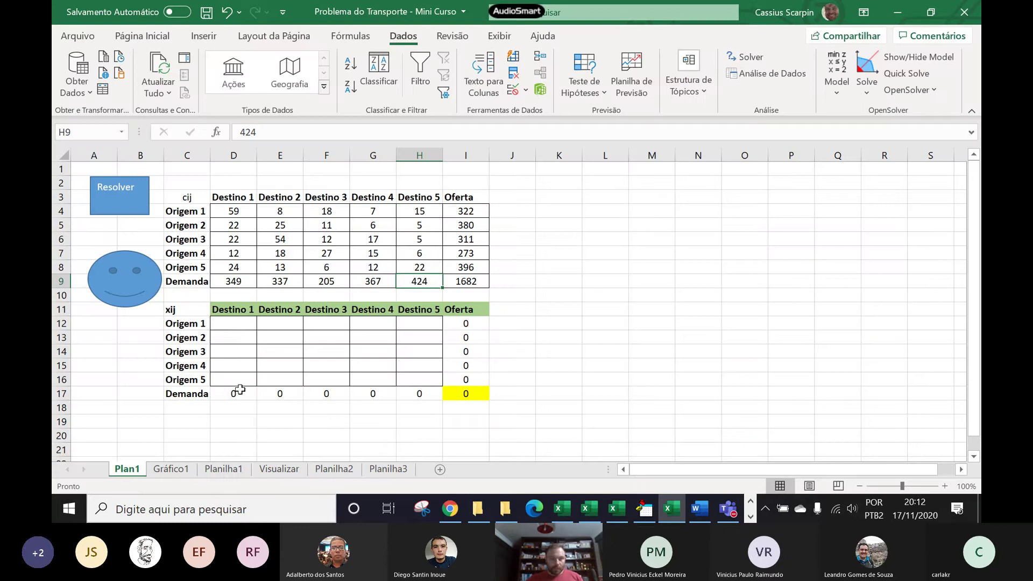
pyautogui.moveTo(240, 391); pyautogui.dragTo(413, 389)
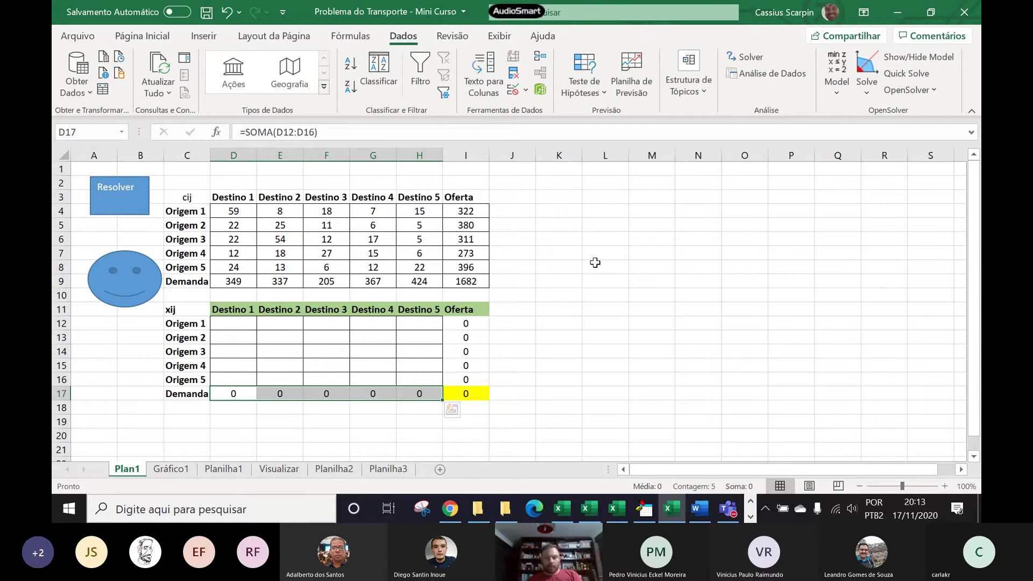
pyautogui.moveTo(595, 262); pyautogui.dragTo(753, 312)
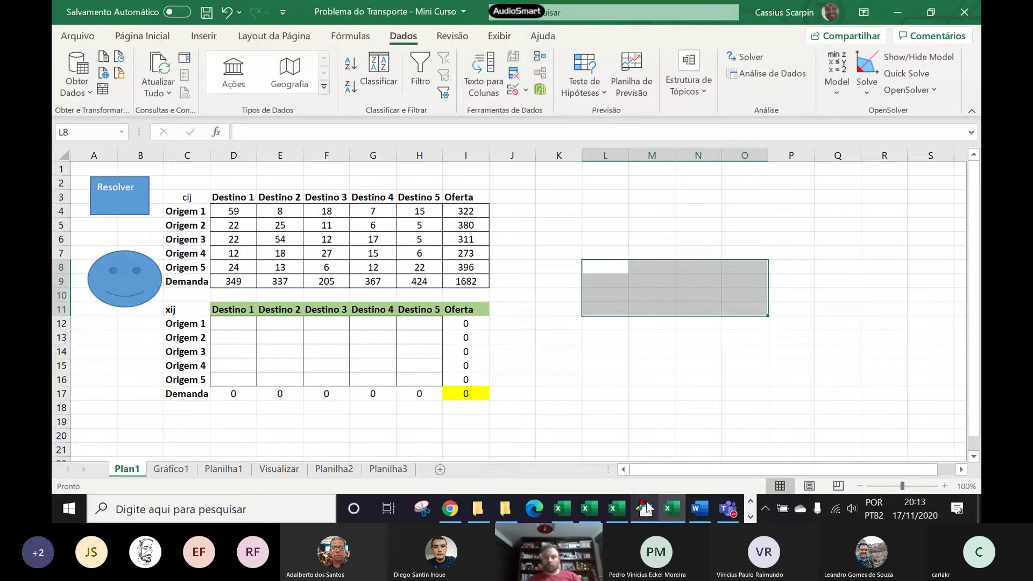
# Step: Revisit the Demanda range definitions in the CassiusTransporte code and highlight the corresponding totals D17:H17 on Plan1
pyautogui.moveTo(647, 509)
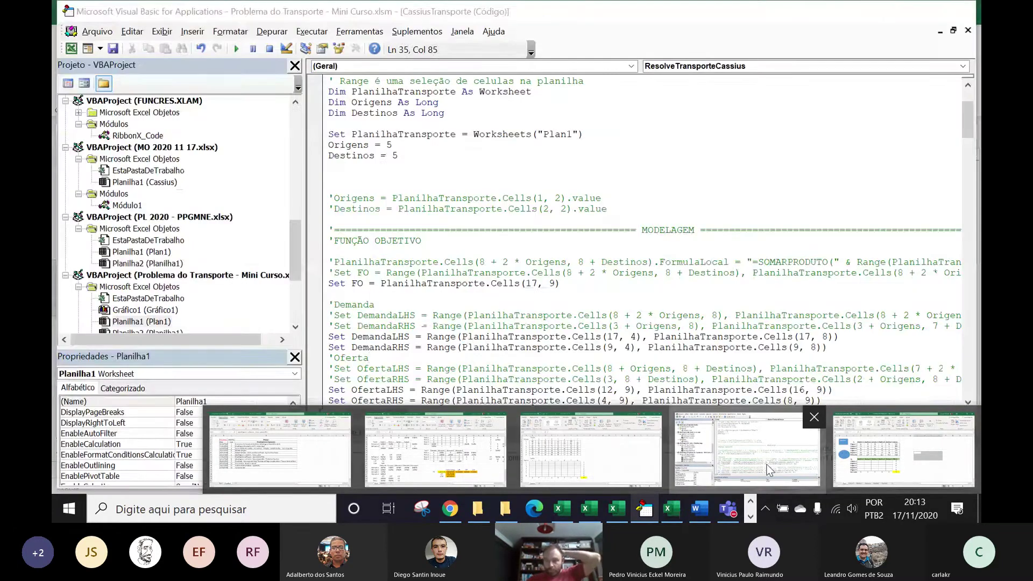
pyautogui.click(769, 470)
pyautogui.click(652, 361)
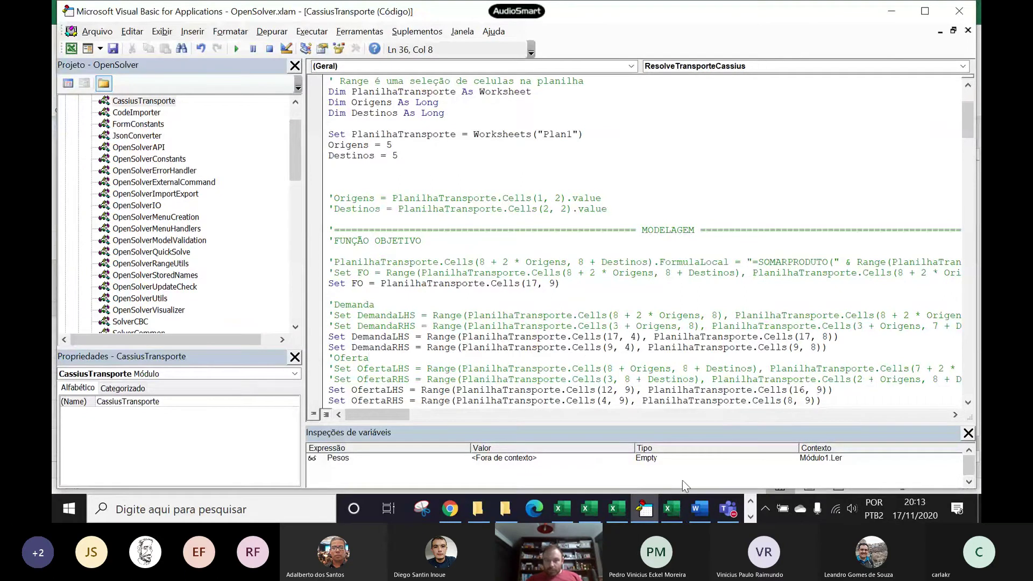
pyautogui.click(671, 509)
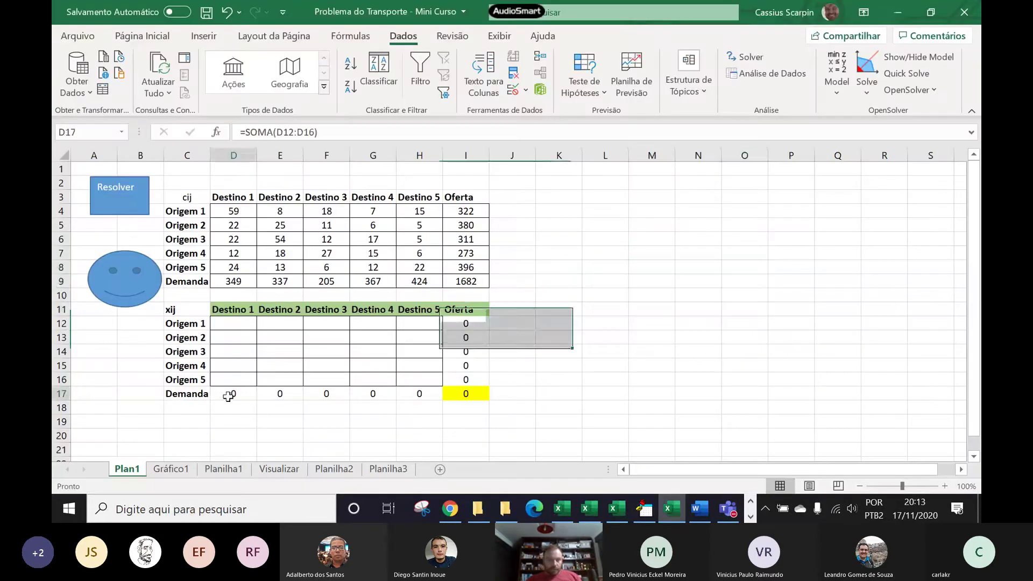
pyautogui.moveTo(229, 396); pyautogui.dragTo(423, 395)
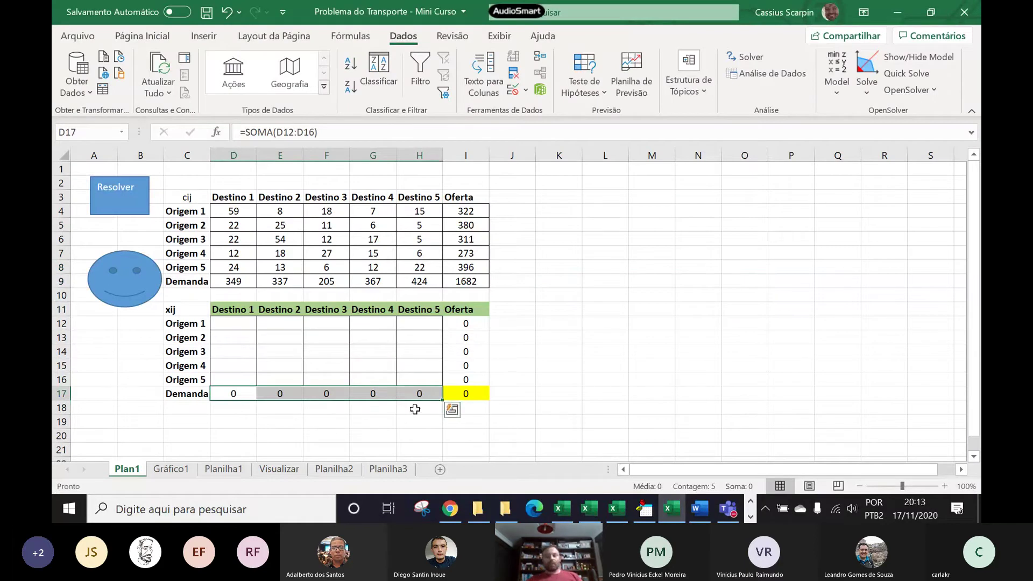
# Step: Check the DemandaLHS and DemandaRHS cell references in the code and highlight the required demands D9:H9 on Plan1
pyautogui.click(642, 514)
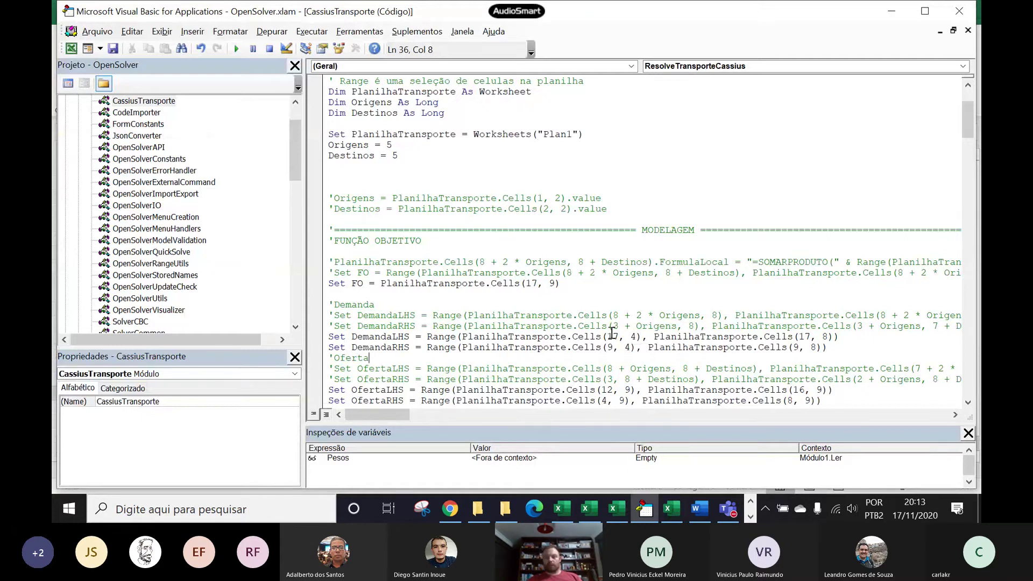
pyautogui.click(669, 506)
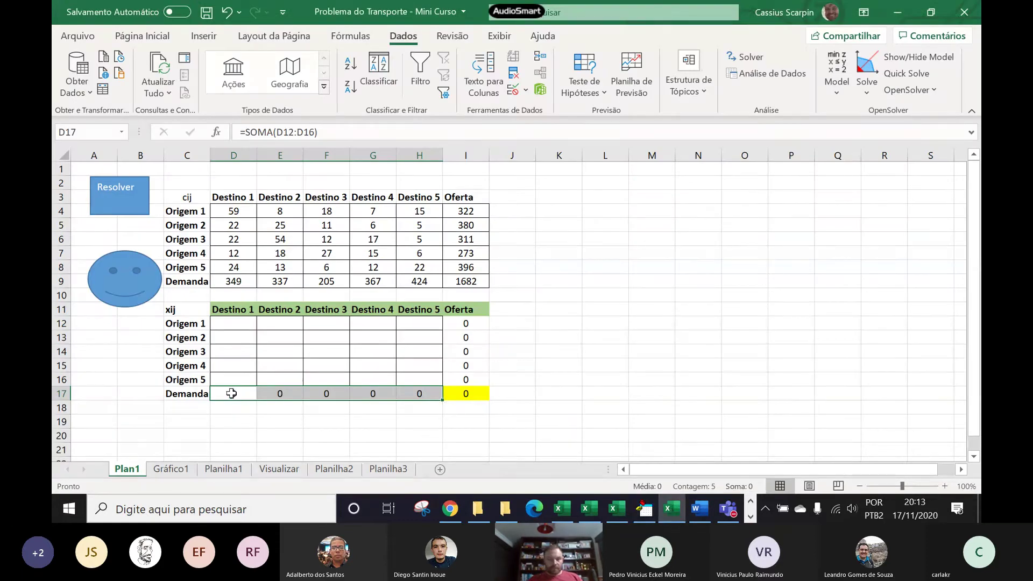
pyautogui.hotkey('ctrl', 'v')
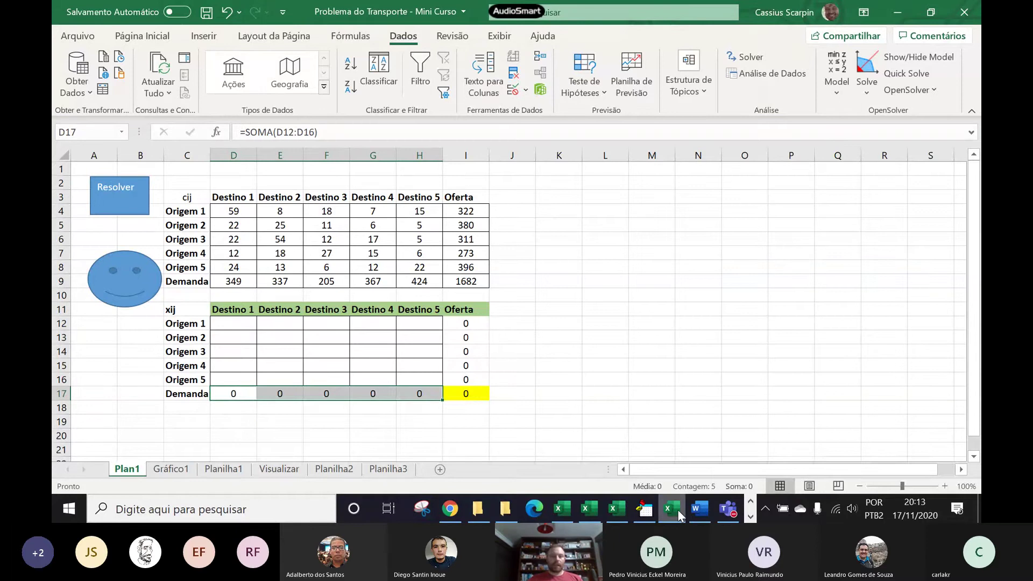
pyautogui.moveTo(244, 283); pyautogui.dragTo(409, 284)
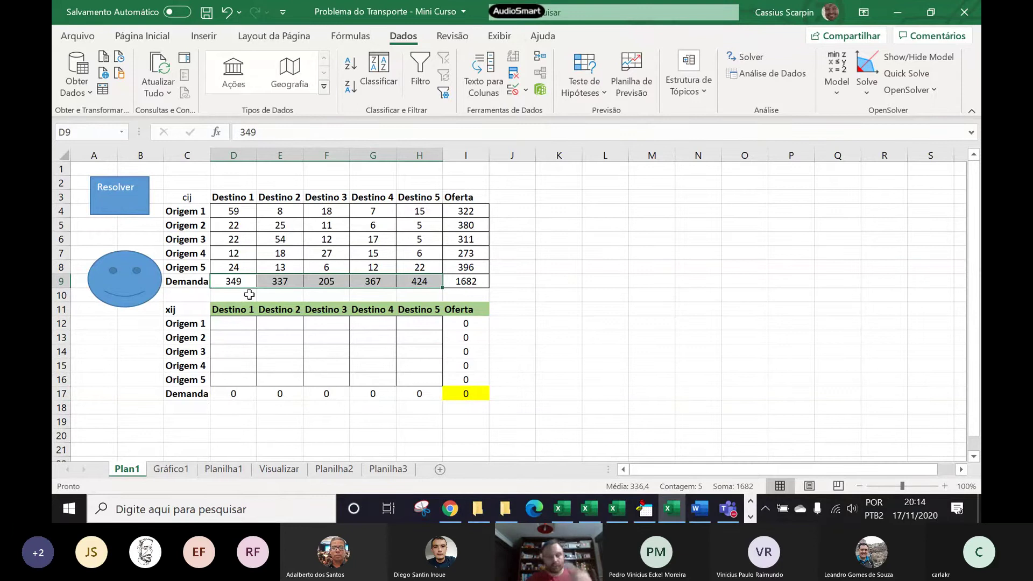
# Step: Check the Oferta range definitions in the CassiusTransporte code and highlight the matching ranges I12:I16 and I4:I8 on Plan1
pyautogui.click(643, 512)
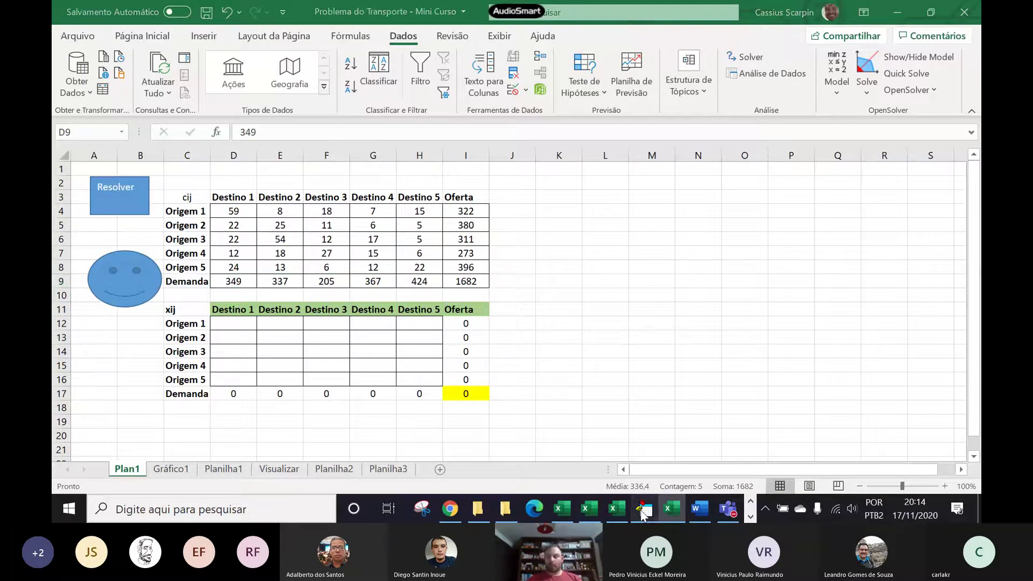
pyautogui.scroll(-2, 453, 368)
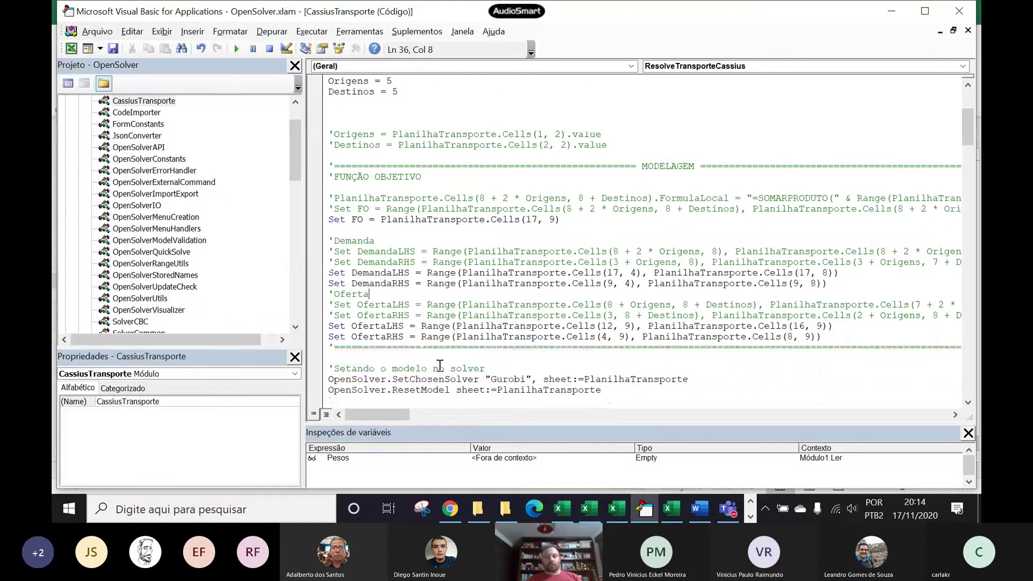
pyautogui.scroll(-2, 425, 347)
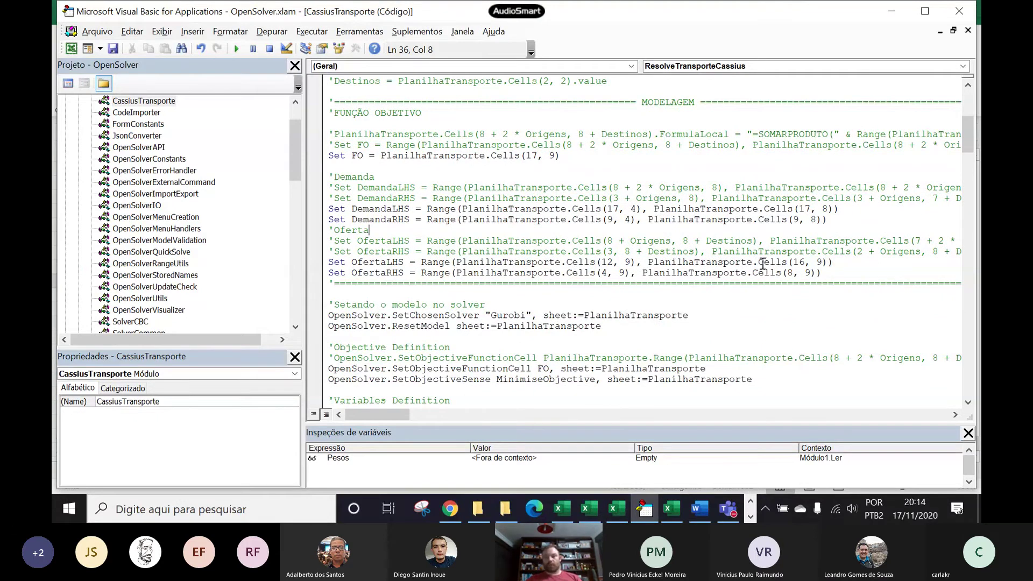
pyautogui.click(671, 509)
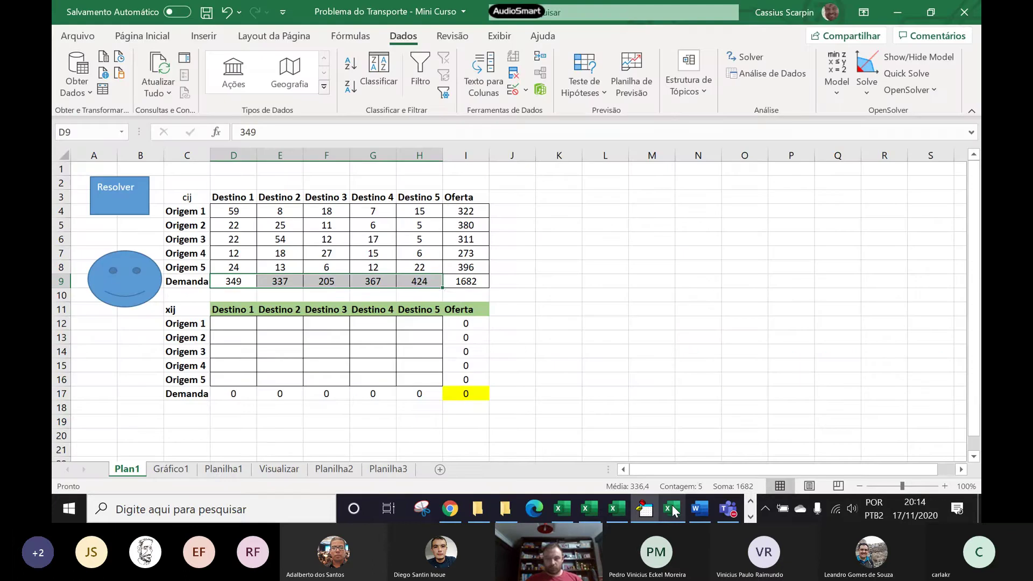
pyautogui.click(469, 327)
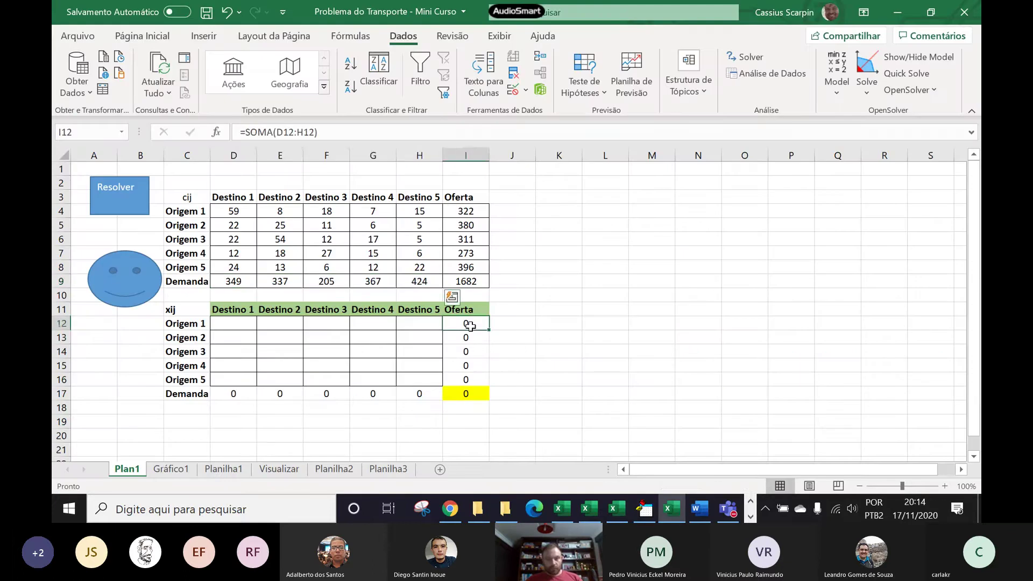
pyautogui.moveTo(469, 326); pyautogui.dragTo(472, 380)
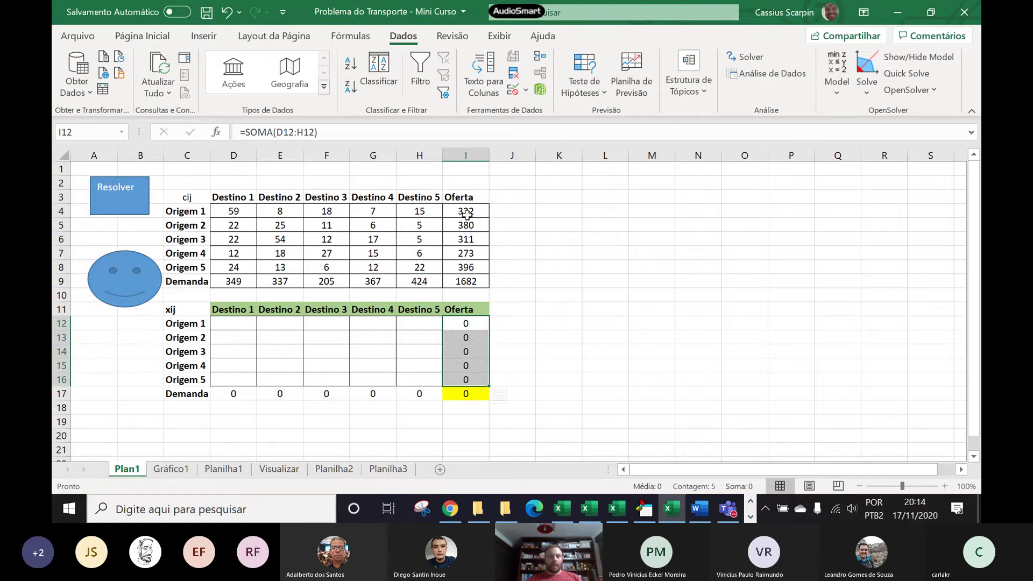
pyautogui.moveTo(468, 211); pyautogui.dragTo(472, 264)
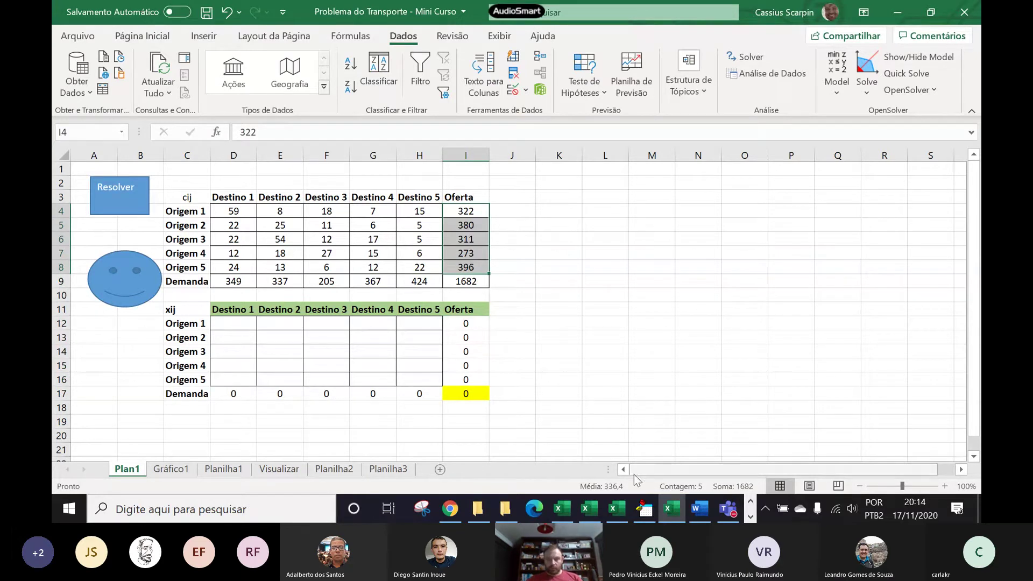
# Step: Try to assign a sample person's first name as the range name for empty cells M4:M5 on Plan1
pyautogui.click(644, 509)
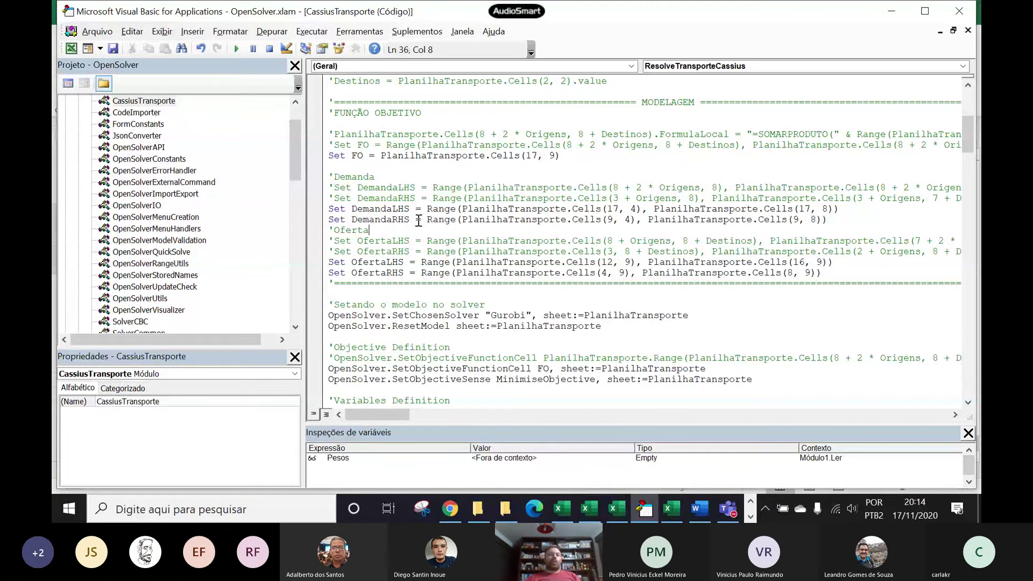
pyautogui.click(671, 509)
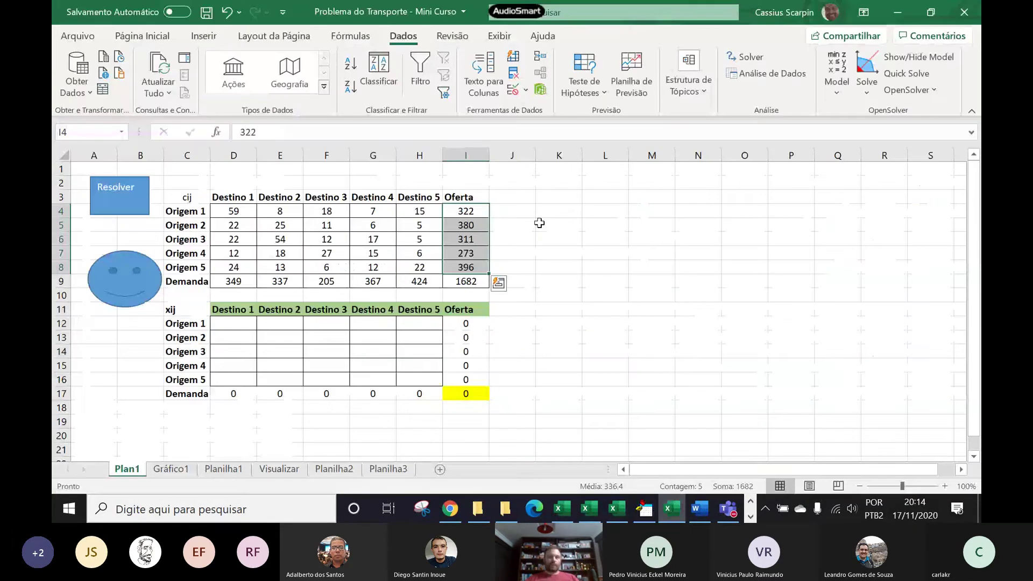
pyautogui.moveTo(651, 215); pyautogui.dragTo(653, 224)
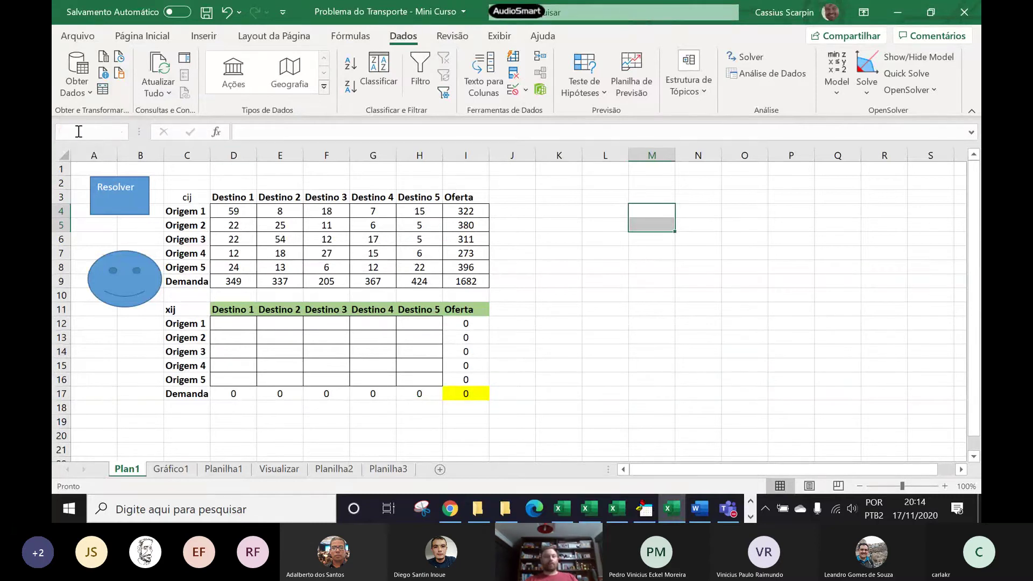
pyautogui.click(56, 133)
pyautogui.write('João')
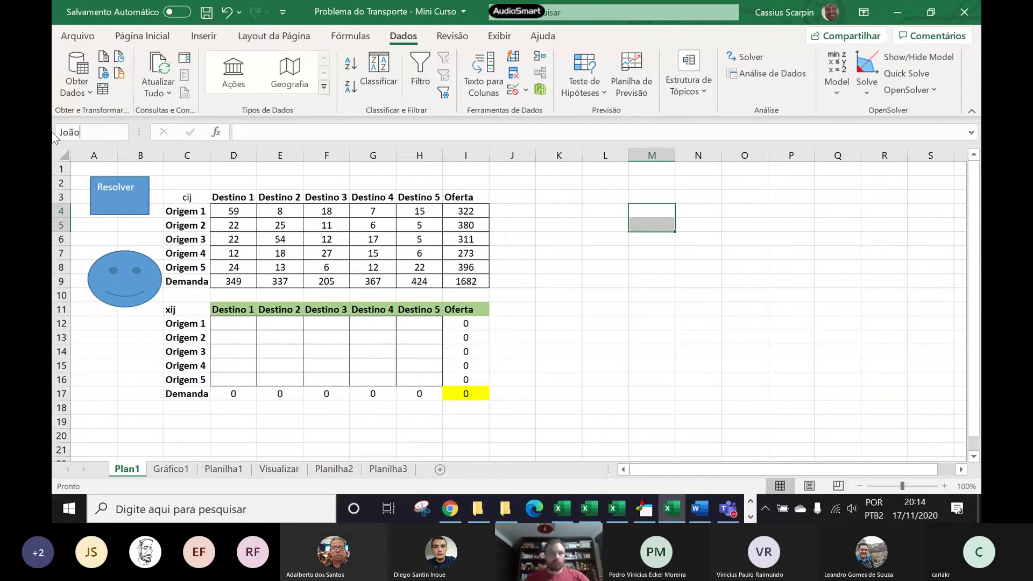
pyautogui.click(645, 294)
pyautogui.click(660, 225)
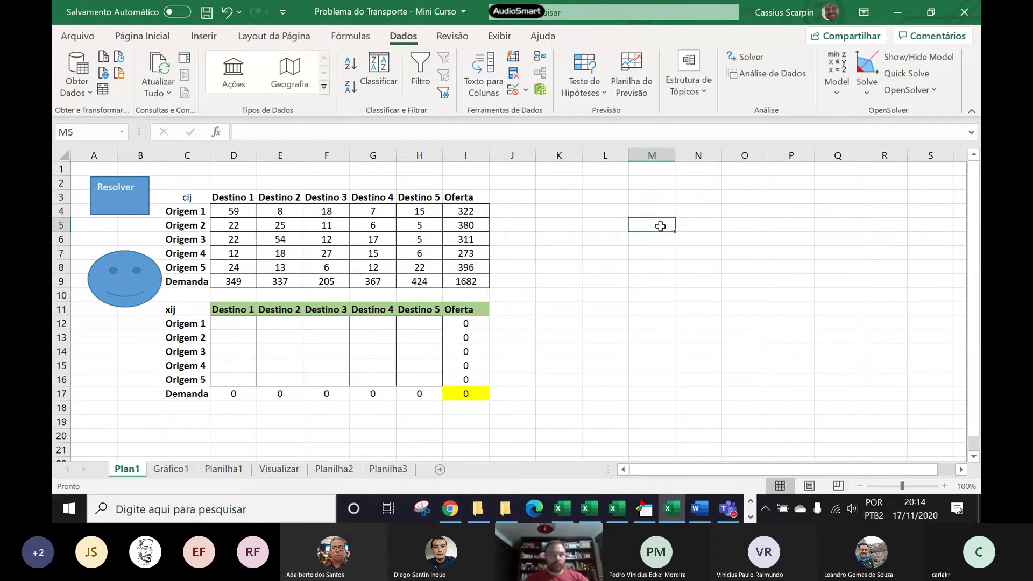
# Step: Highlight the empty cells M4:M5 on Plan1 again to illustrate how a range is identified
pyautogui.click(657, 210)
pyautogui.moveTo(657, 215); pyautogui.dragTo(652, 226)
pyautogui.click(638, 237)
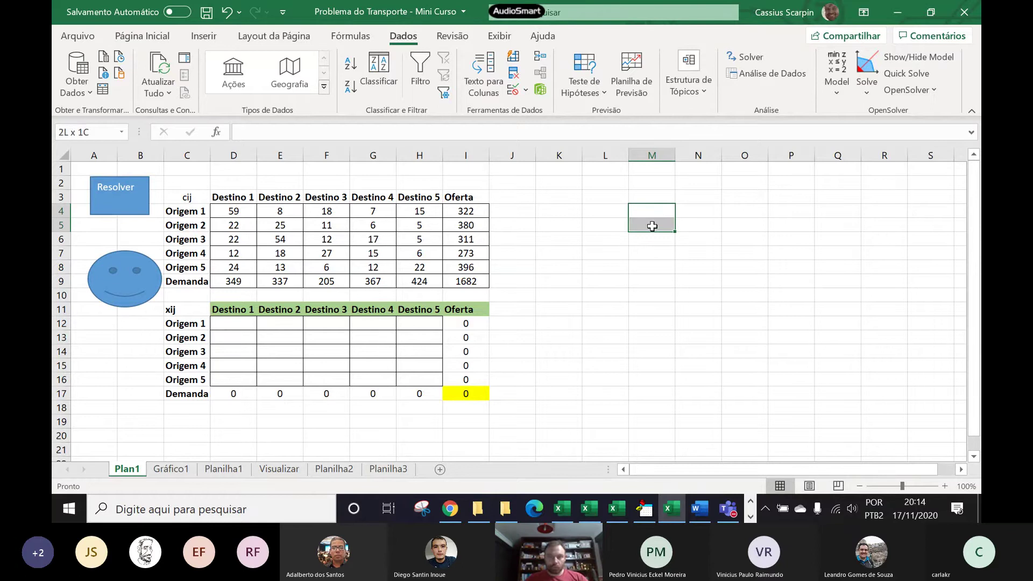
pyautogui.click(643, 277)
pyautogui.moveTo(708, 208); pyautogui.dragTo(655, 221)
pyautogui.click(650, 209)
pyautogui.click(654, 223)
pyautogui.click(653, 211)
pyautogui.click(647, 254)
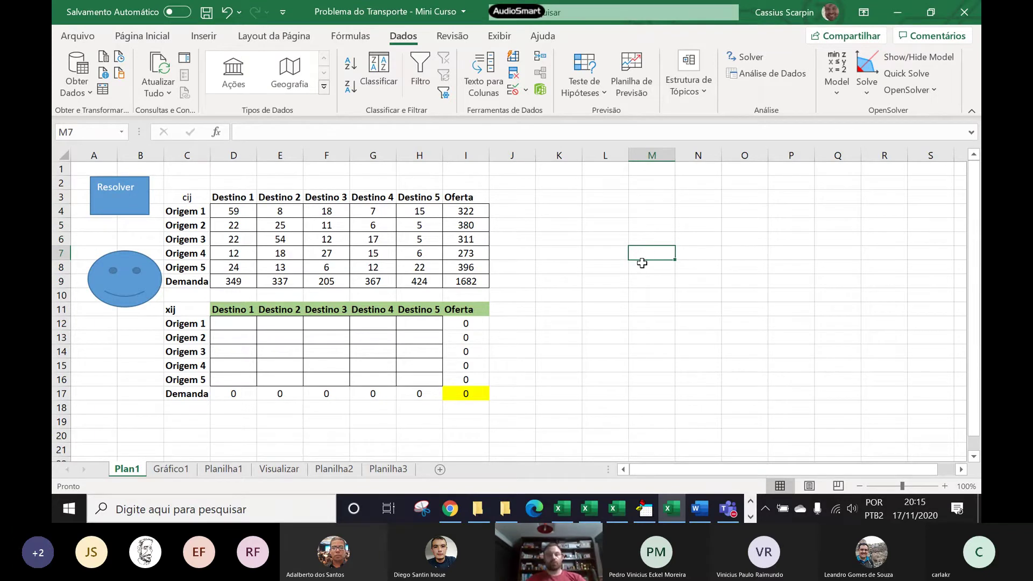
# Step: Return to the CassiusTransporte code, review the model setup section and highlight the OpenSolver.SetChosenSolver line
pyautogui.click(648, 514)
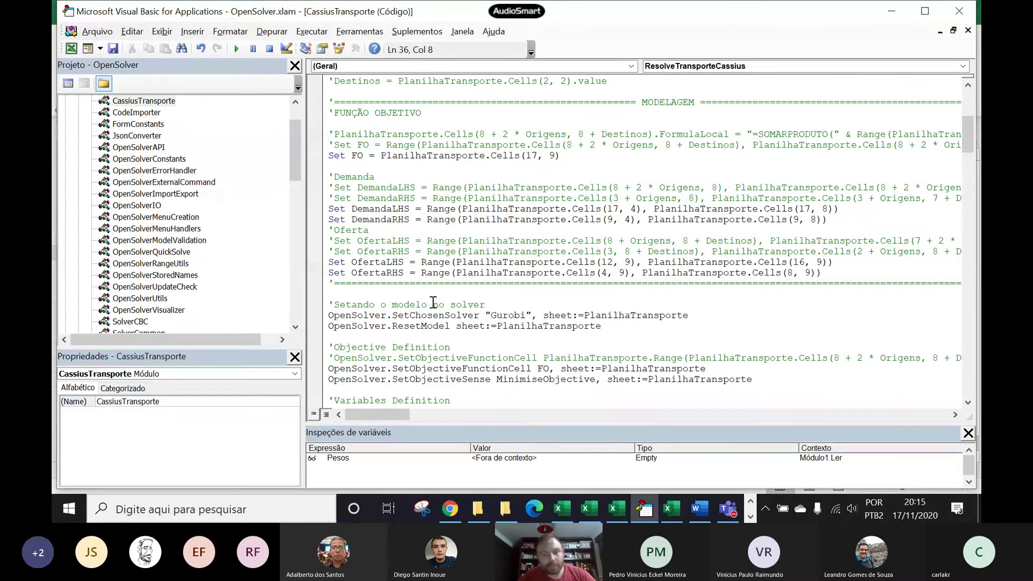
pyautogui.scroll(-2, 433, 296)
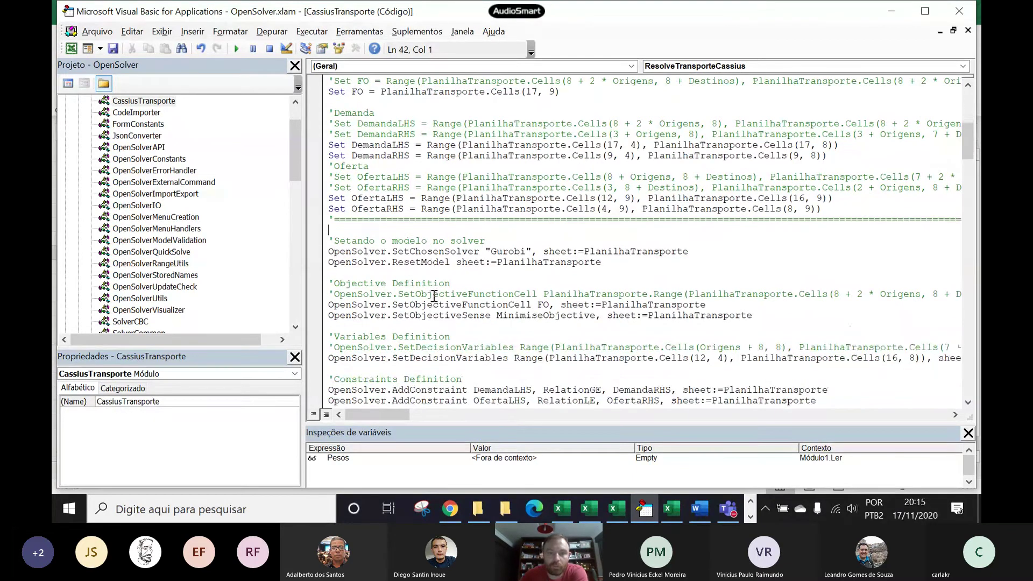
pyautogui.scroll(-3, 433, 296)
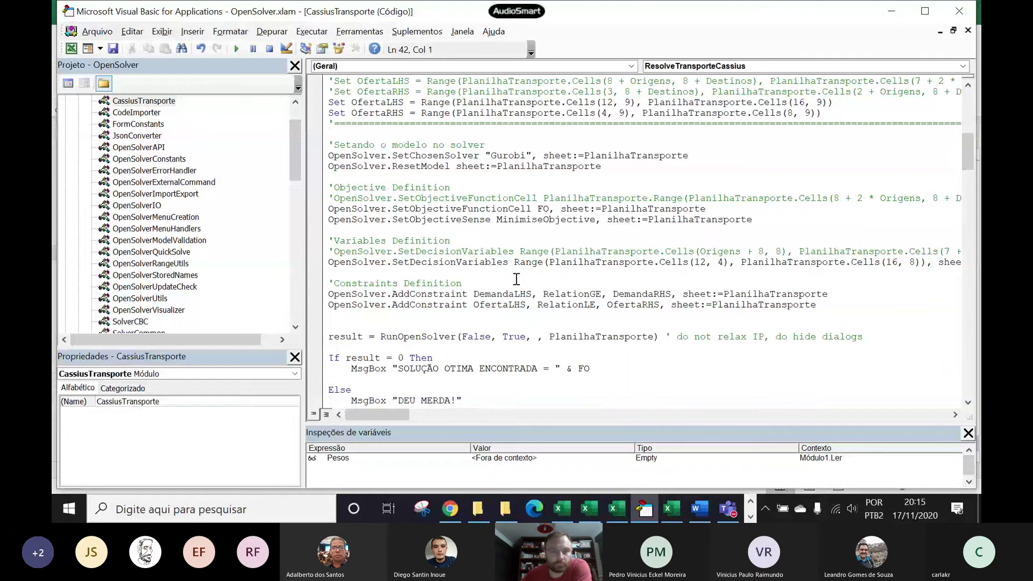
pyautogui.scroll(-1, 516, 279)
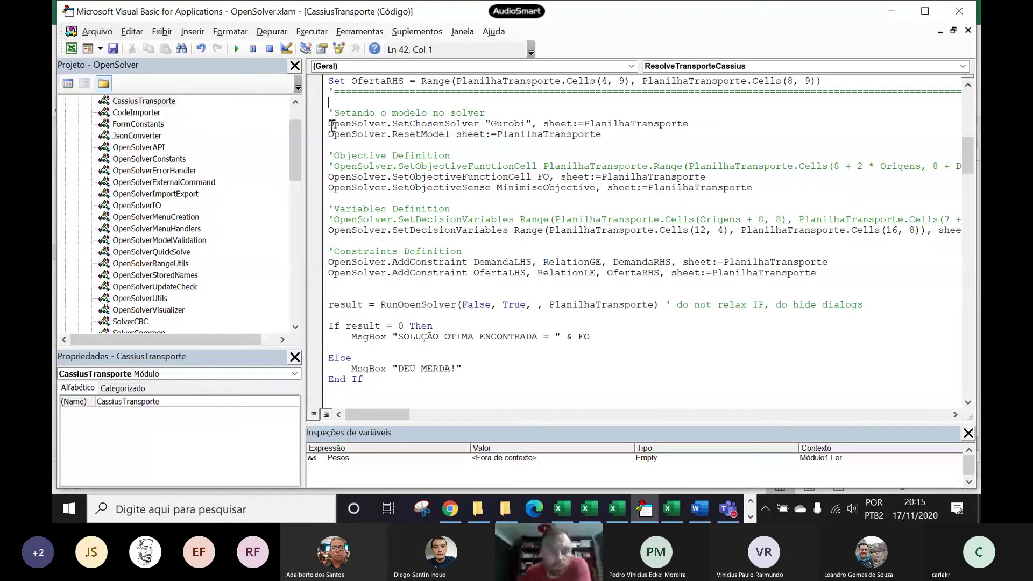
pyautogui.moveTo(330, 125); pyautogui.dragTo(675, 116)
pyautogui.click(578, 167)
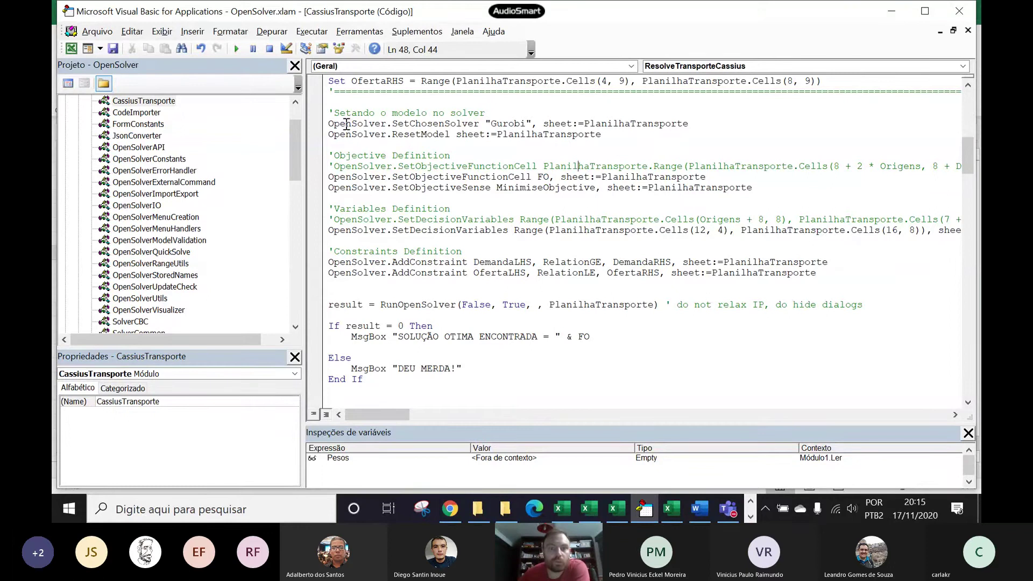
pyautogui.moveTo(331, 124); pyautogui.dragTo(698, 129)
pyautogui.click(516, 153)
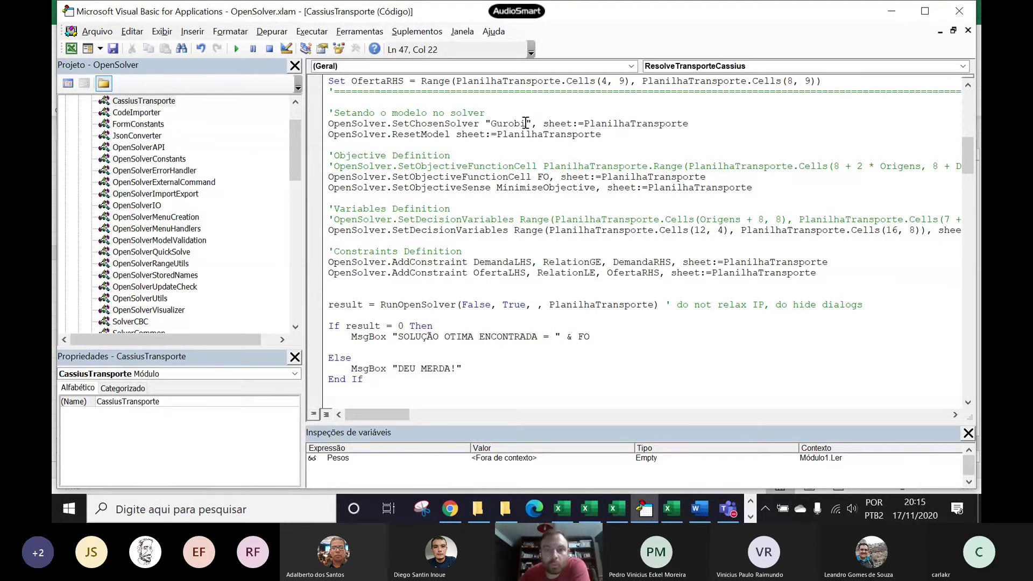
# Step: Replace the solver name in the SetChosenSolver line with "CBC"
pyautogui.moveTo(526, 123); pyautogui.dragTo(495, 121)
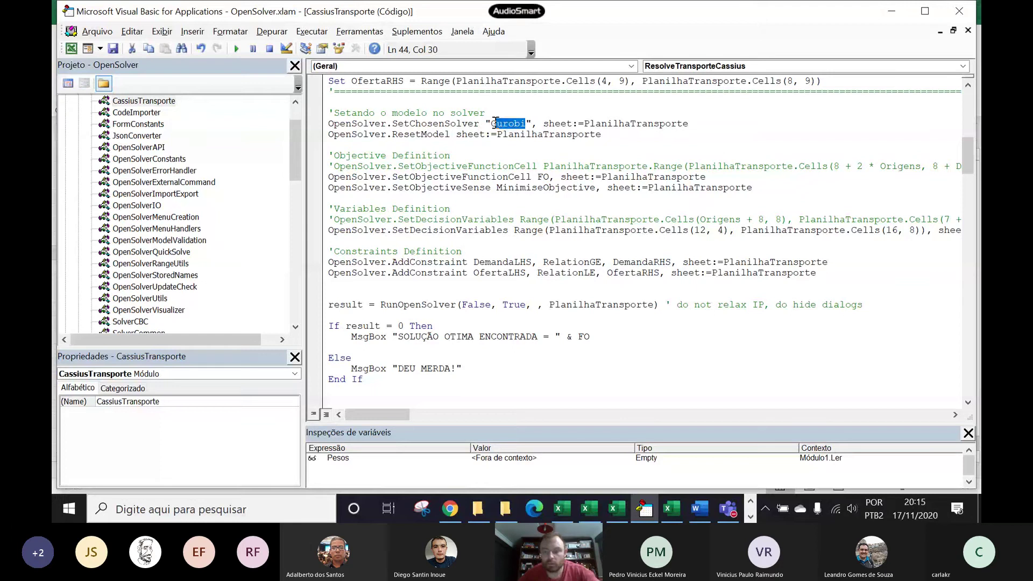
pyautogui.write('CBC')
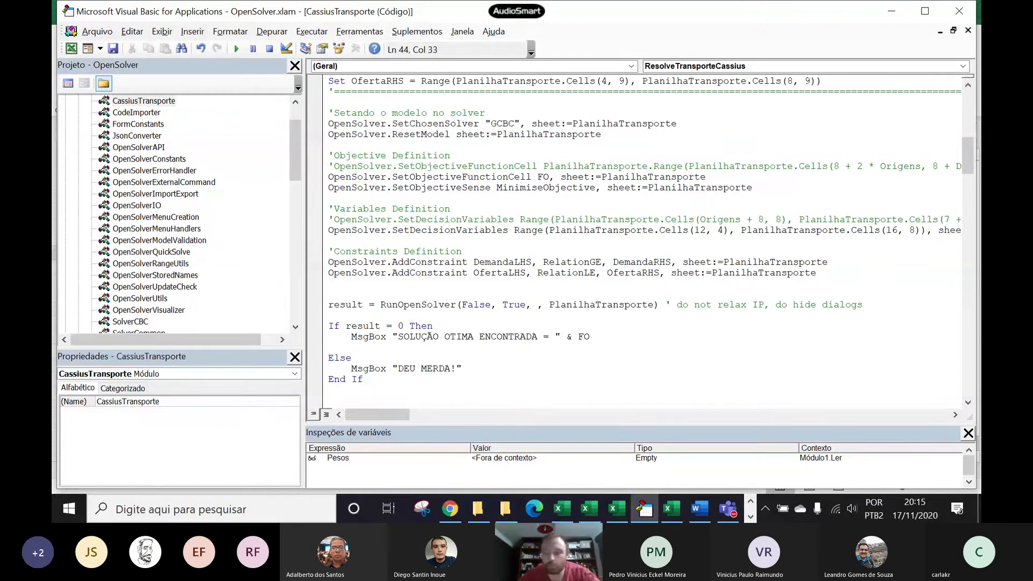
pyautogui.press('BackSpace')
pyautogui.press('BackSpace')
pyautogui.press('BackSpace')
pyautogui.press('BackSpace')
pyautogui.write('CBC')
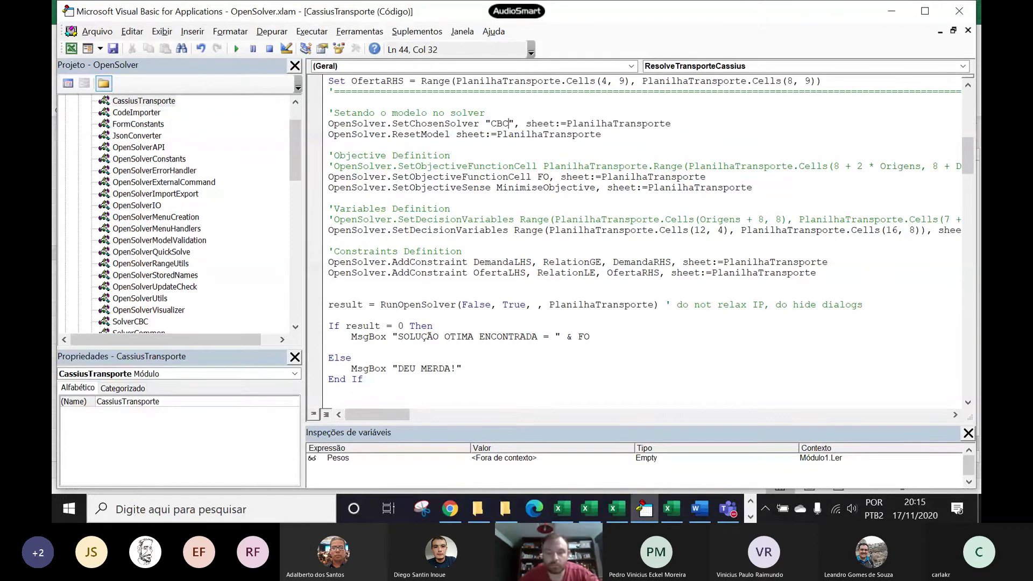
# Step: Restore the solver name in the SetChosenSolver line to "Gurobi"
pyautogui.press('BackSpace')
pyautogui.press('BackSpace')
pyautogui.press('BackSpace')
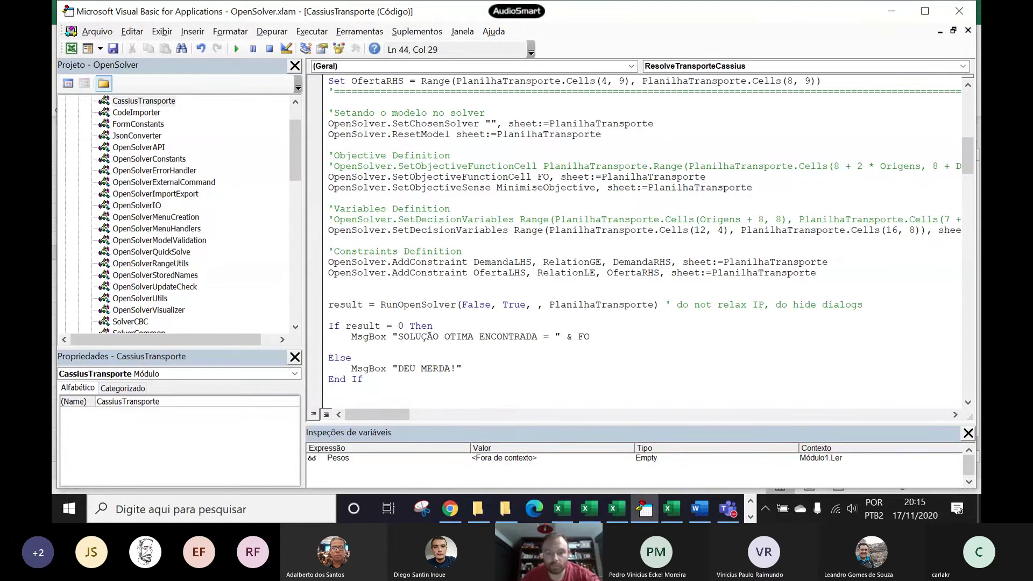
pyautogui.write('Gurobi')
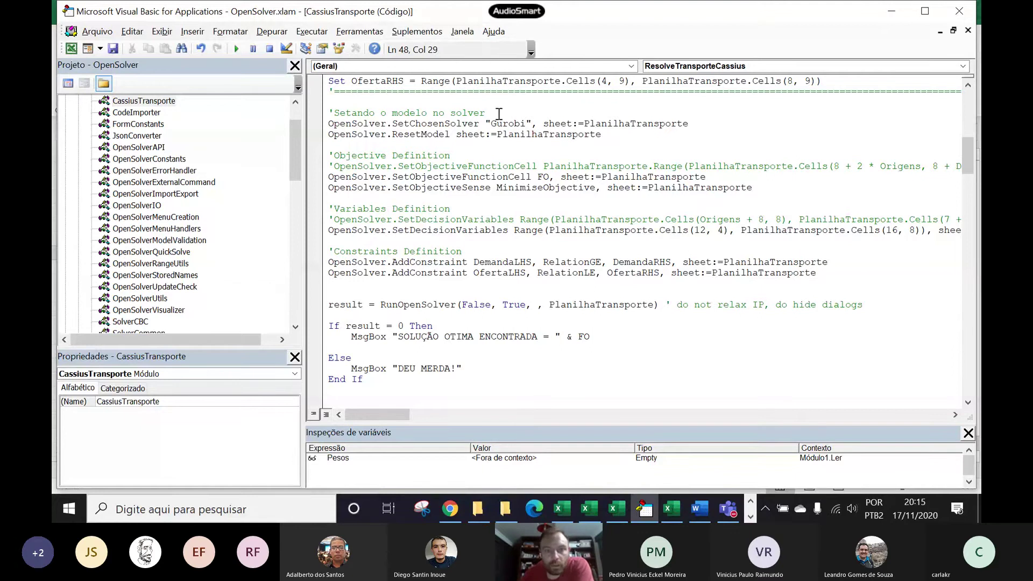
# Step: Enter "opensolver." on a new line below the 'Setando o modelo no solver' comment and browse its suggested members
pyautogui.press('Return')
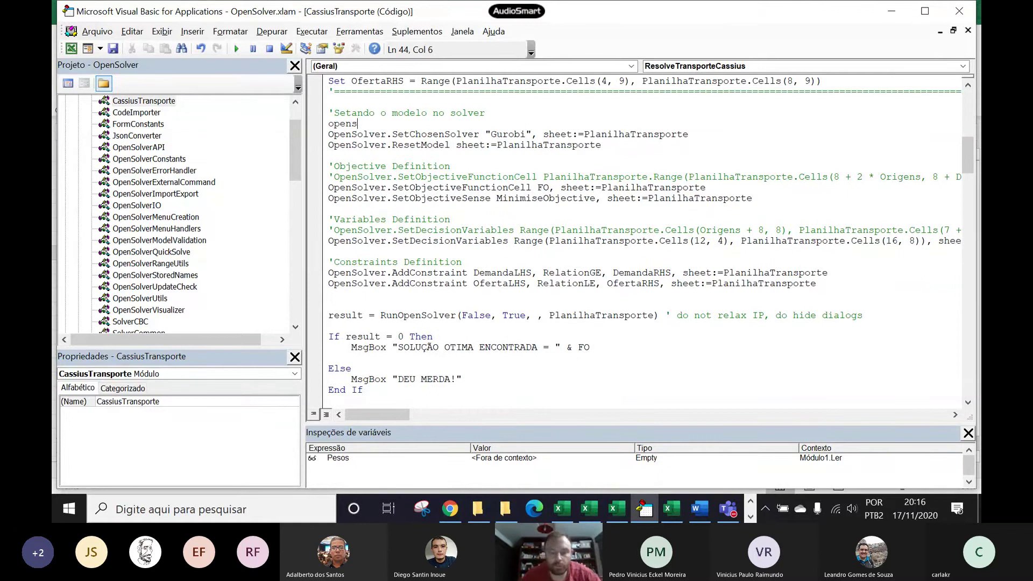
pyautogui.write('opensolver.')
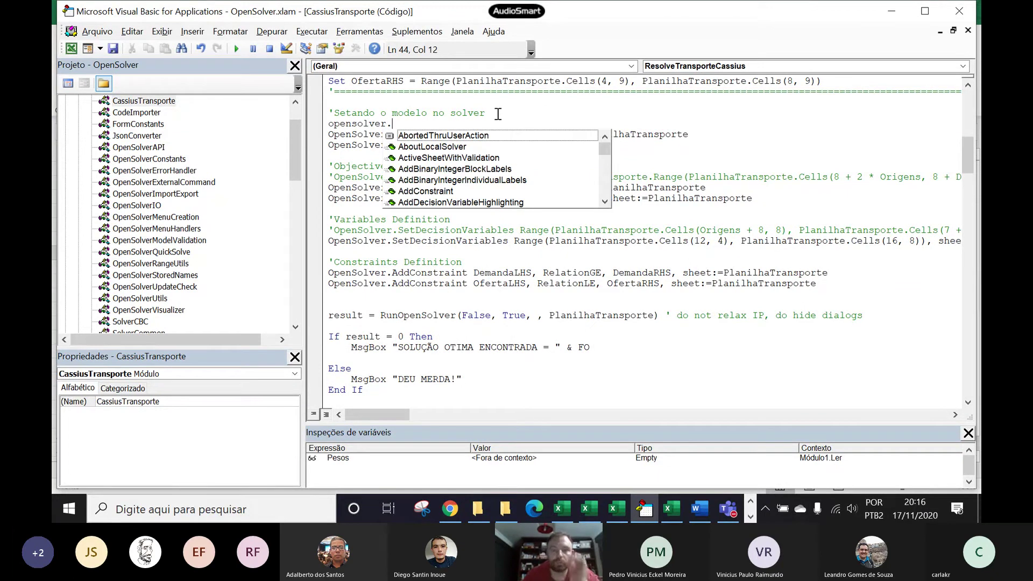
pyautogui.press('Down')
pyautogui.press('Down')
pyautogui.press('Down')
pyautogui.press('Down')
pyautogui.press('Down')
pyautogui.press('Down')
pyautogui.press('Down')
pyautogui.press('Down')
pyautogui.press('Down')
pyautogui.press('Down')
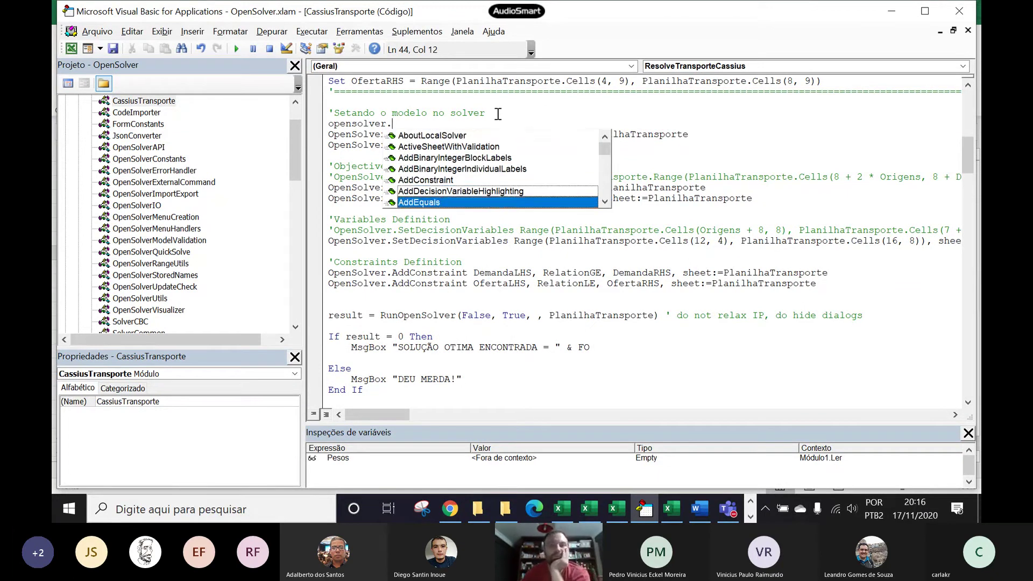
pyautogui.press('Down')
pyautogui.press('Down')
pyautogui.press('Down')
pyautogui.press('Down')
pyautogui.press('Down')
pyautogui.press('Down')
pyautogui.press('Down')
pyautogui.press('Down')
pyautogui.press('Down')
pyautogui.press('Down')
pyautogui.press('Down')
pyautogui.press('Down')
pyautogui.press('Down')
pyautogui.press('Down')
pyautogui.press('Down')
pyautogui.press('Down')
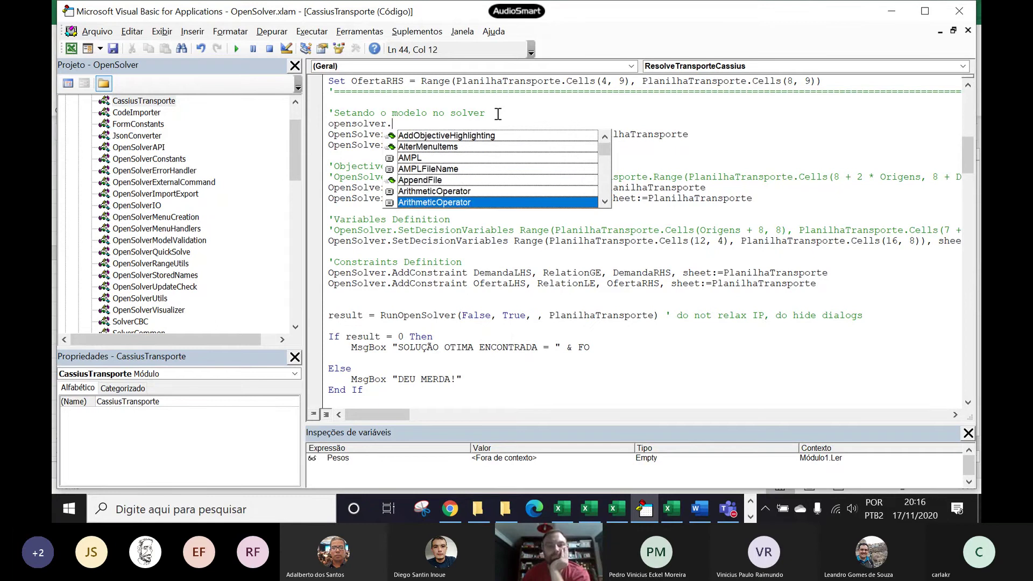
pyautogui.press('Down')
pyautogui.press('Down')
pyautogui.press('Down')
pyautogui.press('Down')
pyautogui.press('Down')
pyautogui.press('Down')
pyautogui.press('Down')
pyautogui.press('Down')
pyautogui.press('Down')
pyautogui.press('Down')
pyautogui.press('Down')
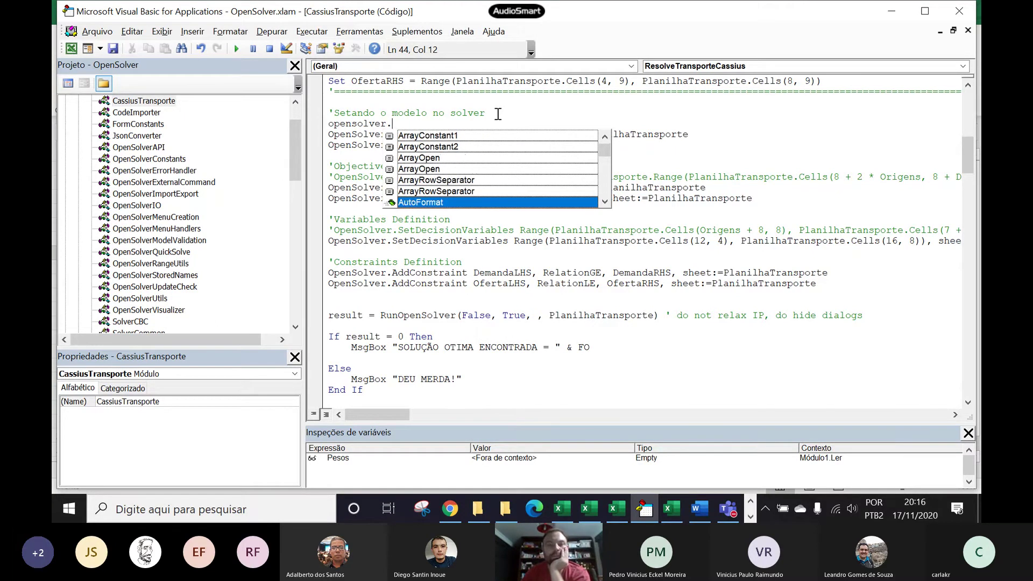
pyautogui.press('Down')
pyautogui.press('Down')
pyautogui.press('Down')
pyautogui.press('Down')
pyautogui.press('Down')
pyautogui.press('Down')
pyautogui.press('Down')
pyautogui.press('Down')
pyautogui.press('Down')
pyautogui.press('Down')
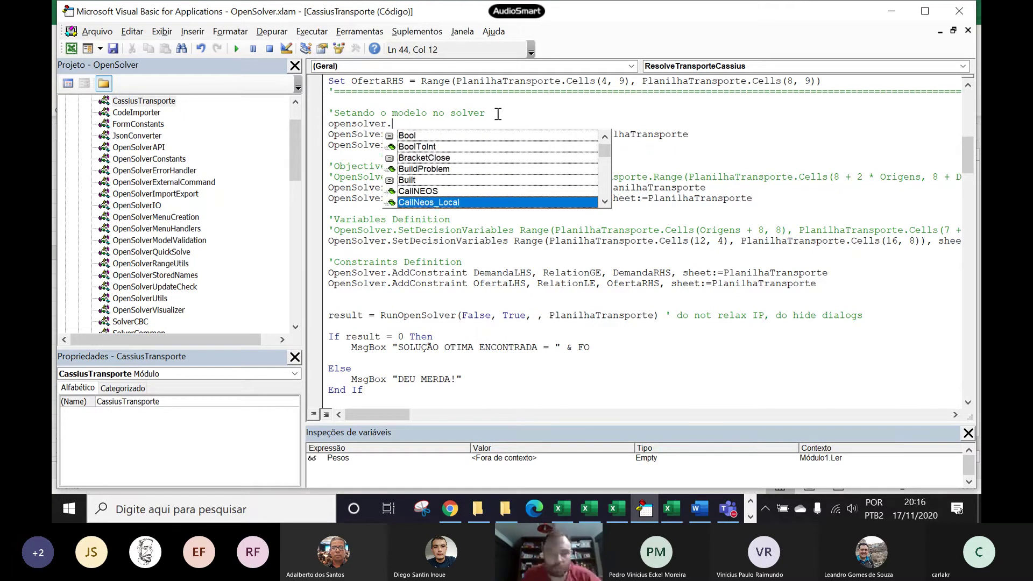
pyautogui.press('Down')
pyautogui.press('Down')
pyautogui.press('Down')
pyautogui.press('Down')
pyautogui.press('Down')
pyautogui.press('Down')
pyautogui.press('Down')
pyautogui.press('Down')
pyautogui.press('Down')
pyautogui.press('Down')
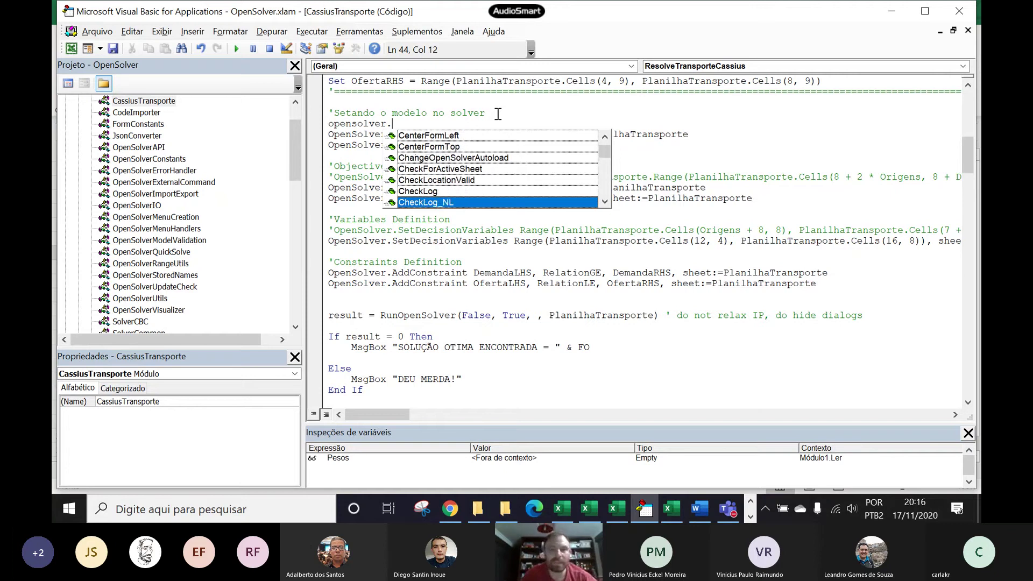
pyautogui.press('Down')
pyautogui.press('Down')
pyautogui.press('Down')
pyautogui.press('Down')
pyautogui.press('Down')
pyautogui.press('Down')
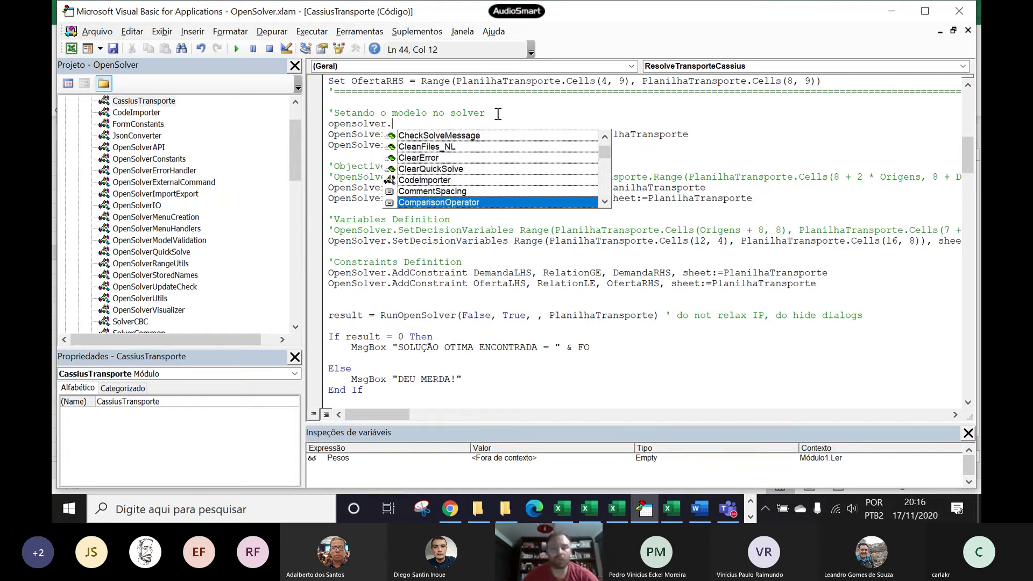
# Step: Remove the temporary "opensolver." line above the SetChosenSolver statement
pyautogui.press('BackSpace')
pyautogui.press('BackSpace')
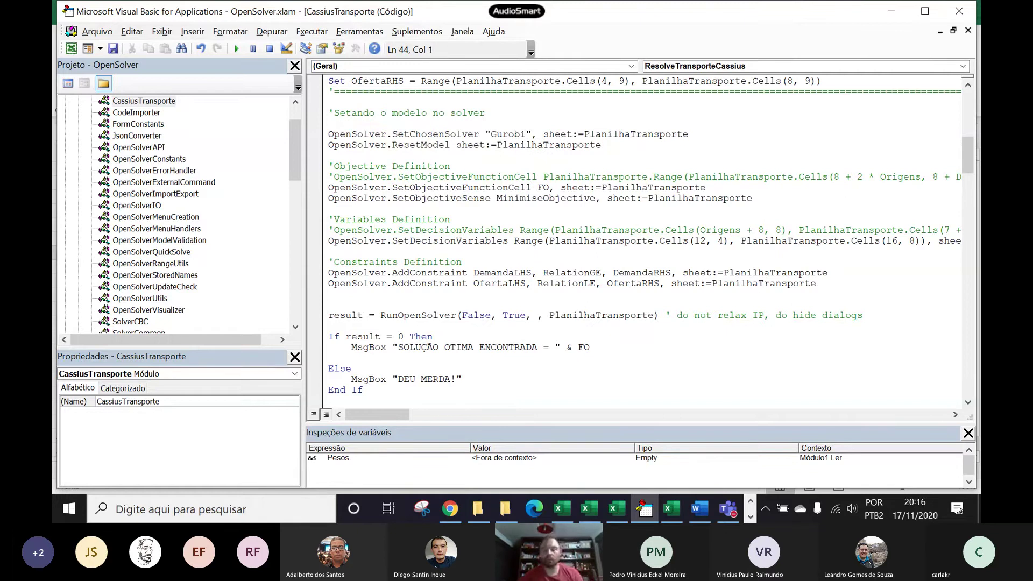
pyautogui.press('BackSpace')
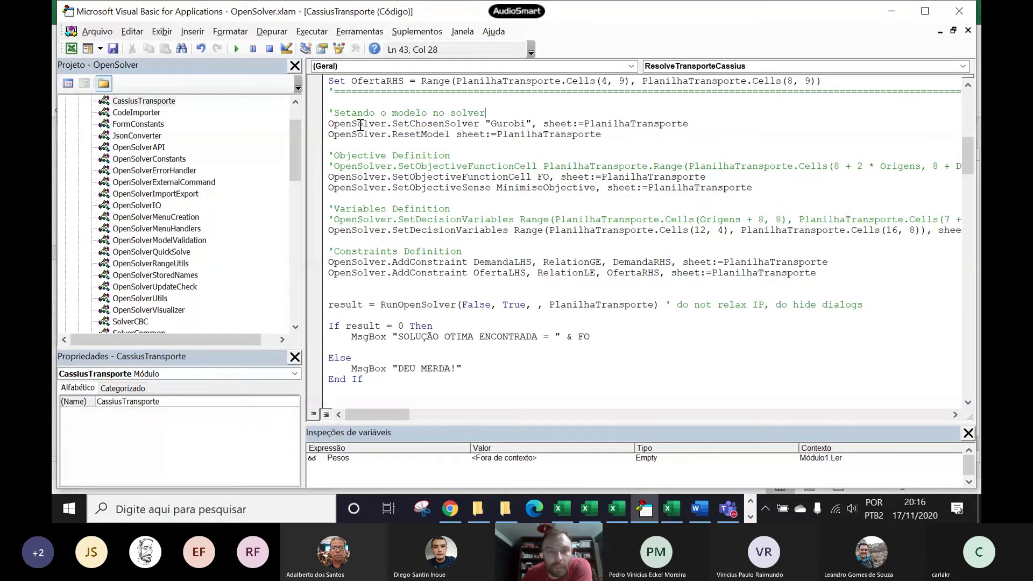
# Step: Compare the SetChosenSolver line with the solver engine choice in the Excel workbook's OpenSolver model, previewing Gurobi (Linear solver) and cancelling without saving
pyautogui.moveTo(334, 124); pyautogui.dragTo(467, 126)
pyautogui.click(457, 124)
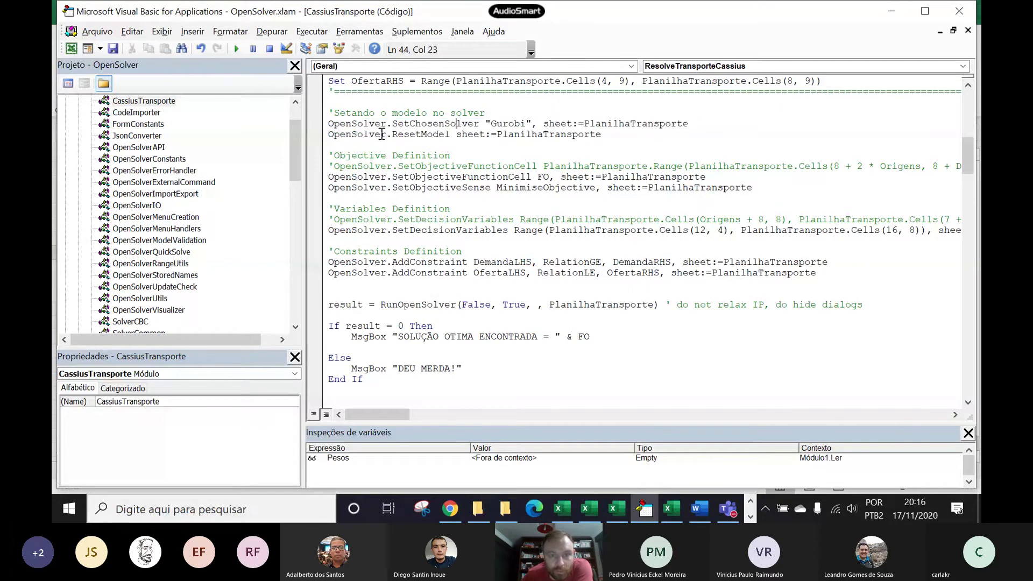
pyautogui.moveTo(331, 129); pyautogui.dragTo(692, 123)
pyautogui.click(671, 509)
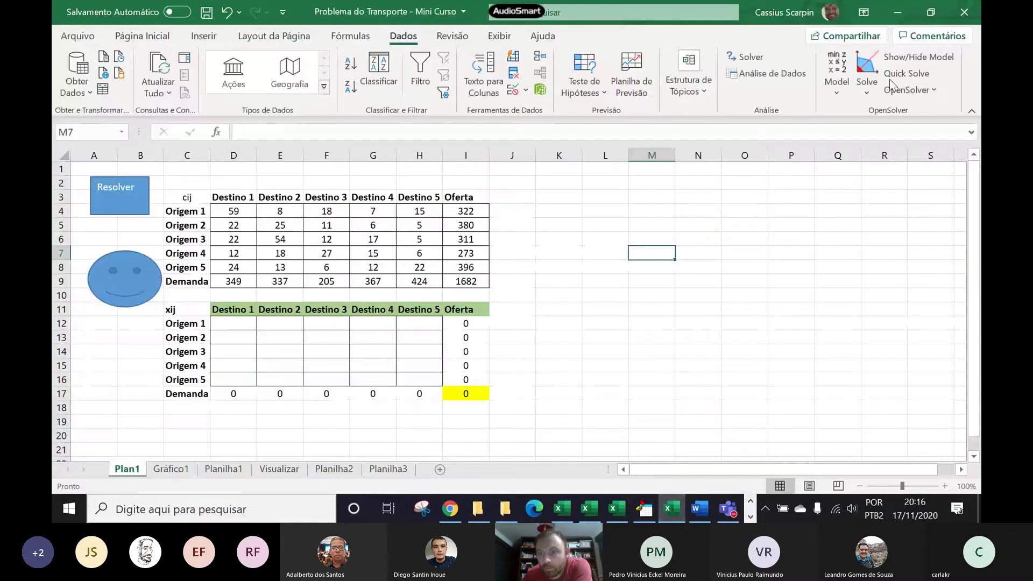
pyautogui.click(835, 71)
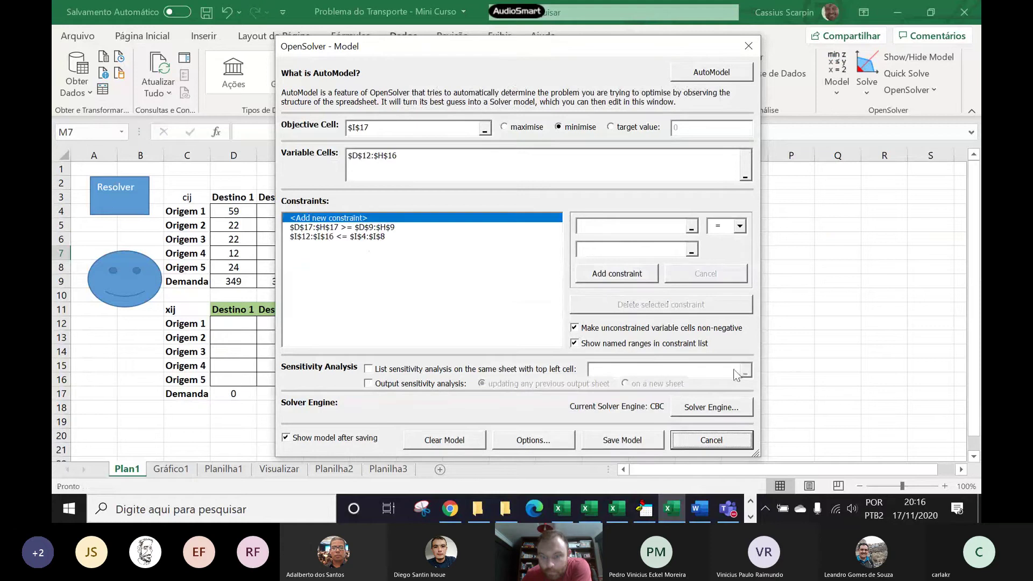
pyautogui.click(707, 409)
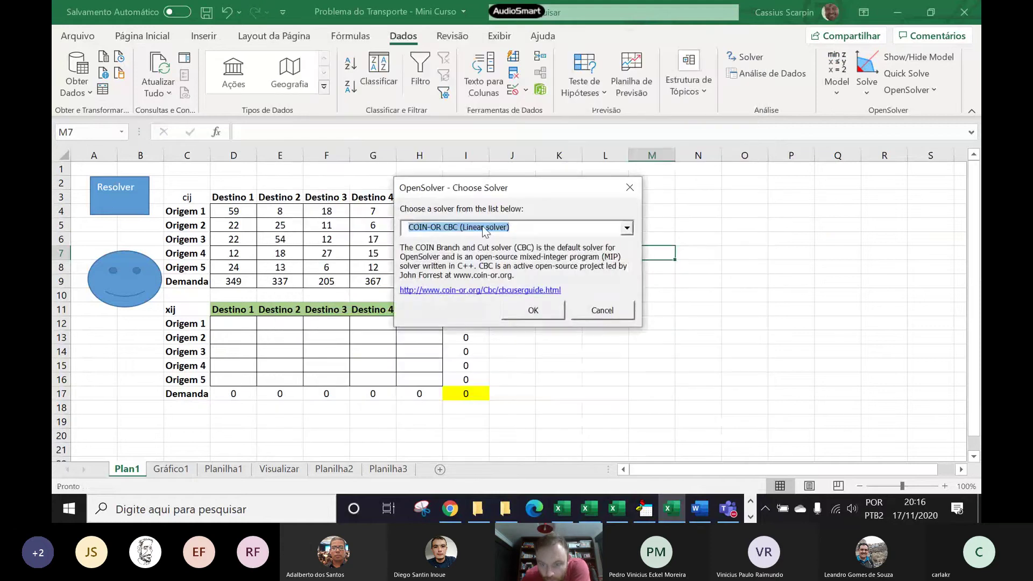
pyautogui.click(484, 228)
pyautogui.click(462, 251)
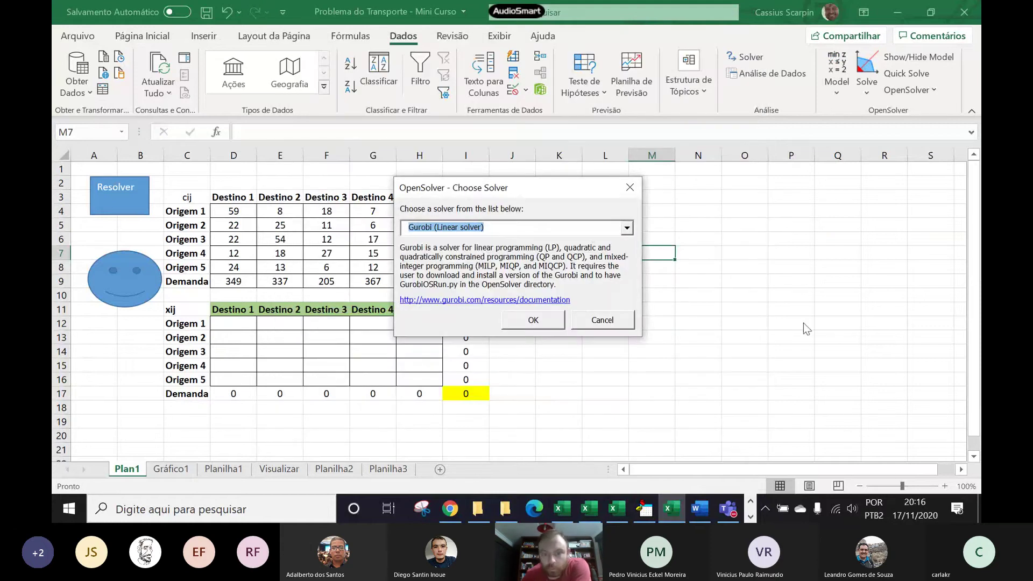
pyautogui.click(602, 320)
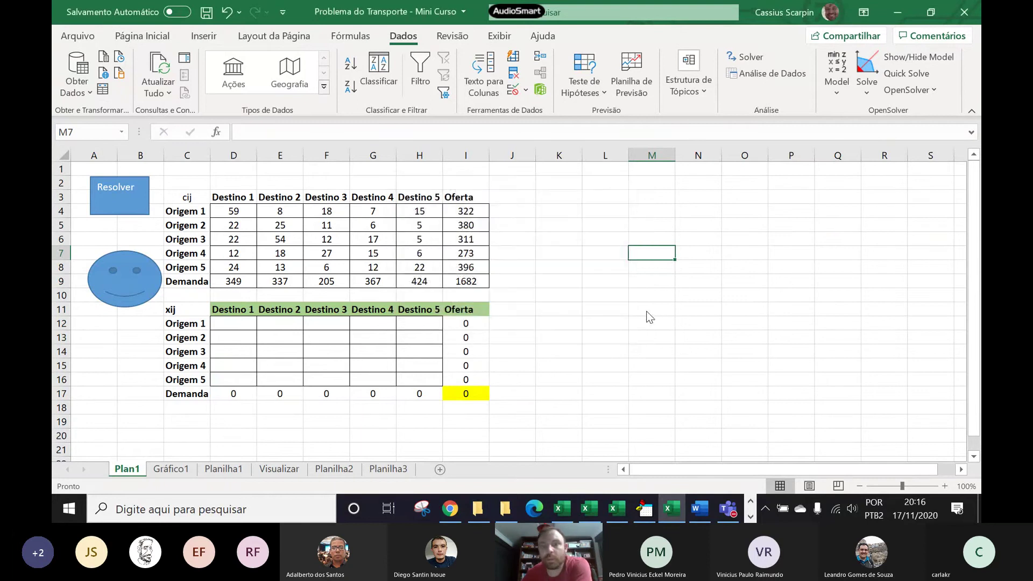
pyautogui.click(748, 47)
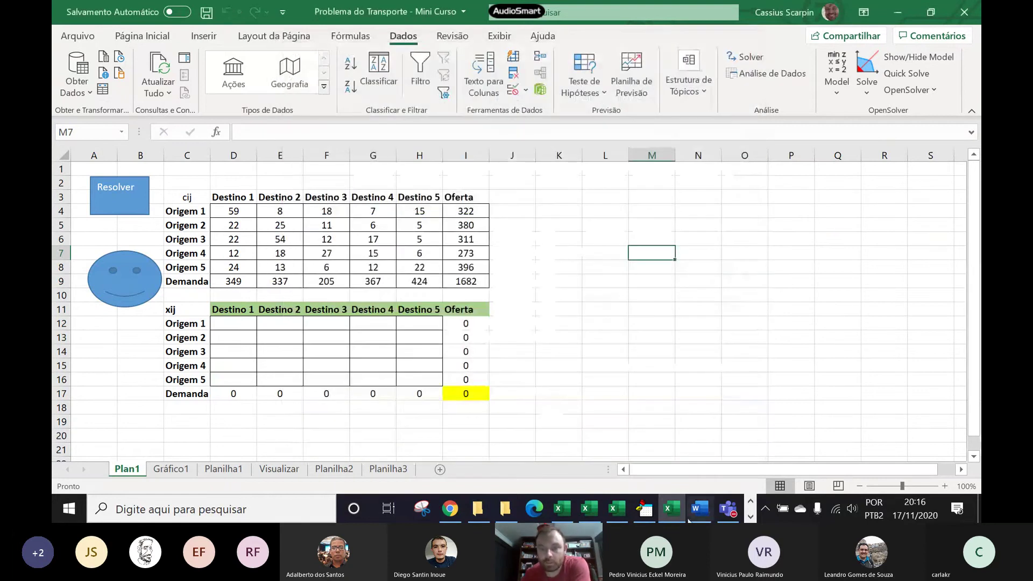
# Step: Return to the VBA editor, reopen the CassiusTransporte code, and highlight the SetChosenSolver and ResetModel statements in turn
pyautogui.click(645, 510)
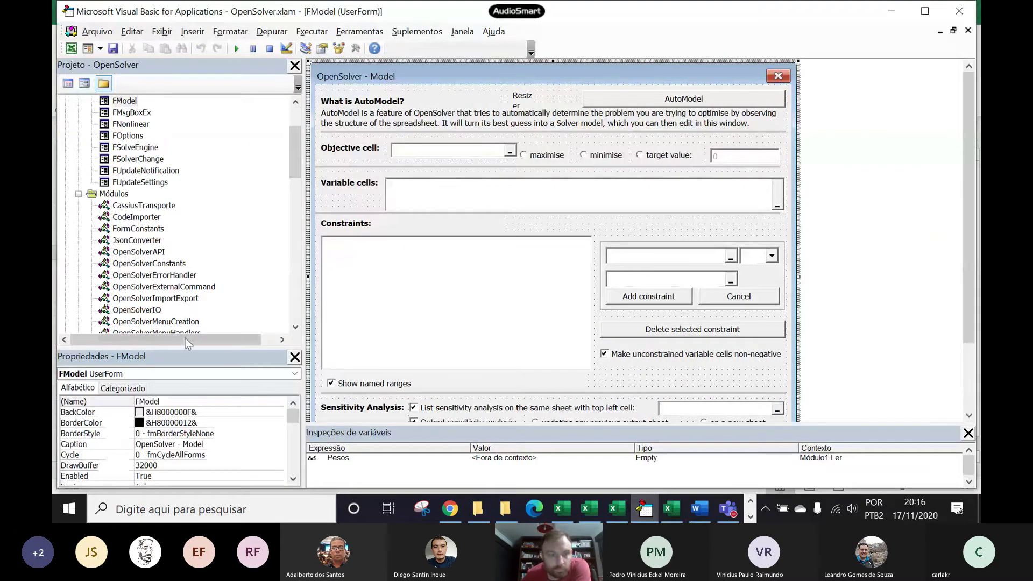
pyautogui.doubleClick(144, 205)
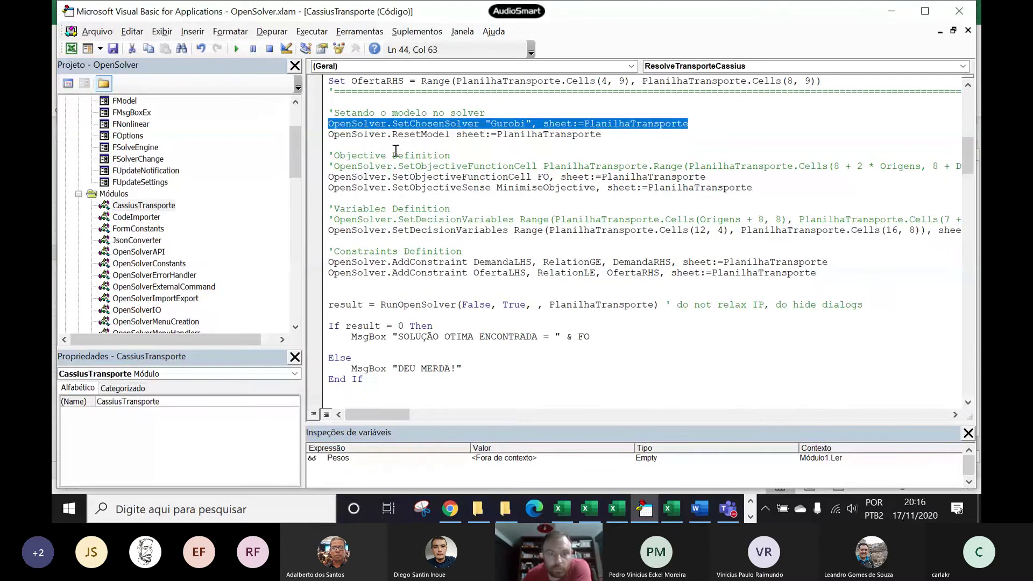
pyautogui.moveTo(329, 123); pyautogui.dragTo(689, 123)
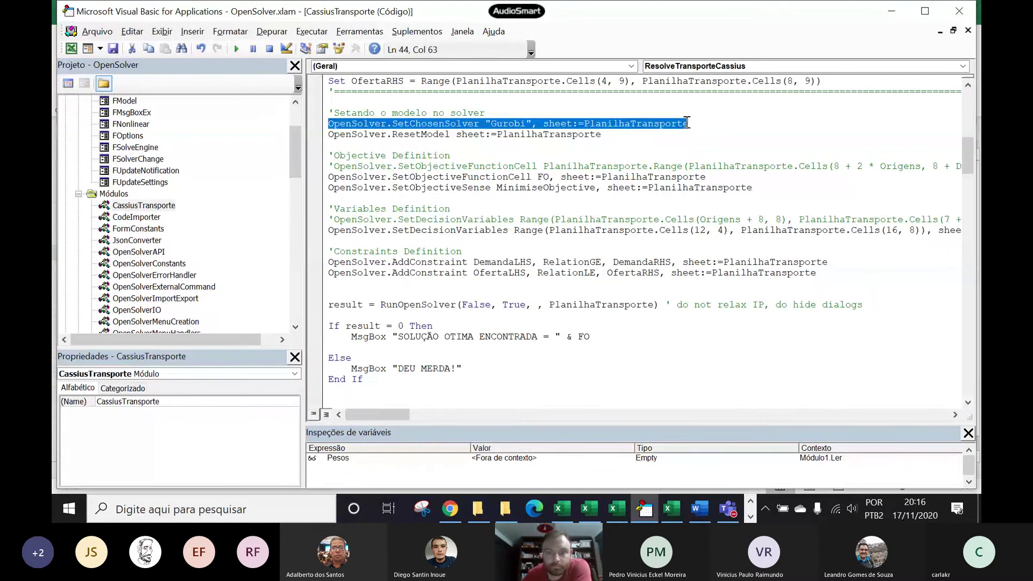
pyautogui.click(360, 155)
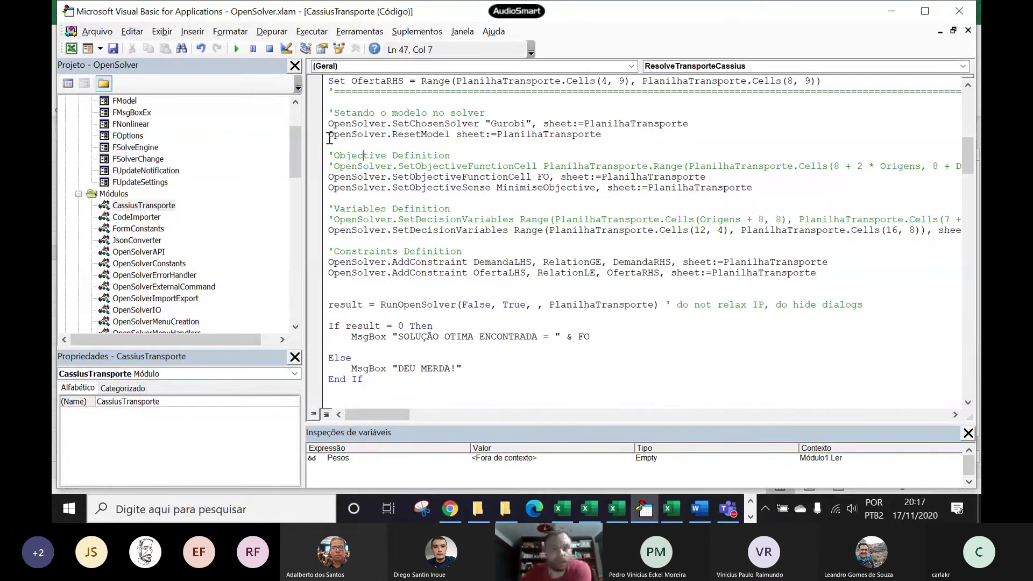
pyautogui.moveTo(330, 139); pyautogui.dragTo(392, 144)
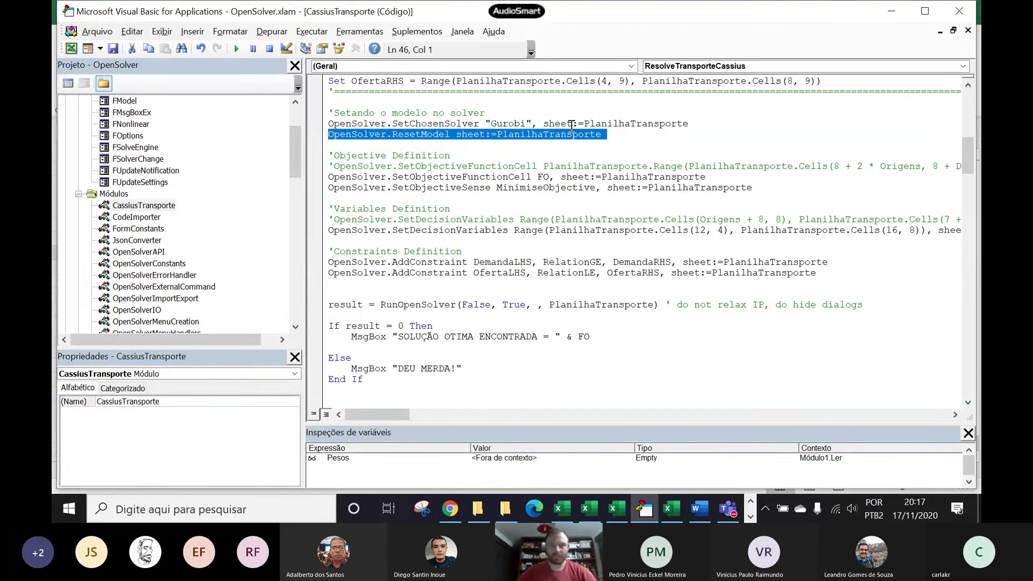
pyautogui.click(522, 191)
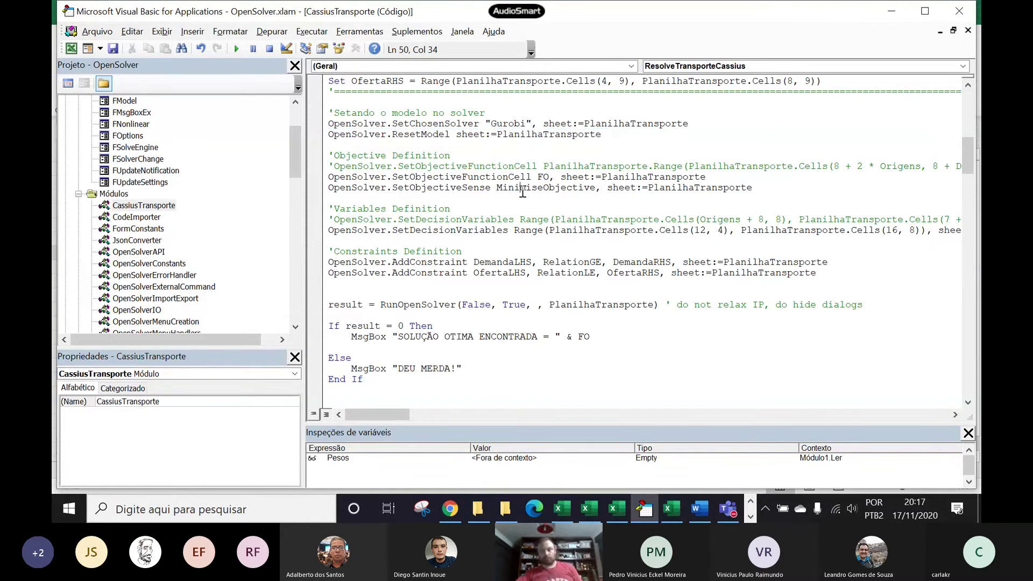
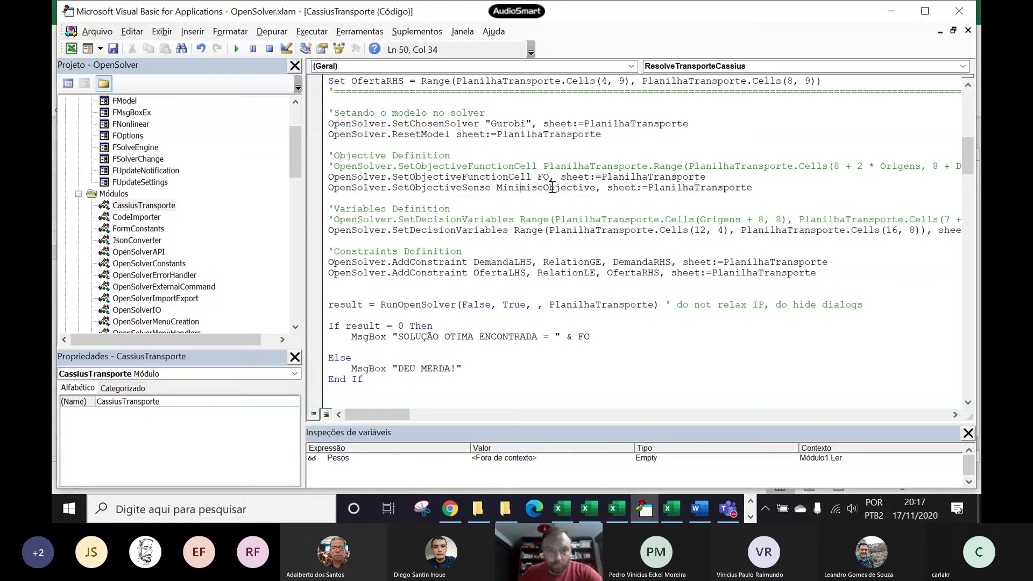
# Step: Trace the FO argument of SetObjectiveFunctionCell back to its PlanilhaTransporte.Cells(17, 9) assignment in the objective function section
pyautogui.doubleClick(541, 175)
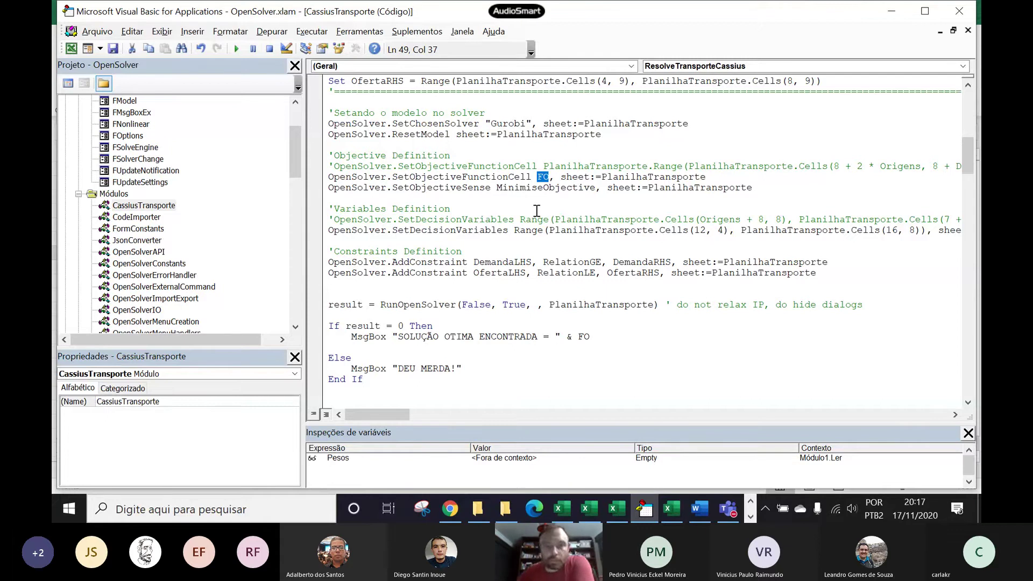
pyautogui.scroll(7, 565, 194)
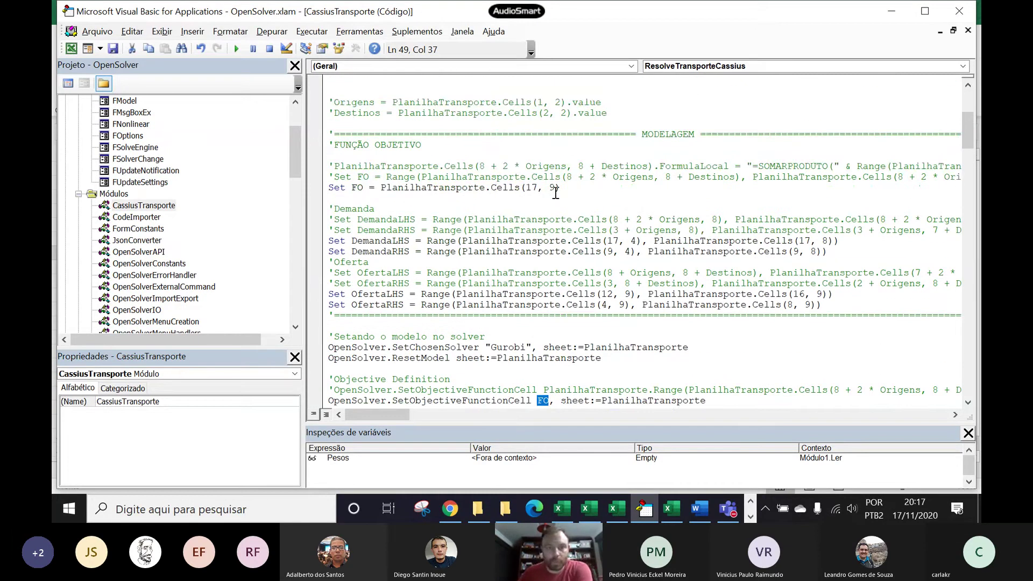
pyautogui.moveTo(380, 188); pyautogui.dragTo(561, 189)
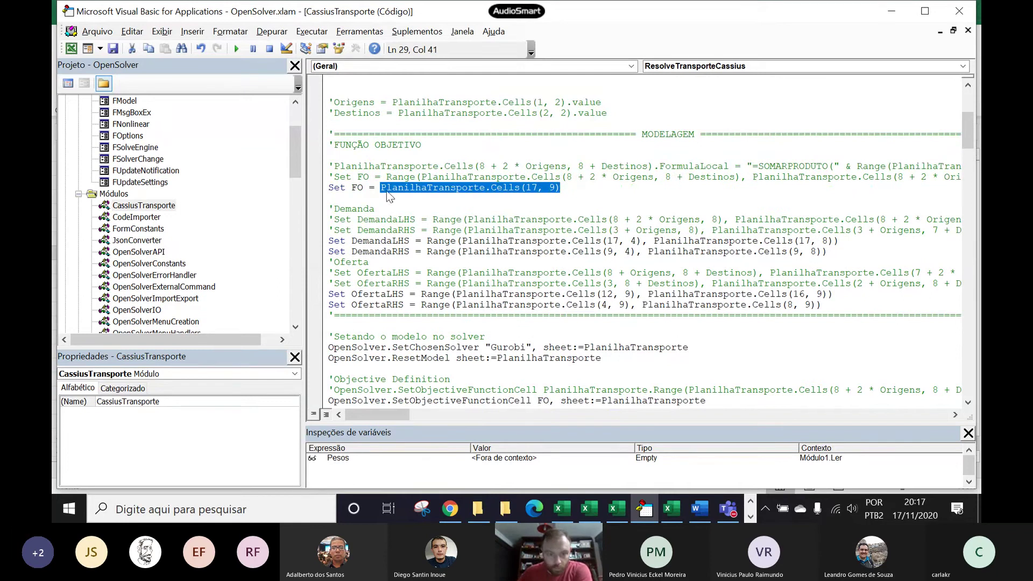
pyautogui.scroll(-6, 518, 196)
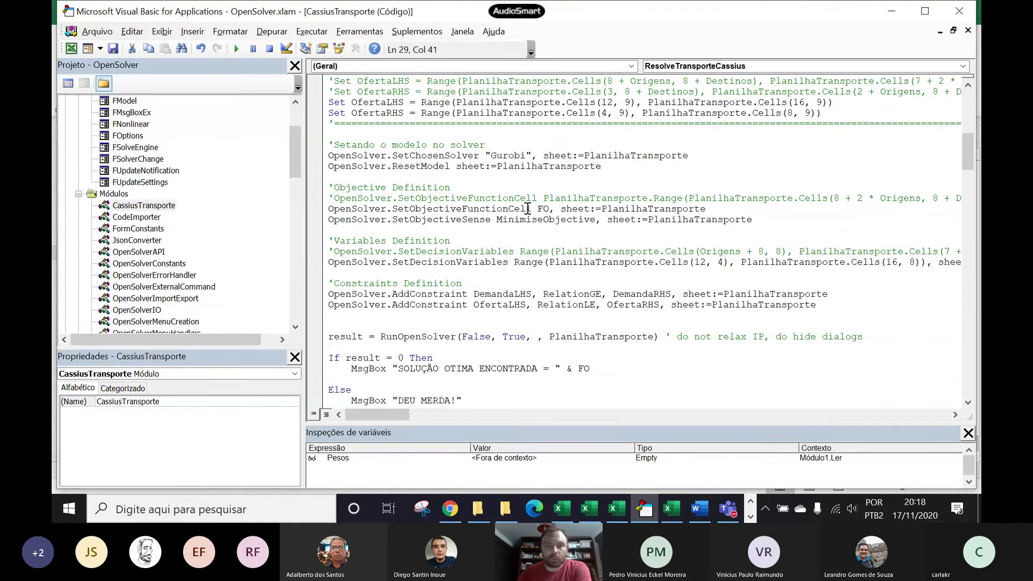
pyautogui.scroll(6, 527, 209)
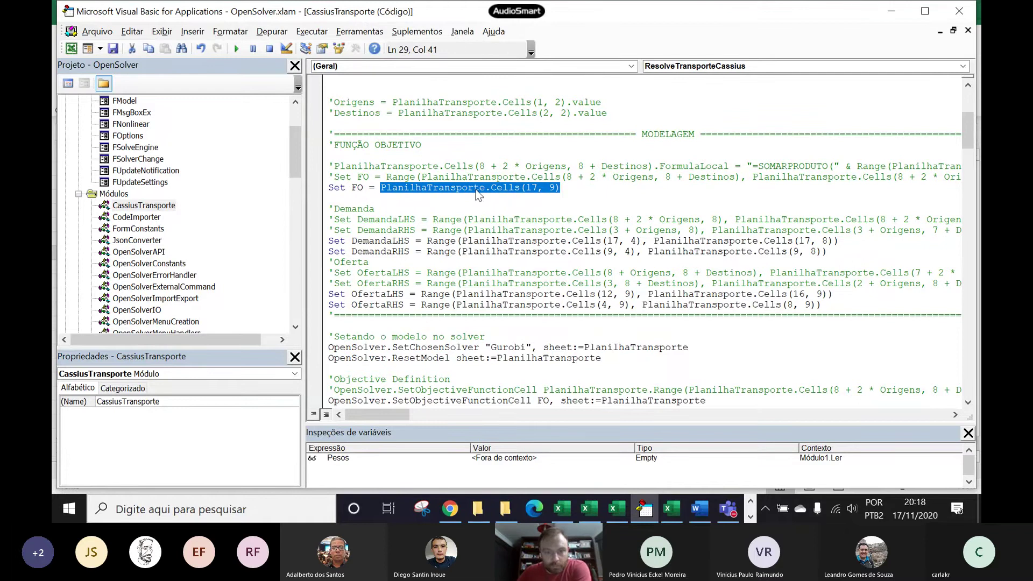
pyautogui.scroll(-1, 479, 194)
pyautogui.scroll(-5, 546, 215)
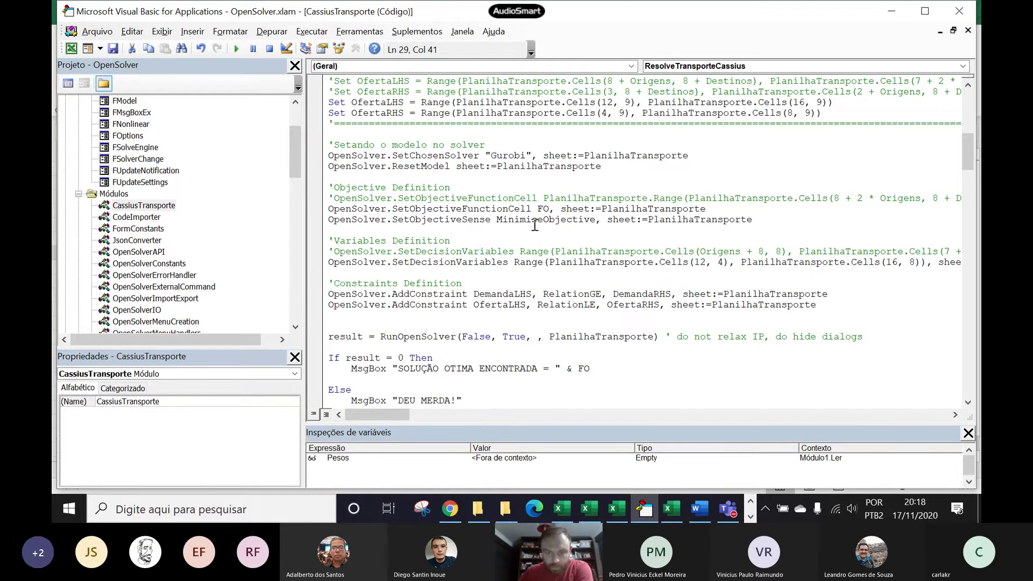
# Step: Insert a line below the SetObjectiveSense statement and enter "opensolver.SetObjectiveFunctionCell" using the suggested member to show its arguments
pyautogui.click(756, 221)
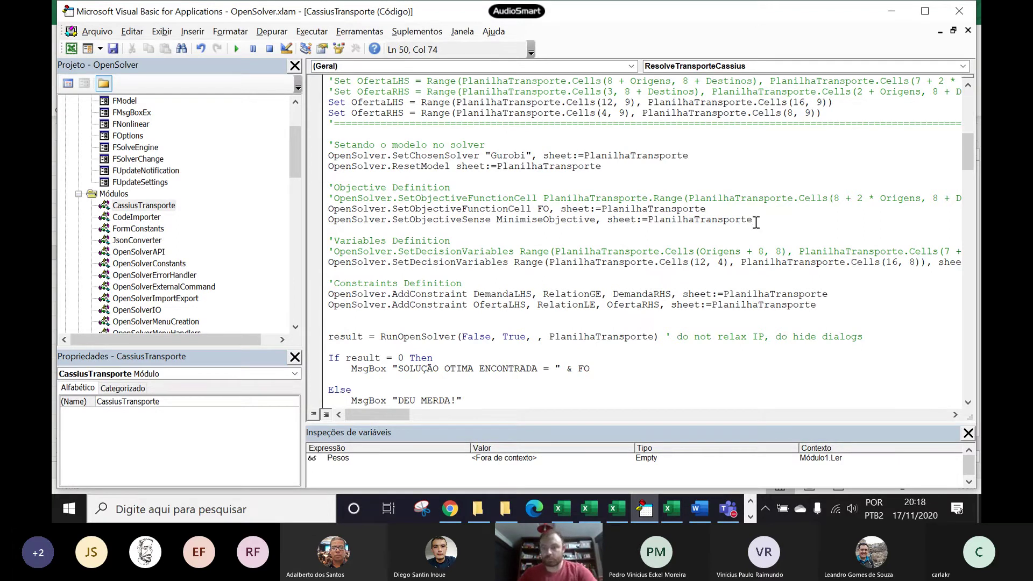
pyautogui.press('Return')
pyautogui.write('ope')
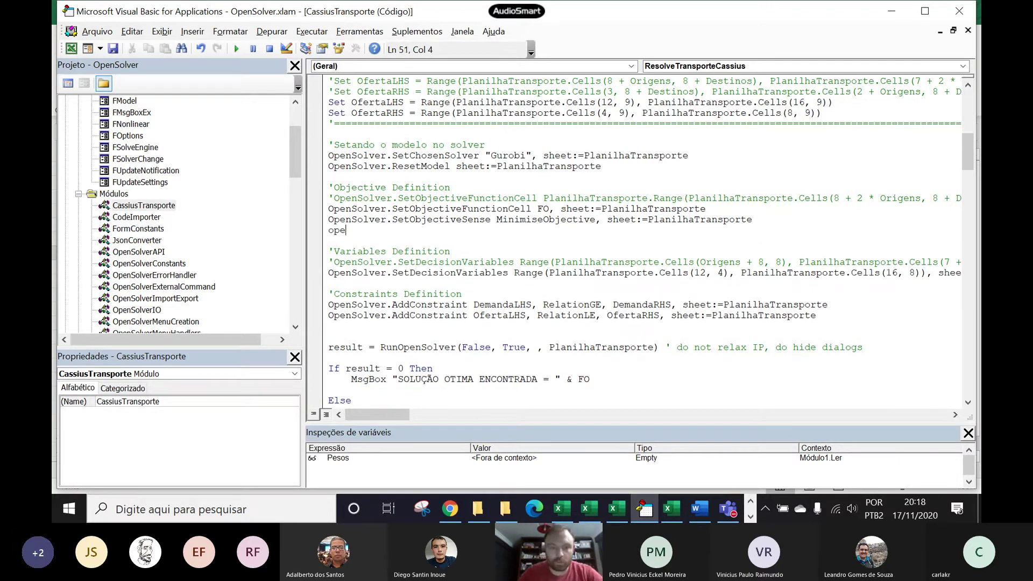
pyautogui.write('nsolver')
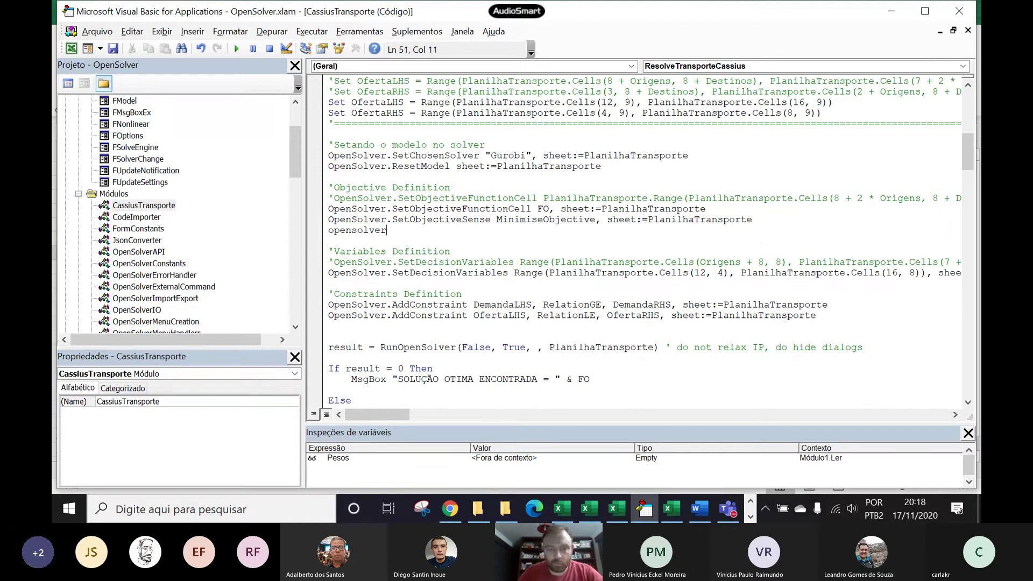
pyautogui.write('.set')
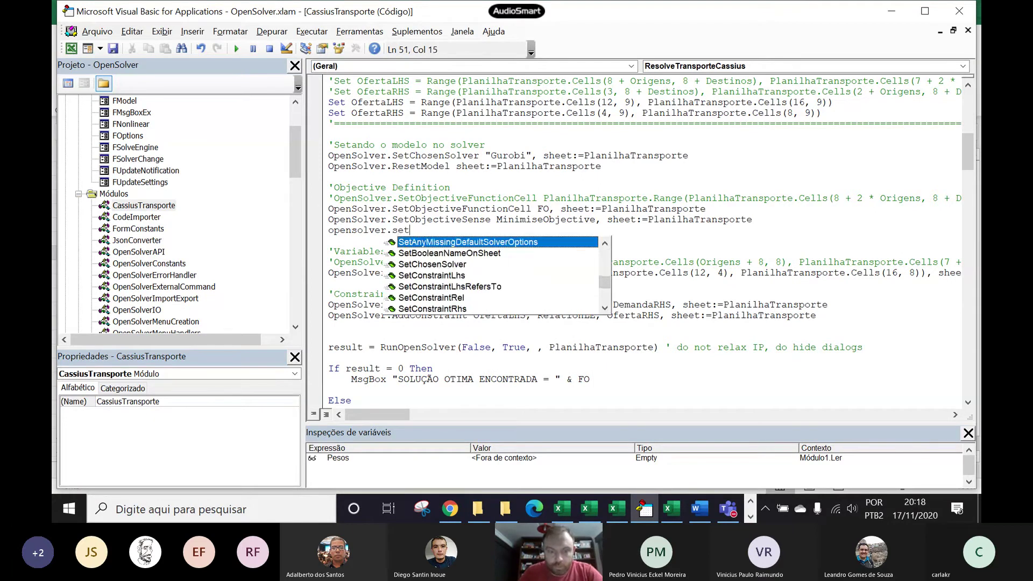
pyautogui.write('ob')
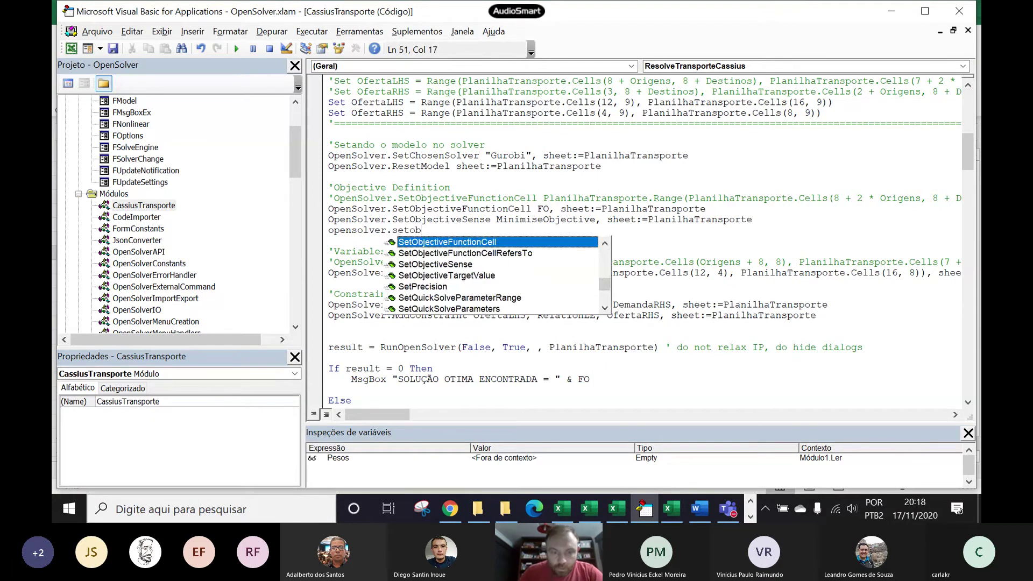
pyautogui.doubleClick(485, 242)
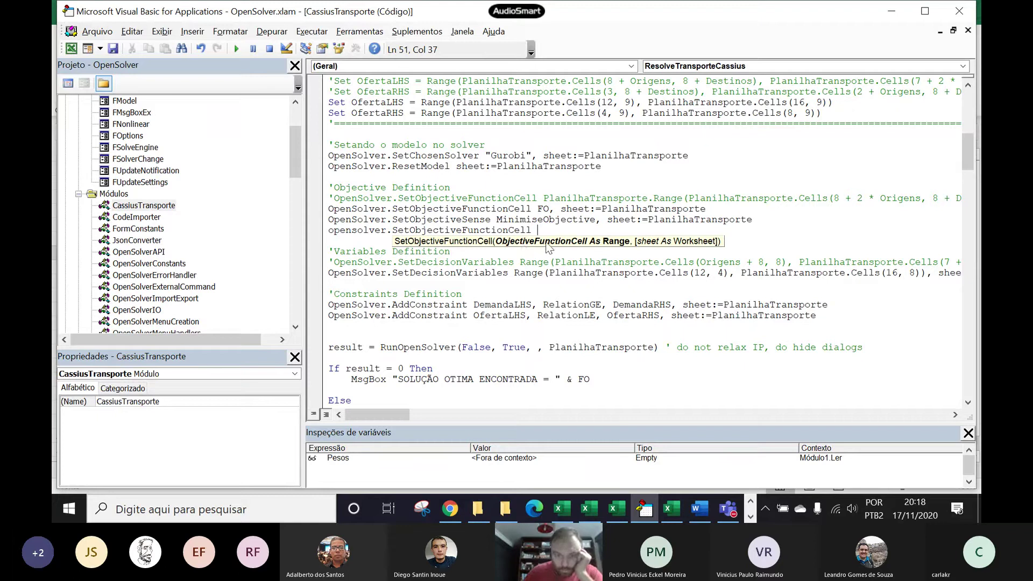
# Step: Erase SetObjectiveFunctionCell from the new line, keeping only "opensolver.", and bring up the list of suggested members again
pyautogui.press('BackSpace')
pyautogui.press('BackSpace')
pyautogui.press('BackSpace')
pyautogui.press('BackSpace')
pyautogui.press('BackSpace')
pyautogui.press('BackSpace')
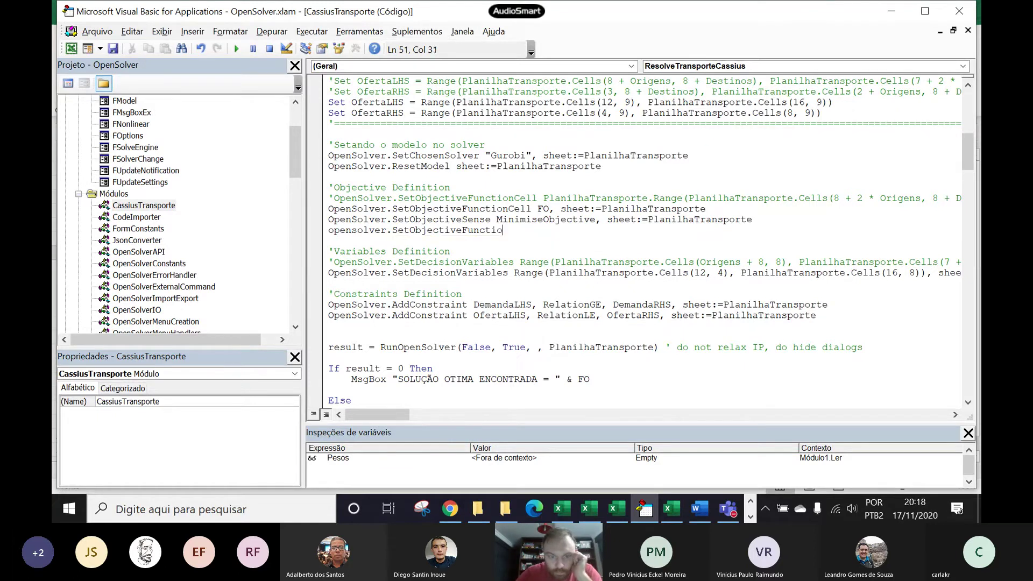
pyautogui.press('BackSpace')
pyautogui.press('BackSpace')
pyautogui.press('BackSpace')
pyautogui.press('BackSpace')
pyautogui.press('BackSpace')
pyautogui.press('BackSpace')
pyautogui.press('BackSpace')
pyautogui.press('BackSpace')
pyautogui.press('BackSpace')
pyautogui.press('BackSpace')
pyautogui.press('BackSpace')
pyautogui.press('BackSpace')
pyautogui.press('BackSpace')
pyautogui.press('BackSpace')
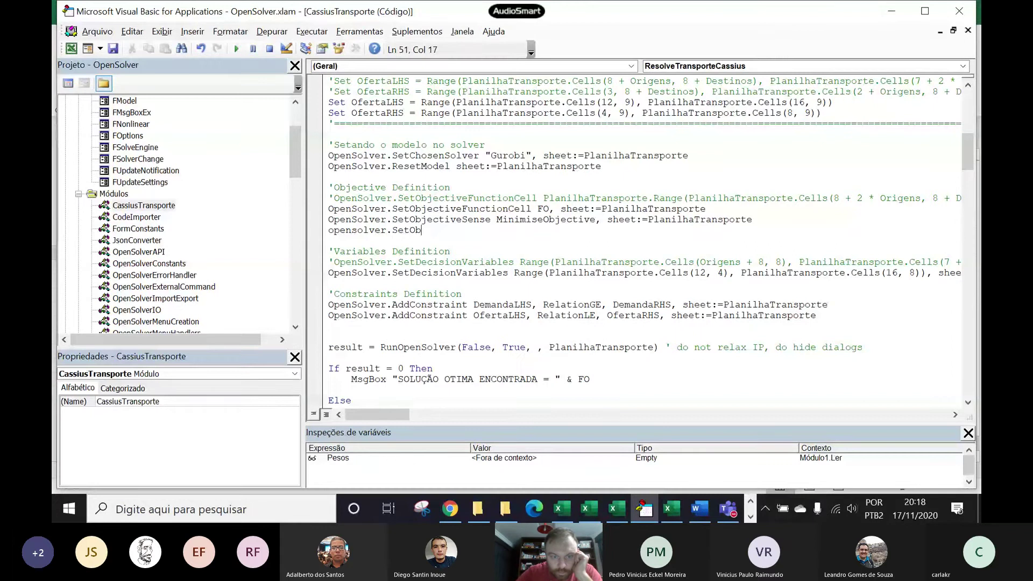
pyautogui.press('BackSpace')
pyautogui.press('BackSpace')
pyautogui.press('BackSpace')
pyautogui.press('BackSpace')
pyautogui.press('BackSpace')
pyautogui.hotkey('ctrl', 'space')
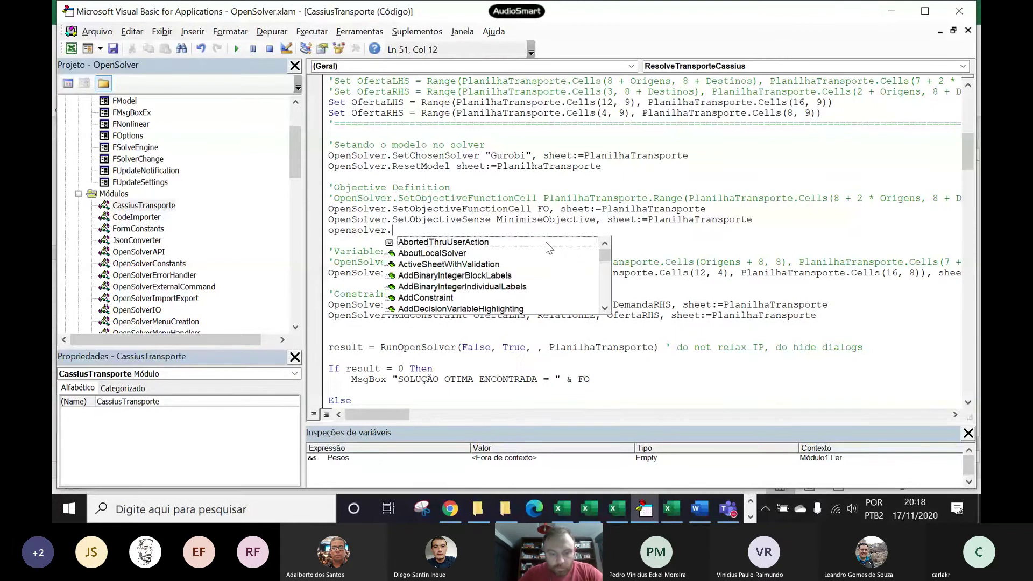
# Step: Narrow the suggested OpenSolver members with "set", browse through the Set members, and insert SetObjectiveSense on the new line
pyautogui.write('set')
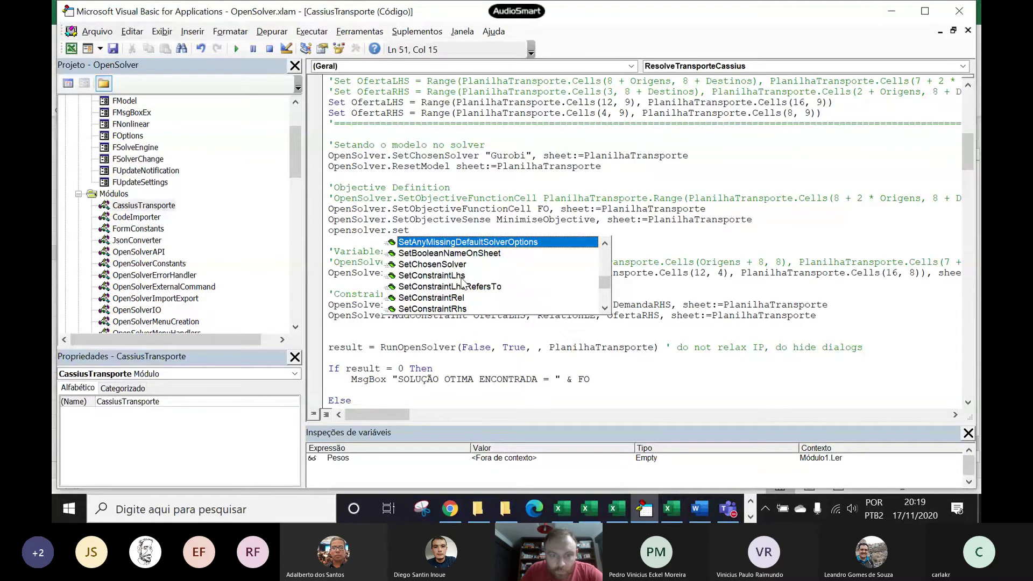
pyautogui.press('Down')
pyautogui.press('Down')
pyautogui.press('Down')
pyautogui.press('Down')
pyautogui.press('Down')
pyautogui.press('Down')
pyautogui.press('Down')
pyautogui.press('Down')
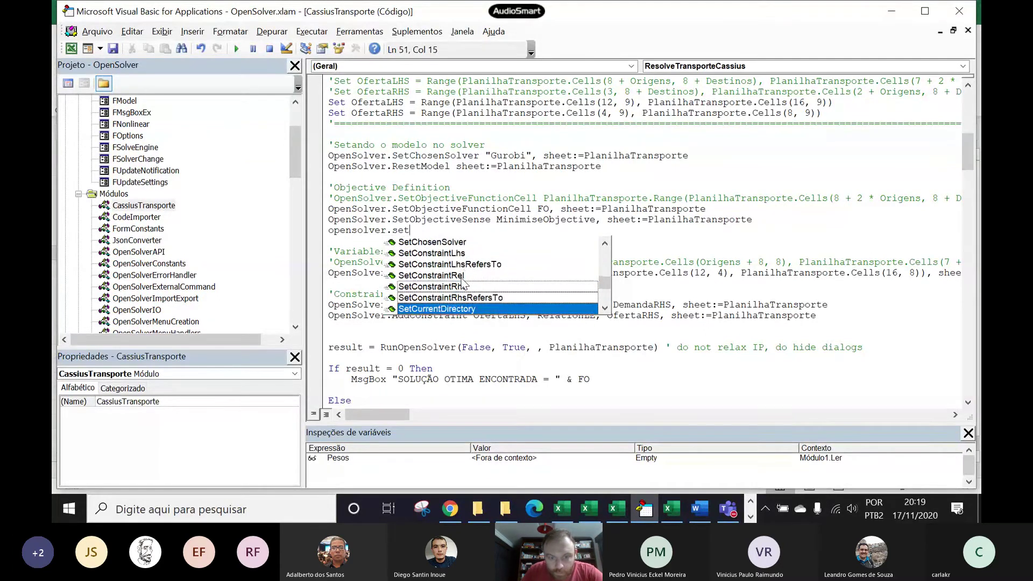
pyautogui.press('Down')
pyautogui.press('Down')
pyautogui.press('Down')
pyautogui.press('Down')
pyautogui.press('Down')
pyautogui.press('Down')
pyautogui.press('Down')
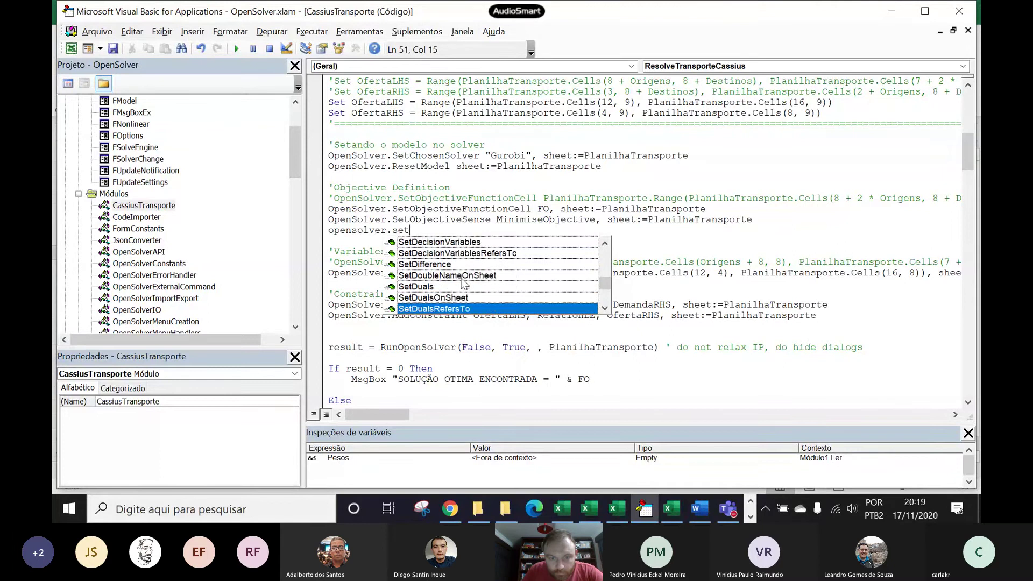
pyautogui.press('Down')
pyautogui.press('Down')
pyautogui.press('Down')
pyautogui.press('Down')
pyautogui.press('Down')
pyautogui.press('Down')
pyautogui.press('Down')
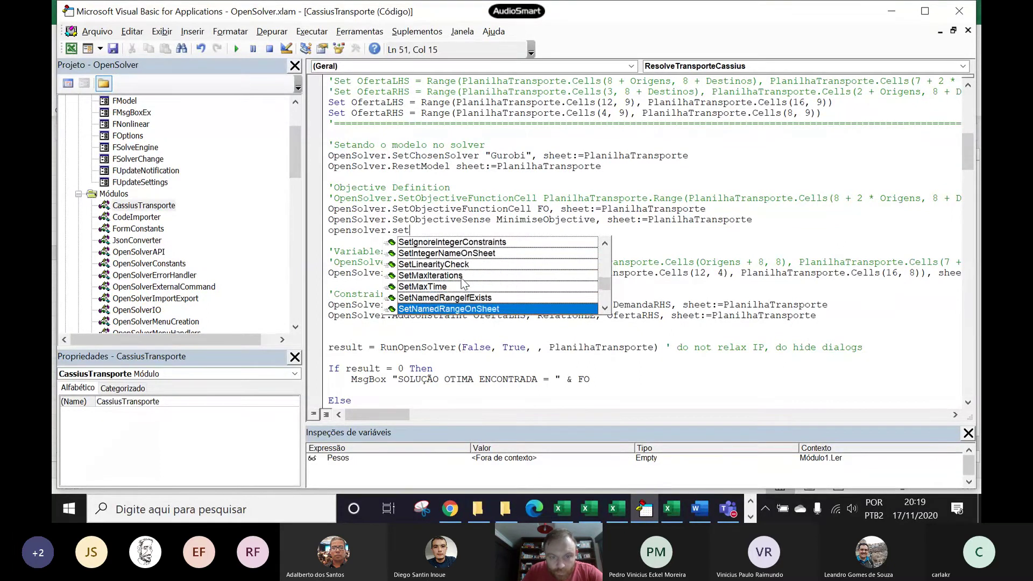
pyautogui.press('Down')
pyautogui.press('Down')
pyautogui.press('Down')
pyautogui.press('Up')
pyautogui.press('Up')
pyautogui.press('Up')
pyautogui.press('Up')
pyautogui.press('Up')
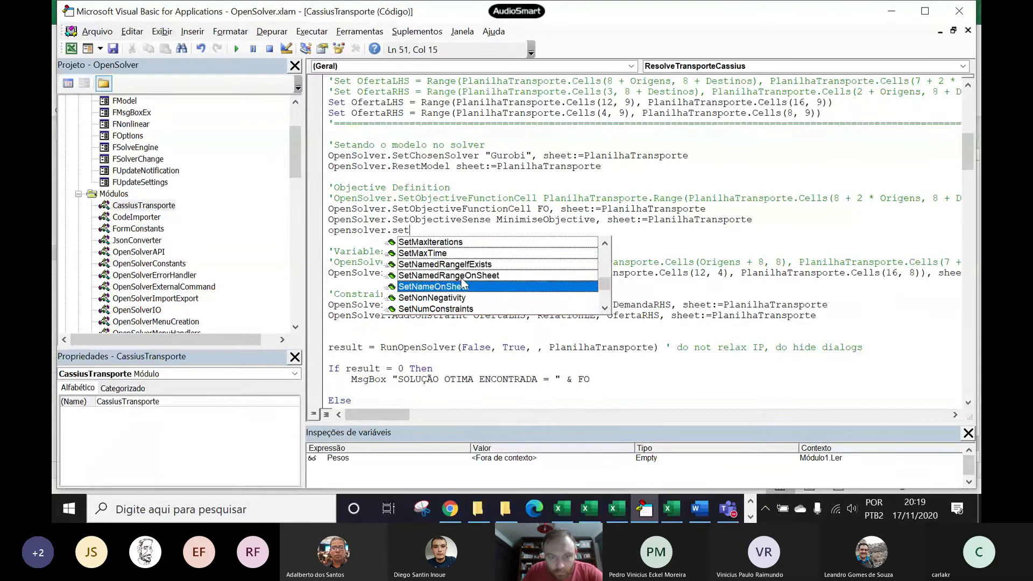
pyautogui.press('Down')
pyautogui.press('Down')
pyautogui.press('Down')
pyautogui.press('Down')
pyautogui.press('Down')
pyautogui.press('Down')
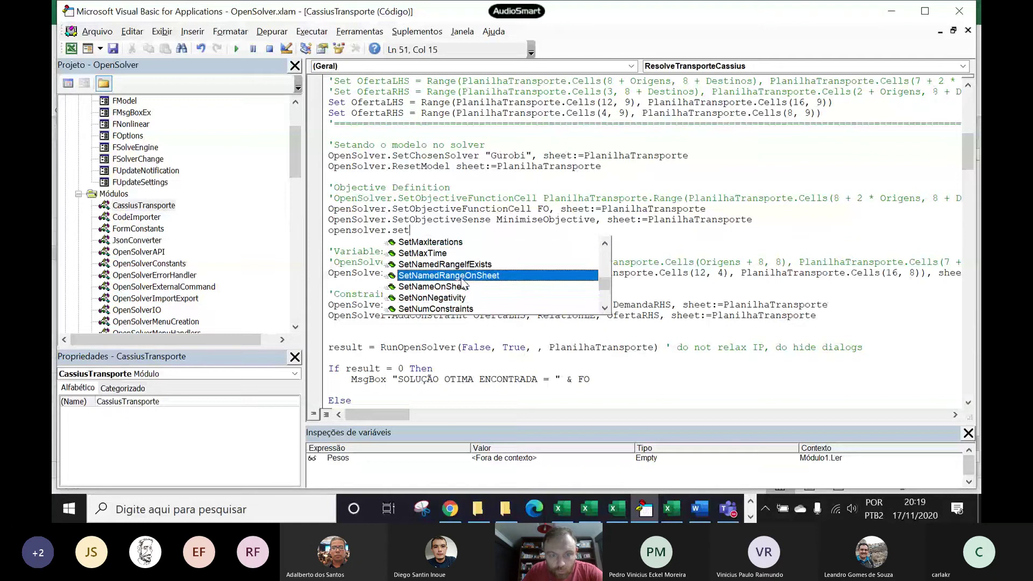
pyautogui.press('Down')
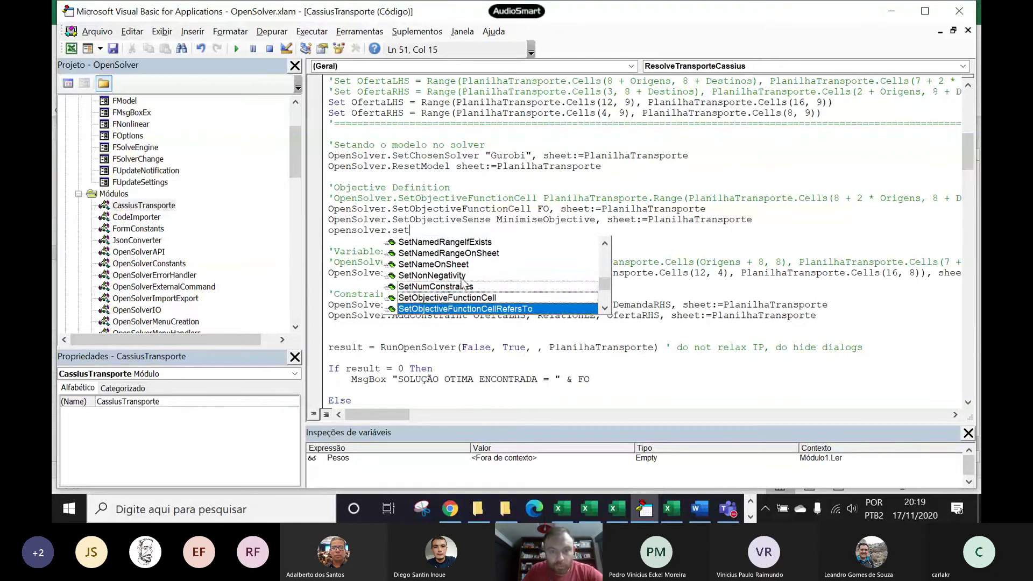
pyautogui.press('Down')
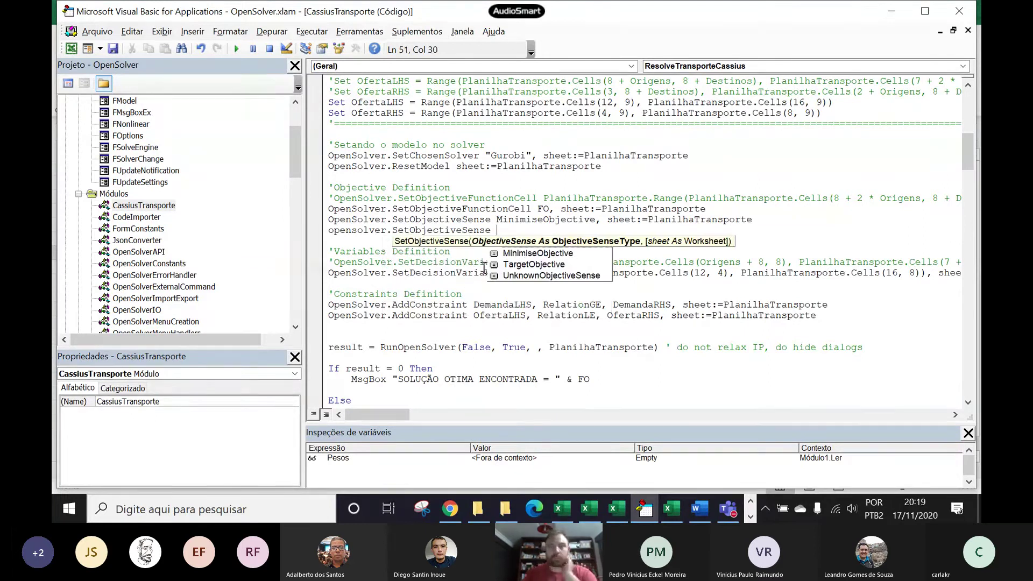
# Step: Supply MaximiseObjective as the objective sense argument of the new SetObjectiveSense statement
pyautogui.click(521, 253)
pyautogui.click(521, 247)
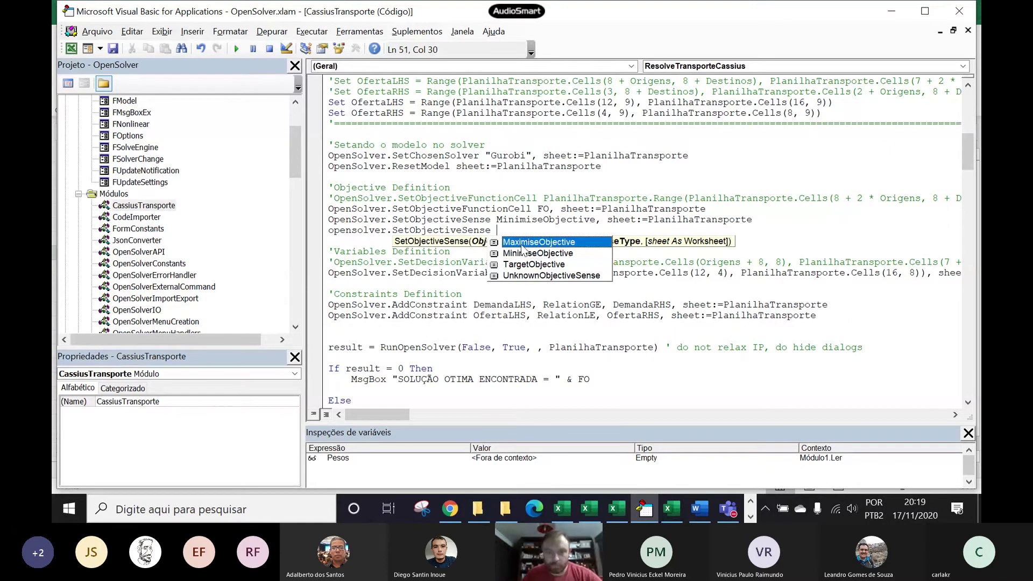
pyautogui.doubleClick(521, 243)
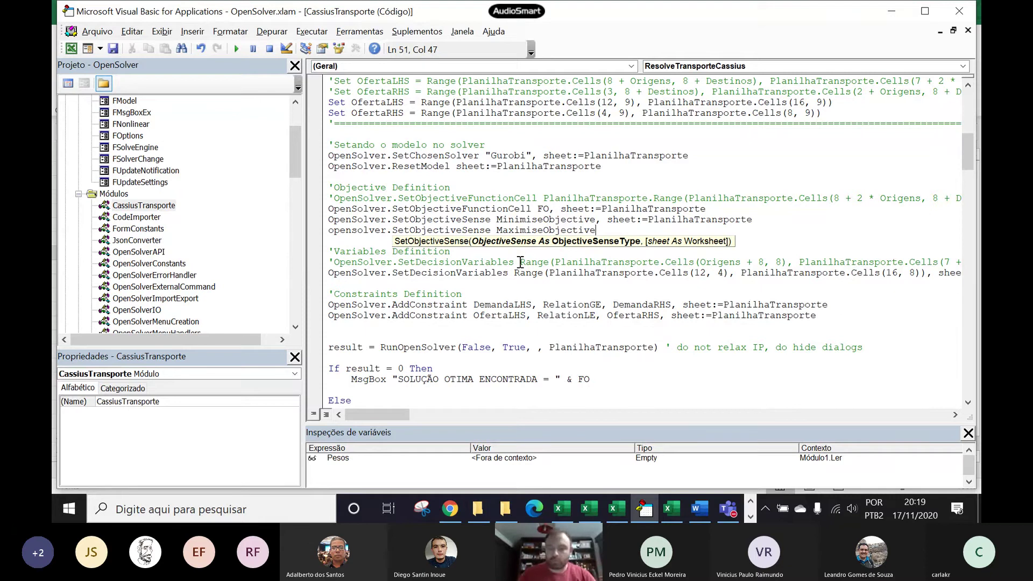
# Step: Erase the whole trial statement "opensolver.SetObjectiveSense MaximiseObjective" from the objective definition section, leaving the line empty
pyautogui.press('BackSpace')
pyautogui.press('BackSpace')
pyautogui.press('BackSpace')
pyautogui.press('BackSpace')
pyautogui.press('BackSpace')
pyautogui.press('BackSpace')
pyautogui.press('BackSpace')
pyautogui.press('BackSpace')
pyautogui.press('BackSpace')
pyautogui.press('BackSpace')
pyautogui.press('BackSpace')
pyautogui.press('BackSpace')
pyautogui.press('BackSpace')
pyautogui.press('BackSpace')
pyautogui.press('BackSpace')
pyautogui.press('BackSpace')
pyautogui.press('BackSpace')
pyautogui.press('BackSpace')
pyautogui.press('BackSpace')
pyautogui.press('BackSpace')
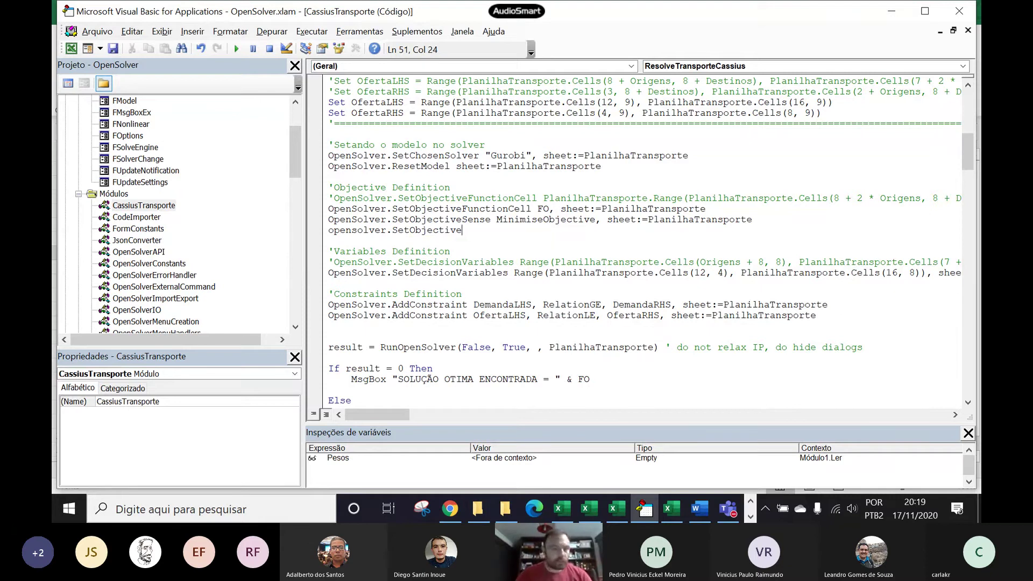
pyautogui.press('BackSpace')
pyautogui.press('BackSpace')
pyautogui.press('BackSpace')
pyautogui.press('BackSpace')
pyautogui.press('BackSpace')
pyautogui.press('BackSpace')
pyautogui.press('BackSpace')
pyautogui.press('BackSpace')
pyautogui.press('BackSpace')
pyautogui.press('BackSpace')
pyautogui.press('BackSpace')
pyautogui.press('BackSpace')
pyautogui.press('BackSpace')
pyautogui.press('BackSpace')
pyautogui.press('BackSpace')
pyautogui.press('BackSpace')
pyautogui.press('BackSpace')
pyautogui.press('BackSpace')
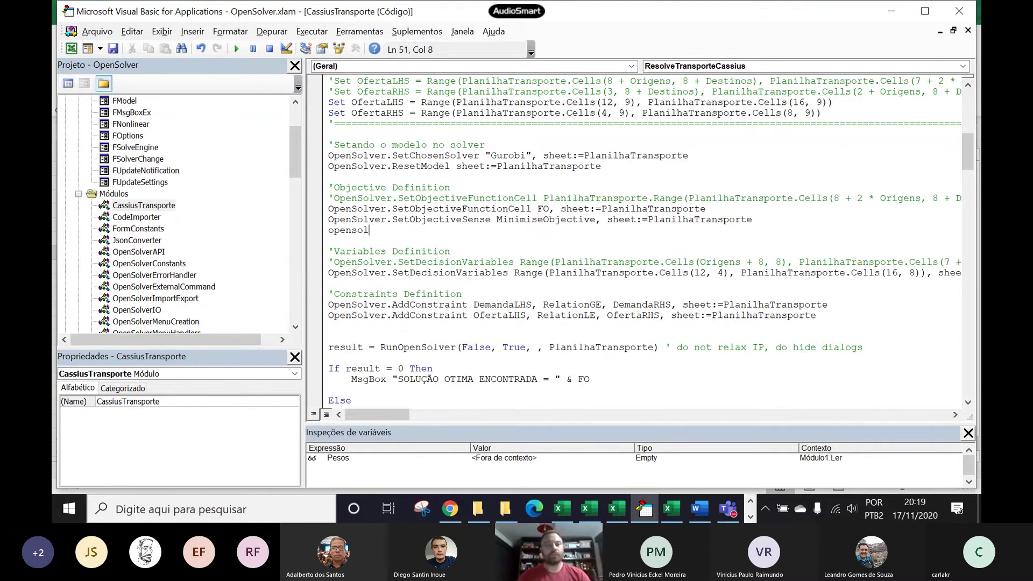
pyautogui.press('BackSpace')
pyautogui.press('BackSpace')
pyautogui.press('BackSpace')
pyautogui.press('BackSpace')
pyautogui.press('BackSpace')
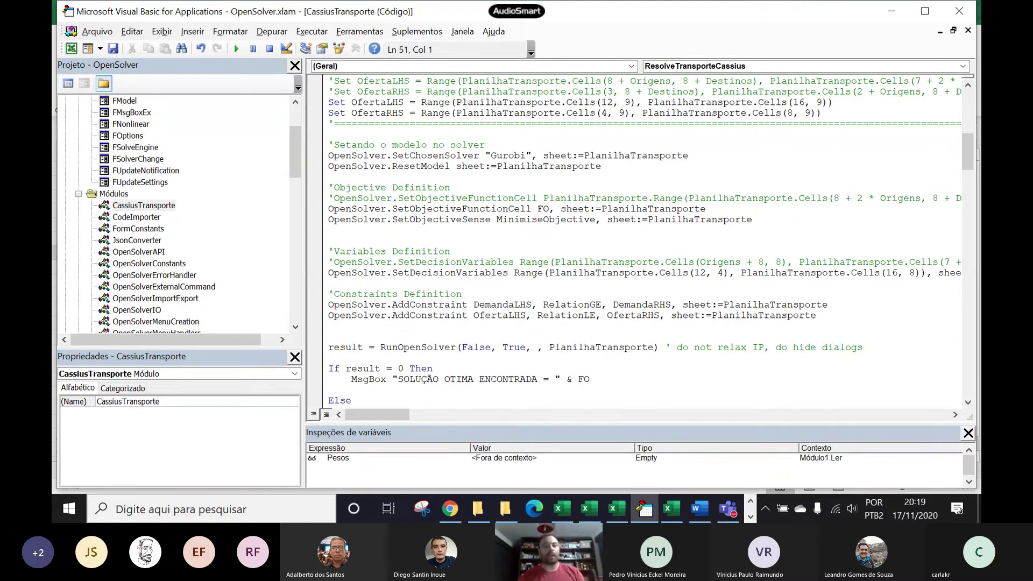
# Step: Switch to the Excel transport workbook and highlight the decision-variable cells D12:H16 on Plan1
pyautogui.click(509, 316)
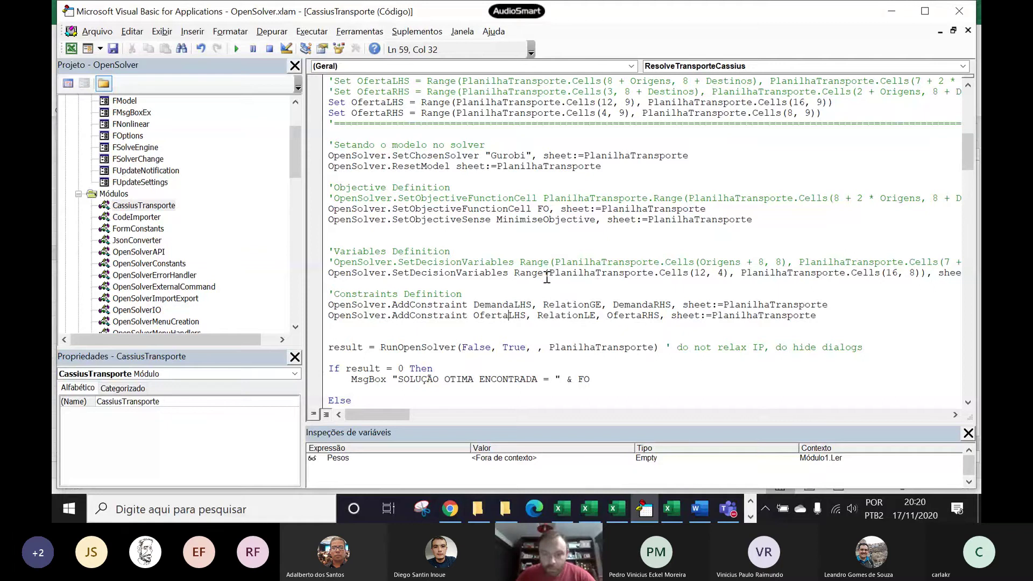
pyautogui.click(666, 508)
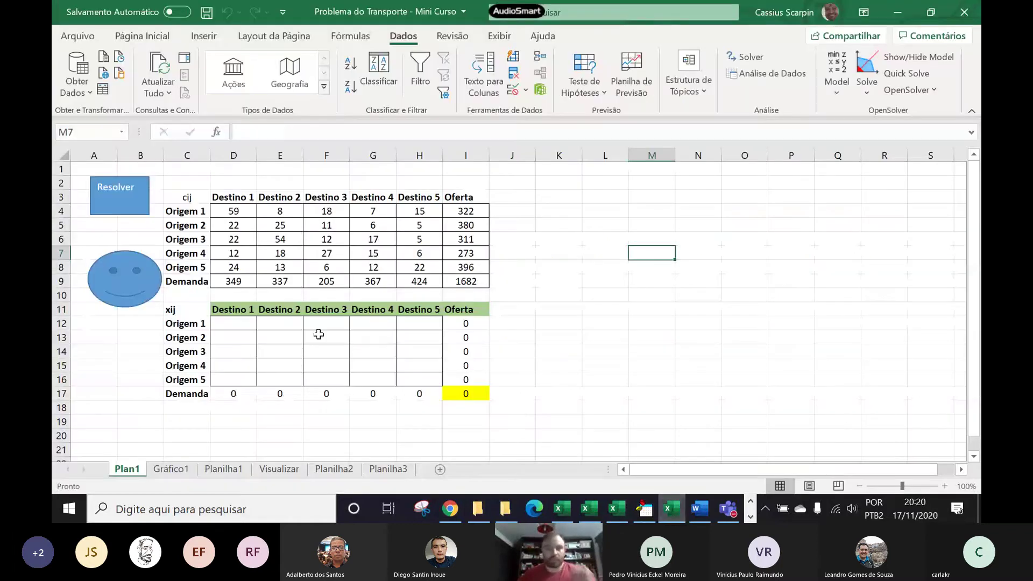
pyautogui.click(229, 326)
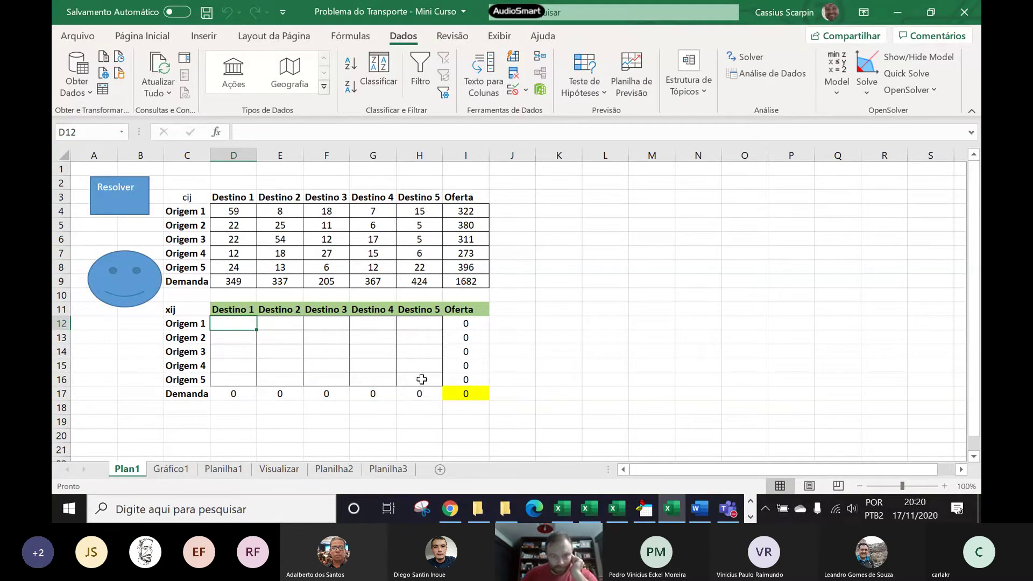
pyautogui.moveTo(231, 325); pyautogui.dragTo(409, 373)
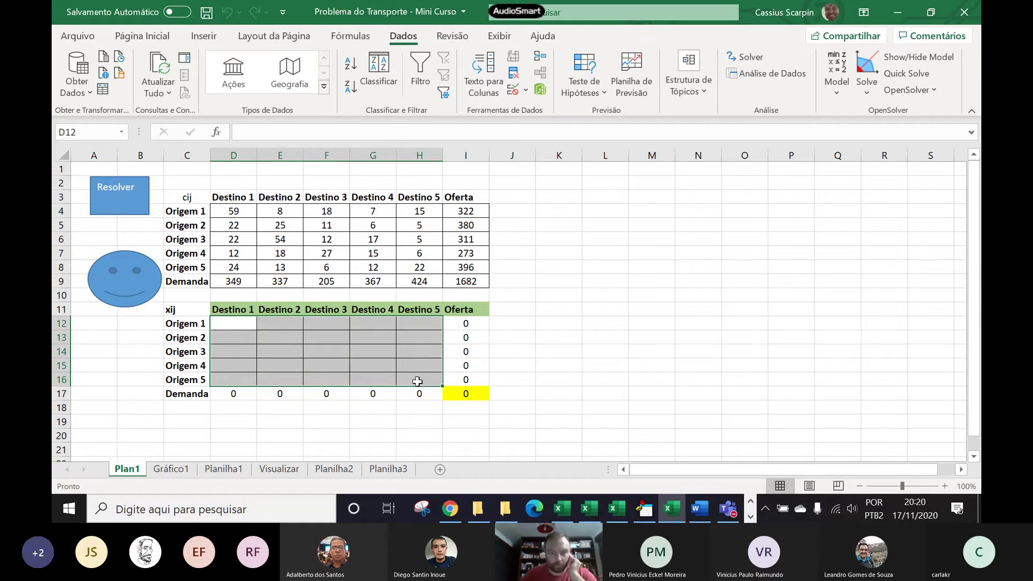
# Step: Return to the VBA editor and examine the full range arguments of the SetDecisionVariables statement
pyautogui.click(644, 508)
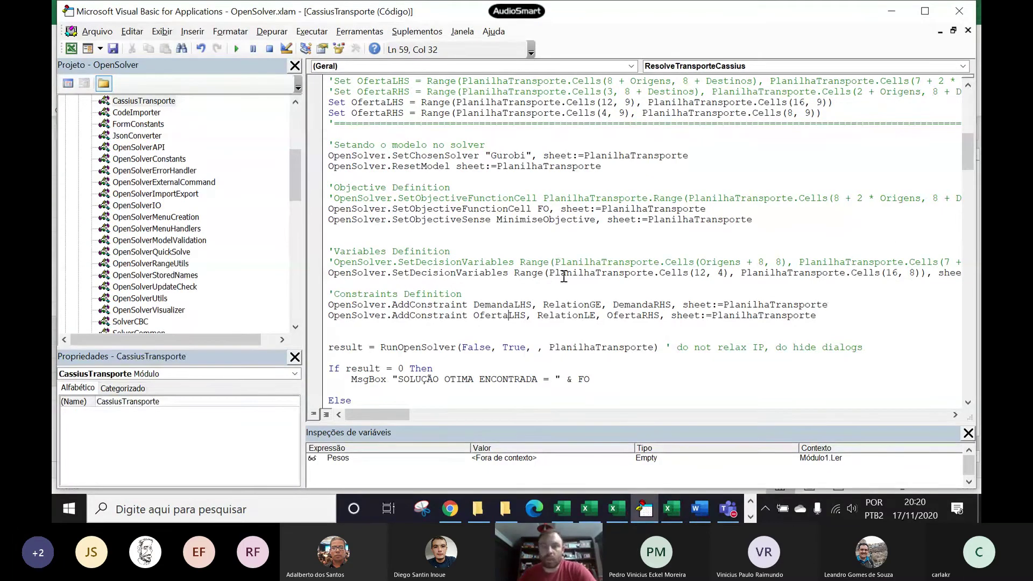
pyautogui.moveTo(387, 417); pyautogui.dragTo(400, 415)
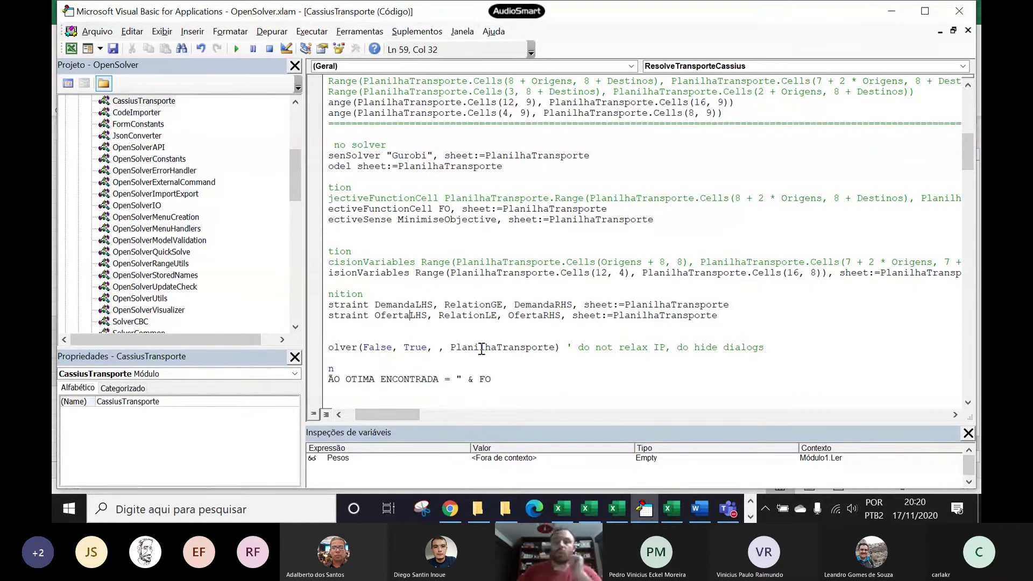
pyautogui.moveTo(417, 418); pyautogui.dragTo(401, 420)
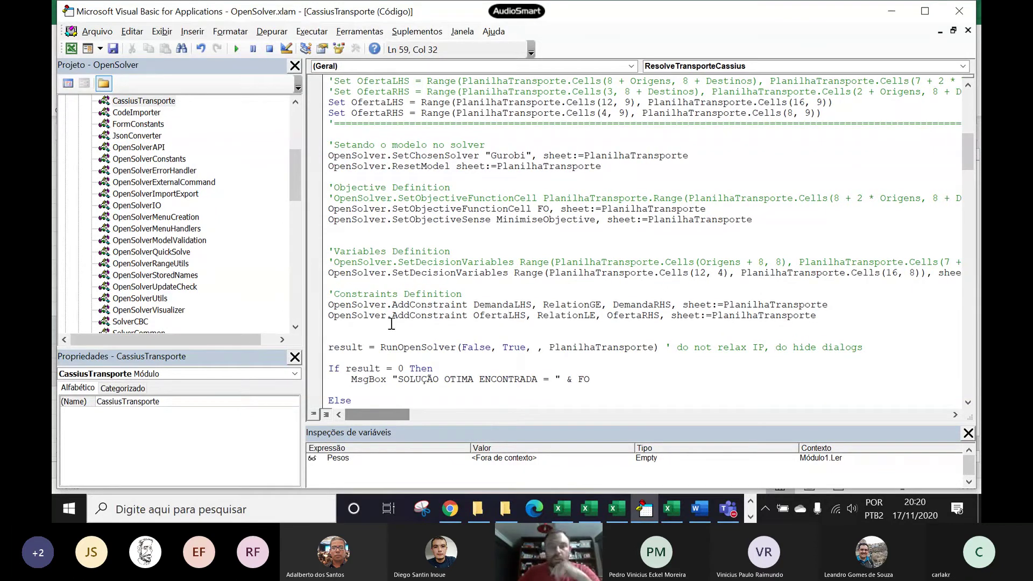
# Step: Declare a new range variable with "Dim Var As Range" below the OfertaRHS declaration
pyautogui.scroll(12, 391, 323)
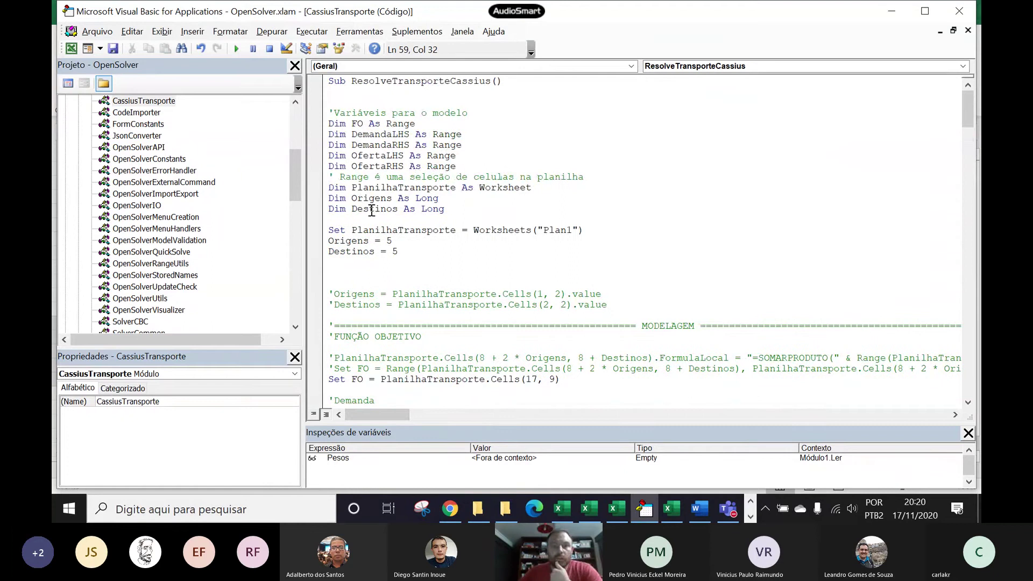
pyautogui.click(462, 164)
pyautogui.press('Return')
pyautogui.write('d')
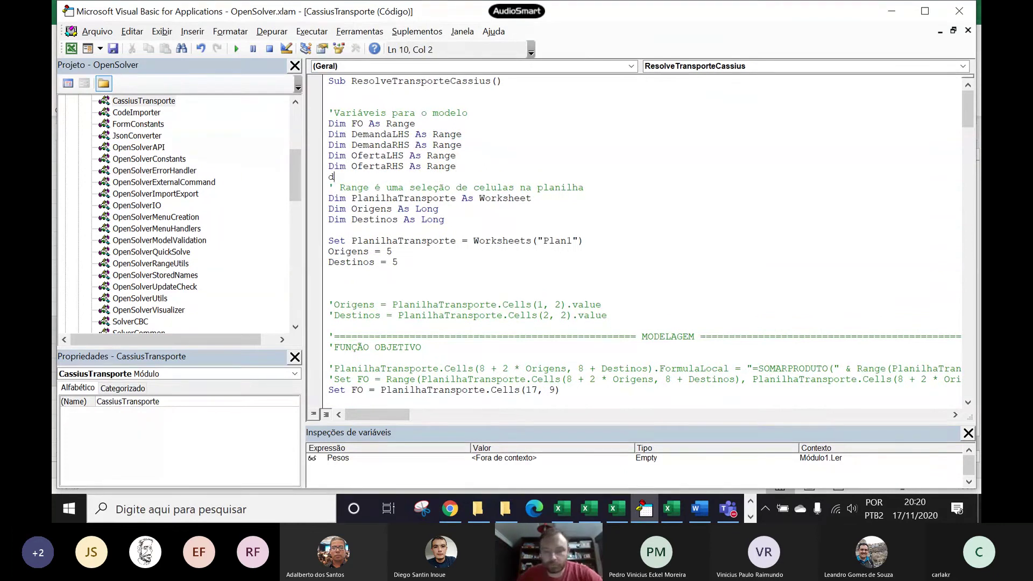
pyautogui.write('im Var')
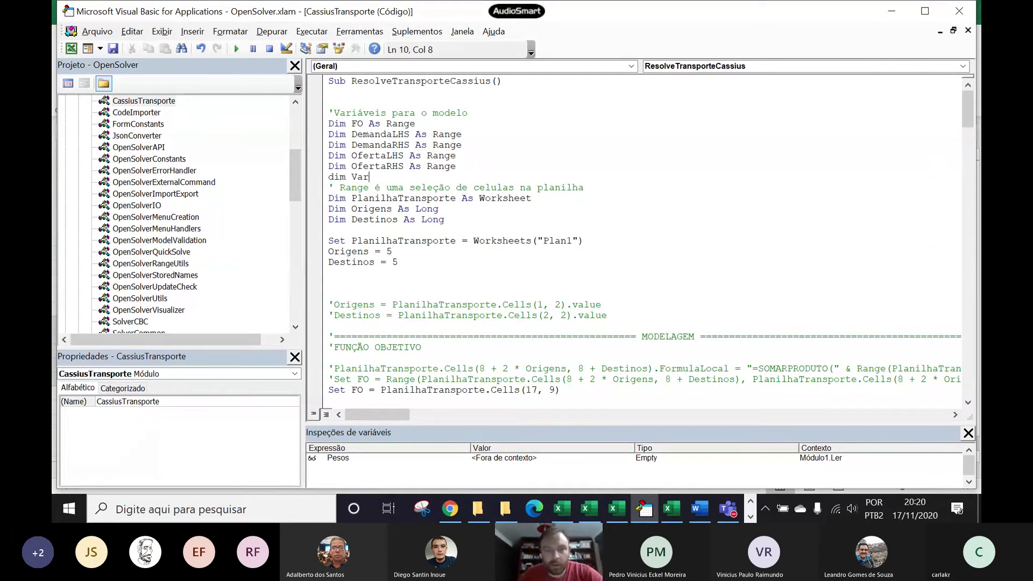
pyautogui.write(' as ')
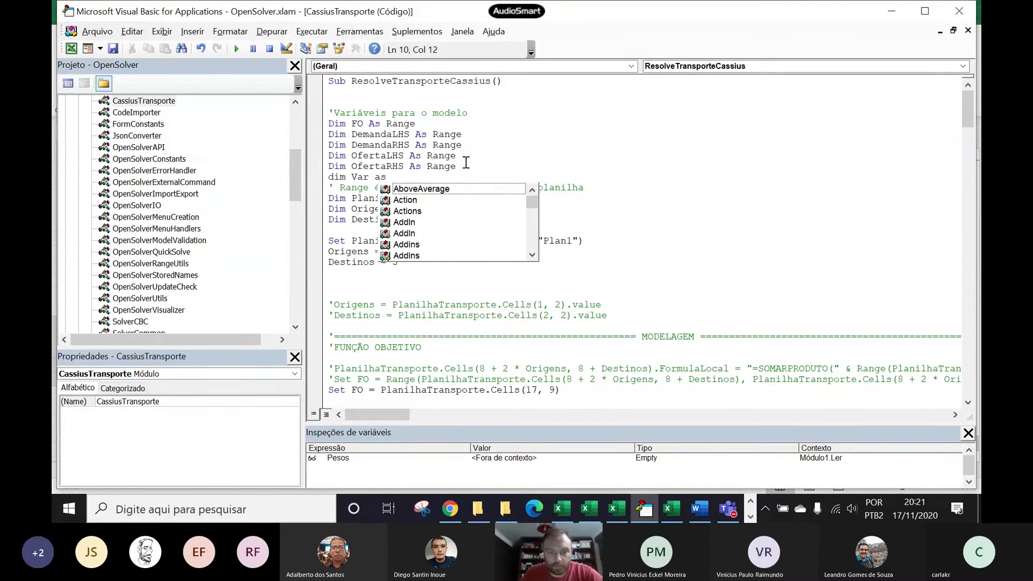
pyautogui.write('Range')
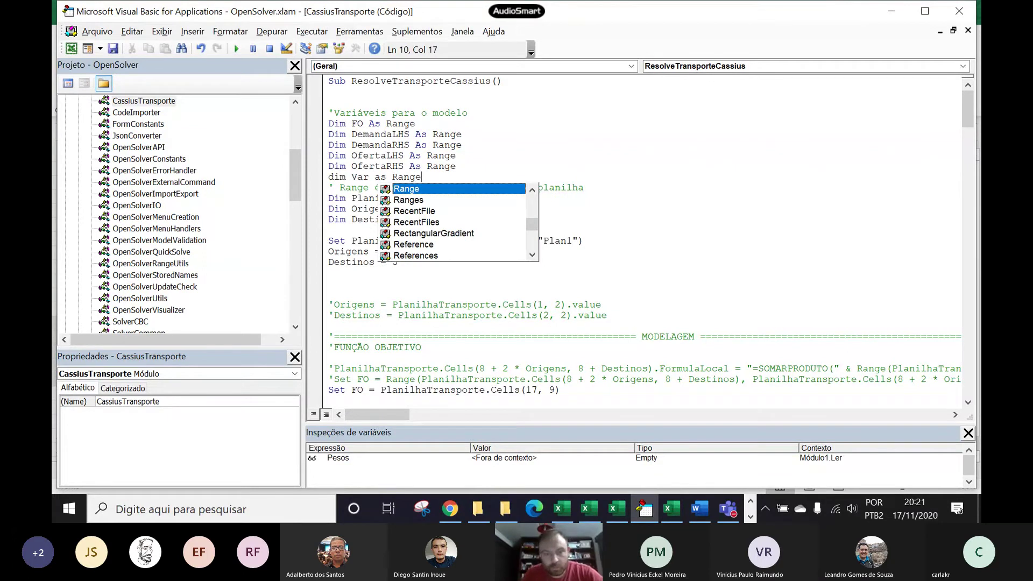
pyautogui.press('Return')
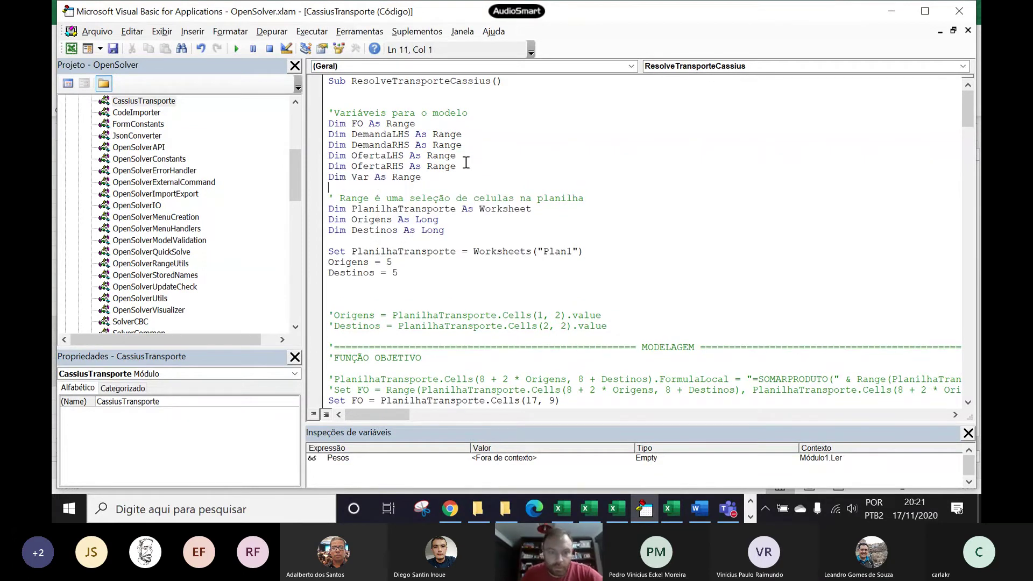
# Step: Start a new statement "set var = range(" below the OfertaRHS assignment, above the separator comment line
pyautogui.scroll(-2, 242, 284)
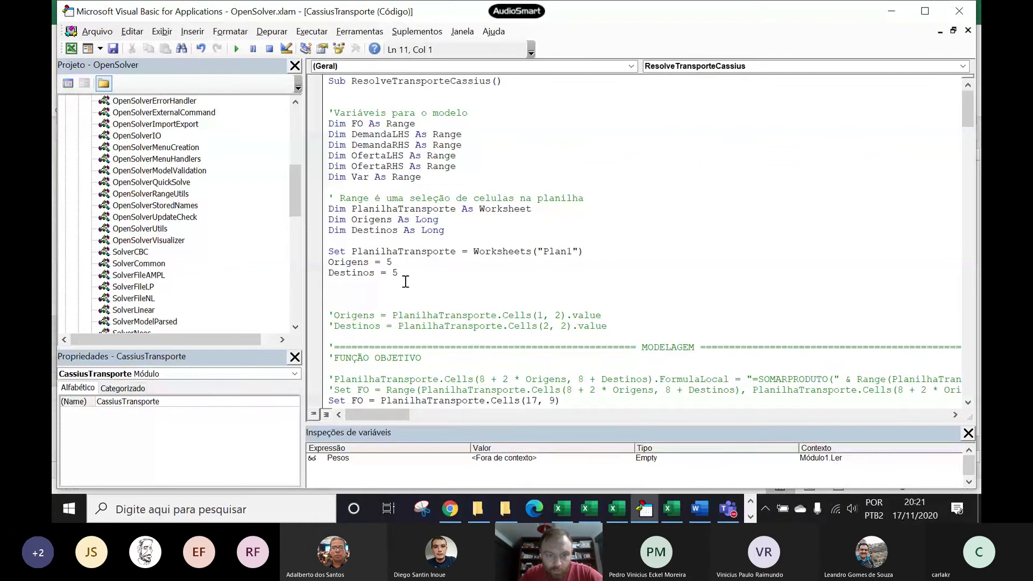
pyautogui.scroll(-7, 406, 282)
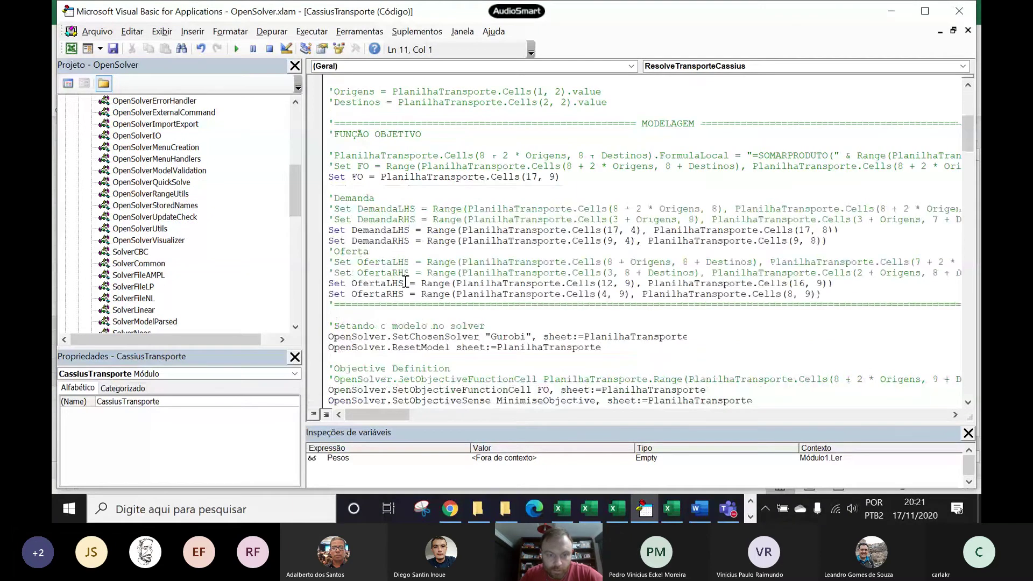
pyautogui.click(877, 304)
pyautogui.press('Return')
pyautogui.write('set')
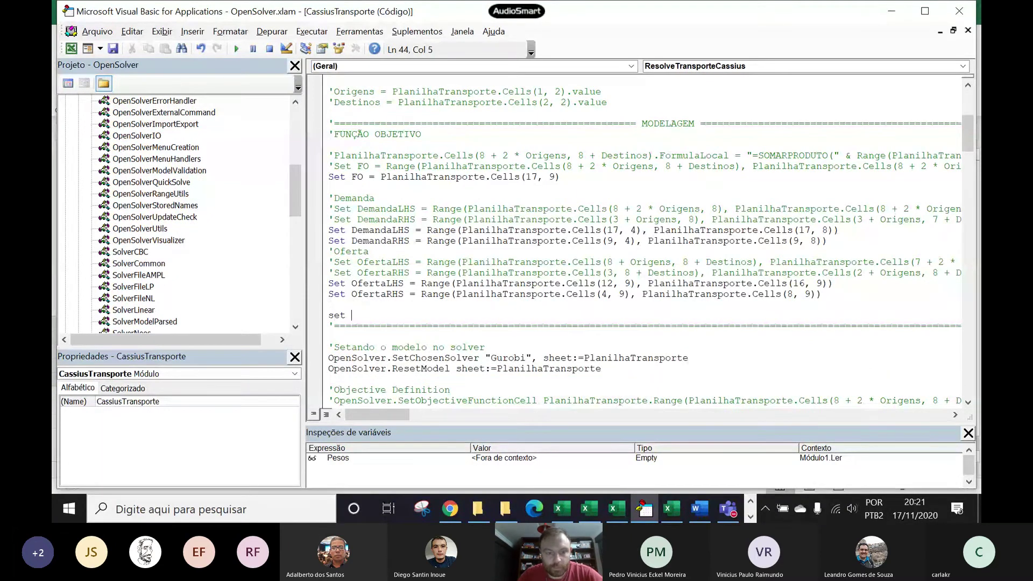
pyautogui.write(' var')
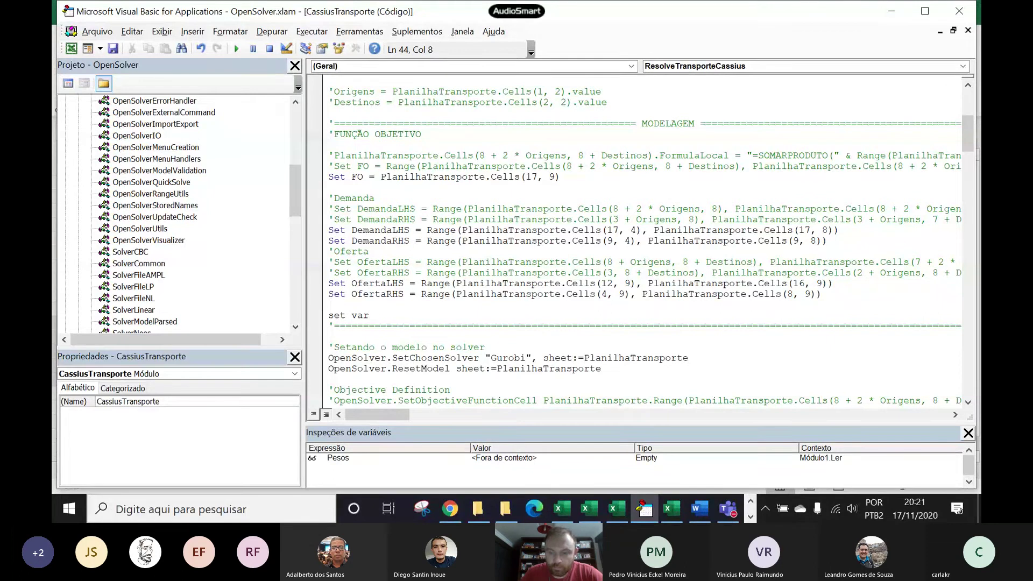
pyautogui.write(' =')
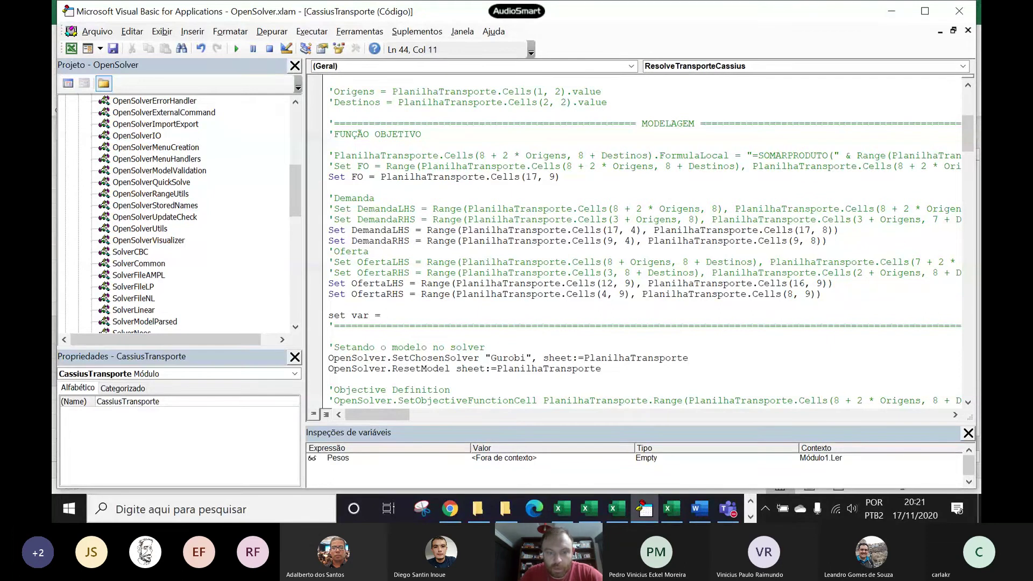
pyautogui.write(' range(')
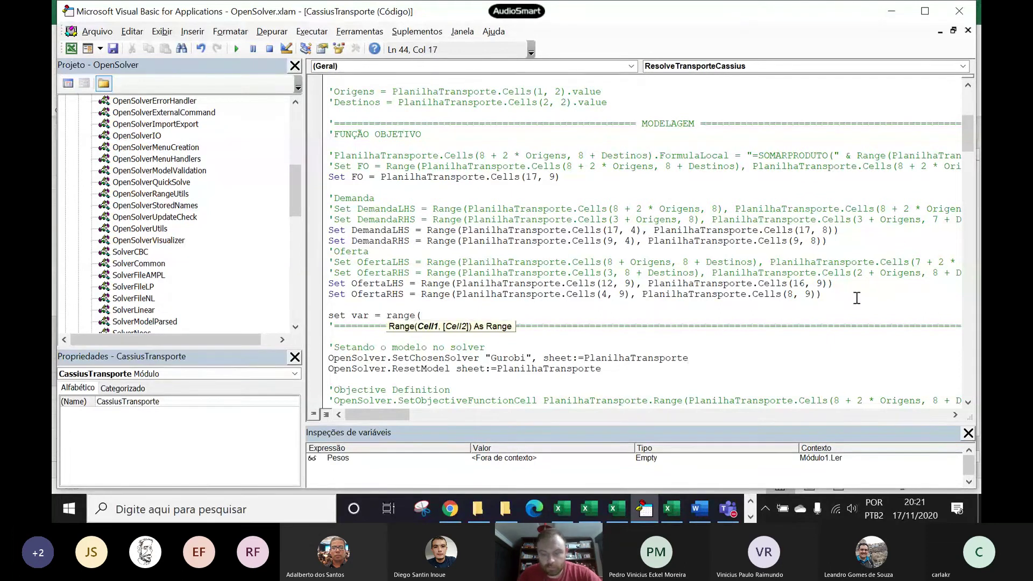
# Step: Enter planilhatransporte.Cells(12,4) as the first corner of the Var range
pyautogui.write('planilhat')
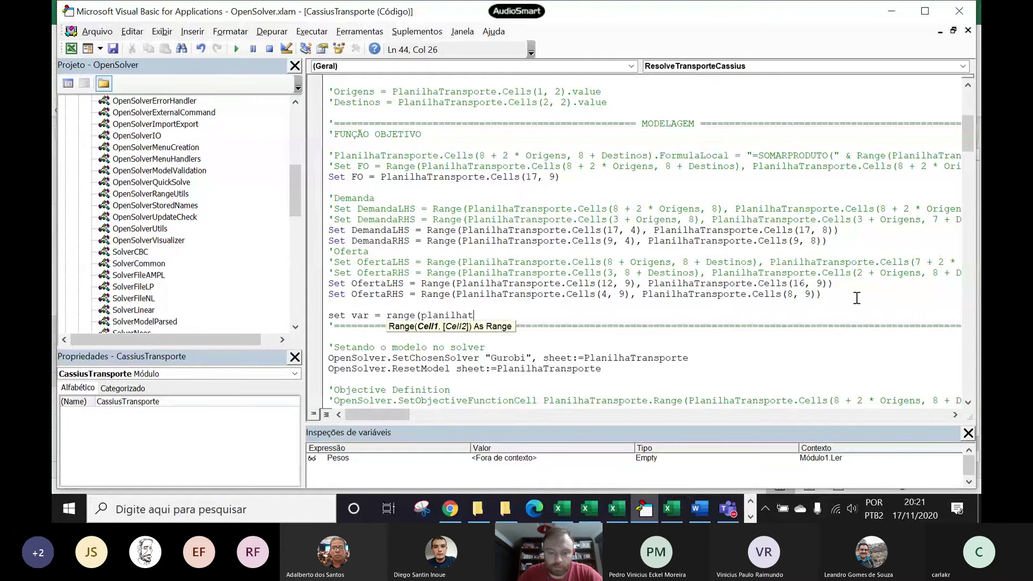
pyautogui.write('ransporte')
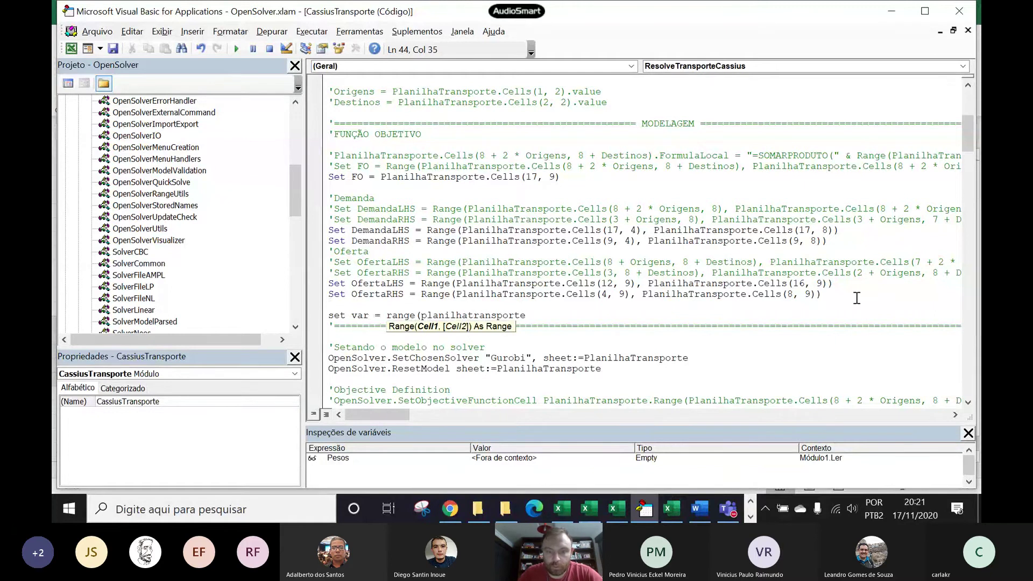
pyautogui.write('.cells')
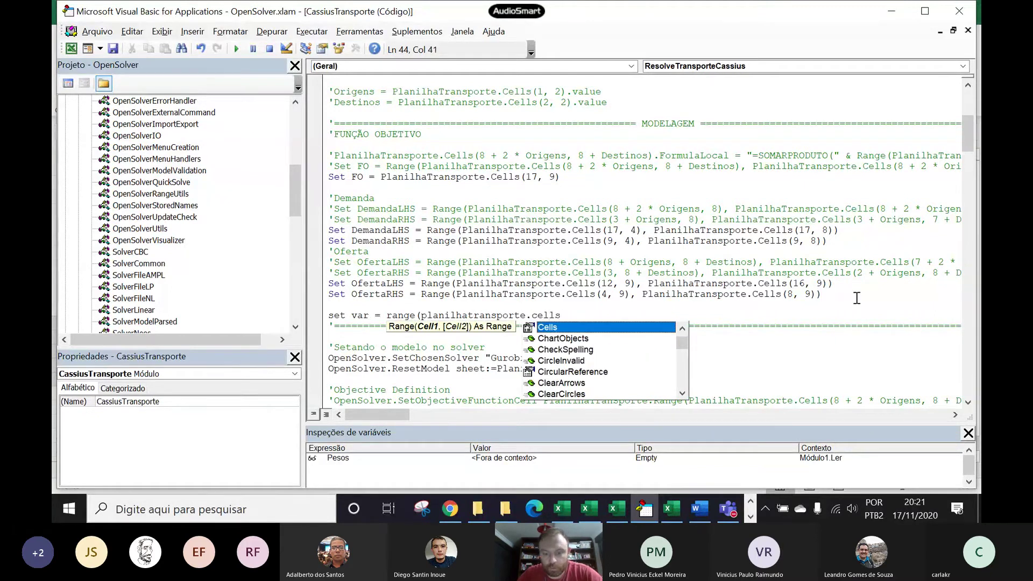
pyautogui.write('(12,')
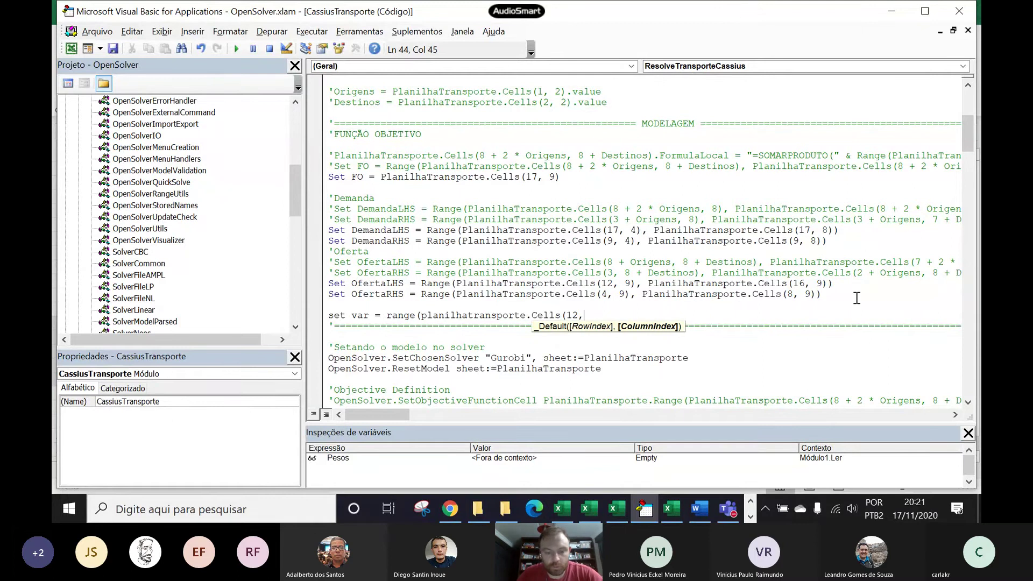
pyautogui.write('4),')
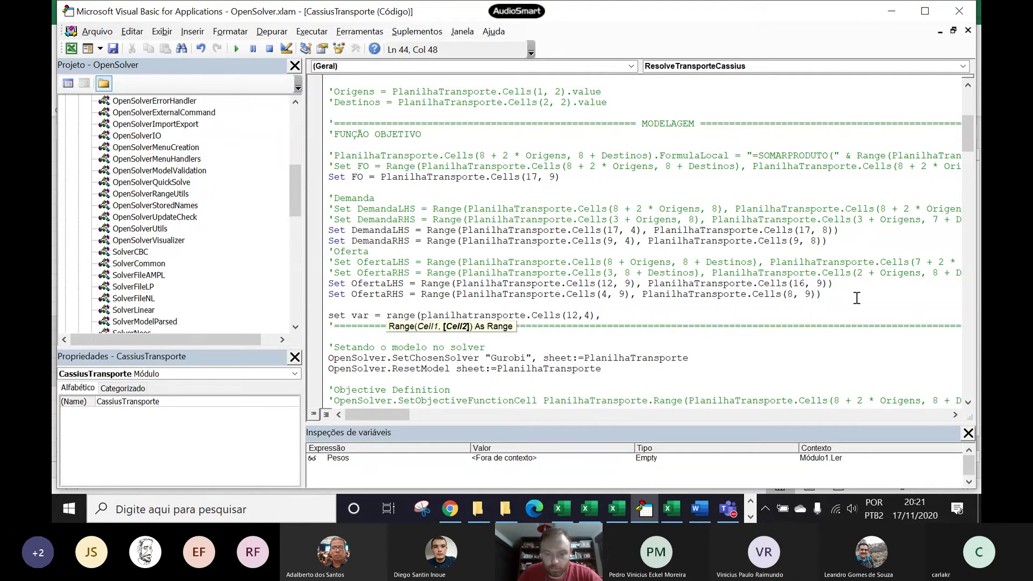
# Step: Complete the Var range with planilhatransporte.Cells(16,8) as its second corner and close the Range parenthesis
pyautogui.write('planilha')
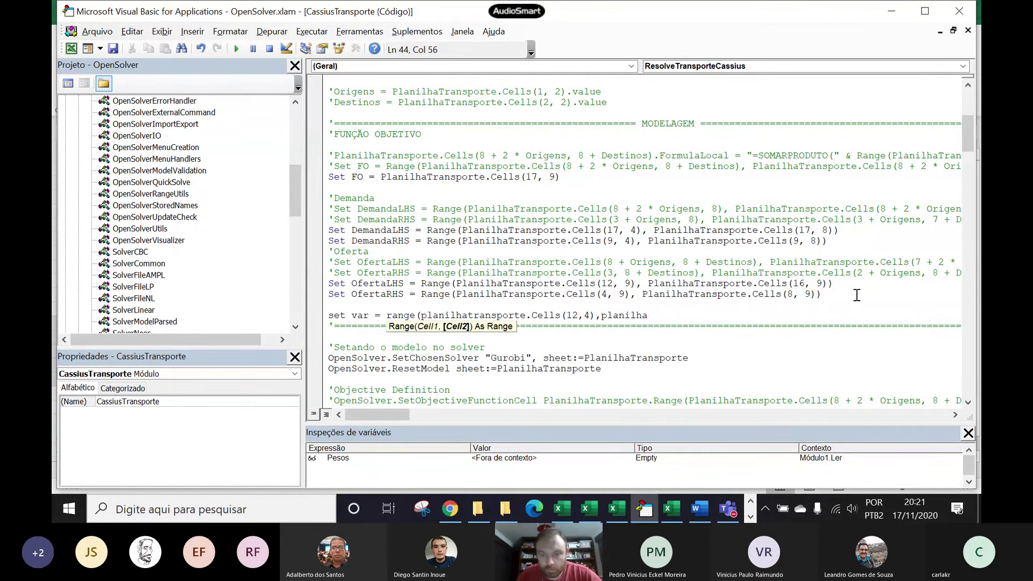
pyautogui.write('trans')
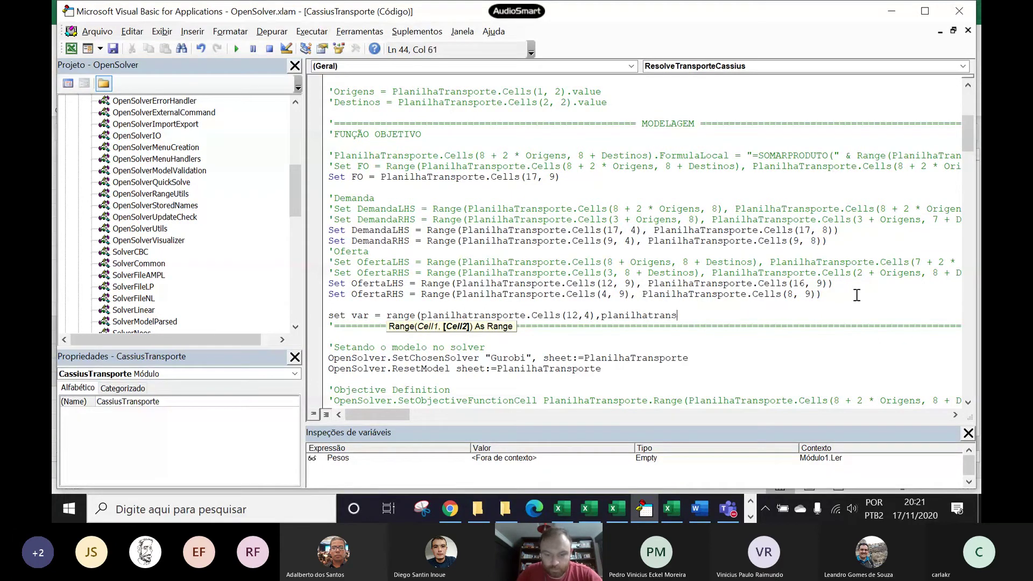
pyautogui.write('porte.cell')
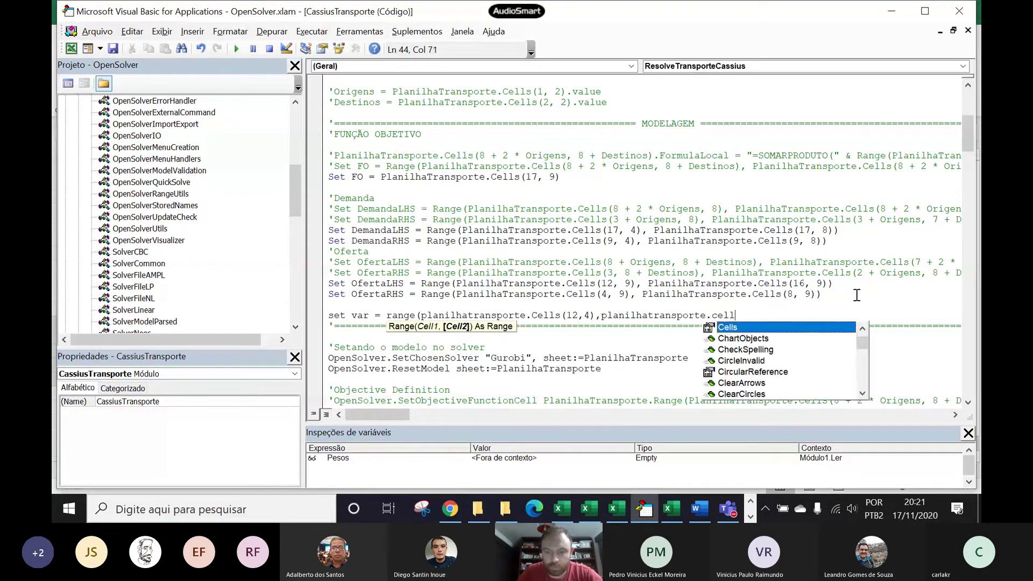
pyautogui.write('s(')
pyautogui.write('1')
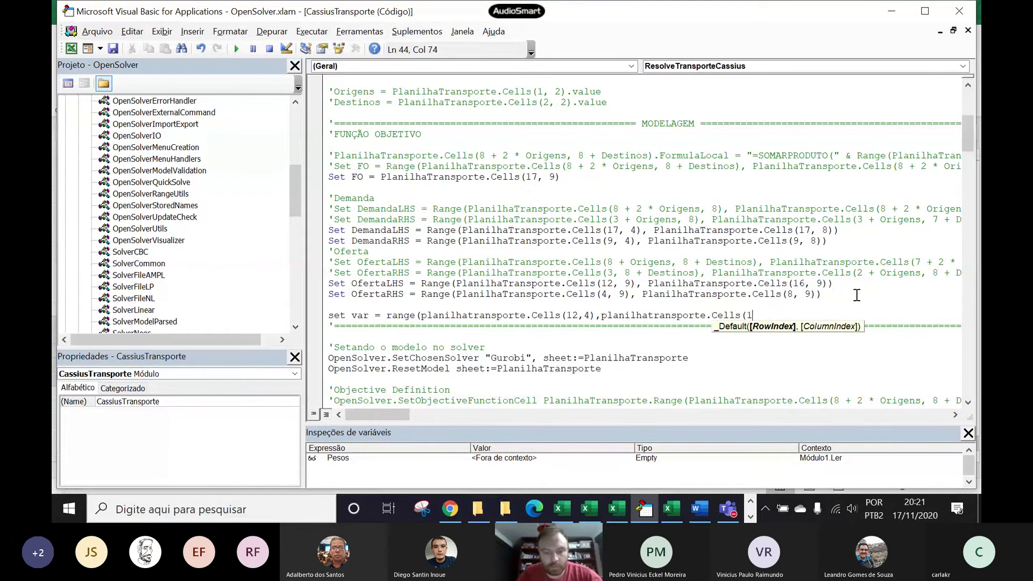
pyautogui.write('6,8)')
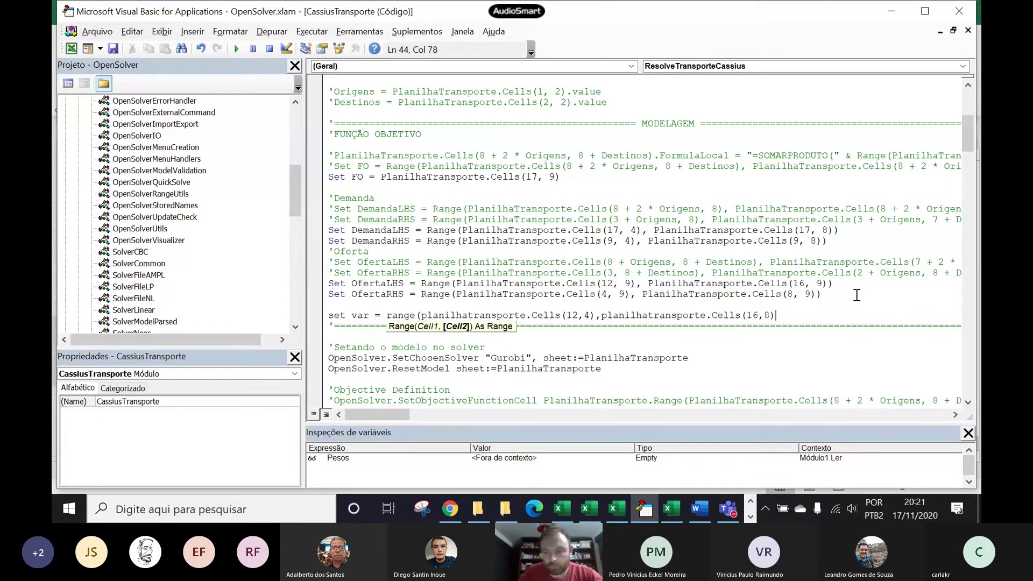
pyautogui.press('Return')
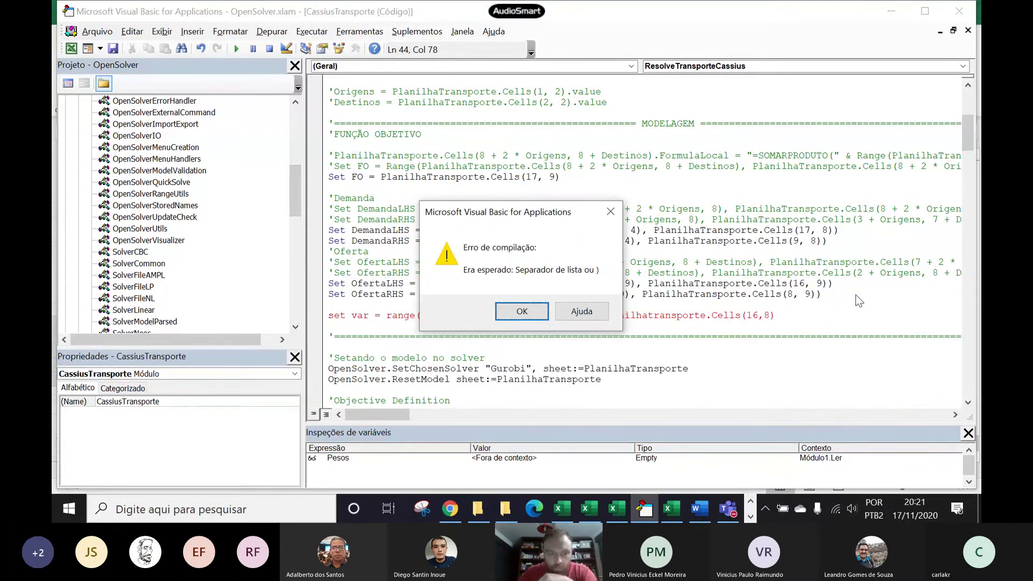
pyautogui.click(504, 313)
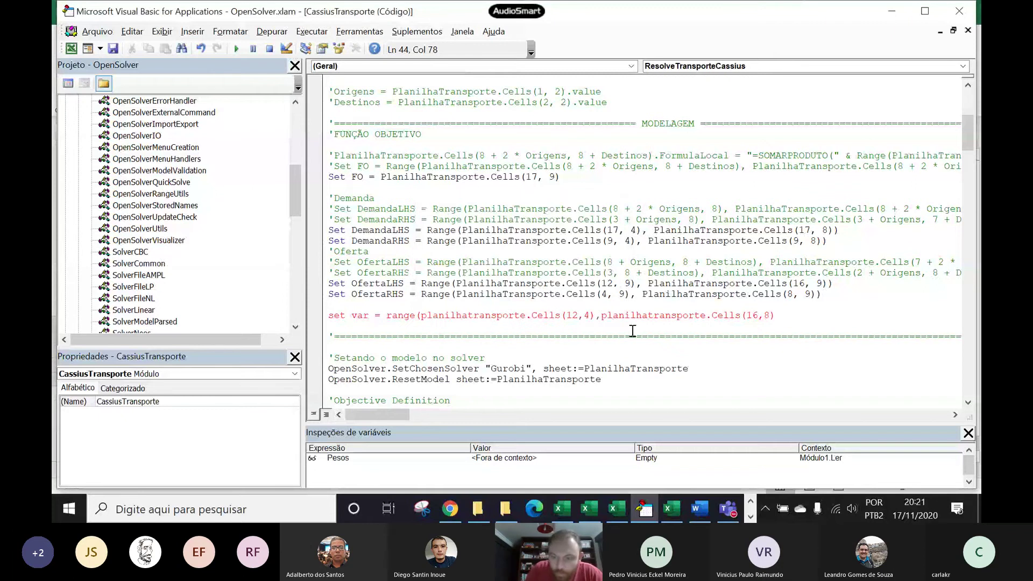
pyautogui.write(')')
pyautogui.click(421, 336)
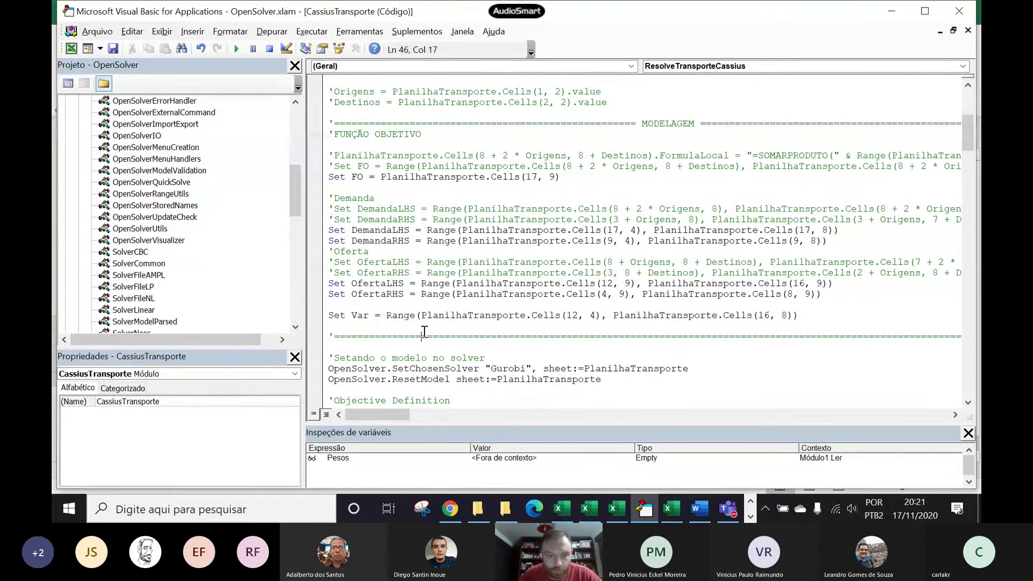
# Step: Highlight the Range argument of the active SetDecisionVariables statement and comment out the Set Var assignment
pyautogui.scroll(-4, 375, 311)
pyautogui.scroll(-1, 571, 352)
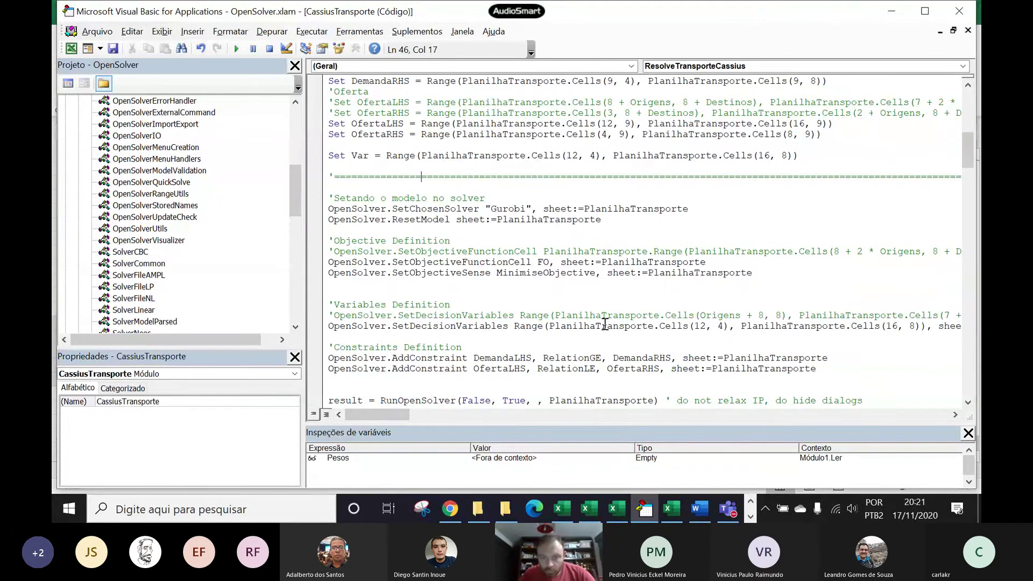
pyautogui.moveTo(517, 328); pyautogui.dragTo(926, 328)
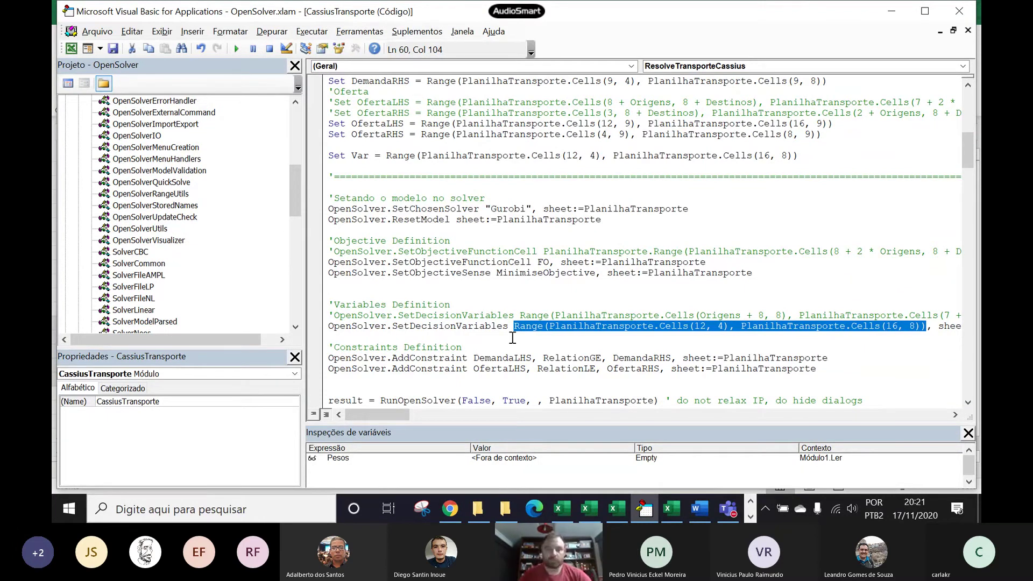
pyautogui.click(330, 156)
pyautogui.write("'")
pyautogui.click(433, 210)
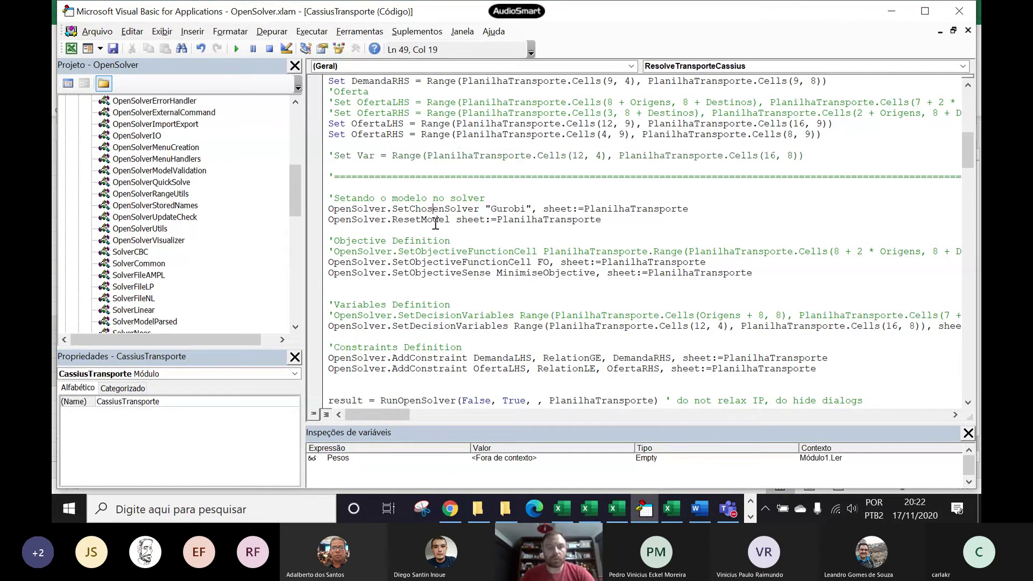
# Step: Comment out the "Dim Var As Range" declaration in the model variables block
pyautogui.scroll(10, 385, 197)
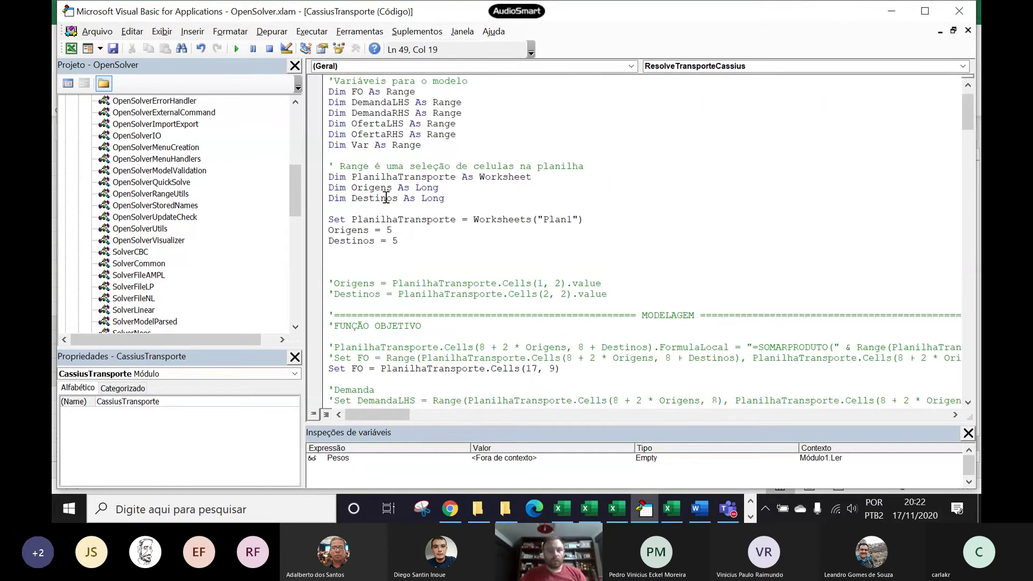
pyautogui.click(330, 149)
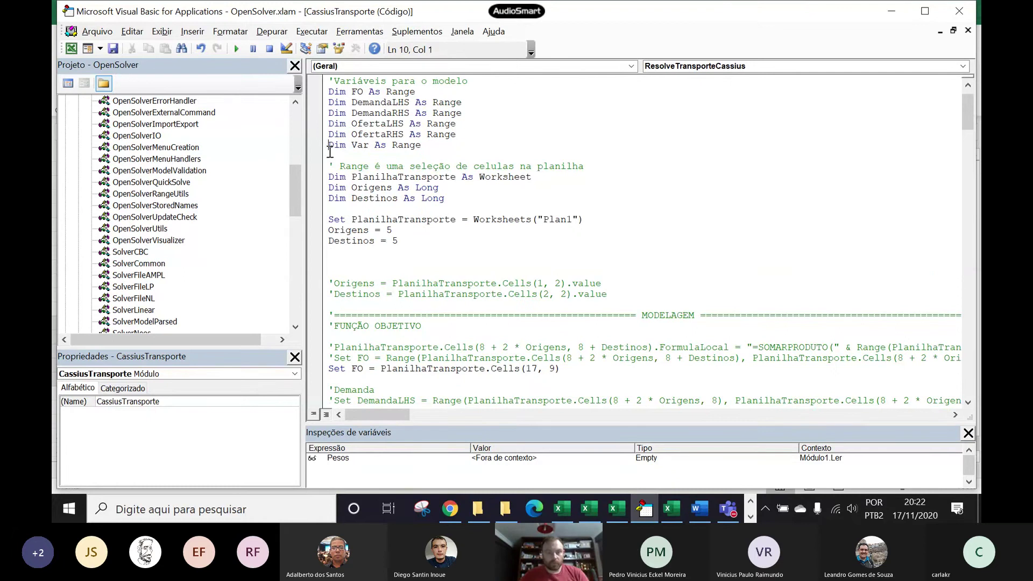
pyautogui.write("'")
pyautogui.click(404, 219)
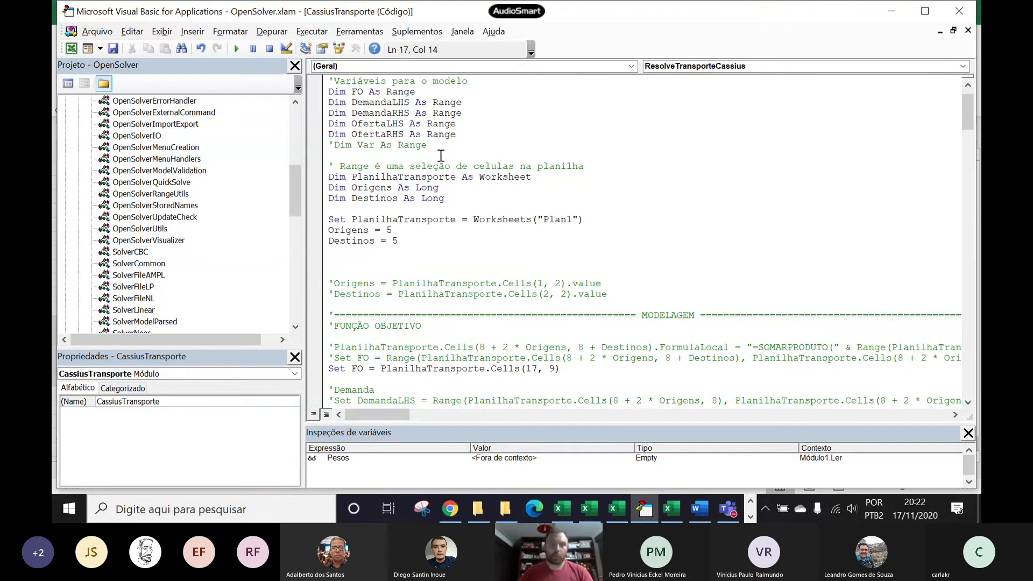
# Step: Review the range assignments and the solver, objective, decision-variable and constraint statements, highlighting the FO argument and the SetDecisionVariables lines
pyautogui.scroll(-4, 544, 343)
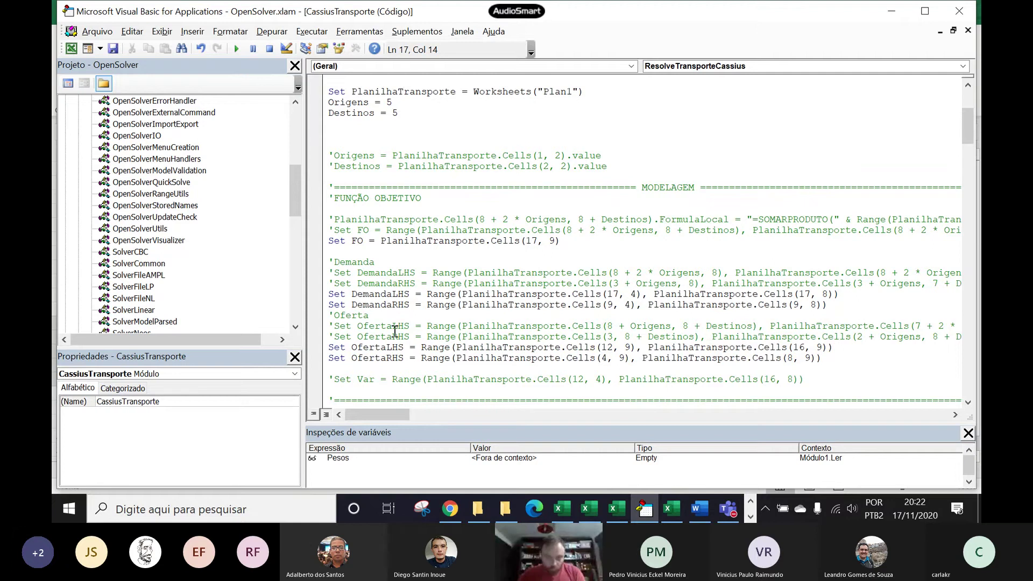
pyautogui.scroll(-2, 447, 348)
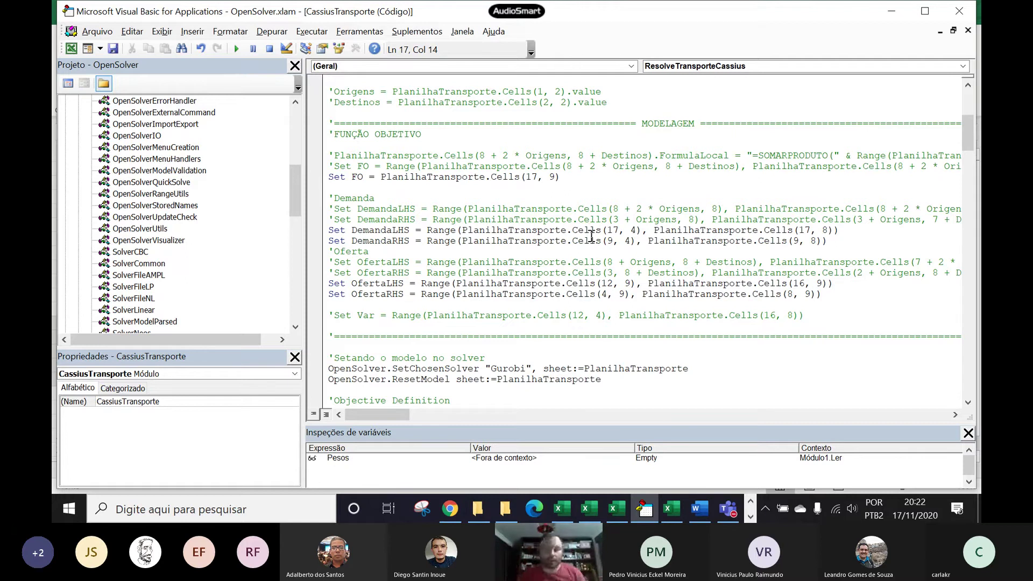
pyautogui.scroll(-5, 592, 252)
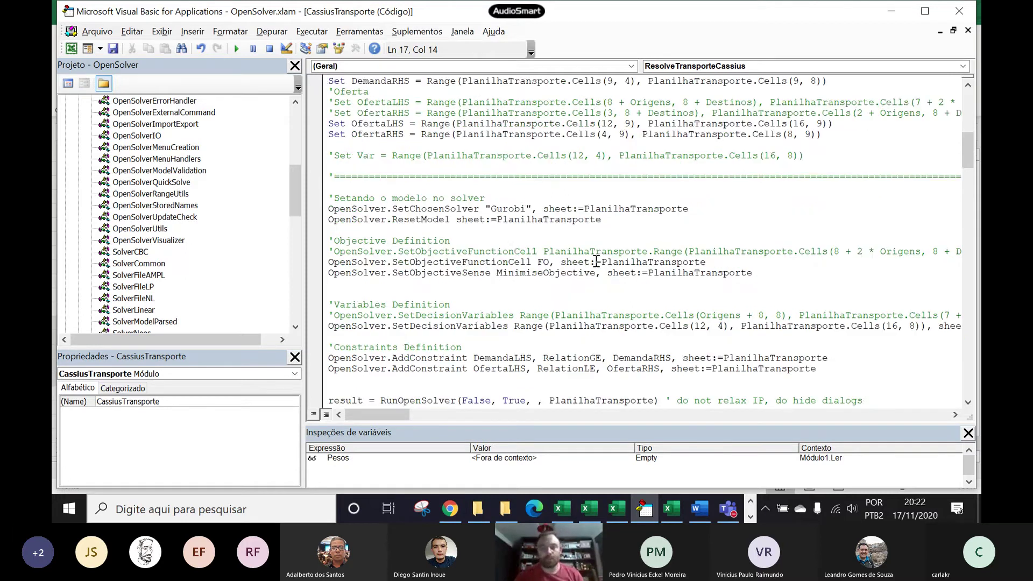
pyautogui.scroll(-3, 559, 253)
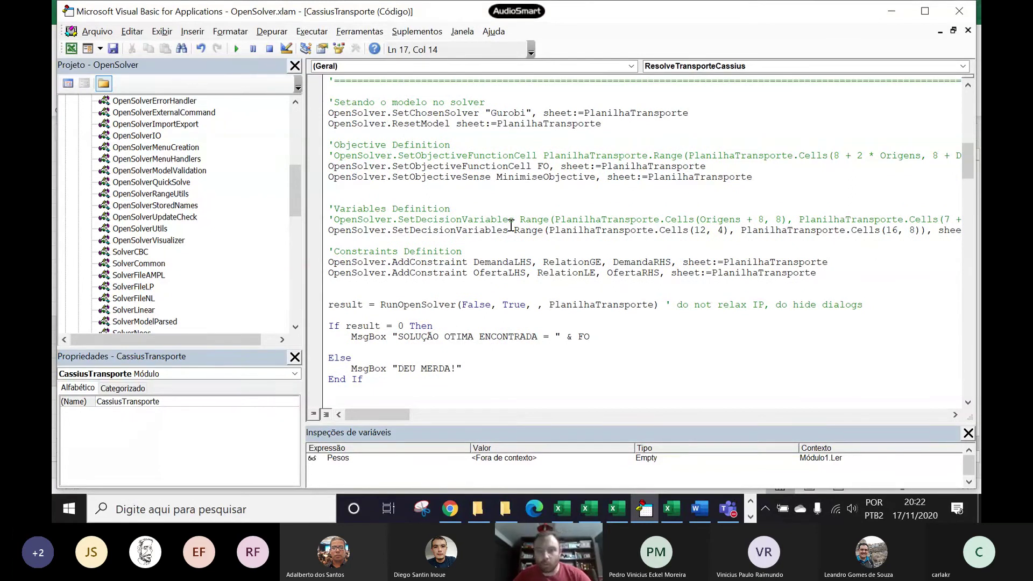
pyautogui.doubleClick(541, 167)
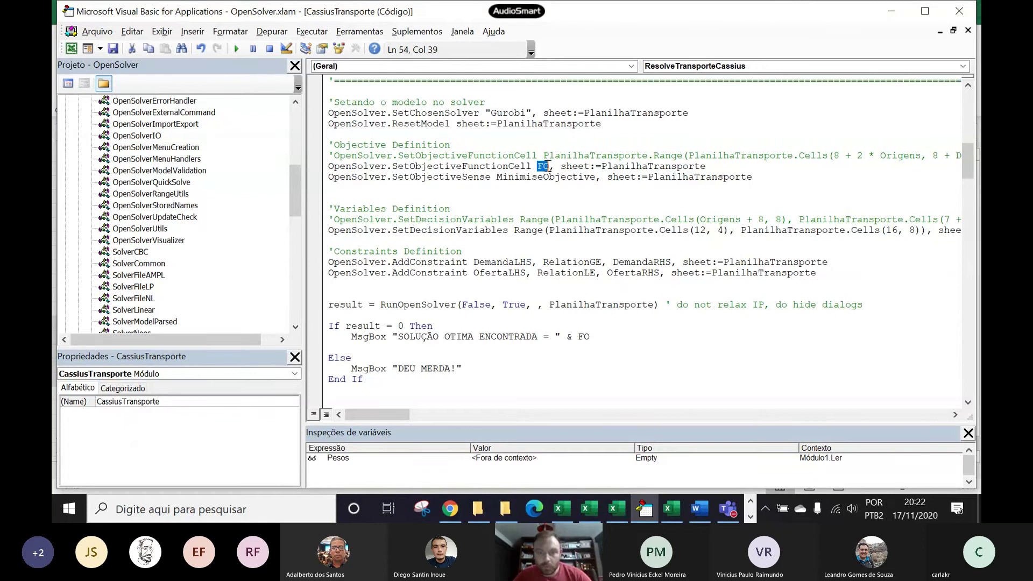
pyautogui.moveTo(515, 230); pyautogui.dragTo(840, 223)
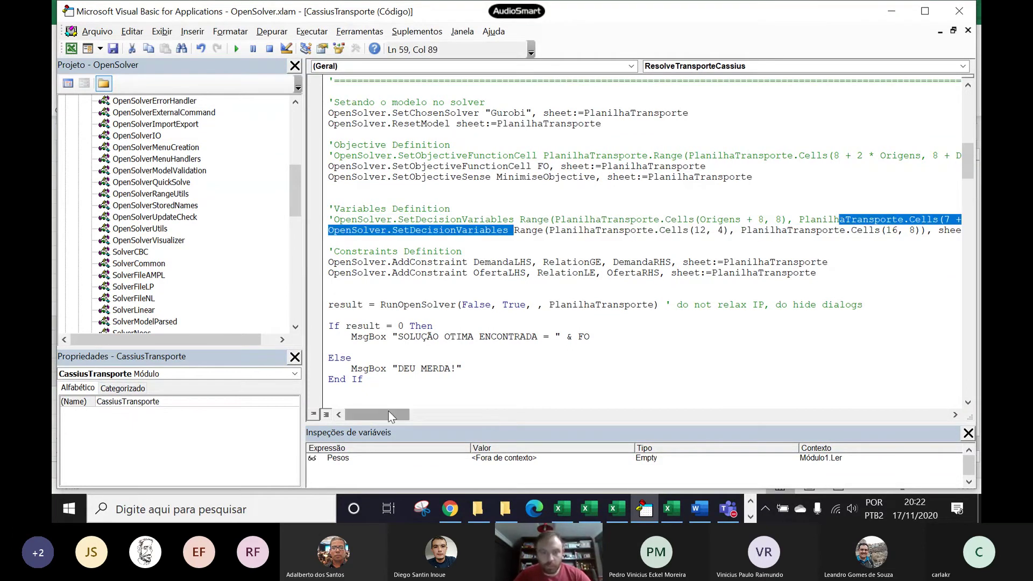
pyautogui.click(392, 273)
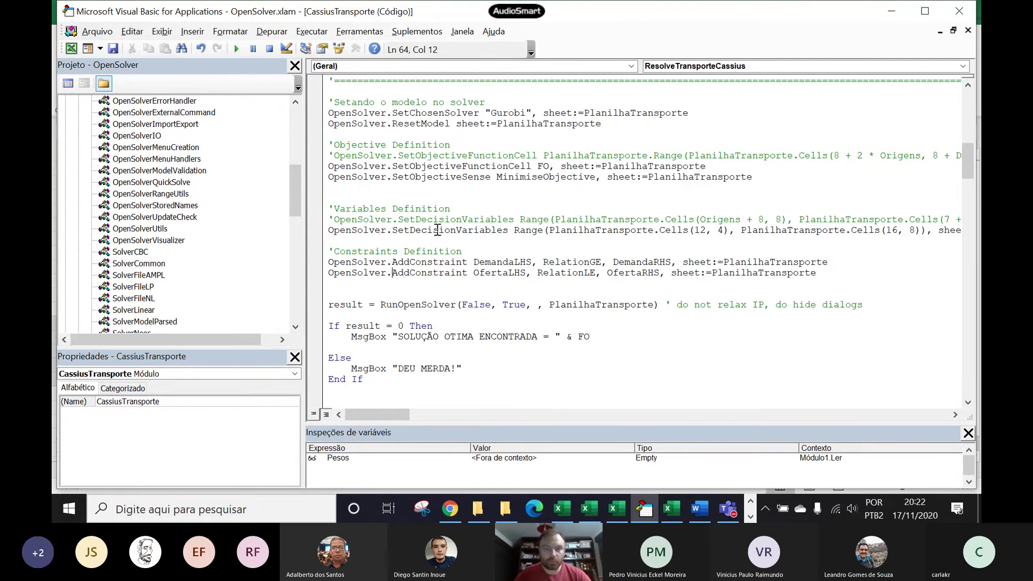
pyautogui.moveTo(359, 414); pyautogui.dragTo(373, 414)
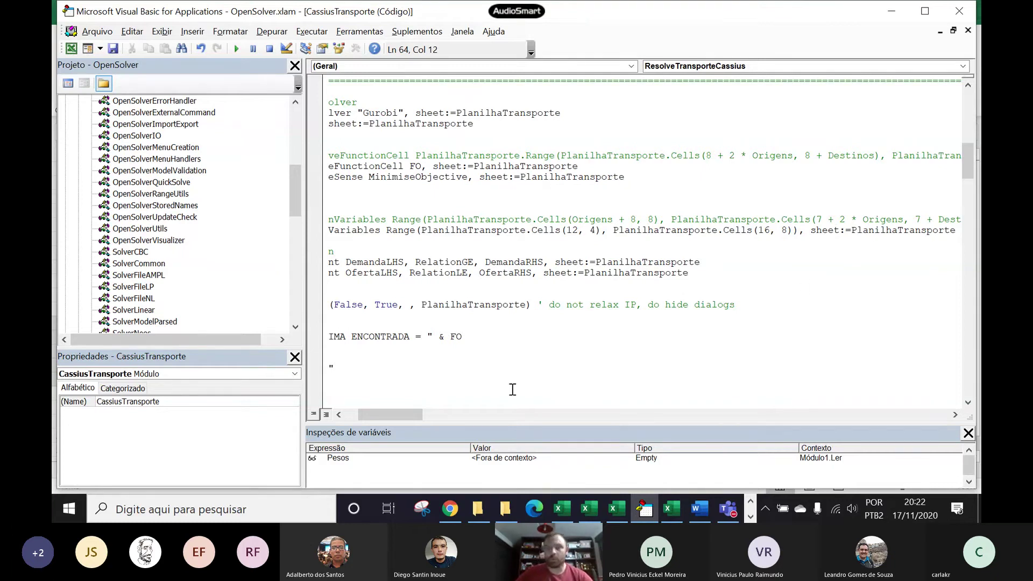
pyautogui.moveTo(405, 415); pyautogui.dragTo(393, 414)
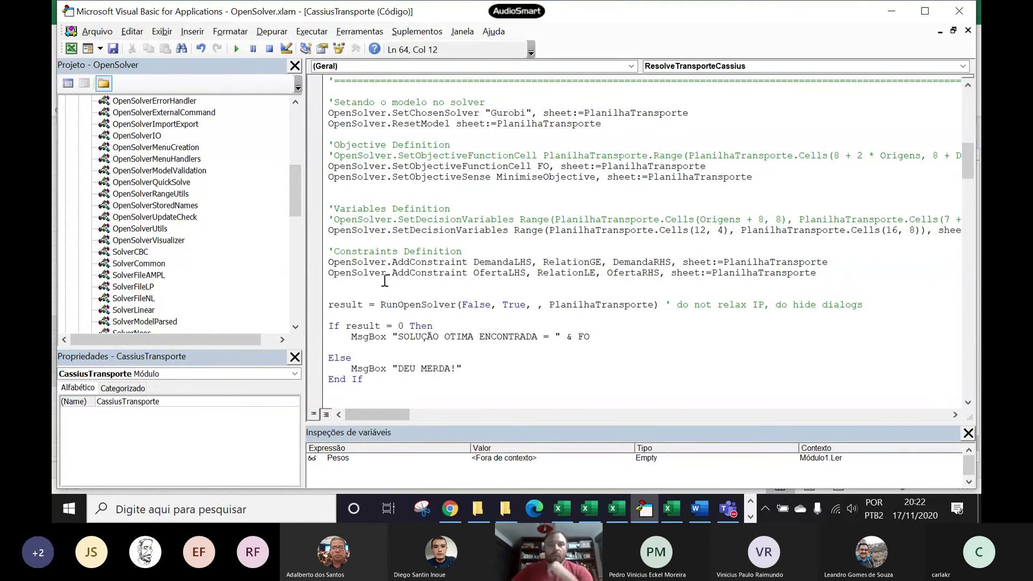
pyautogui.scroll(5, 385, 277)
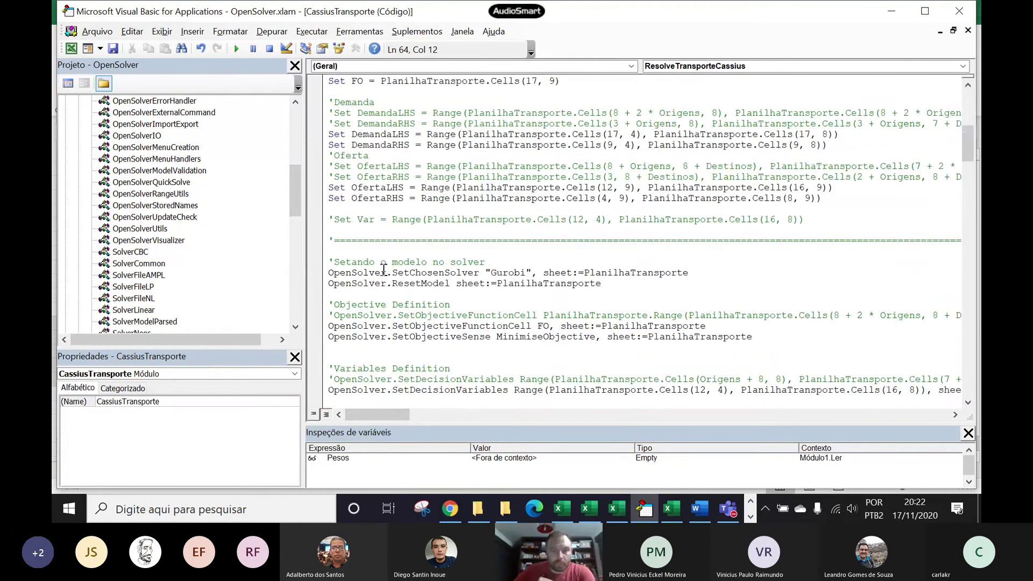
# Step: Review the declarations, range assignments and solver statements of the transport routine, highlighting the FO argument of SetObjectiveFunctionCell
pyautogui.scroll(6, 384, 268)
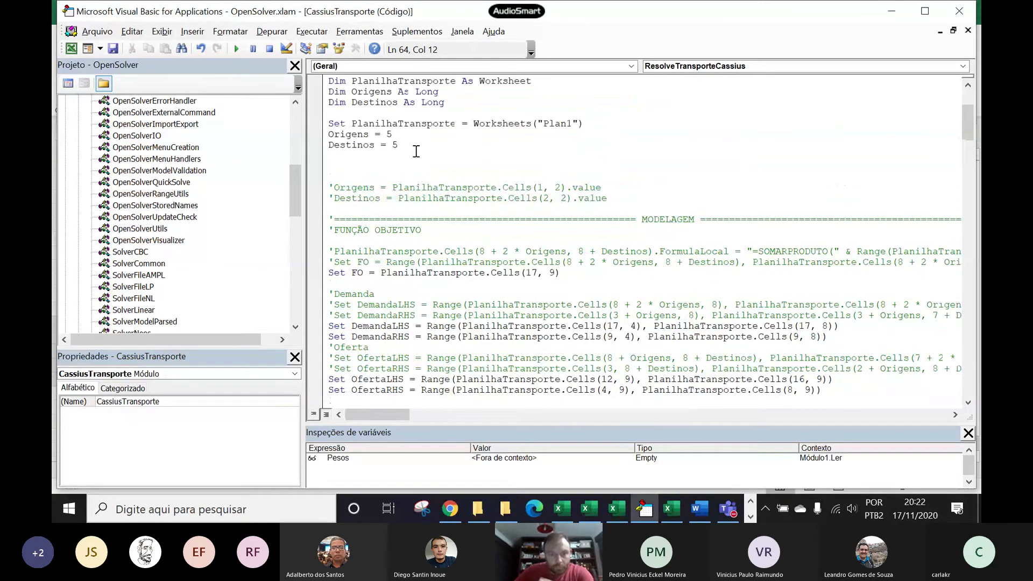
pyautogui.scroll(1, 419, 129)
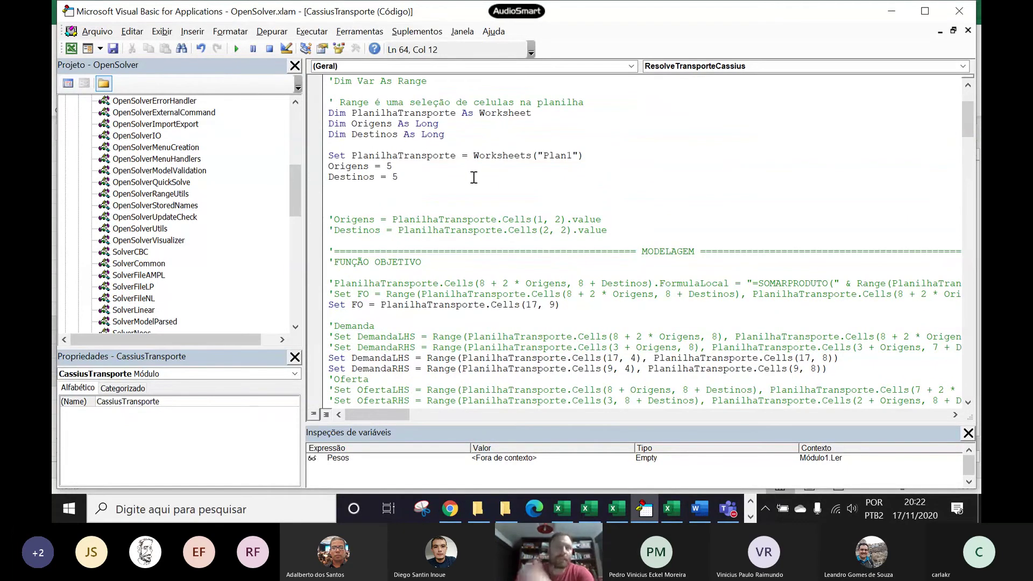
pyautogui.scroll(-4, 371, 274)
pyautogui.scroll(-9, 371, 274)
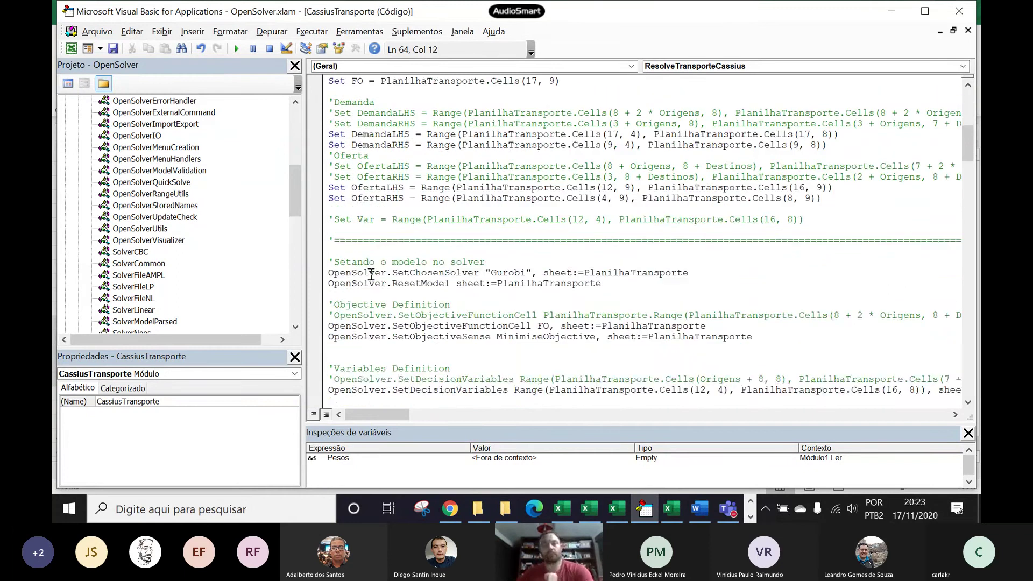
pyautogui.scroll(-1, 371, 275)
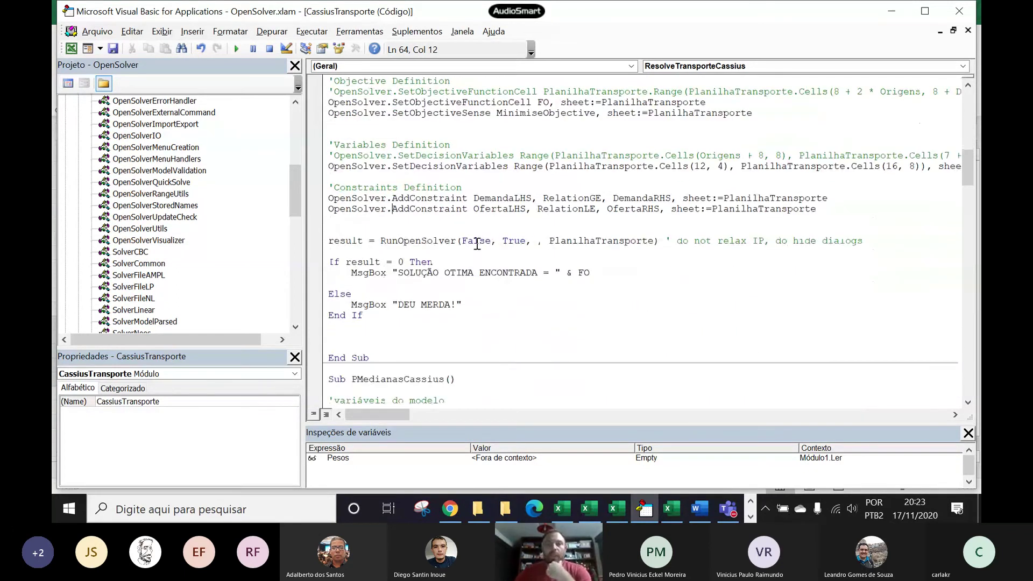
pyautogui.scroll(1, 456, 202)
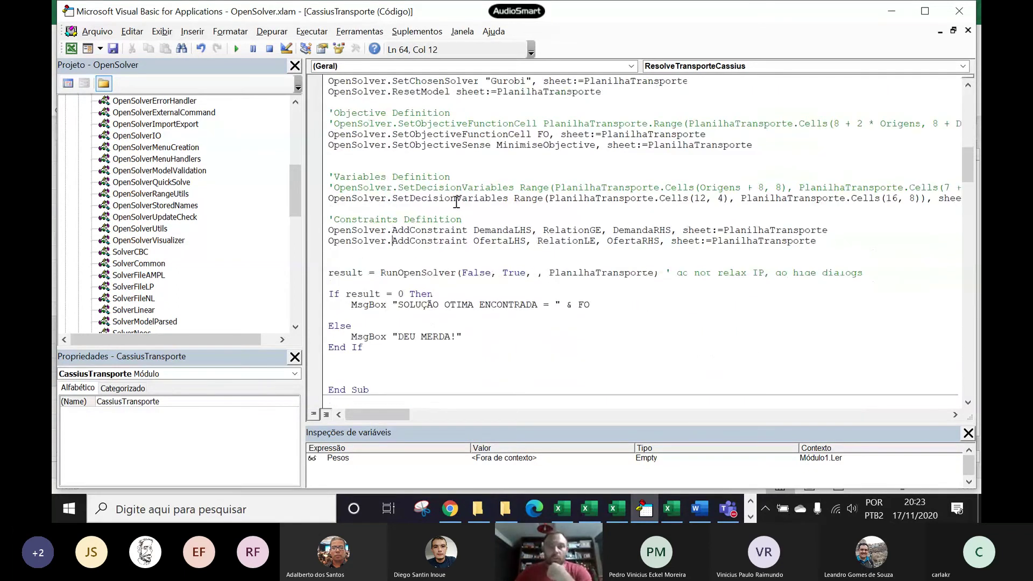
pyautogui.doubleClick(543, 135)
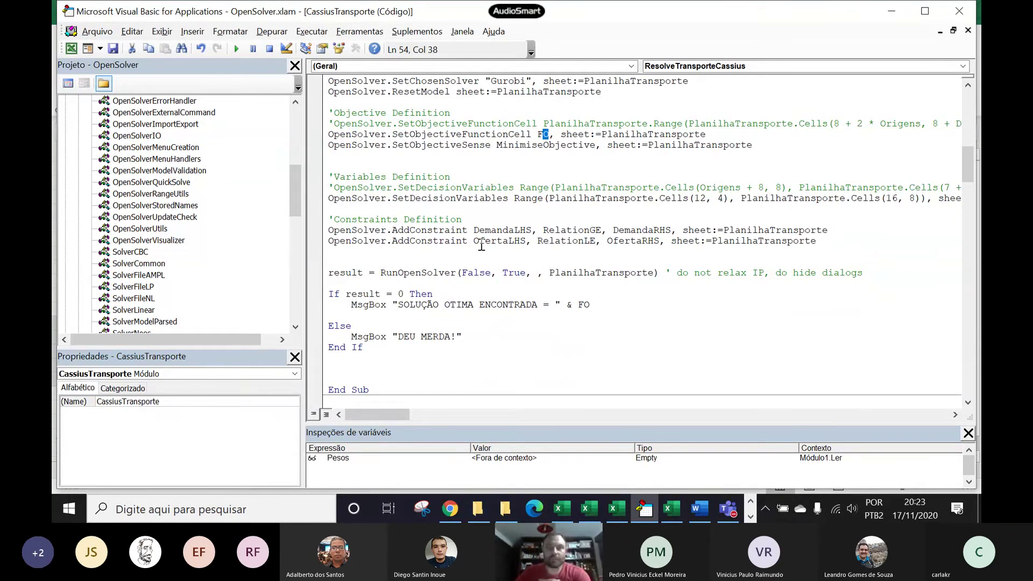
# Step: Start a third OpenSolver.AddConstraint statement on a new line below the OfertaLHS constraint
pyautogui.click(831, 243)
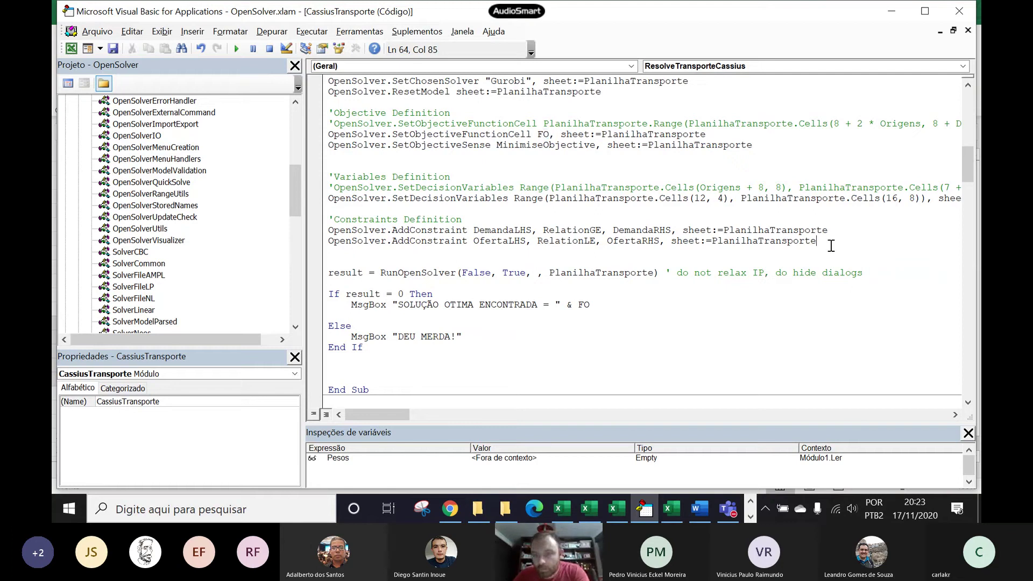
pyautogui.press('Return')
pyautogui.write('opensolver')
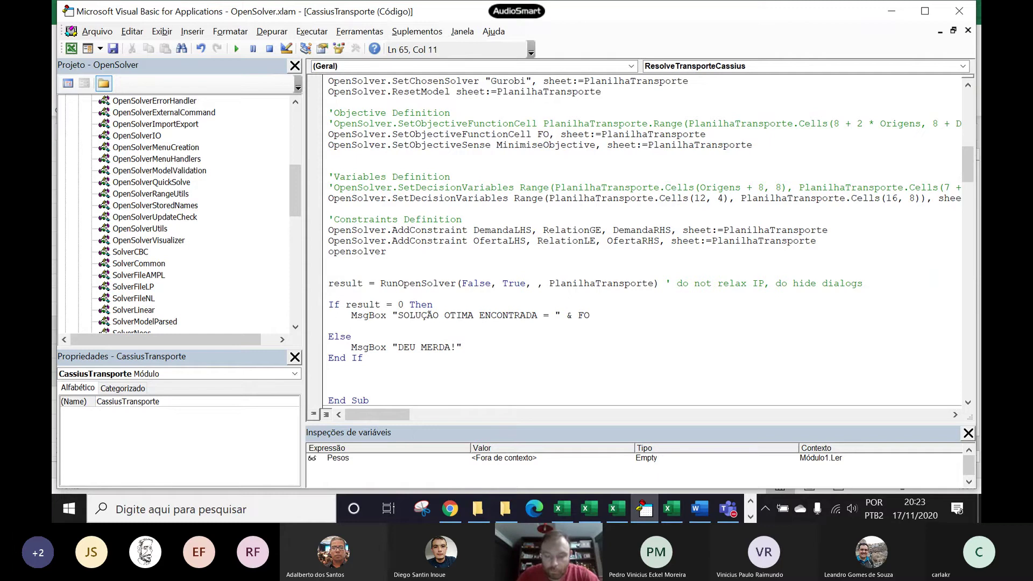
pyautogui.write('.add')
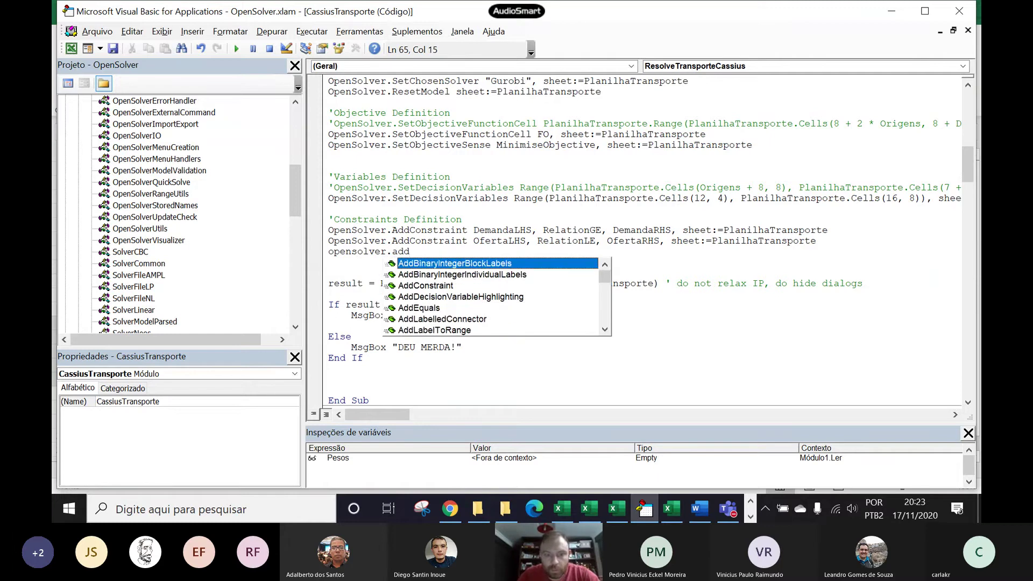
pyautogui.write('c')
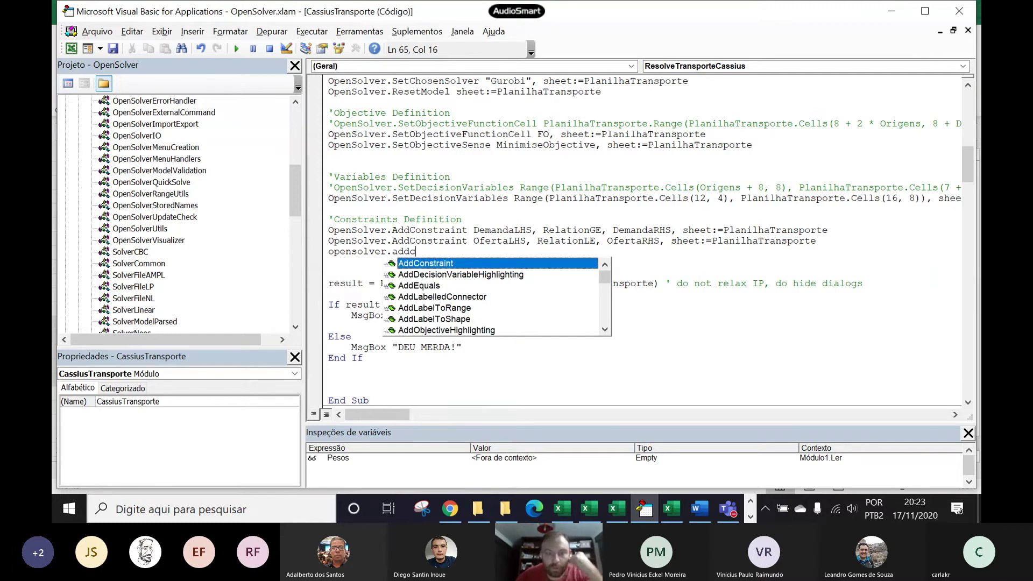
pyautogui.doubleClick(439, 263)
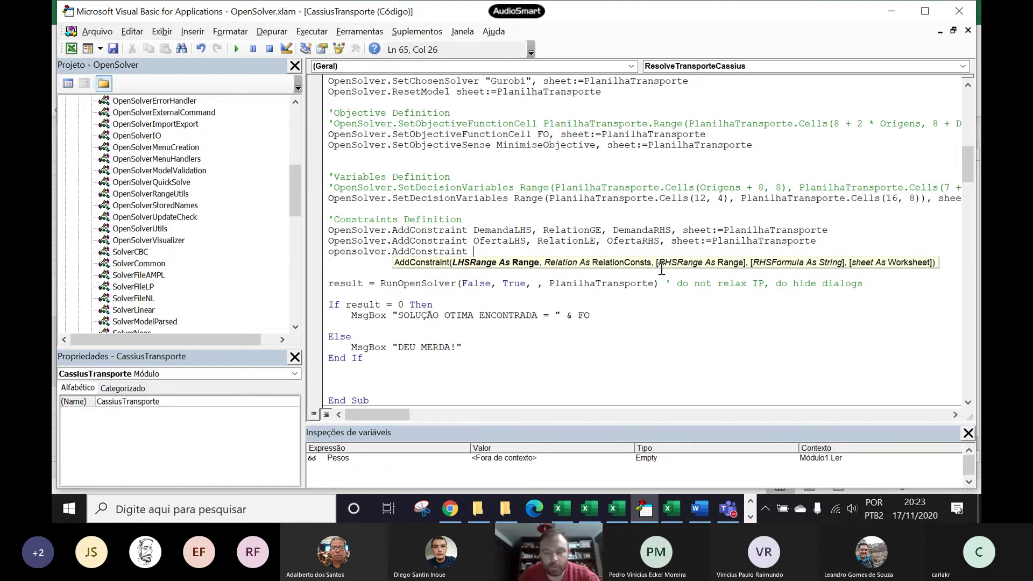
pyautogui.write('demand')
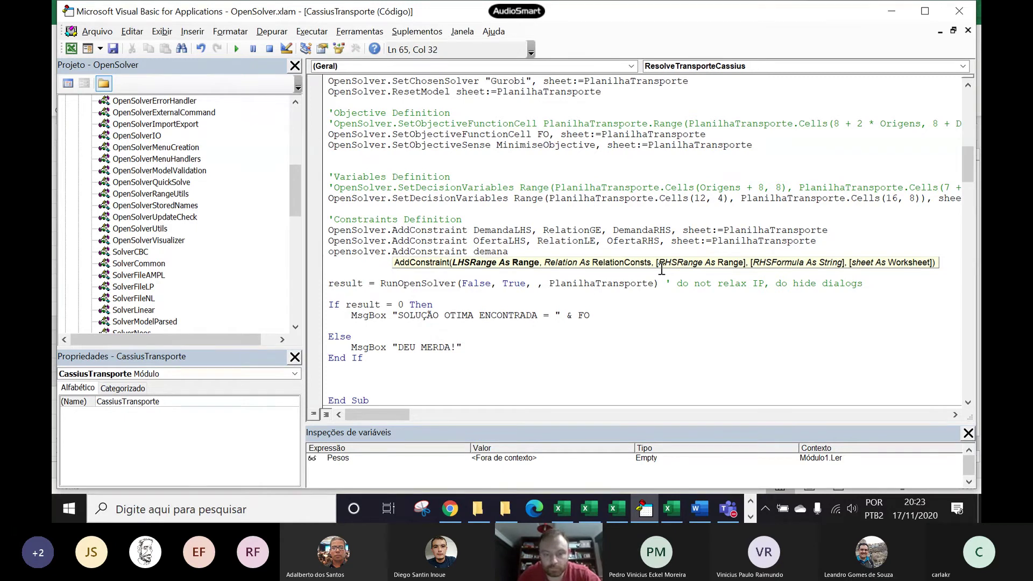
pyautogui.press('BackSpace')
pyautogui.press('BackSpace')
pyautogui.press('BackSpace')
pyautogui.press('BackSpace')
pyautogui.press('BackSpace')
pyautogui.press('BackSpace')
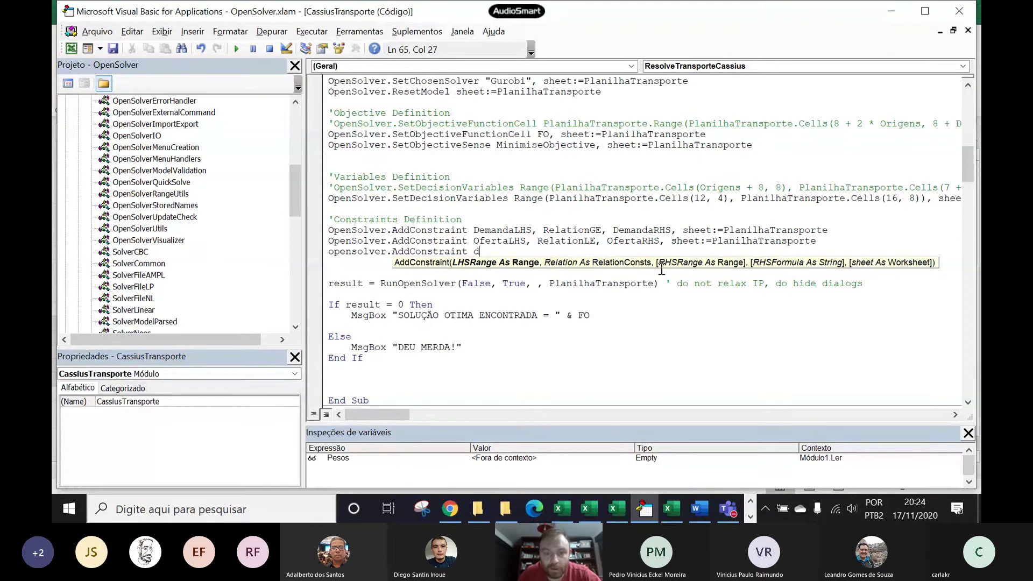
# Step: Give the new AddConstraint statement Var as its left-hand range and RelationBIN as its relation
pyautogui.write('var')
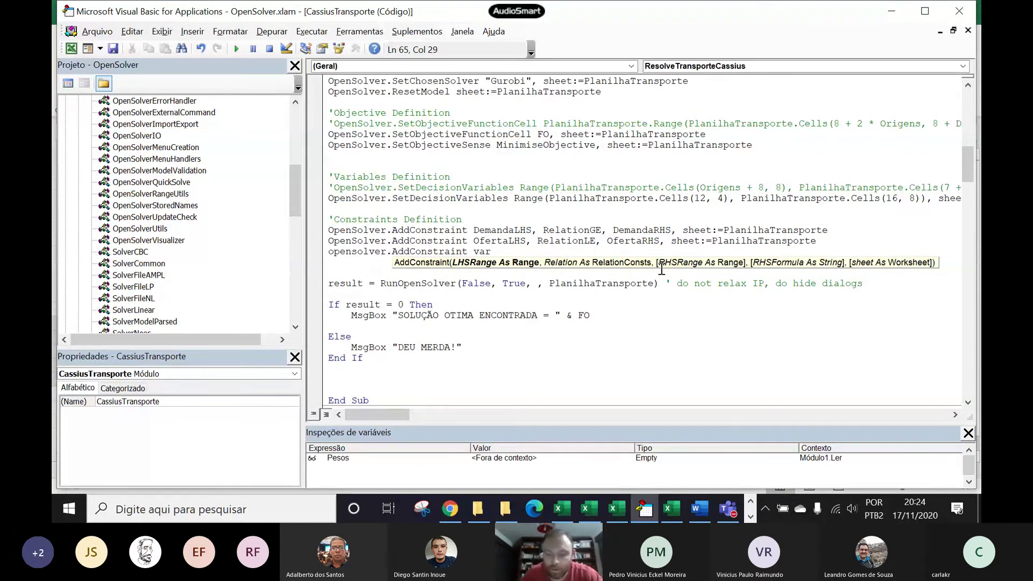
pyautogui.write(',')
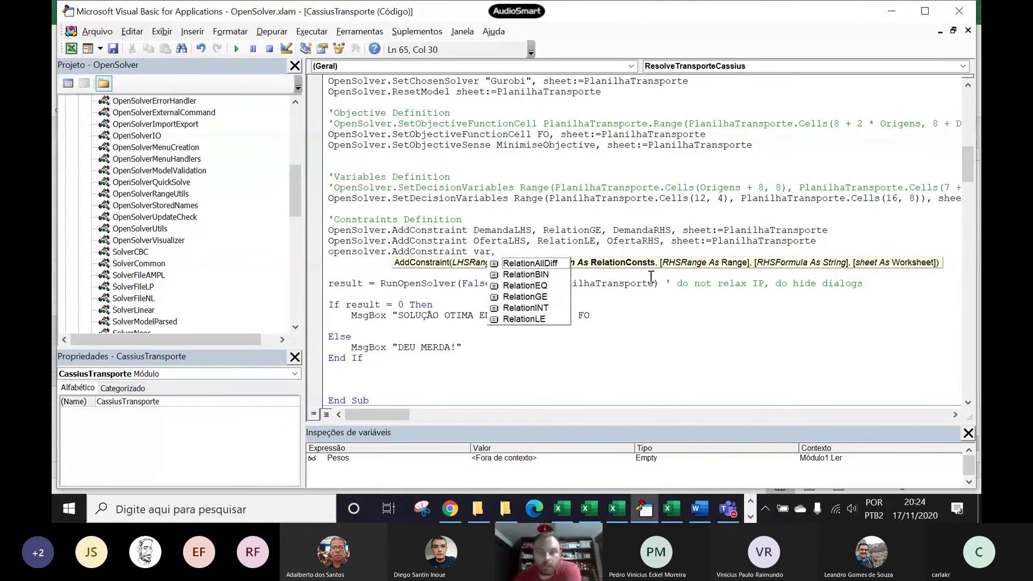
pyautogui.click(512, 276)
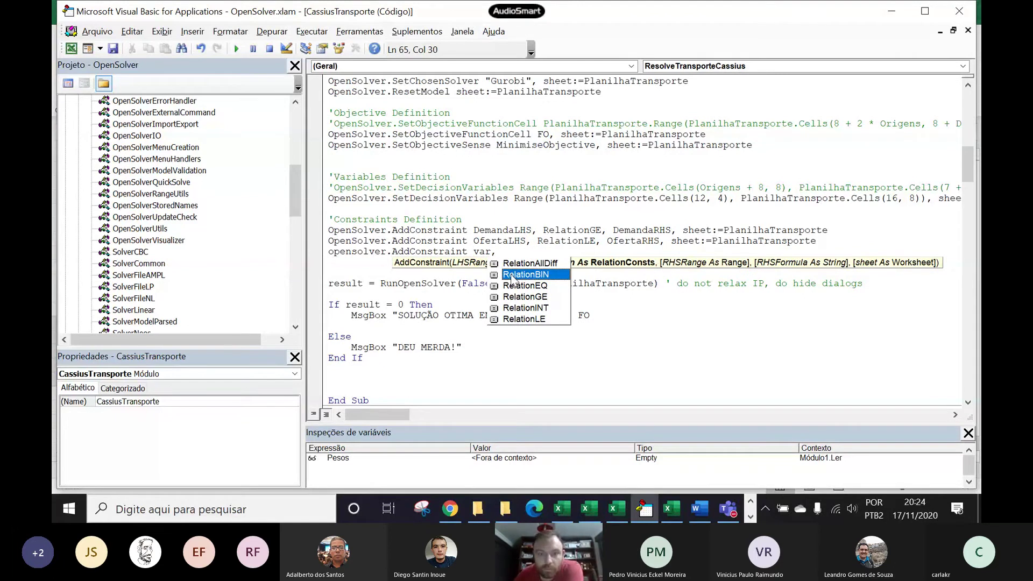
pyautogui.doubleClick(514, 275)
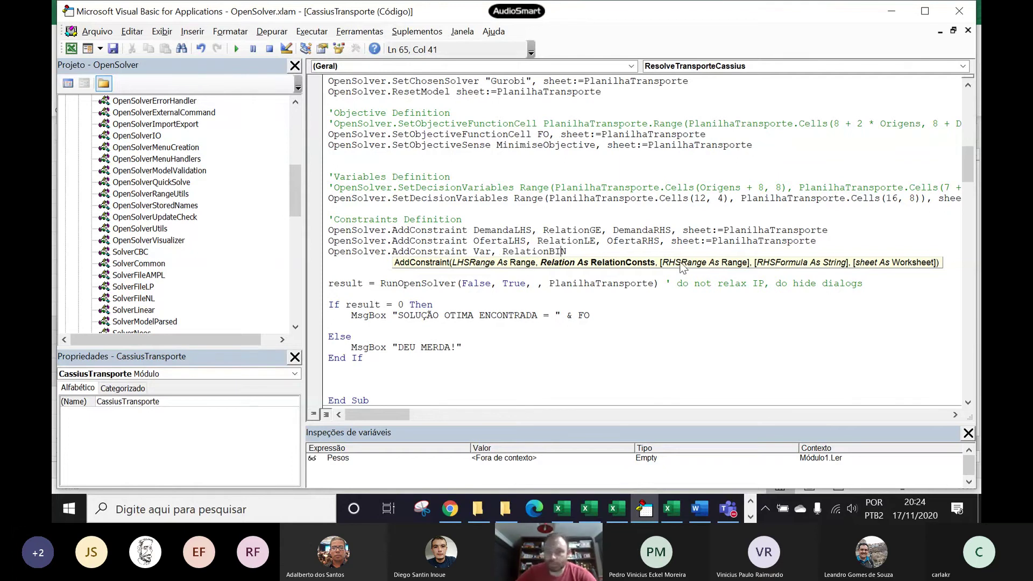
pyautogui.press('Up')
pyautogui.press('Down')
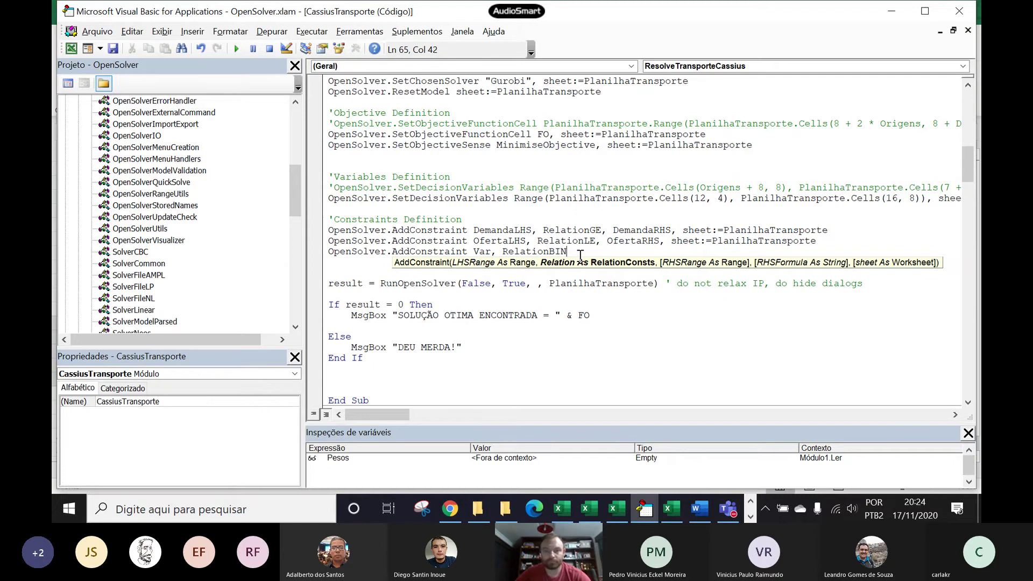
# Step: Delete the example AddConstraint statement for Var with RelationBIN
pyautogui.moveTo(567, 252); pyautogui.dragTo(337, 253)
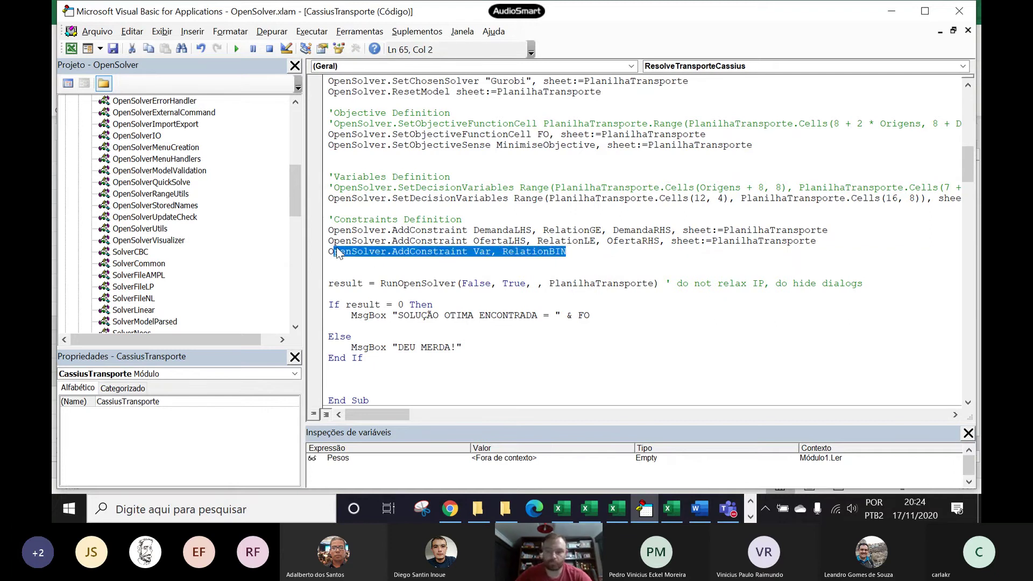
pyautogui.press('BackSpace')
pyautogui.press('BackSpace')
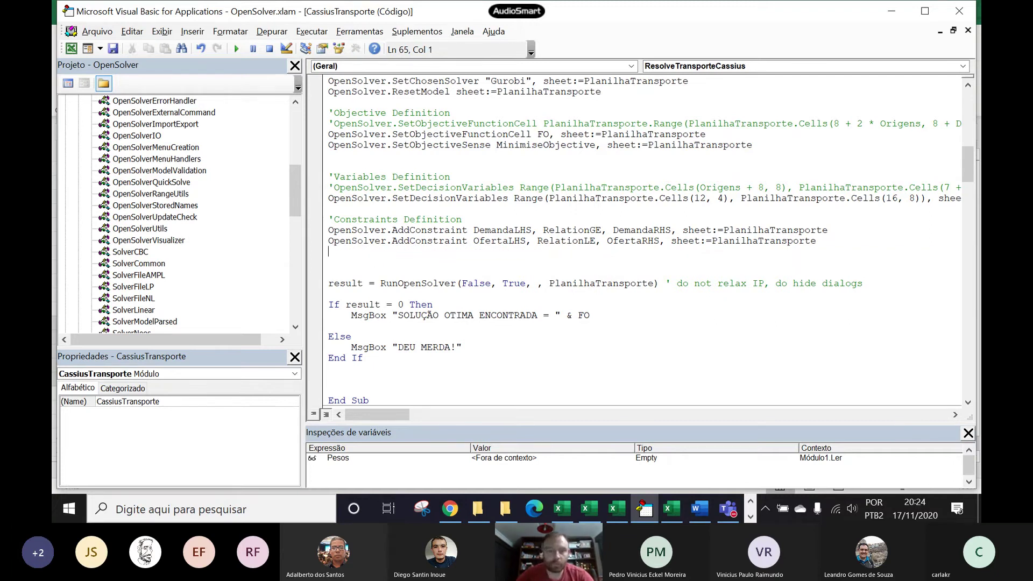
pyautogui.click(446, 263)
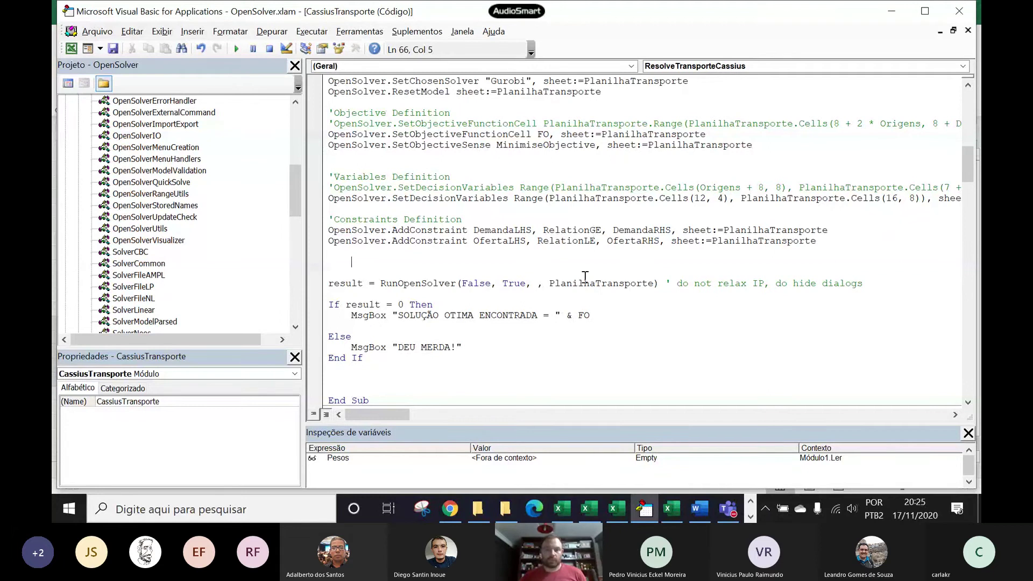
# Step: Examine the result = RunOpenSolver statement and its False and True arguments
pyautogui.scroll(-2, 530, 267)
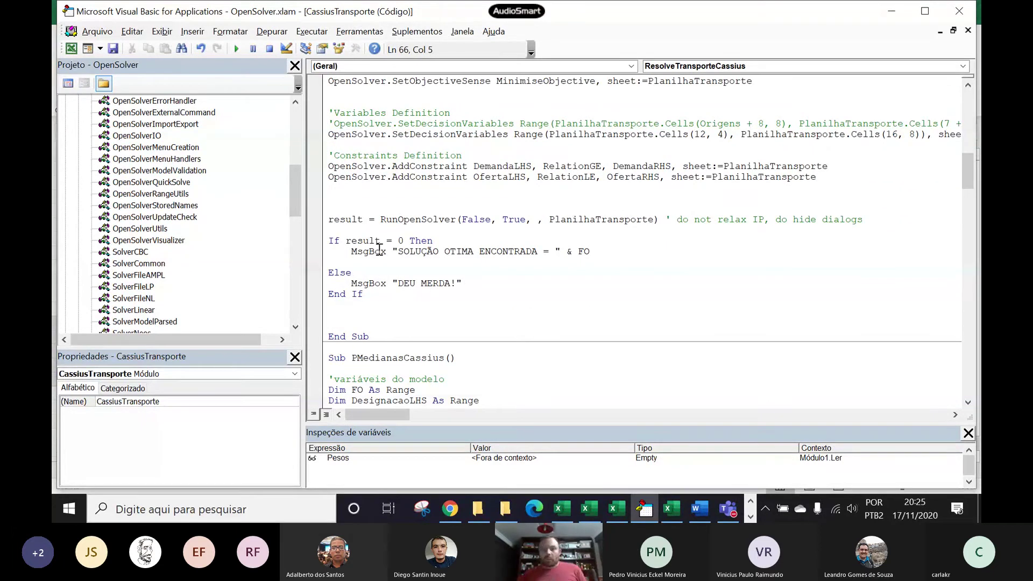
pyautogui.doubleClick(333, 220)
pyautogui.click(360, 232)
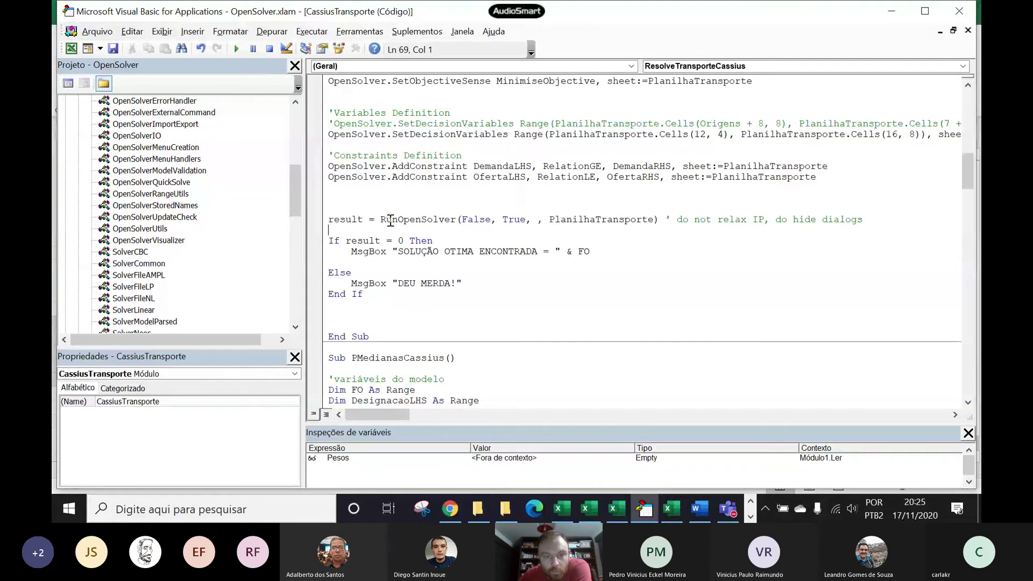
pyautogui.click(474, 220)
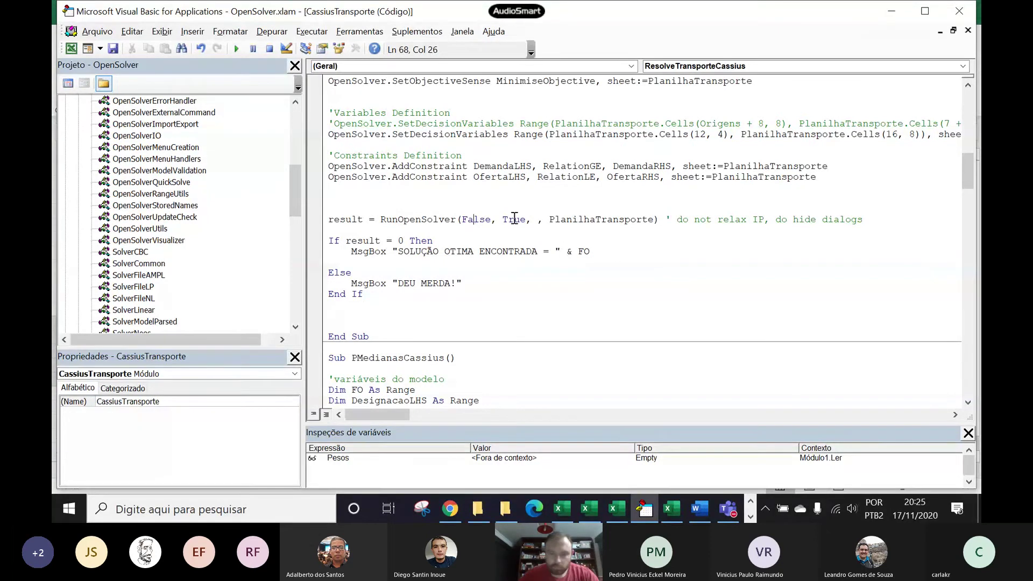
pyautogui.click(479, 217)
pyautogui.click(514, 219)
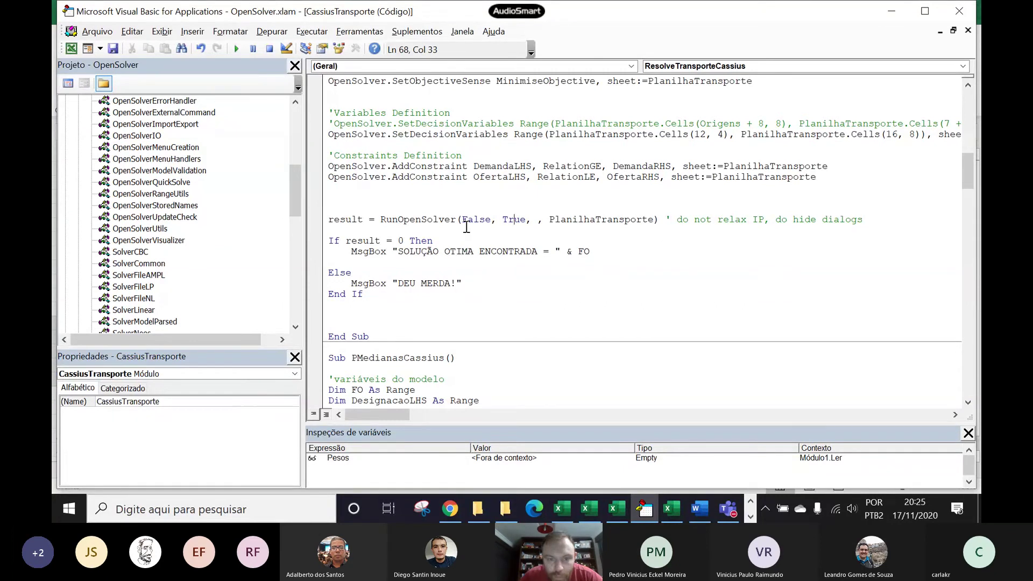
# Step: Write "result = runopensolver(" on a new line below the existing RunOpenSolver call to bring up its parameter list
pyautogui.click(874, 225)
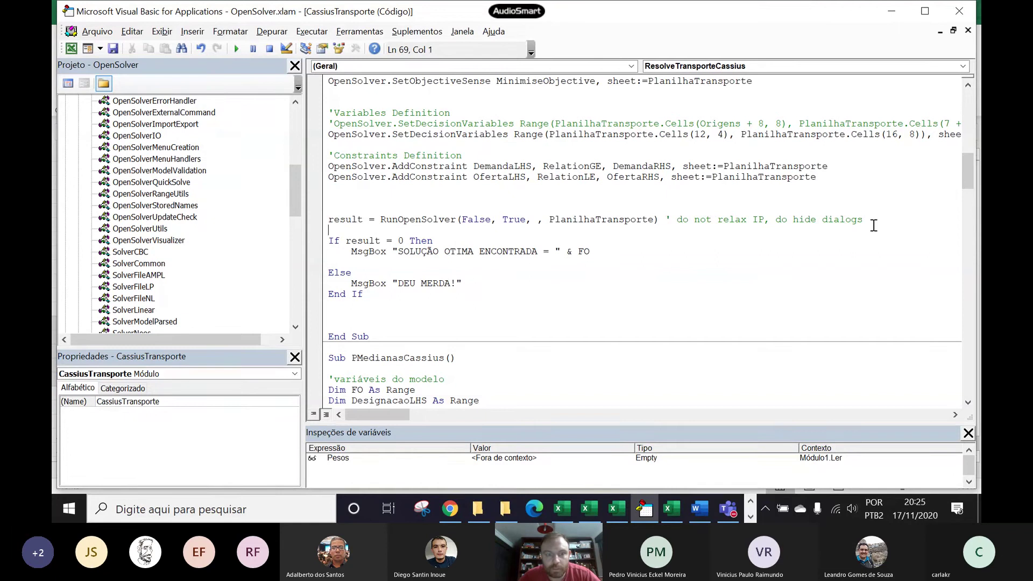
pyautogui.press('Return')
pyautogui.press('Up')
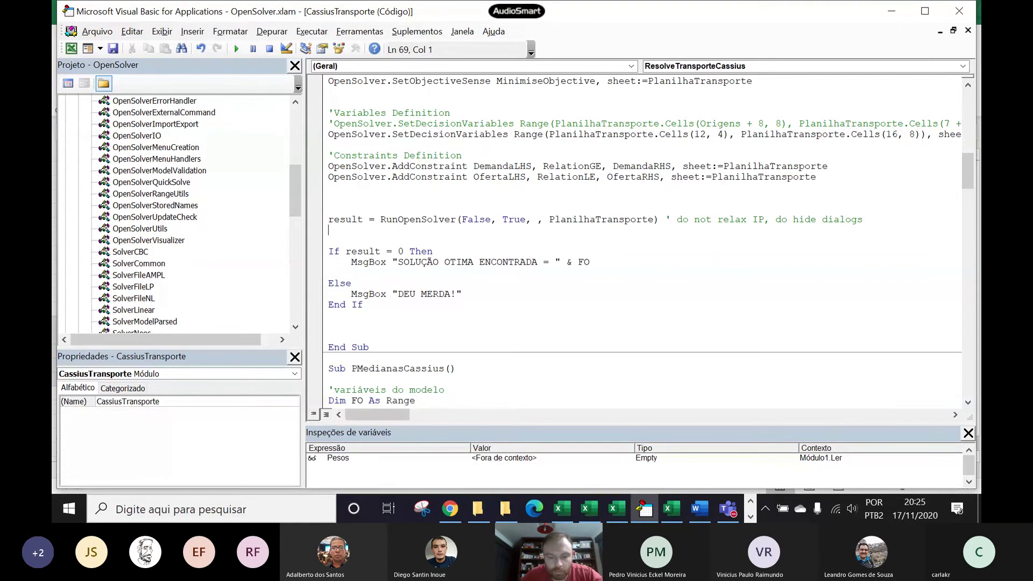
pyautogui.write('result')
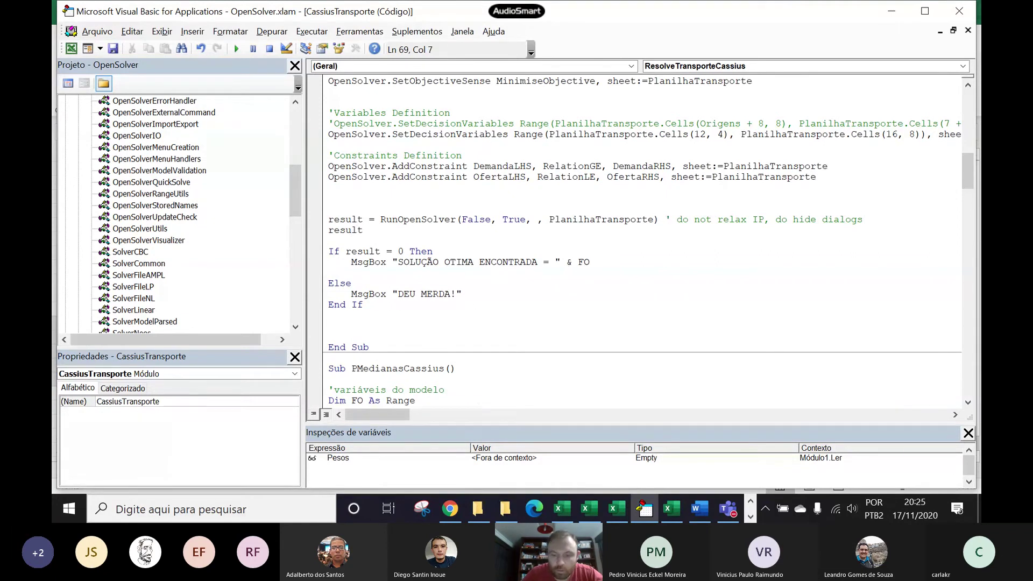
pyautogui.write(' = run')
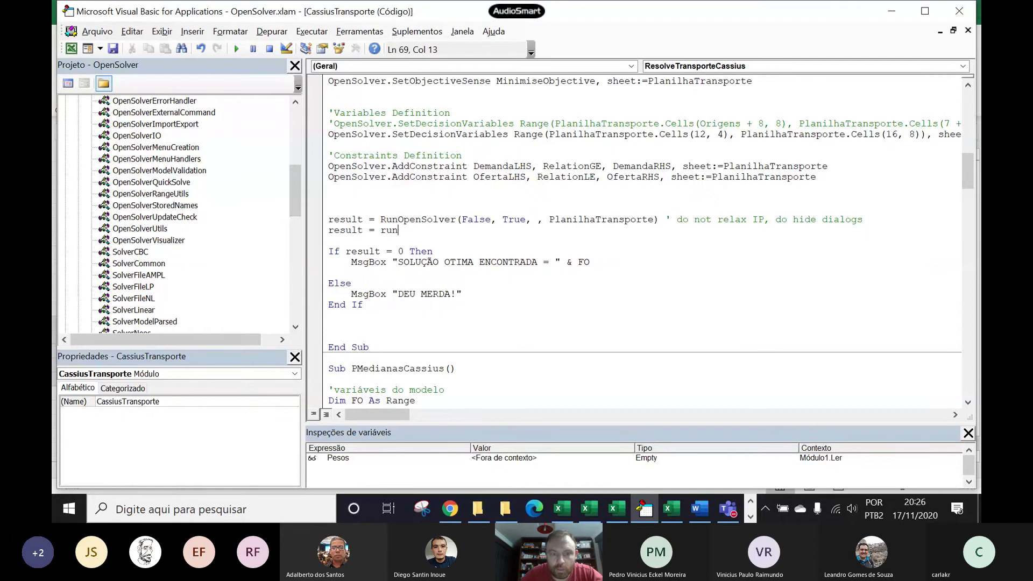
pyautogui.write('open')
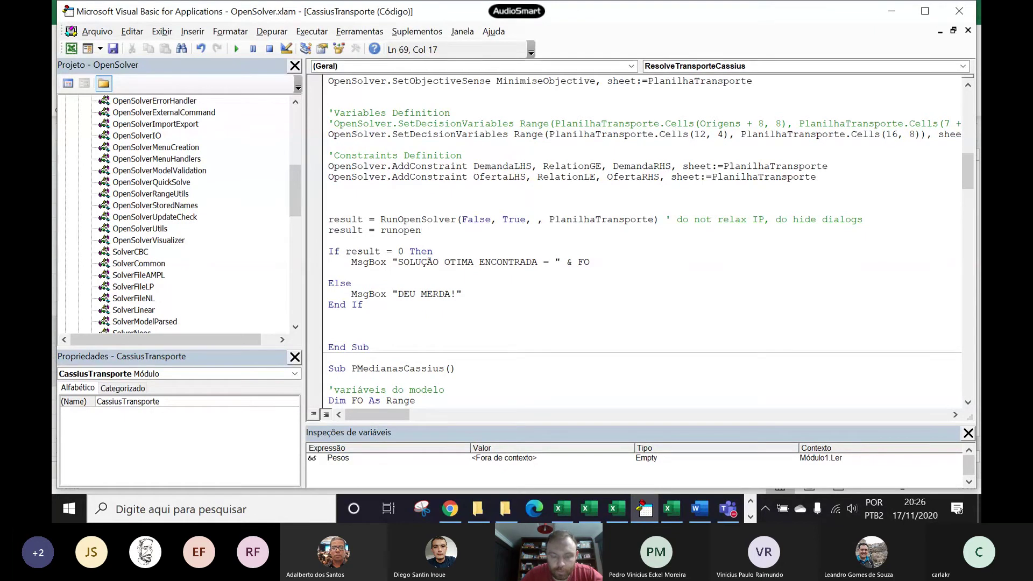
pyautogui.write('solver(')
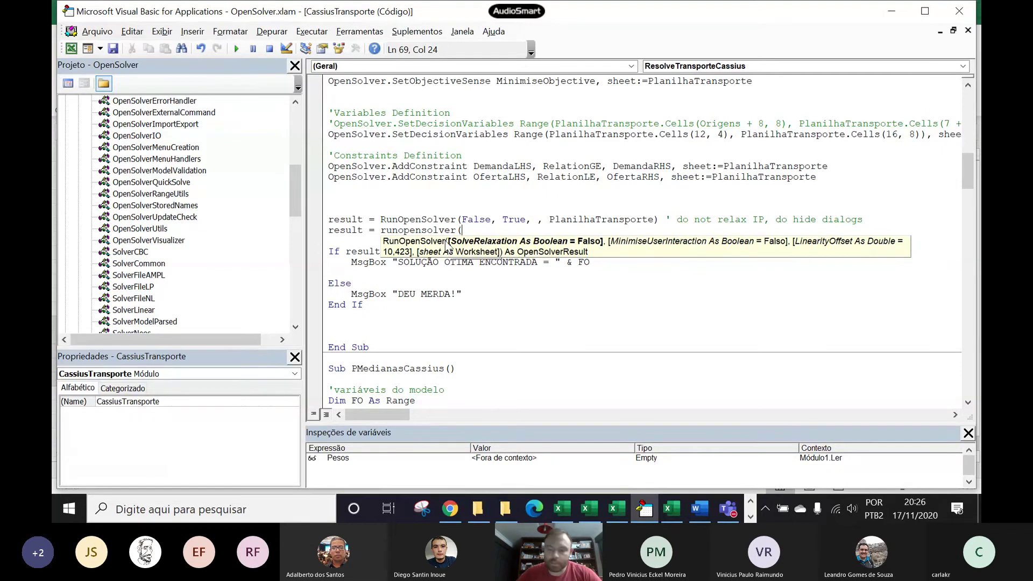
# Step: Delete the incomplete second runopensolver statement, leaving its line blank
pyautogui.press('BackSpace')
pyautogui.press('BackSpace')
pyautogui.press('BackSpace')
pyautogui.press('BackSpace')
pyautogui.press('BackSpace')
pyautogui.press('BackSpace')
pyautogui.press('BackSpace')
pyautogui.press('BackSpace')
pyautogui.press('BackSpace')
pyautogui.press('BackSpace')
pyautogui.press('BackSpace')
pyautogui.press('BackSpace')
pyautogui.press('BackSpace')
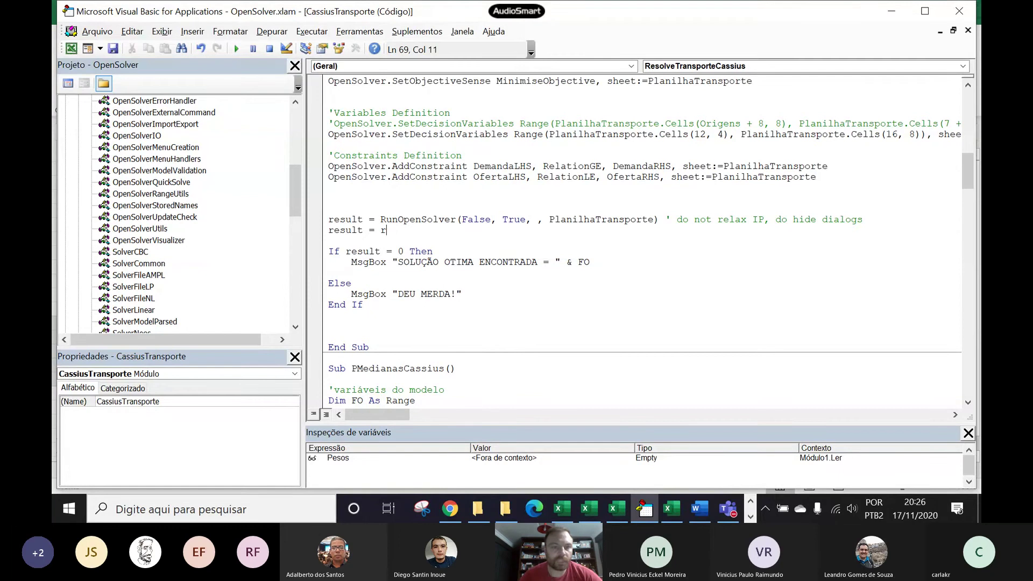
pyautogui.press('BackSpace')
pyautogui.press('BackSpace')
pyautogui.press('BackSpace')
pyautogui.press('BackSpace')
pyautogui.press('BackSpace')
pyautogui.press('BackSpace')
pyautogui.press('BackSpace')
pyautogui.press('BackSpace')
pyautogui.press('BackSpace')
pyautogui.press('BackSpace')
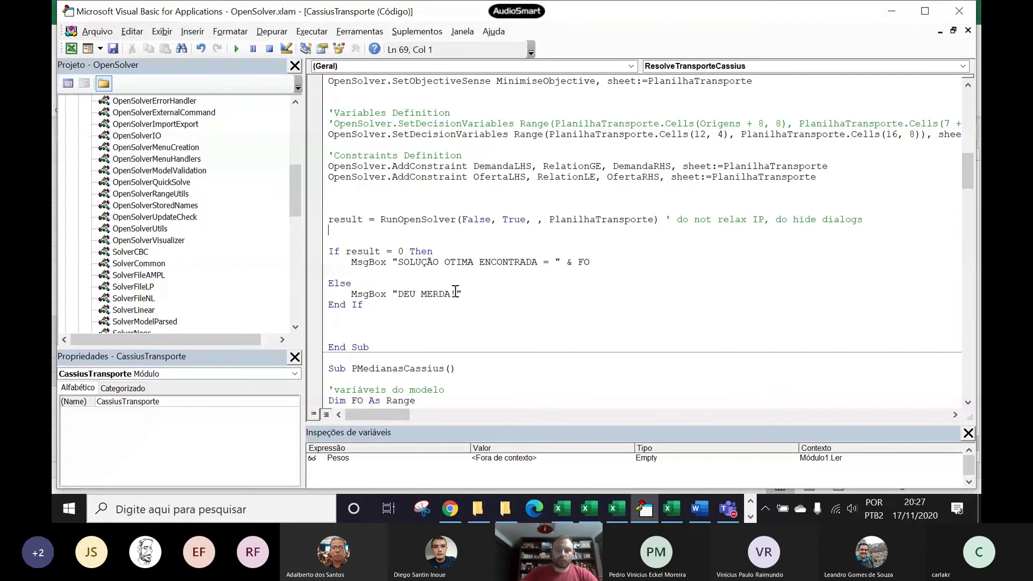
# Step: Replace the second word of the Else branch's MsgBox text so the message reads "DEU Errado!"
pyautogui.moveTo(451, 294); pyautogui.dragTo(420, 298)
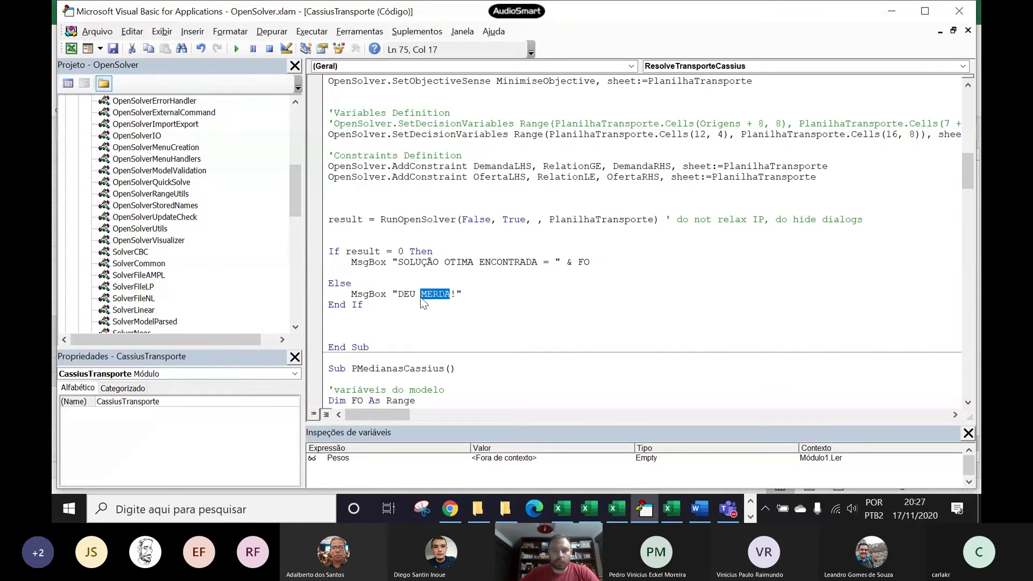
pyautogui.write('Errado')
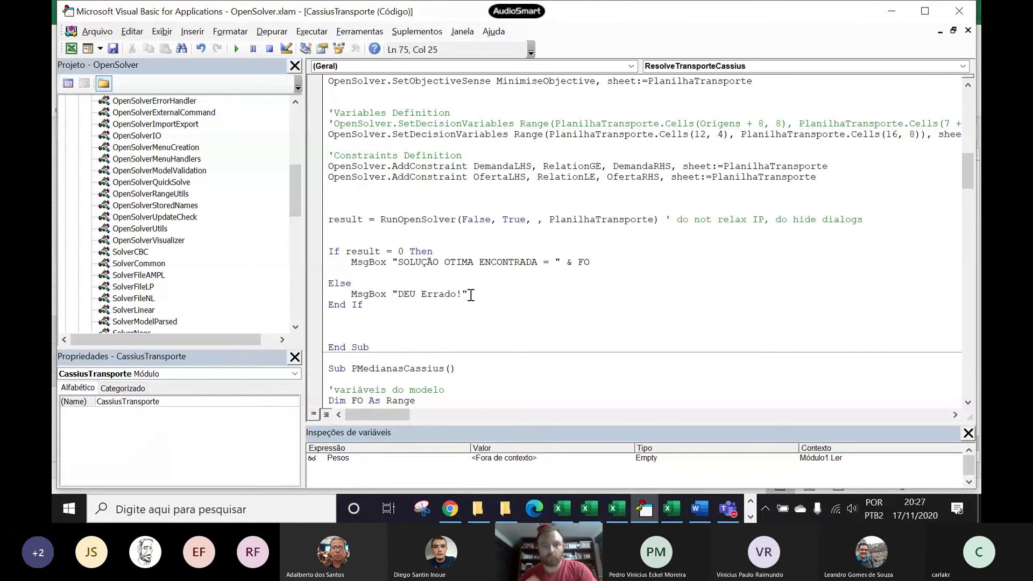
pyautogui.click(446, 275)
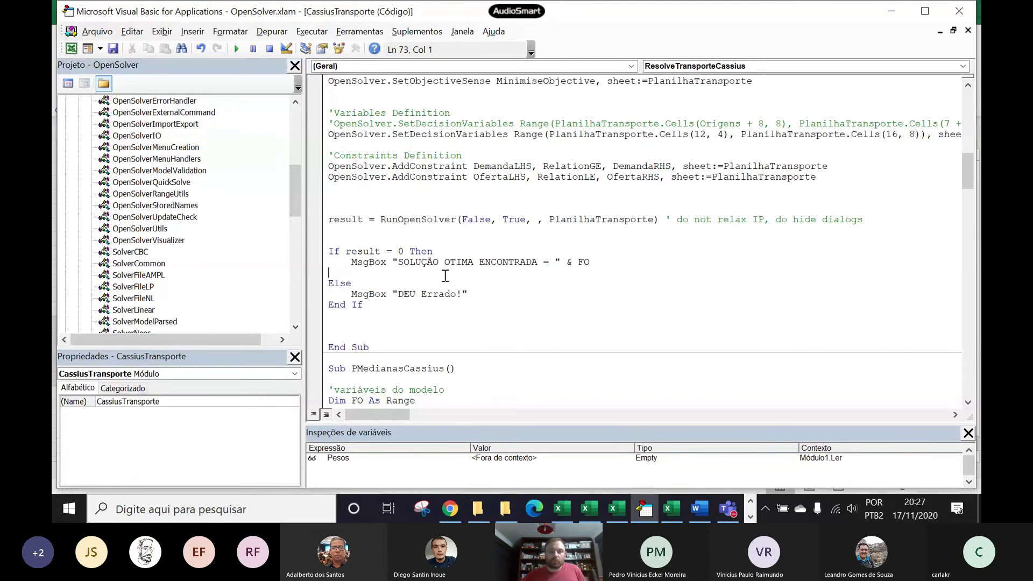
pyautogui.click(437, 220)
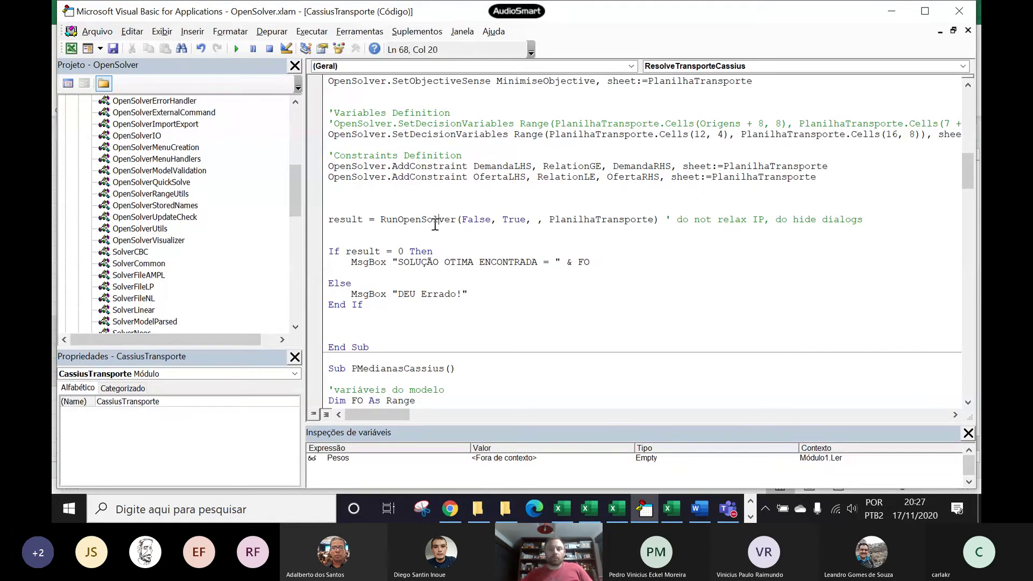
pyautogui.click(376, 199)
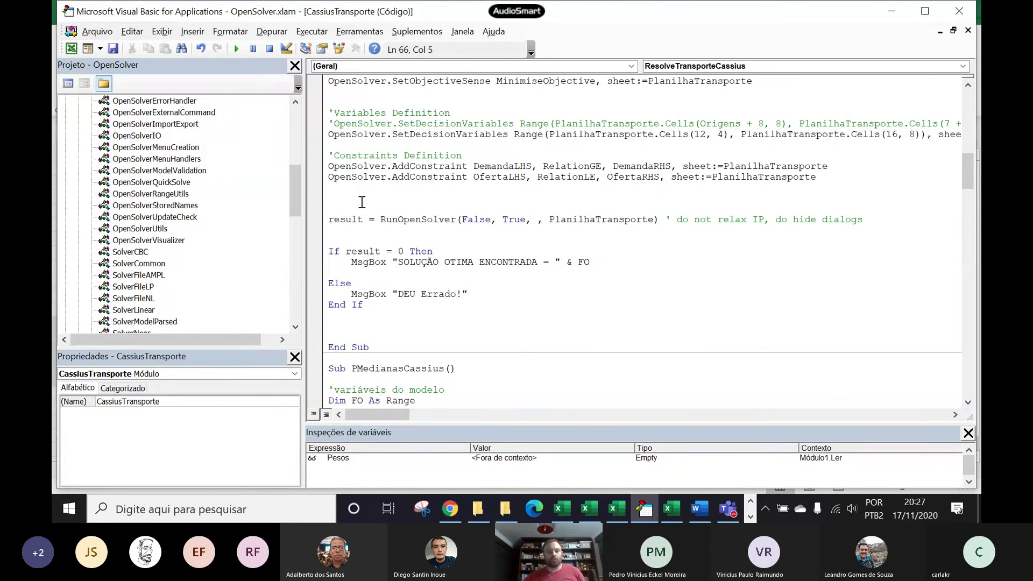
# Step: Run the transport-problem solving macro and dismiss its result message
pyautogui.scroll(5, 386, 275)
pyautogui.scroll(6, 386, 274)
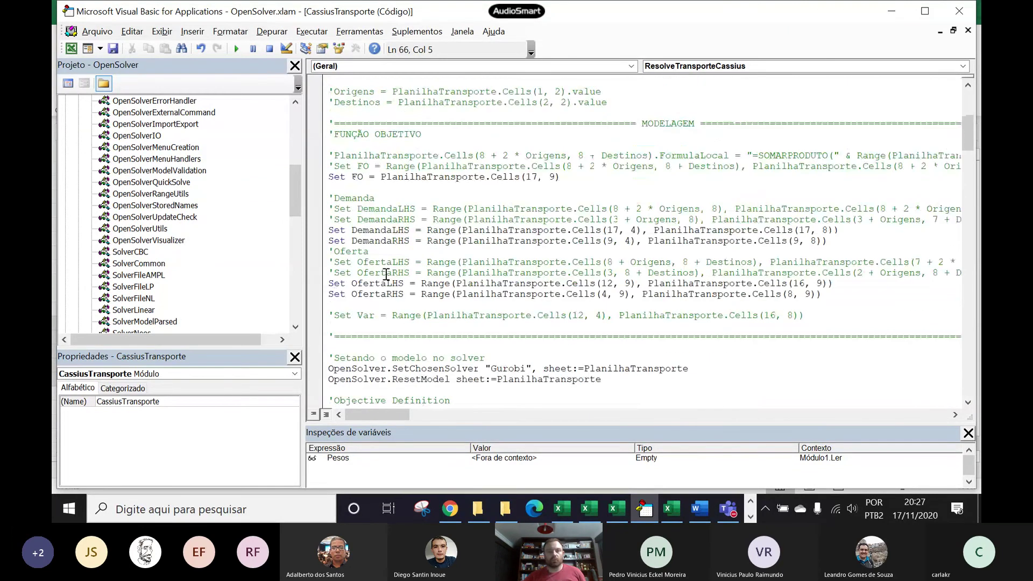
pyautogui.scroll(7, 387, 274)
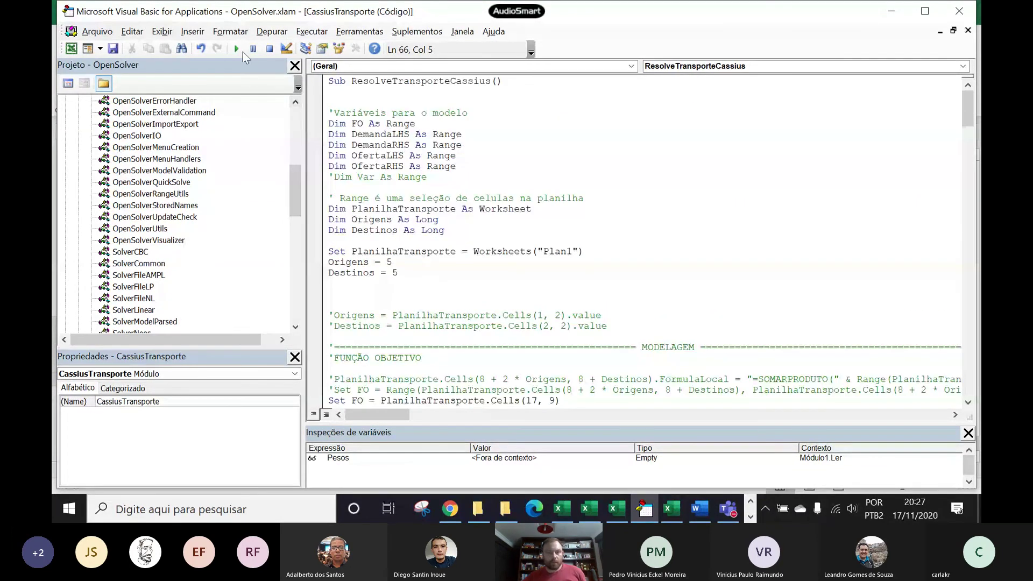
pyautogui.click(238, 49)
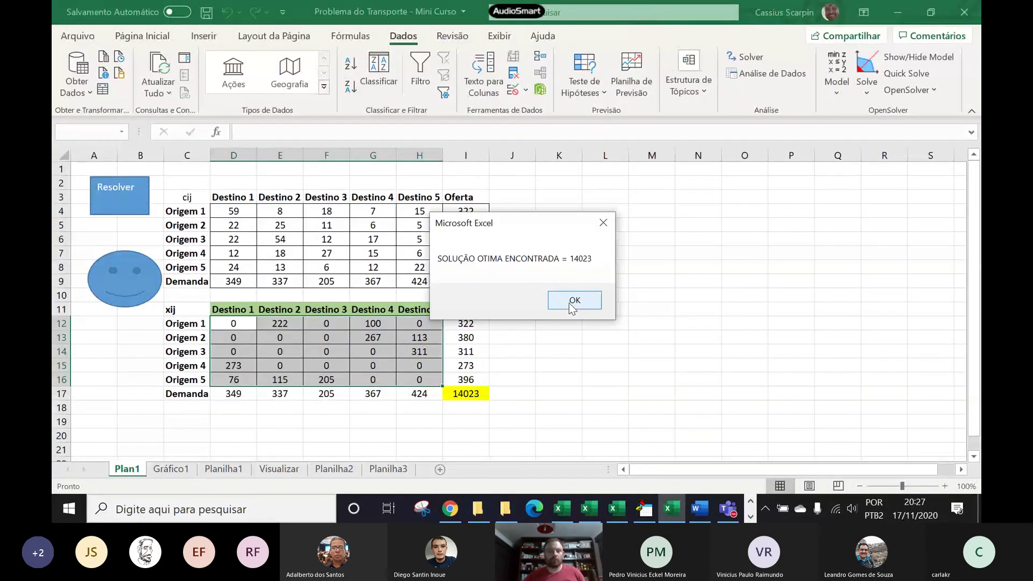
pyautogui.click(572, 304)
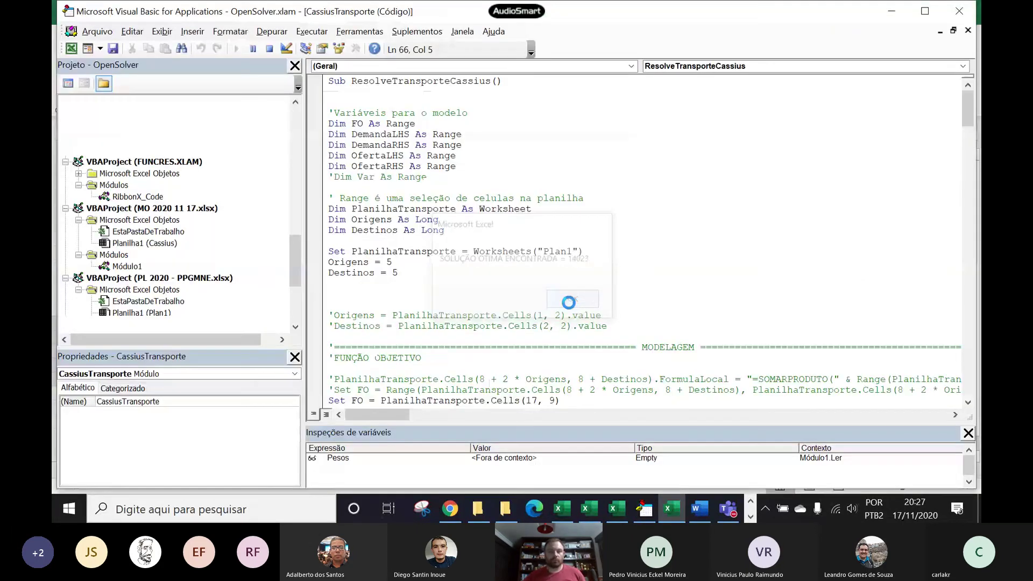
# Step: Switch to the transport workbook in Excel and clear the xij decision cells D12:H16 on Plan1
pyautogui.click(678, 499)
pyautogui.click(605, 379)
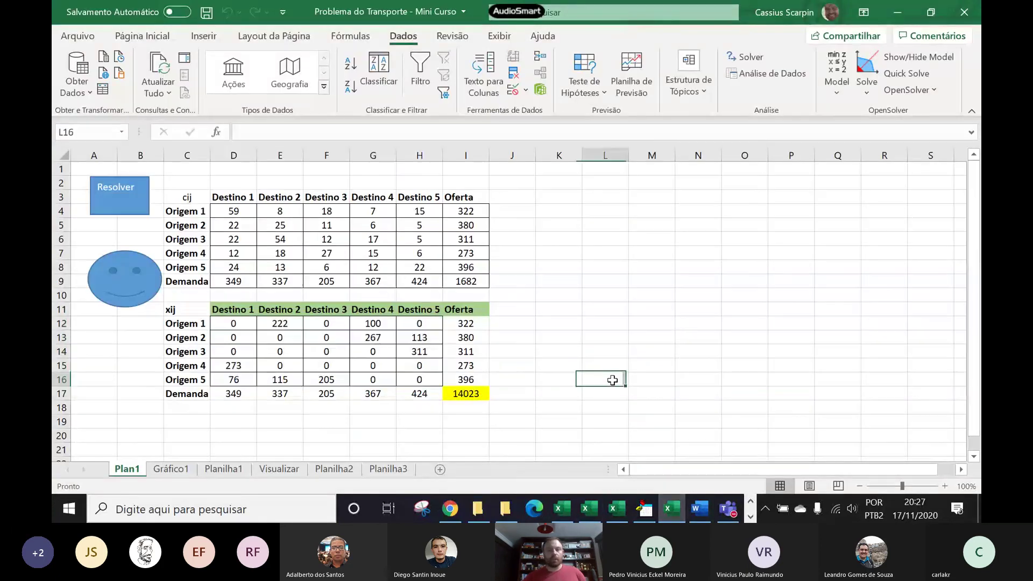
pyautogui.moveTo(233, 324); pyautogui.dragTo(412, 372)
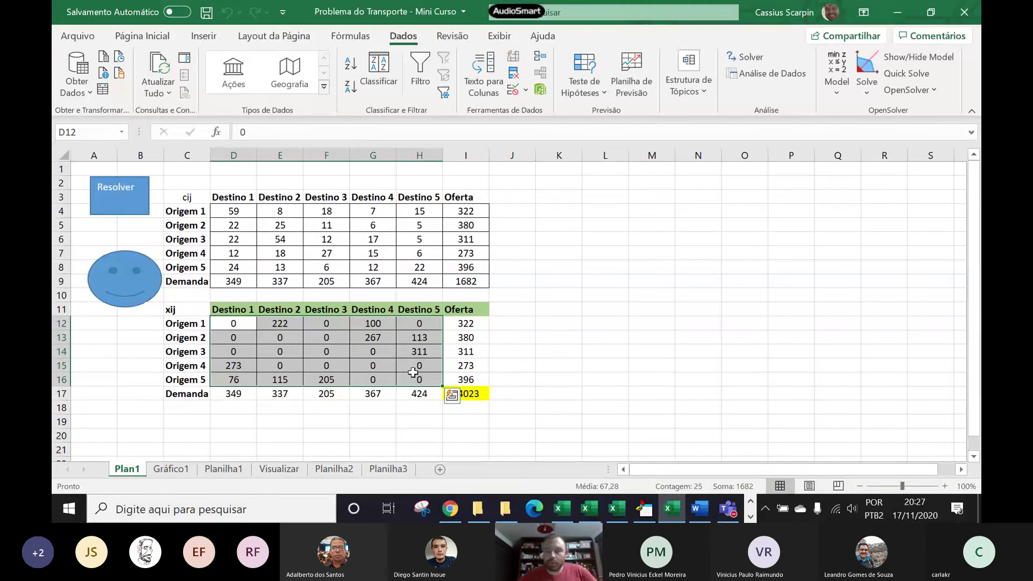
pyautogui.press('Delete')
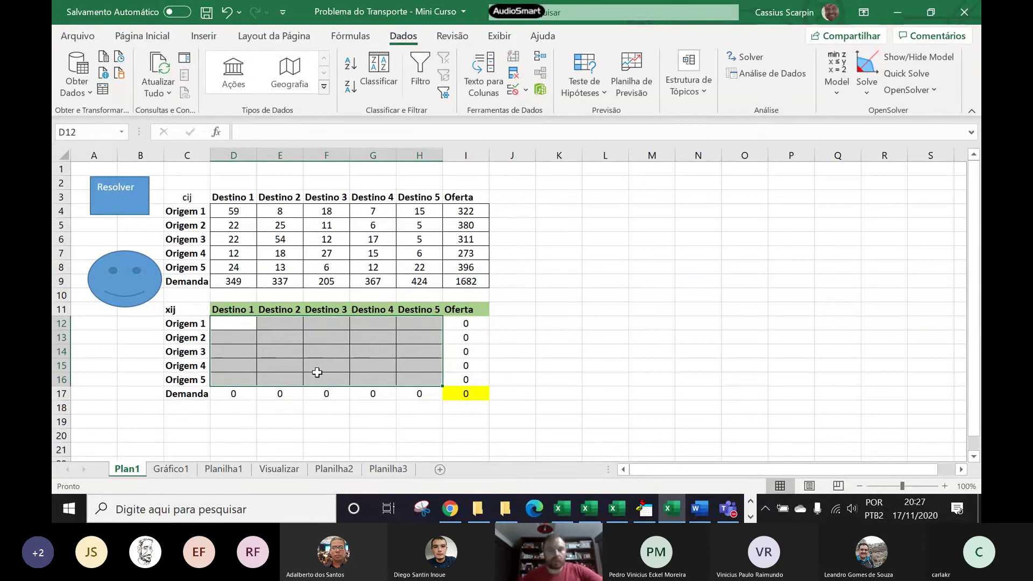
pyautogui.click(355, 397)
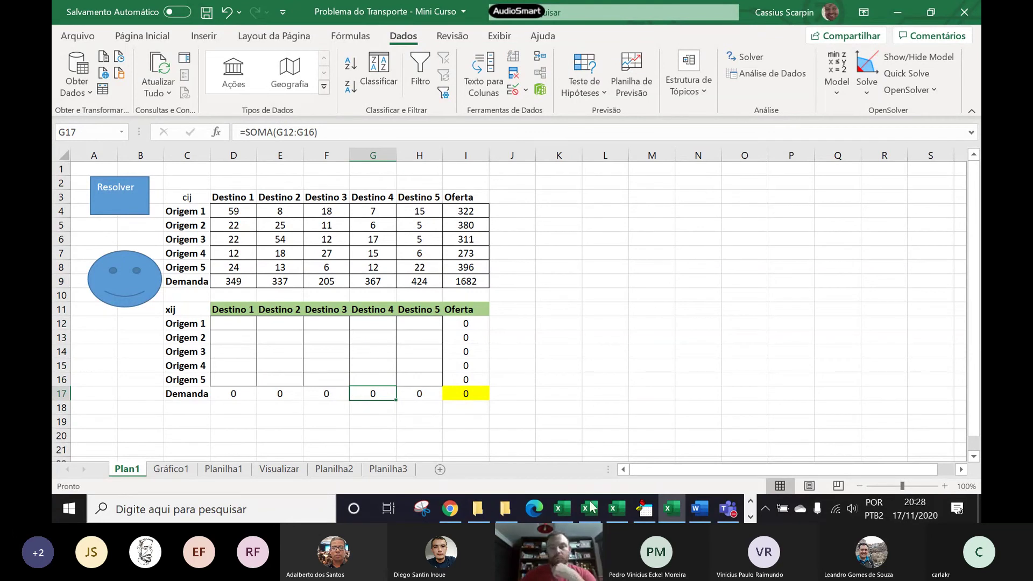
# Step: Switch to the Visual Basic editor and look up the option for inserting a module in the OpenSolver project's Módulos folder
pyautogui.moveTo(644, 514)
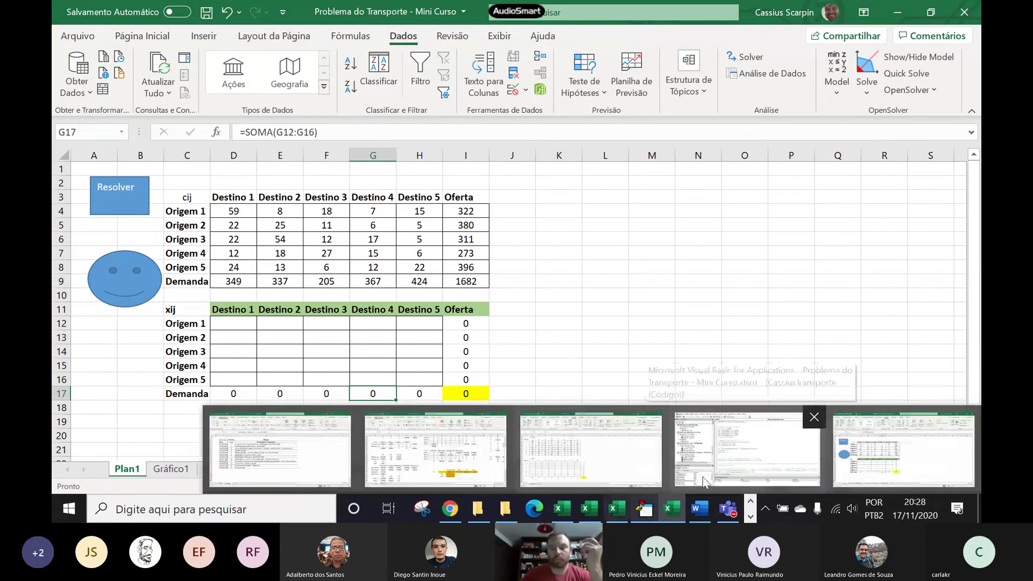
pyautogui.click(796, 447)
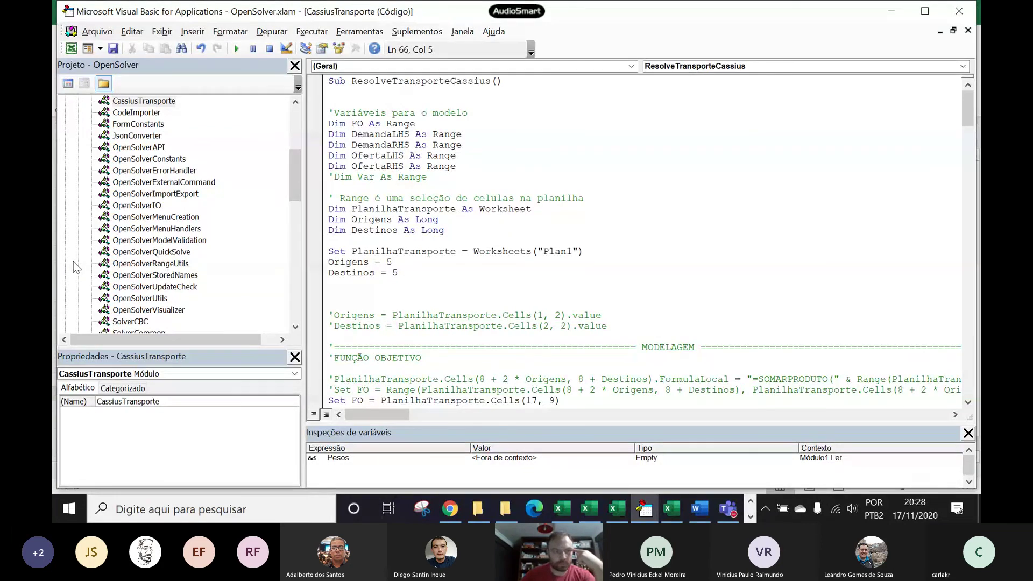
pyautogui.scroll(2, 115, 215)
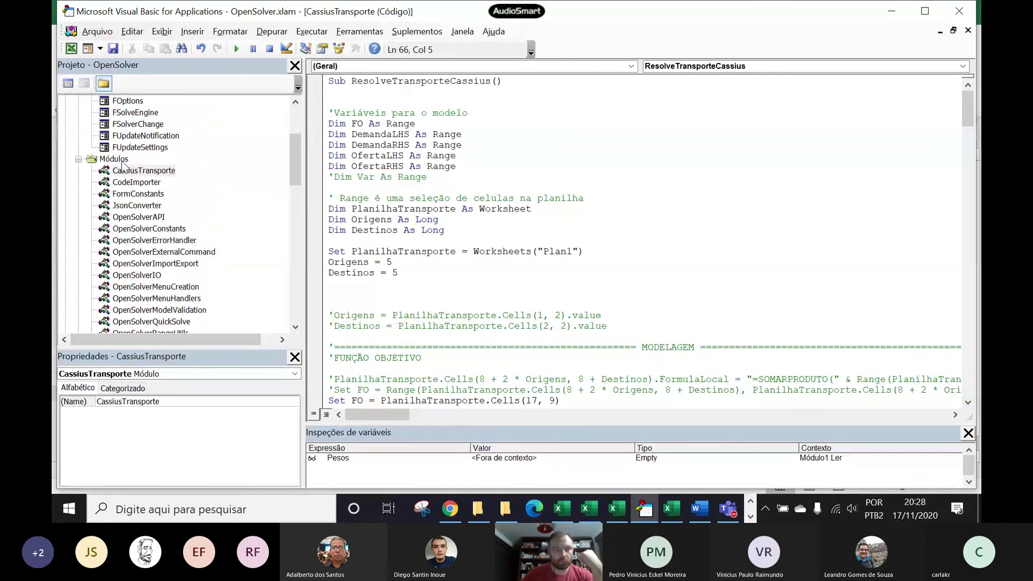
pyautogui.scroll(4, 123, 167)
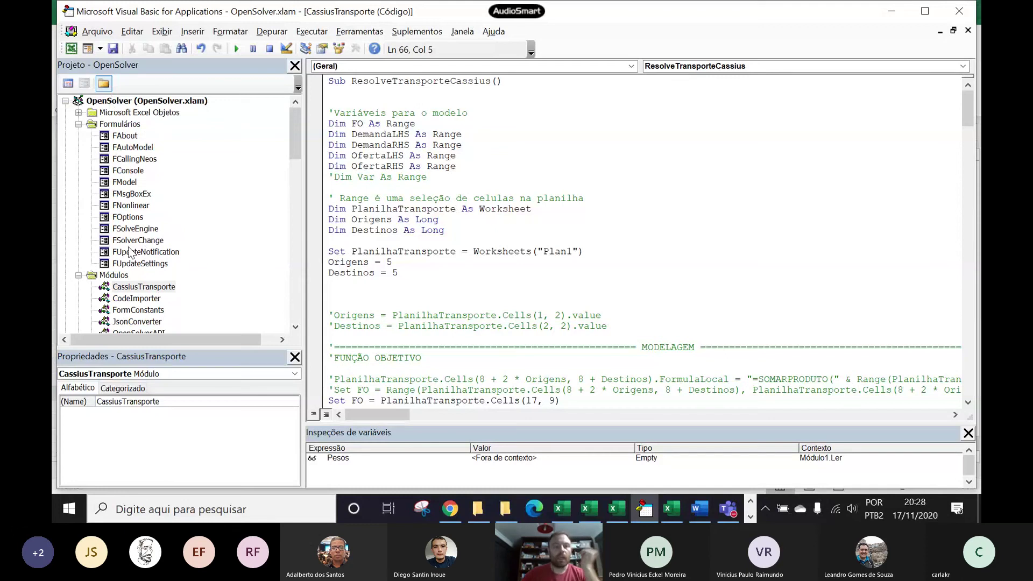
pyautogui.rightClick(127, 278)
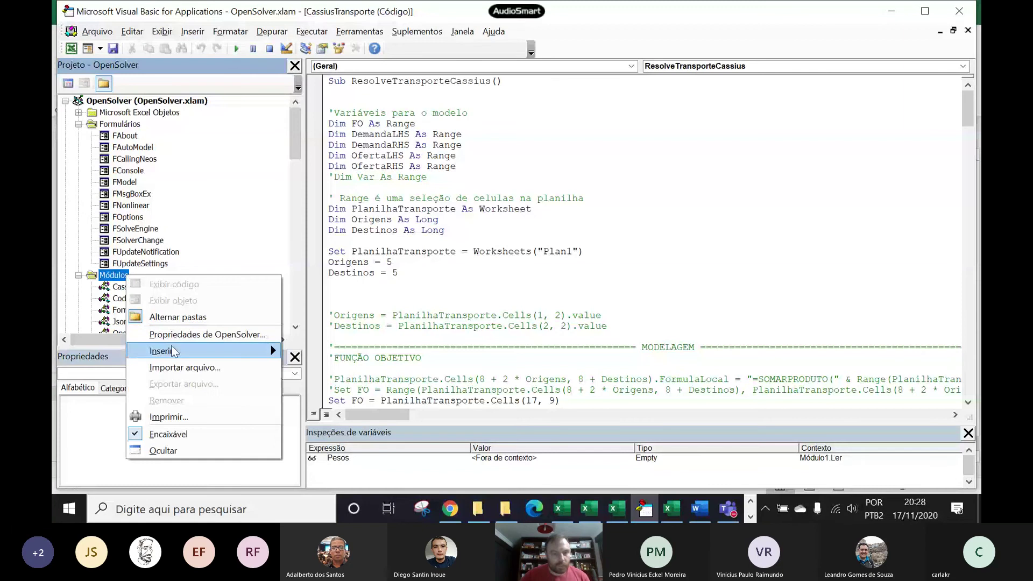
pyautogui.moveTo(252, 351)
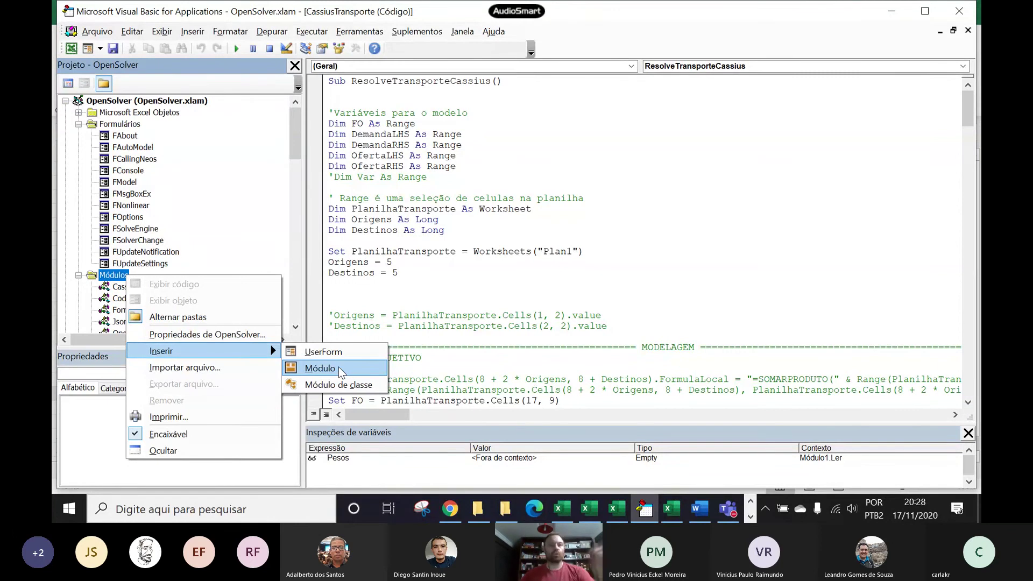
pyautogui.click(330, 293)
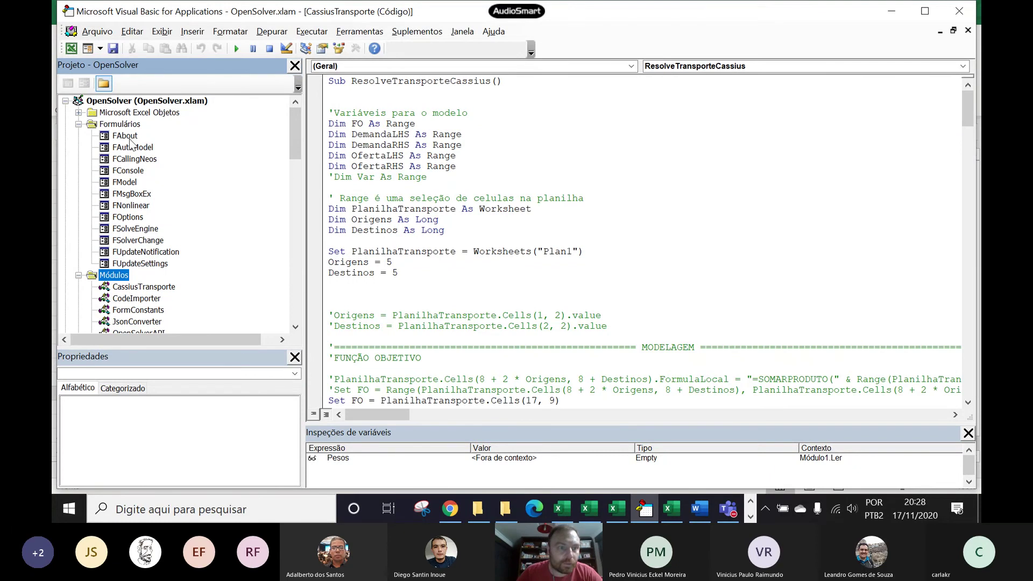
# Step: Open the code of Módulo1 in the Problema do Transporte - Mini Curso project
pyautogui.scroll(-15, 134, 141)
pyautogui.scroll(-5, 133, 141)
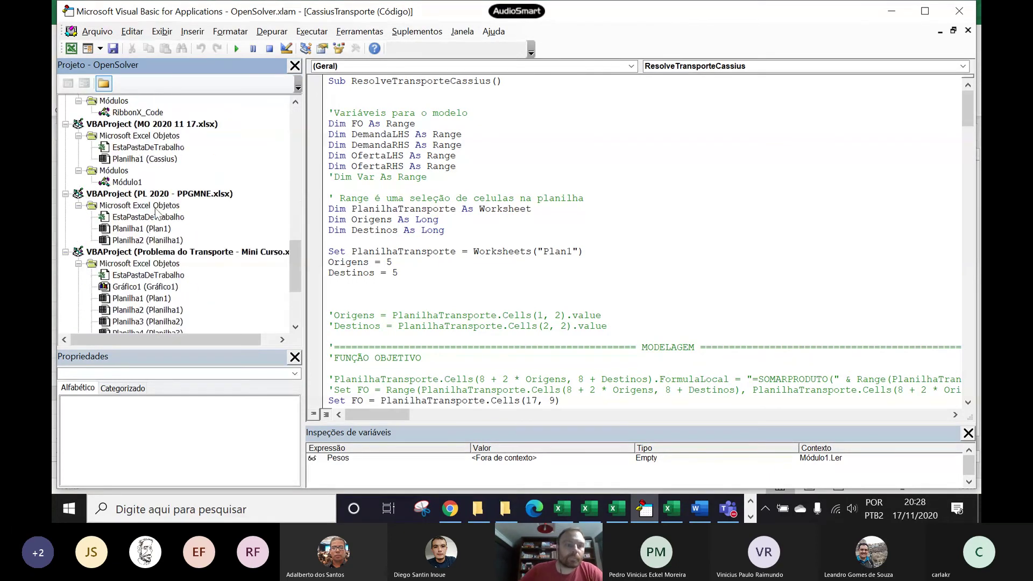
pyautogui.scroll(-2, 161, 232)
pyautogui.scroll(-1, 159, 274)
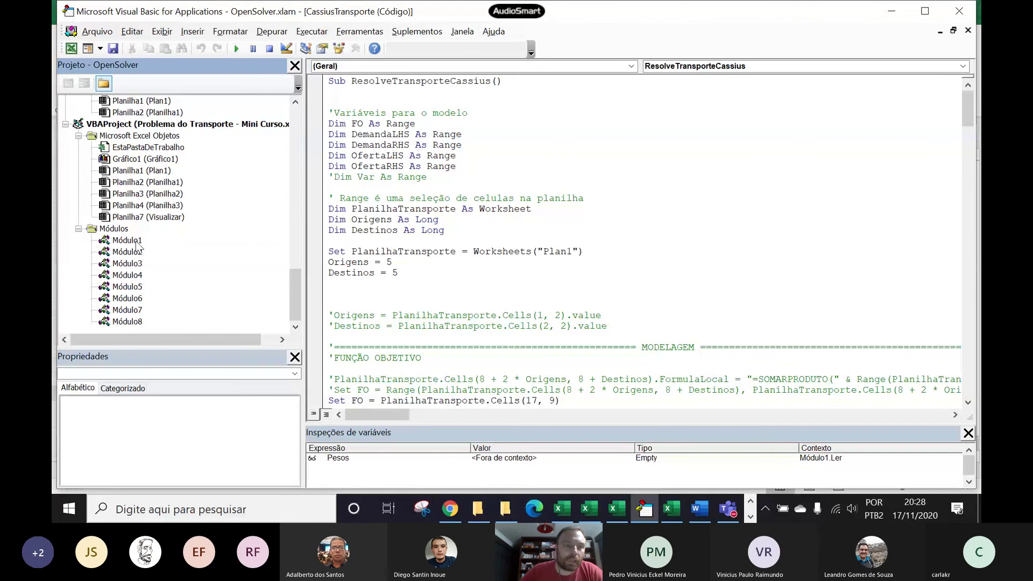
pyautogui.doubleClick(135, 241)
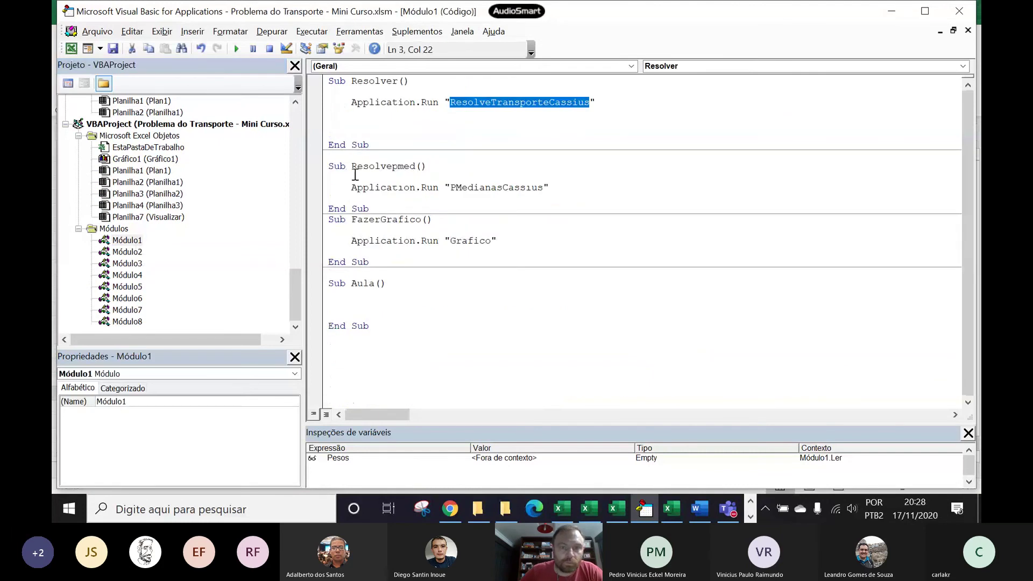
# Step: Examine the Resolver procedure's name and its Application.Run call to the transport-problem macro
pyautogui.click(333, 83)
pyautogui.moveTo(333, 83); pyautogui.dragTo(412, 87)
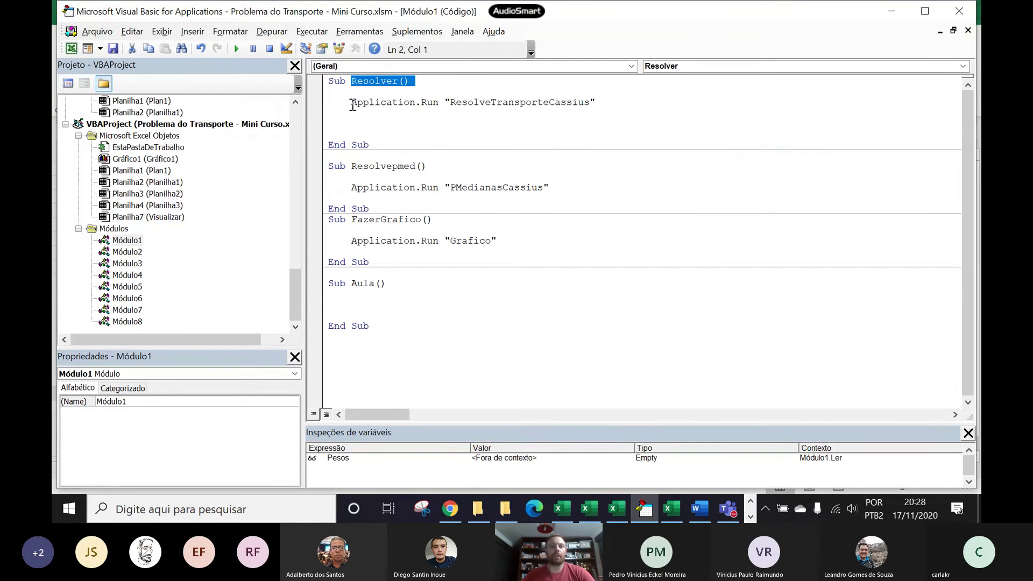
pyautogui.moveTo(353, 106); pyautogui.dragTo(460, 106)
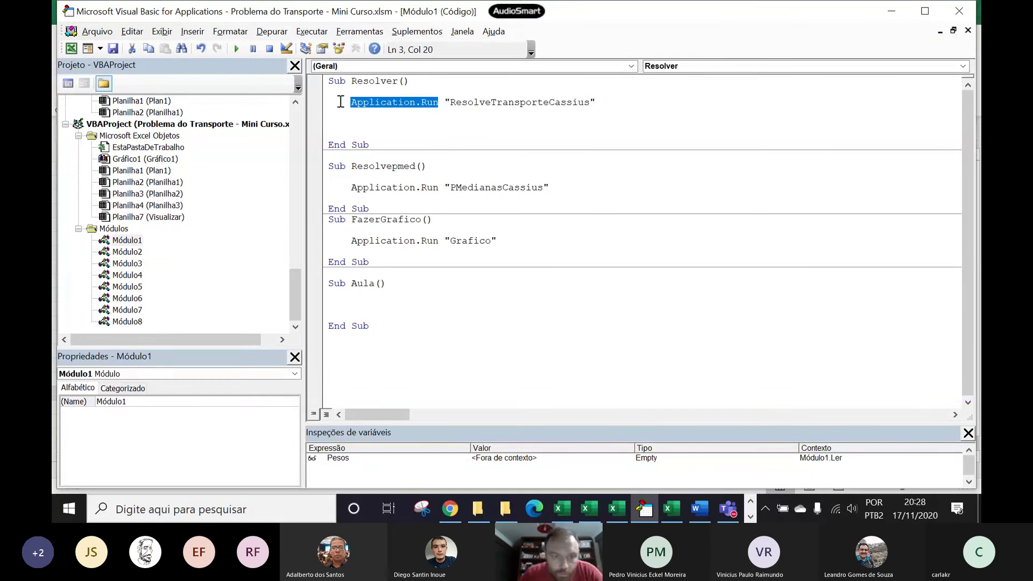
pyautogui.moveTo(351, 81); pyautogui.dragTo(401, 84)
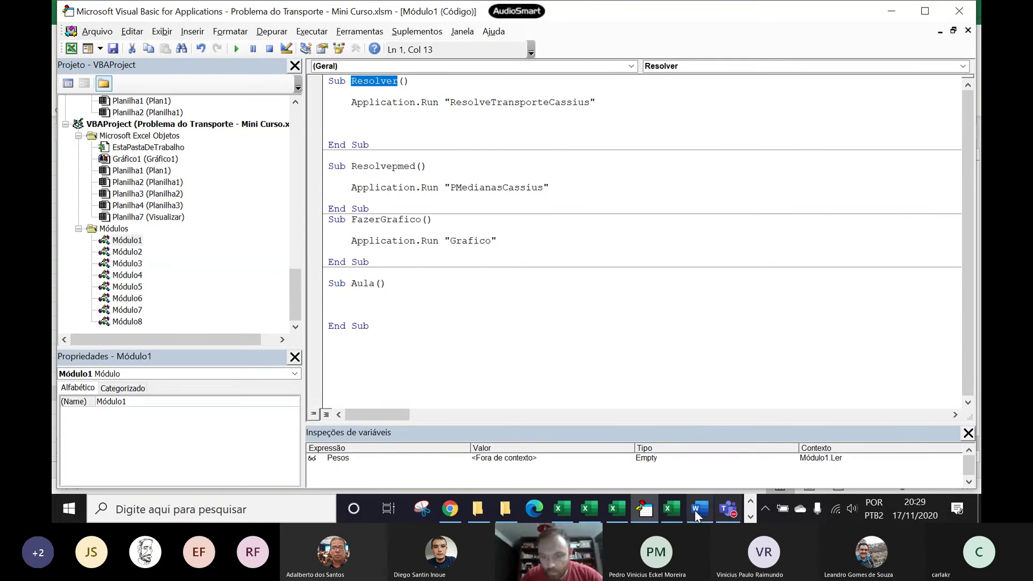
# Step: Switch to the Excel workbook and draw a five-pointed star about 1.48 cm high and 1.34 cm wide in column K, beside the cost table
pyautogui.click(677, 507)
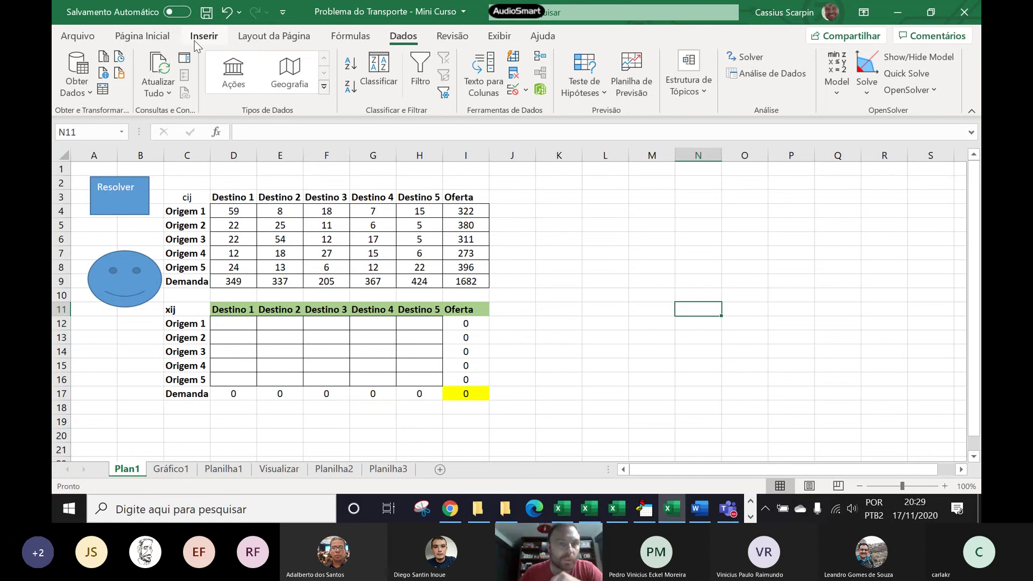
pyautogui.click(142, 35)
pyautogui.click(204, 35)
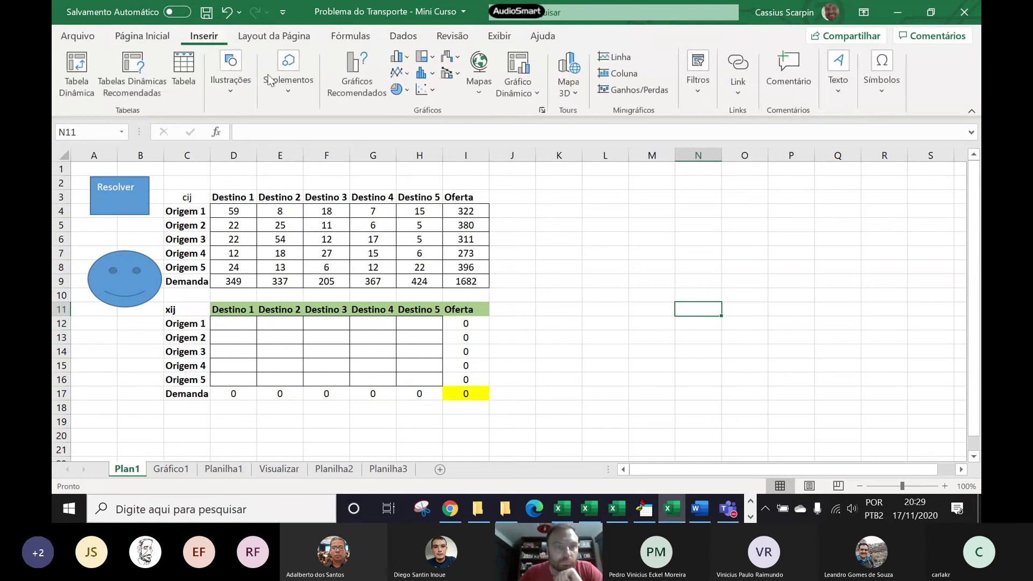
pyautogui.click(236, 94)
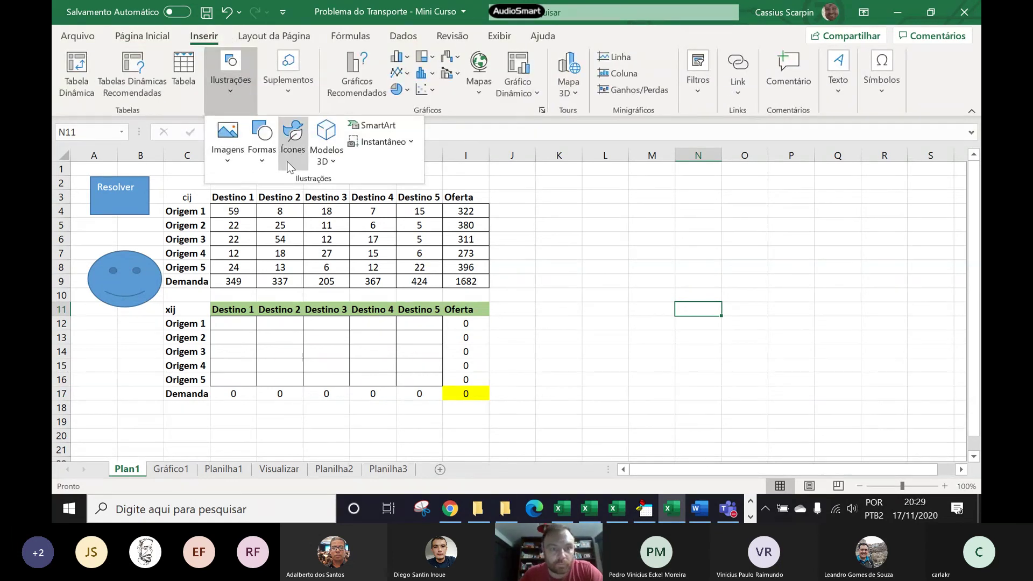
pyautogui.click(264, 161)
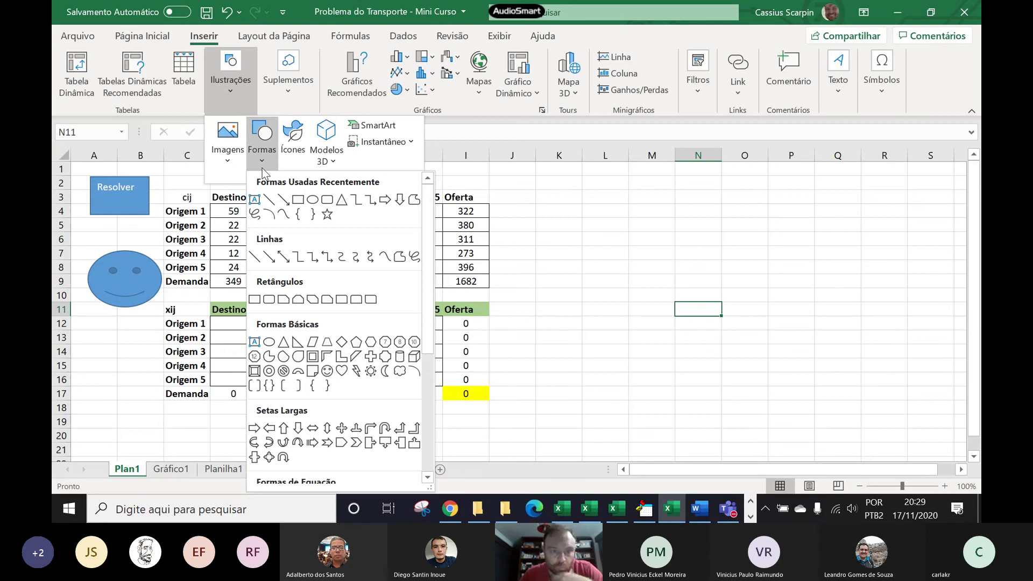
pyautogui.click(327, 214)
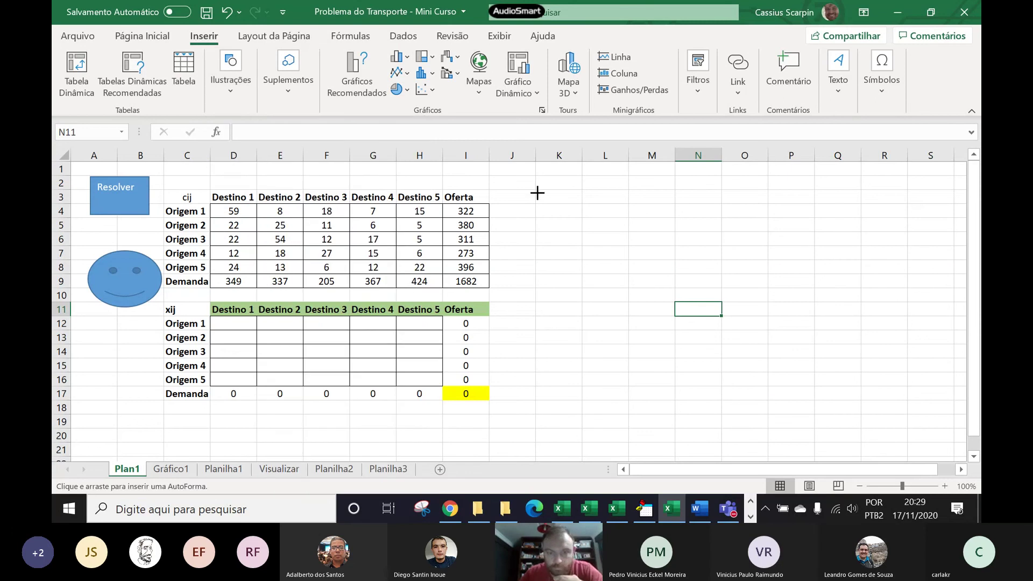
pyautogui.moveTo(536, 192); pyautogui.dragTo(576, 233)
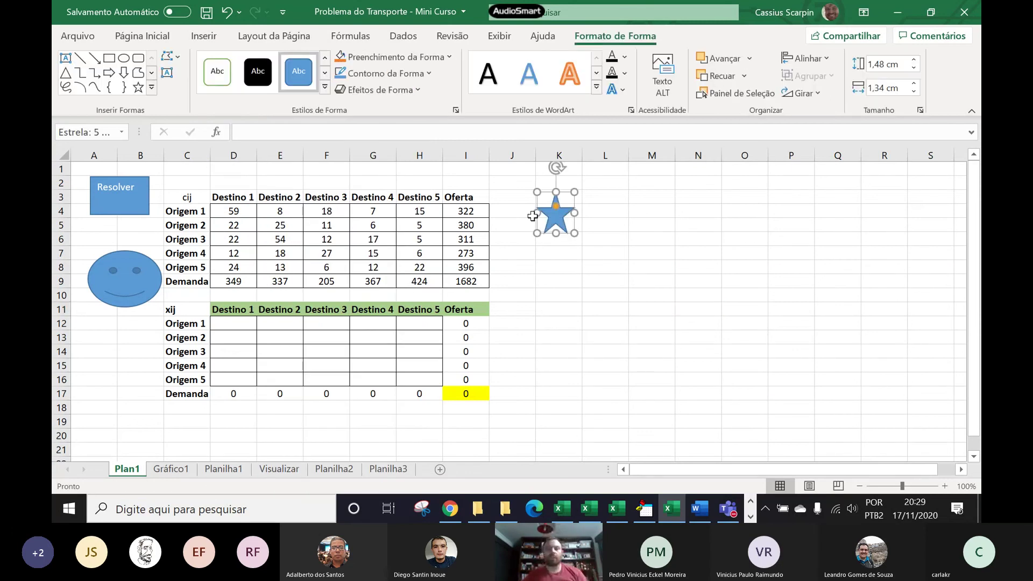
pyautogui.click(554, 280)
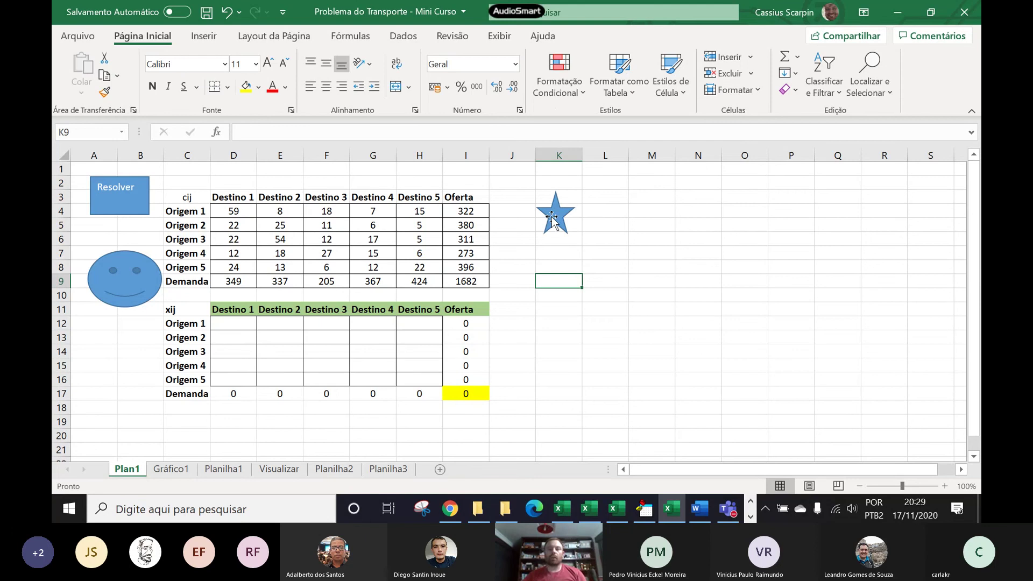
# Step: Assign the Resolver macro to the five-pointed star beside the cost table
pyautogui.rightClick(554, 217)
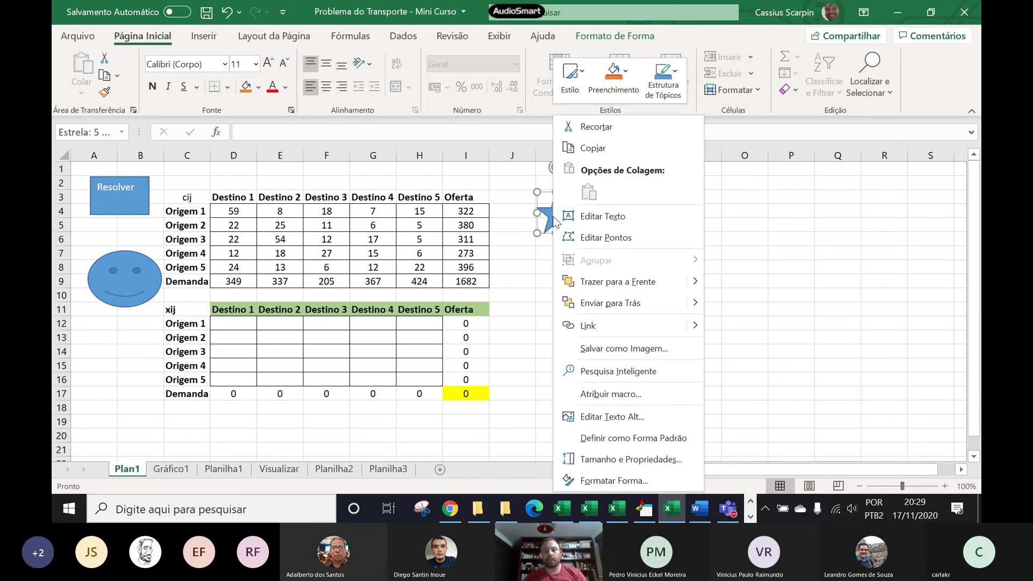
pyautogui.click(603, 392)
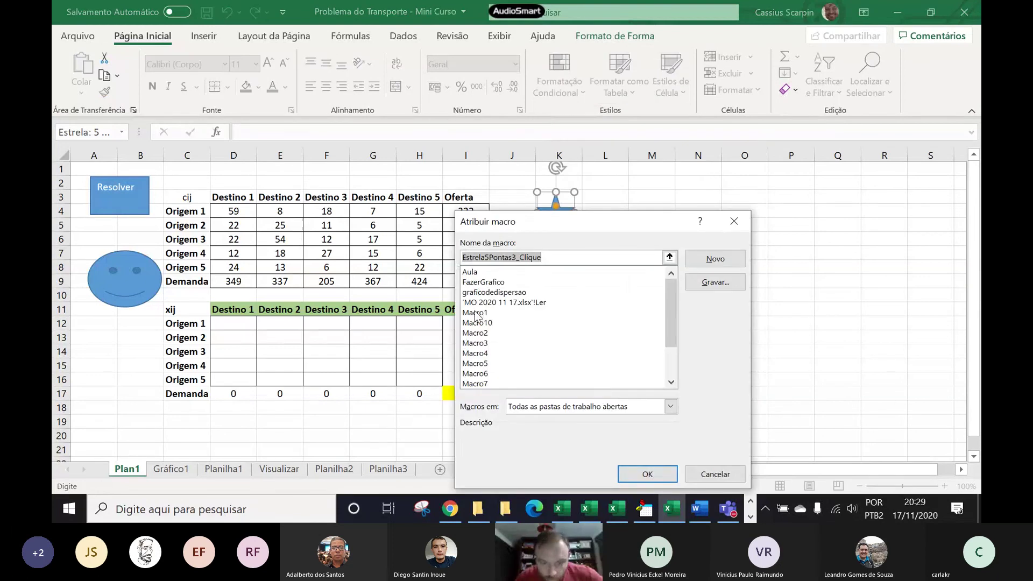
pyautogui.scroll(-2, 478, 314)
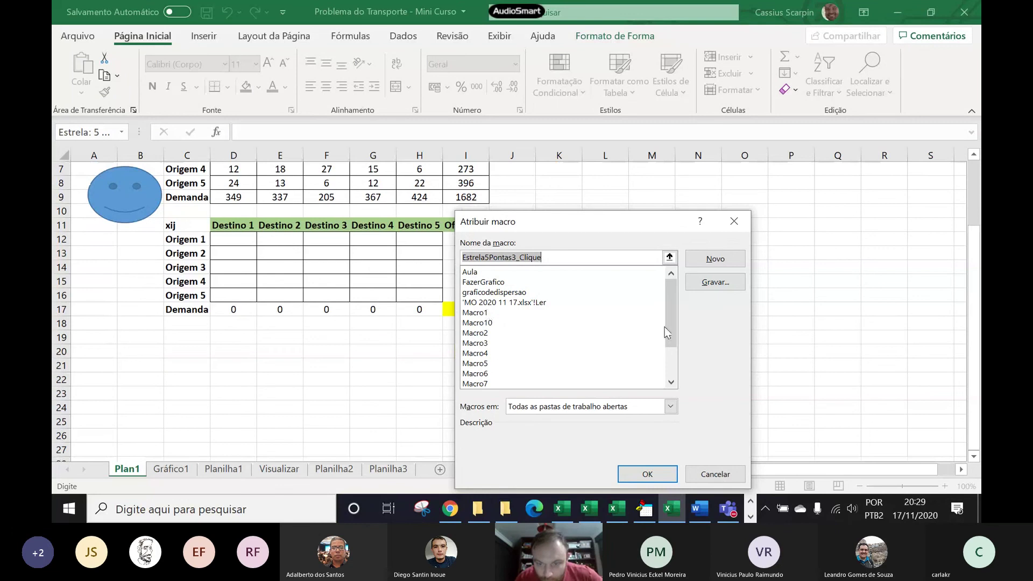
pyautogui.moveTo(669, 333); pyautogui.dragTo(672, 382)
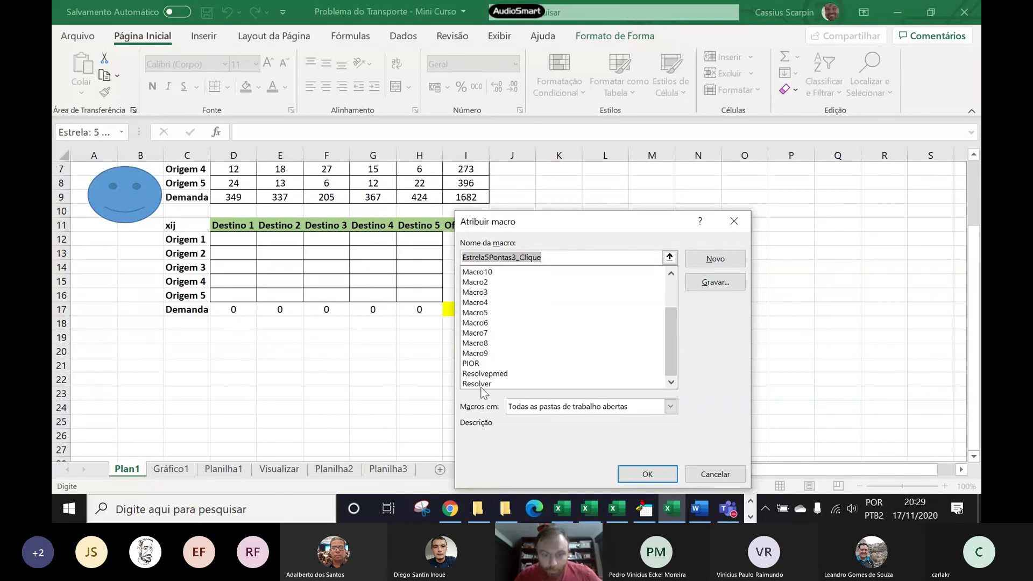
pyautogui.click(478, 384)
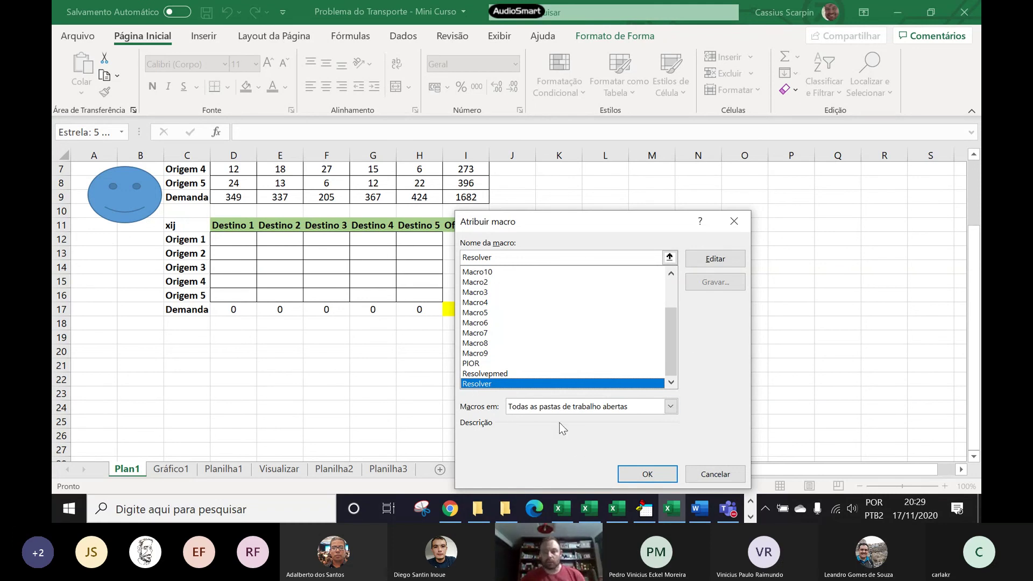
pyautogui.click(640, 474)
# Step: Run the transport model from the star shape on Plan1 and dismiss the solution message
pyautogui.click(604, 364)
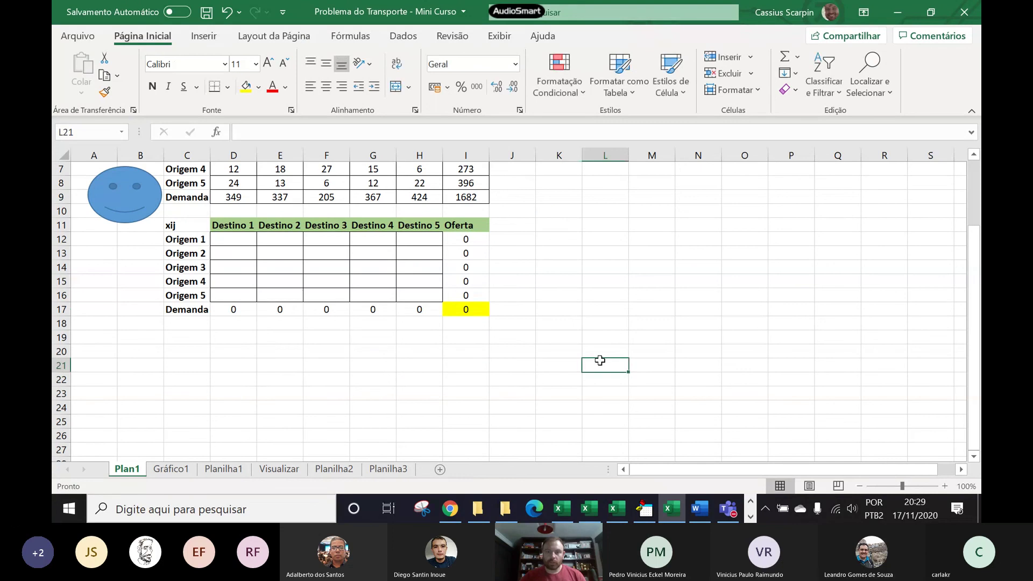
pyautogui.scroll(2, 591, 350)
pyautogui.click(556, 214)
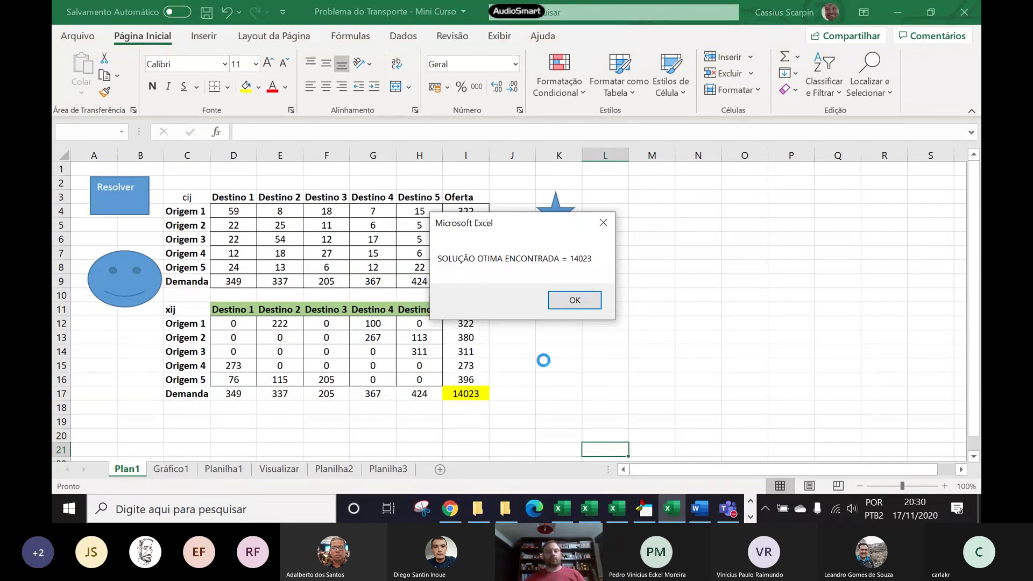
pyautogui.click(575, 302)
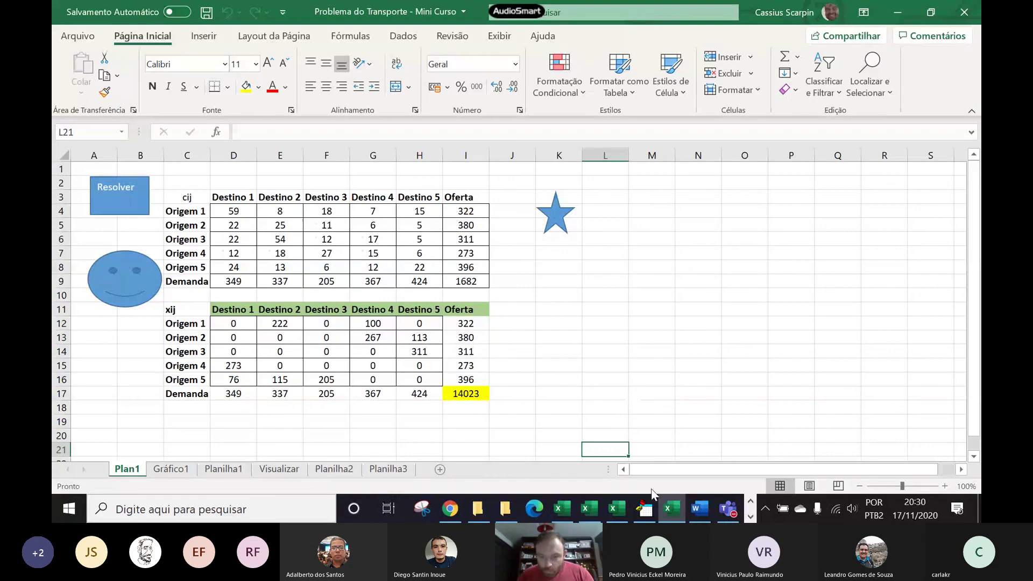
# Step: Switch to the Visual Basic editor and examine the objective, demand and supply definitions in the OpenSolver project's transport module
pyautogui.click(645, 509)
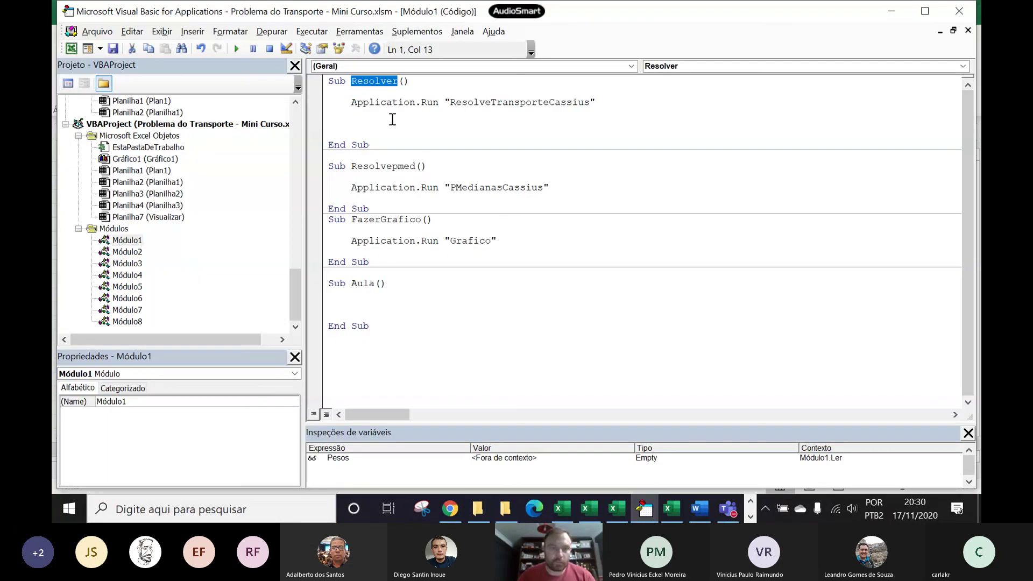
pyautogui.scroll(10, 184, 239)
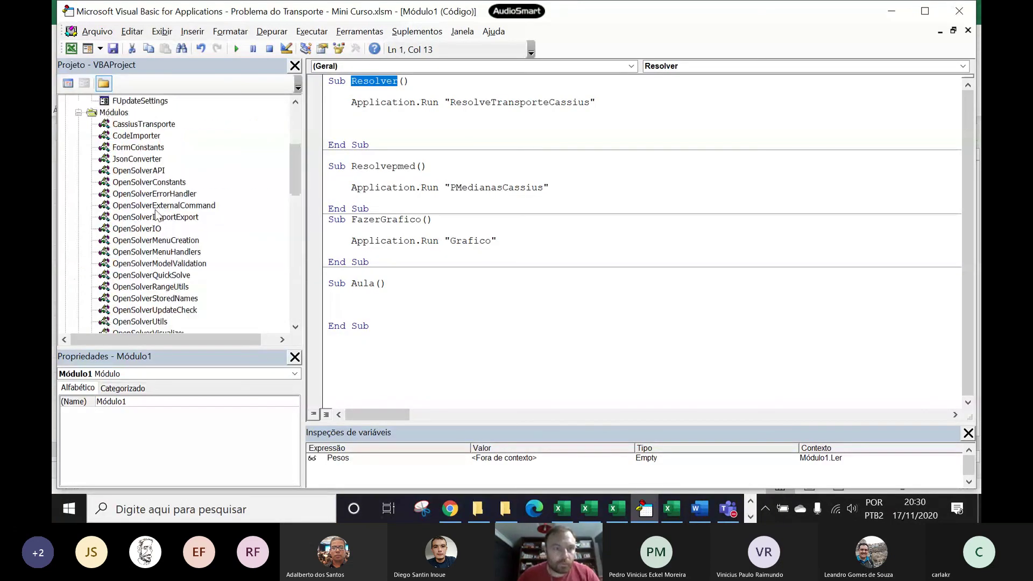
pyautogui.click(144, 124)
pyautogui.doubleClick(145, 128)
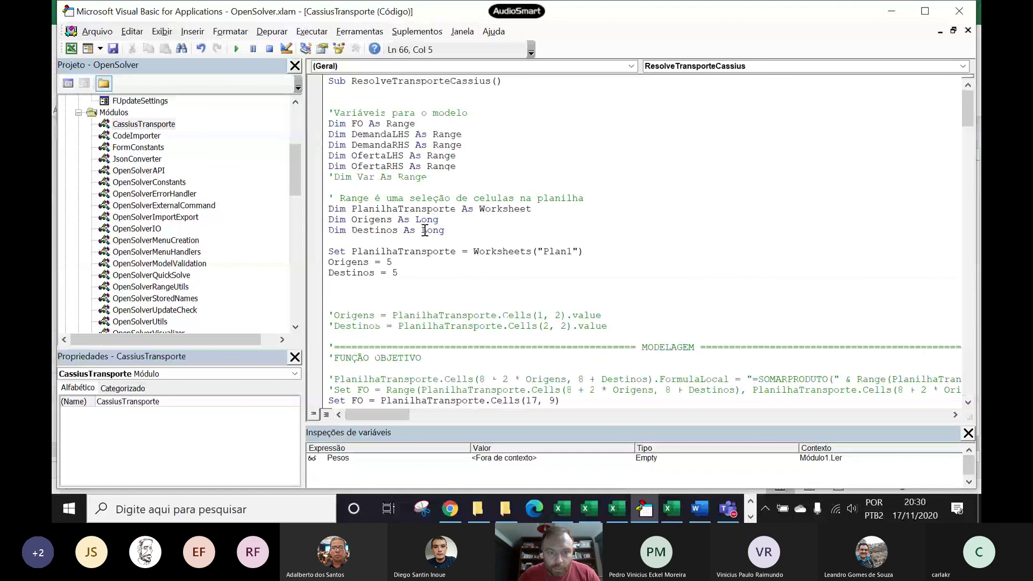
pyautogui.scroll(-3, 433, 242)
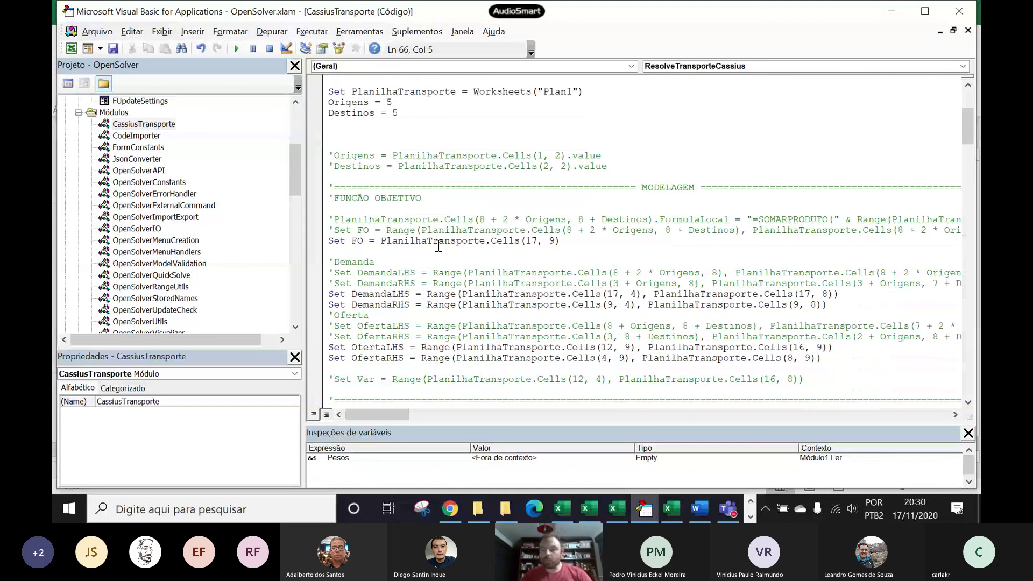
pyautogui.scroll(-2, 438, 246)
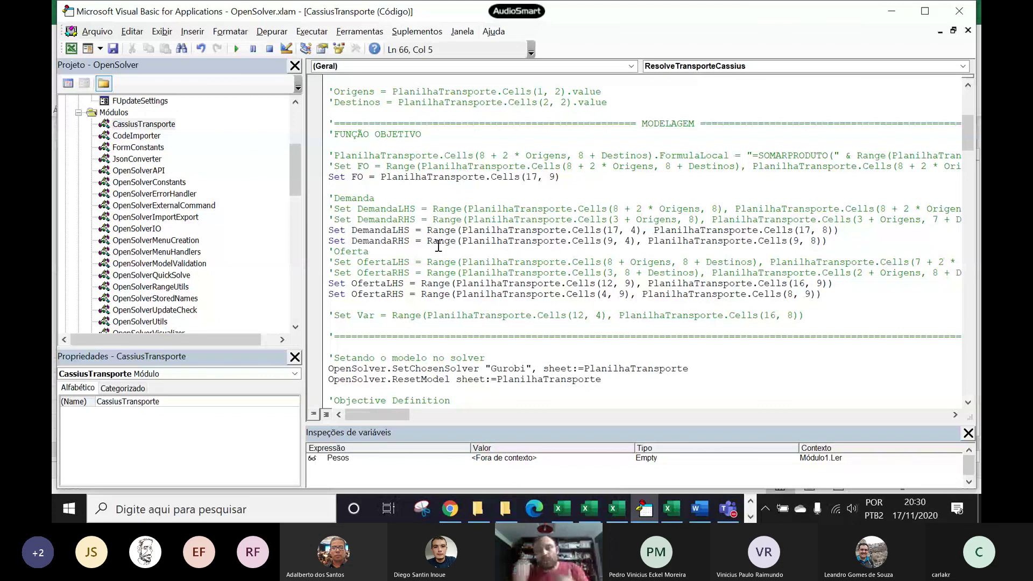
pyautogui.click(316, 233)
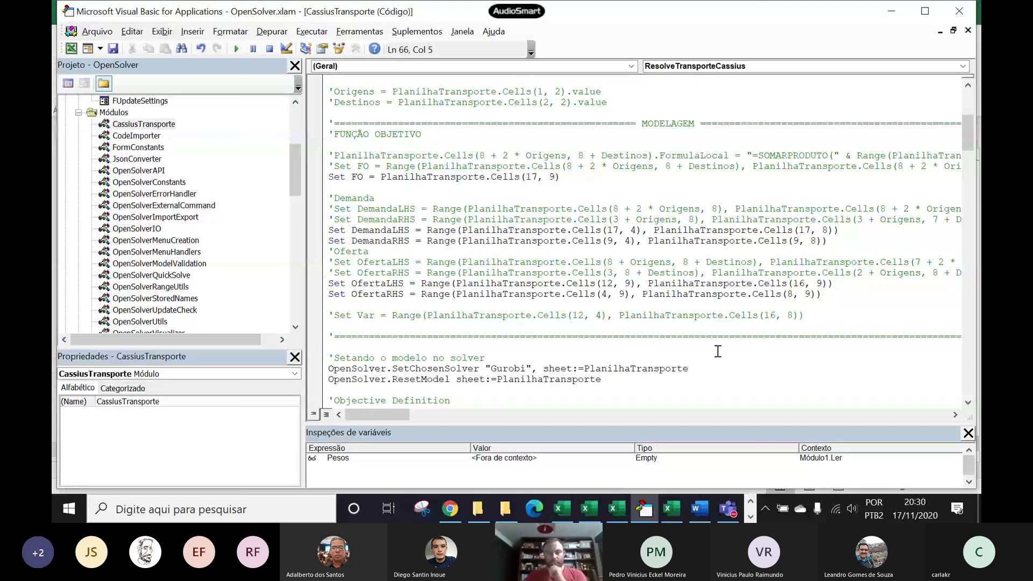
# Step: Switch to Microsoft Teams and bring up the ongoing meeting window
pyautogui.moveTo(673, 520)
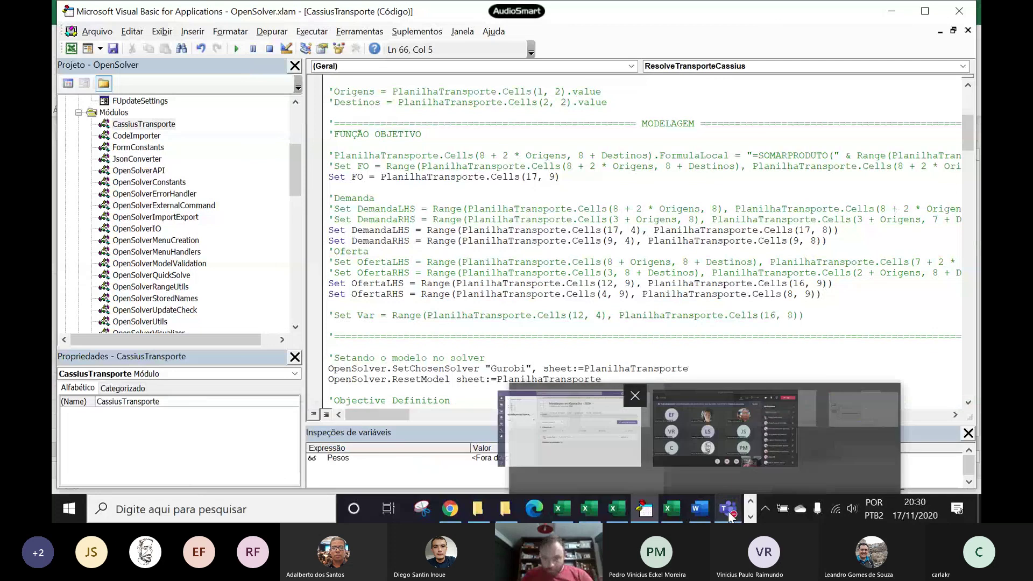
pyautogui.click(728, 509)
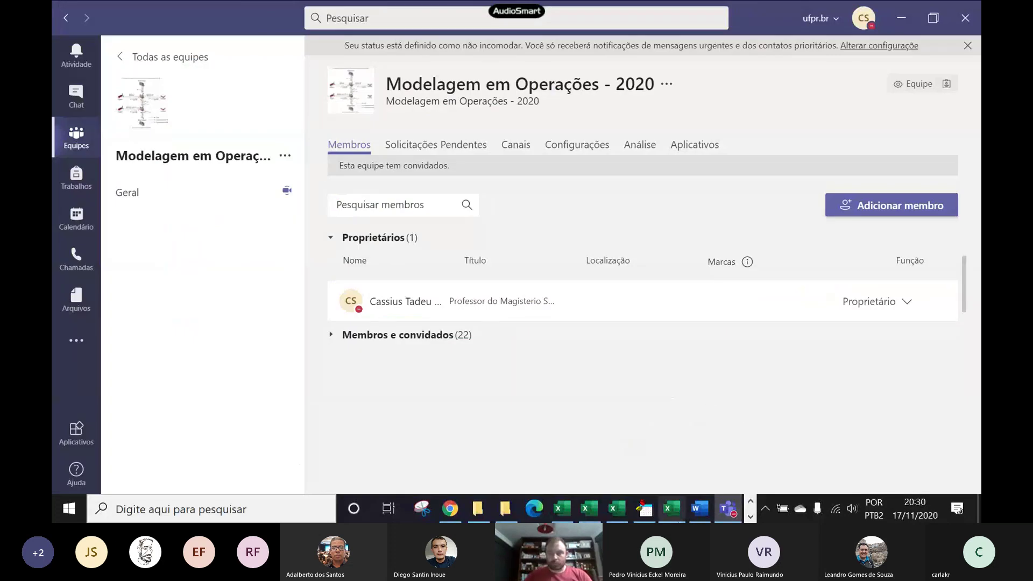
pyautogui.moveTo(721, 506)
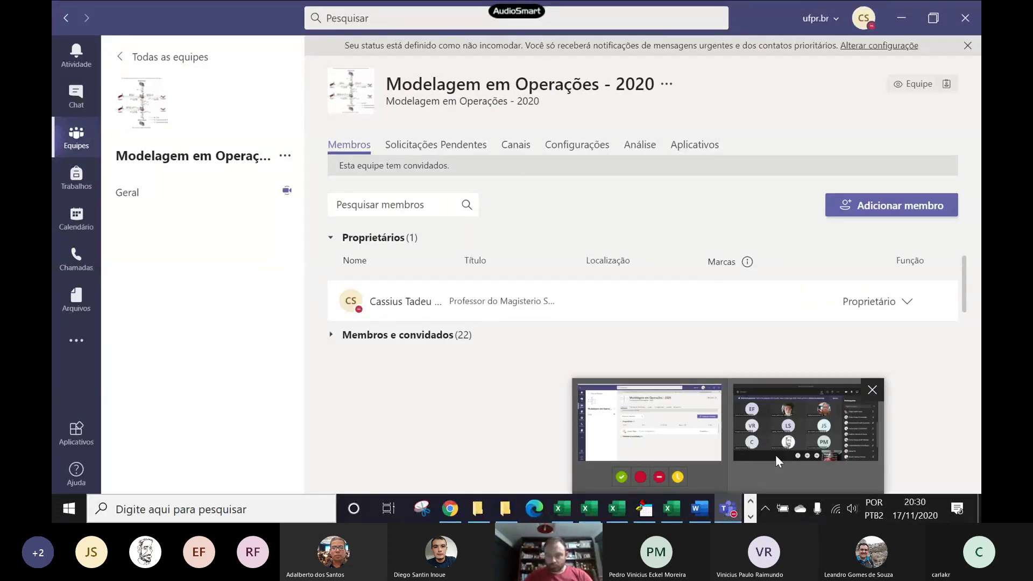